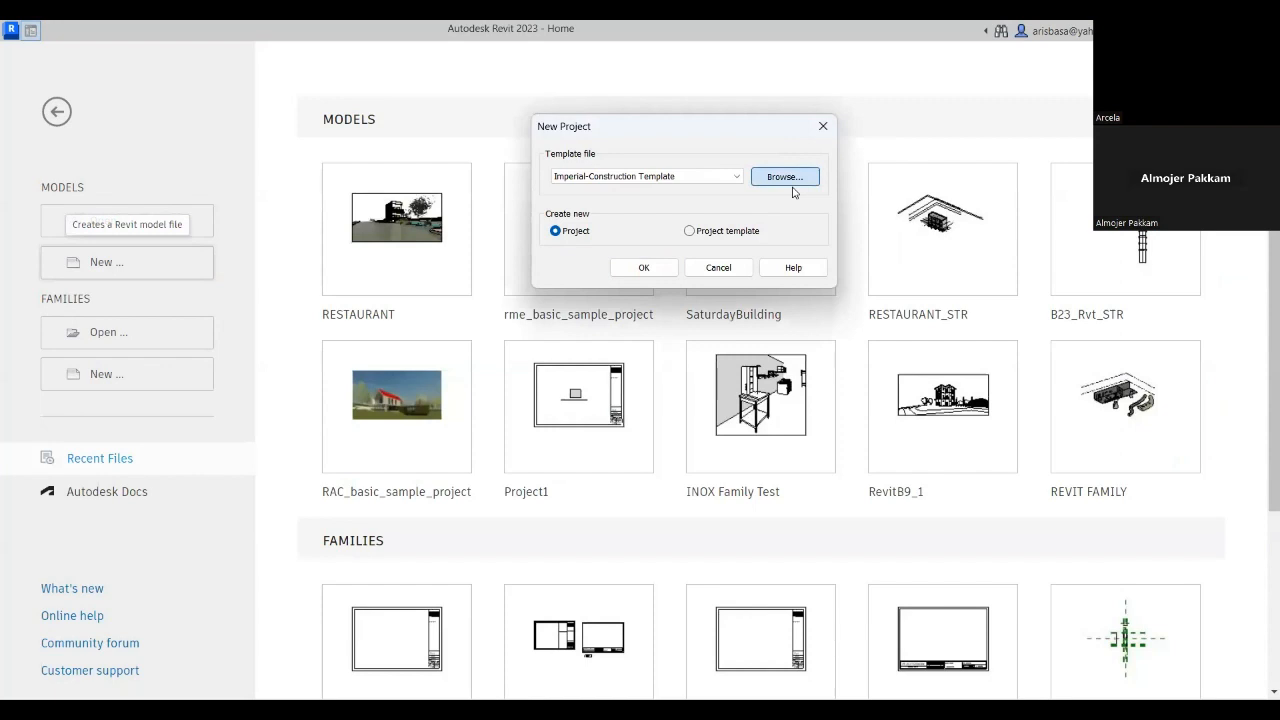
- Create a new project from the Plumbing-Default_Metric.rte template in the English templates folder
left_click(790, 182)
left_click(808, 188)
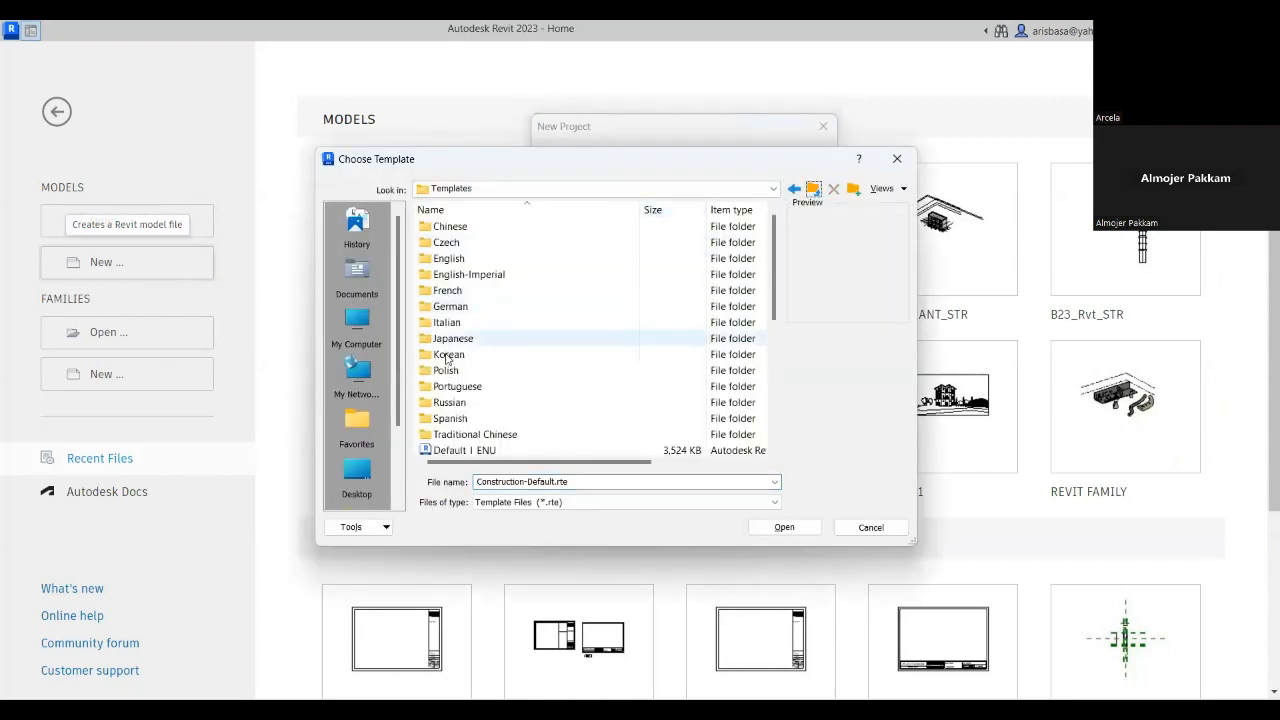
double_click(448, 258)
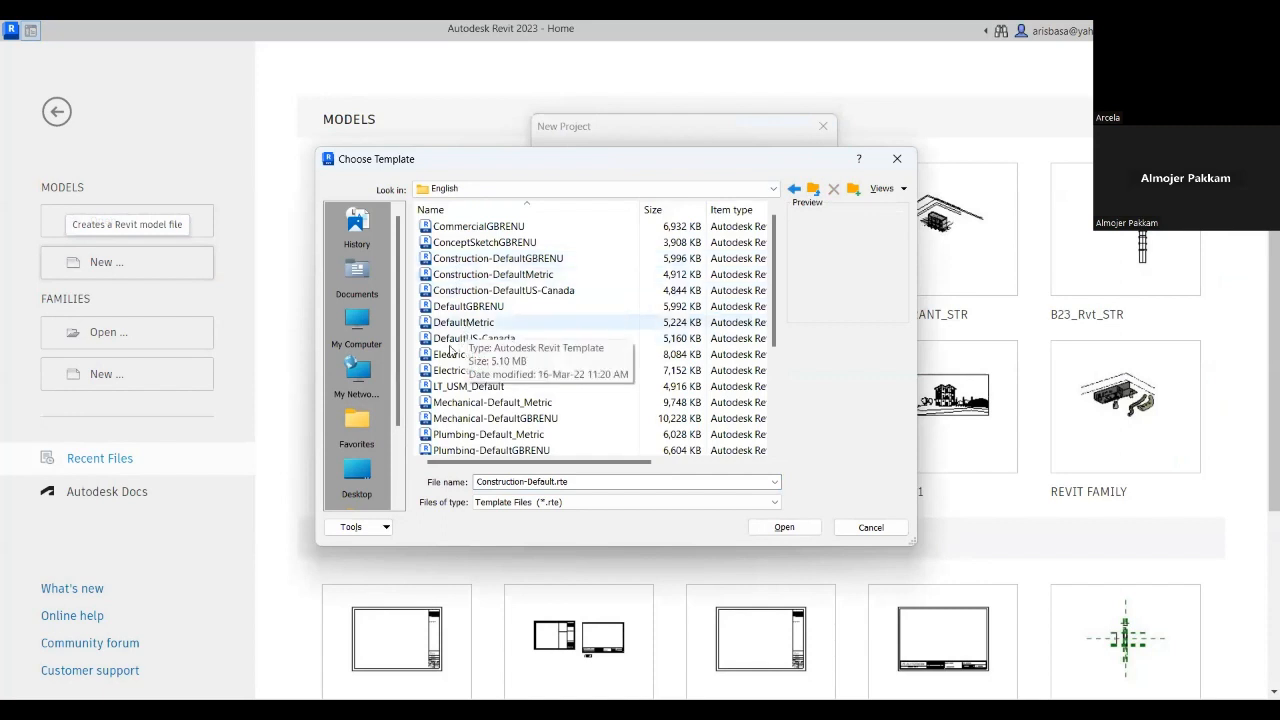
left_click(597, 432)
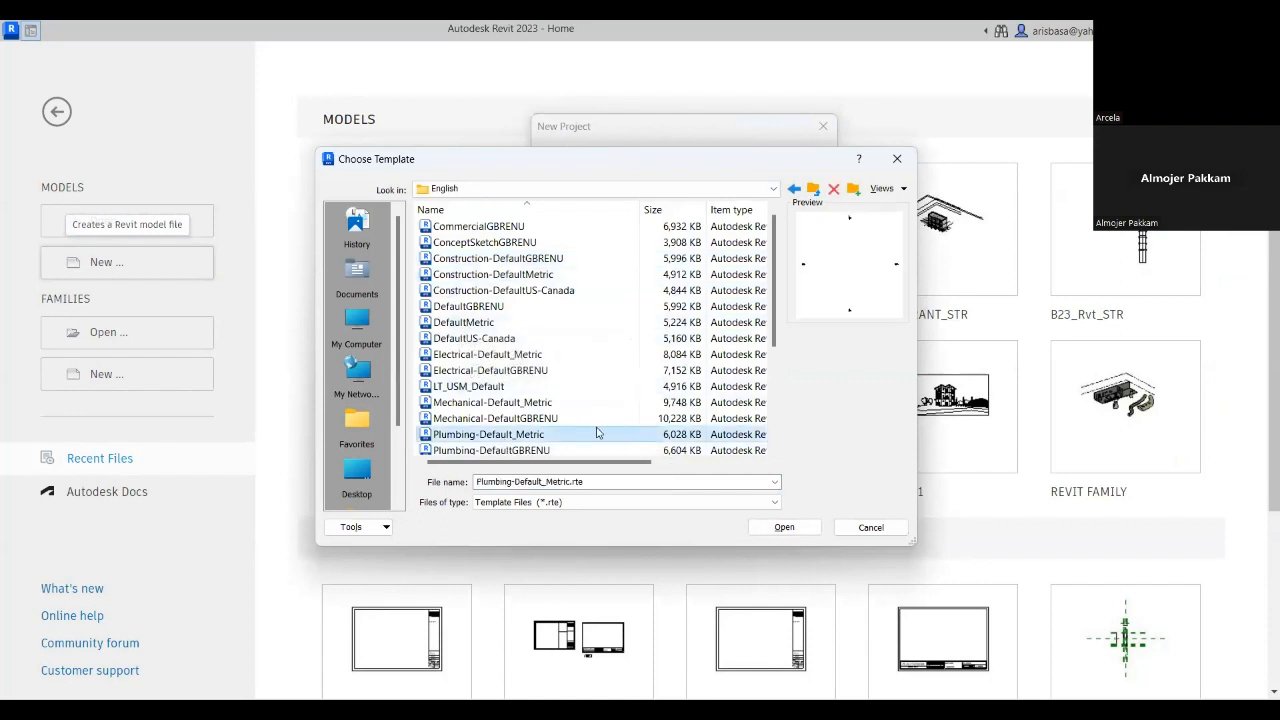
scroll(597, 400, "down", 1)
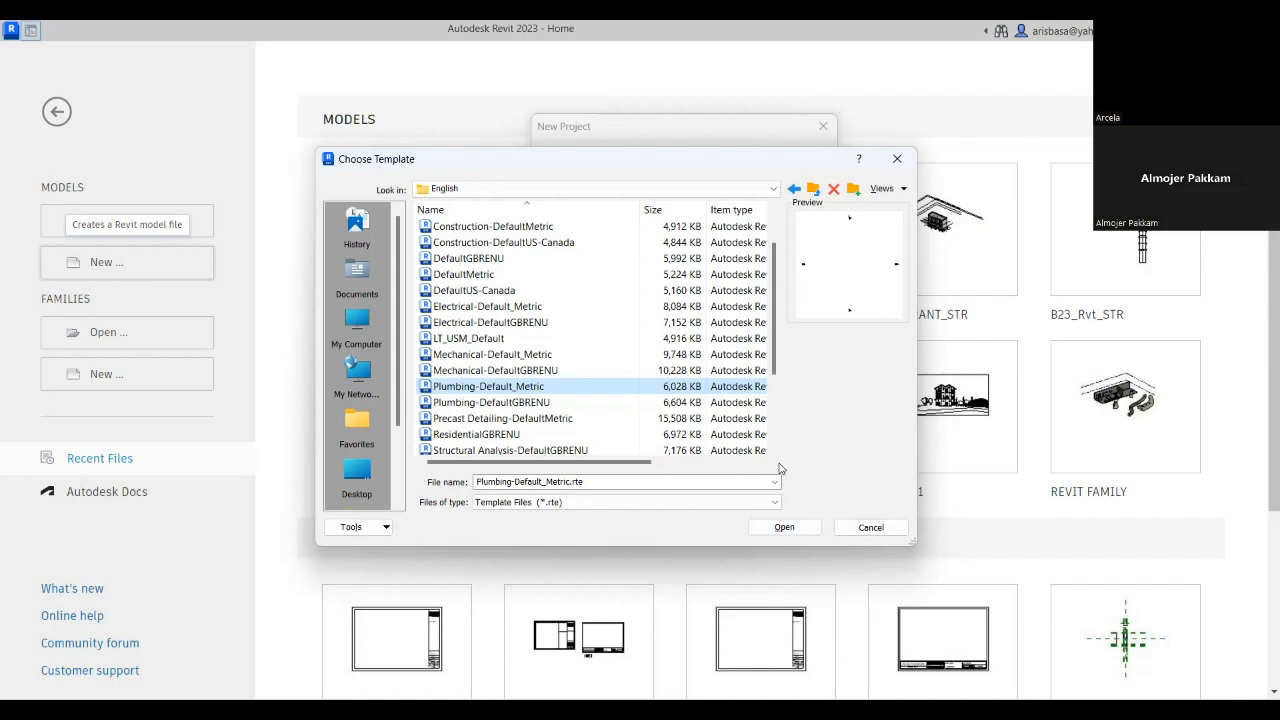
left_click(784, 527)
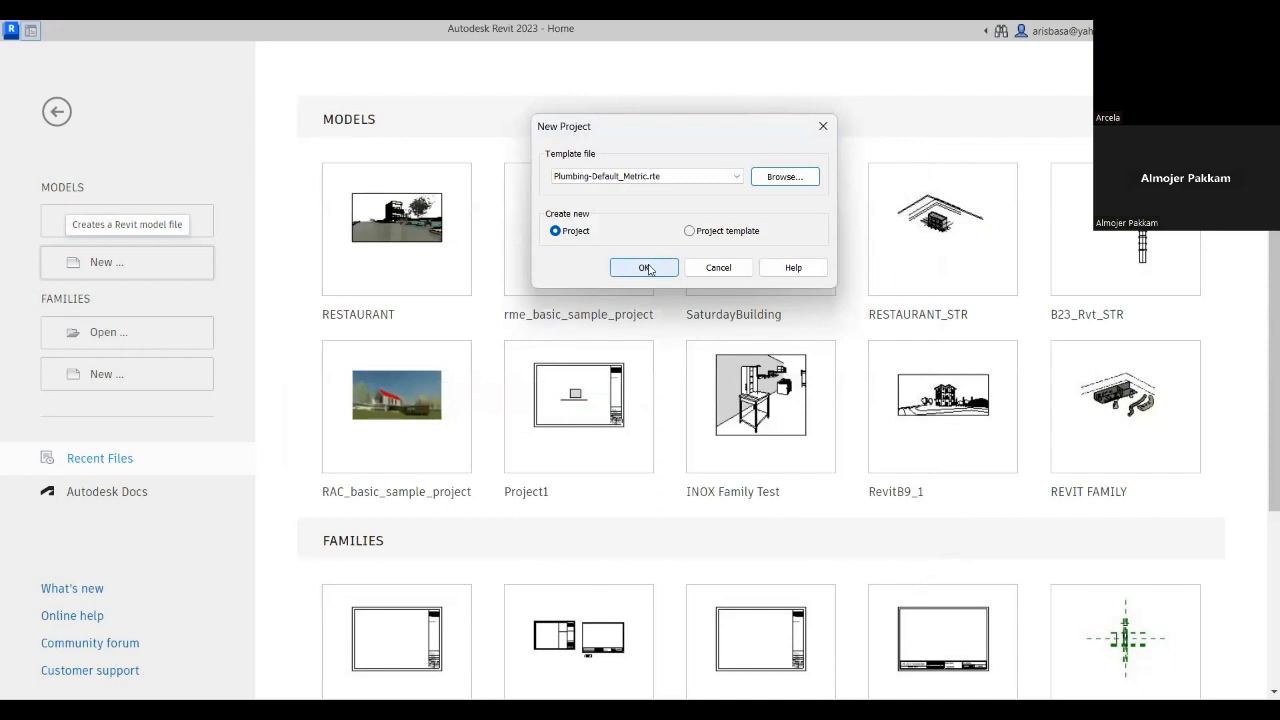
left_click(642, 272)
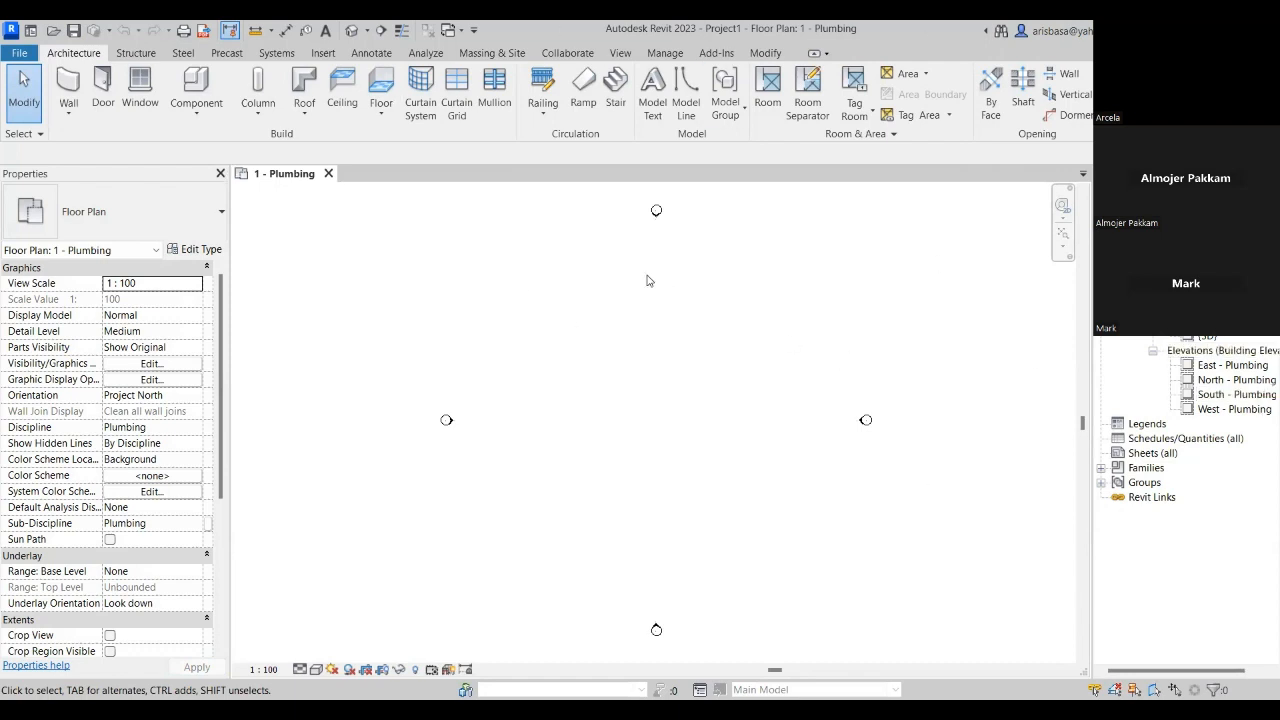
- Examine the template's loaded families, including the pipe fittings and the available pipe types
middle_click_drag(639, 460, 596, 432)
scroll(600, 450, "down", 1)
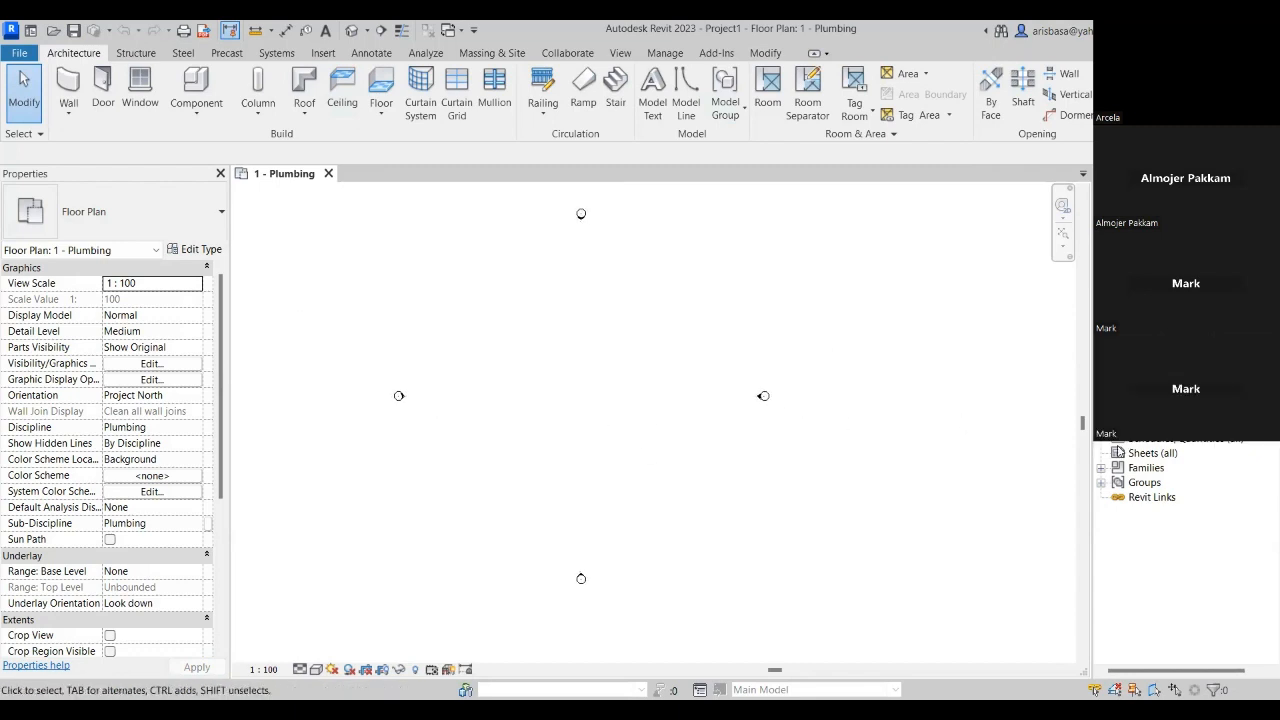
left_click(1101, 468)
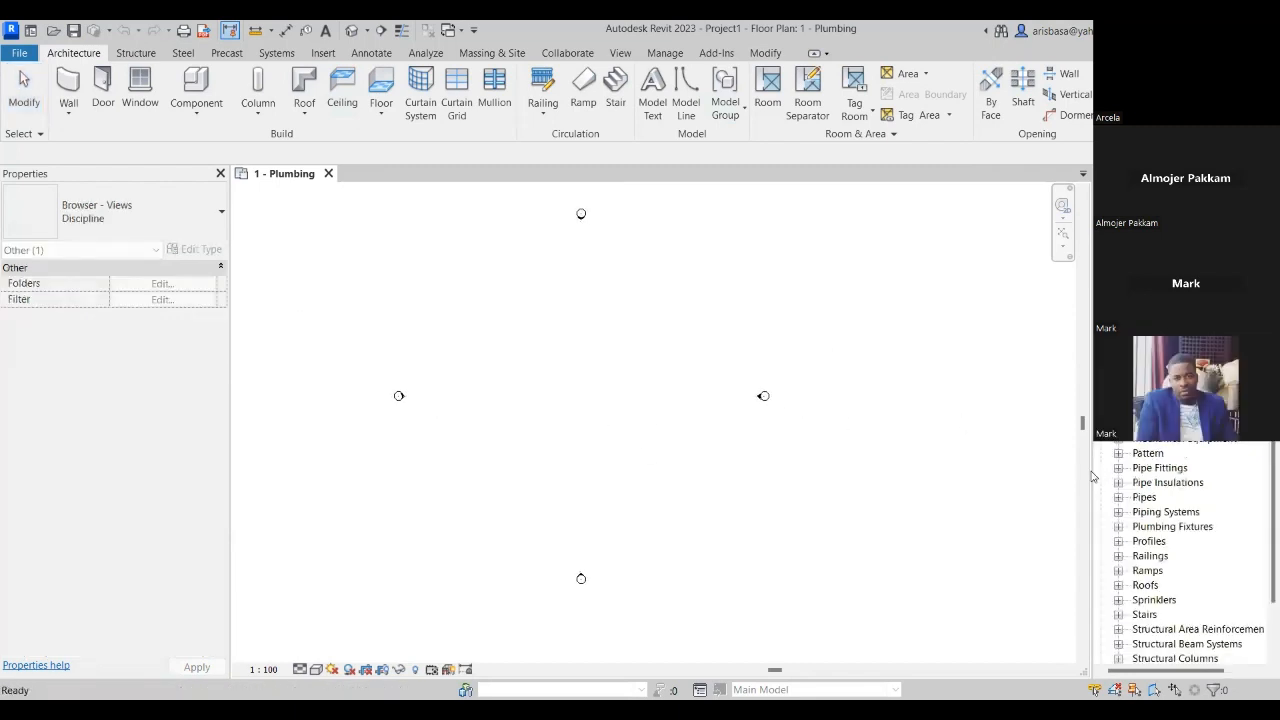
scroll(1262, 470, "down", 2)
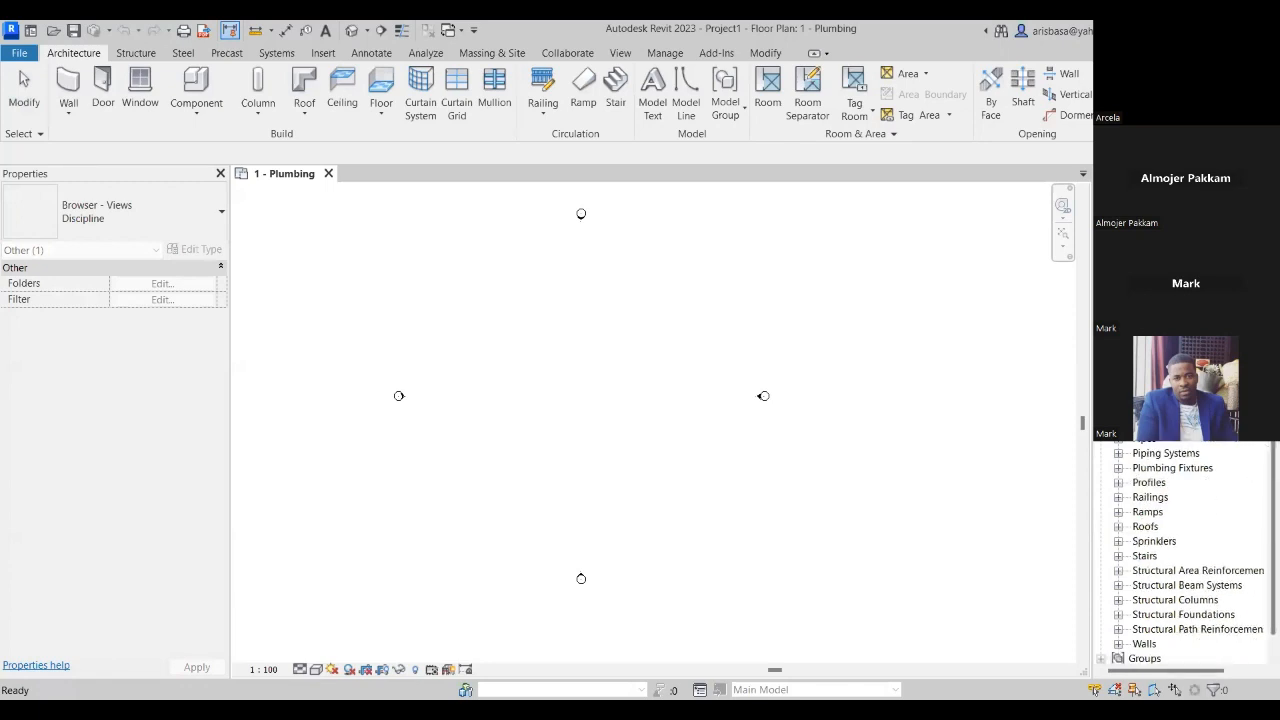
scroll(1185, 550, "up", 4)
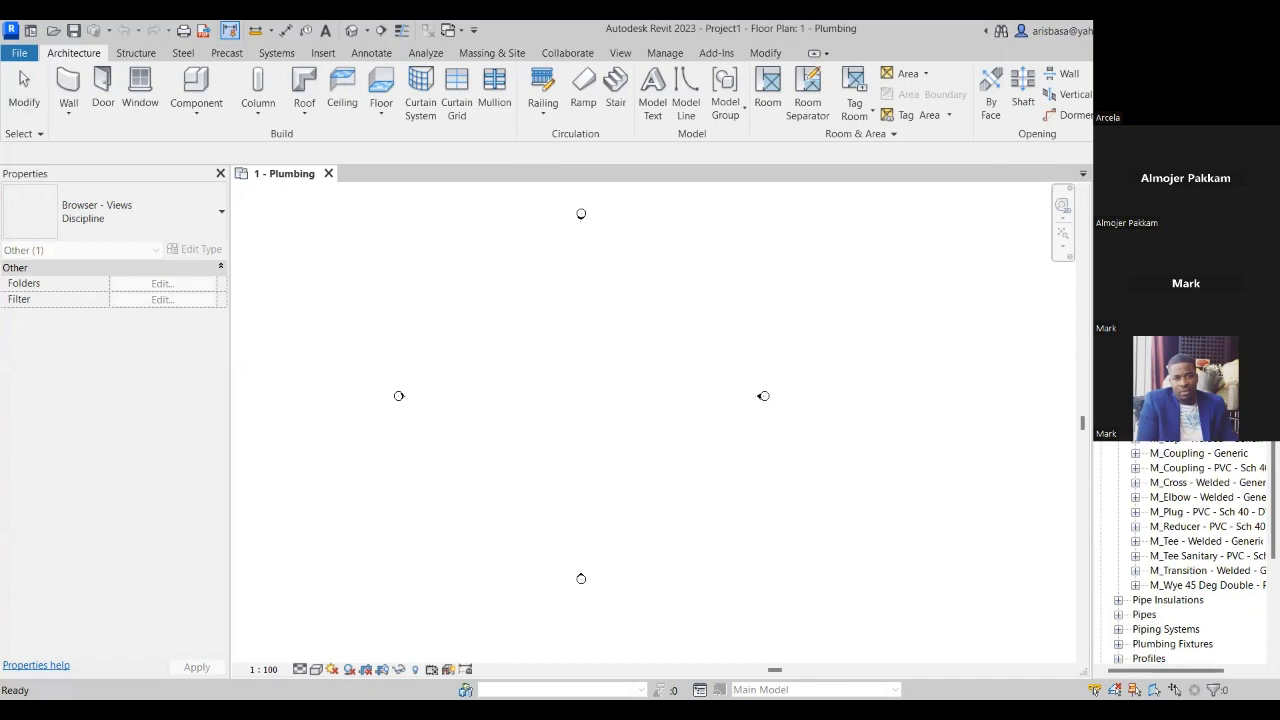
scroll(1122, 450, "down", 4)
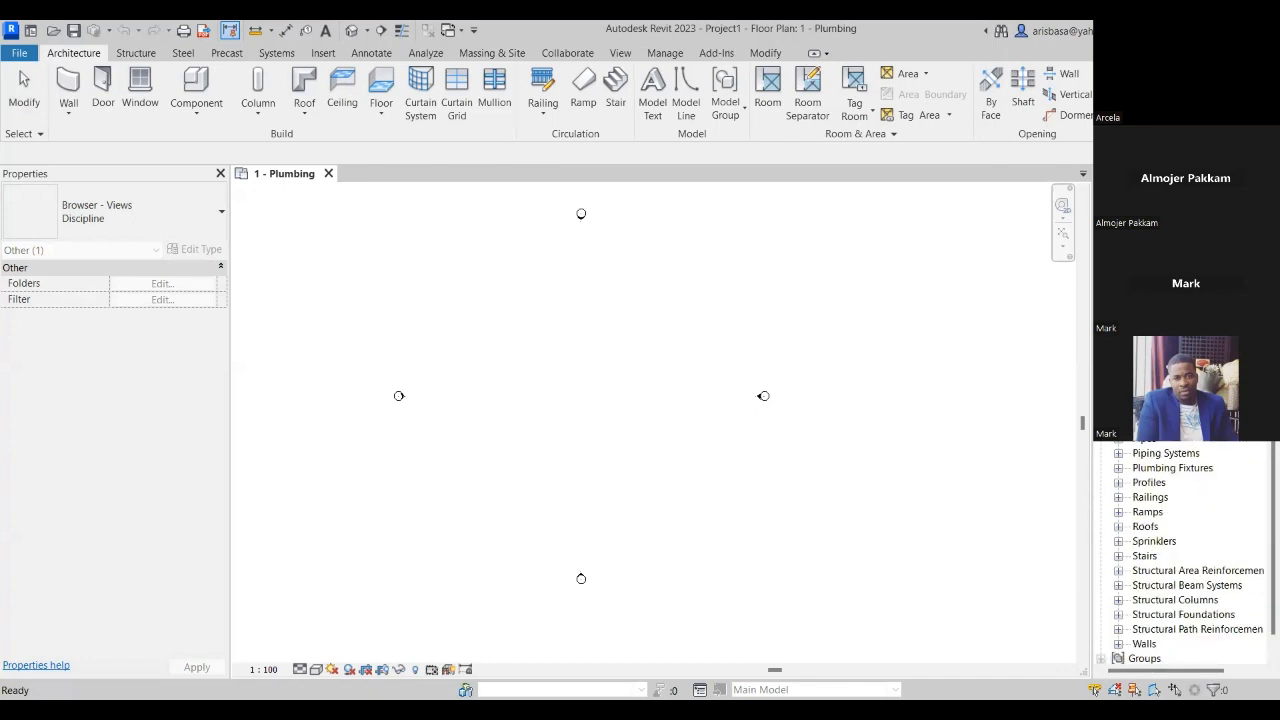
scroll(1121, 443, "up", 1)
left_click(1136, 454)
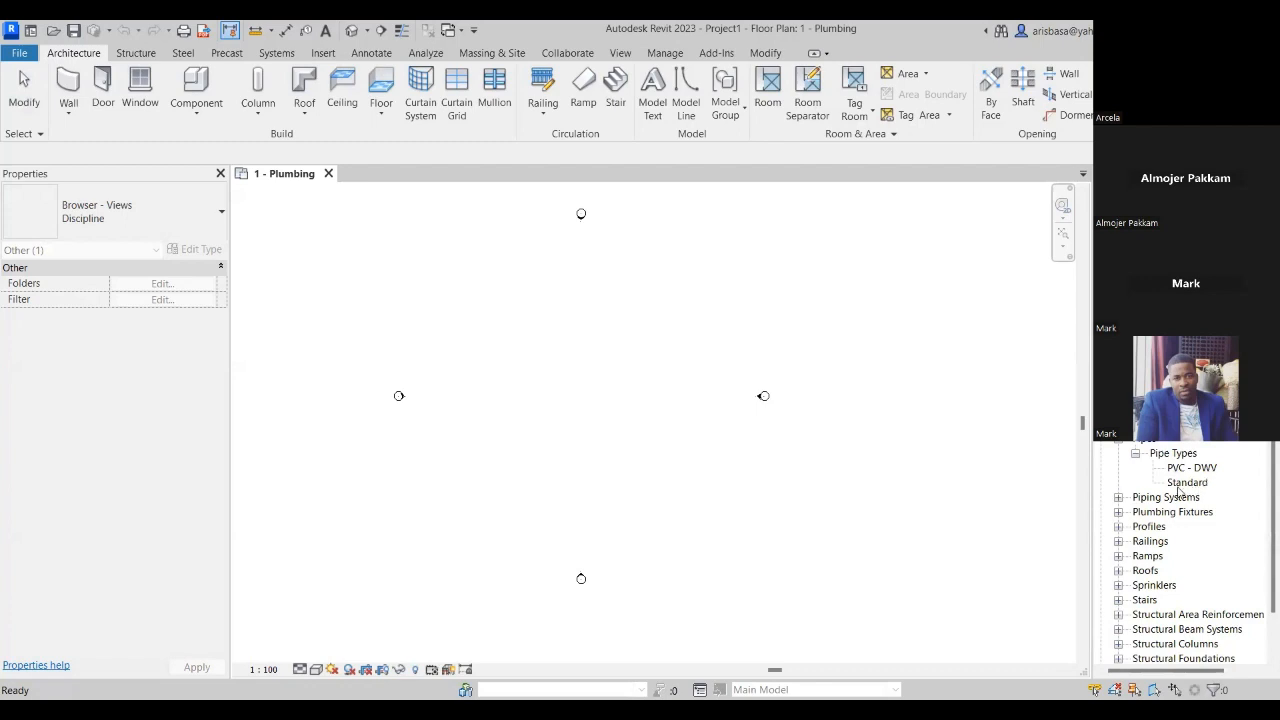
scroll(1121, 443, "down", 1)
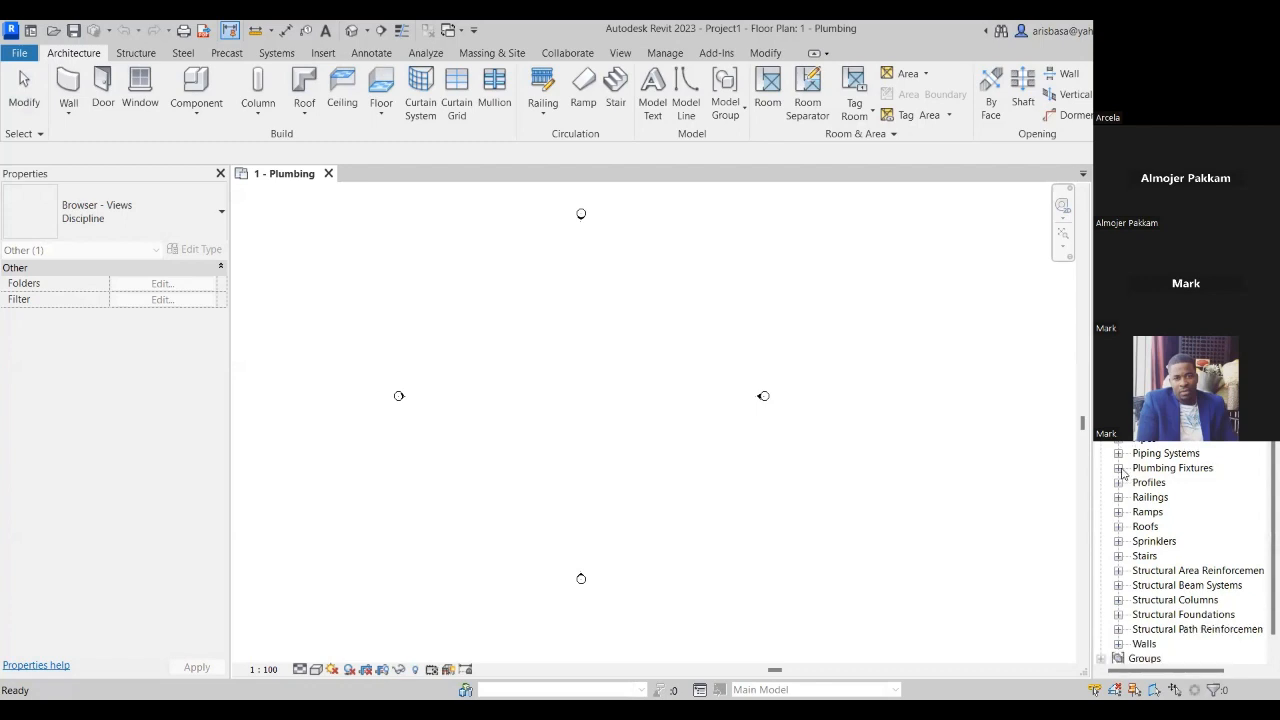
- Examine the loaded plumbing fixture families from floor drain to urinal, and the types of the flush valve water closet
left_click(1119, 468)
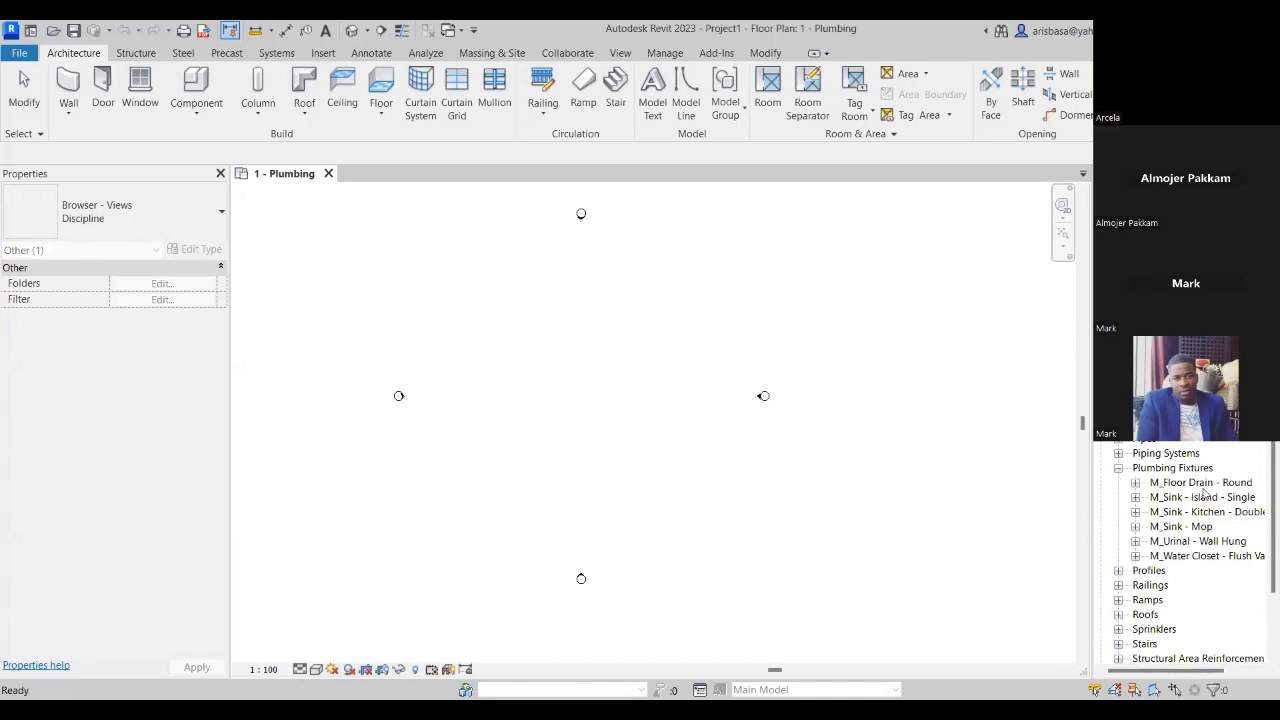
left_click(1203, 486)
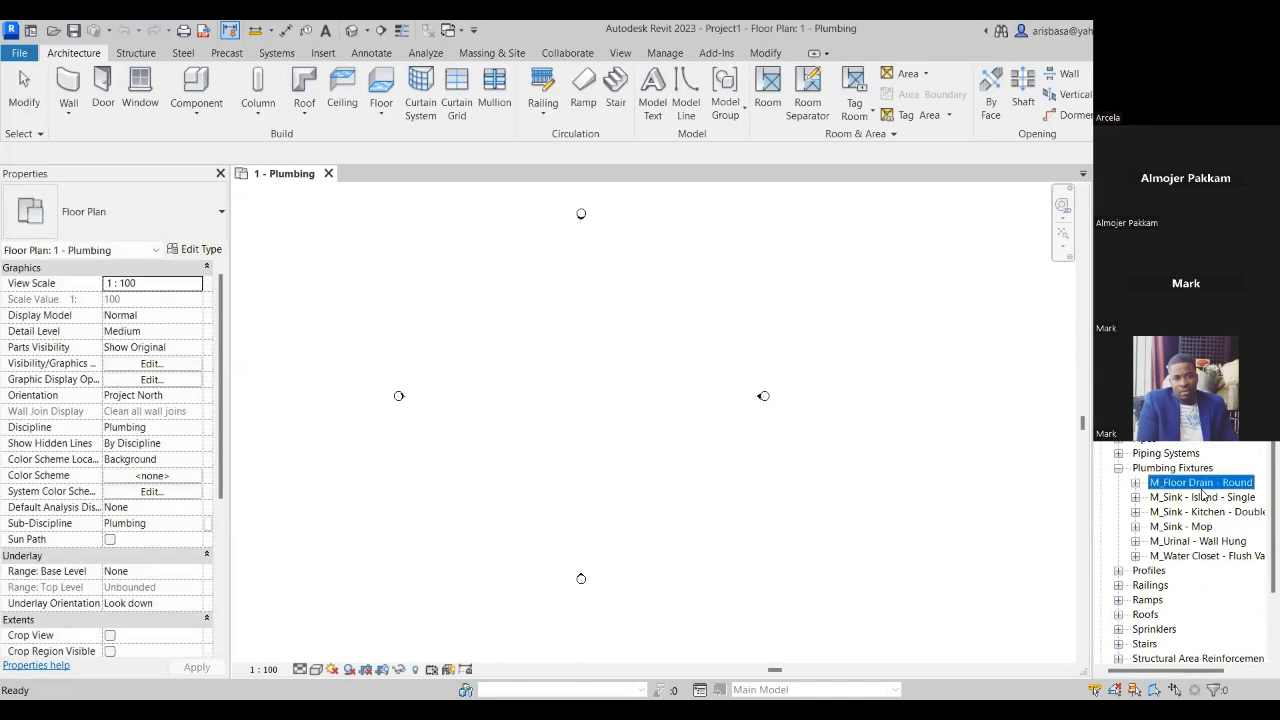
left_click(1200, 498)
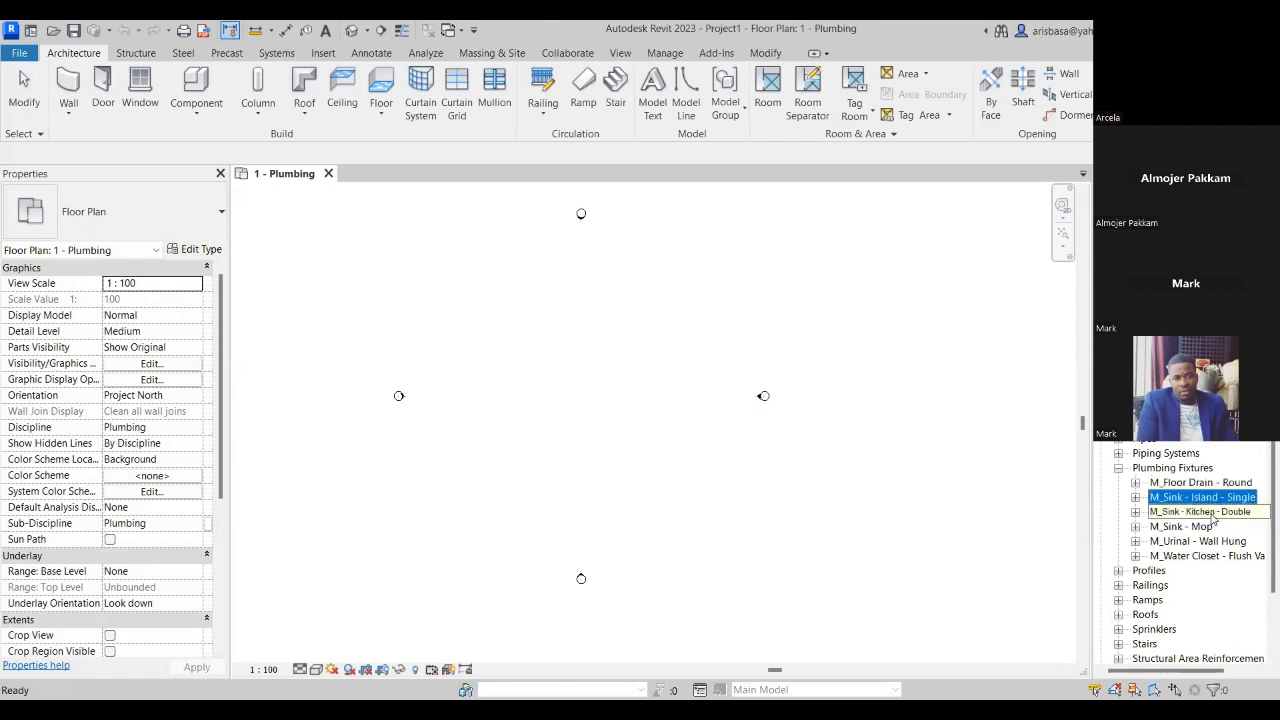
left_click(1212, 513)
left_click(1201, 529)
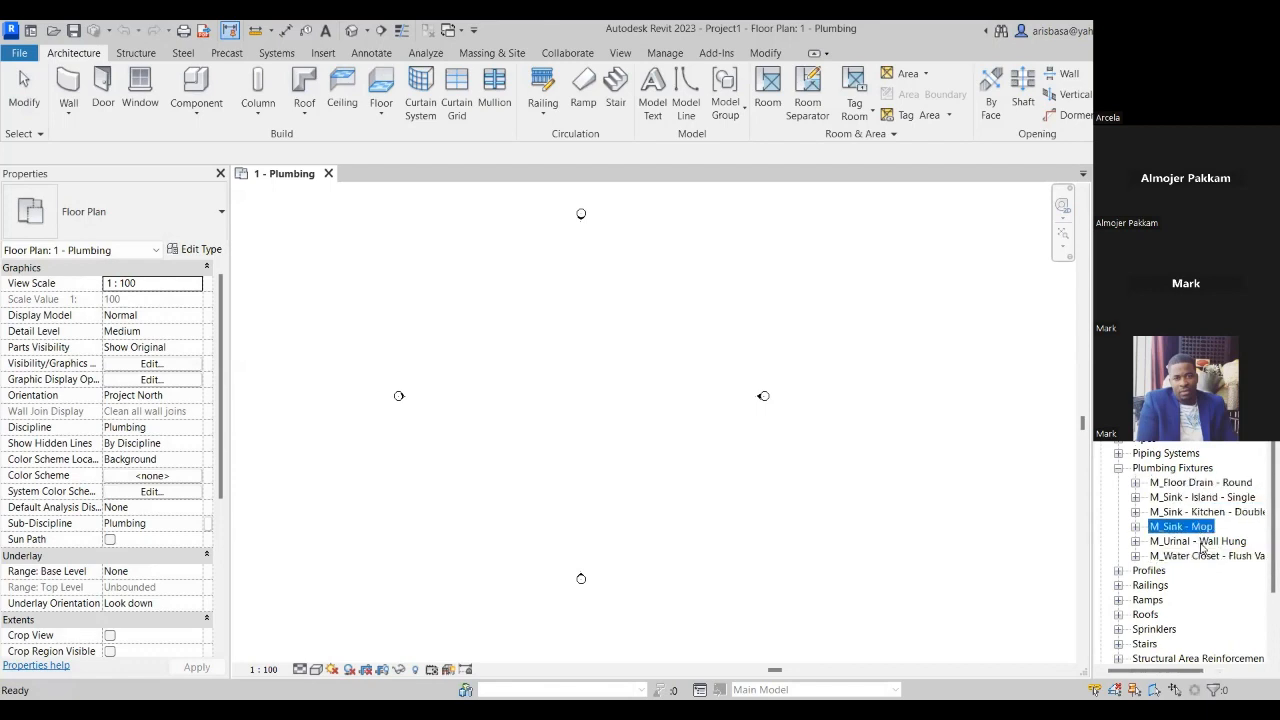
left_click(1200, 545)
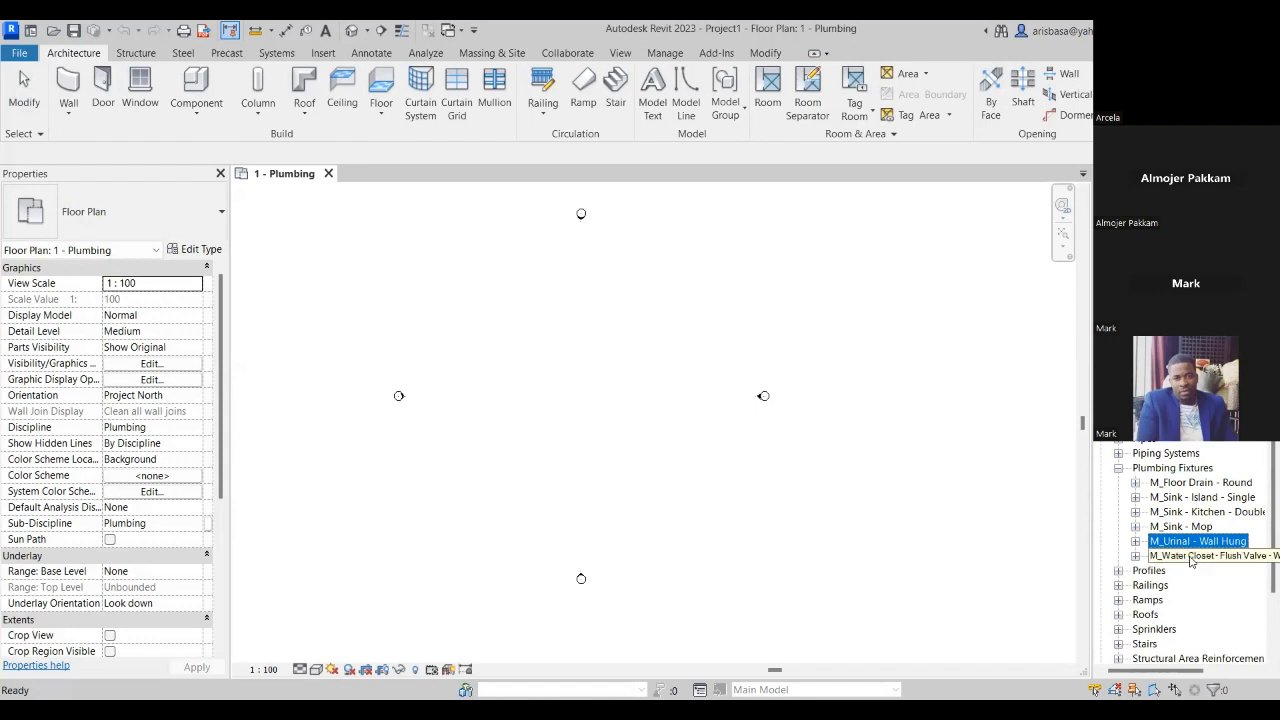
left_click(1190, 558)
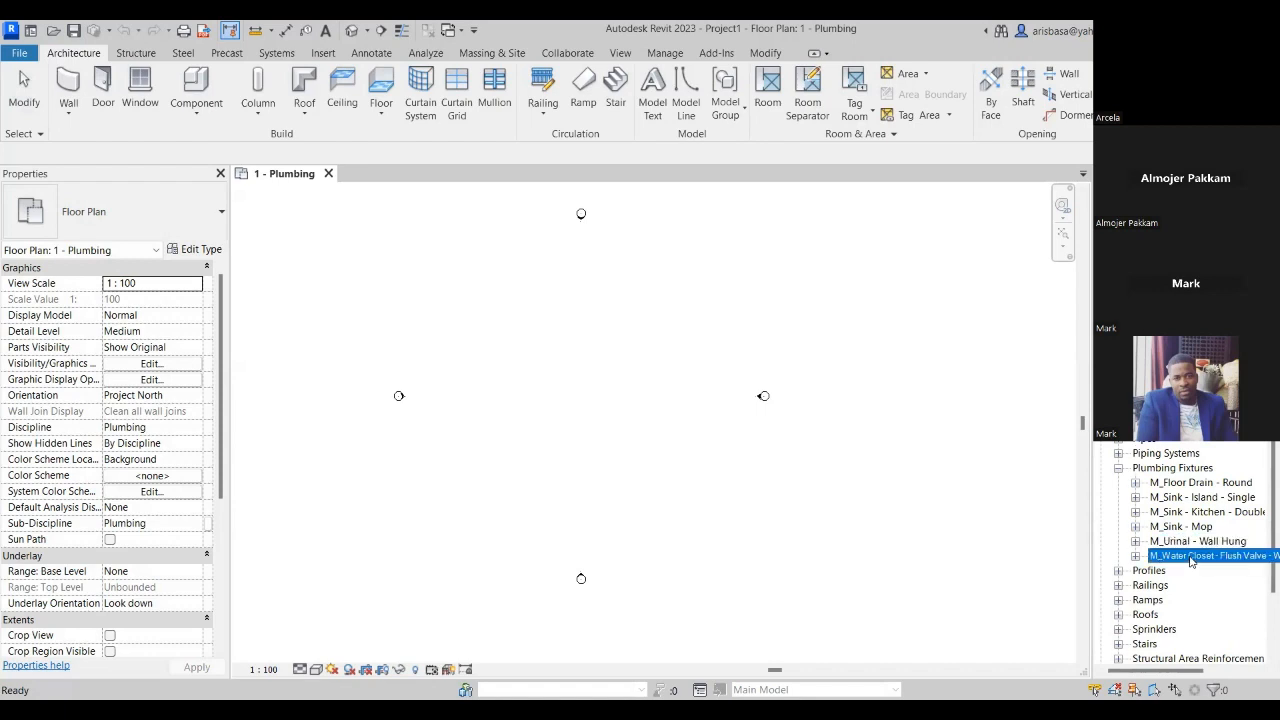
left_click(1135, 556)
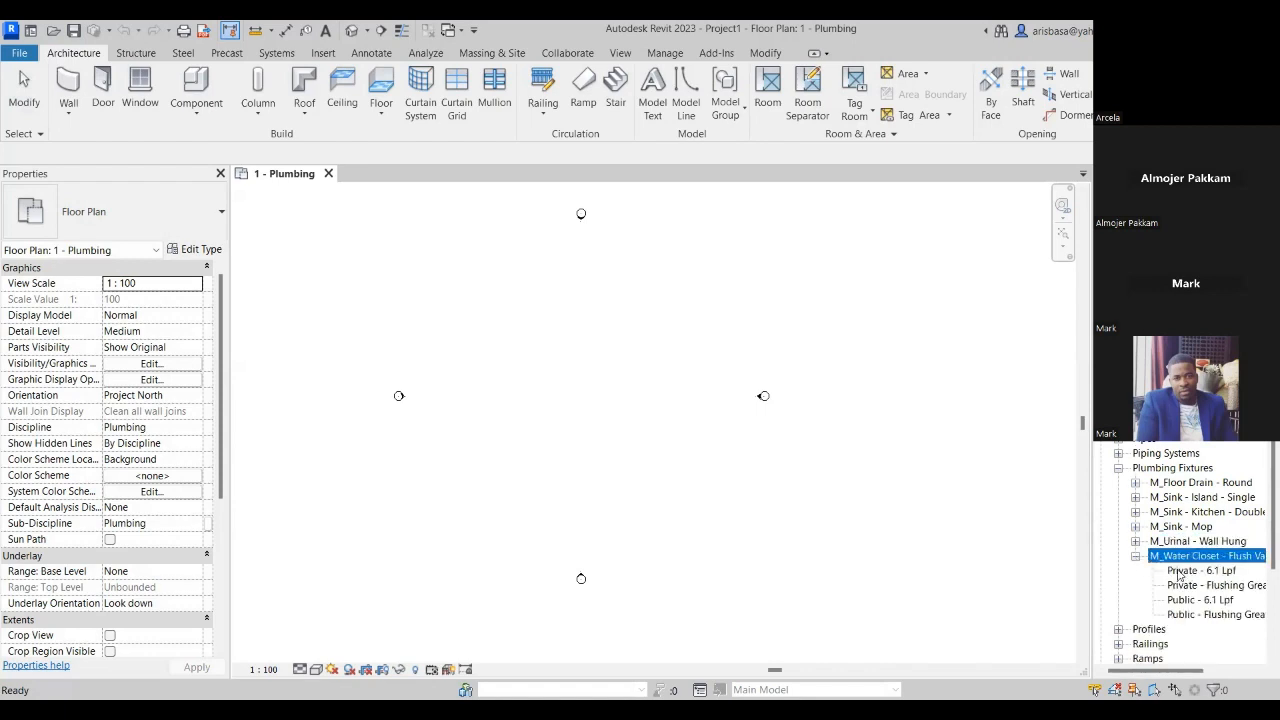
left_click(835, 456)
- Link the RESTAURANT.rvt model from the USB drive (E:) with Auto - Internal Origin to Internal Origin positioning
scroll(840, 456, "down", 3)
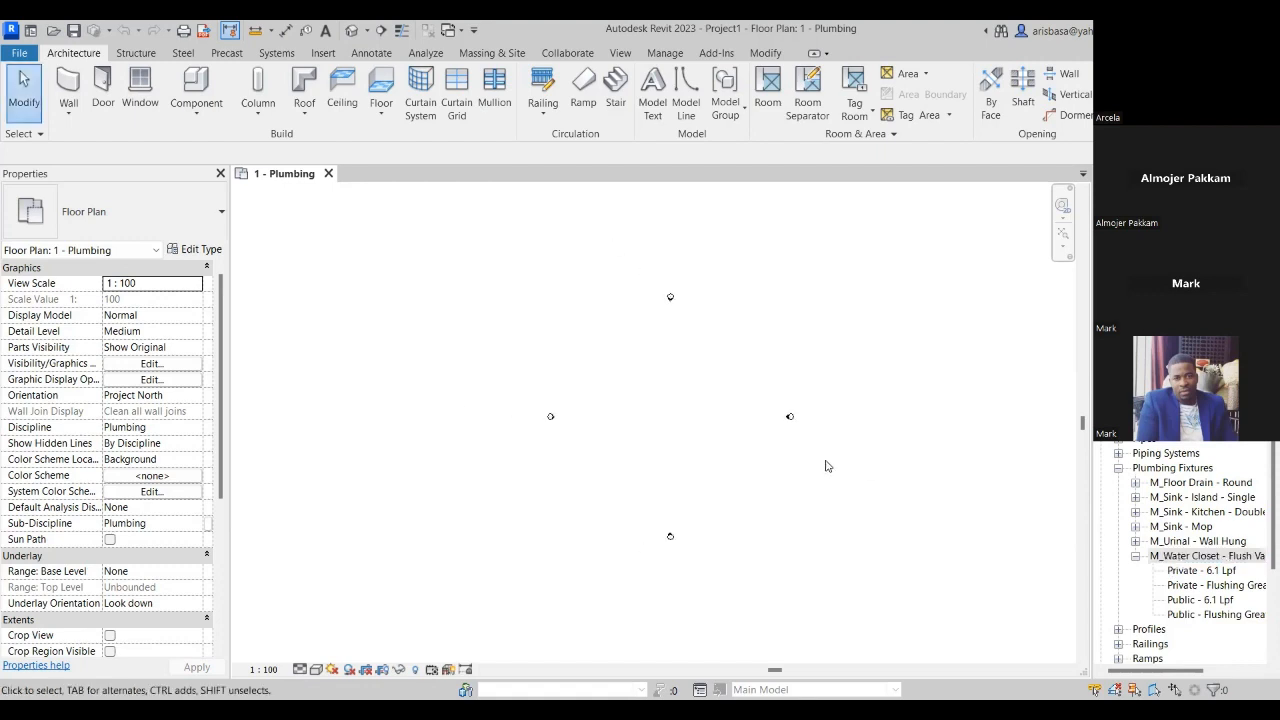
middle_click_drag(826, 461, 829, 462)
scroll(670, 425, "up", 2)
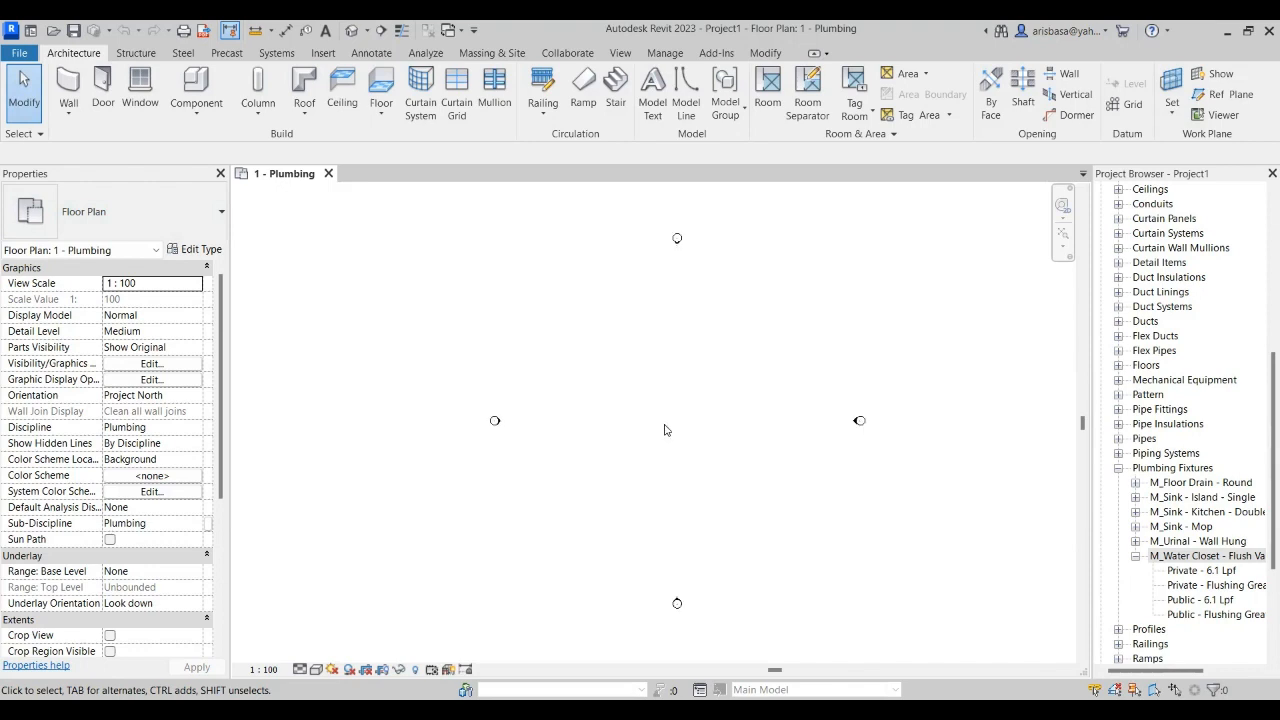
scroll(664, 430, "down", 1)
middle_click_drag(664, 430, 629, 413)
left_click(323, 53)
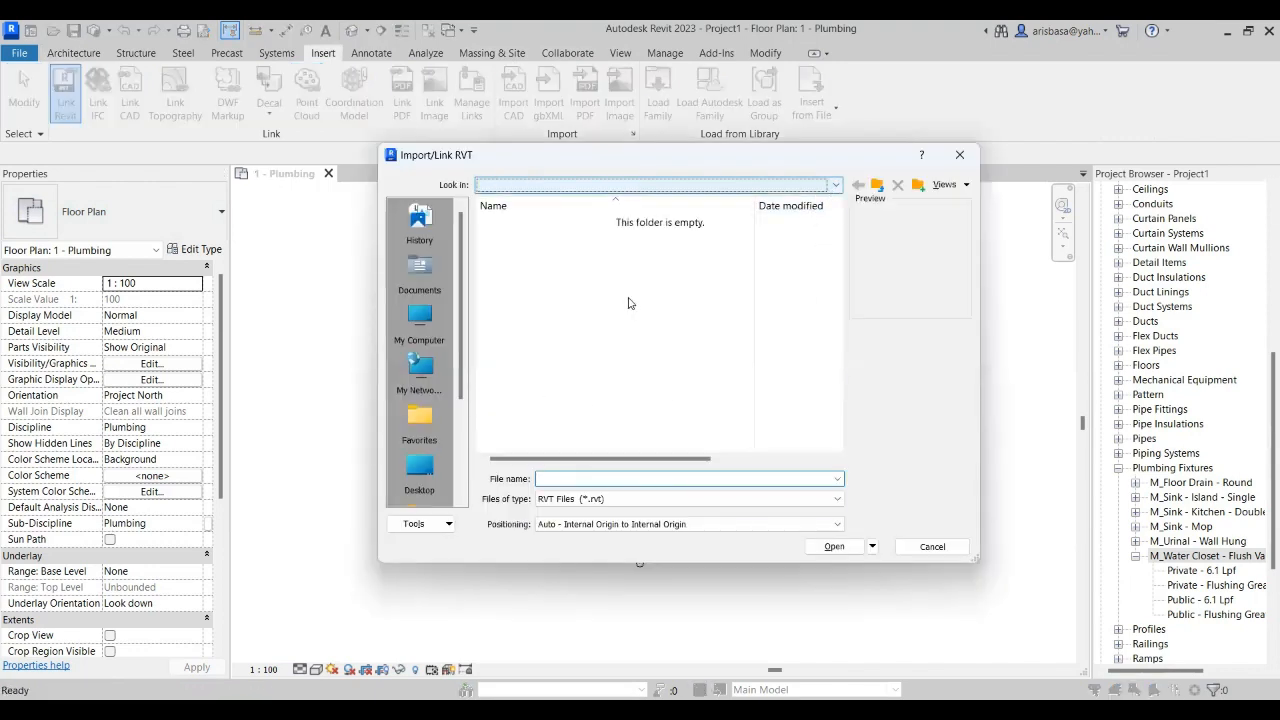
left_click(833, 186)
left_click(543, 320)
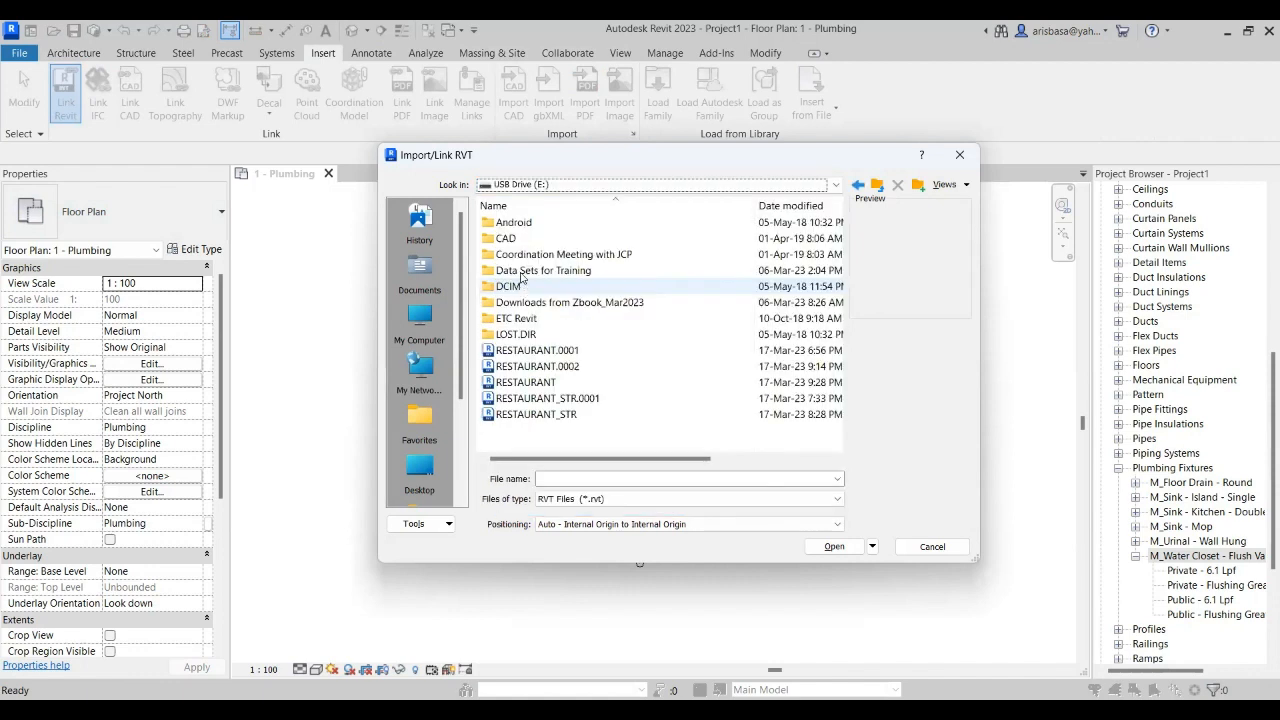
left_click(533, 383)
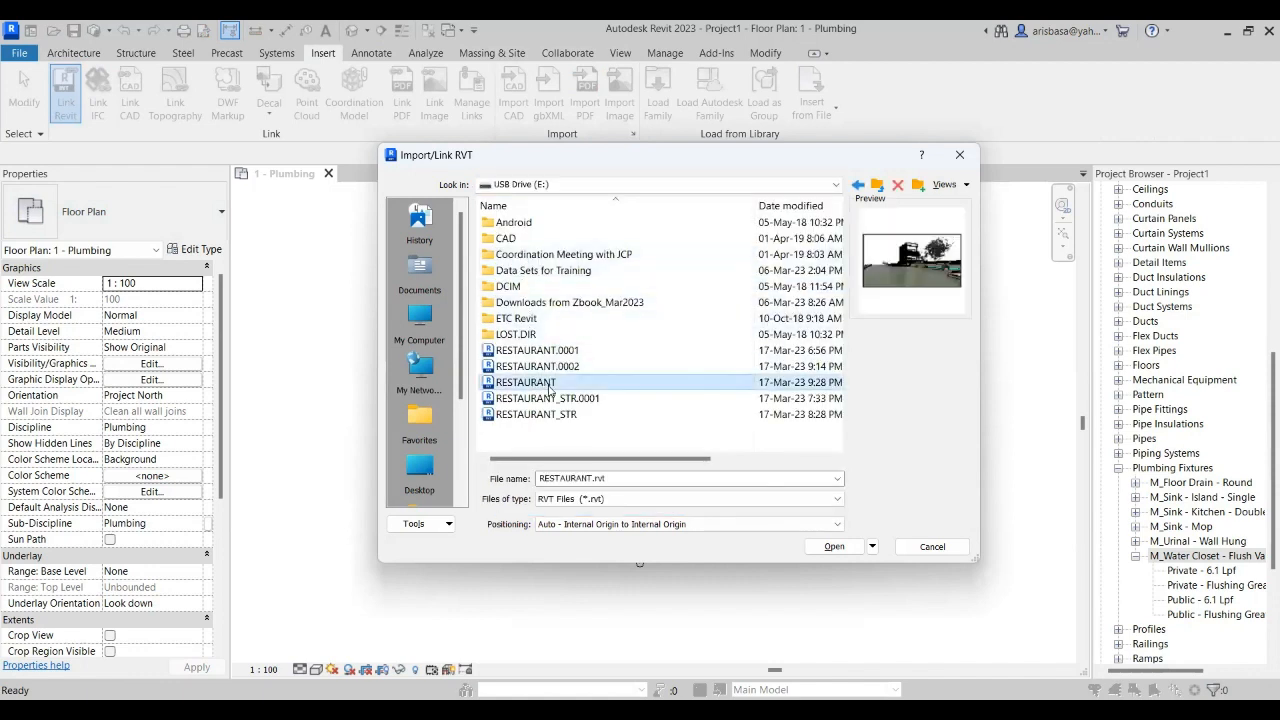
left_click(832, 548)
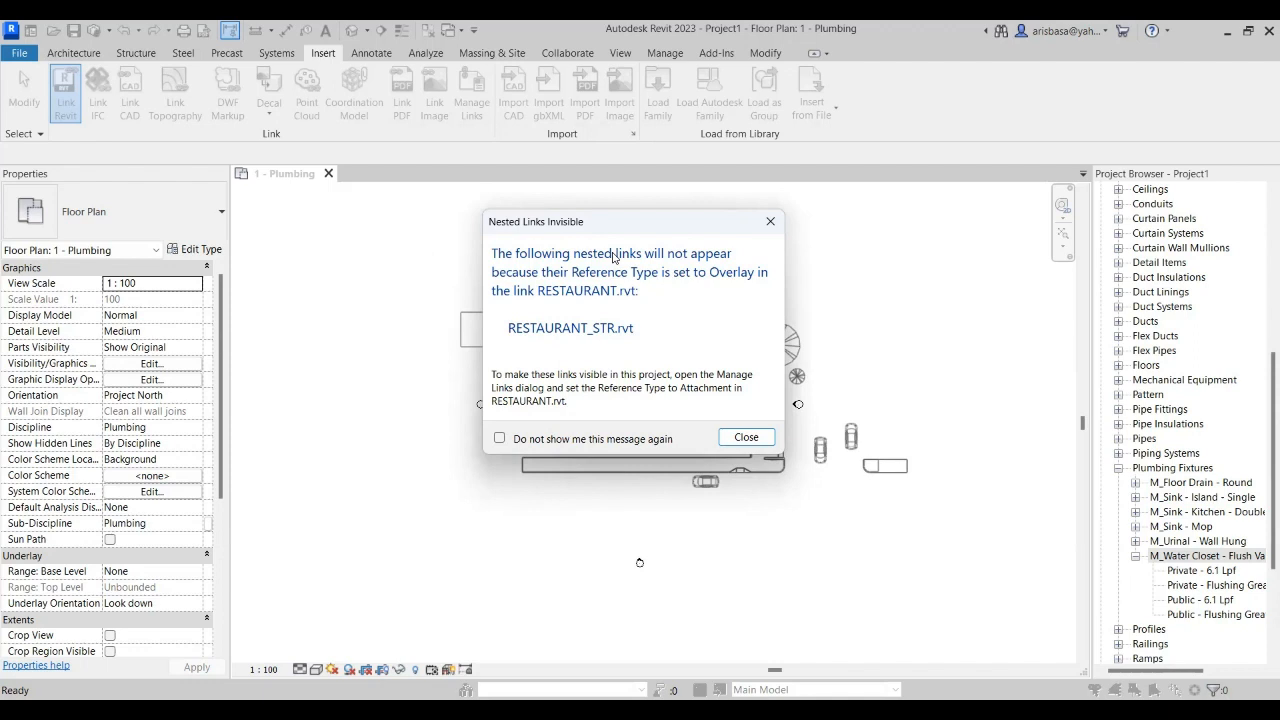
left_click(747, 438)
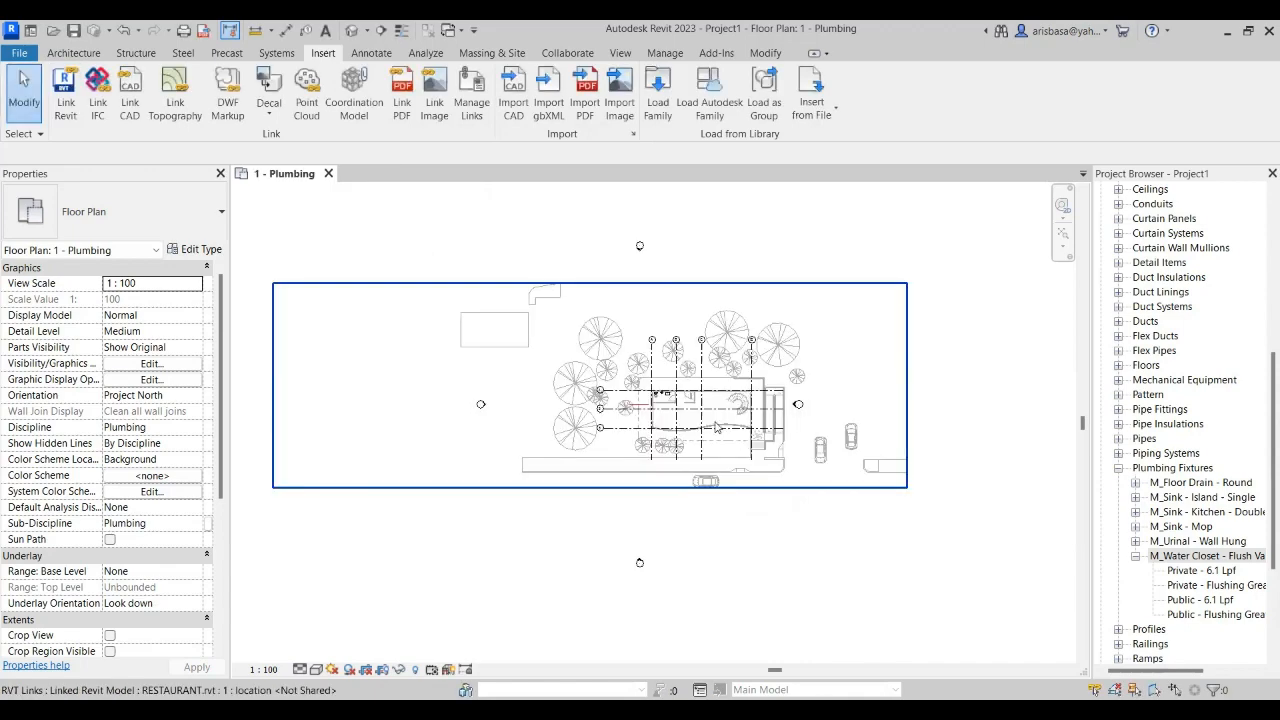
- Add RESTAURANT_STR.rvt as a second Revit link through Manage Links, using Auto - Internal Origin to Internal Origin positioning
scroll(719, 427, "up", 5)
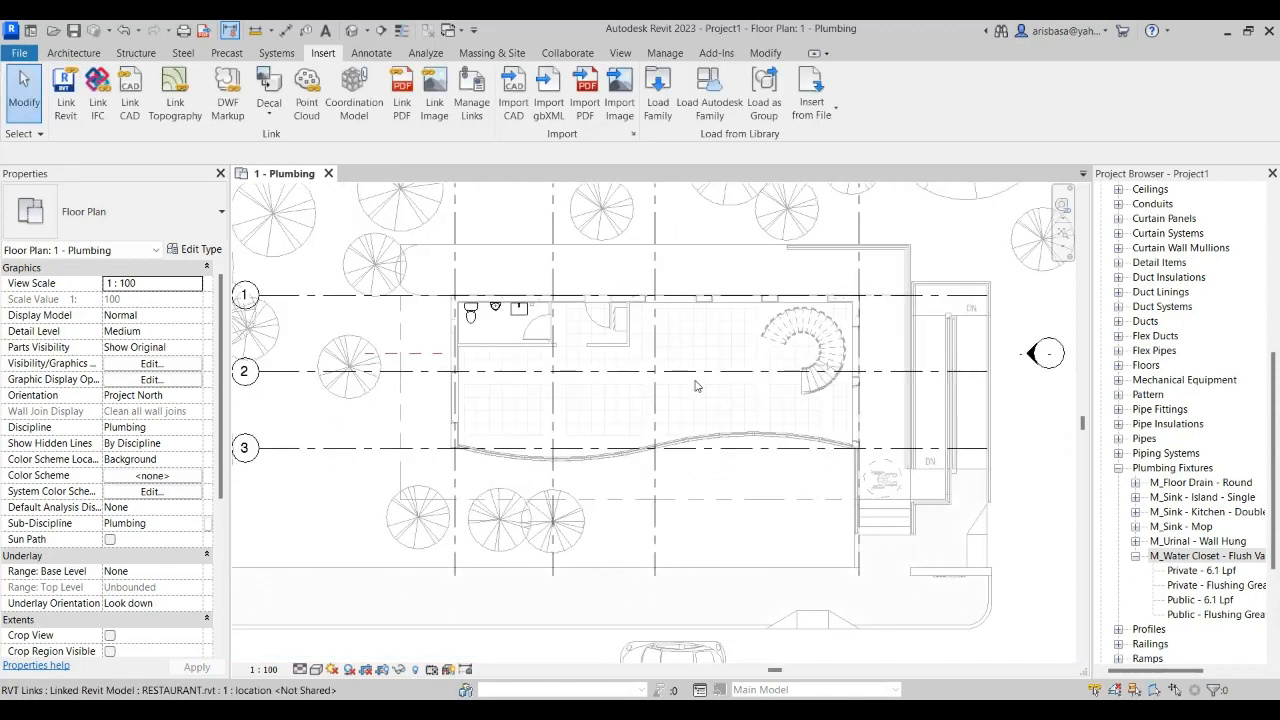
scroll(700, 410, "down", 5)
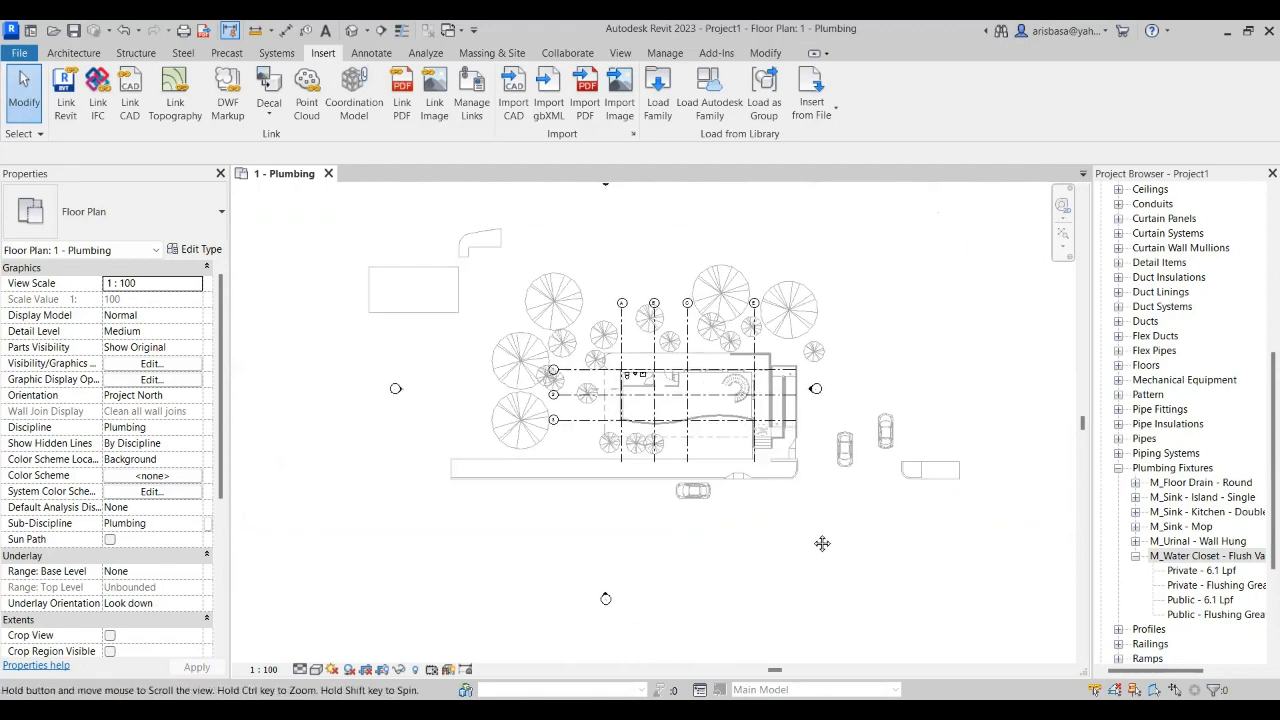
scroll(826, 543, "up", 2)
middle_click_drag(736, 512, 745, 520)
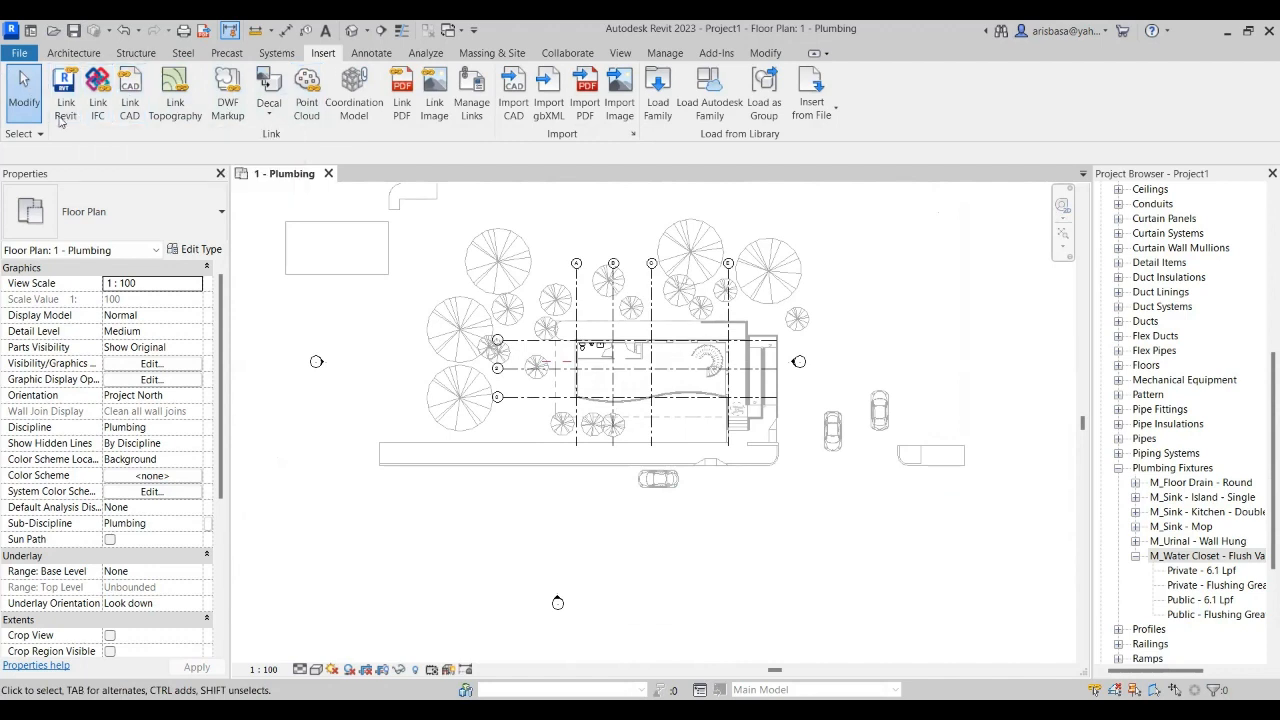
key("m")
key("l")
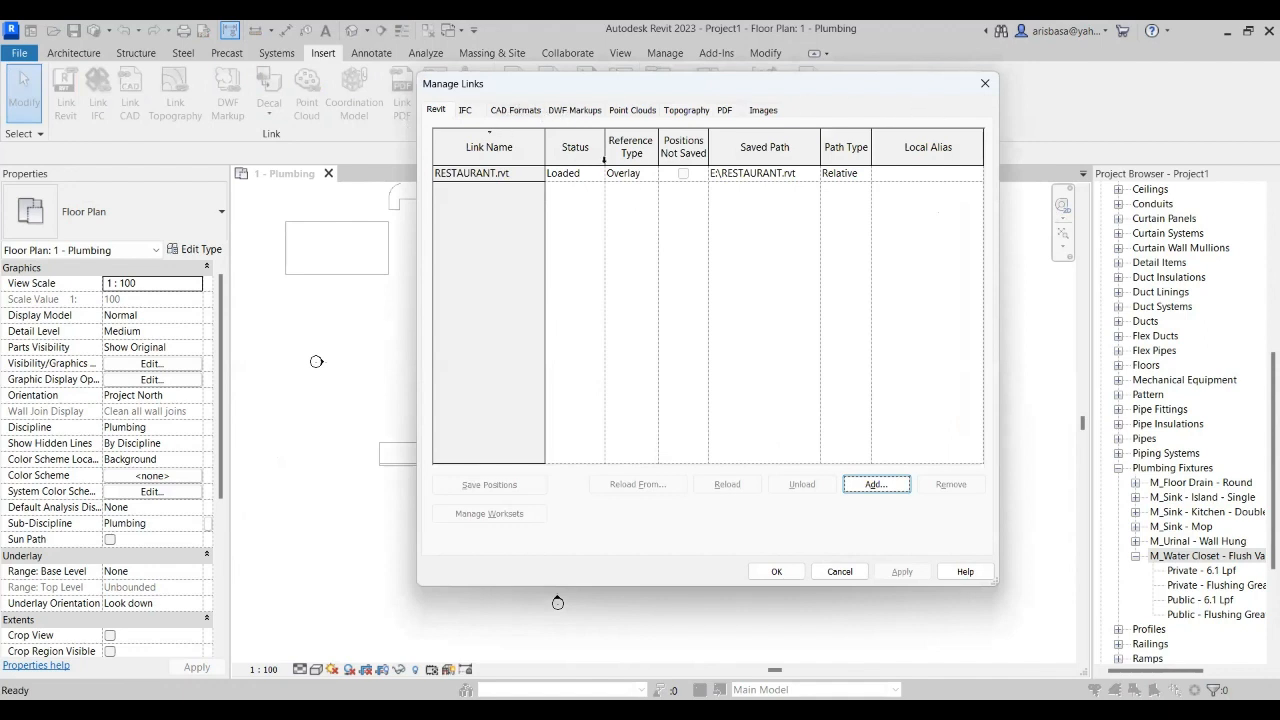
left_click(876, 486)
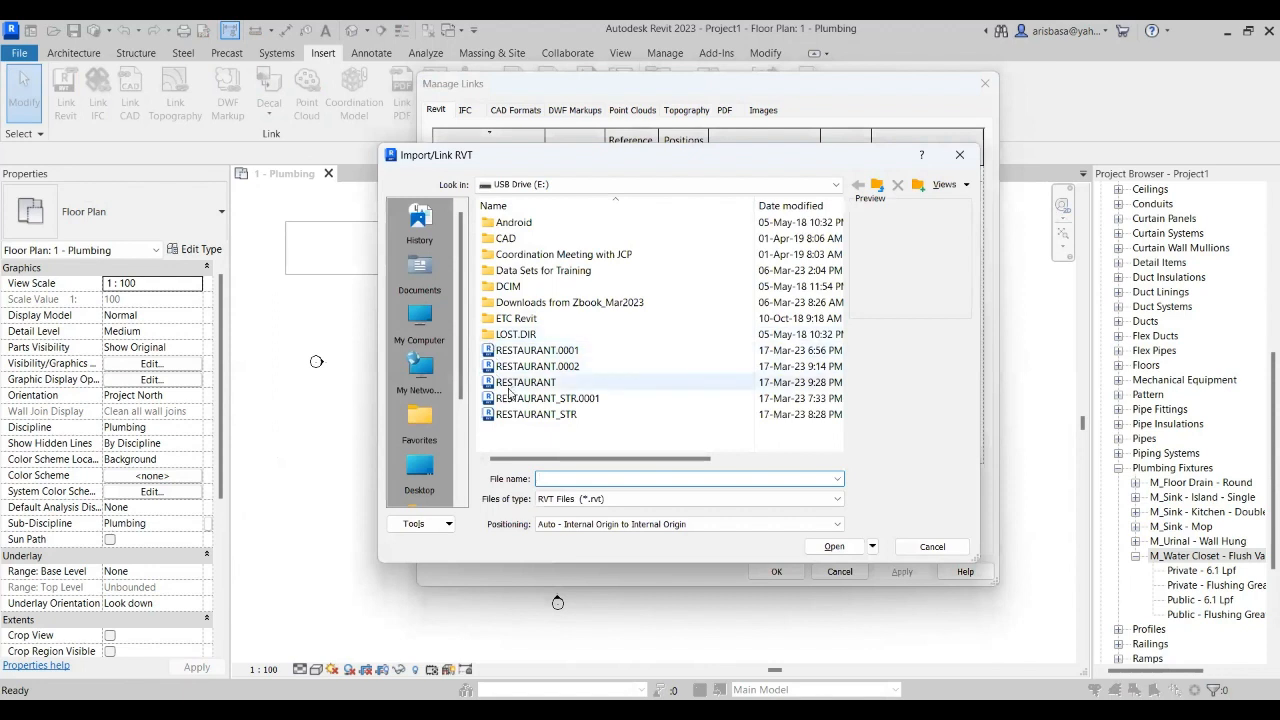
left_click(530, 414)
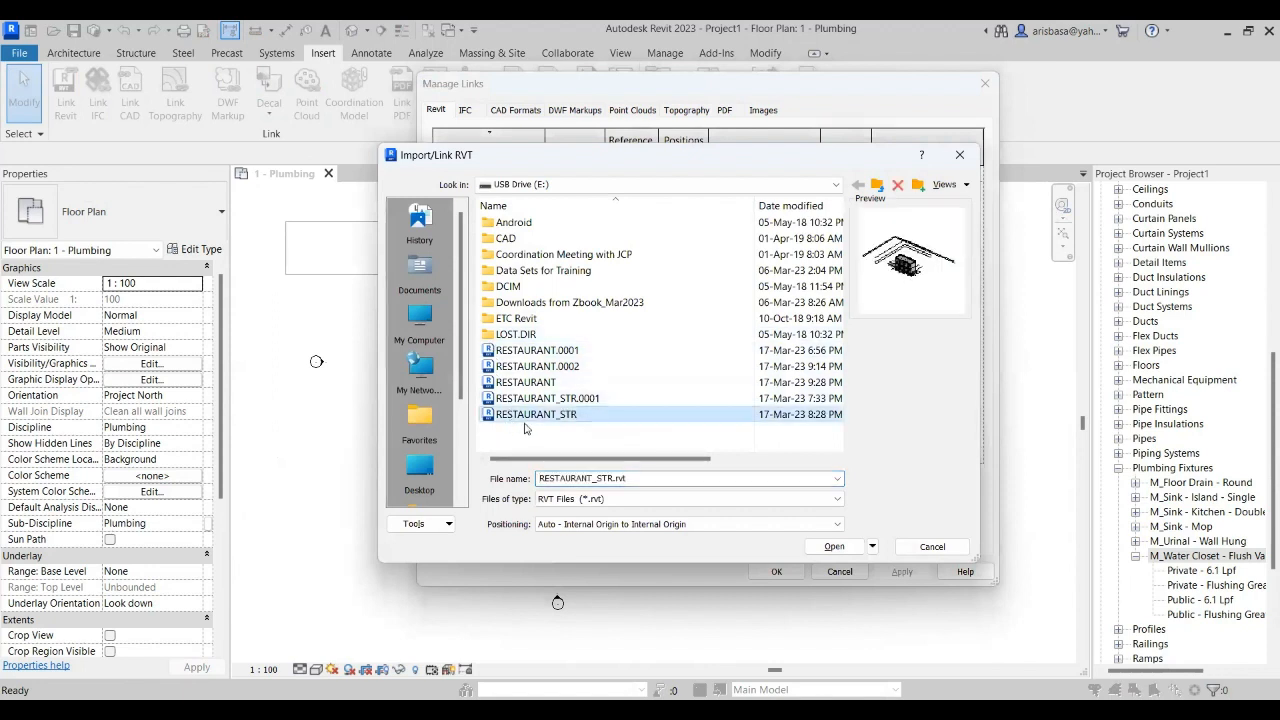
left_click(836, 548)
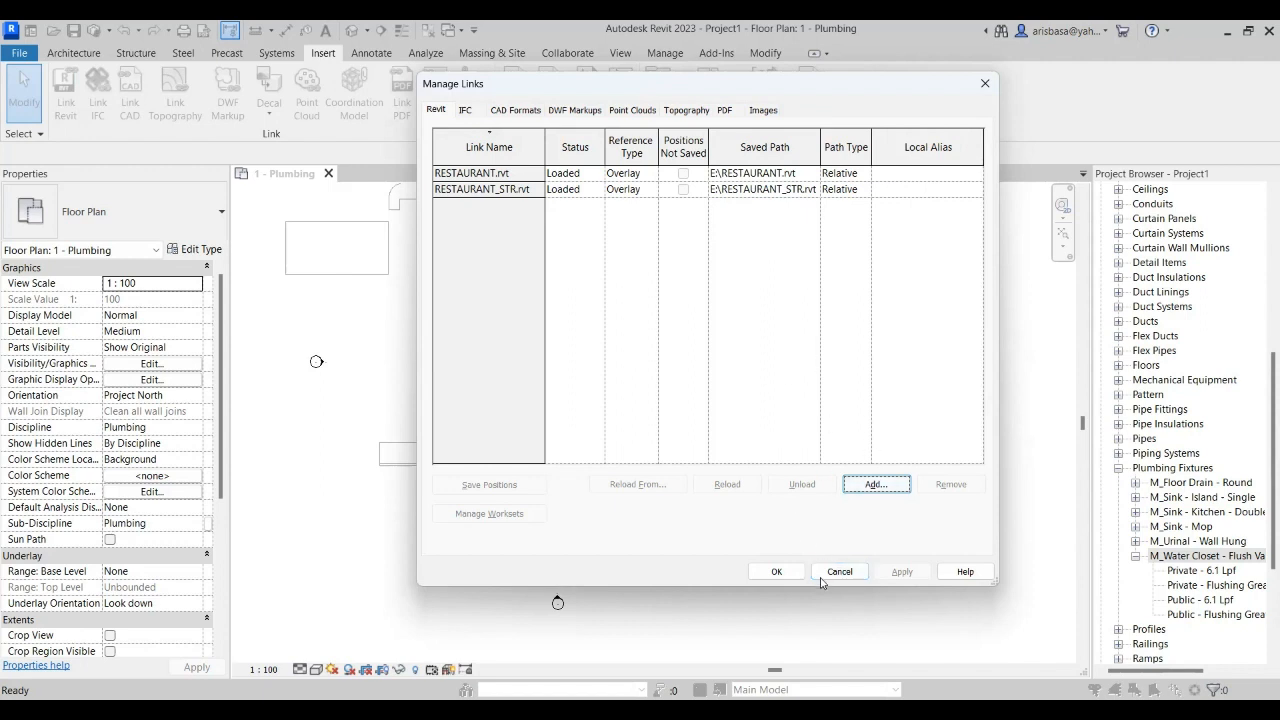
left_click(780, 571)
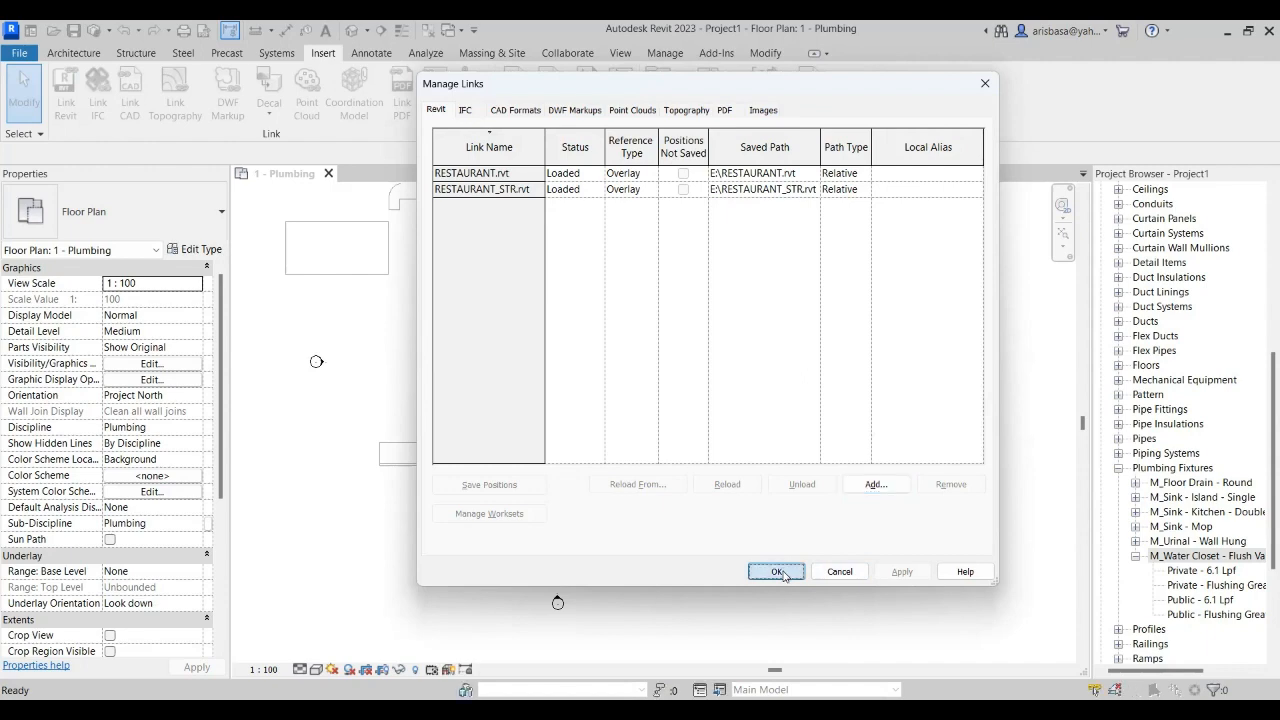
- Align grid 2 of the RESTAURANT_STR.rvt link with grid 2 of the RESTAURANT.rvt link in the 1 - Plumbing plan
scroll(628, 291, "up", 5)
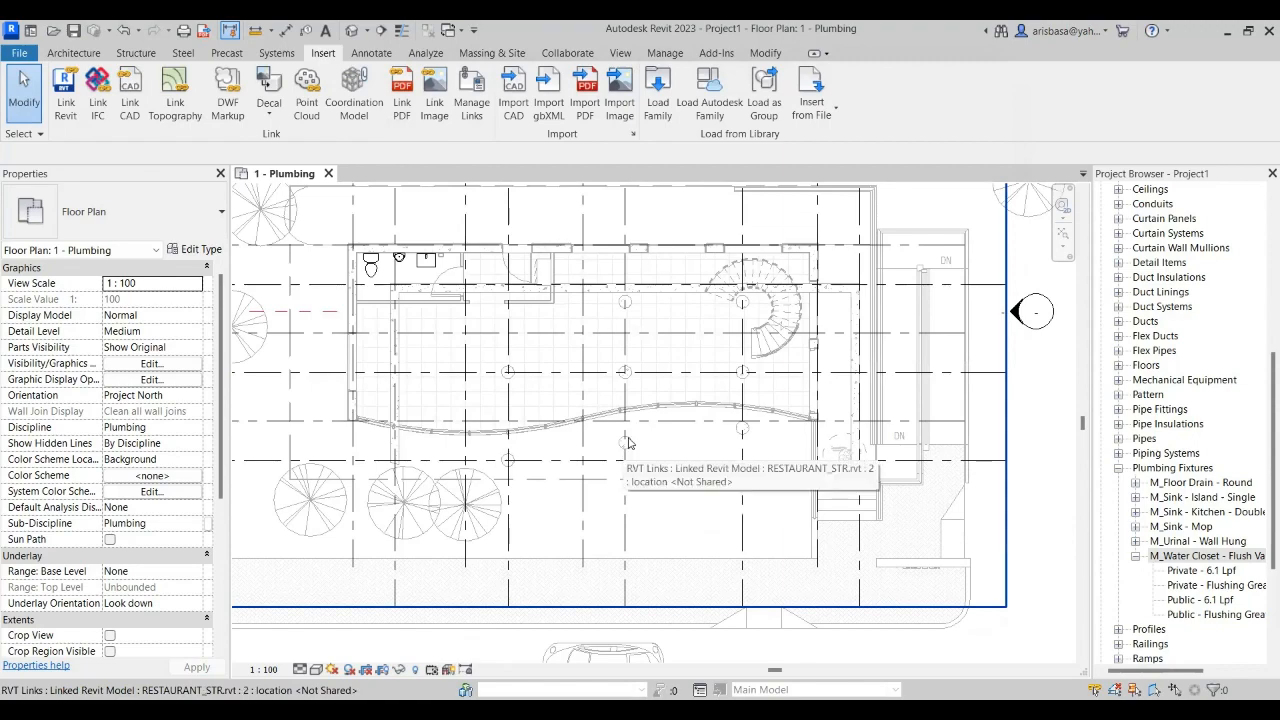
scroll(628, 443, "down", 4)
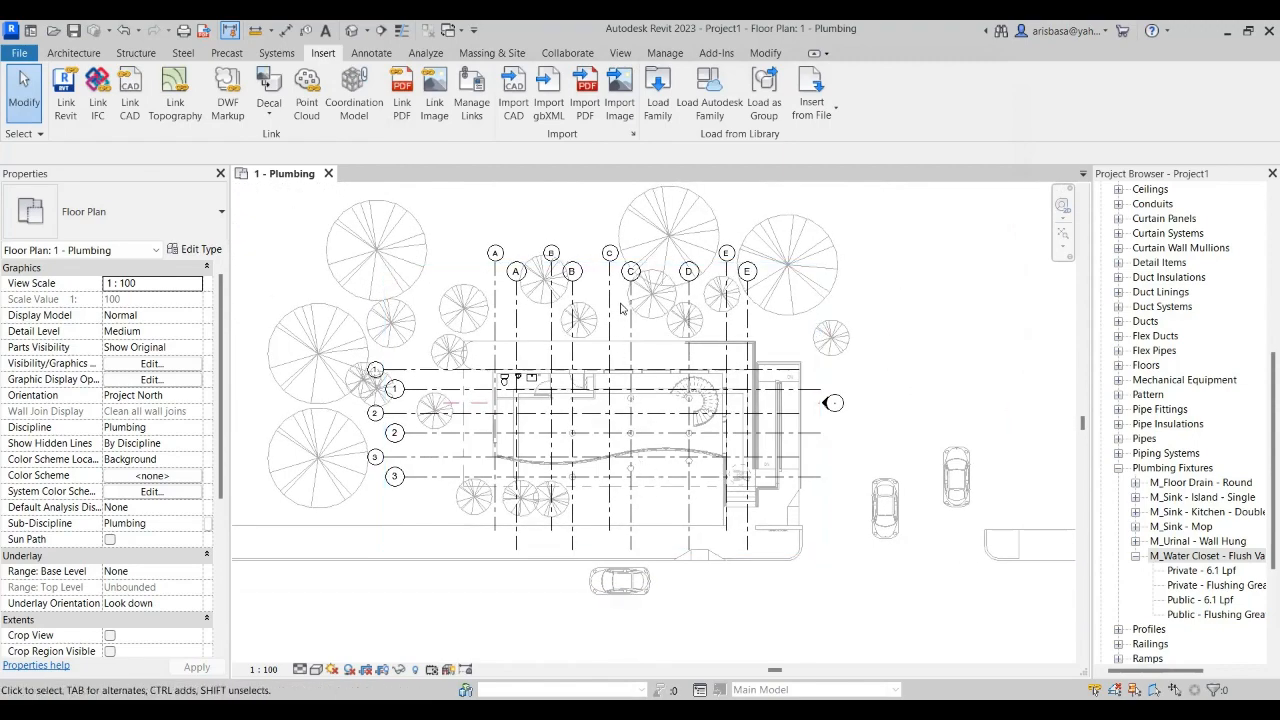
scroll(620, 308, "up", 1)
left_click(636, 345)
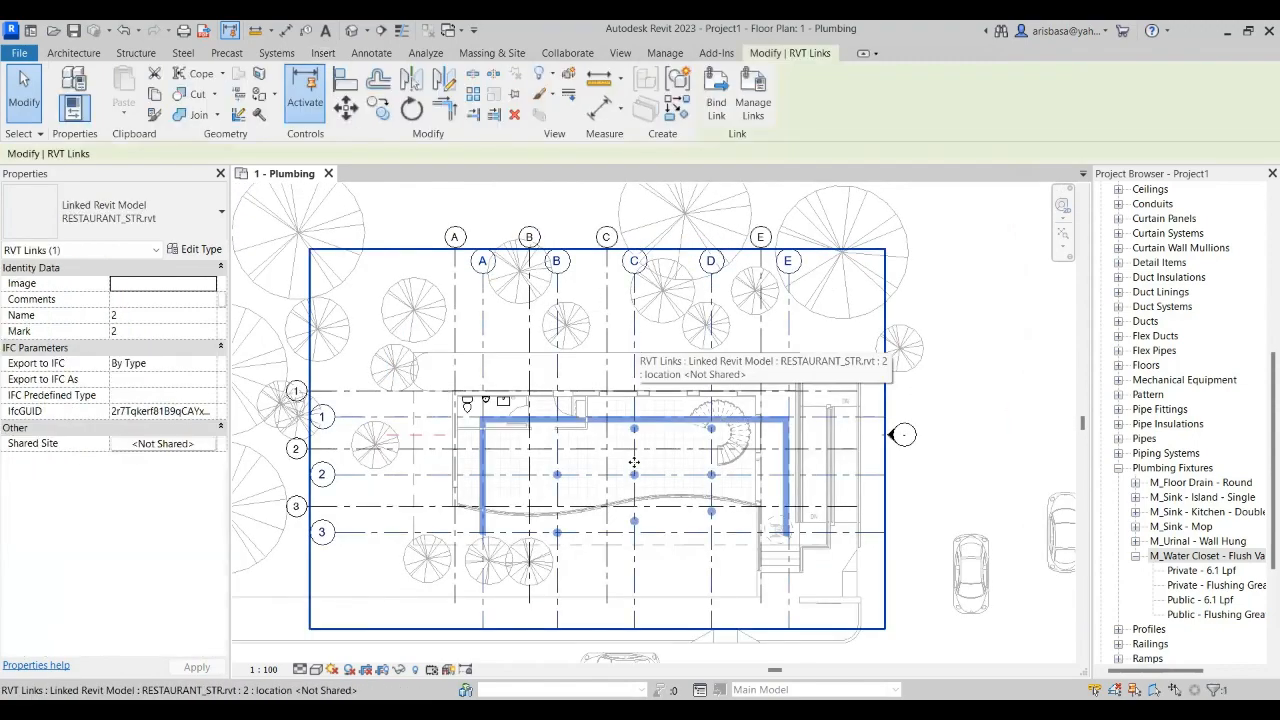
scroll(634, 462, "up", 2)
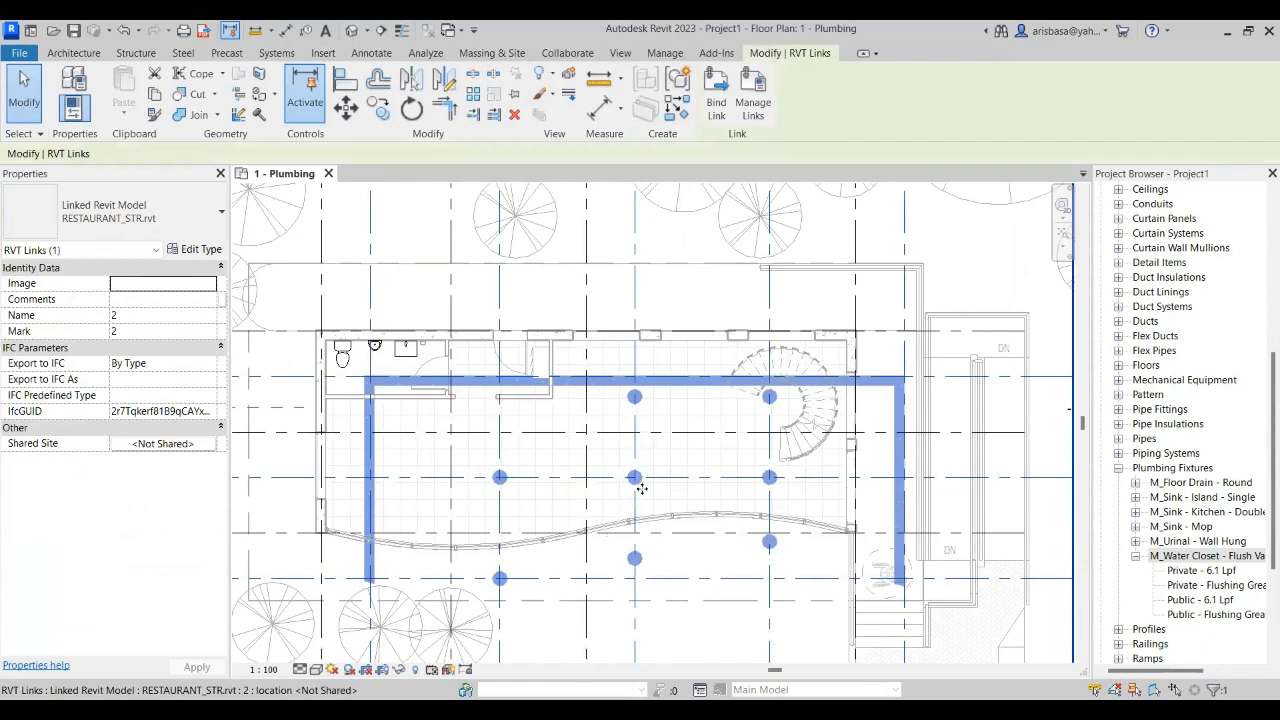
middle_click_drag(641, 488, 618, 393)
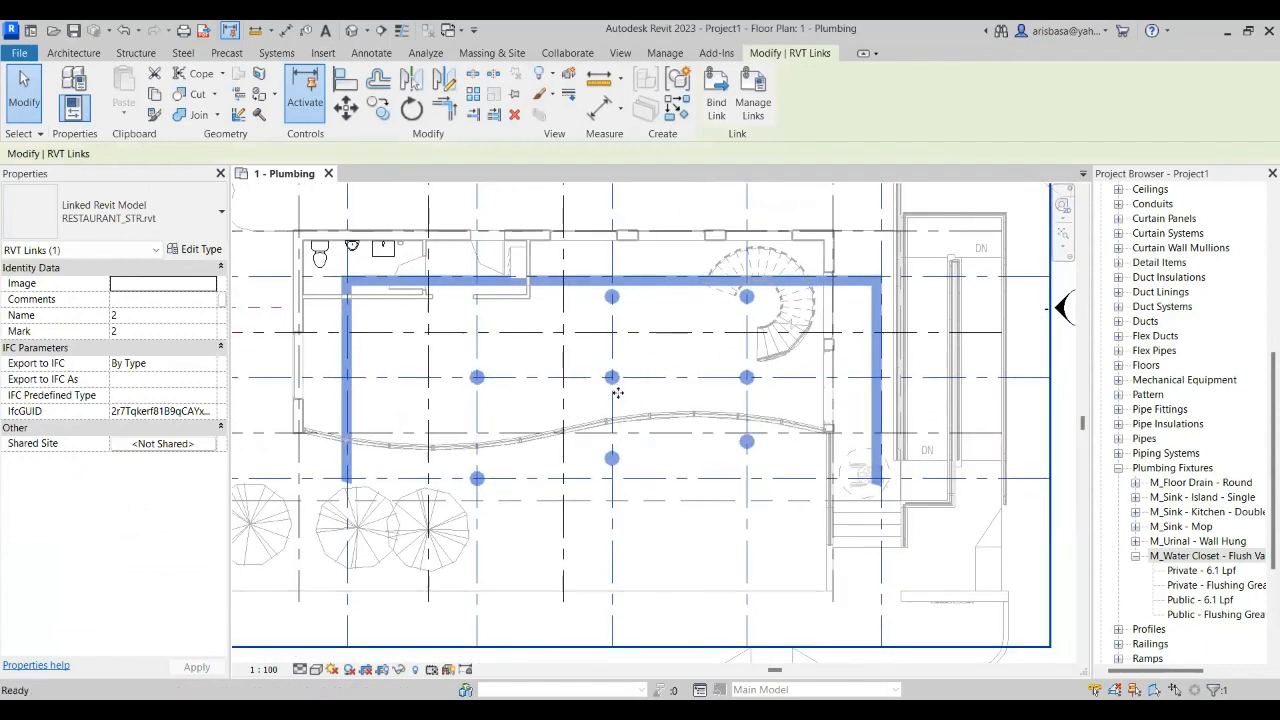
scroll(618, 393, "up", 1)
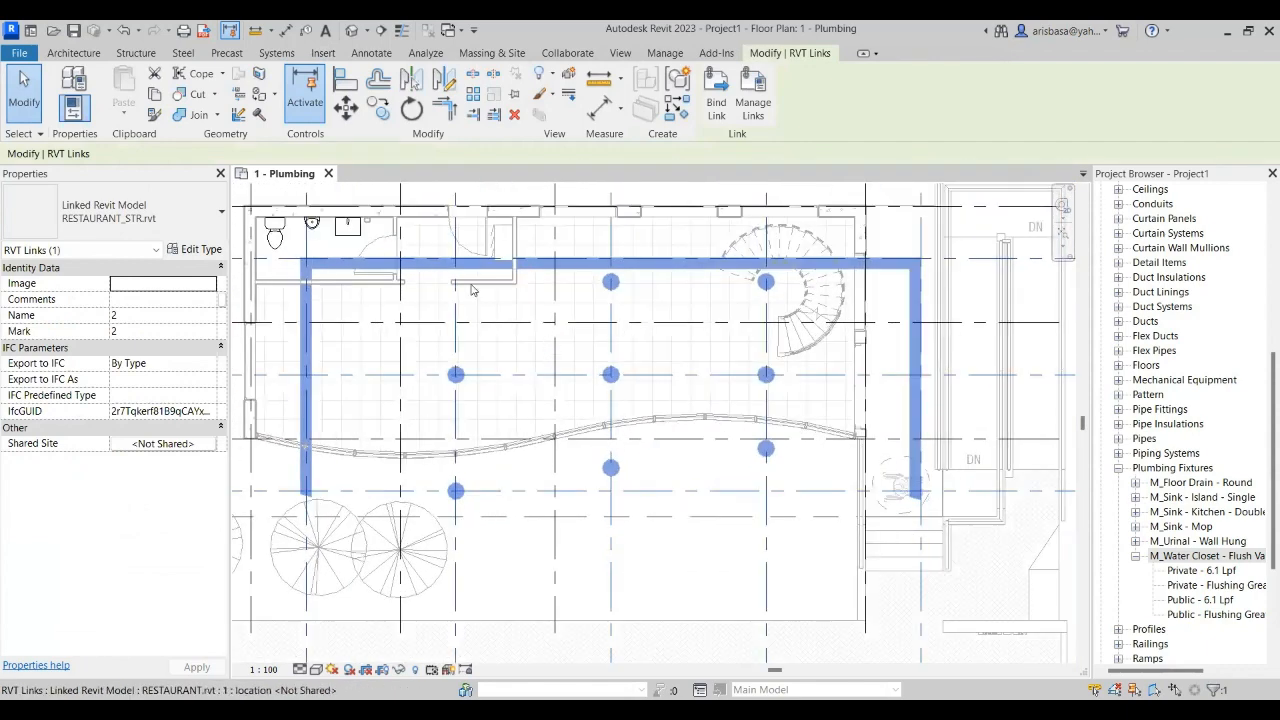
left_click(345, 80)
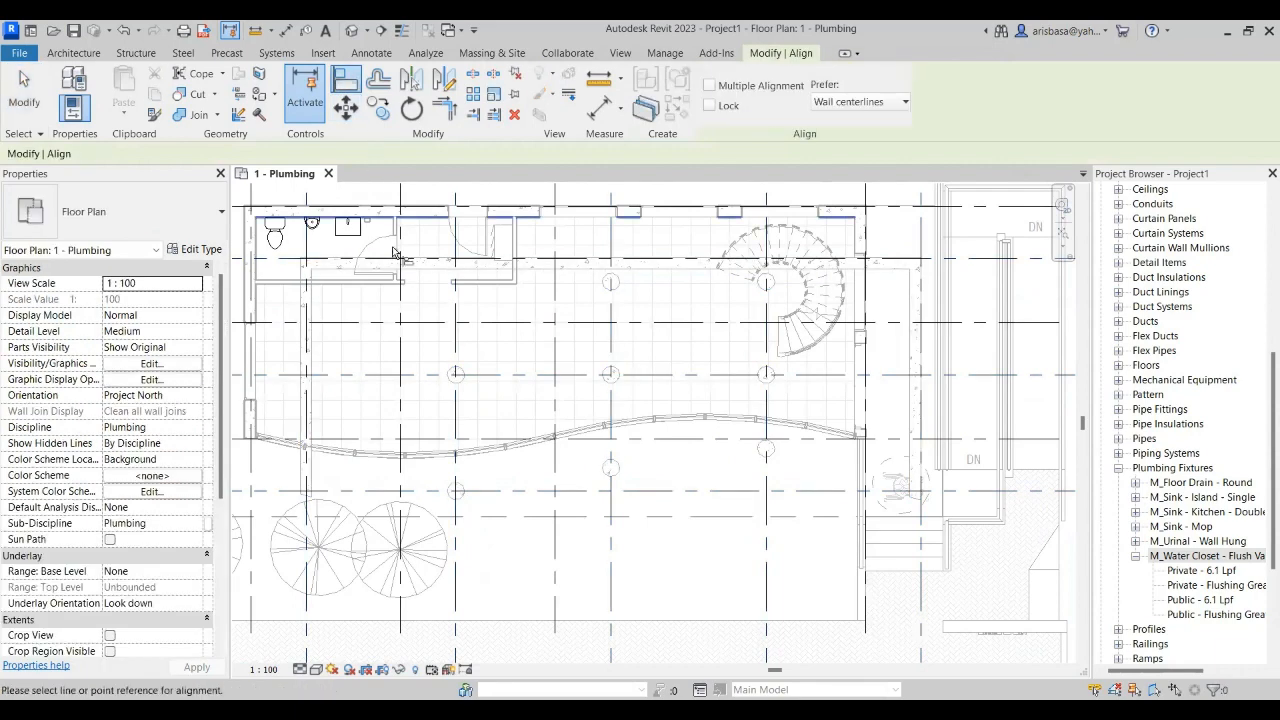
left_click(425, 323)
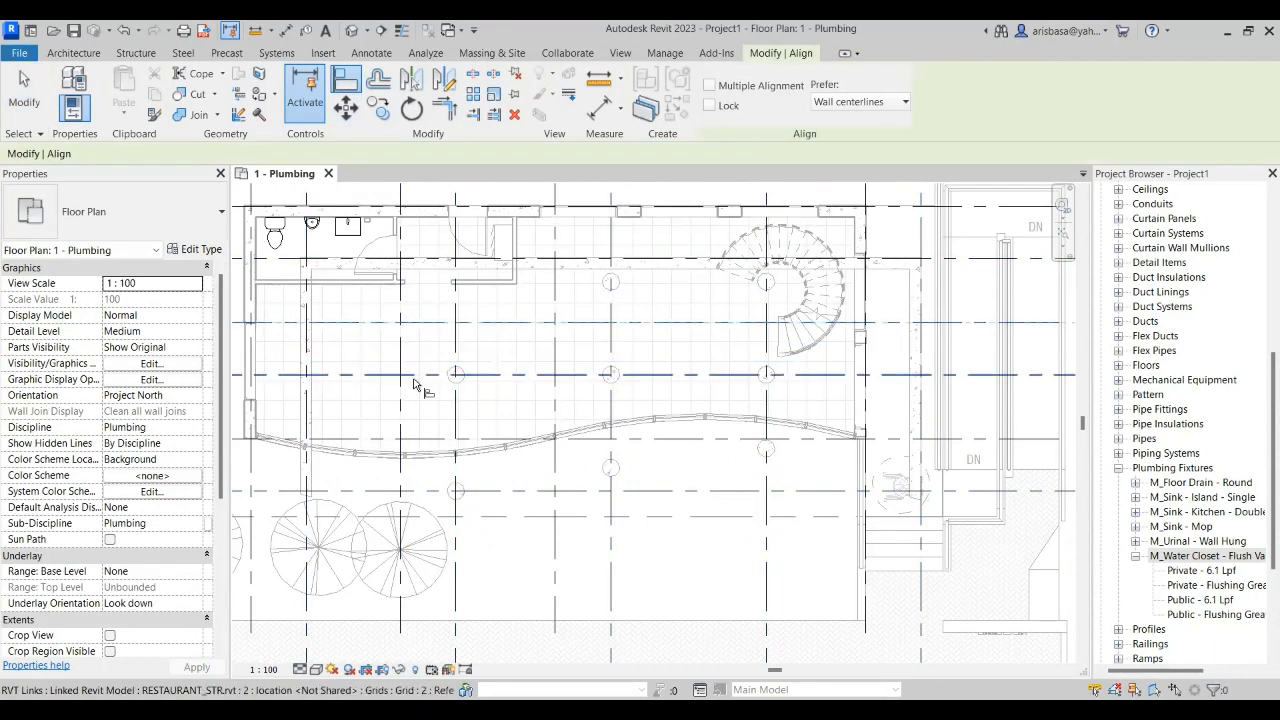
left_click(422, 376)
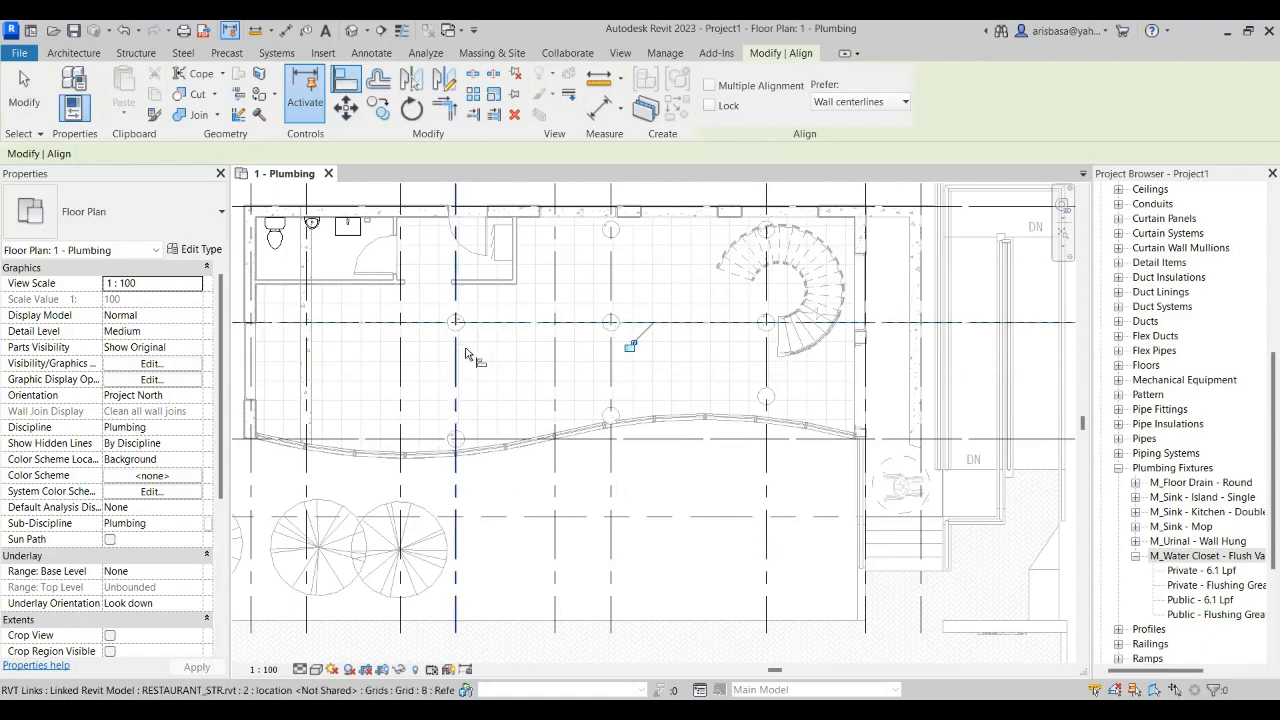
- Align grid C of the structural link with grid C of the architectural link and end the Align command
left_click(553, 376)
left_click(610, 378)
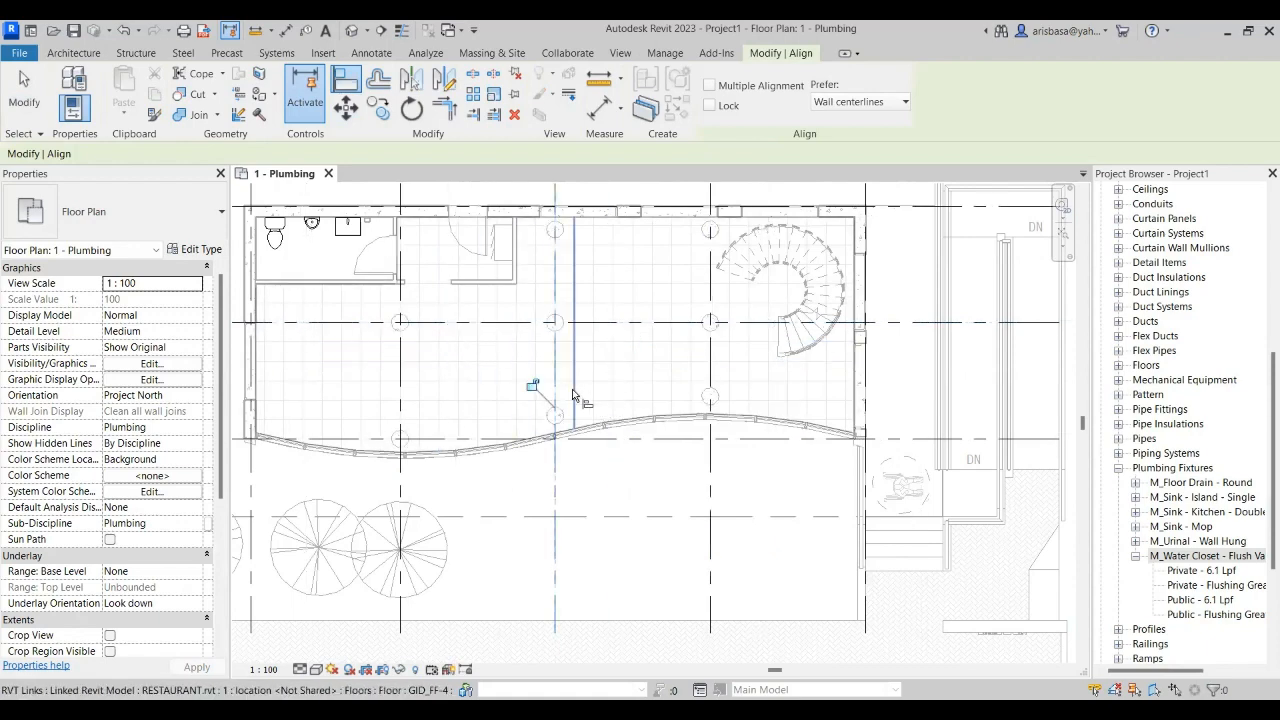
scroll(640, 395, "down", 2)
middle_click_drag(643, 404, 622, 458)
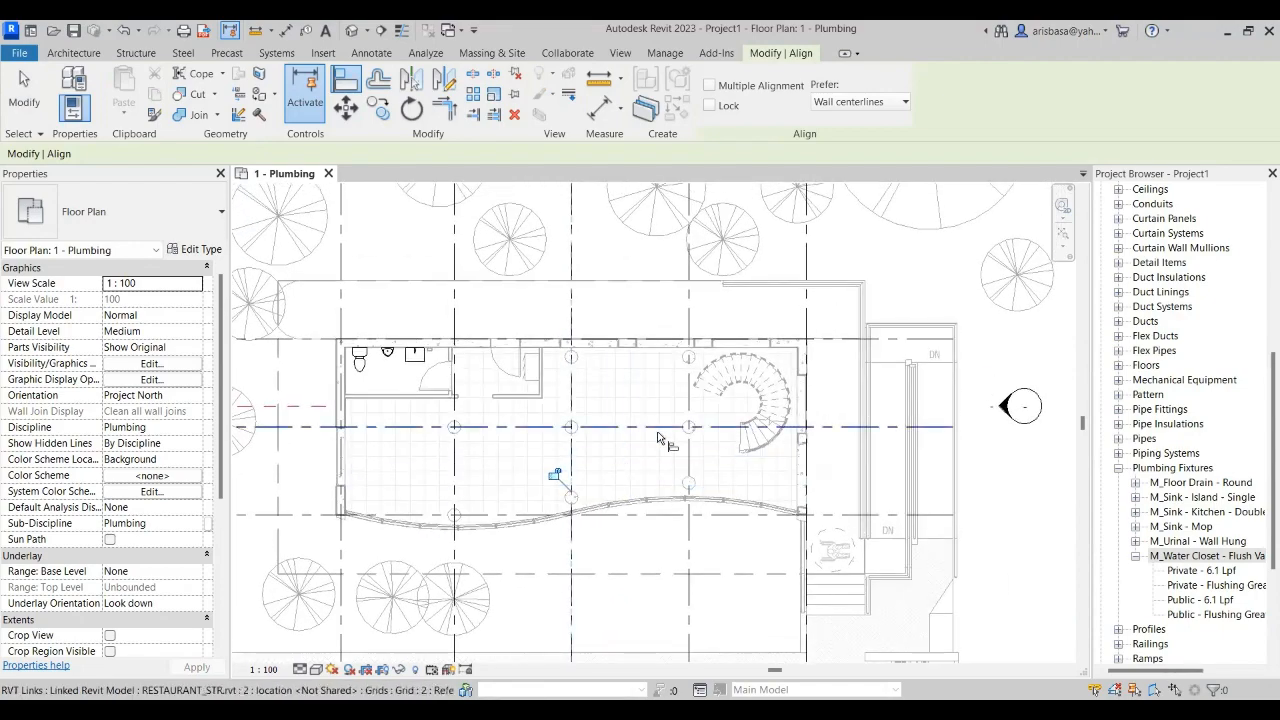
scroll(658, 430, "down", 2)
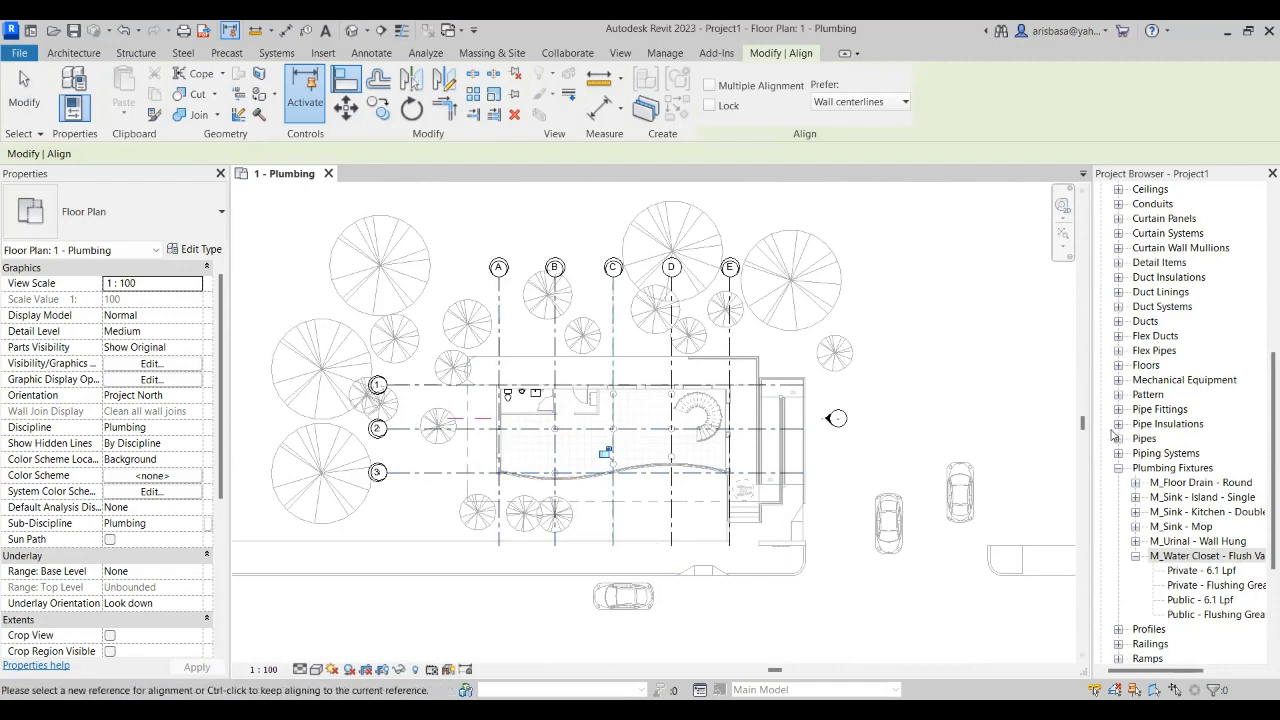
scroll(1262, 467, "down", 4)
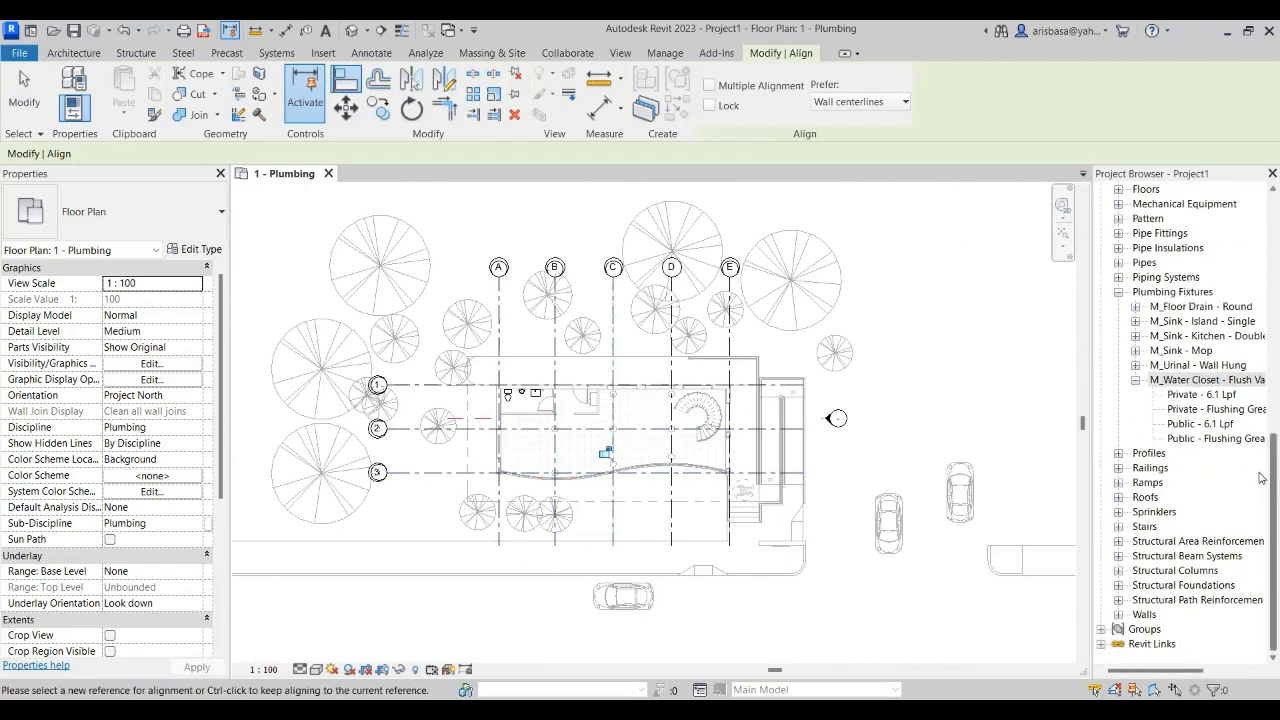
key("Escape")
- Open the South - Plumbing elevation and examine how the project levels relate to the levels and grids of the linked models
scroll(1262, 470, "up", 10)
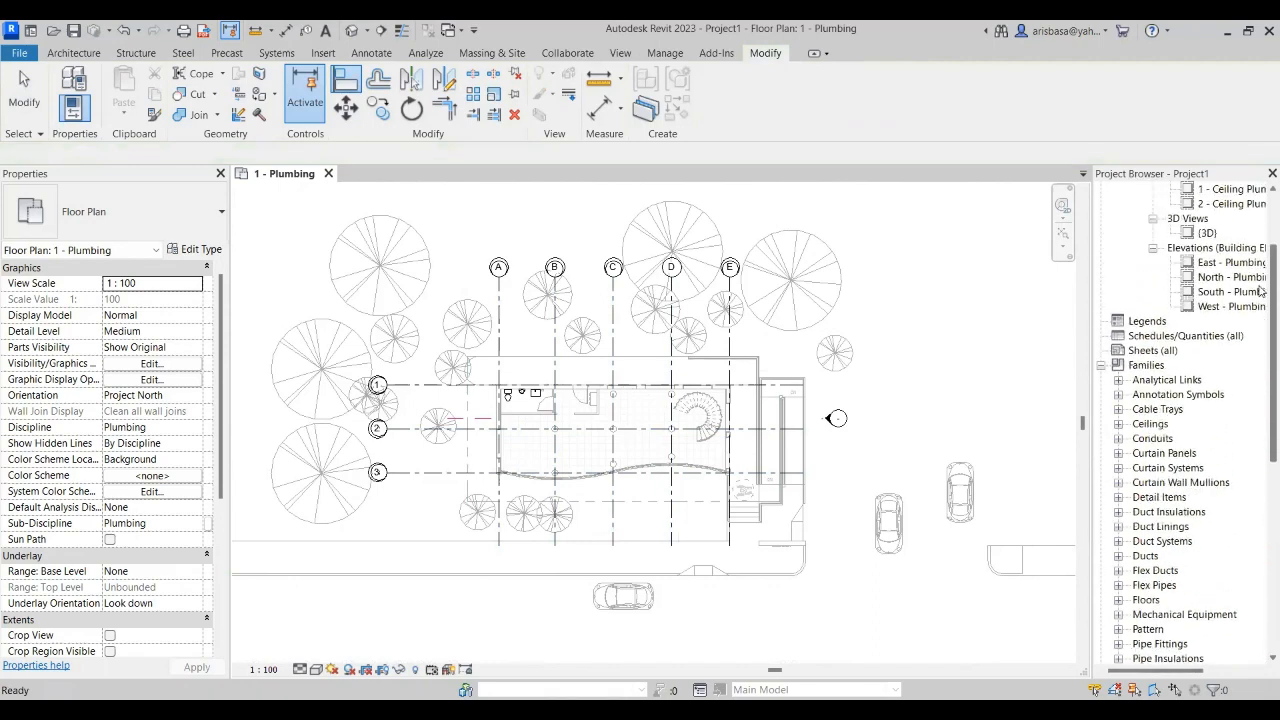
scroll(1262, 245, "up", 2)
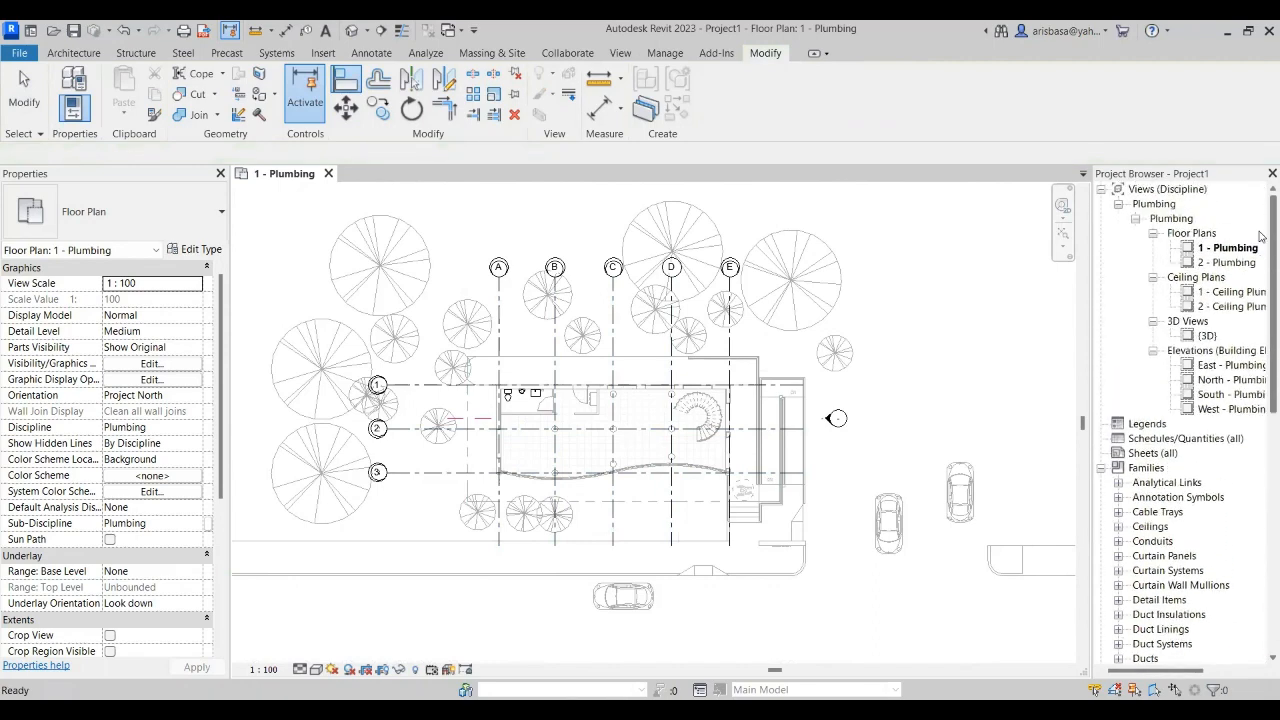
double_click(1235, 395)
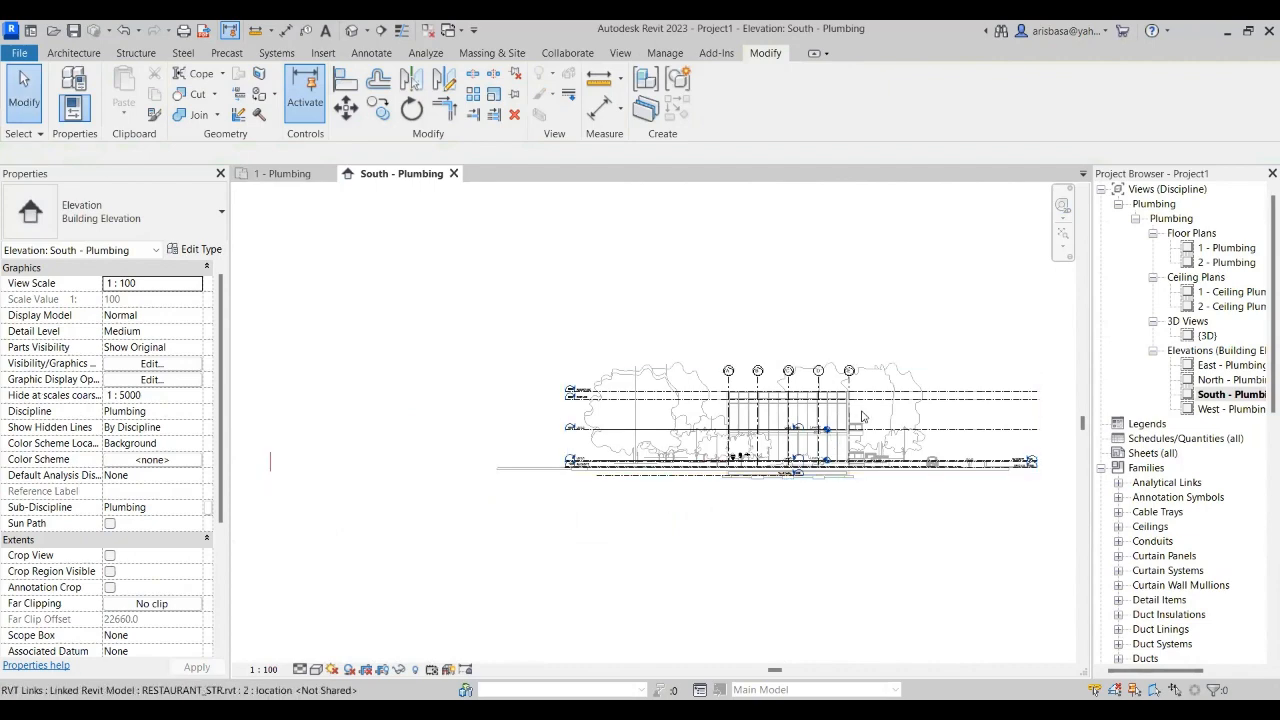
scroll(862, 416, "up", 5)
middle_click_drag(838, 330, 651, 294)
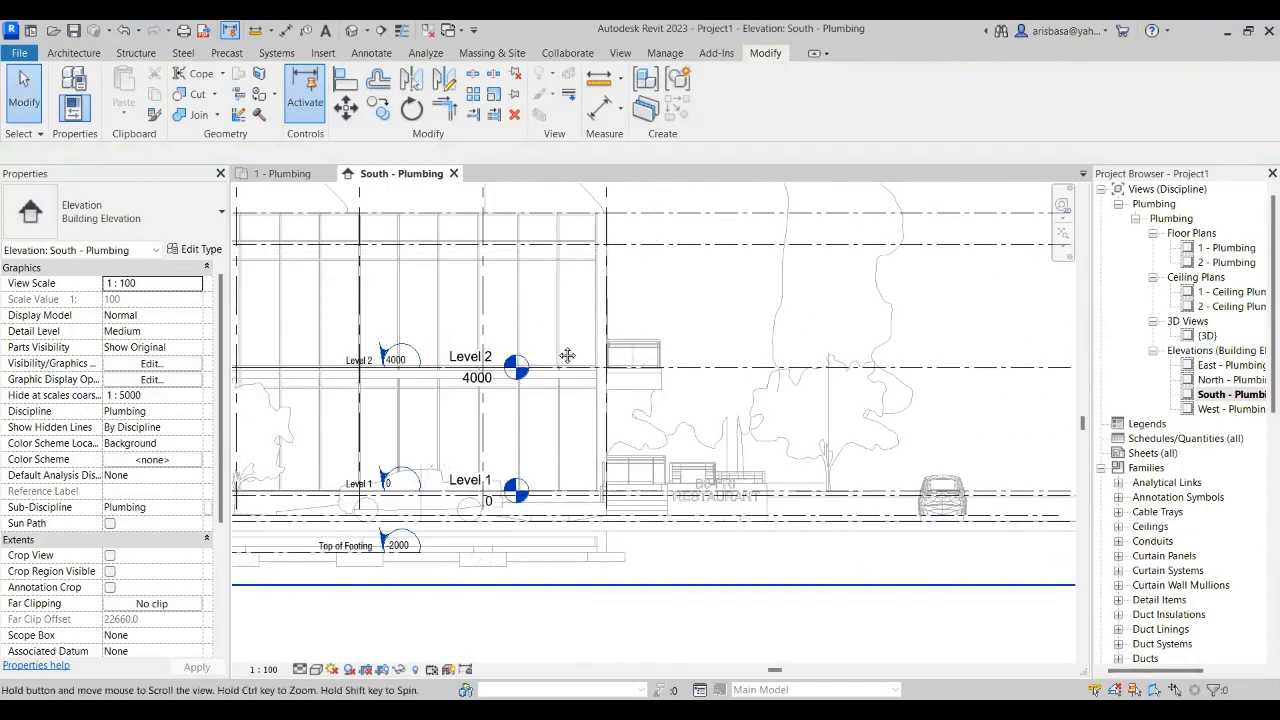
middle_click_drag(567, 355, 851, 409)
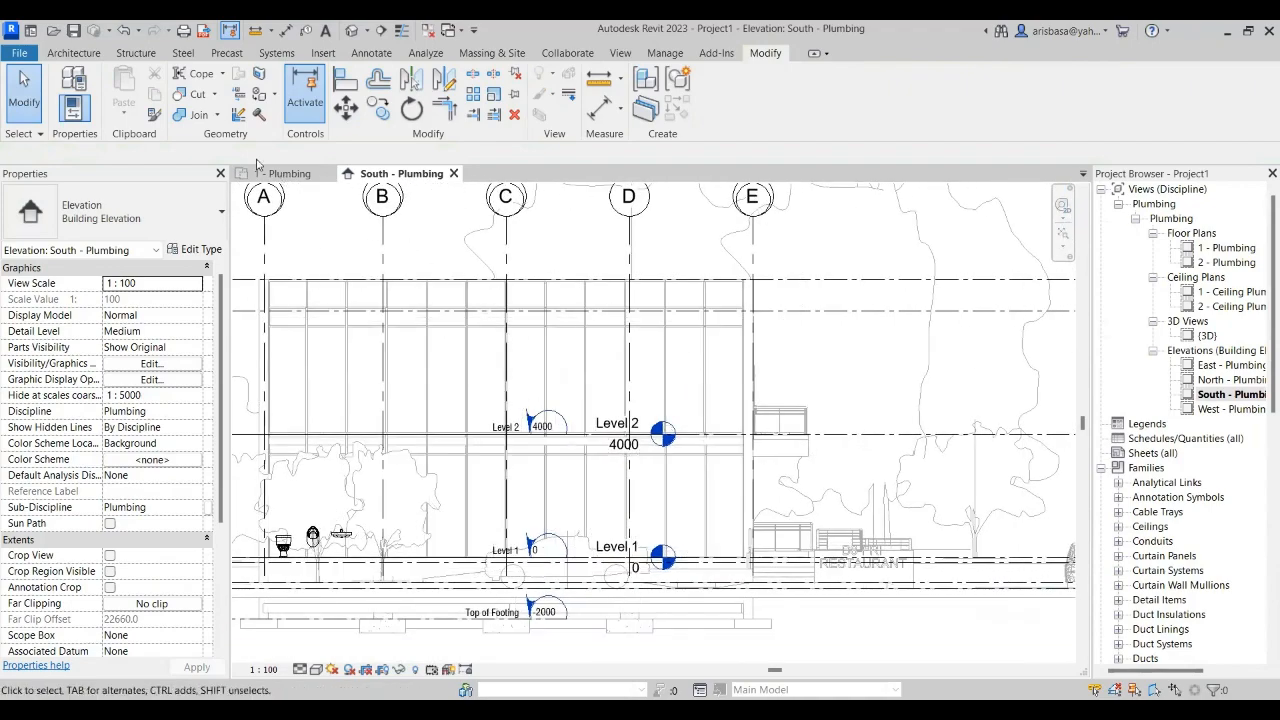
- Open the default 3D view and check which model the water closet, urinal and sink belong to
left_click(353, 31)
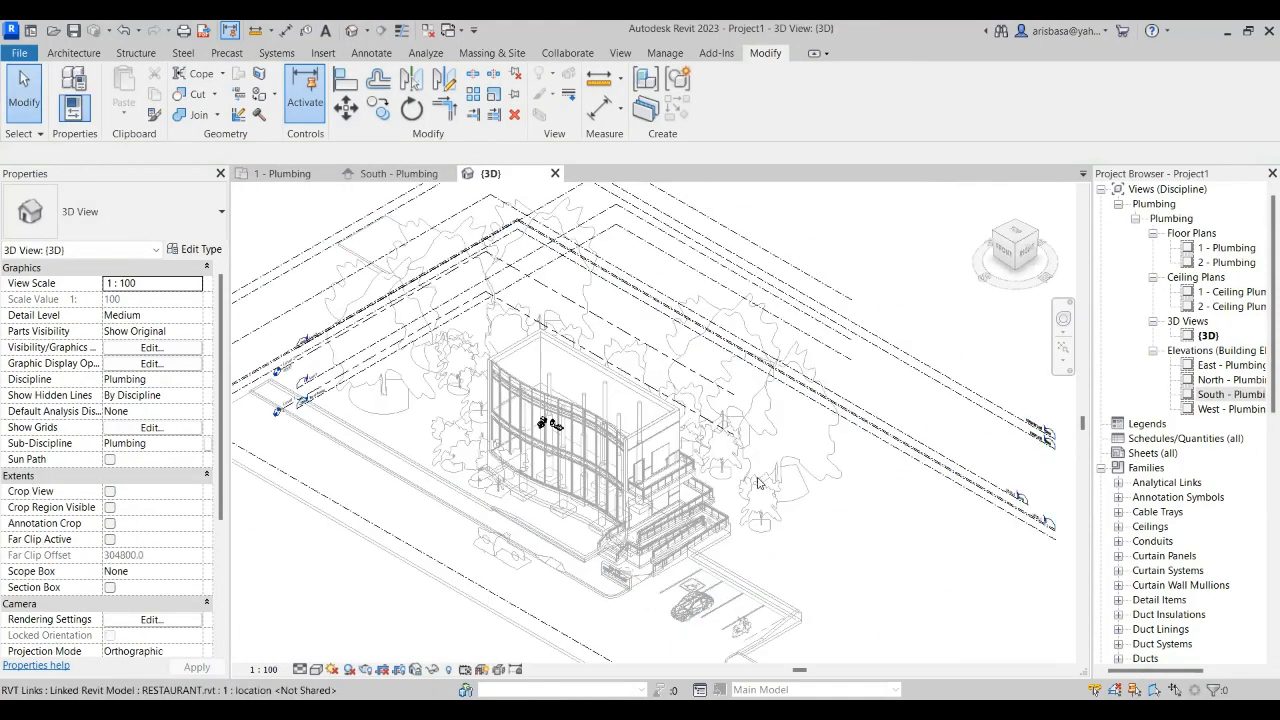
scroll(758, 483, "up", 3)
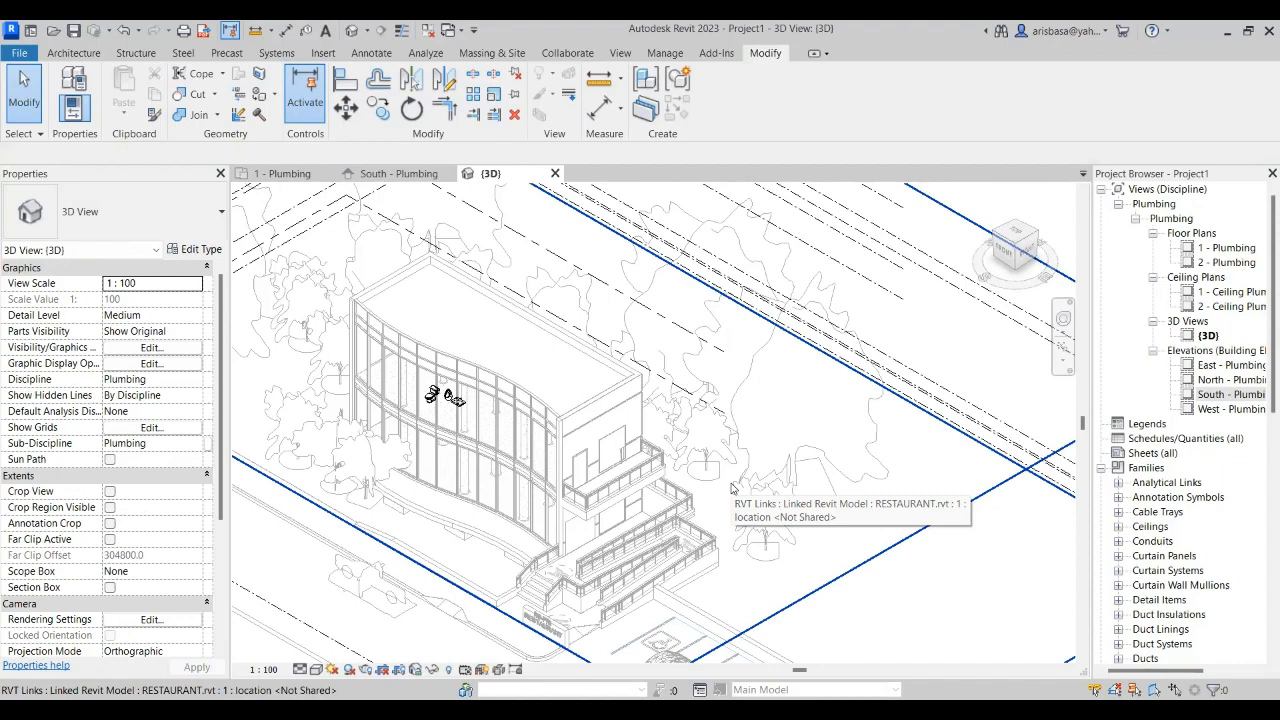
scroll(430, 400, "up", 5)
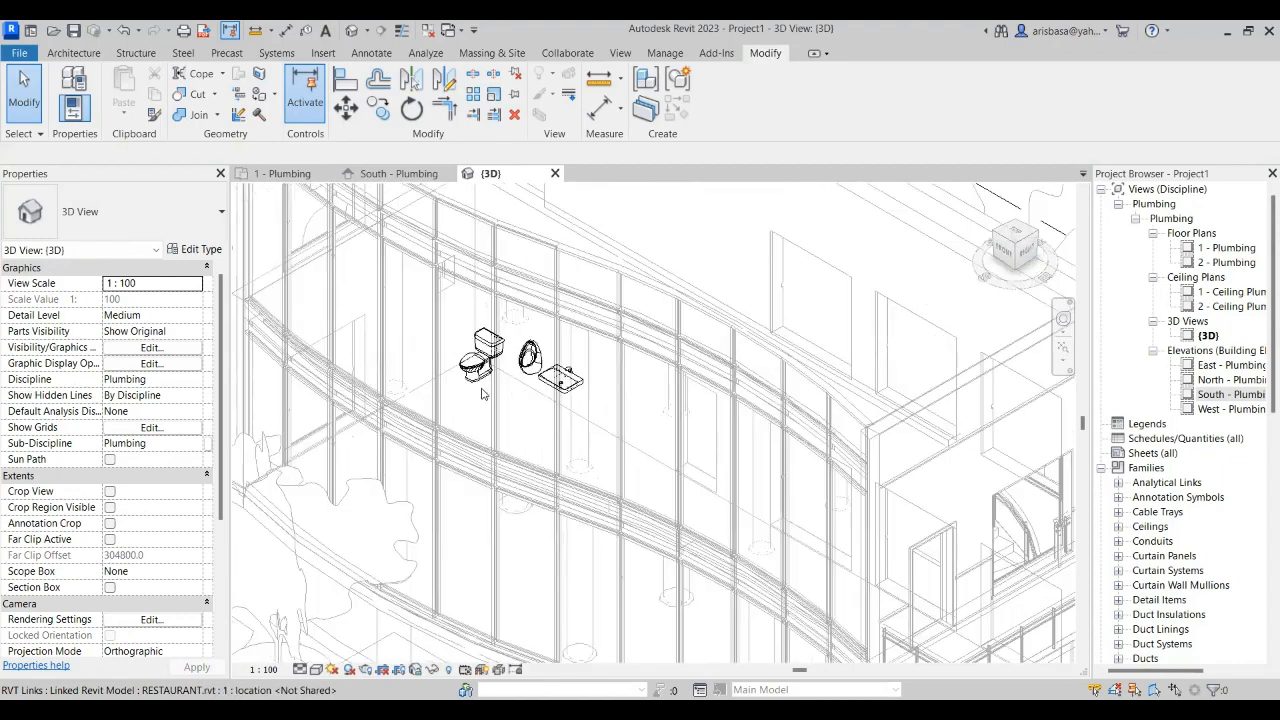
scroll(534, 365, "up", 5)
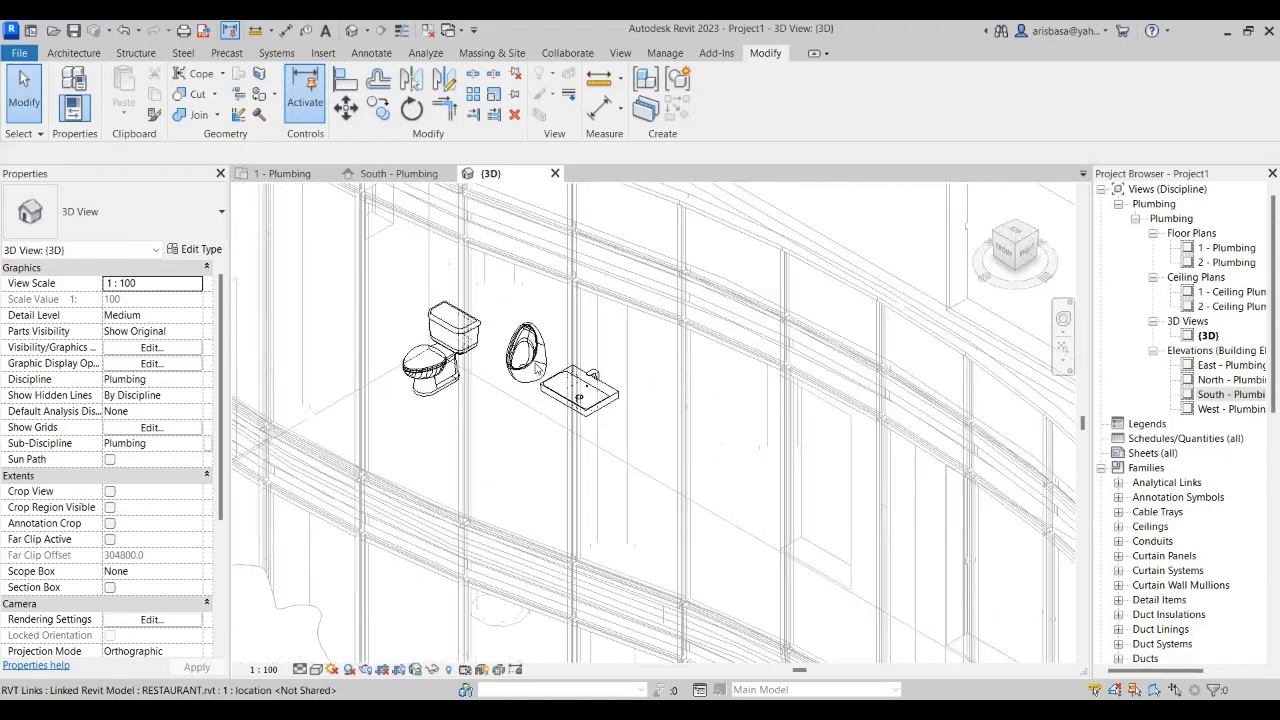
left_click(558, 386)
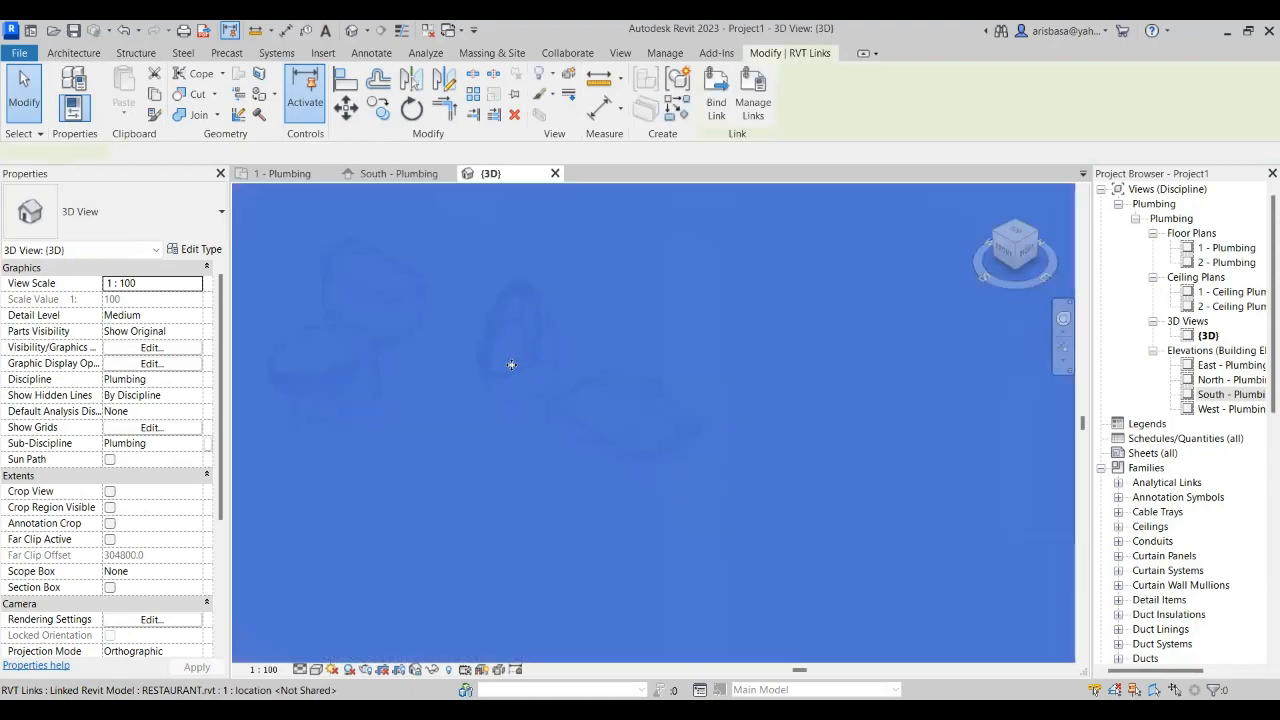
key("Escape")
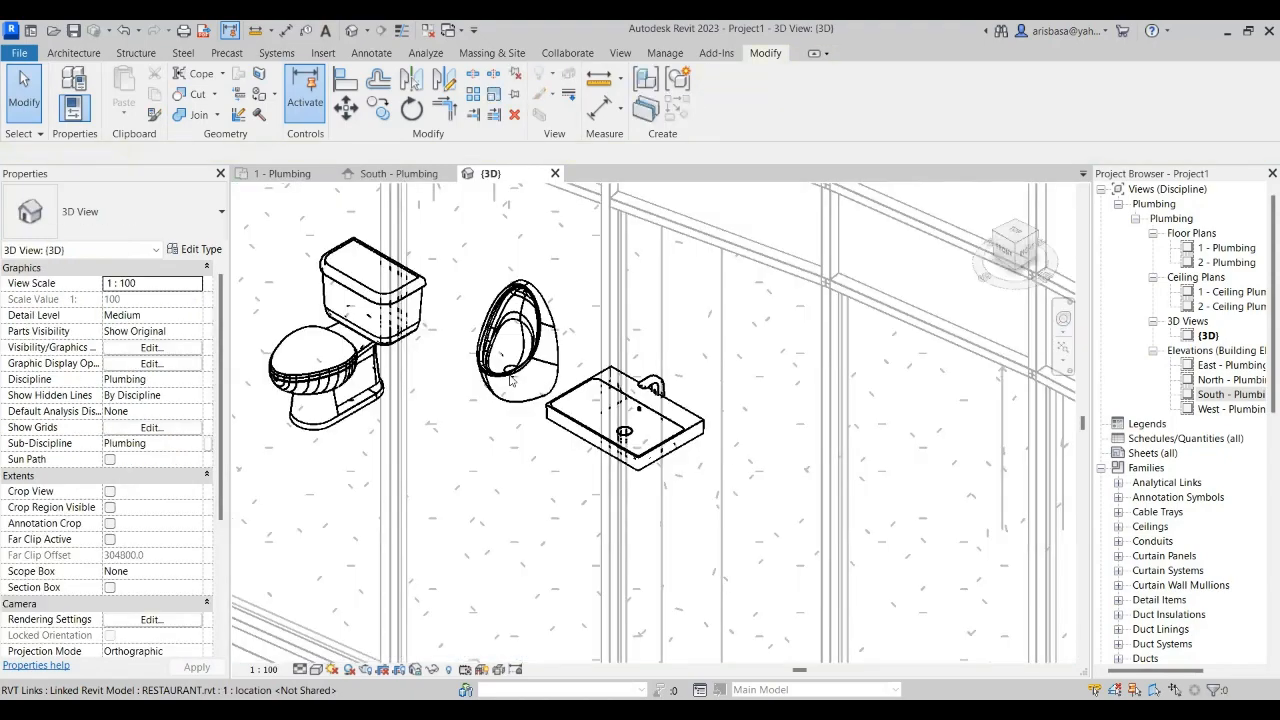
left_click(377, 374)
key("Escape")
left_click(594, 394)
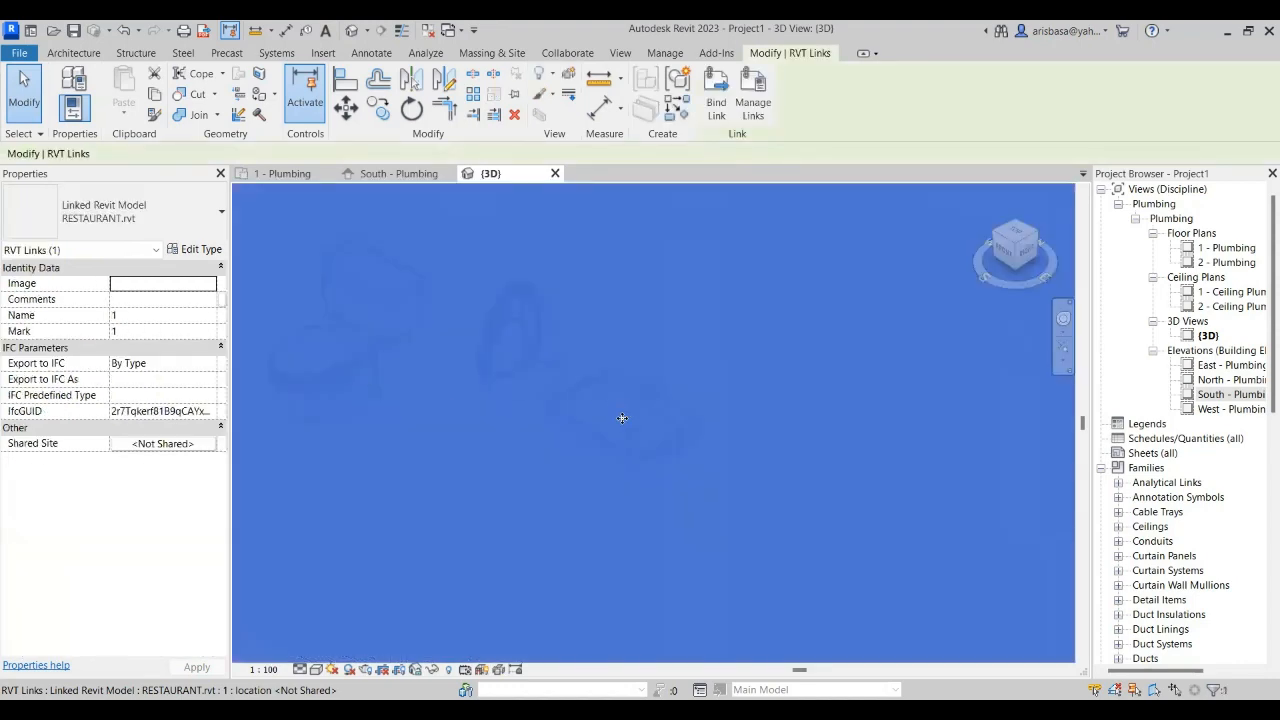
key("Escape")
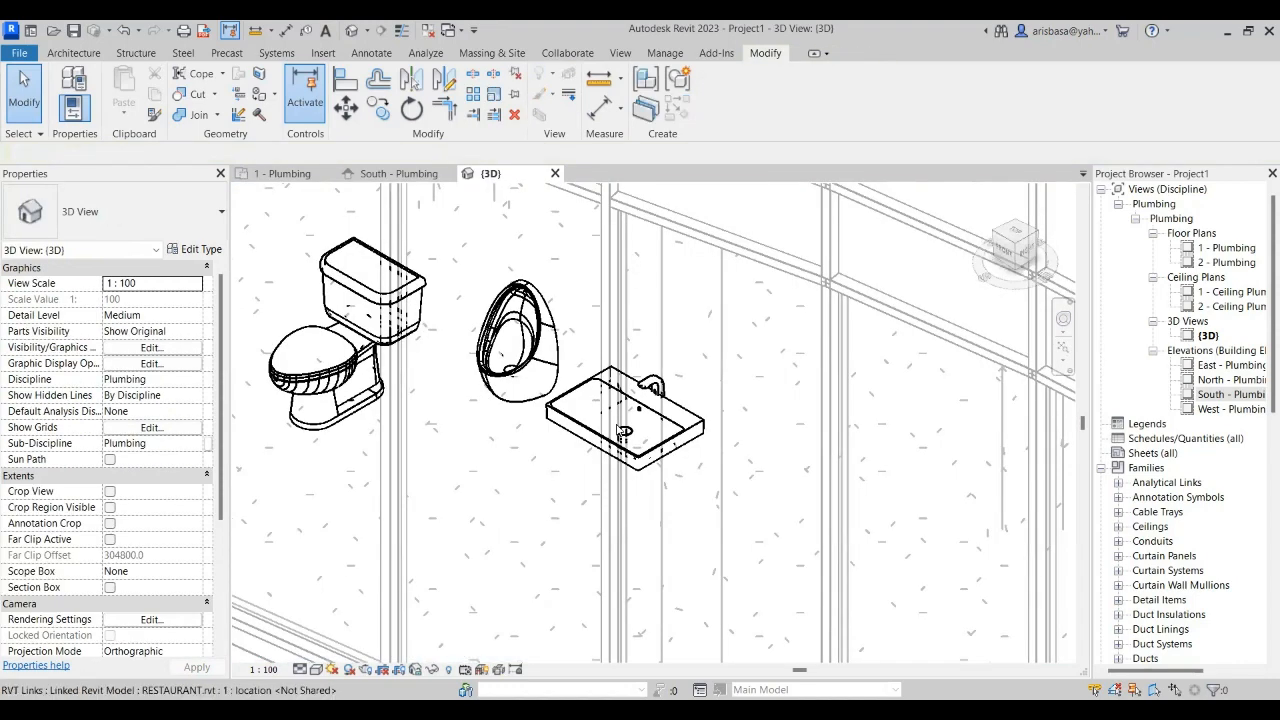
middle_click_drag(520, 532, 534, 557, "shift")
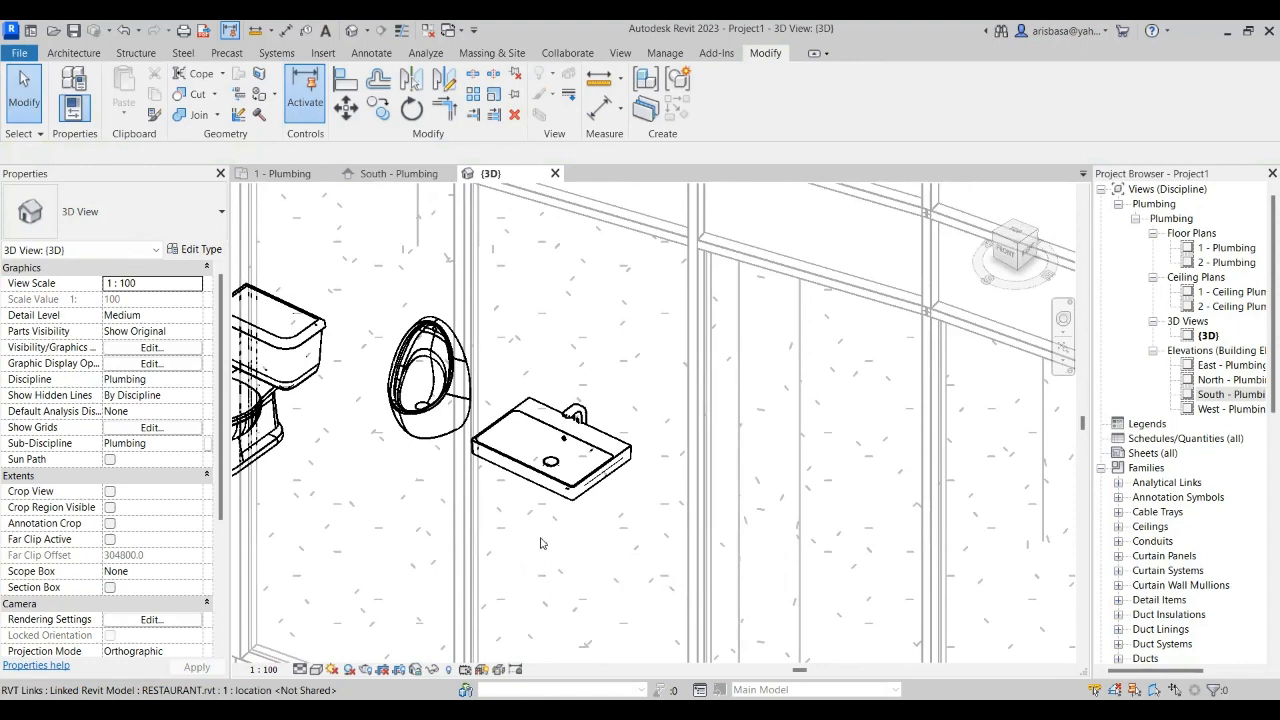
scroll(535, 515, "down", 3)
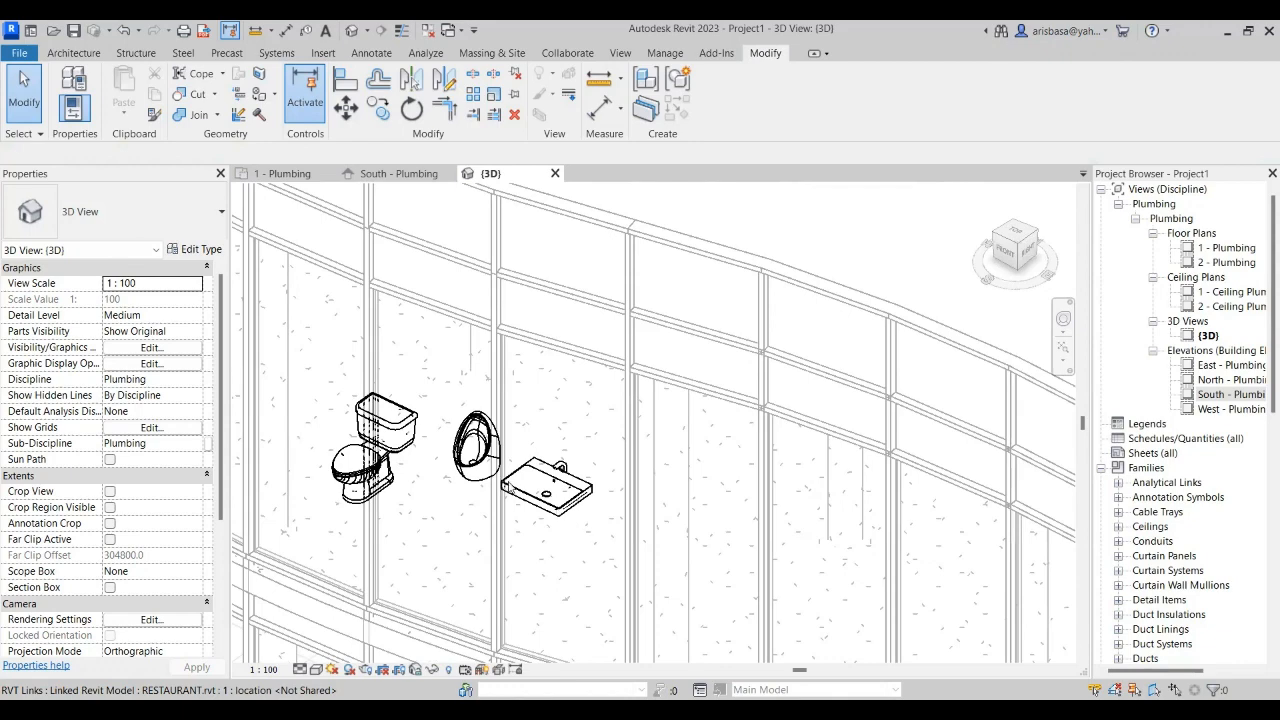
scroll(522, 487, "up", 3)
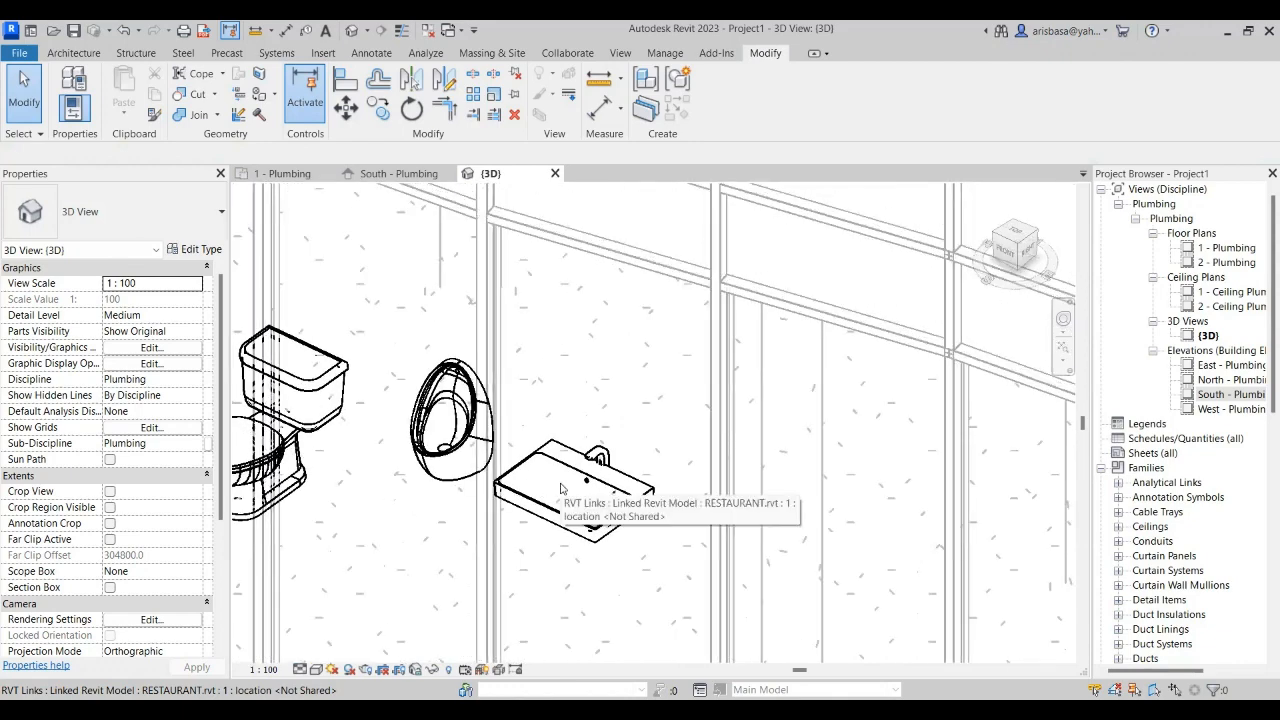
scroll(561, 489, "down", 2)
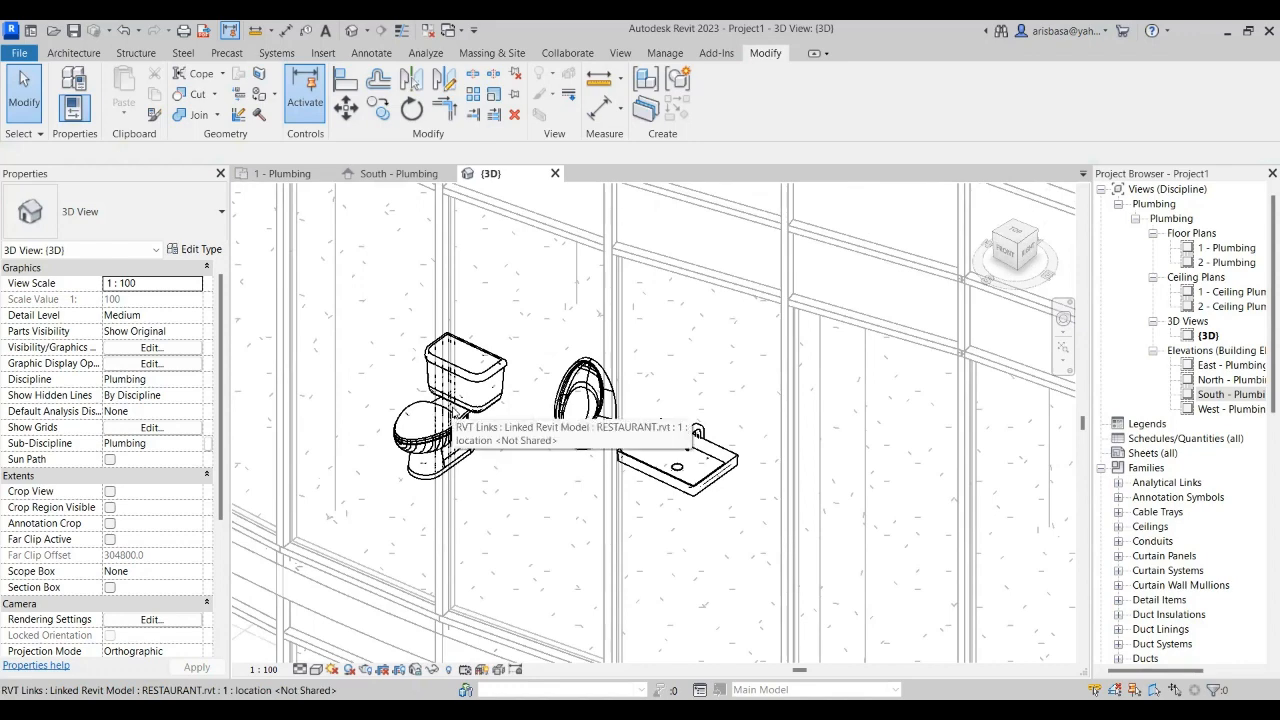
scroll(452, 410, "down", 3)
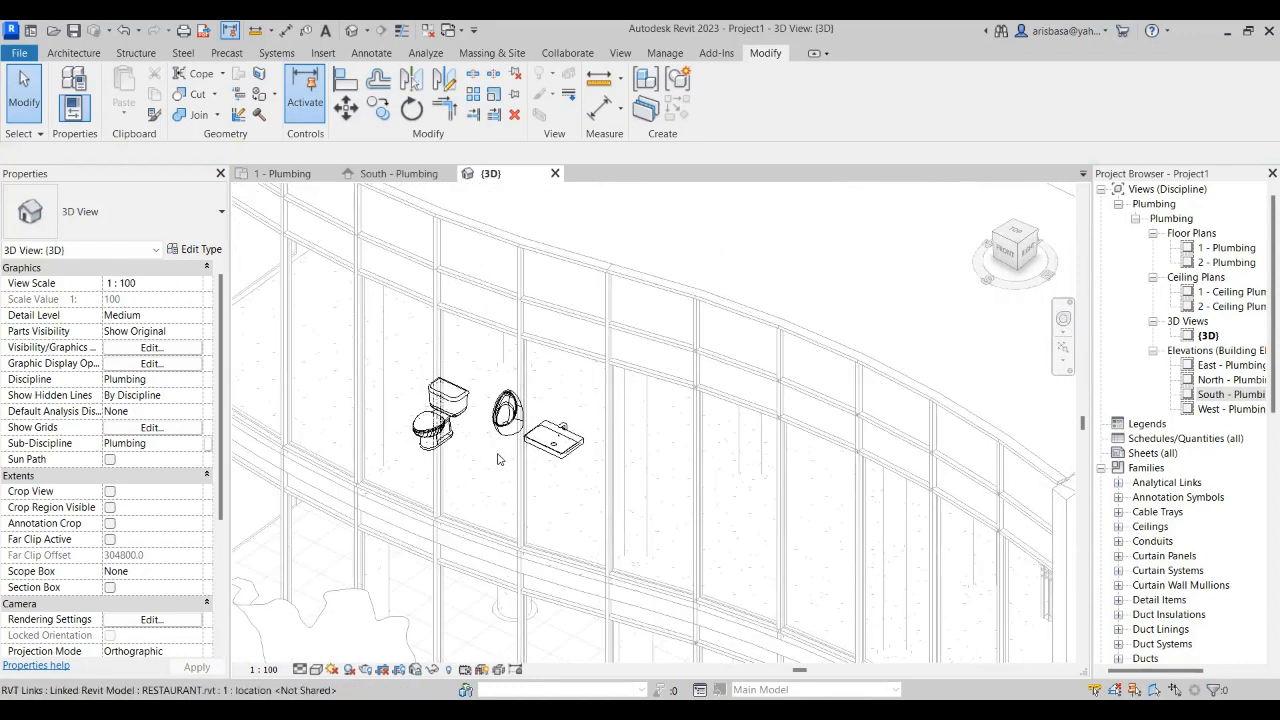
scroll(501, 428, "up", 3)
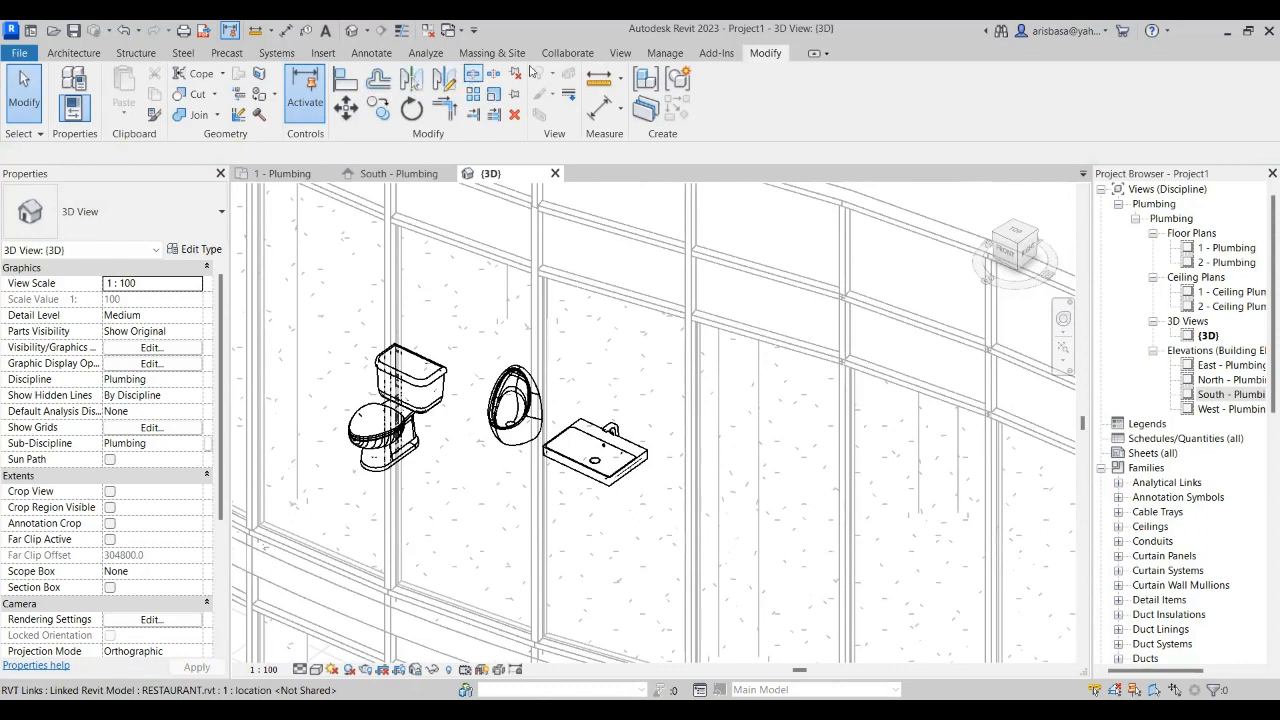
- Copy/Monitor the urinal and the sink from the linked RESTAURANT.rvt model into the project and finish the Copy/Monitor session
left_click(570, 53)
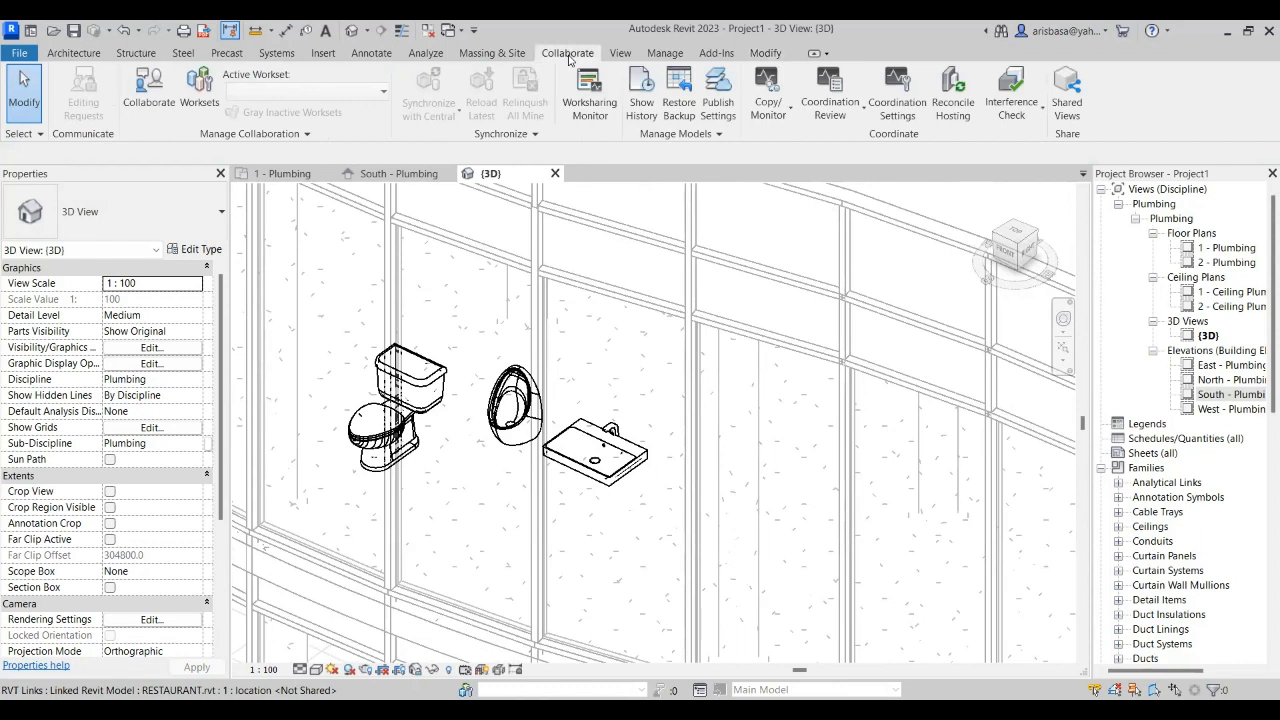
left_click(786, 117)
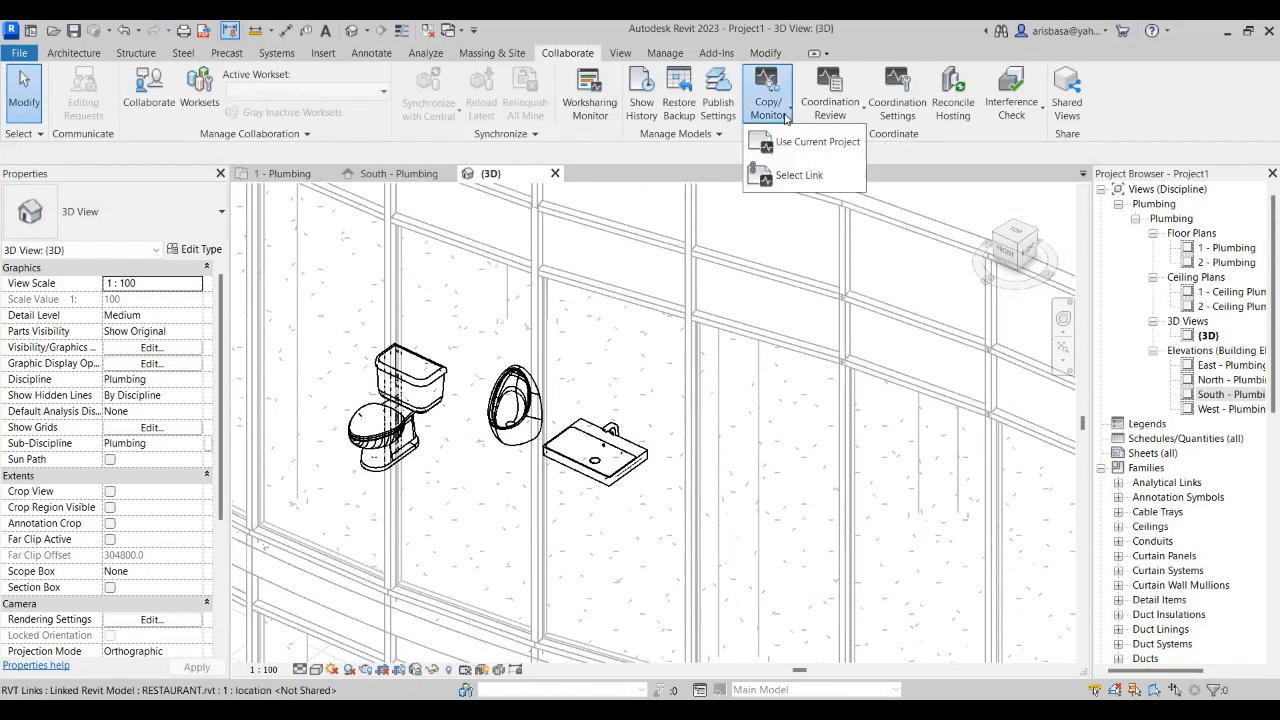
left_click(799, 177)
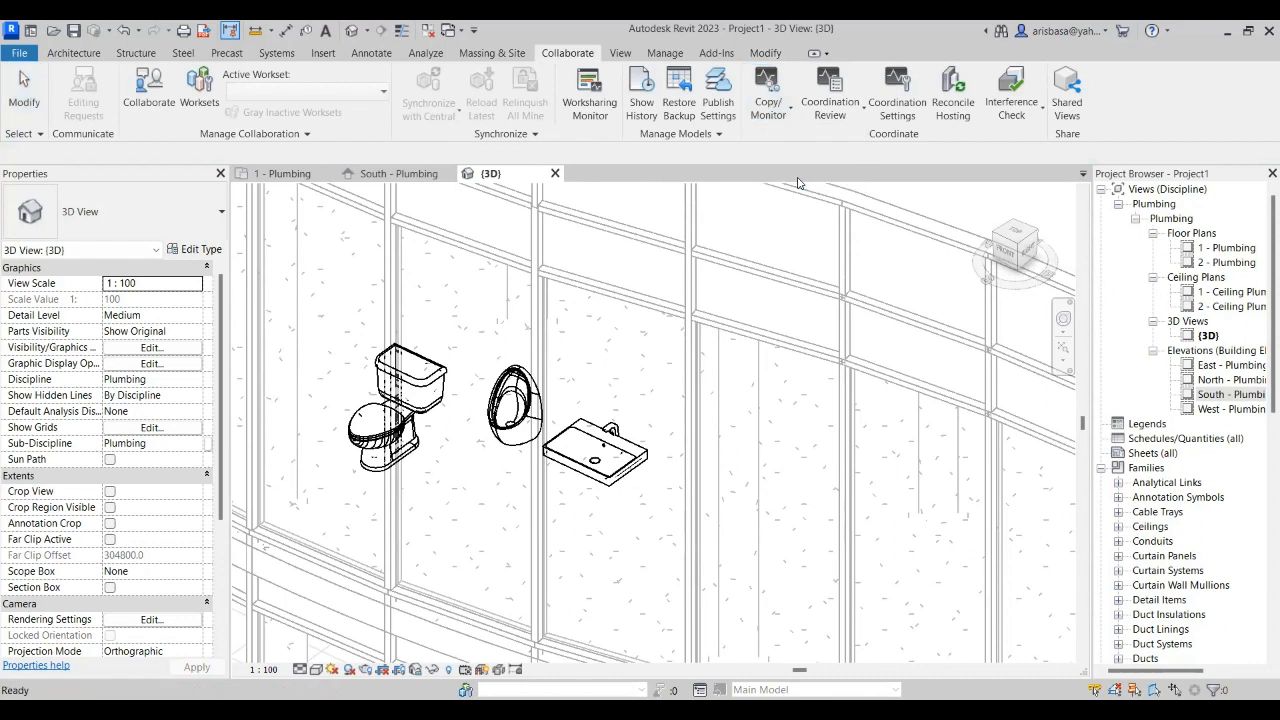
left_click(517, 428)
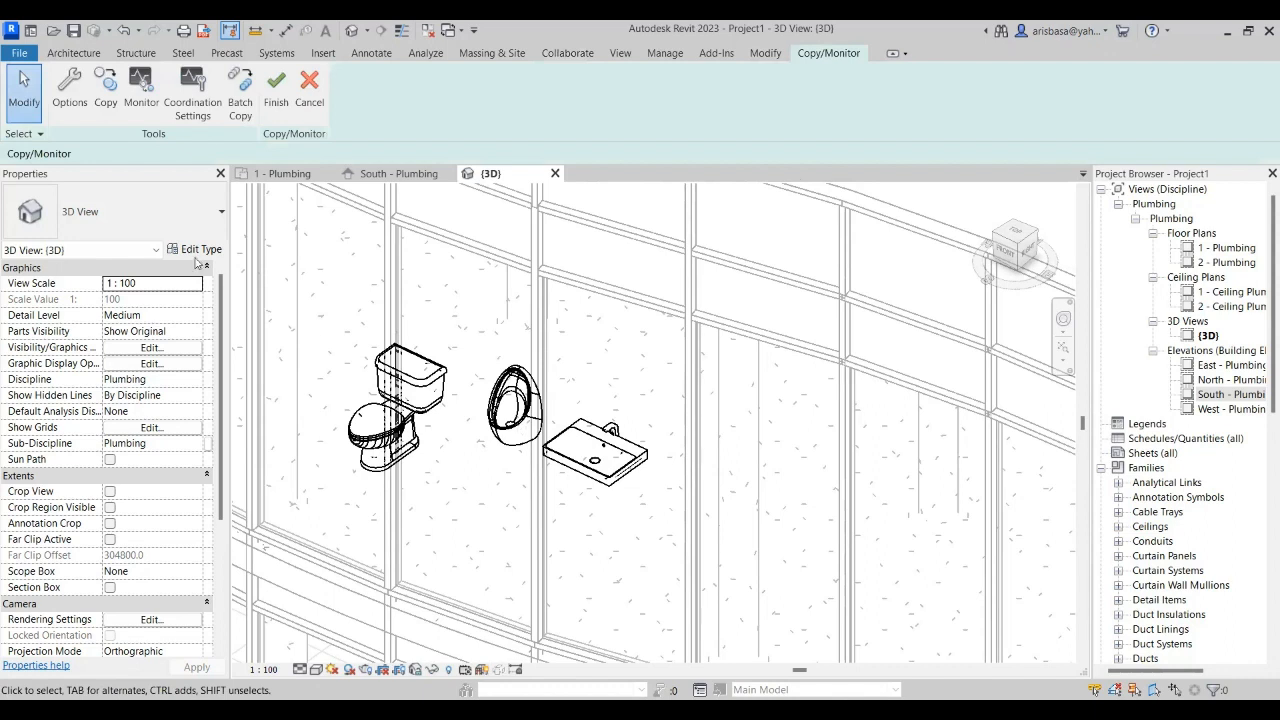
left_click(106, 96)
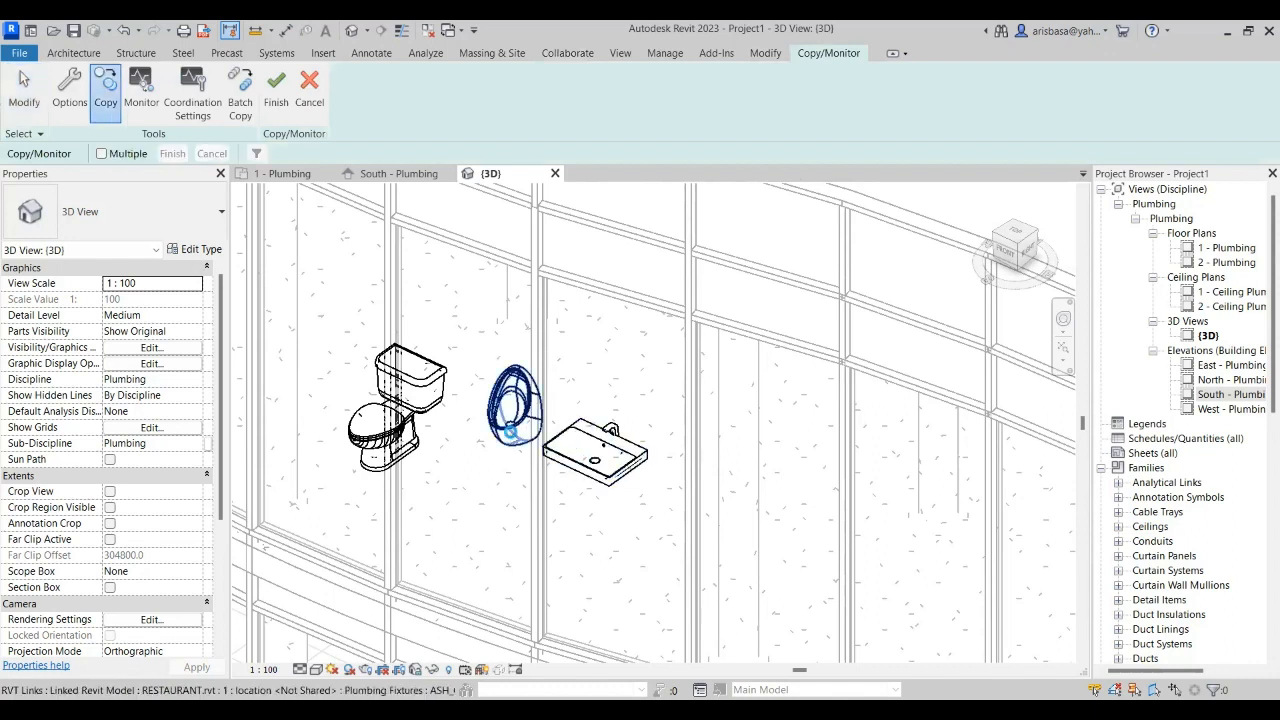
left_click(507, 433)
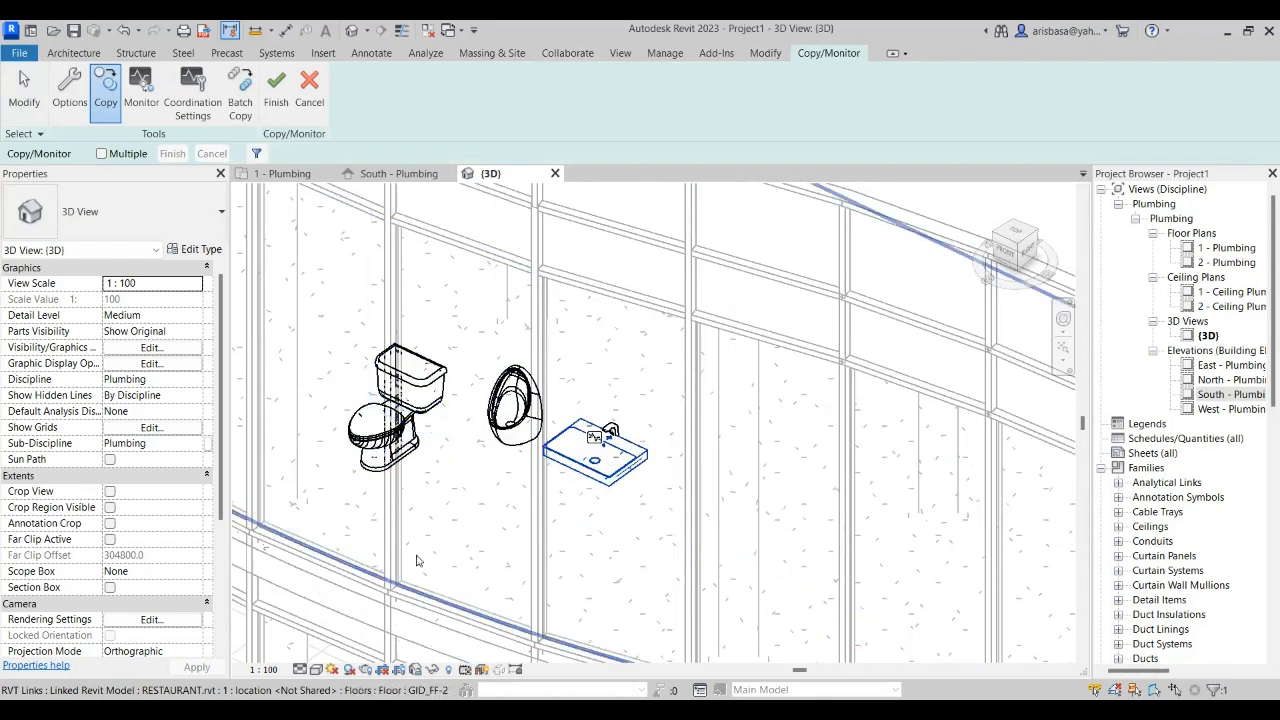
left_click(275, 95)
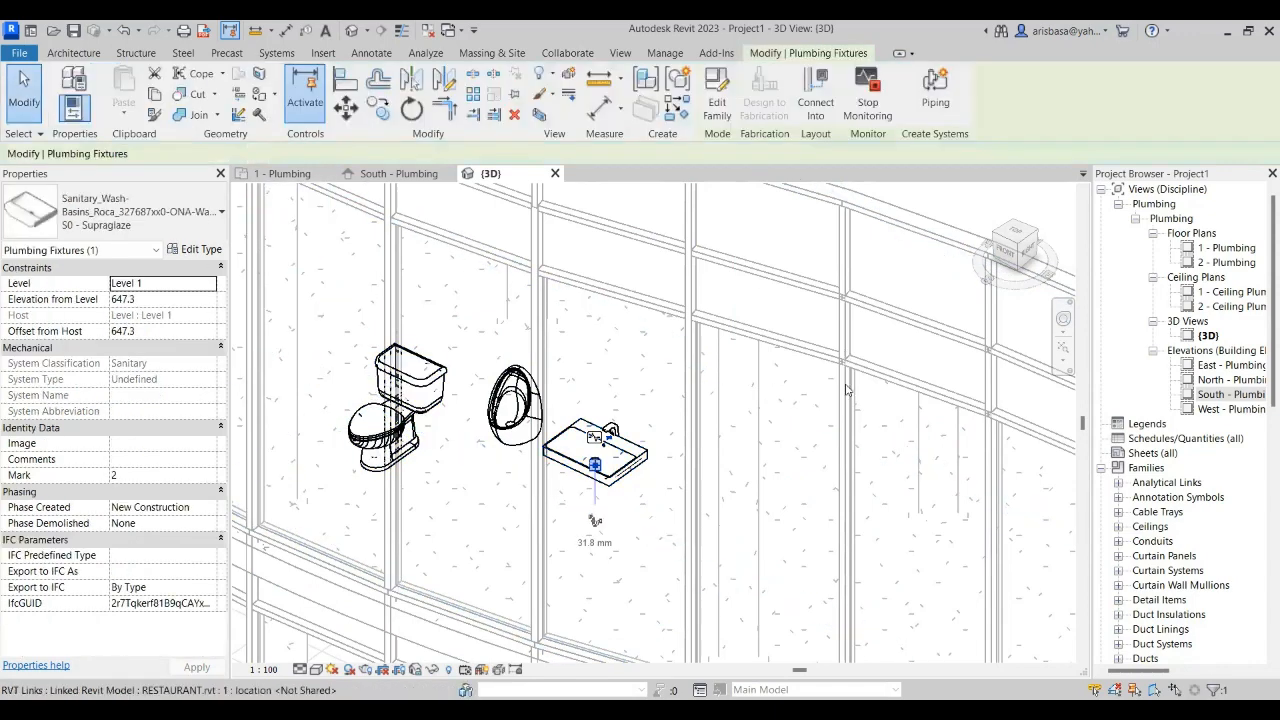
- Examine the copied sink and urinal in the 3D view, checking their properties and pipe connectors
scroll(584, 536, "up", 2)
scroll(584, 536, "up", 2)
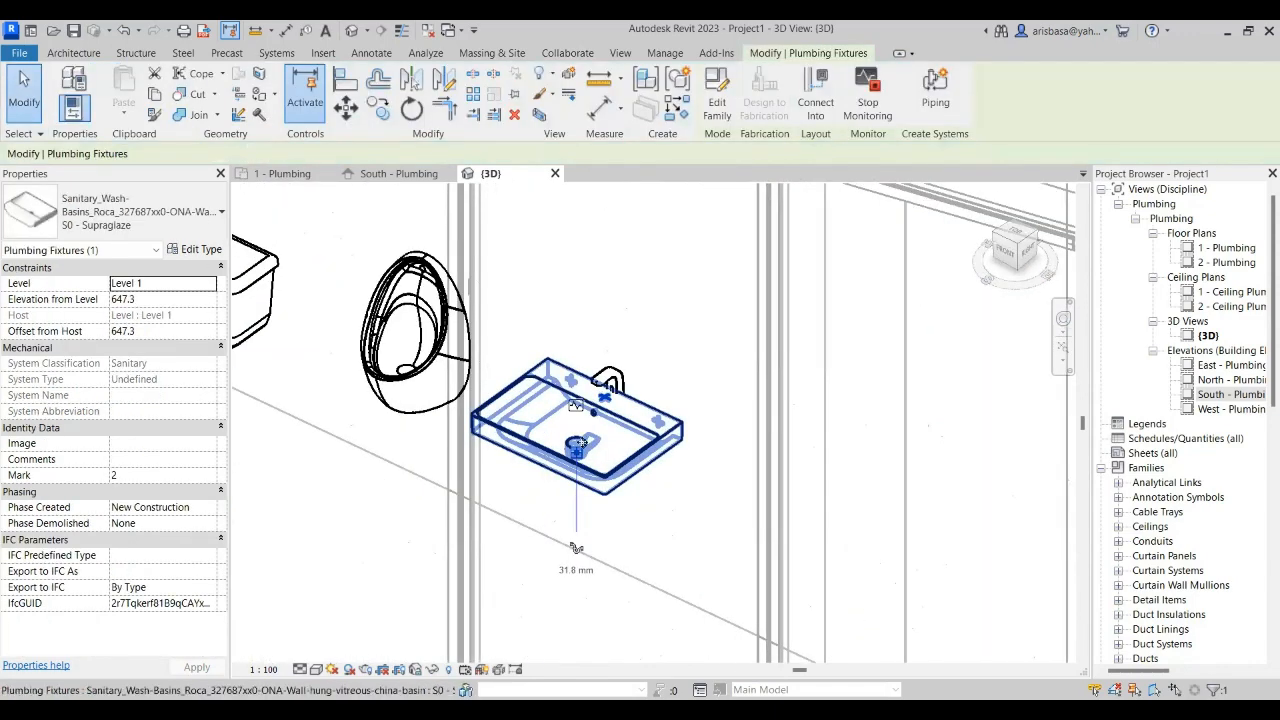
left_click(393, 395)
scroll(410, 400, "down", 4)
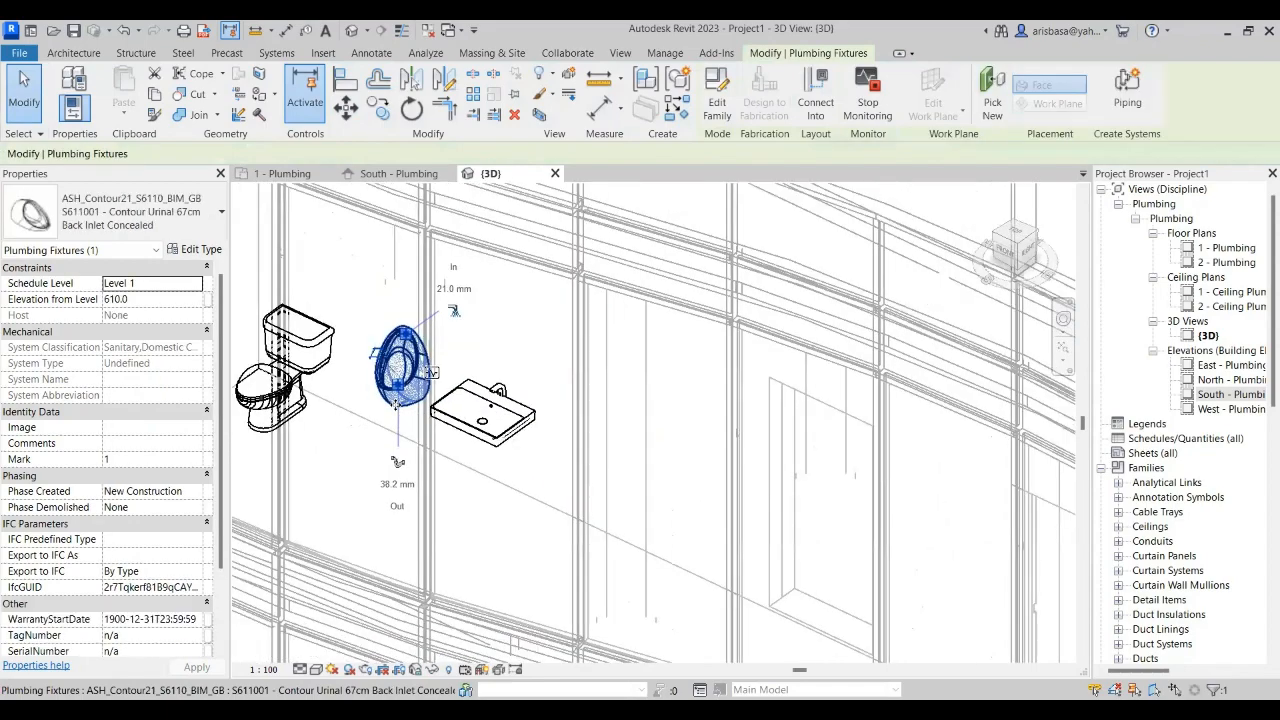
middle_click_drag(494, 431, 530, 434)
key("Escape")
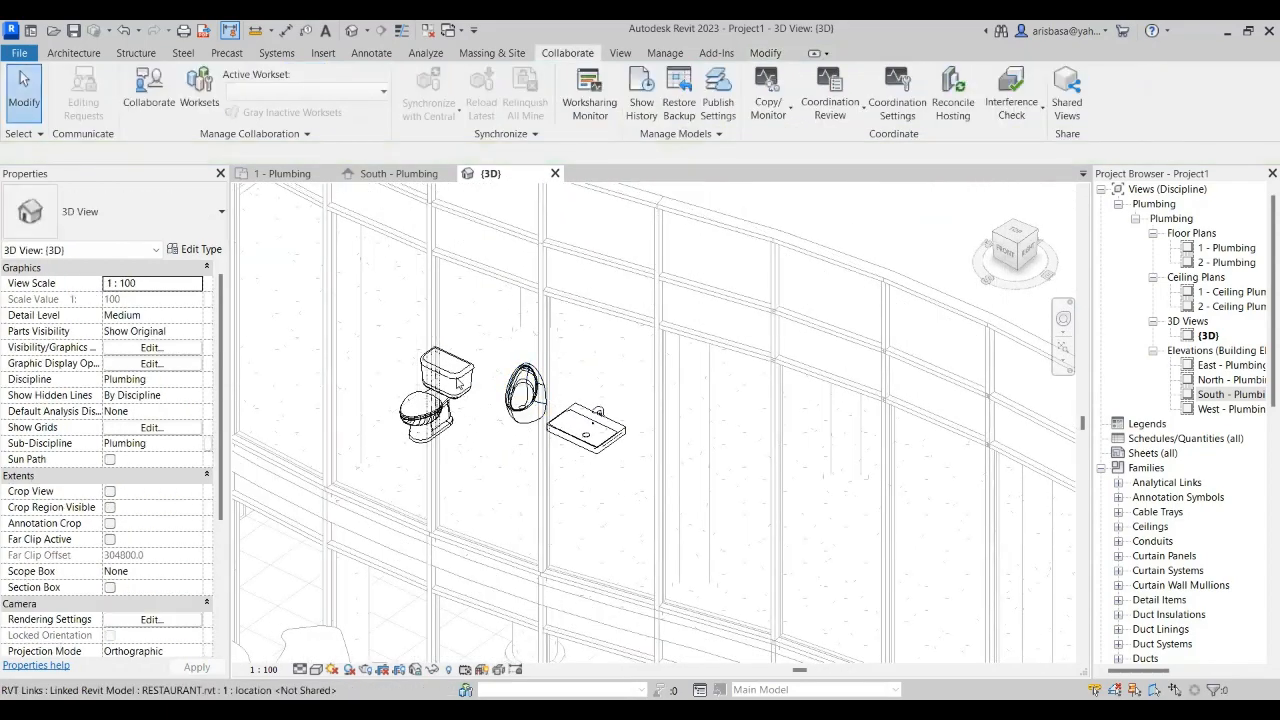
scroll(458, 380, "up", 1)
scroll(458, 383, "up", 2)
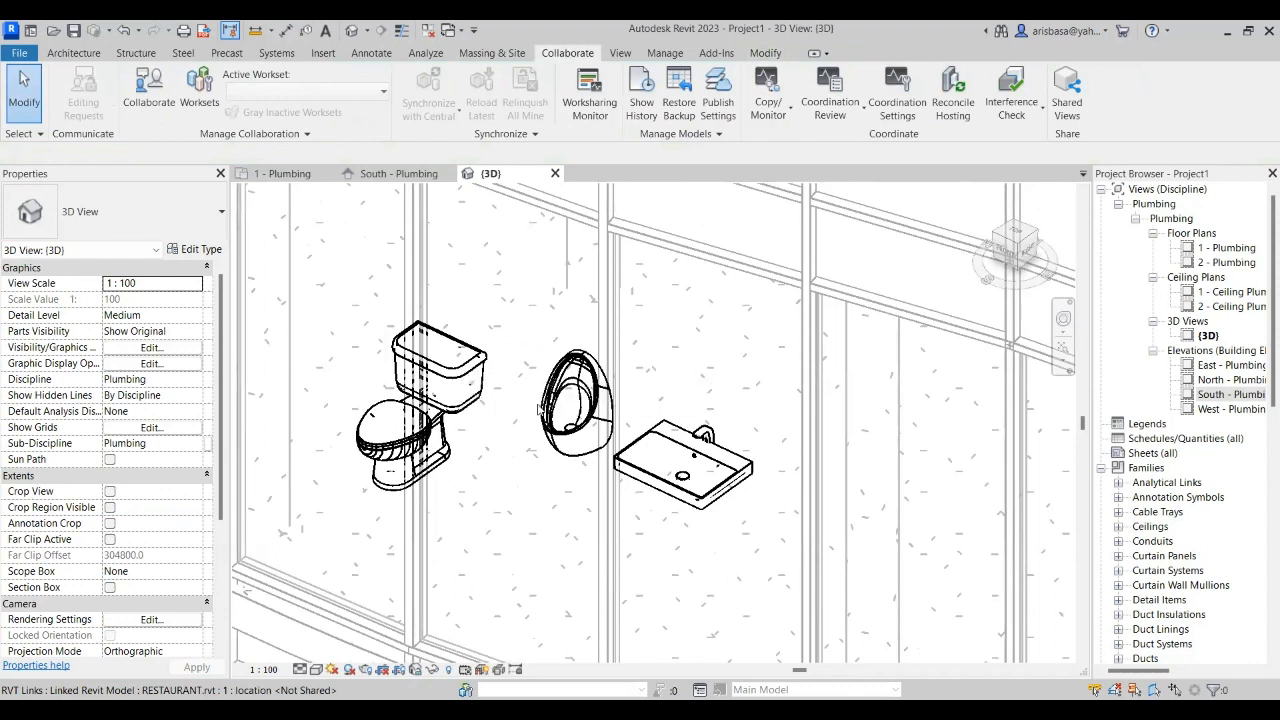
left_click(563, 422)
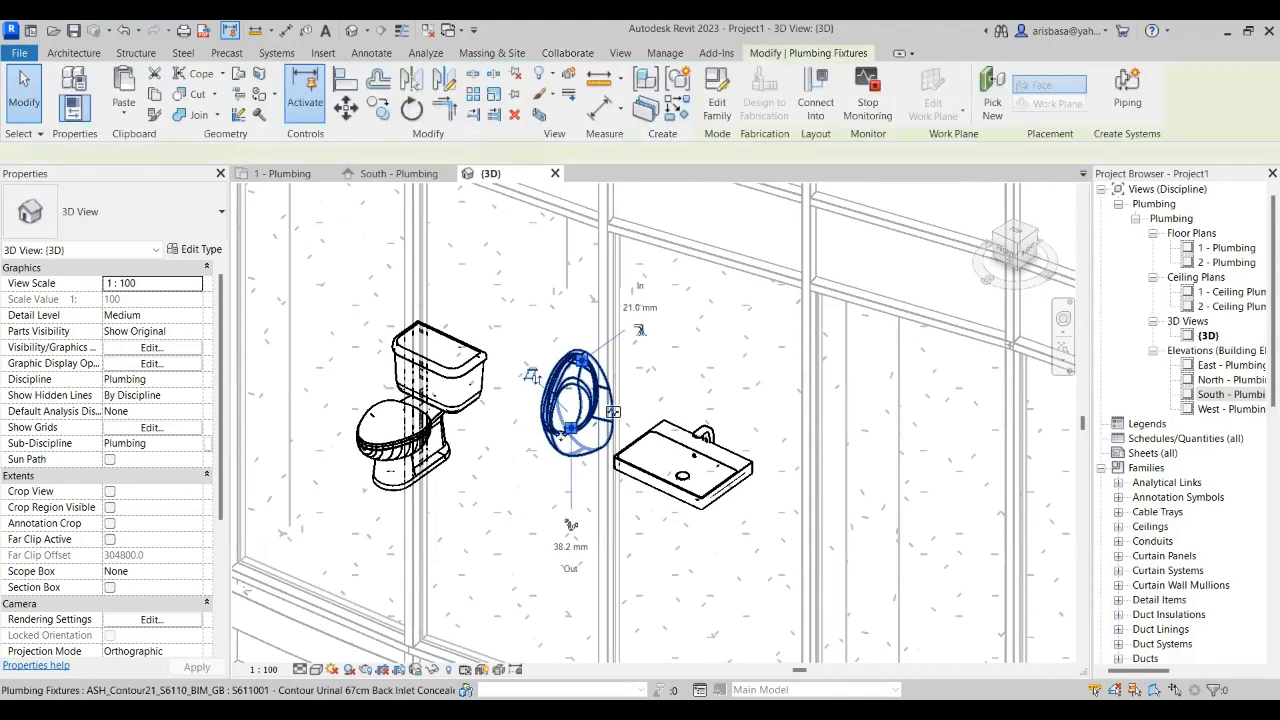
key("Escape")
scroll(565, 438, "down", 5)
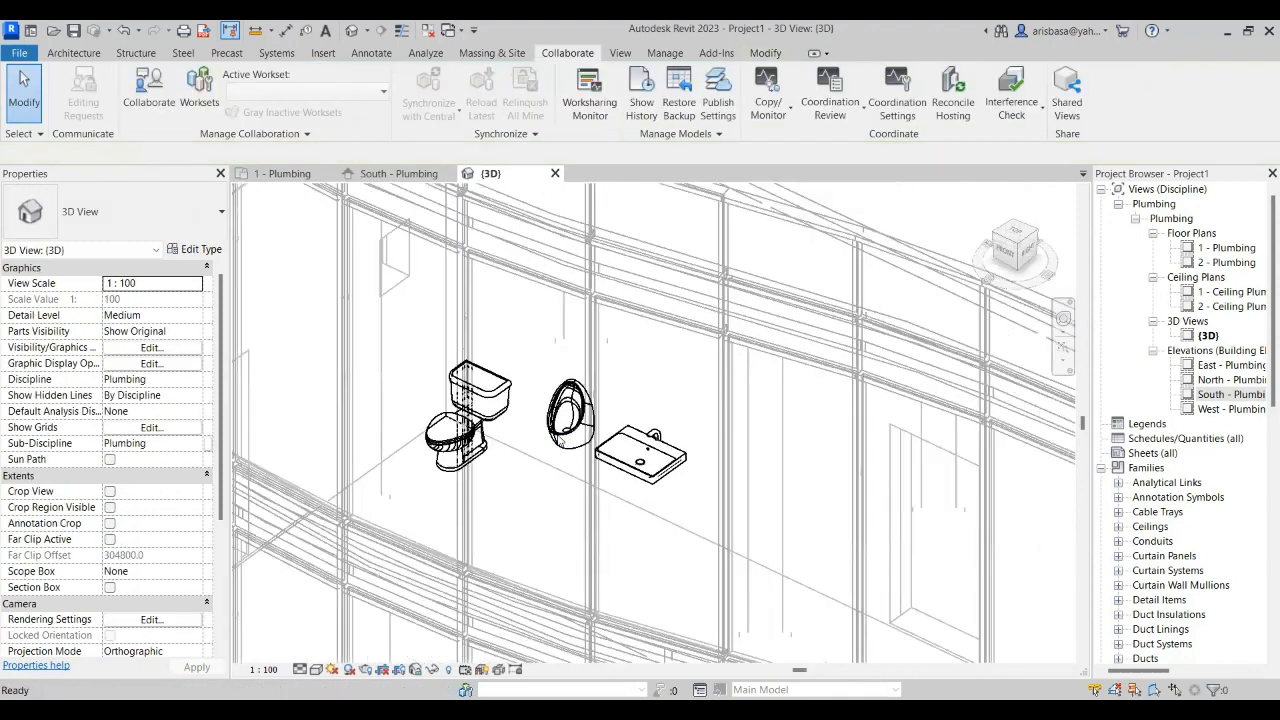
- Open the 1 - Plumbing floor plan at the restroom with the water closet, urinal and sink
double_click(1224, 250)
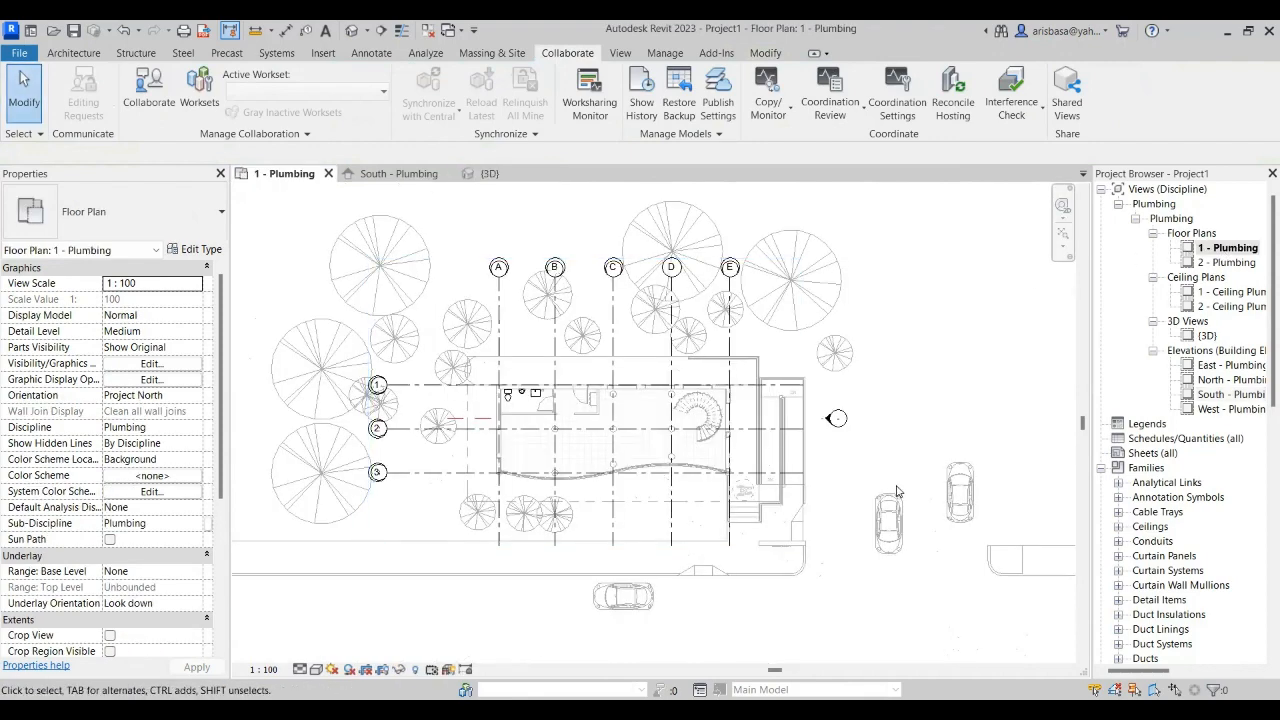
middle_click_drag(900, 440, 763, 418)
scroll(440, 345, "up", 10)
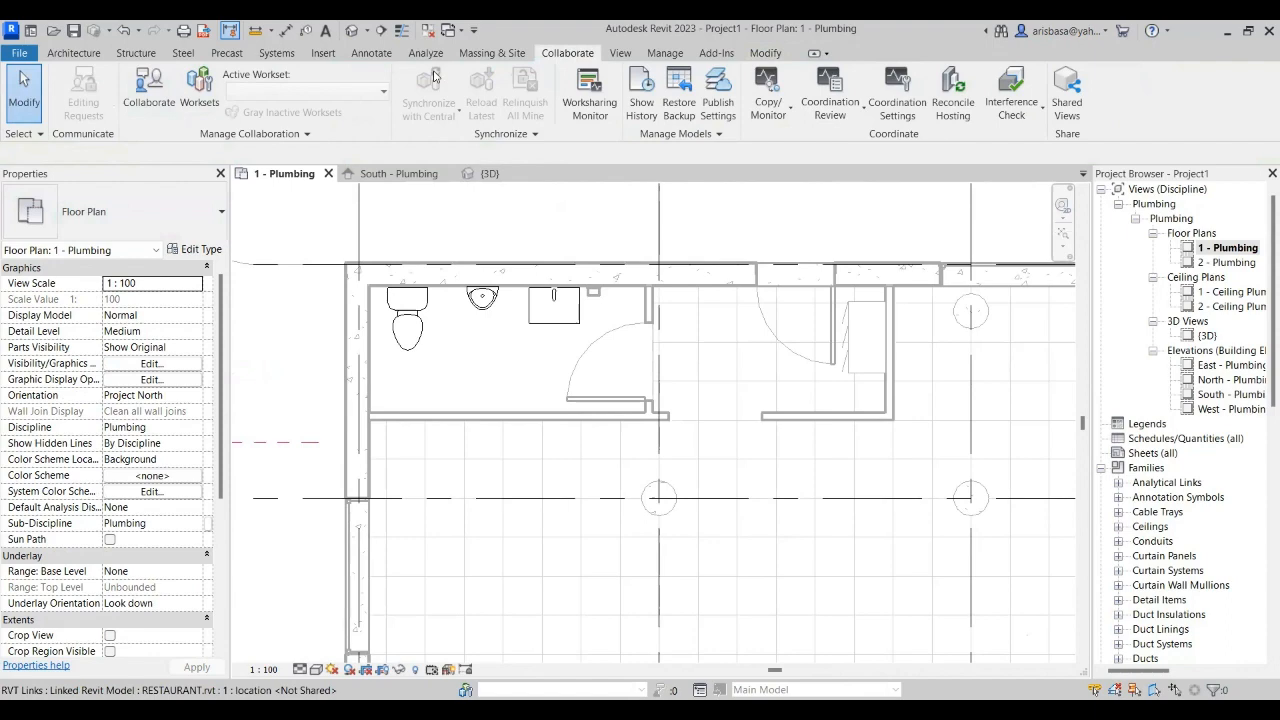
- Review the private and public types of the M_Water Closet - Flush Valve - Wall Mounted family among the project's plumbing fixtures
scroll(1130, 543, "down", 3)
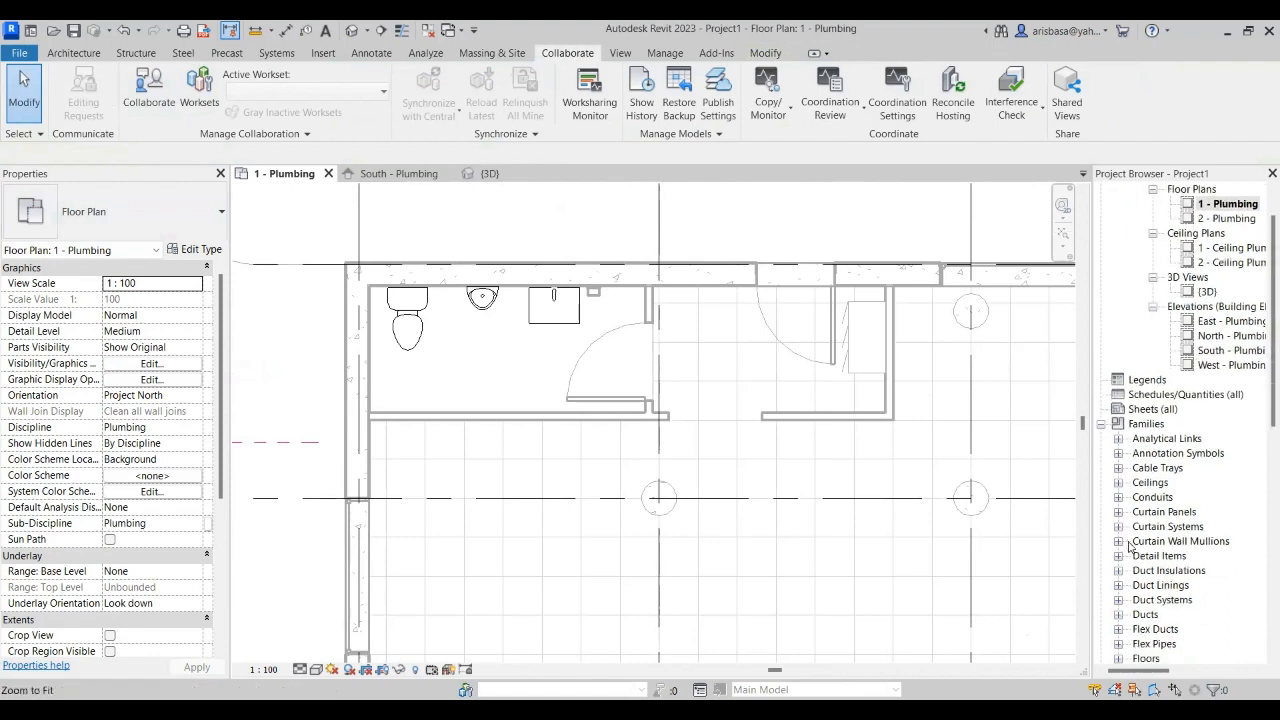
scroll(1130, 543, "down", 8)
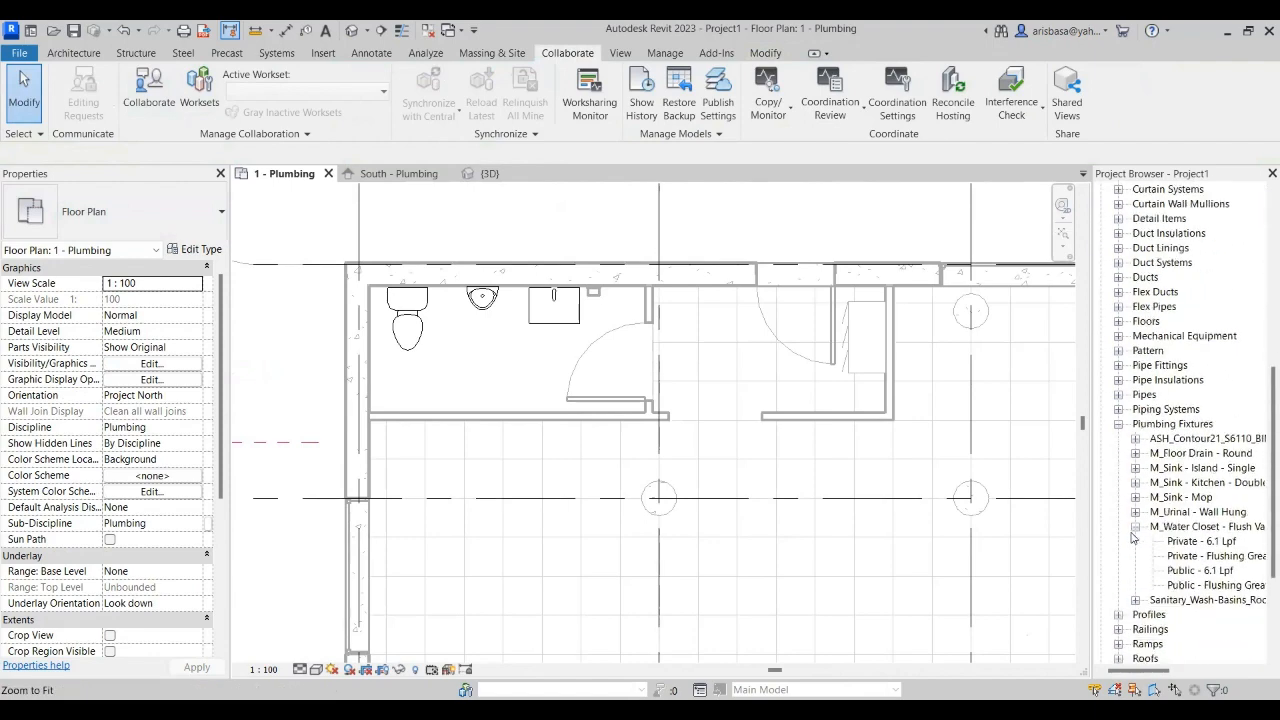
scroll(1133, 538, "down", 1)
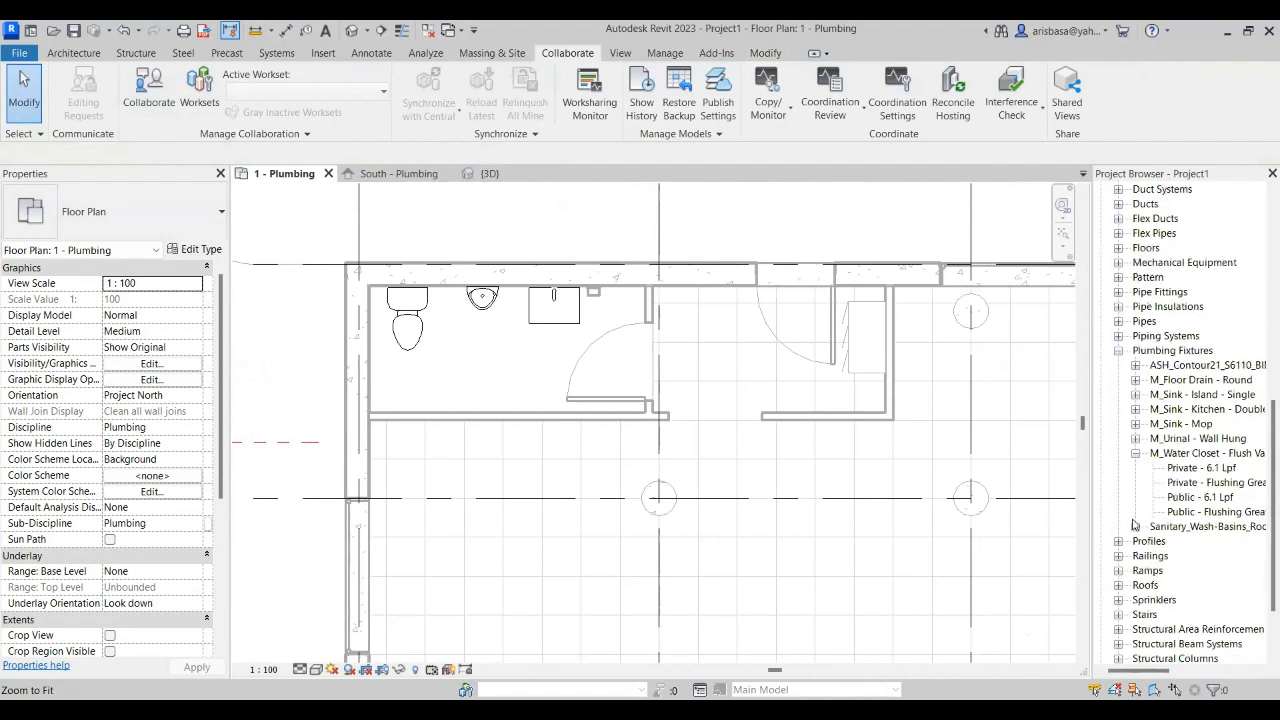
left_click(1190, 470)
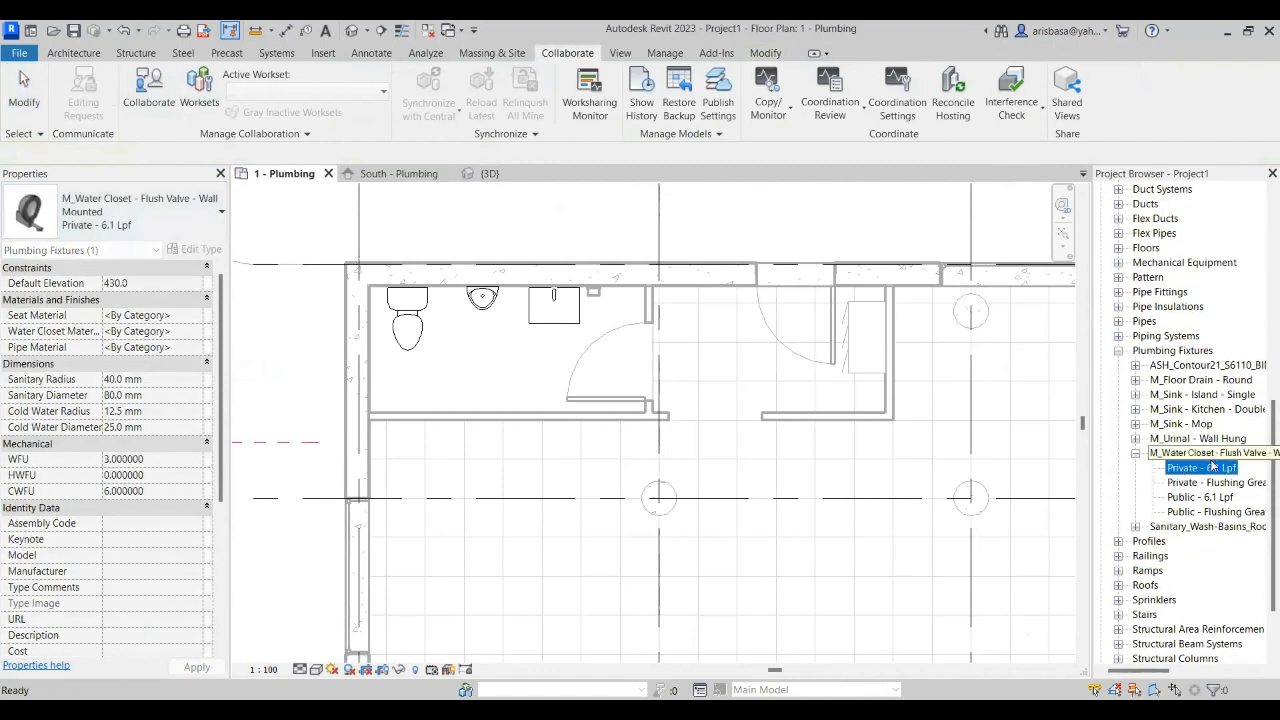
left_click(1210, 484)
left_click(1205, 497)
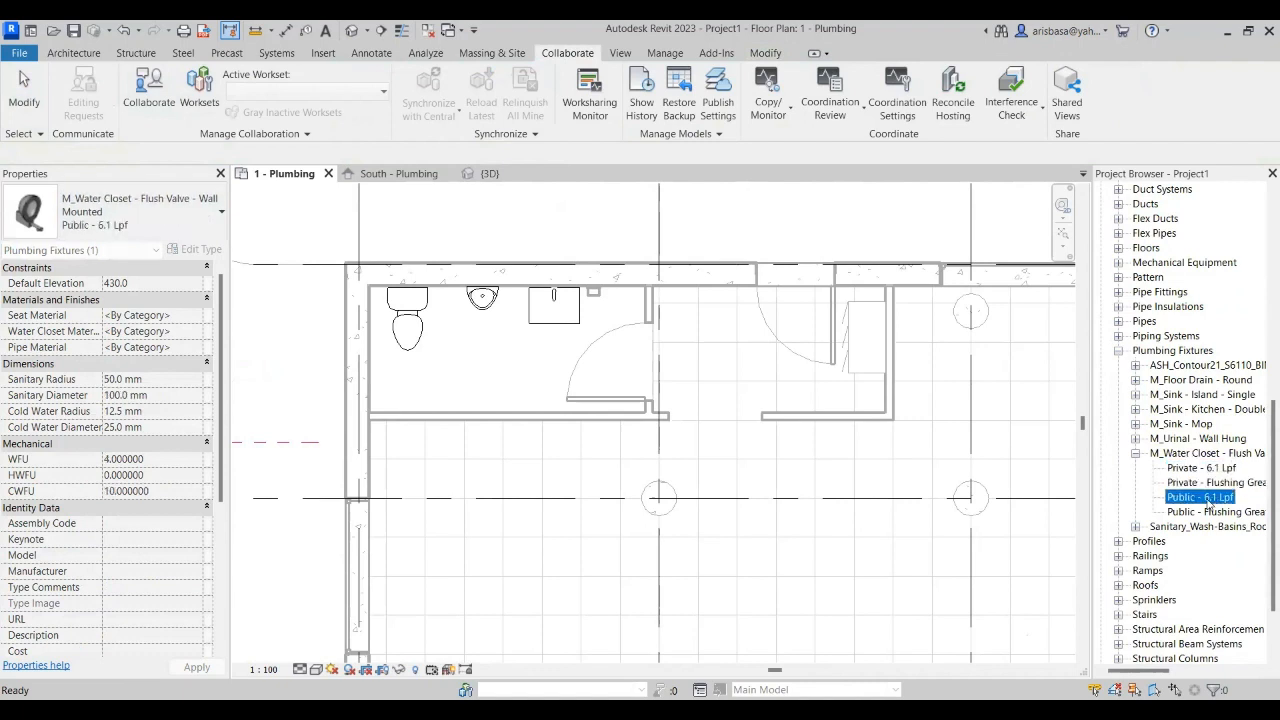
left_click(1213, 512)
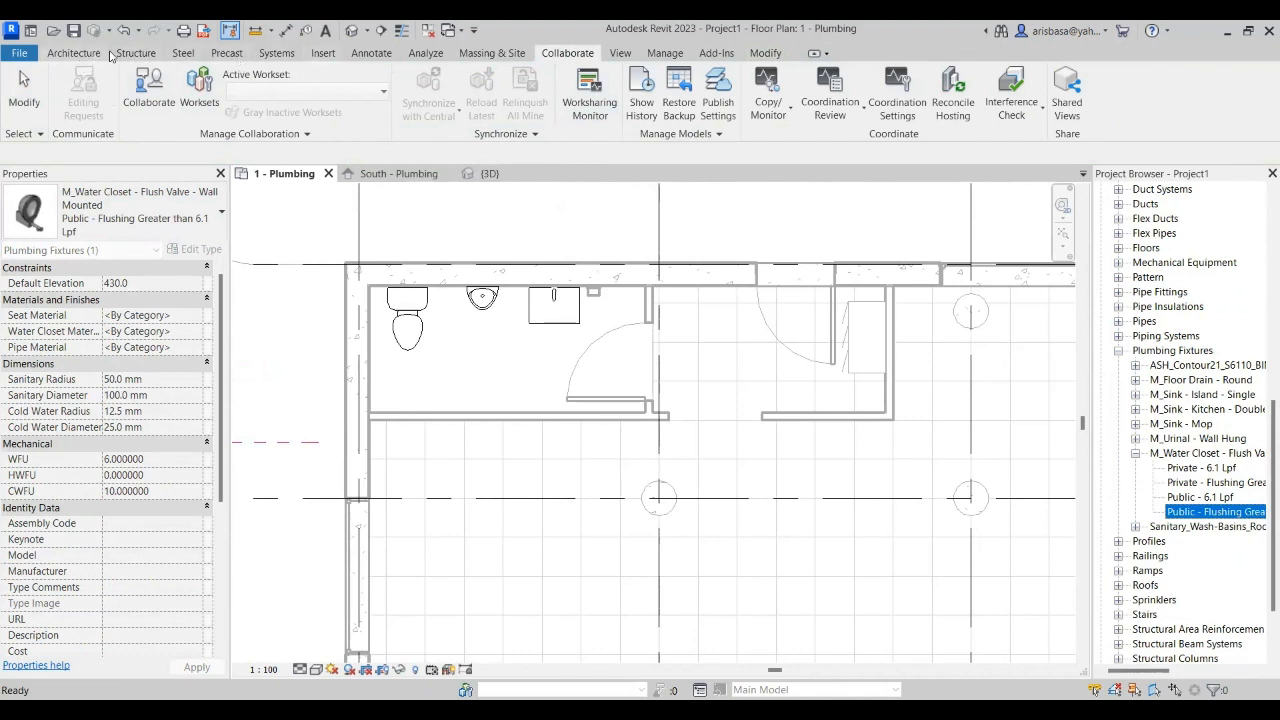
- Start placing a plumbing fixture and open the Load Family dialog
left_click(231, 55)
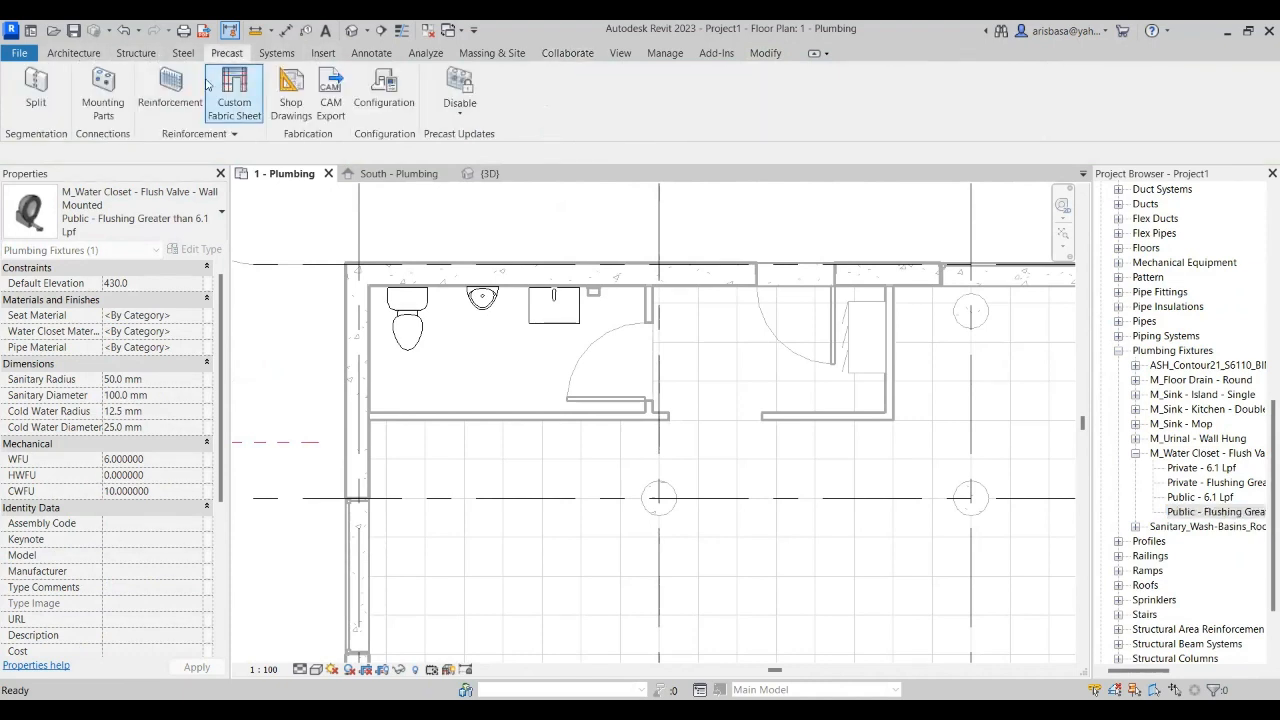
left_click(276, 54)
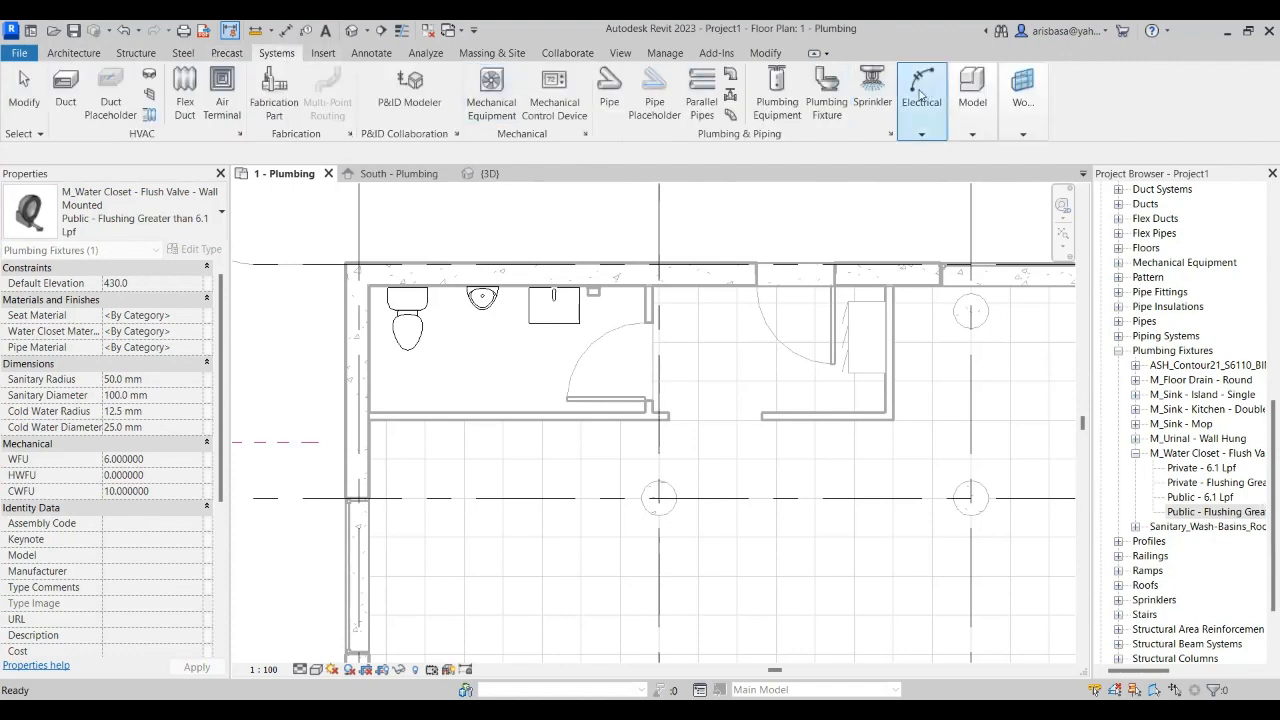
left_click(828, 95)
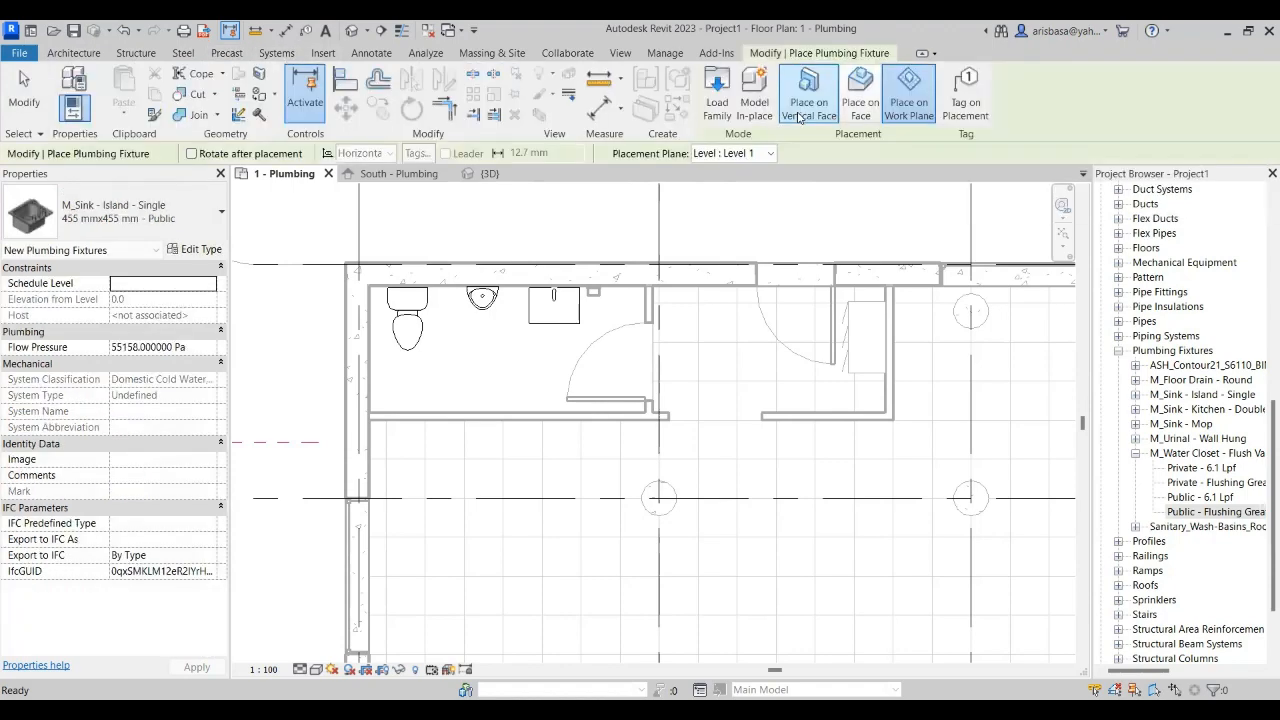
left_click(705, 110)
- Browse the family libraries to English > US > Plumbing > MEP > Fixtures > Water Closets
left_click(796, 111)
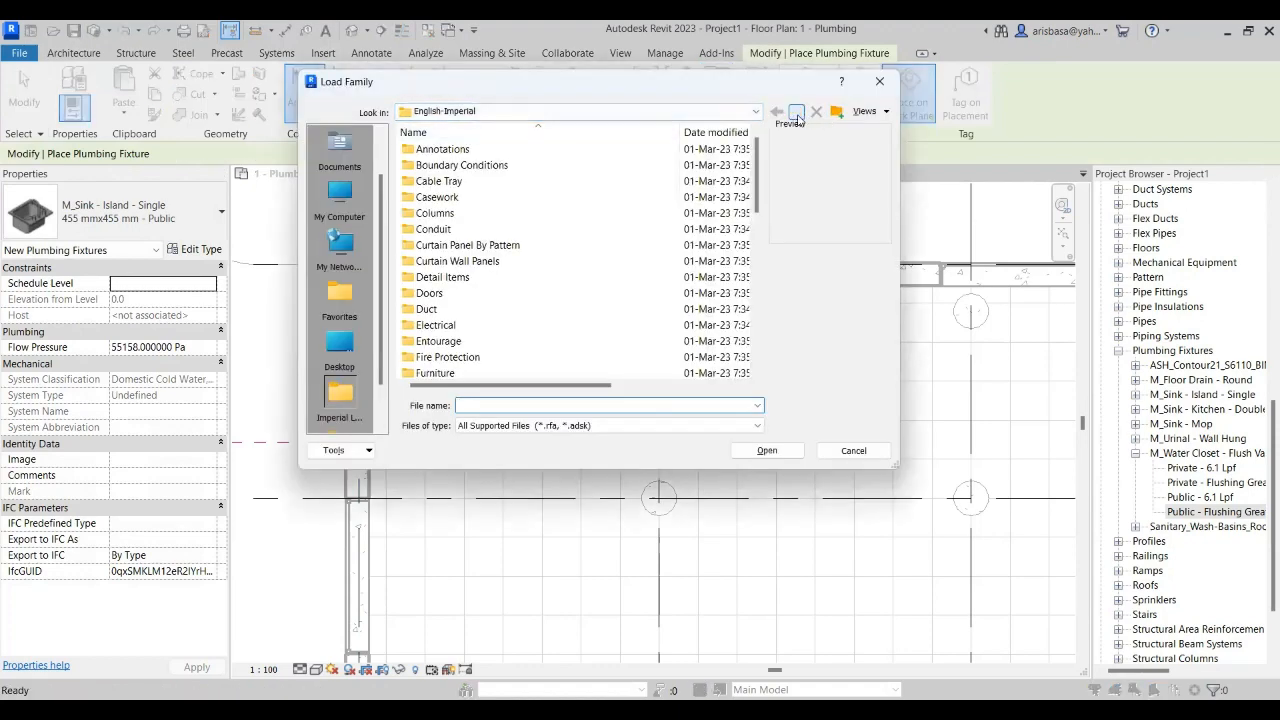
double_click(430, 181)
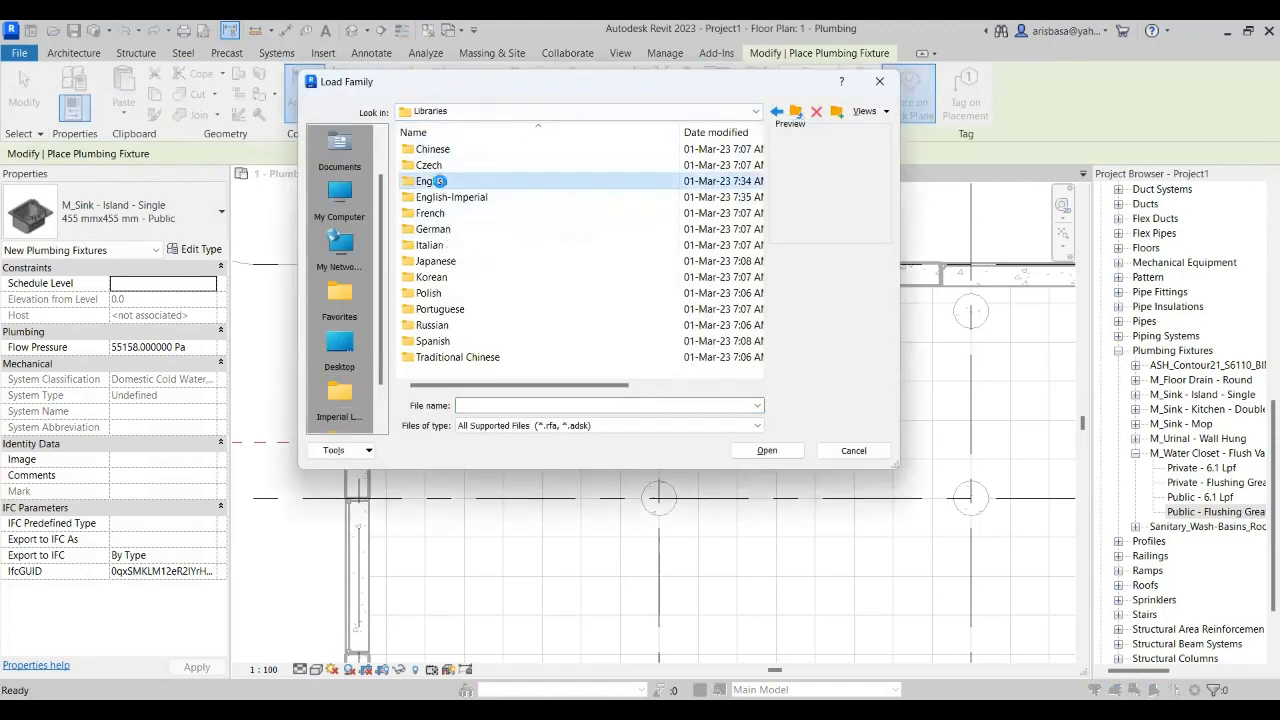
double_click(422, 182)
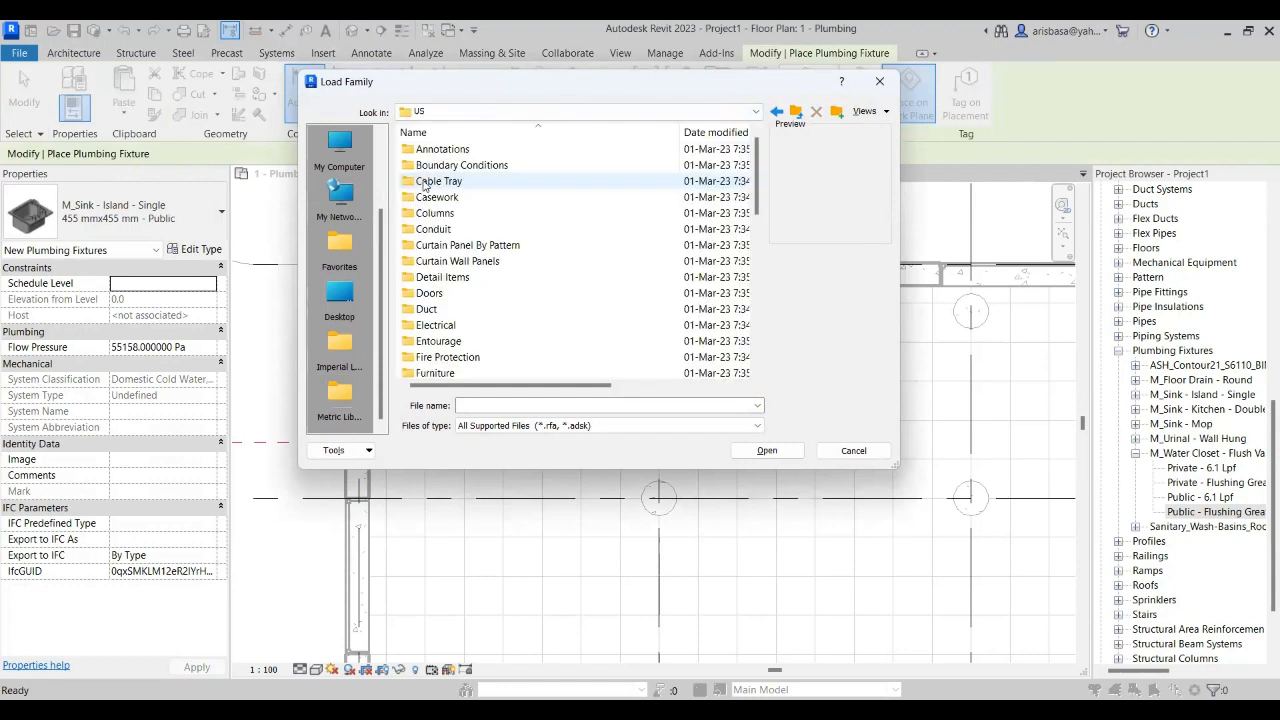
scroll(448, 313, "down", 3)
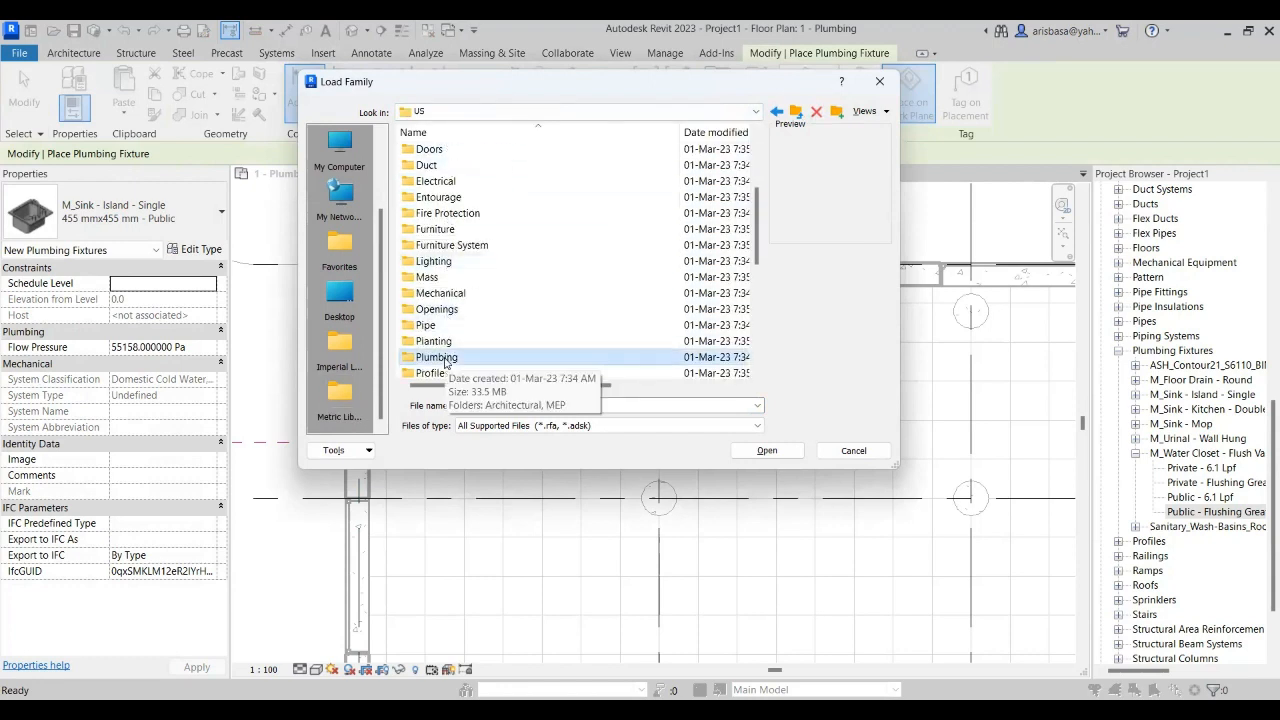
double_click(436, 357)
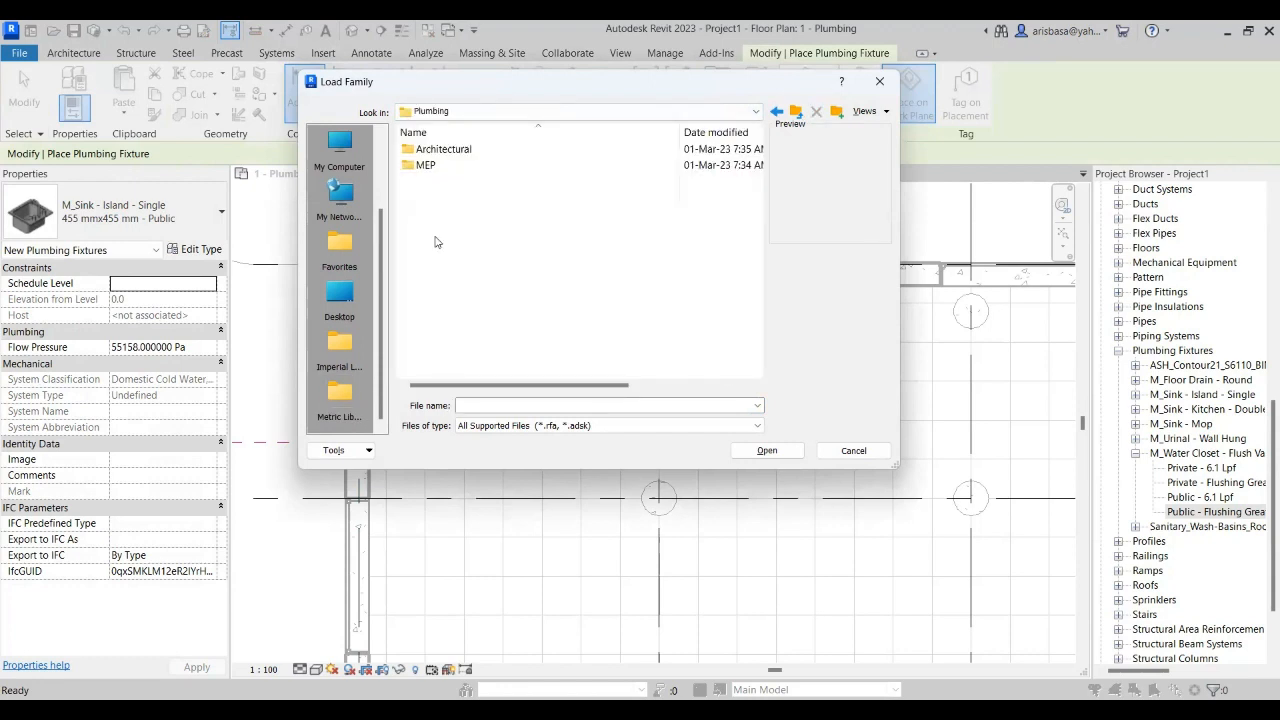
double_click(418, 167)
double_click(422, 167)
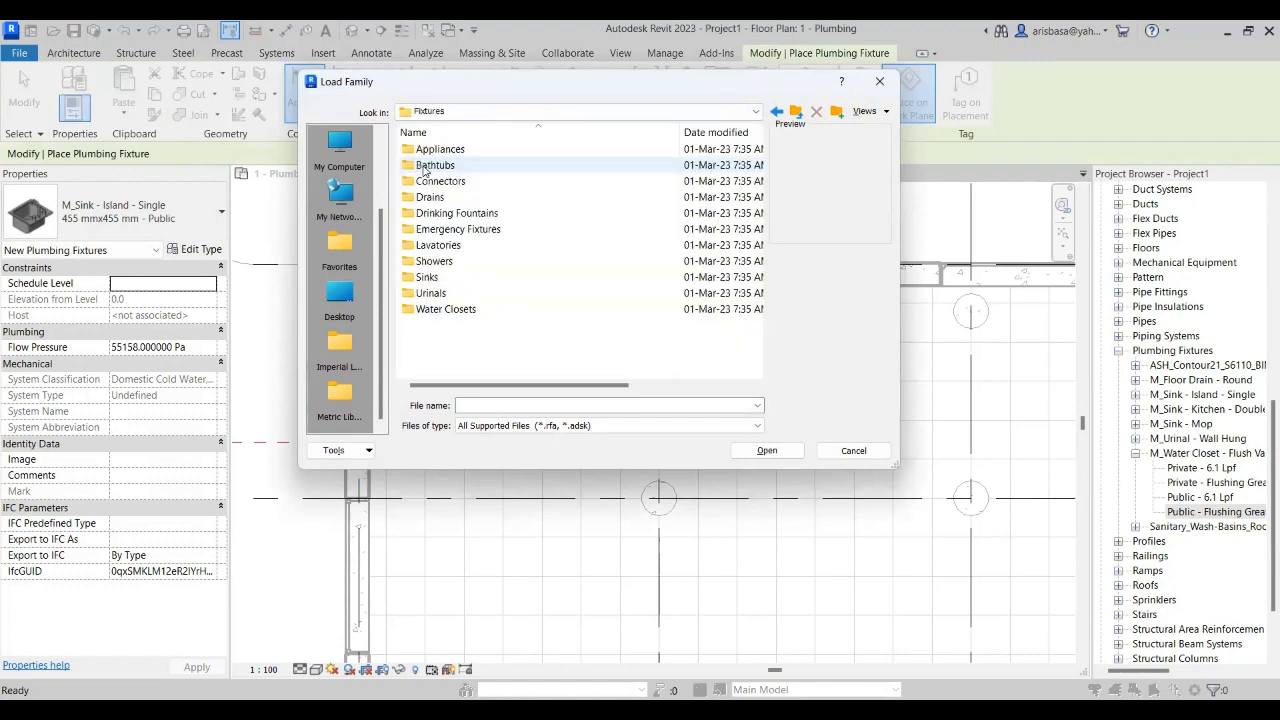
left_click(433, 312)
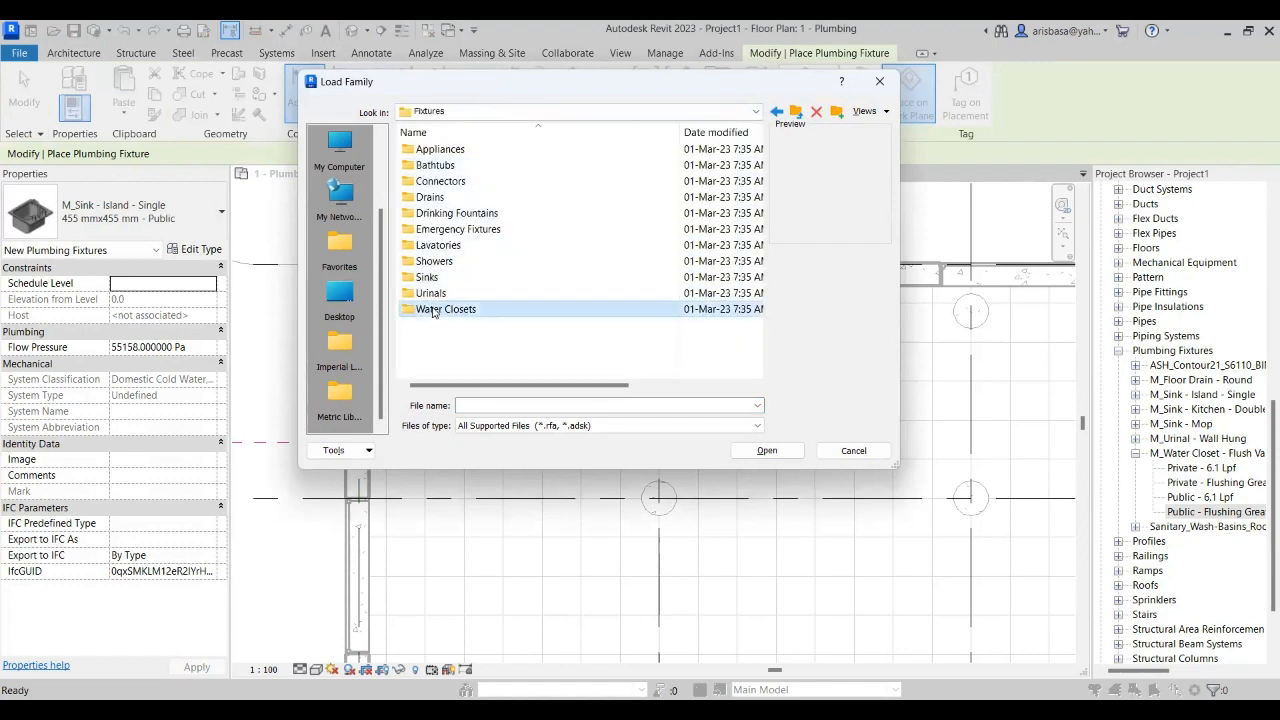
left_click(433, 311)
left_click(408, 315)
double_click(408, 315)
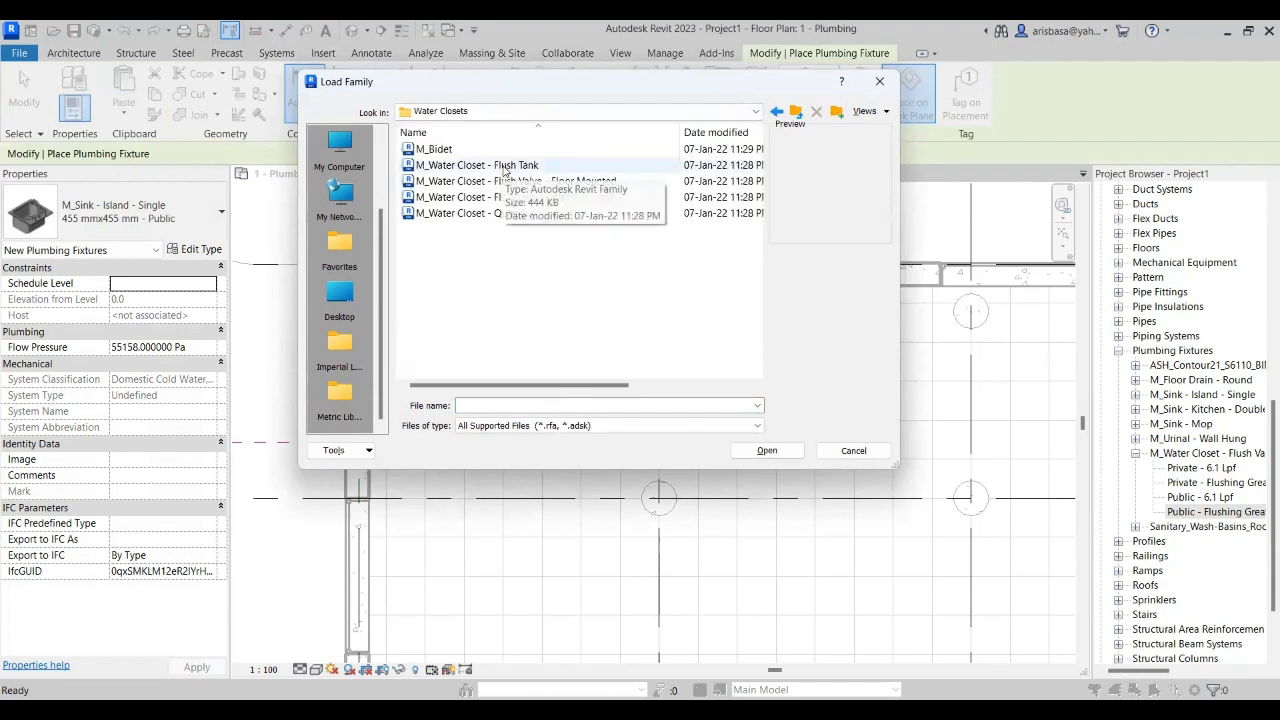
- Preview the water closet families in the library and load M_Water Closet - Flush Tank
left_click(505, 167)
left_click(501, 183)
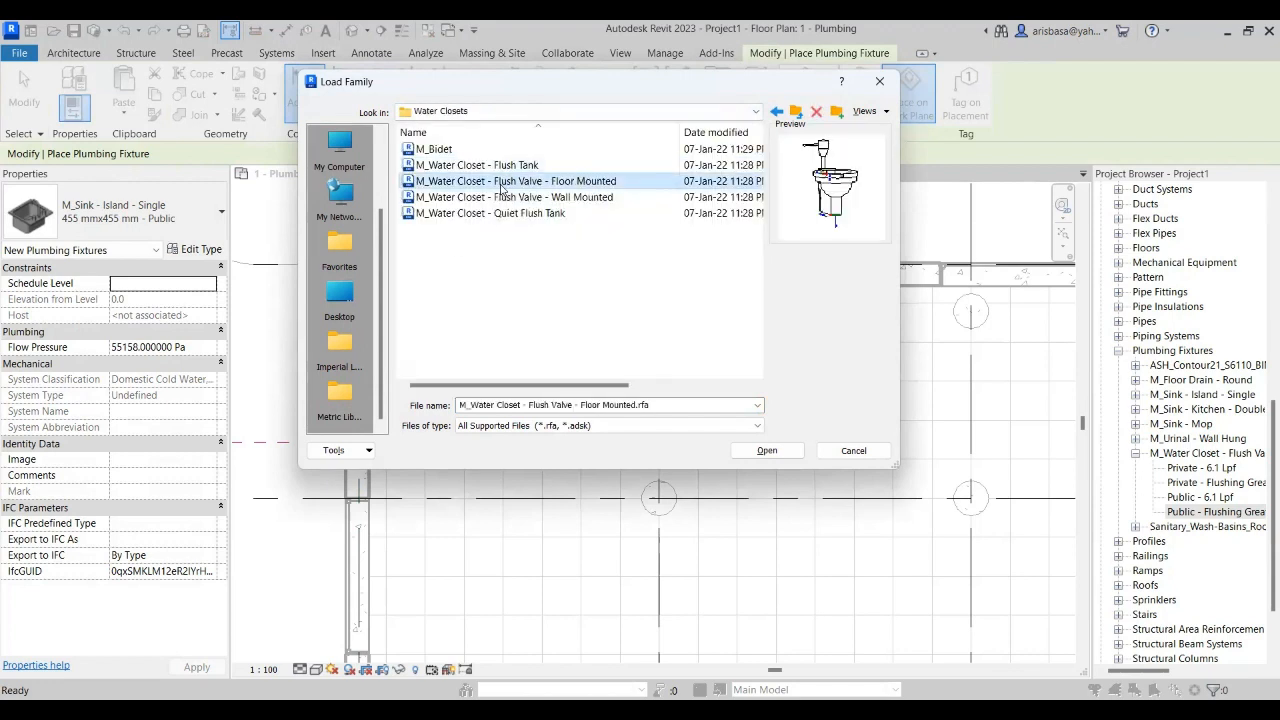
left_click(497, 201)
left_click(489, 214)
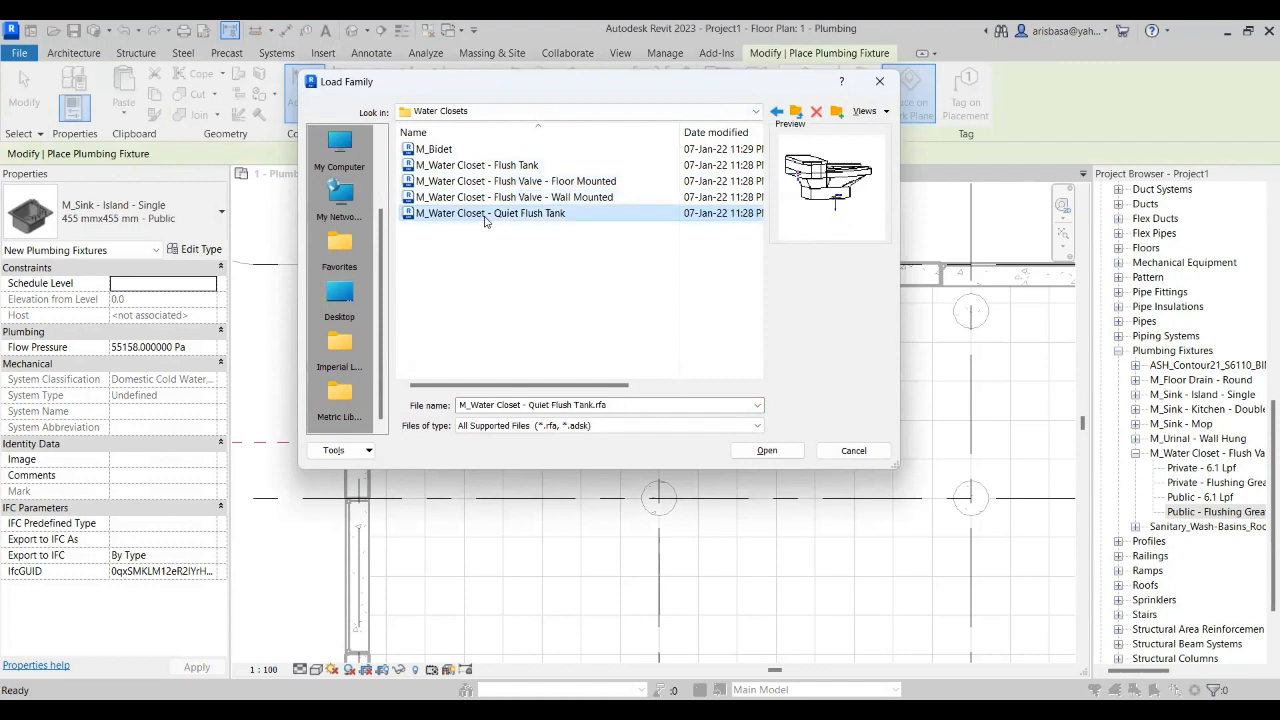
left_click(493, 167)
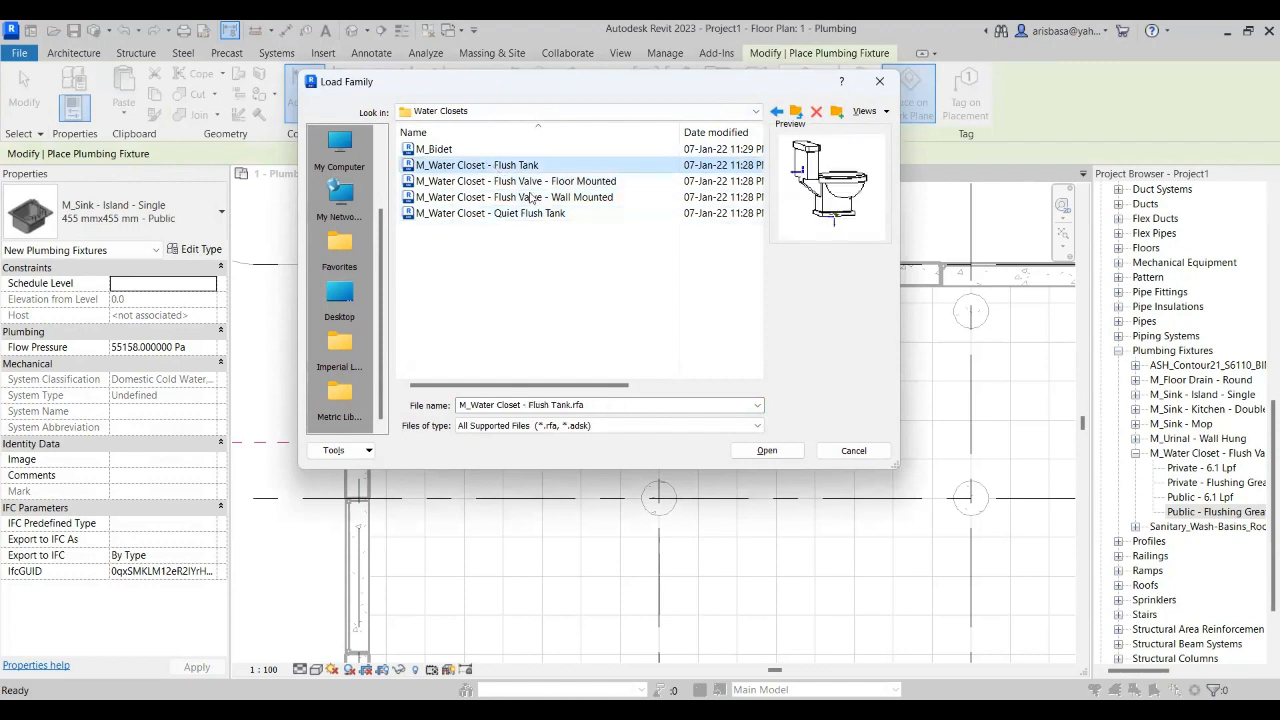
left_click(767, 450)
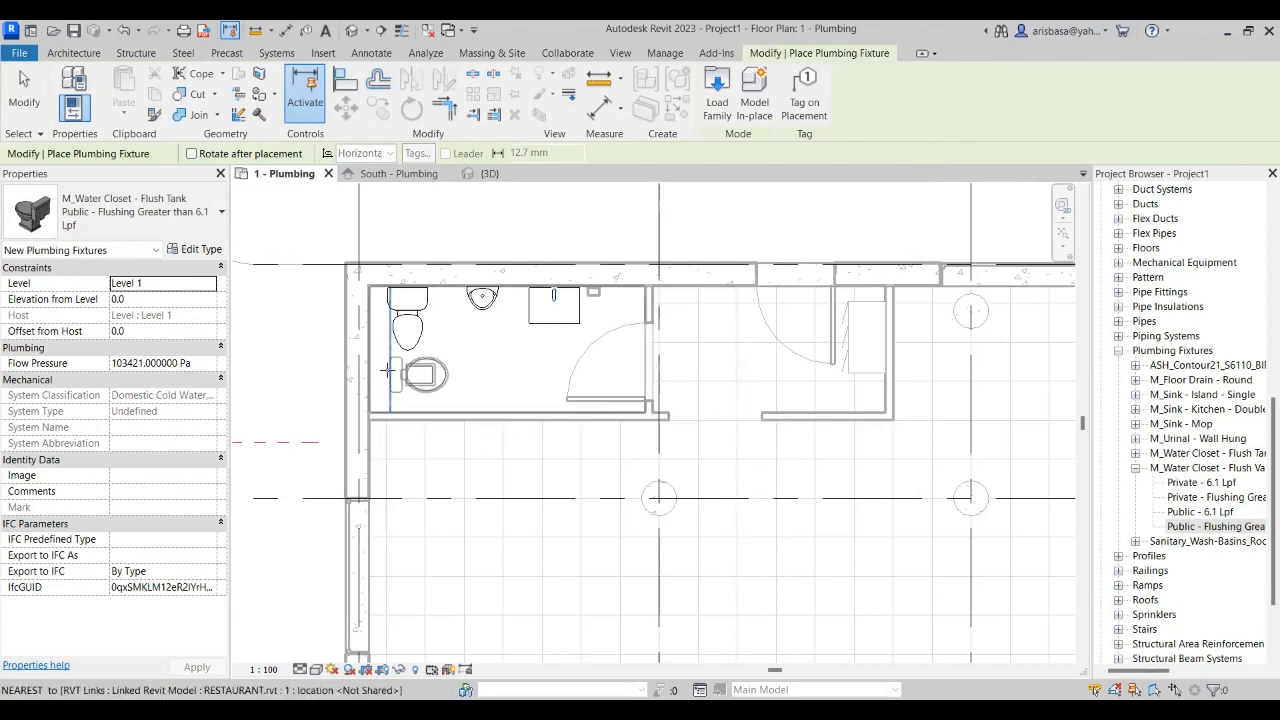
- Place the Flush Tank water closet over the linked one, rotated so its tank backs onto the restroom's upper wall in plan
scroll(425, 340, "up", 2)
scroll(441, 343, "up", 2)
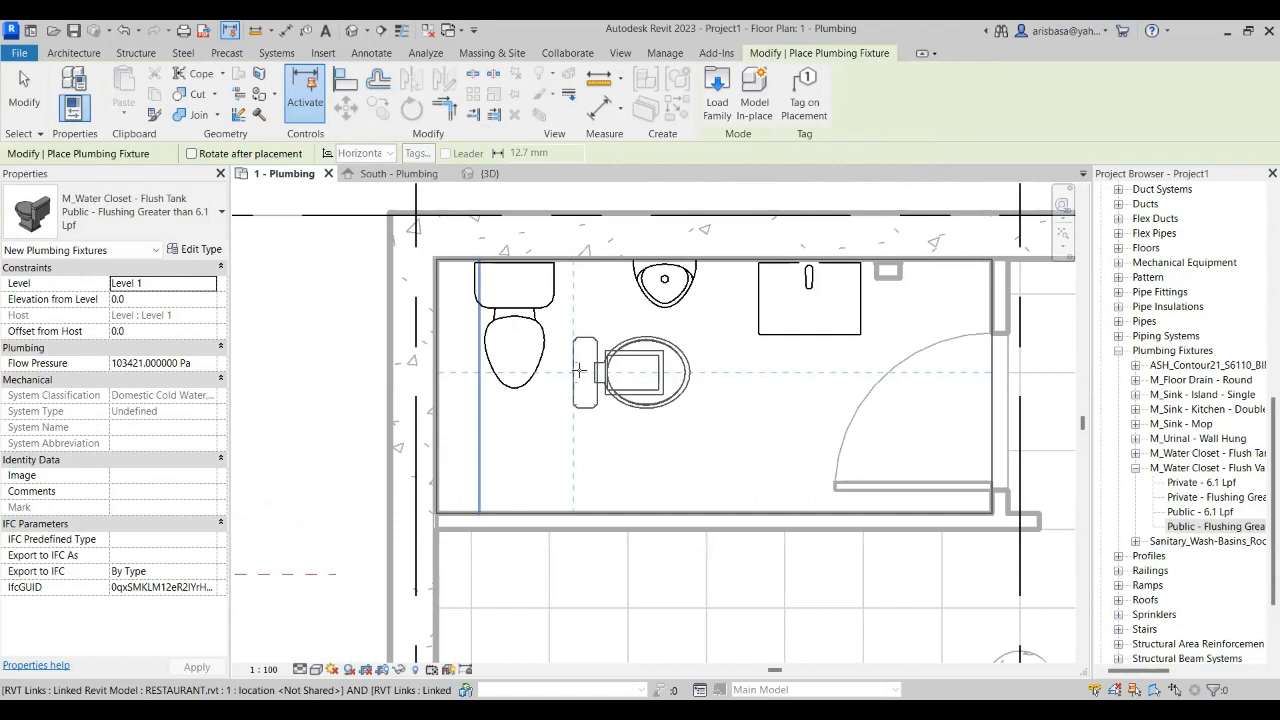
key("space")
key("space")
key("space")
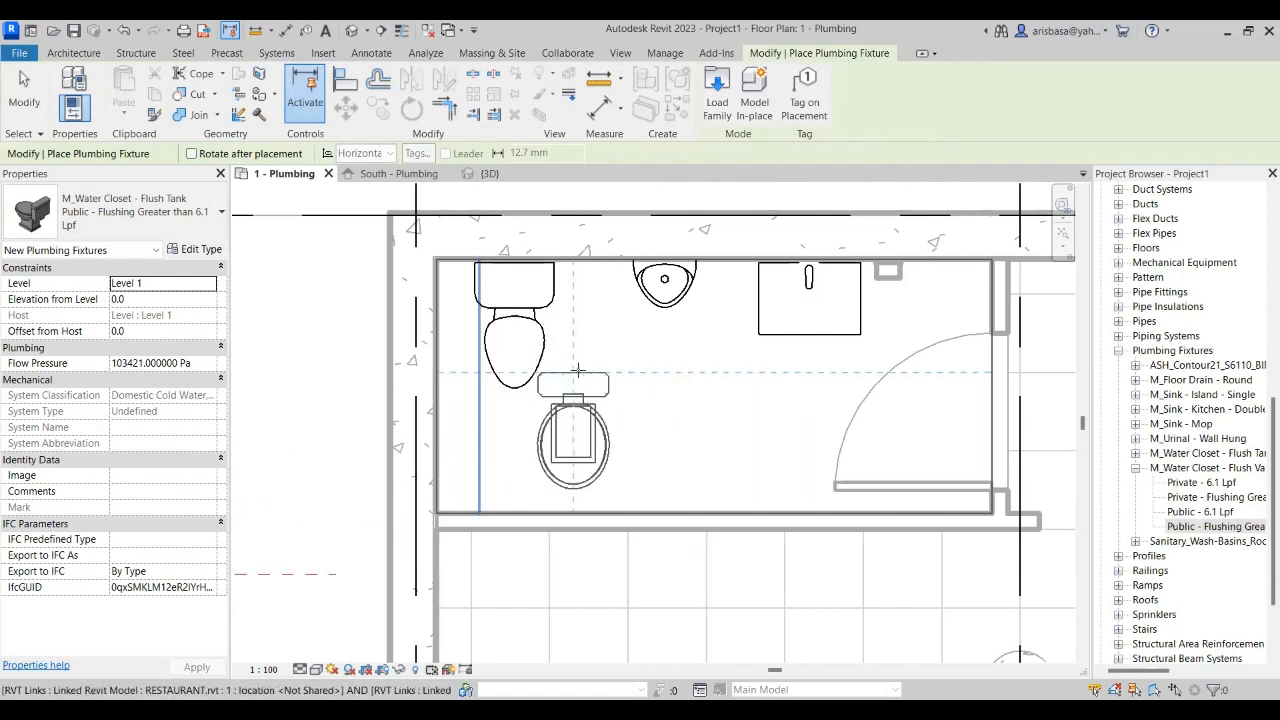
left_click(514, 262)
middle_click_drag(628, 354, 614, 380)
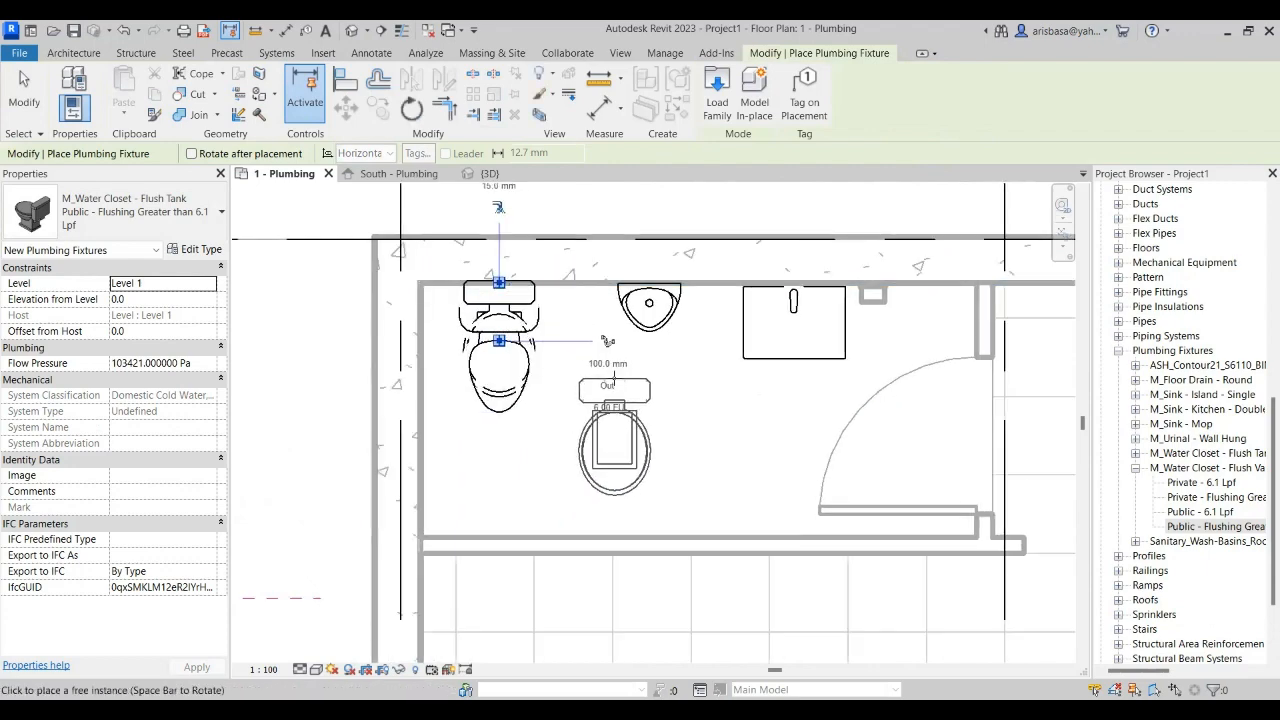
key("Escape")
key("Escape")
scroll(533, 397, "down", 2)
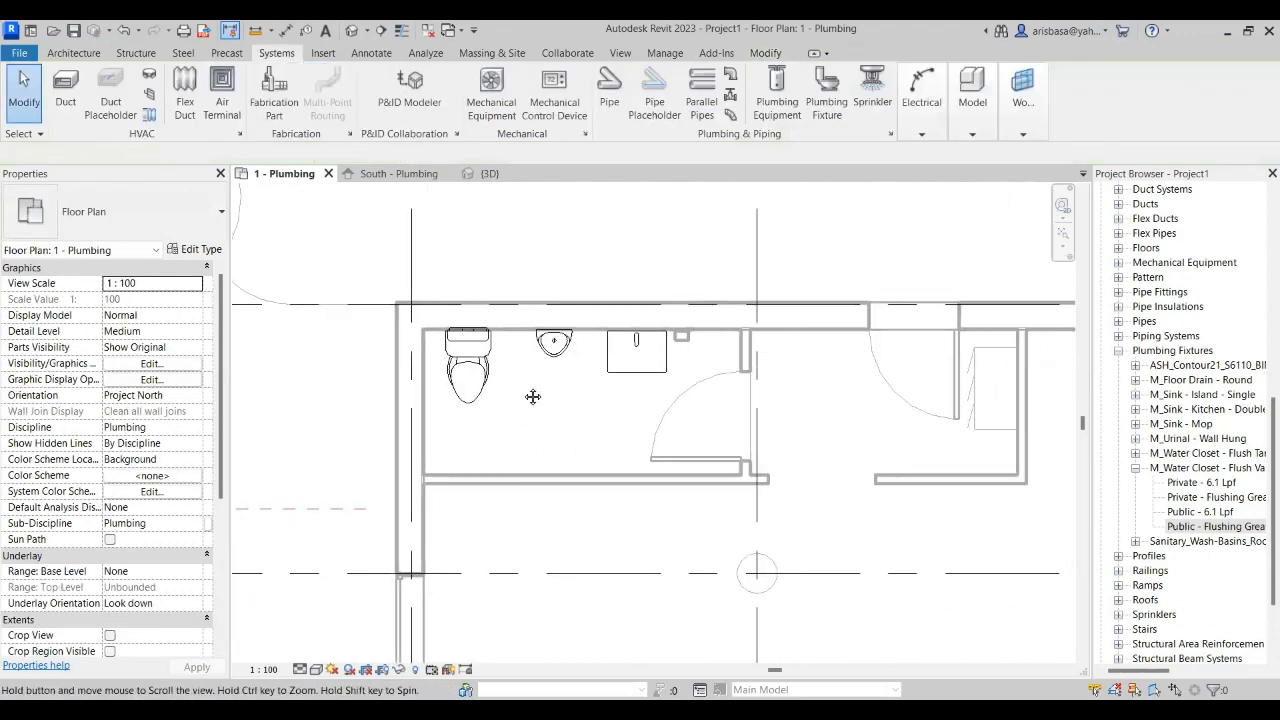
scroll(533, 397, "down", 2)
- Inspect the placed water closet beside the urinal and sink in the {3D} view, South - Plumbing elevation and 1 - Plumbing plan
left_click(487, 174)
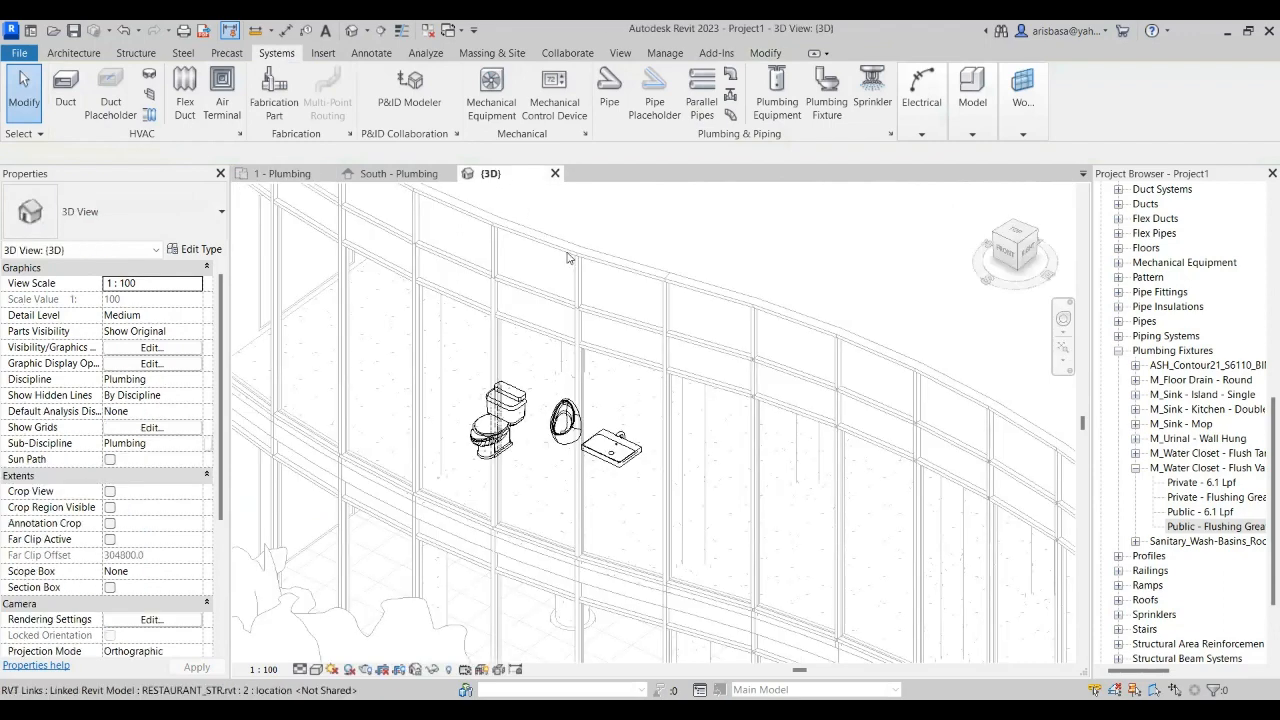
scroll(475, 420, "up", 5)
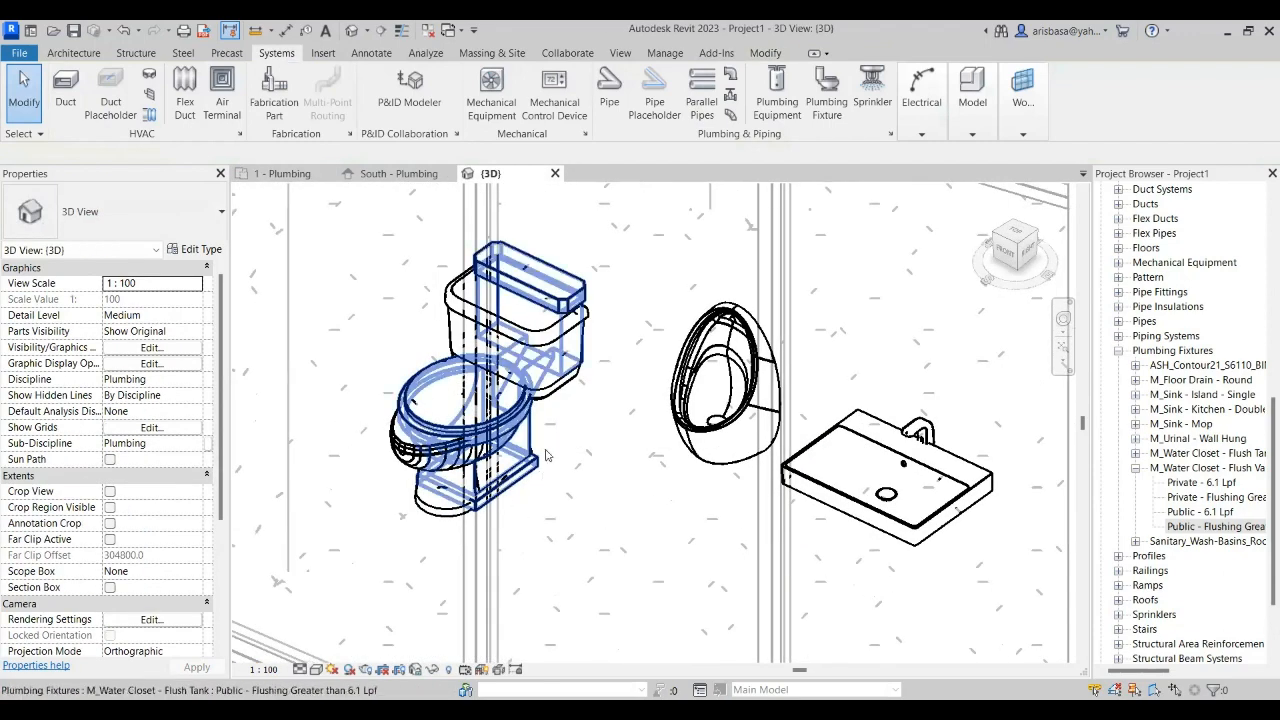
scroll(545, 456, "down", 5)
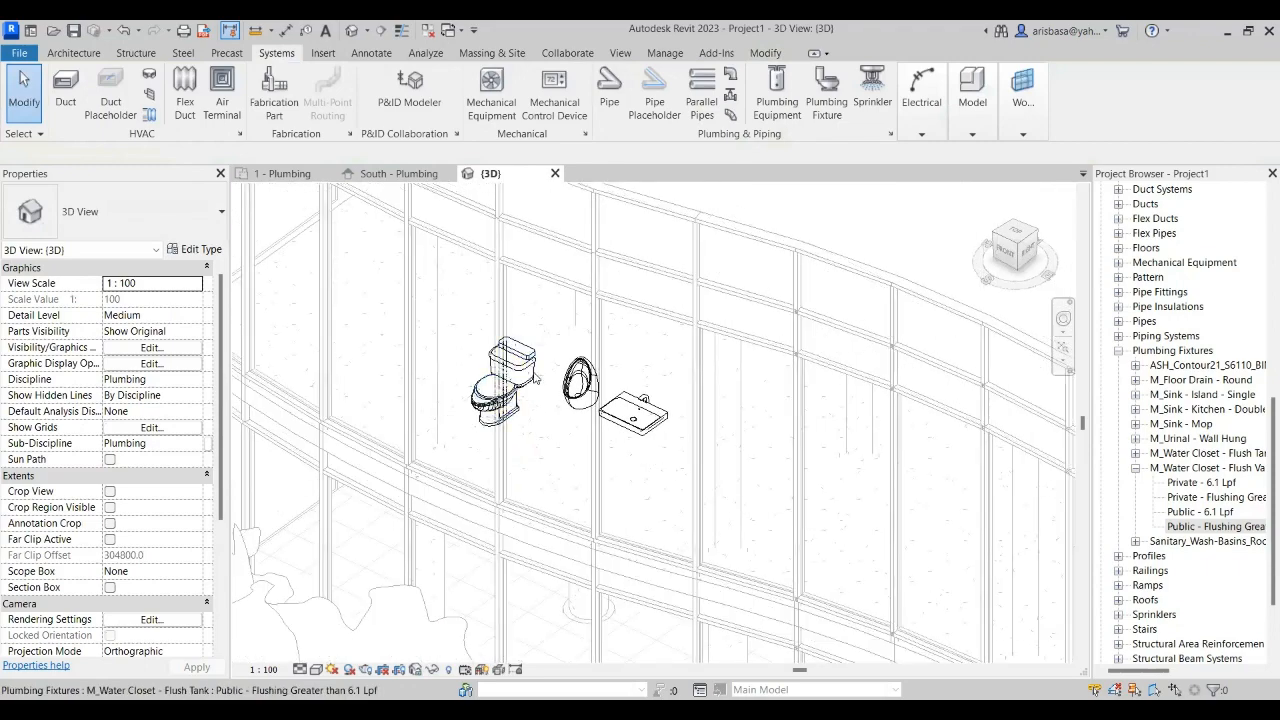
scroll(536, 378, "down", 3)
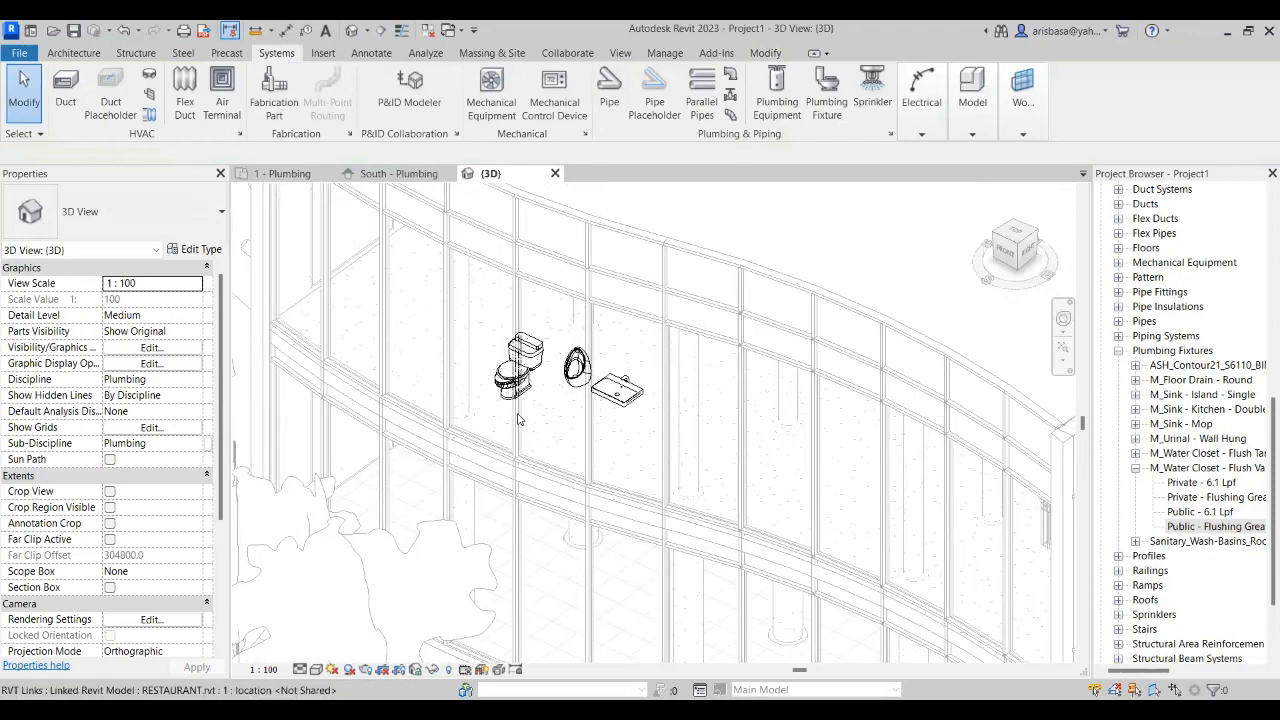
scroll(520, 420, "up", 5)
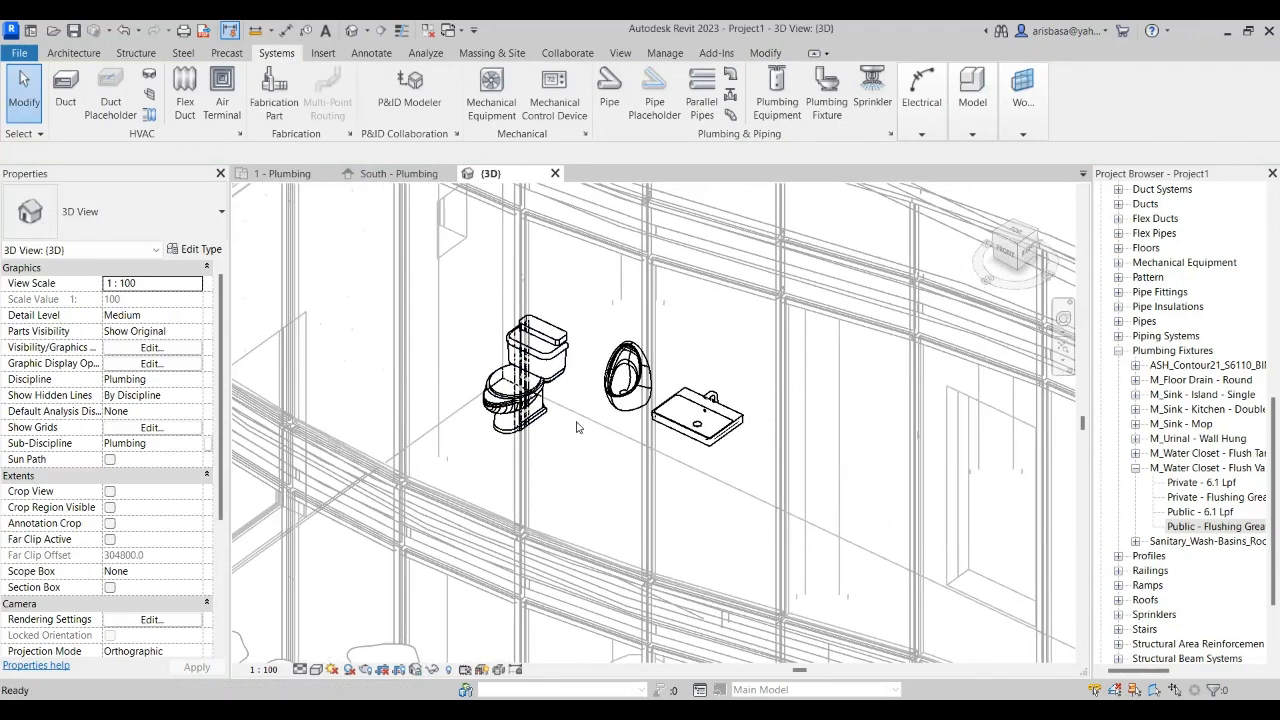
scroll(576, 427, "up", 4)
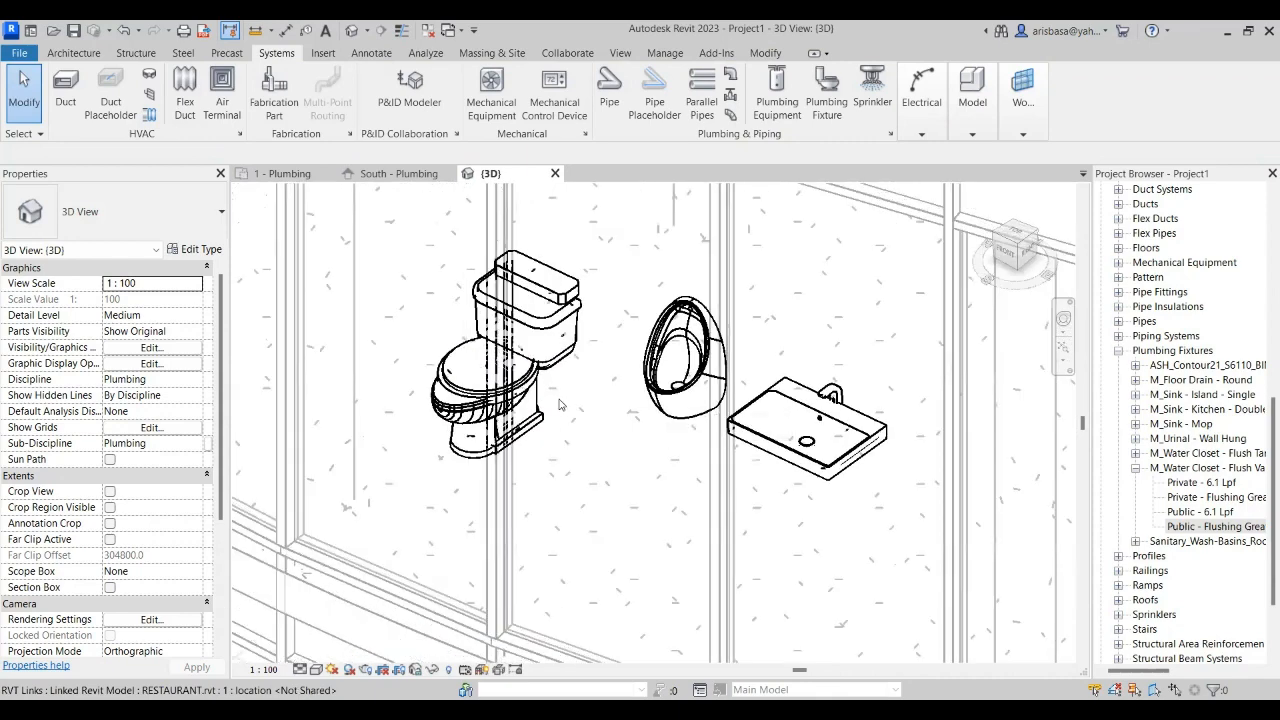
scroll(519, 416, "down", 3)
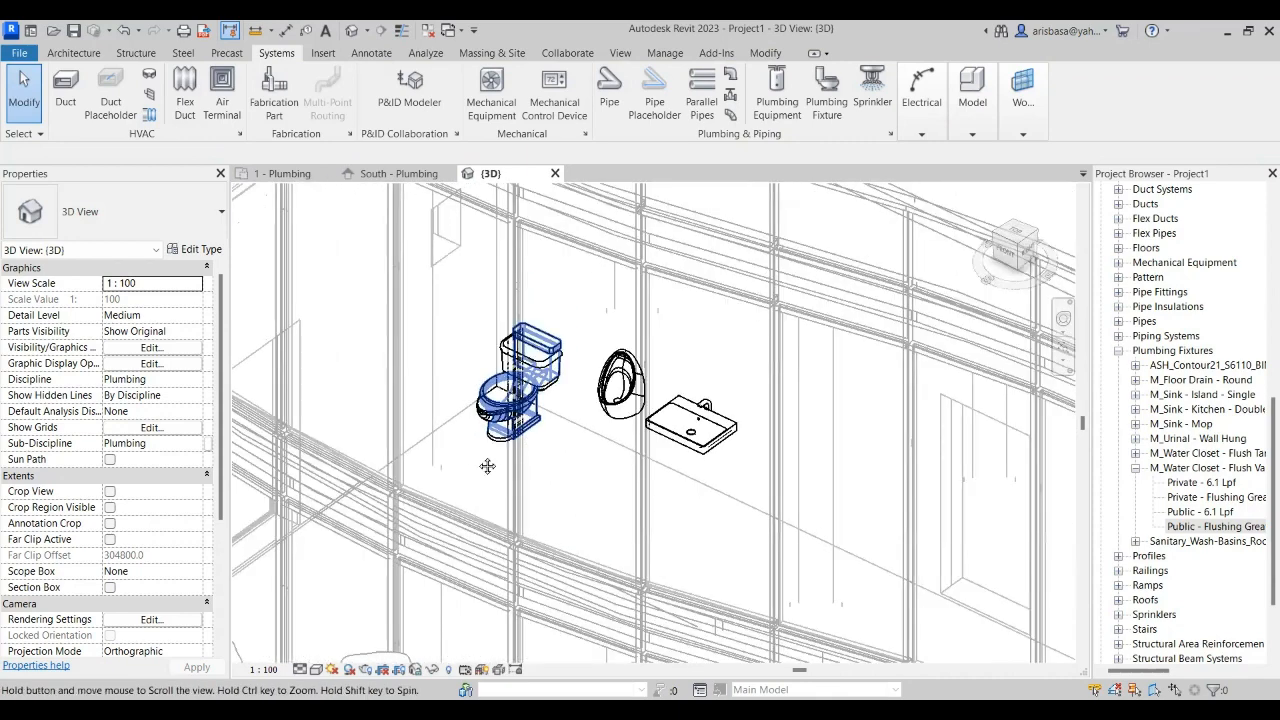
left_click(399, 174)
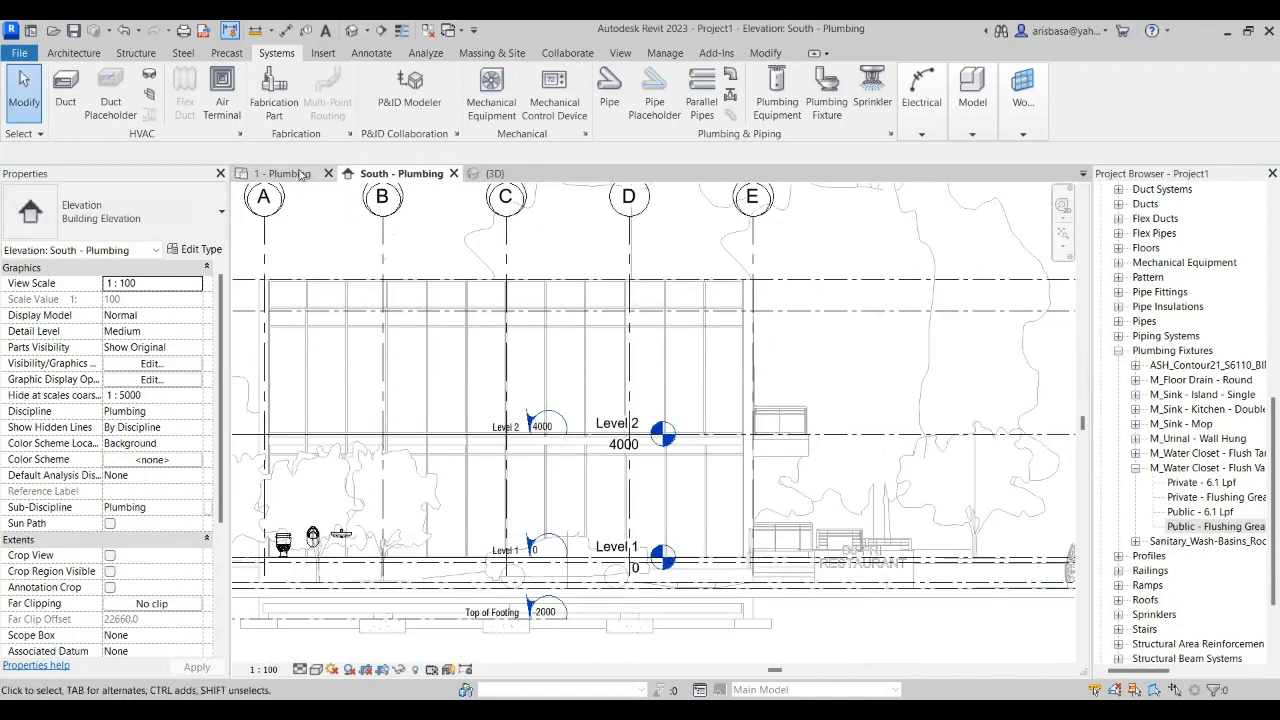
left_click(300, 174)
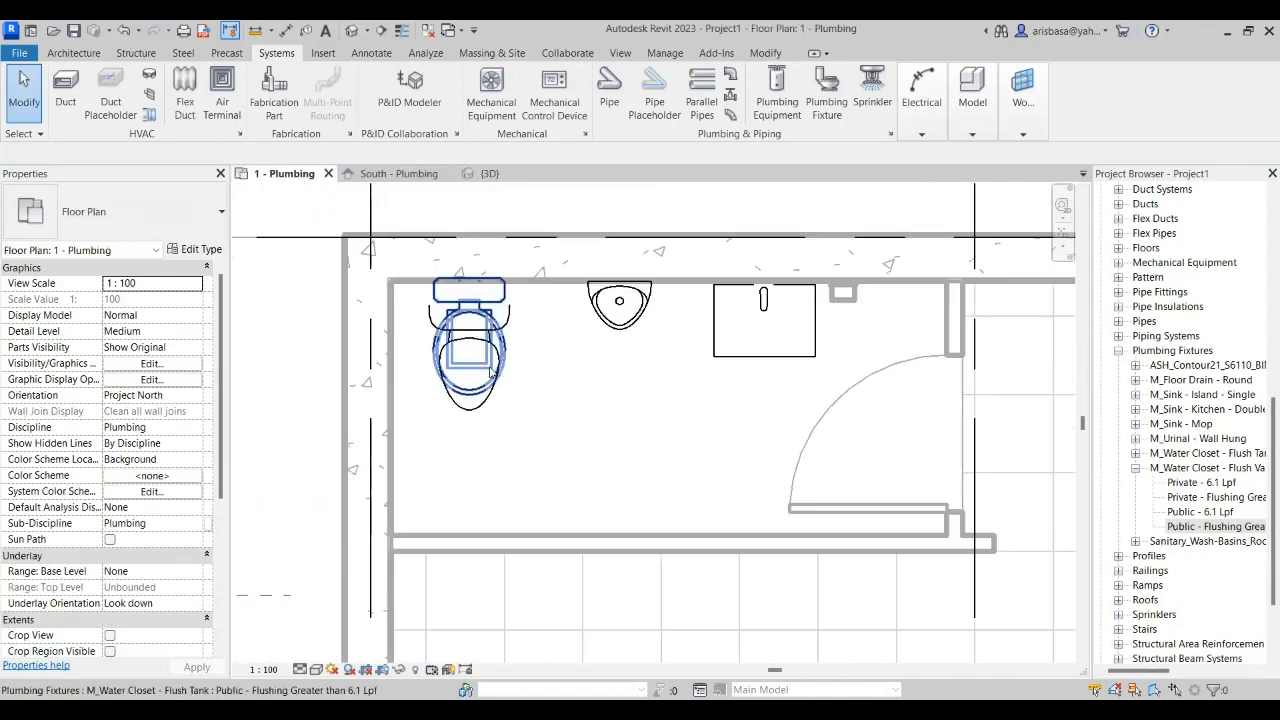
scroll(567, 347, "down", 1)
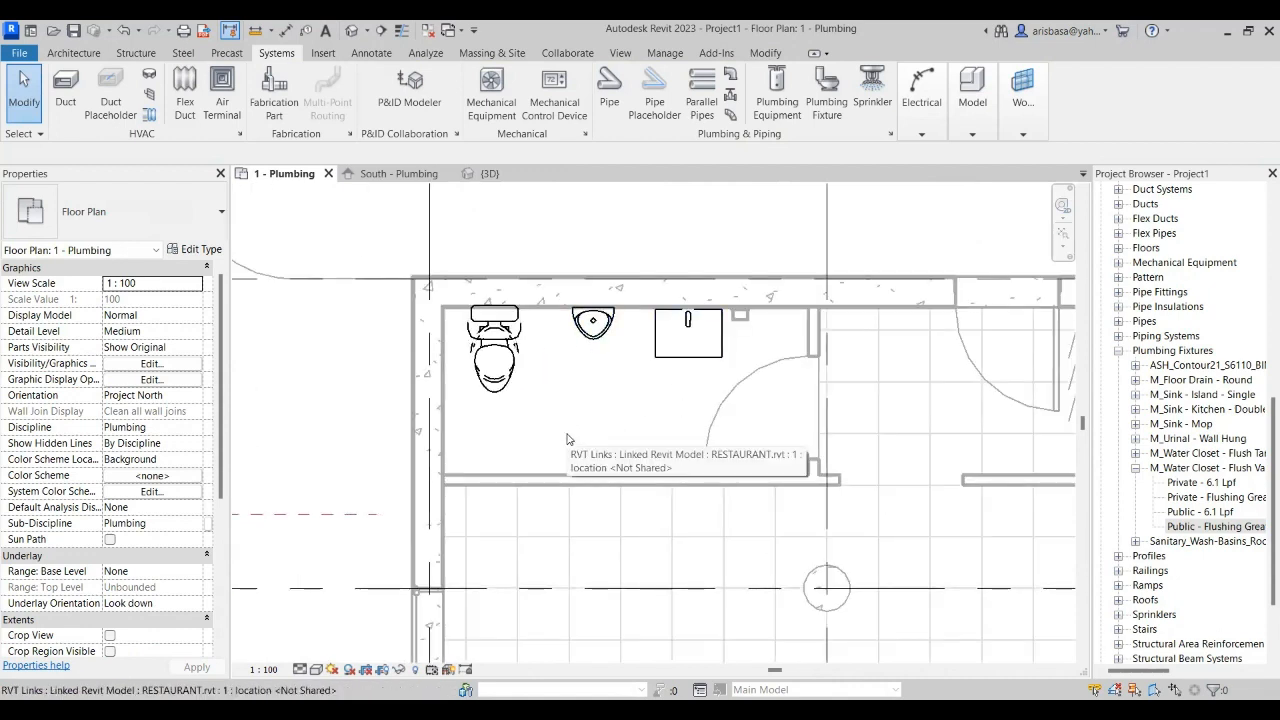
scroll(473, 392, "down", 1)
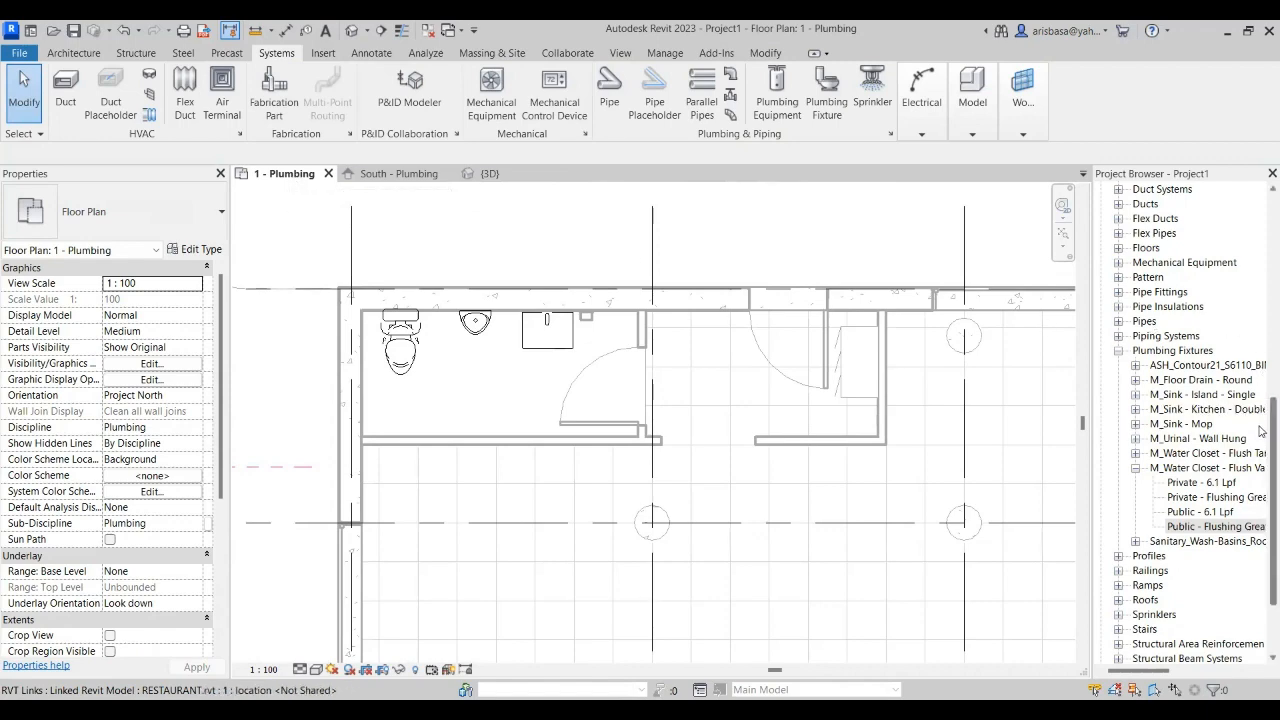
- In the South - Plumbing elevation, extend the aligned Level 1 and Level 2 heads past grid E toward the PAVEMENT 1 and DRIVE WAY levels
scroll(1260, 433, "up", 4)
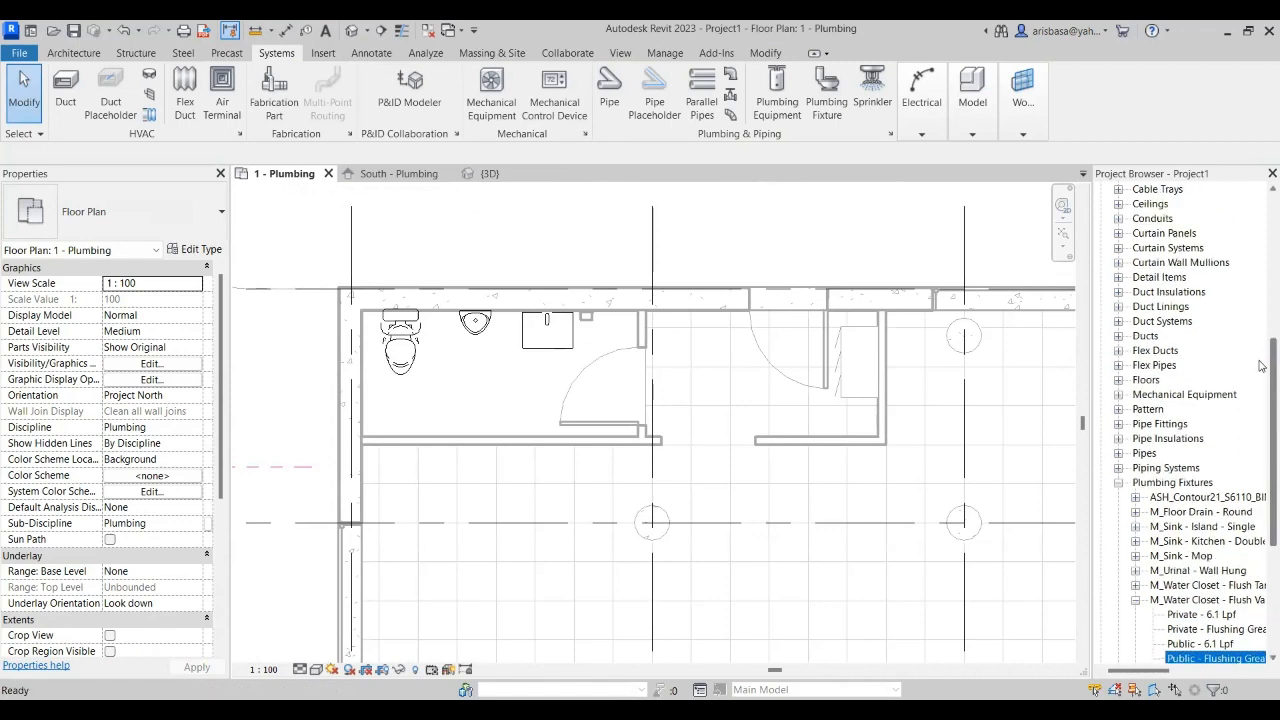
scroll(1230, 330, "up", 8)
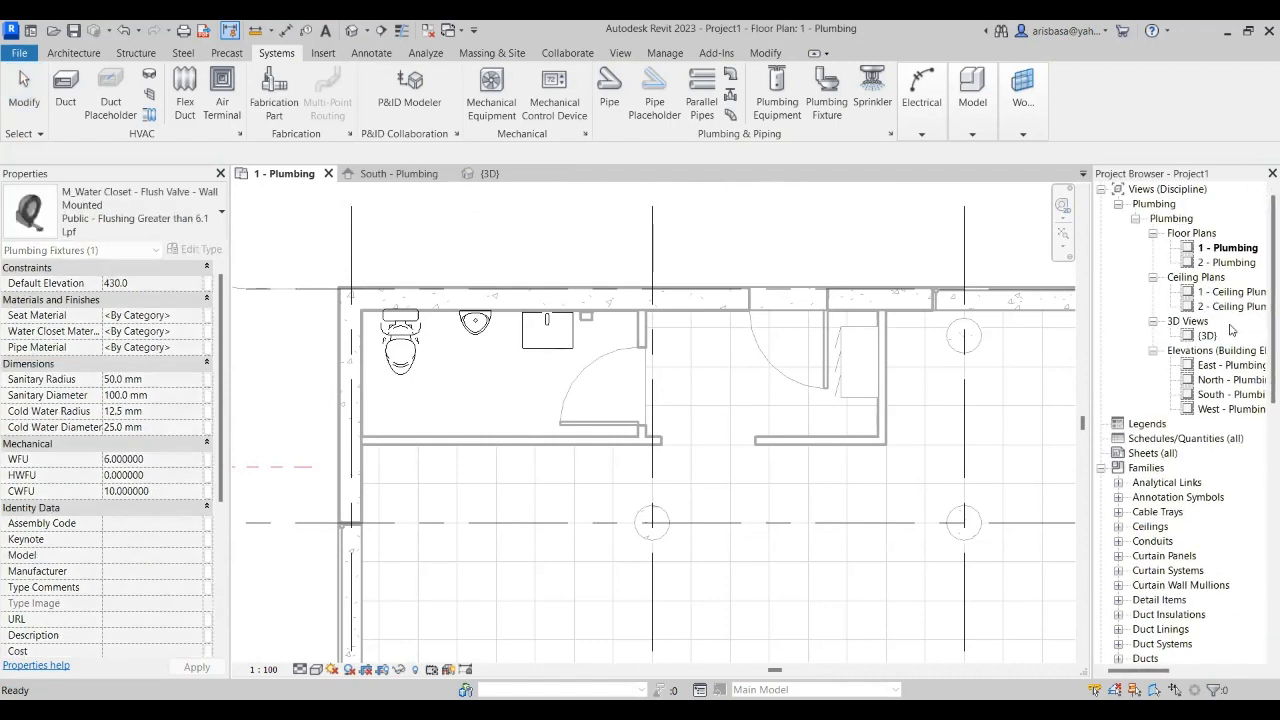
left_click(420, 174)
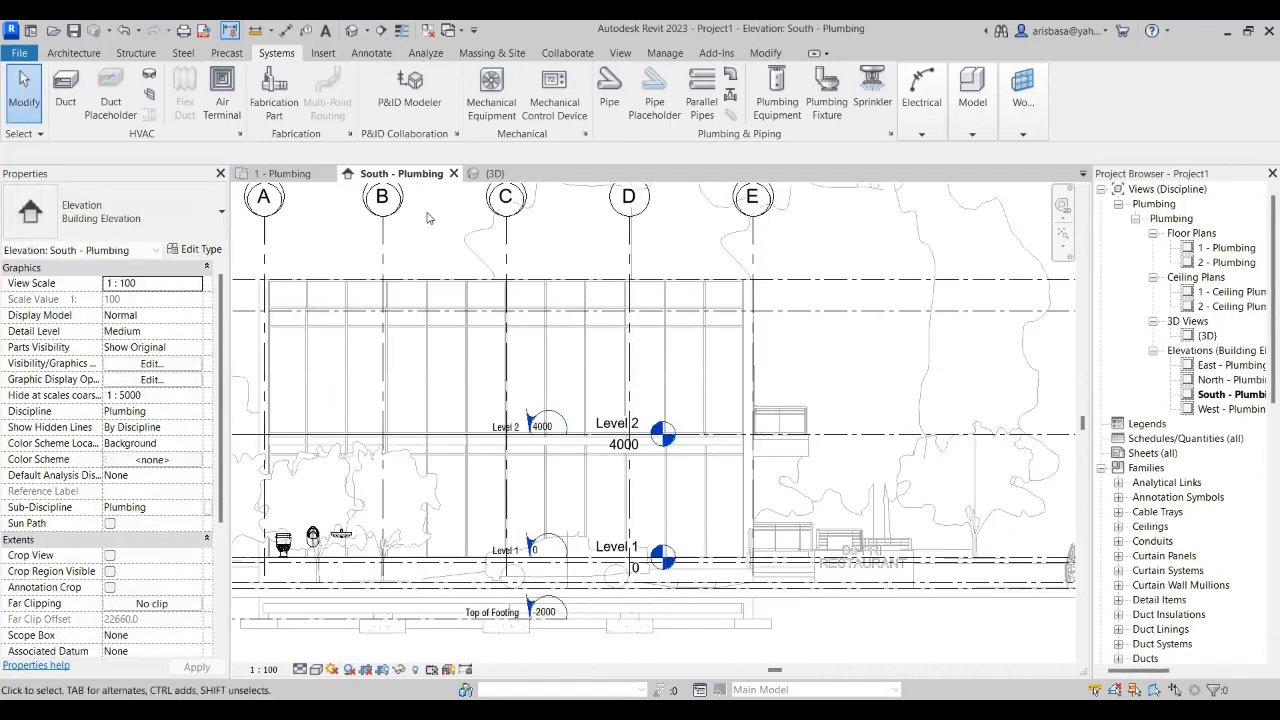
scroll(685, 472, "down", 3)
middle_click_drag(685, 472, 403, 310)
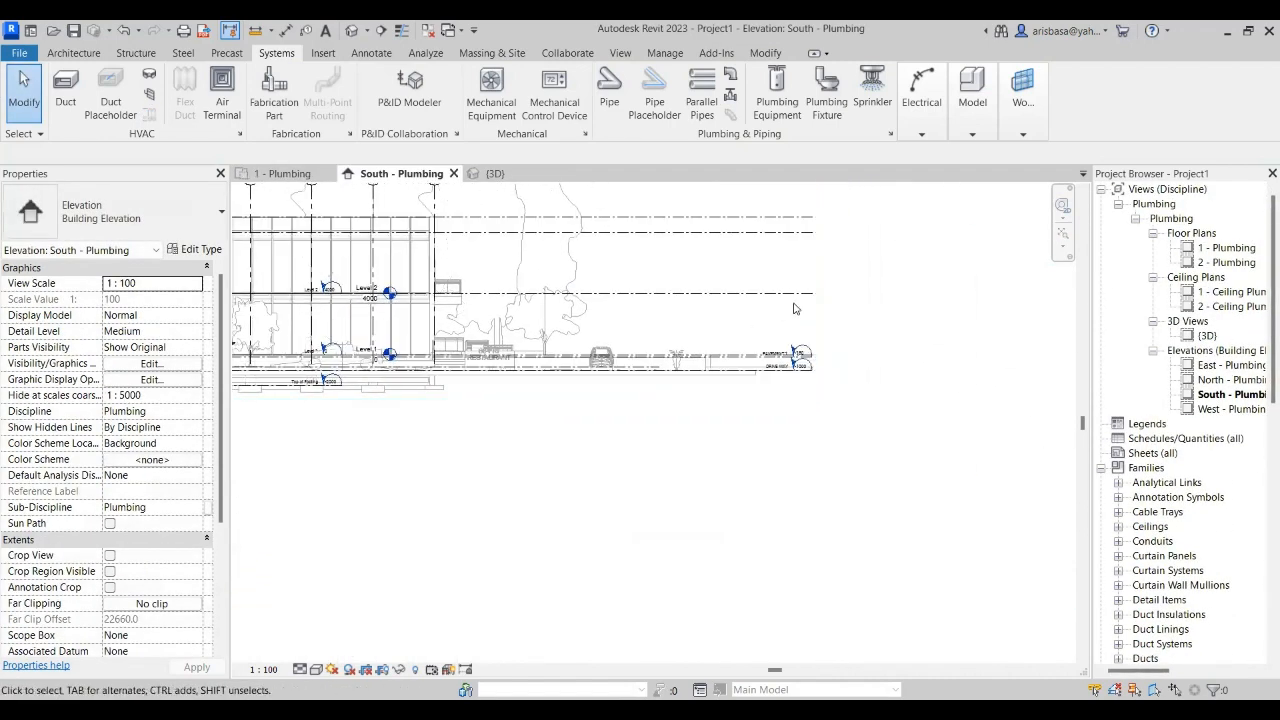
scroll(792, 306, "up", 2)
middle_click_drag(778, 318, 940, 446)
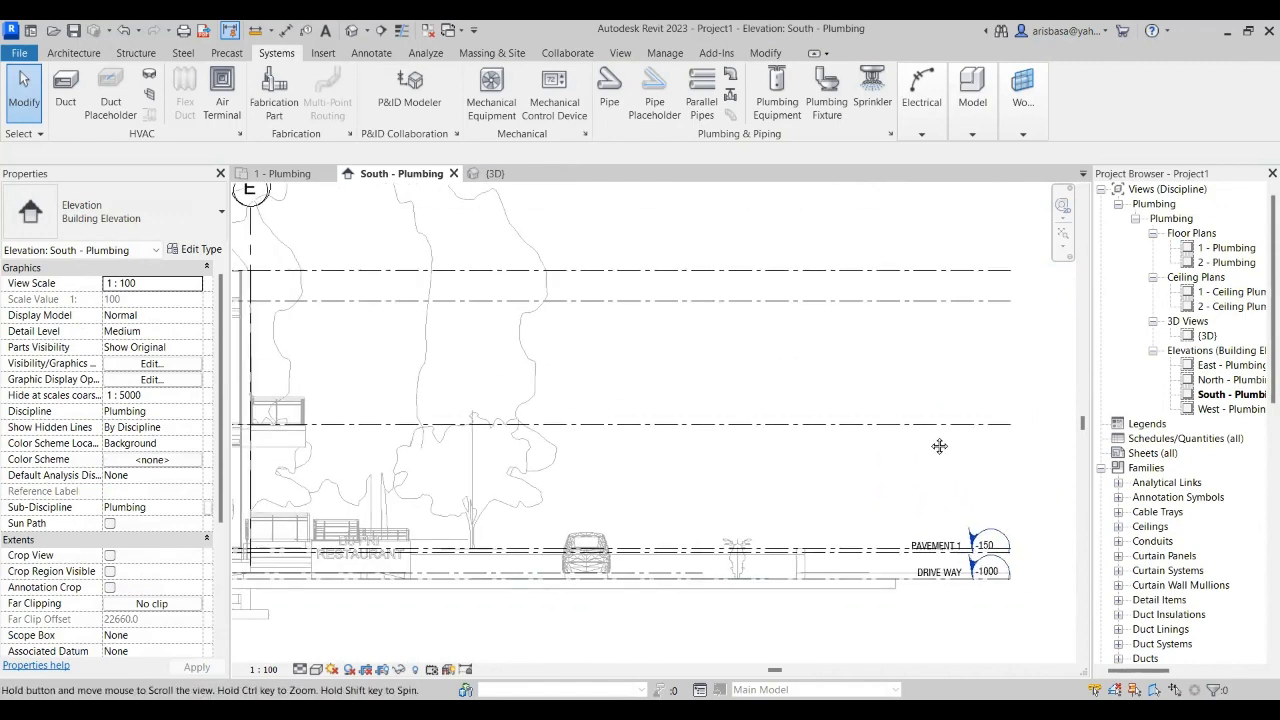
scroll(770, 309, "down", 2)
middle_click_drag(835, 367, 943, 371)
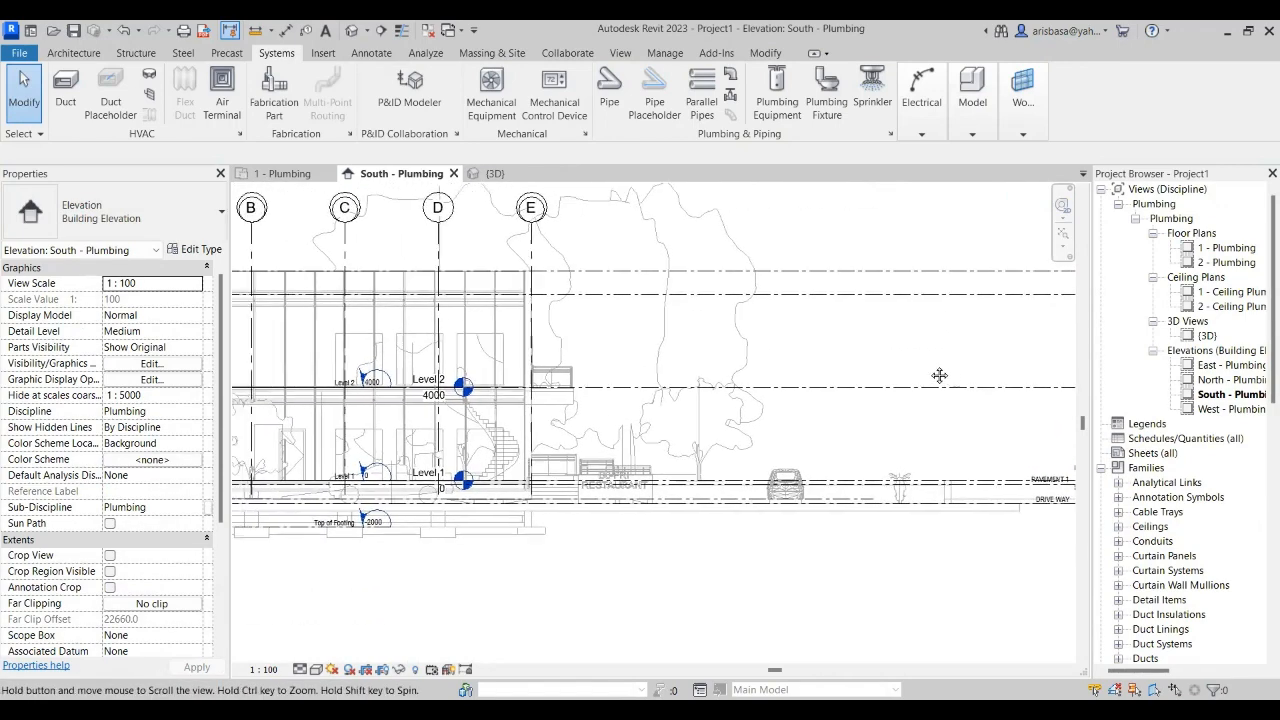
scroll(385, 387, "up", 3)
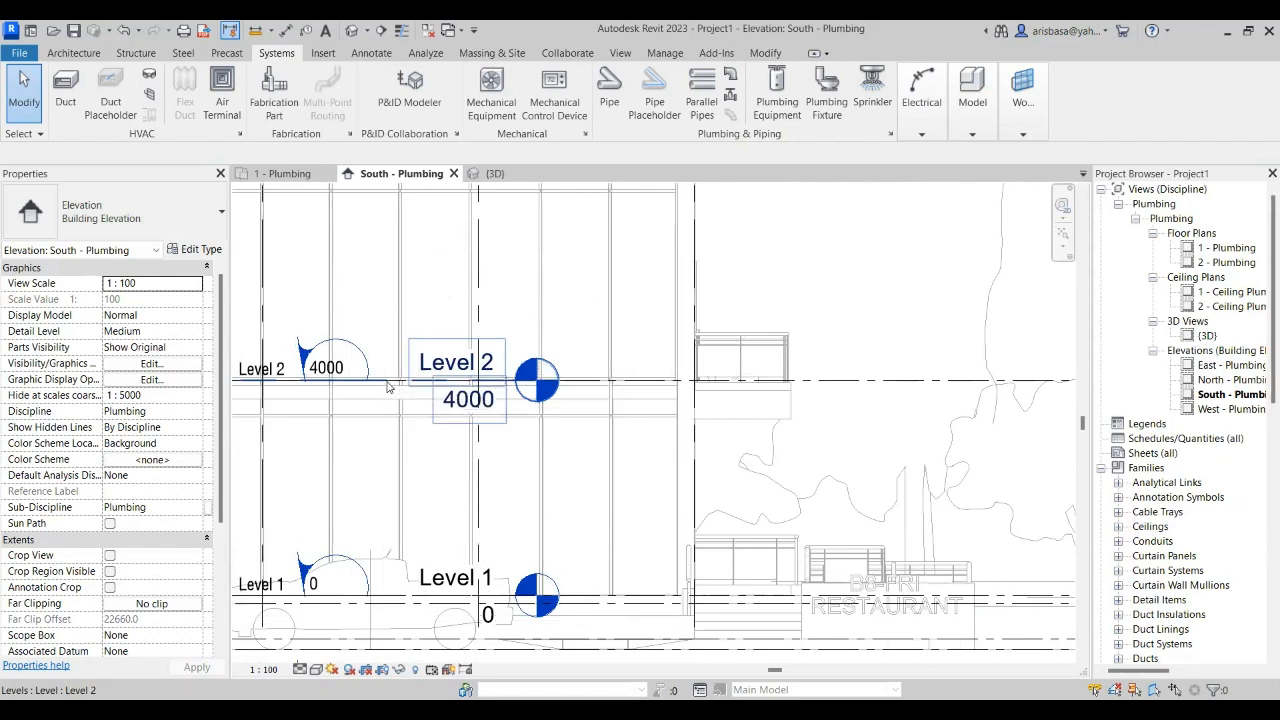
left_click(385, 384)
scroll(458, 452, "down", 3)
scroll(459, 457, "down", 3)
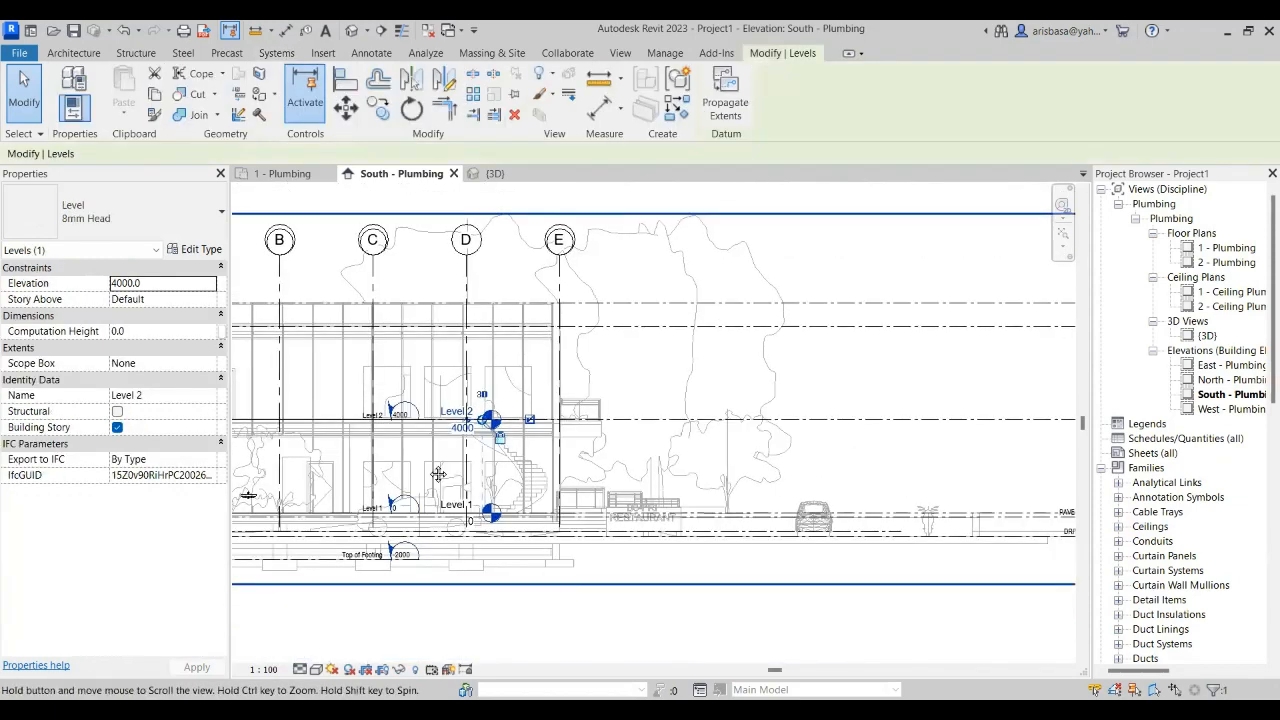
left_click_drag(455, 425, 940, 422)
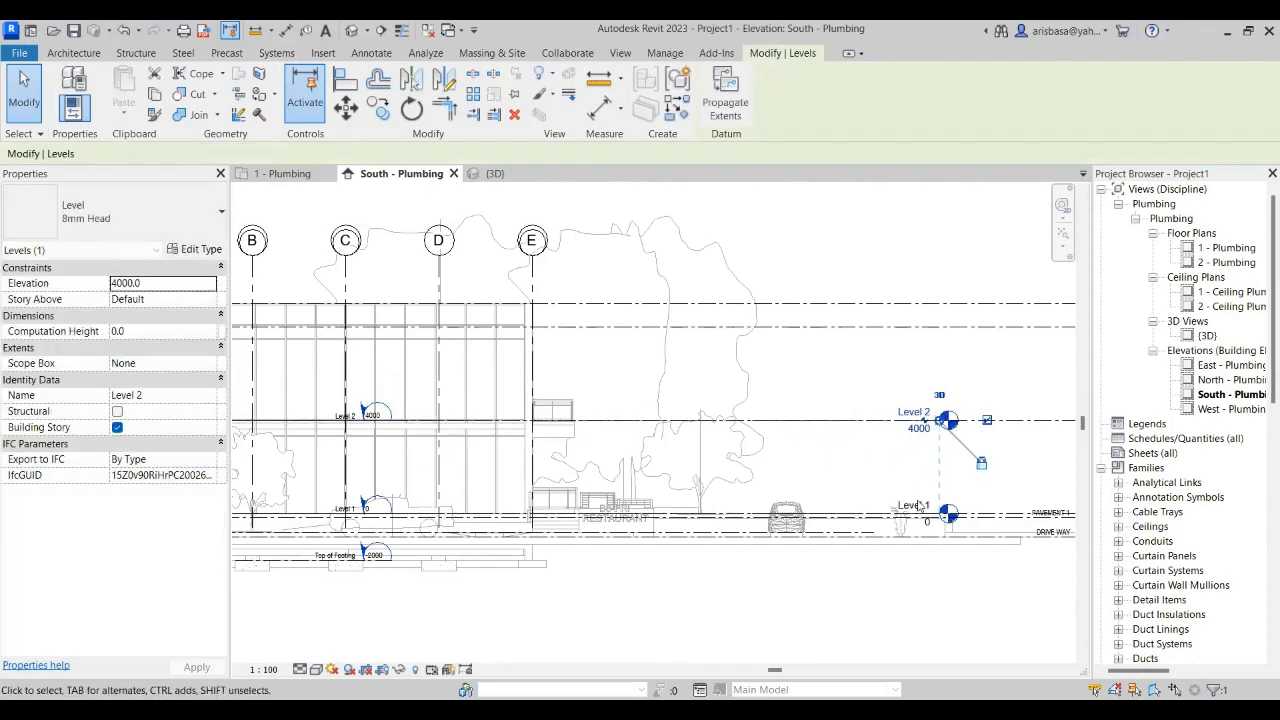
- Examine the heights of the water closet, urinal and sink relative to Level 1 and Top of Footing in the South - Plumbing elevation
scroll(940, 560, "up", 3)
middle_click_drag(365, 535, 905, 523)
middle_click_drag(411, 466, 871, 477)
scroll(628, 483, "up", 2)
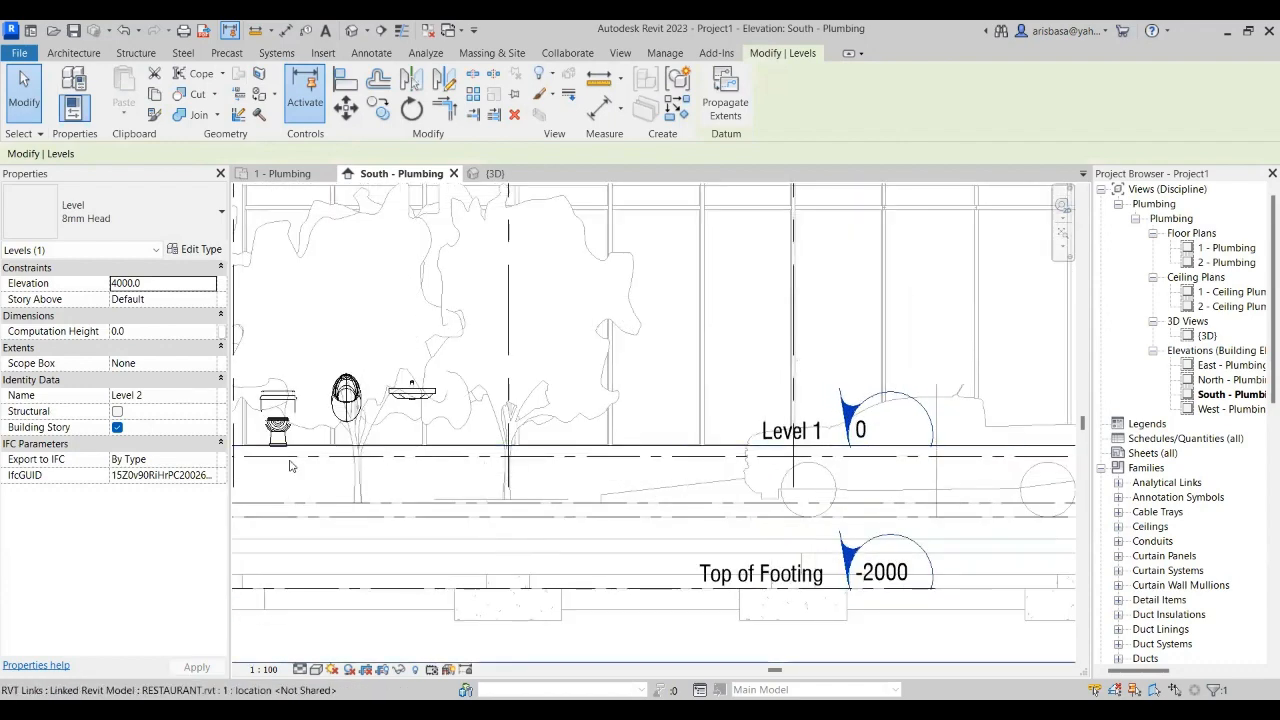
scroll(292, 452, "up", 2)
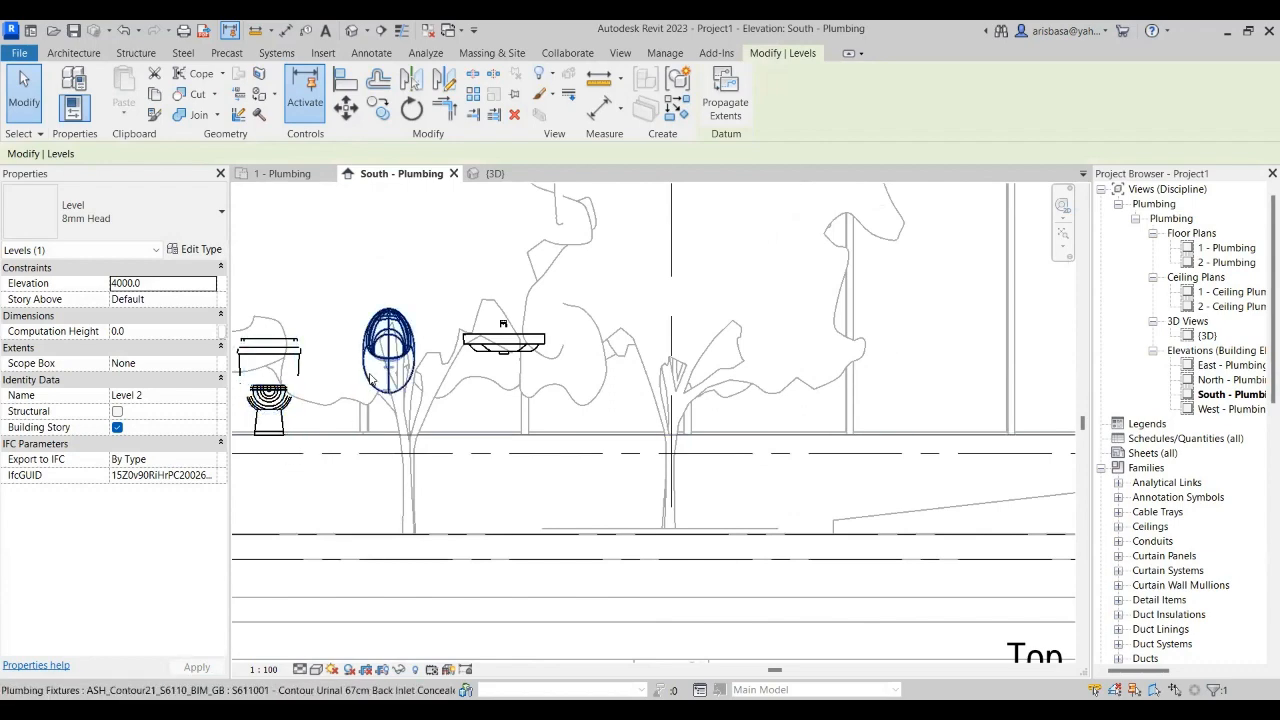
scroll(370, 403, "down", 2)
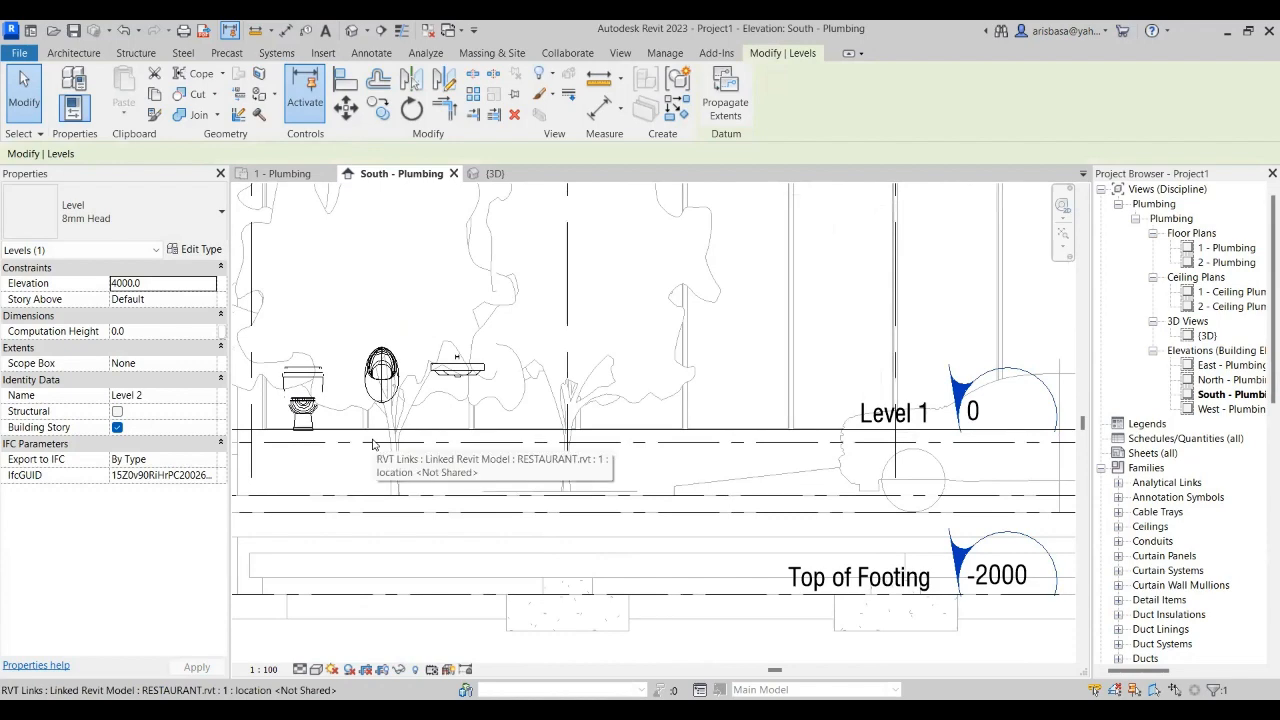
scroll(335, 444, "up", 3)
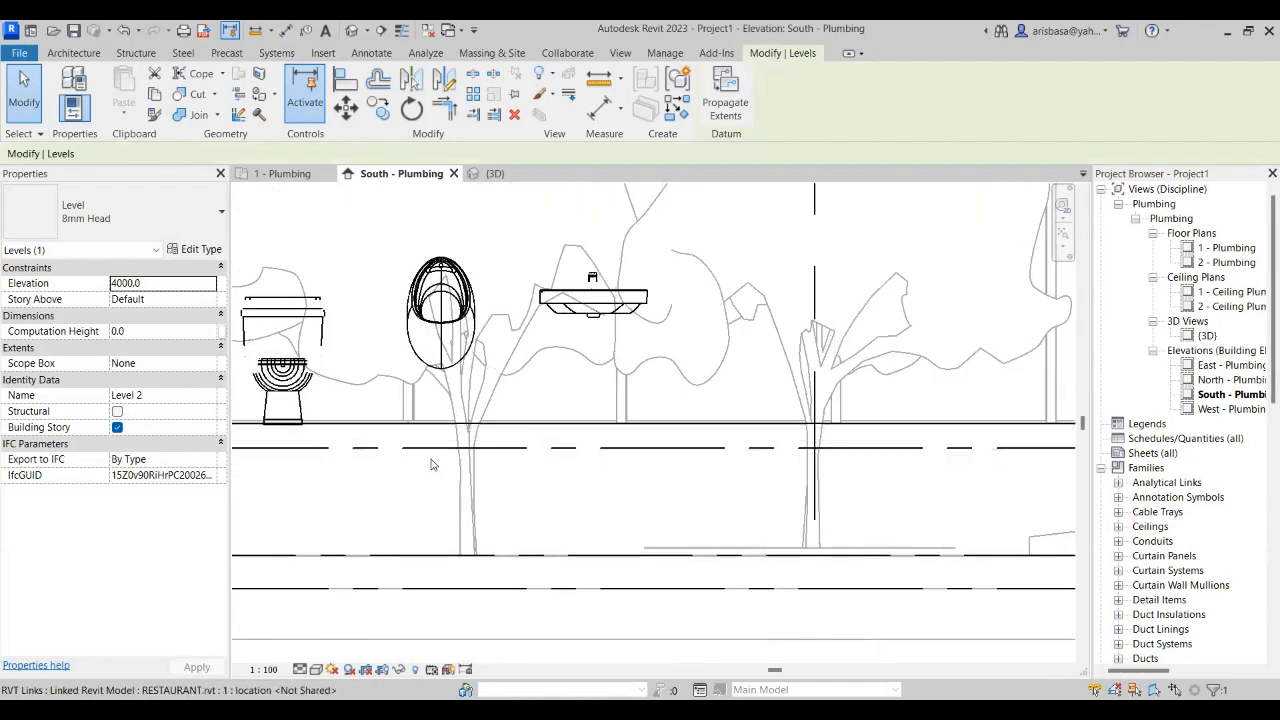
scroll(450, 459, "down", 5)
scroll(565, 481, "down", 1)
scroll(657, 460, "up", 3)
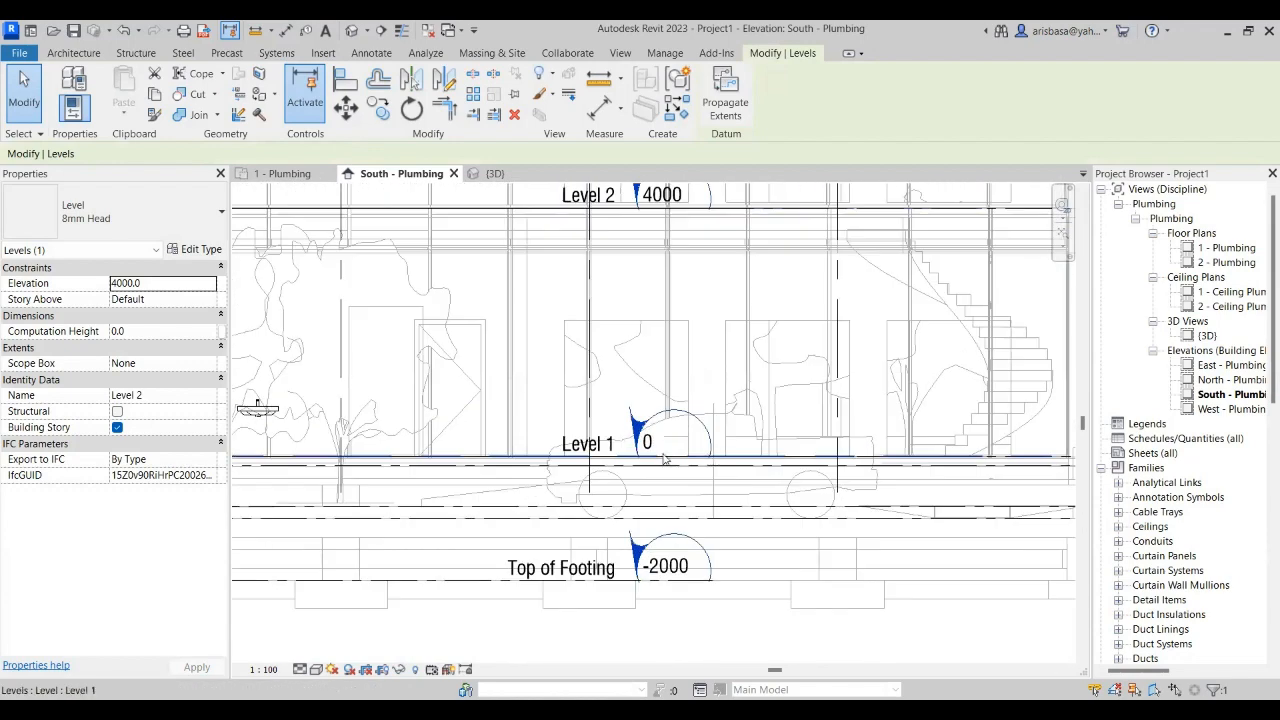
scroll(470, 470, "down", 1)
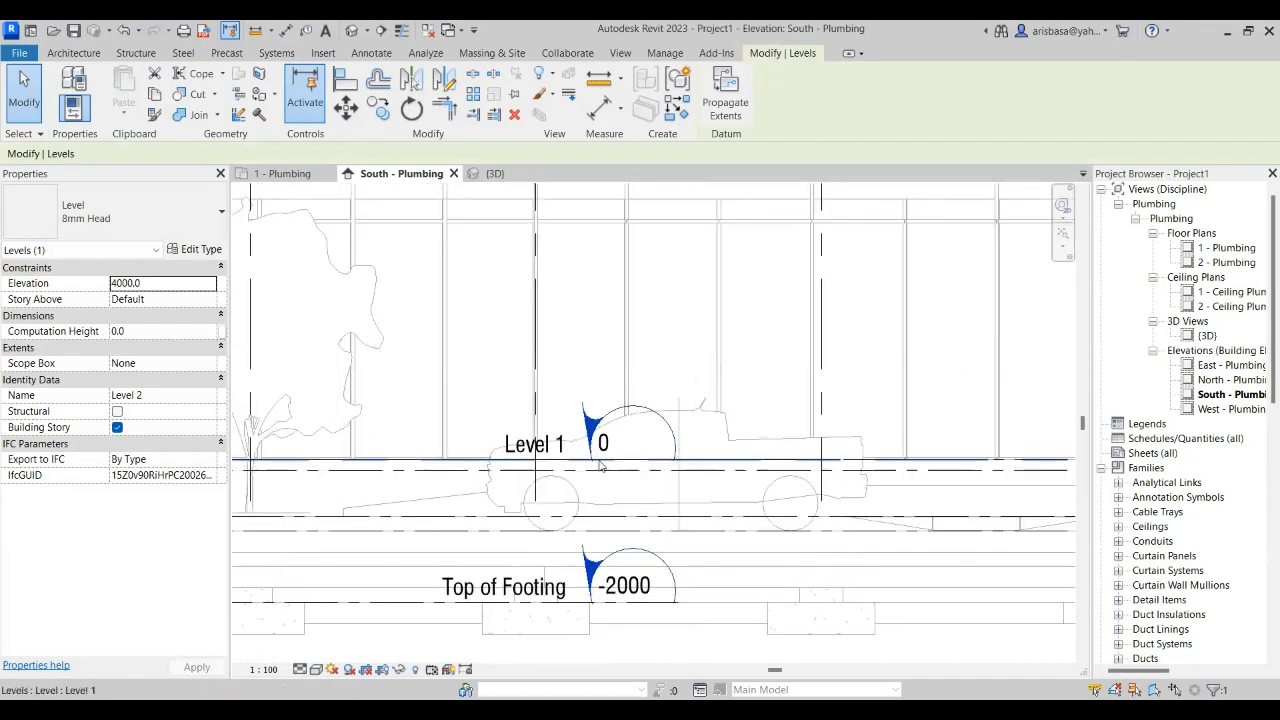
mouse_move(470, 470)
middle_mouse_down()
mouse_move(962, 492)
mouse_move(466, 488)
middle_mouse_up()
scroll(671, 472, "down", 4)
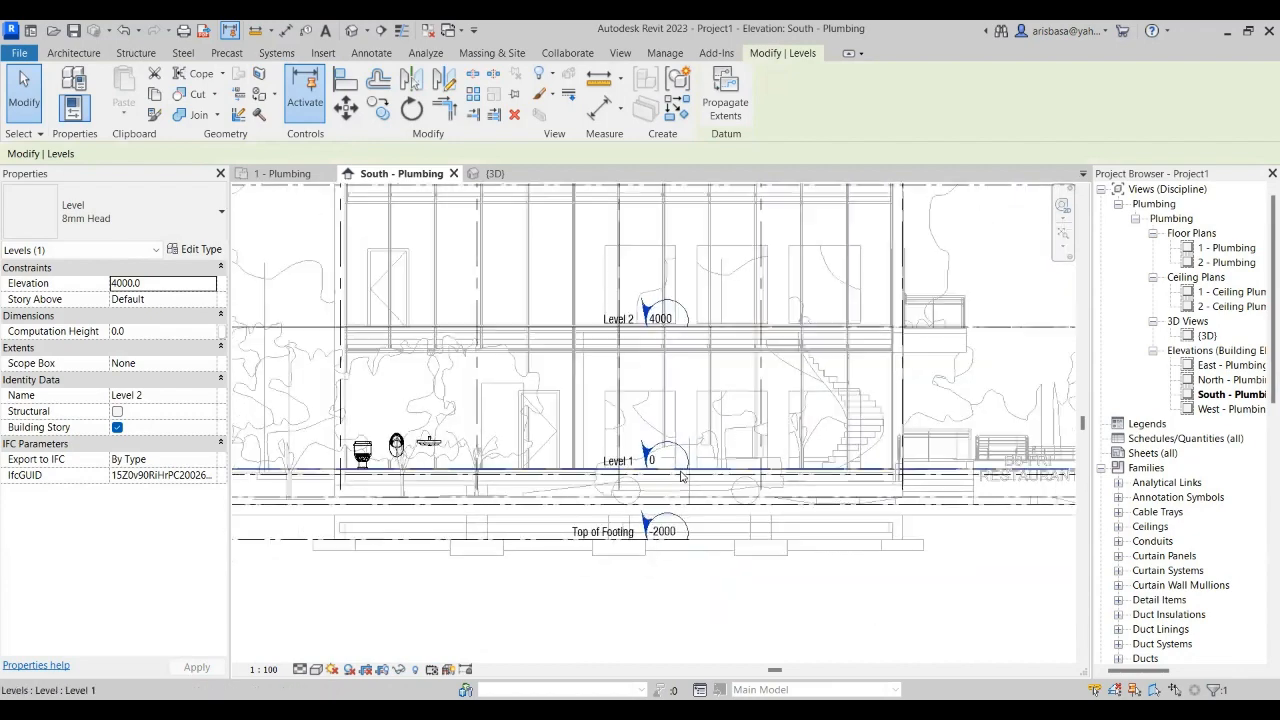
- In the South - Plumbing elevation, extend the aligned Level 1 and Level 2 heads clear beyond the PAVEMENT 1 and DRIVE WAY level heads
middle_click_drag(880, 472, 475, 481)
middle_click_drag(612, 484, 566, 486)
middle_click_drag(769, 528, 446, 512)
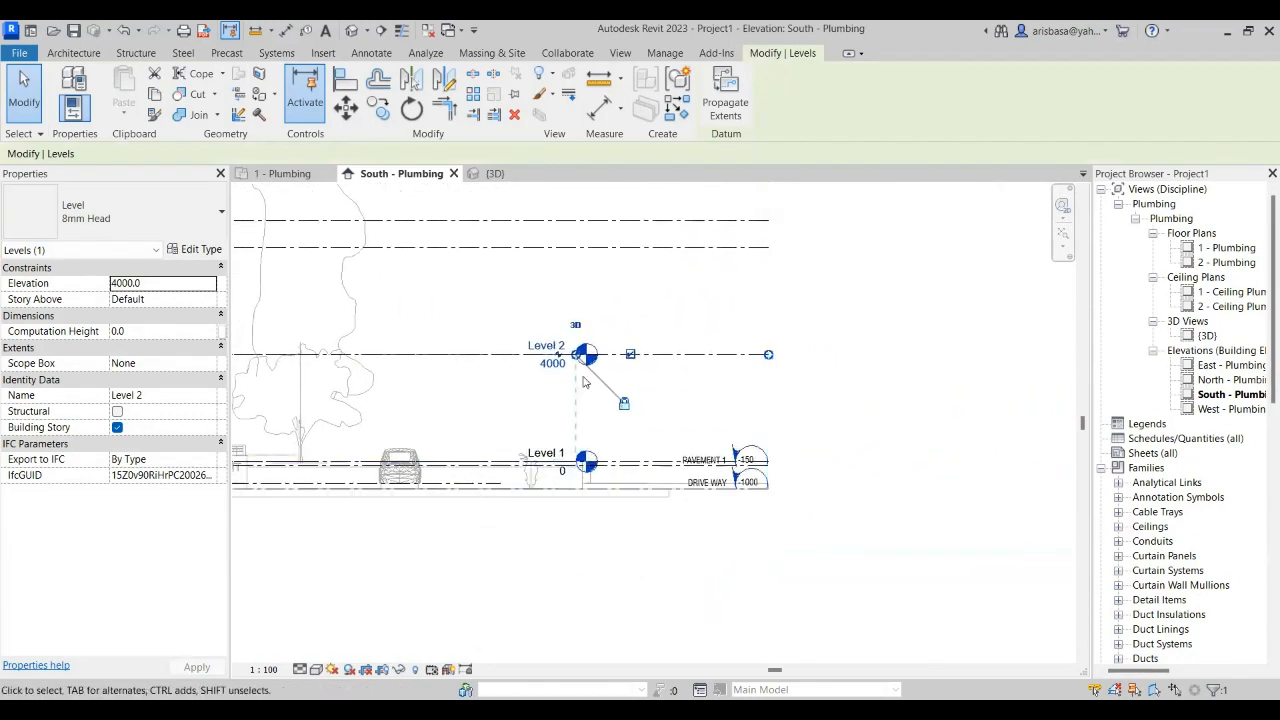
left_click_drag(577, 365, 923, 365)
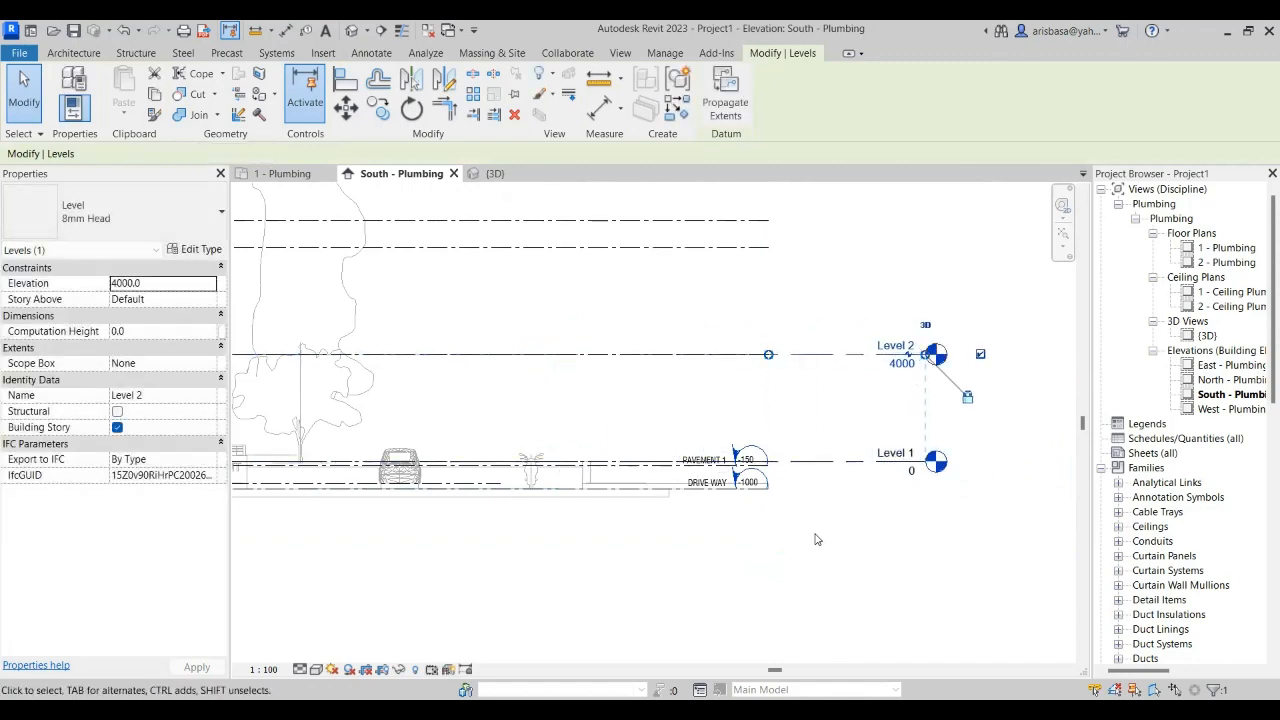
scroll(822, 538, "down", 2)
middle_click_drag(881, 517, 936, 490)
left_click(854, 521)
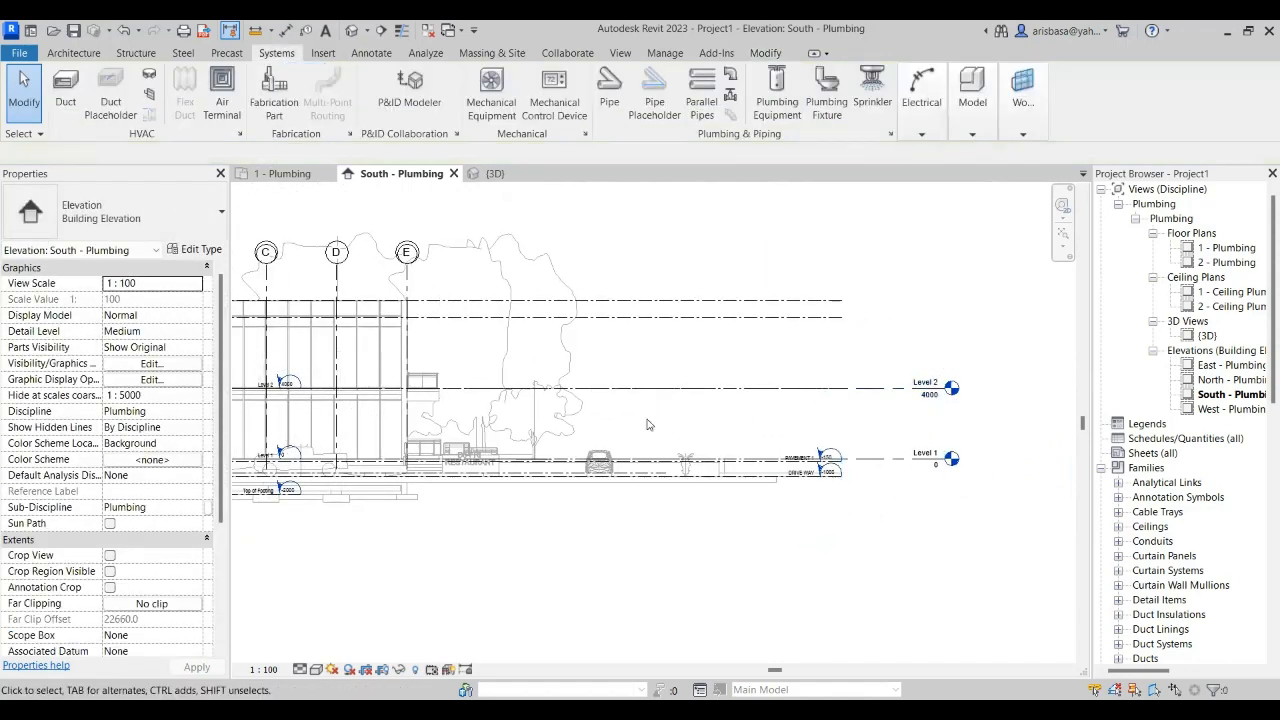
- Examine the water closet, urinal and sink within the linked building in the {3D} view
left_click(509, 177)
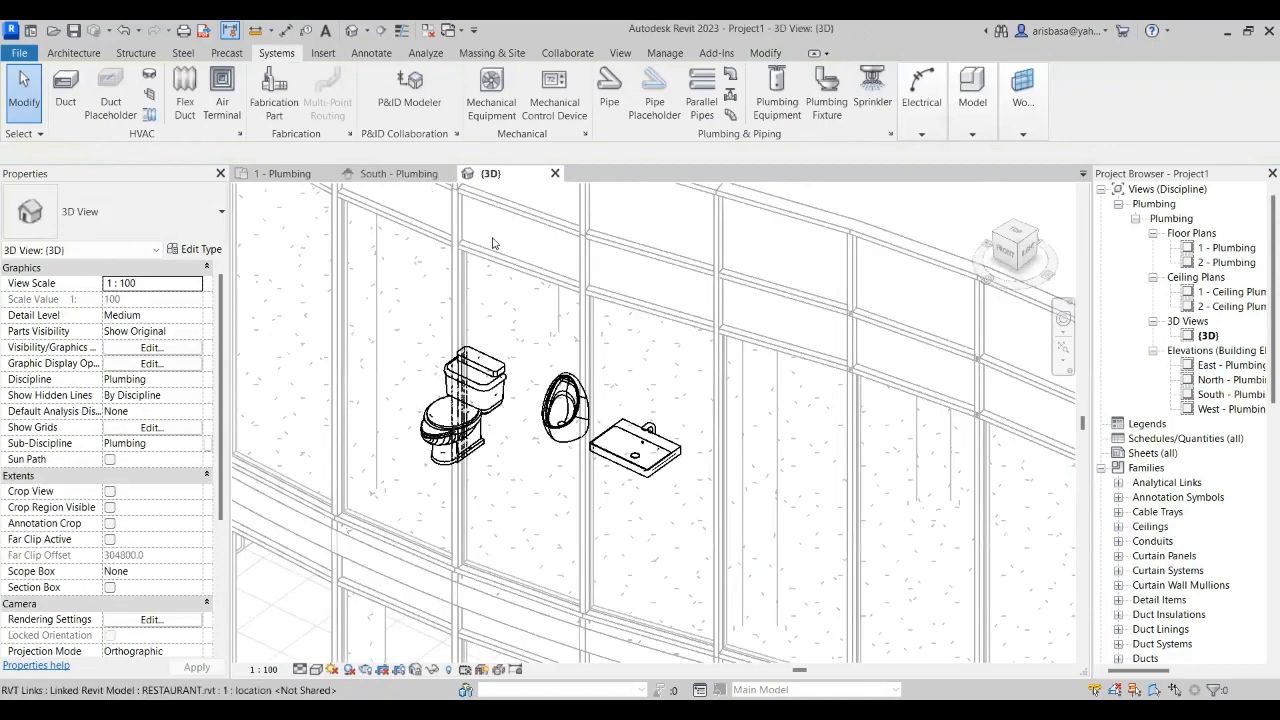
middle_click_drag(535, 515, 582, 519)
scroll(590, 512, "down", 4)
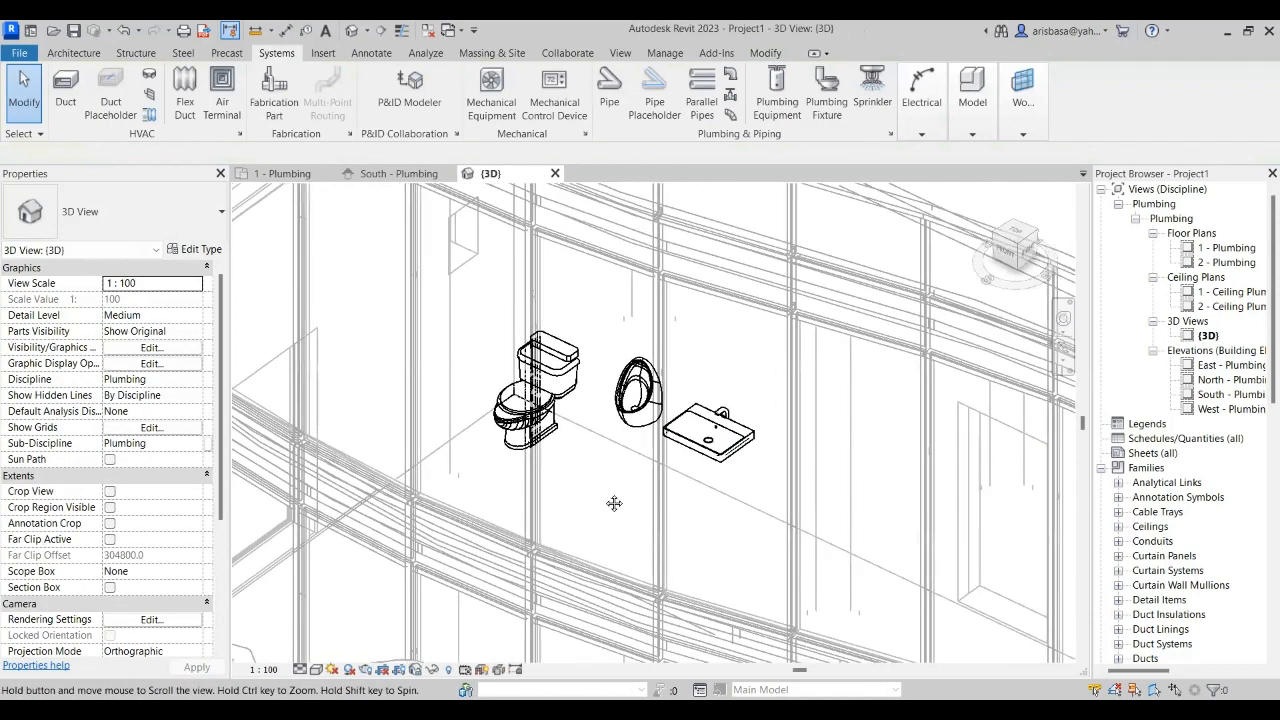
scroll(595, 510, "up", 2)
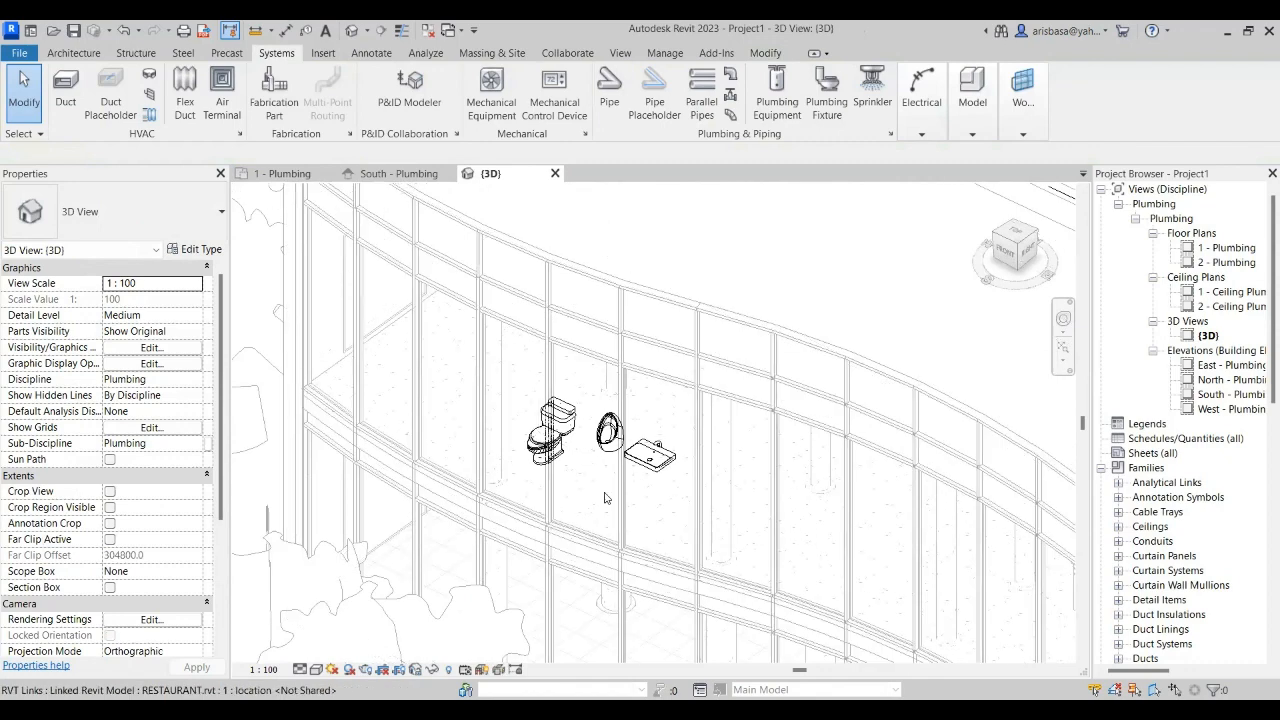
- With the 1 - Plumbing plan open, choose the M_Floor Drain - Round type 150 mm Strainer - 100 mm Drain for the restroom
left_click(290, 176)
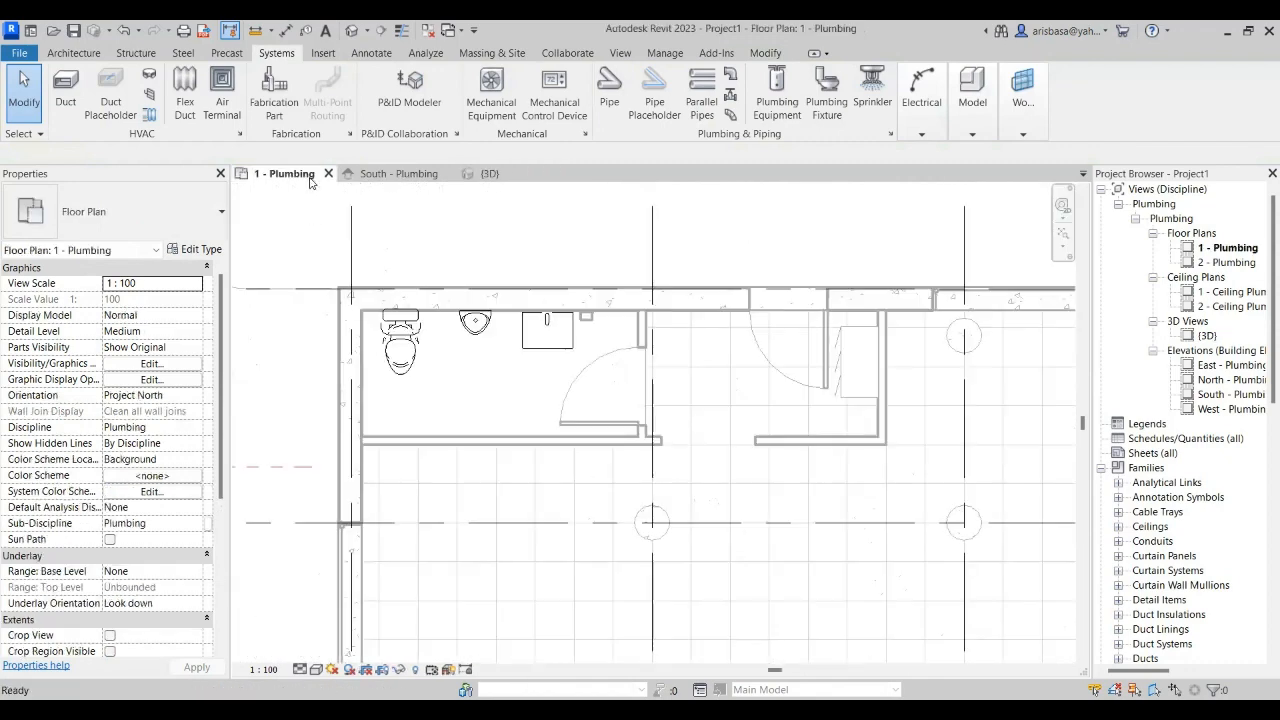
scroll(461, 347, "up", 3)
middle_click_drag(509, 408, 459, 418)
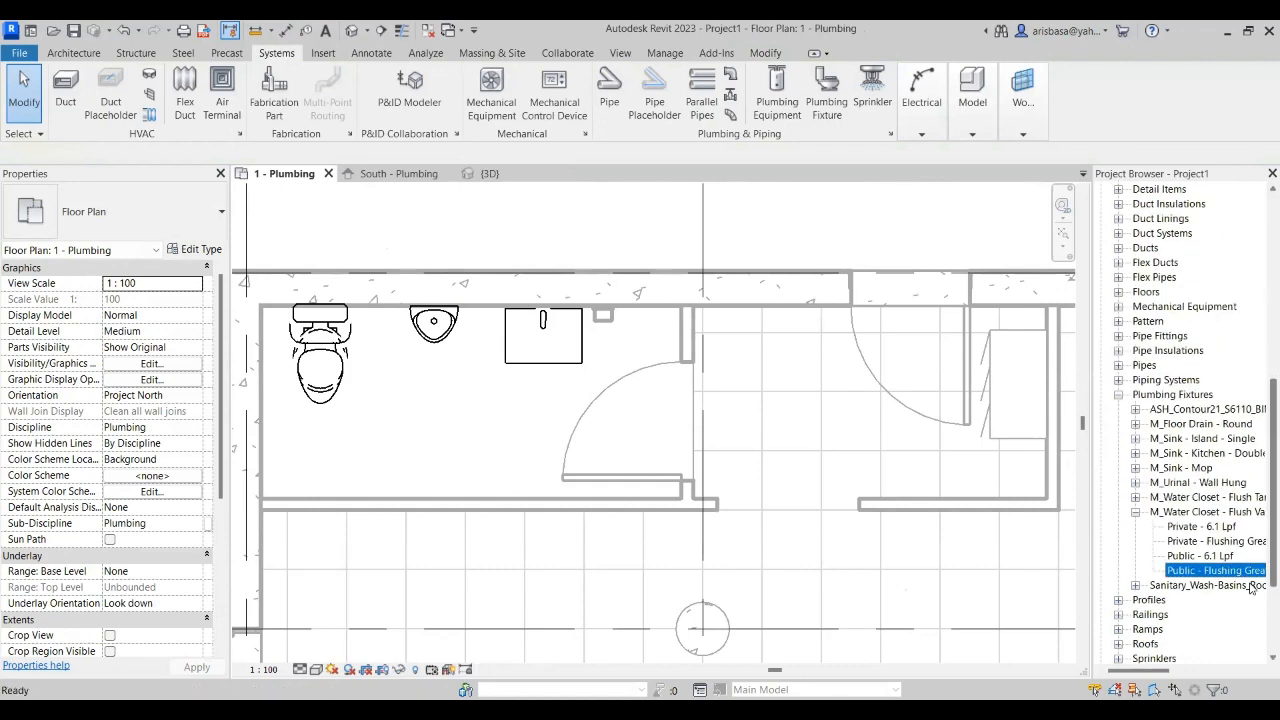
scroll(1250, 588, "down", 1)
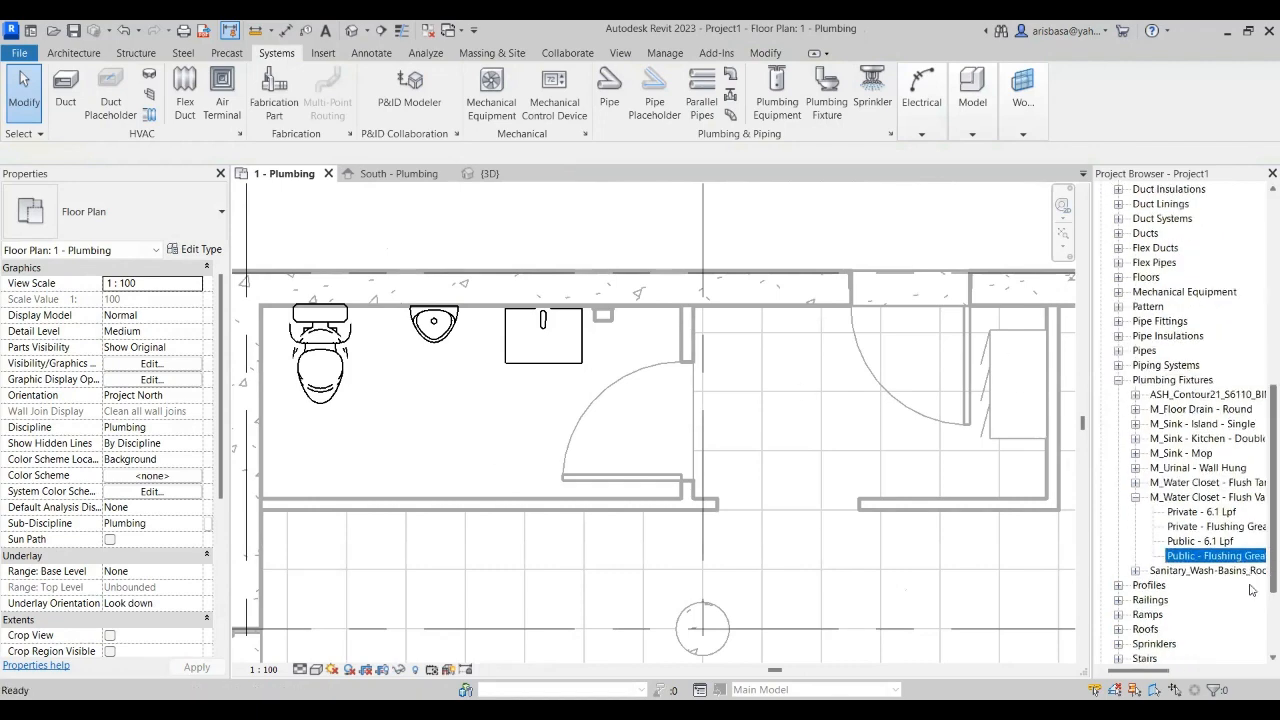
scroll(1251, 589, "down", 1)
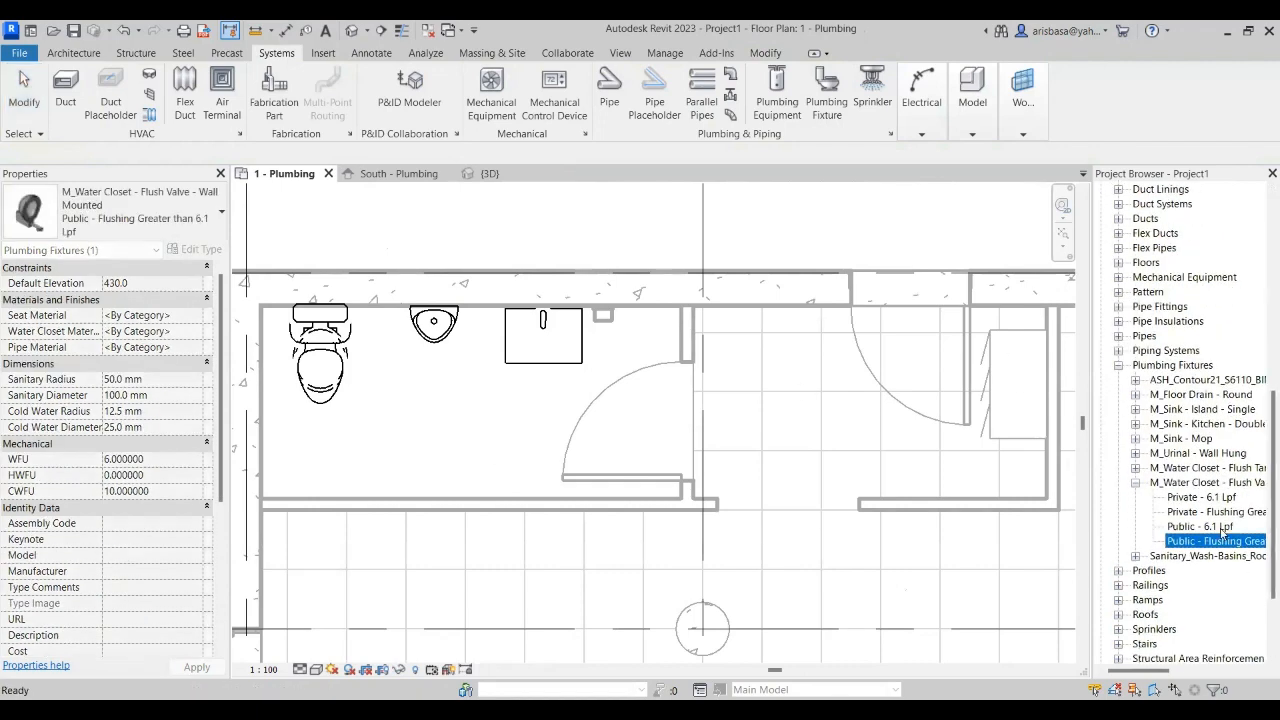
left_click(1135, 394)
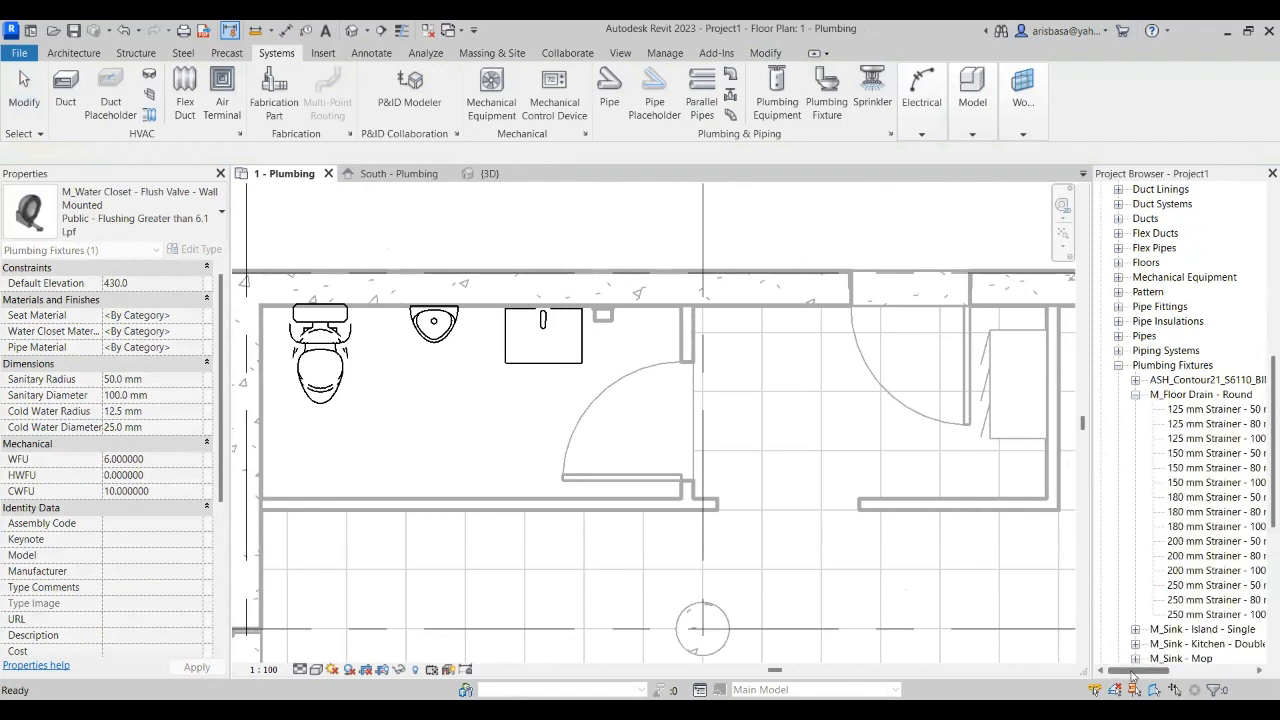
left_click_drag(1136, 671, 1154, 673)
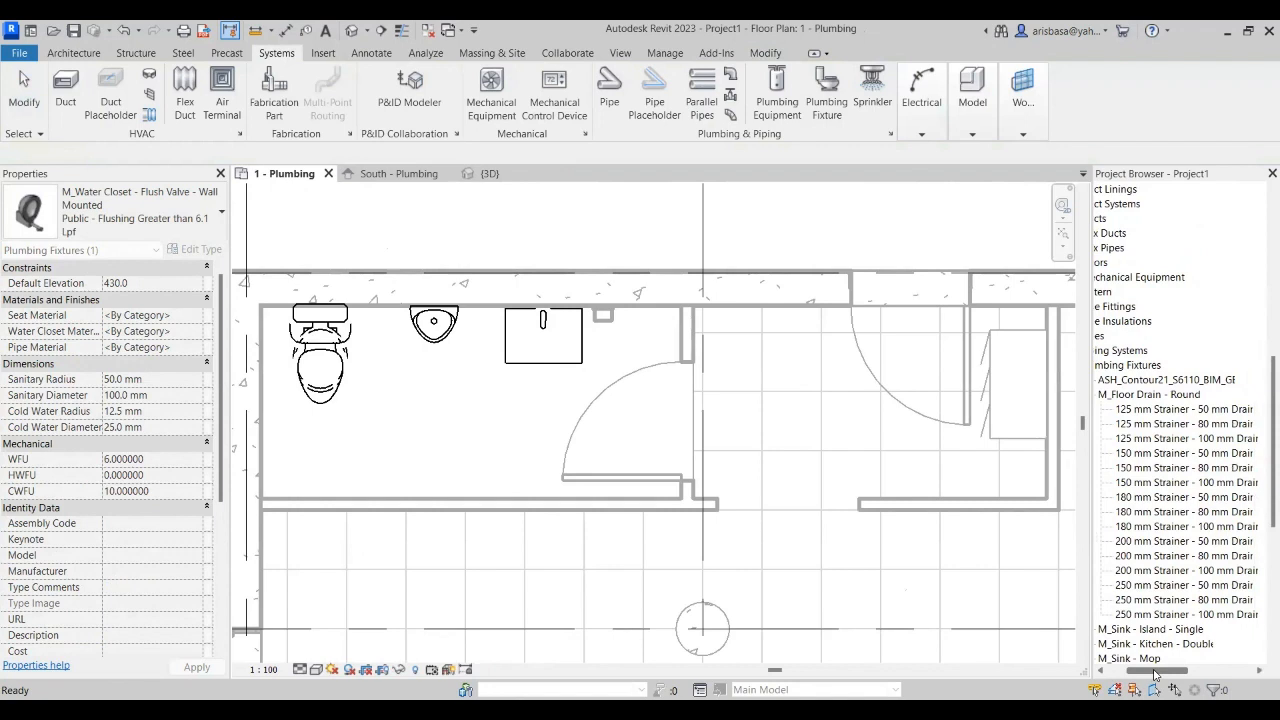
left_click(1196, 484)
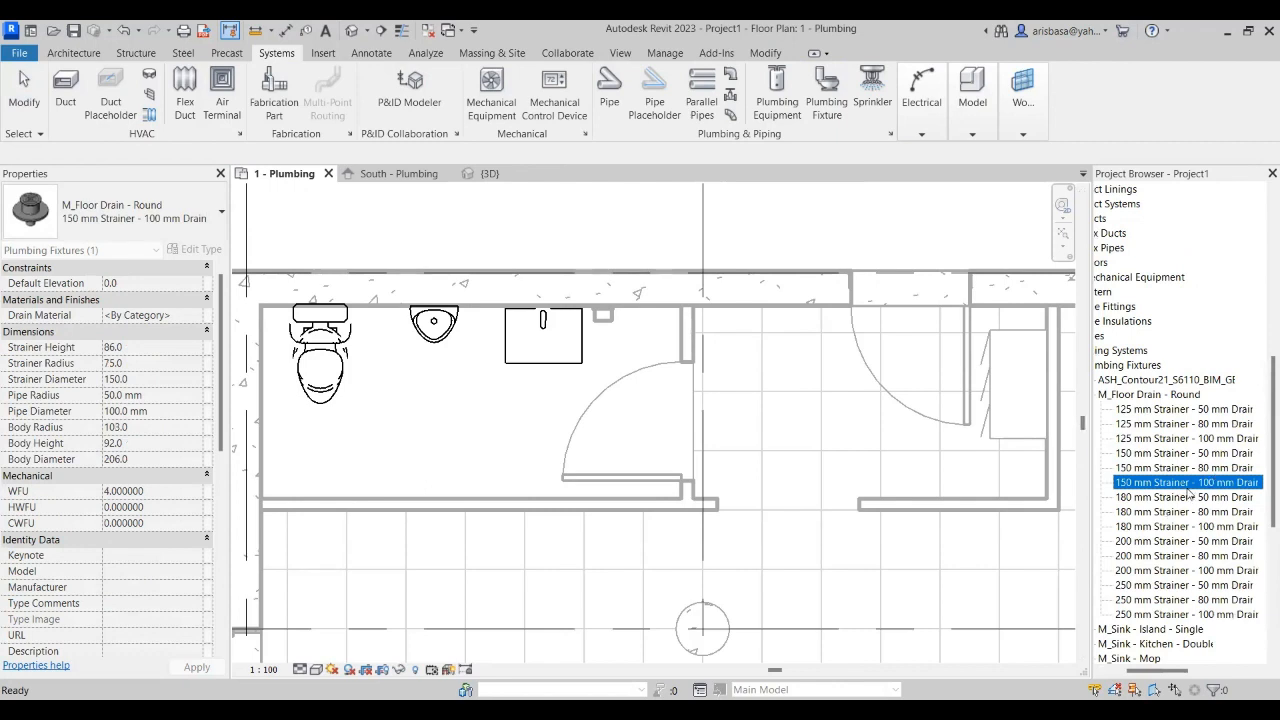
- Place one floor drain on the Level 1 work plane in the restroom, below the gap between urinal and sink in plan, and end placement
left_click_drag(1186, 482, 471, 403)
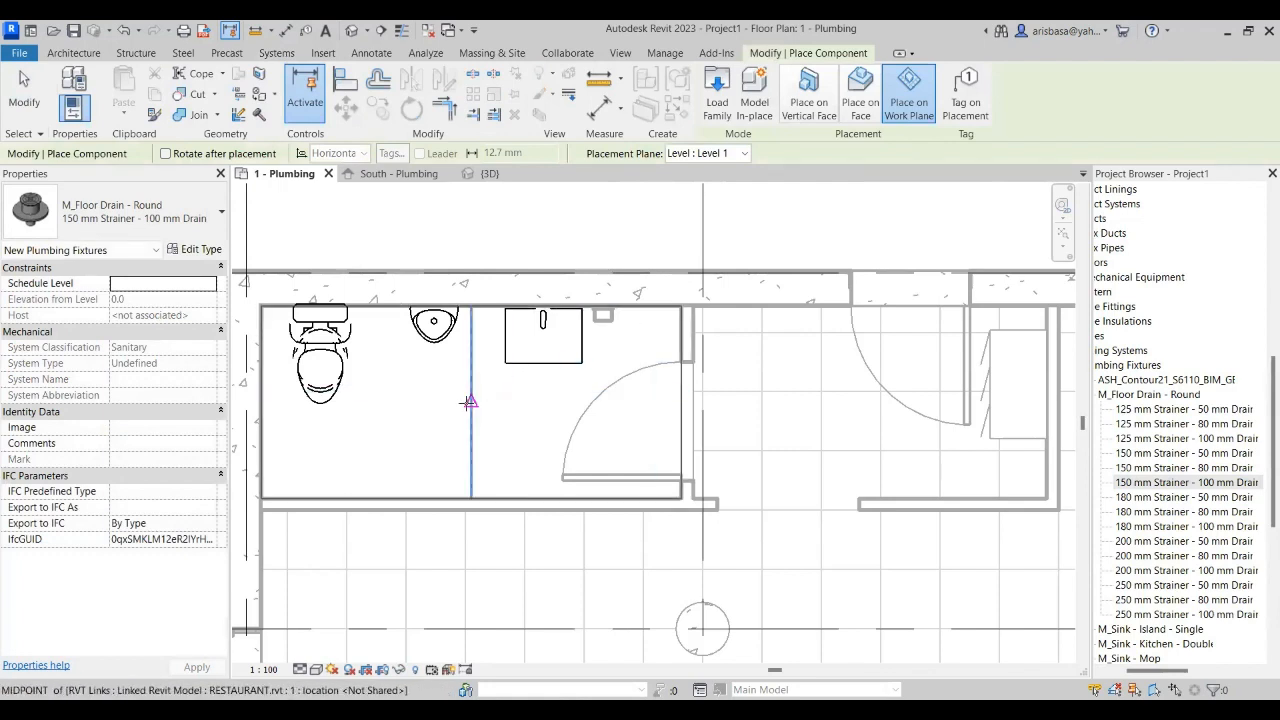
left_click(528, 430)
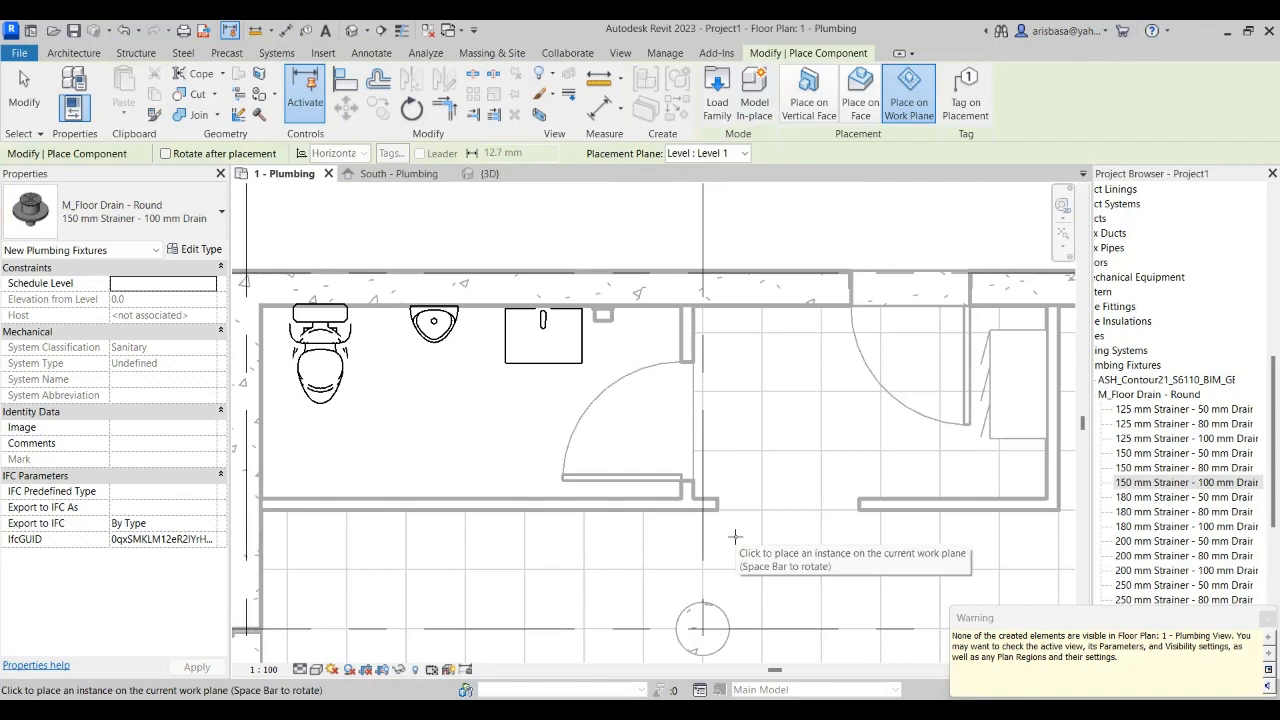
scroll(735, 537, "down", 3)
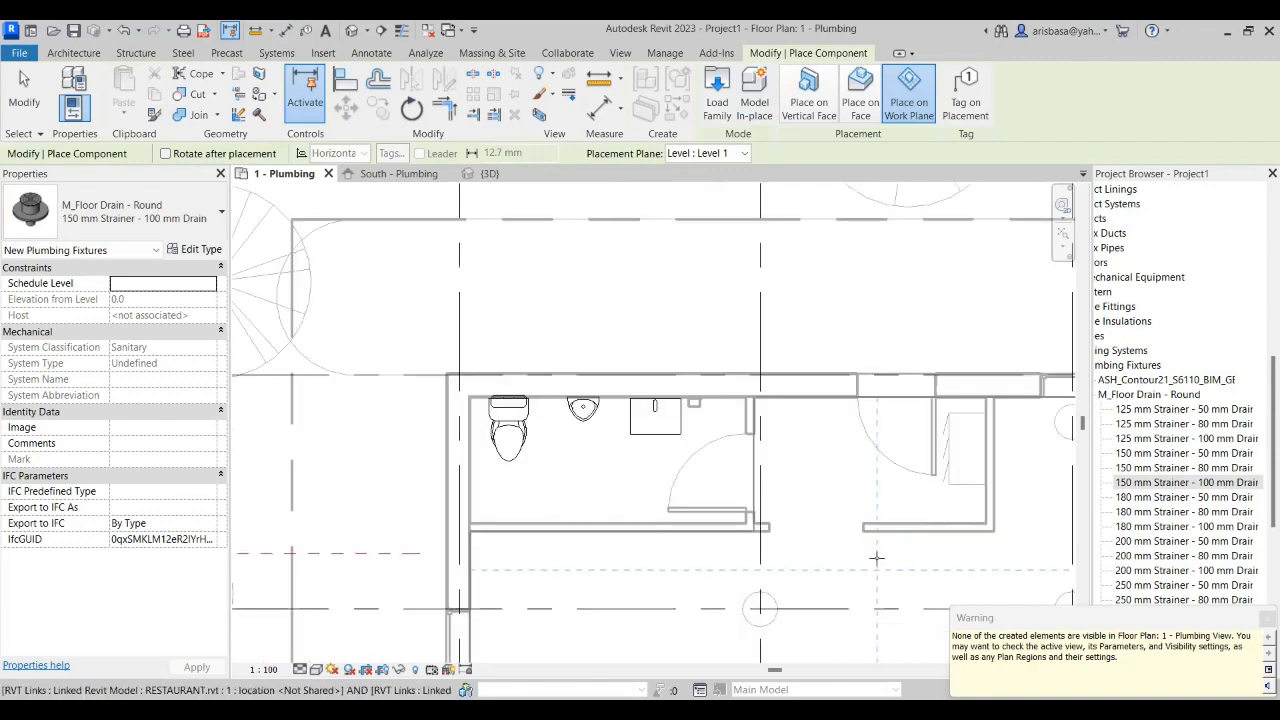
middle_click_drag(735, 537, 382, 414)
scroll(590, 390, "down", 2)
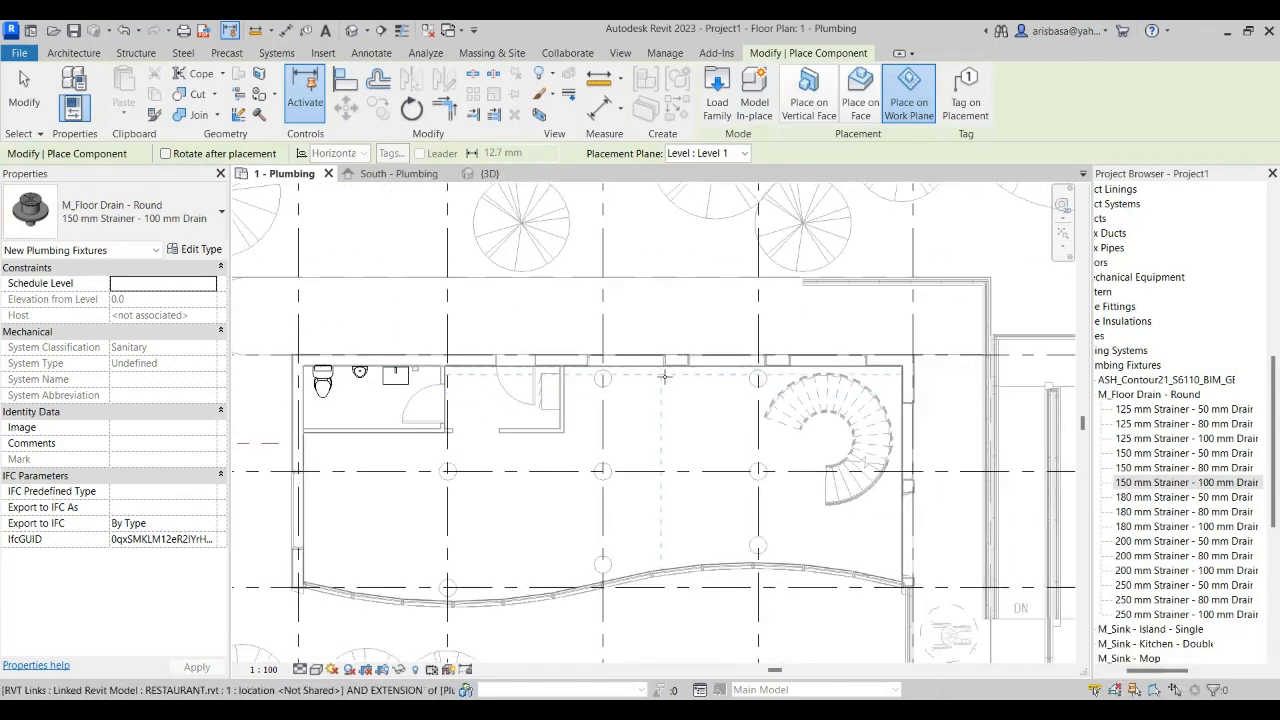
middle_click_drag(661, 422, 646, 366)
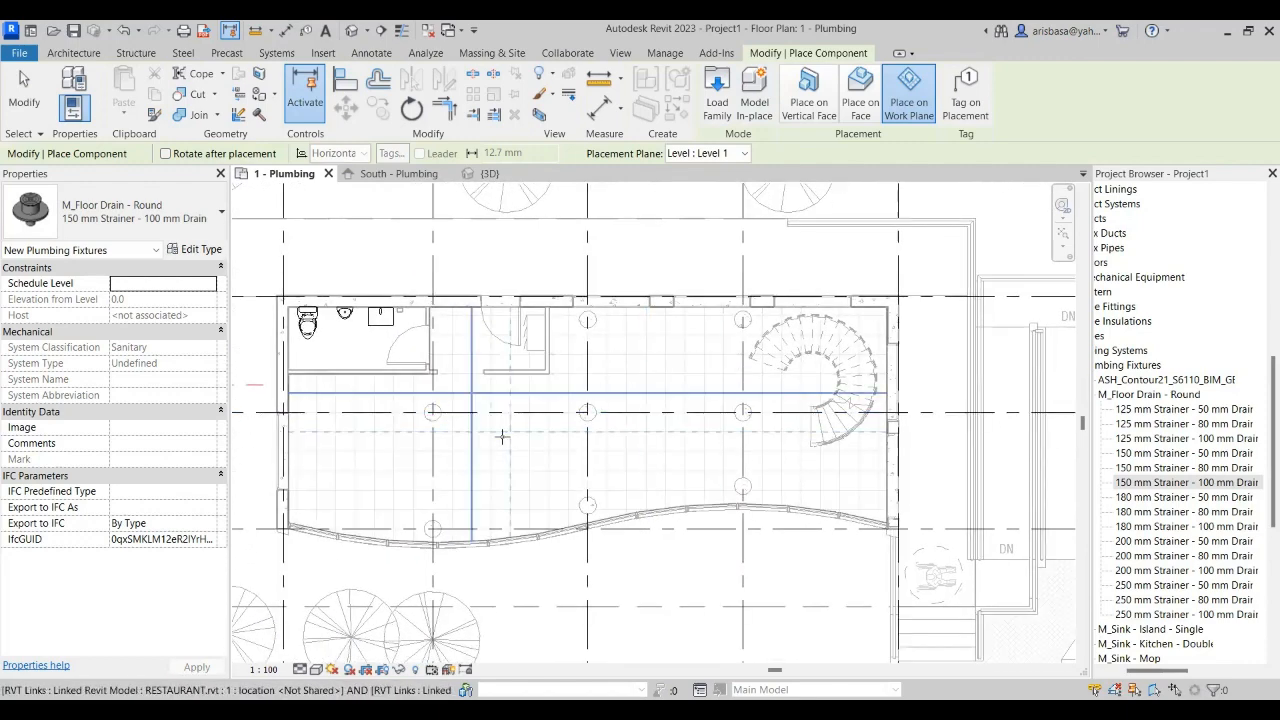
key("Escape")
key("Escape")
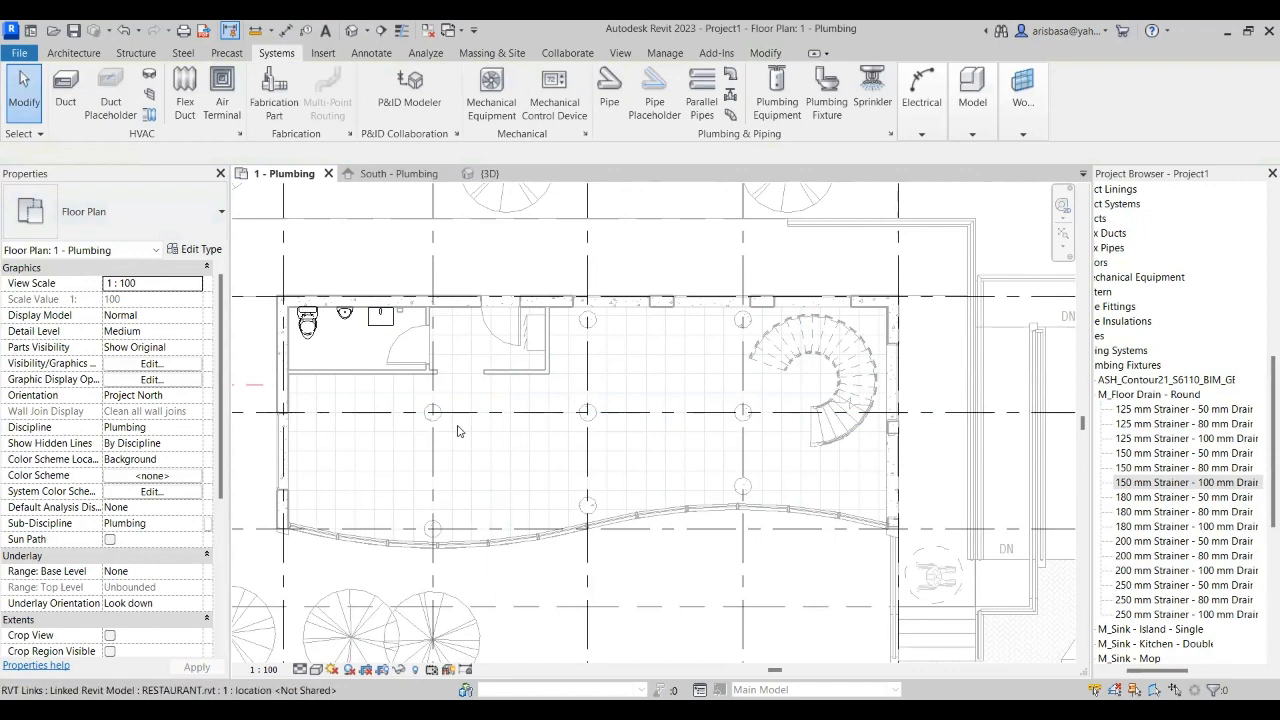
- Set the underlay's base level to Level 1 for the 1 - Plumbing floor plan
scroll(103, 469, "down", 3)
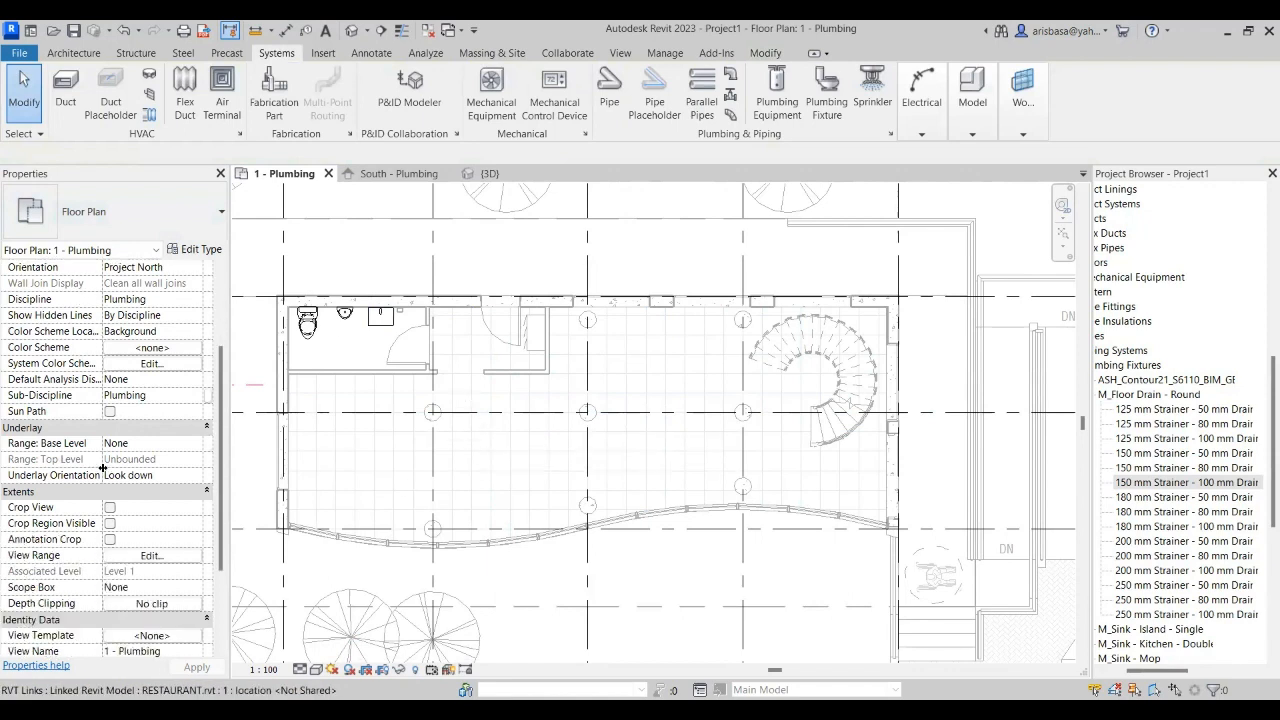
scroll(103, 467, "down", 3)
scroll(112, 450, "up", 2)
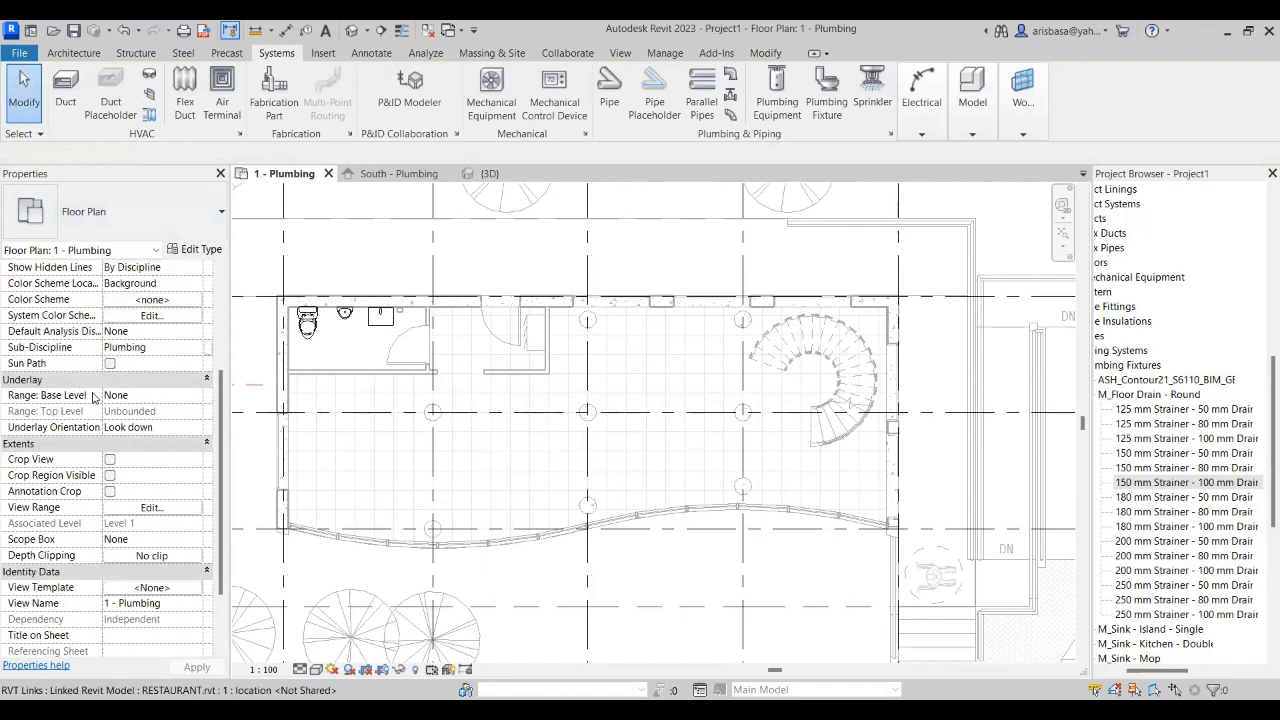
left_click(193, 402)
left_click(197, 398)
left_click(135, 418)
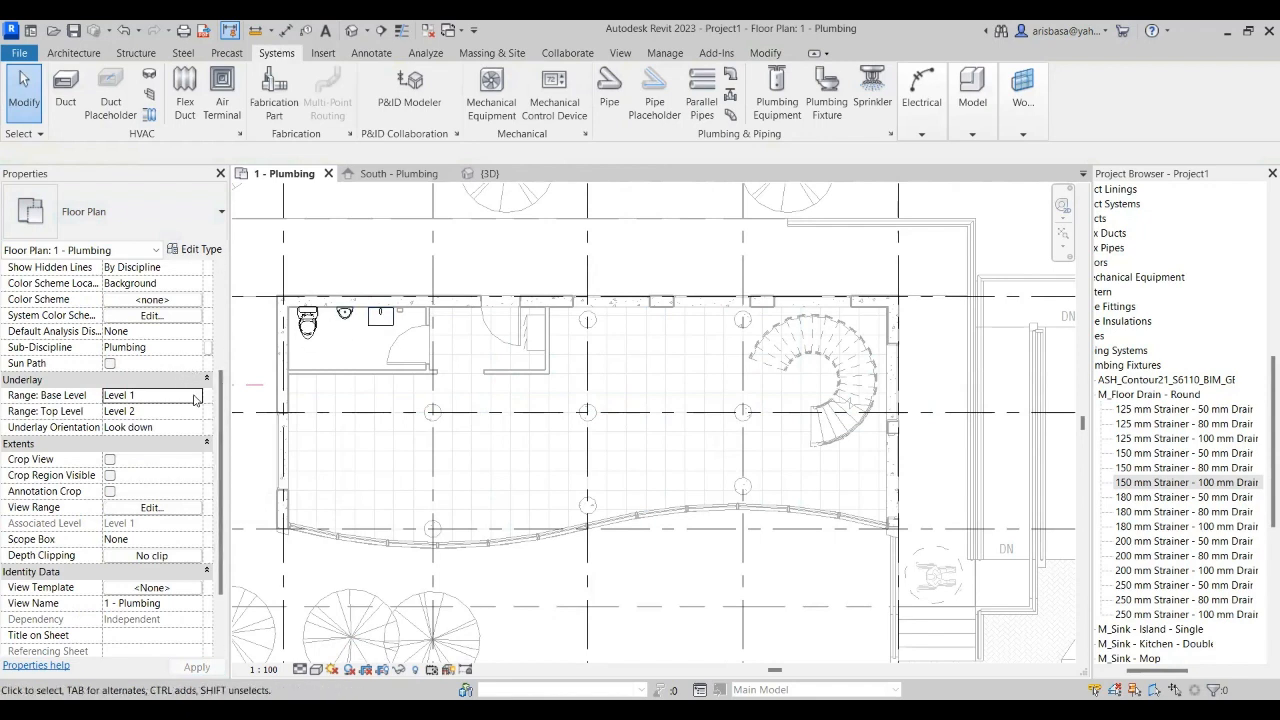
- In the floor plan's View Range, set the Bottom offset to -100 and try to apply it
scroll(151, 455, "down", 2)
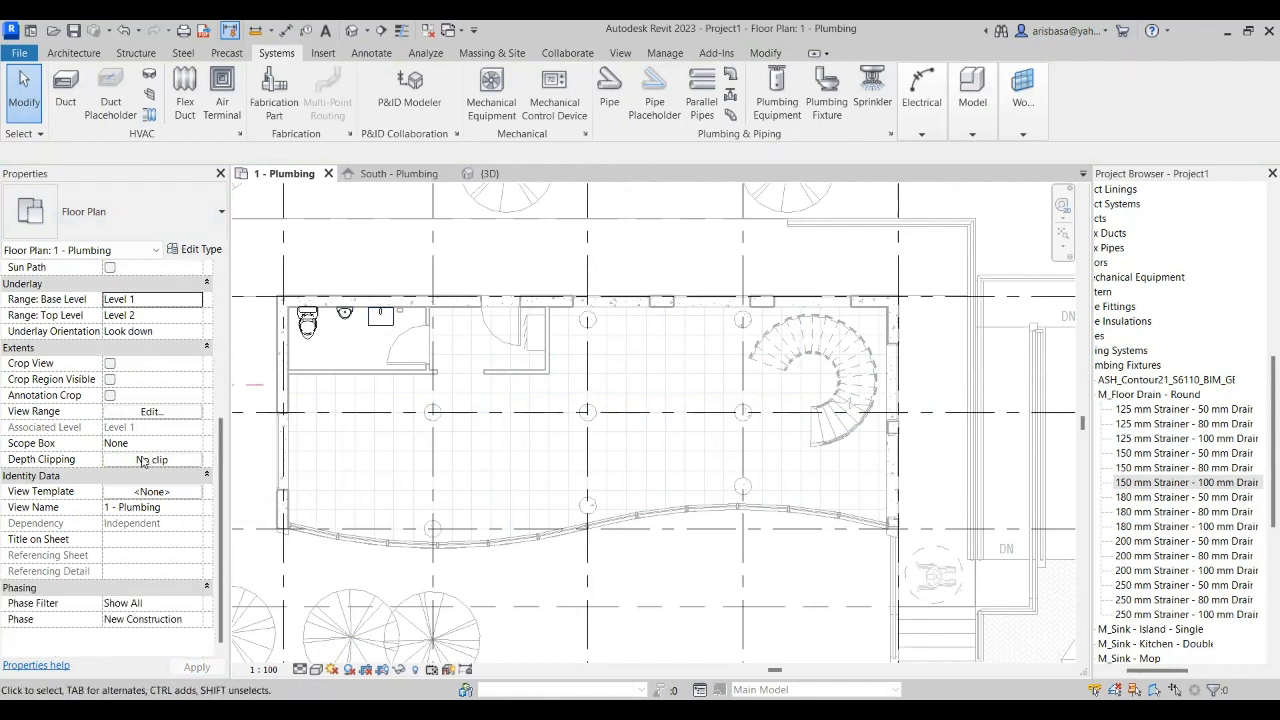
left_click(155, 413)
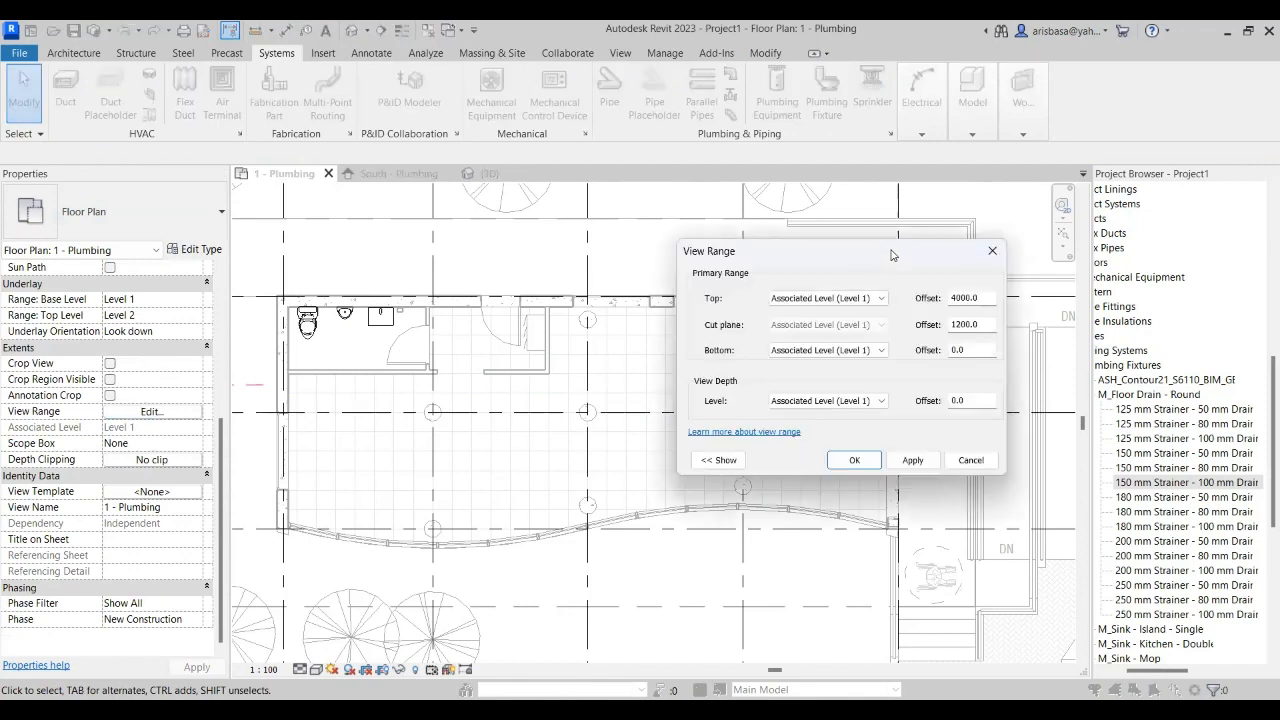
left_click_drag(800, 251, 1001, 248)
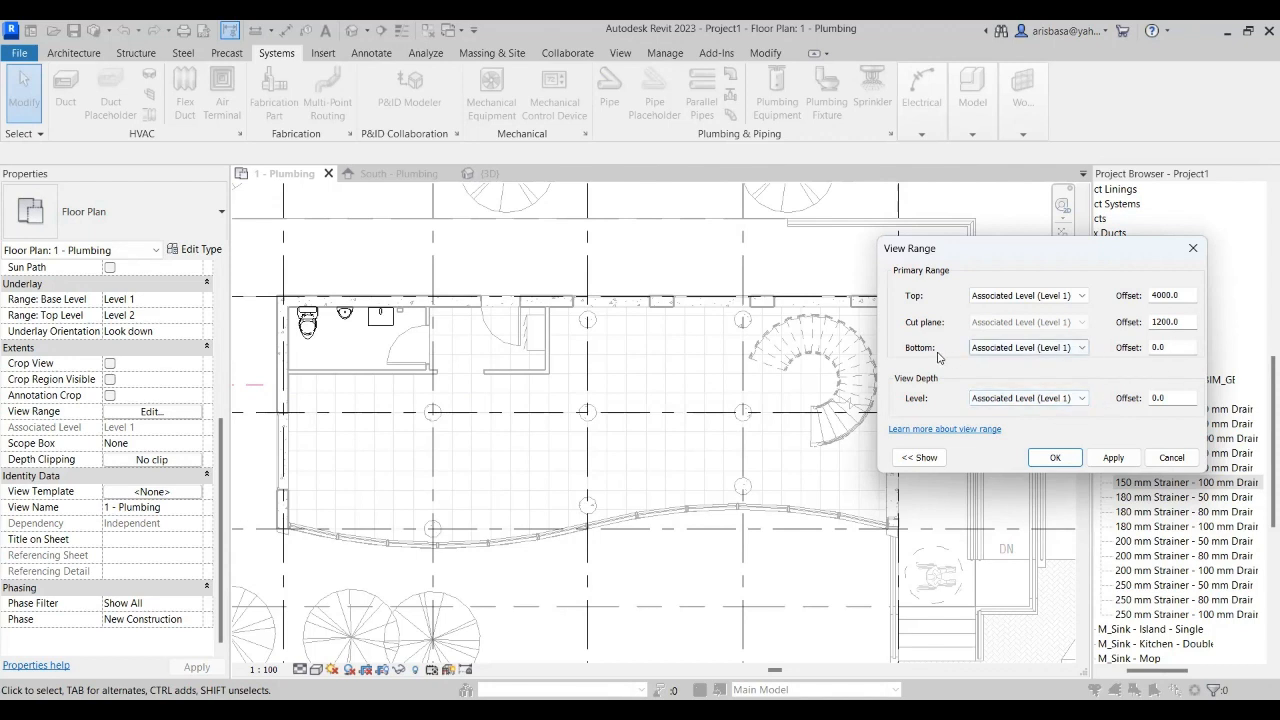
left_click_drag(1172, 347, 1124, 346)
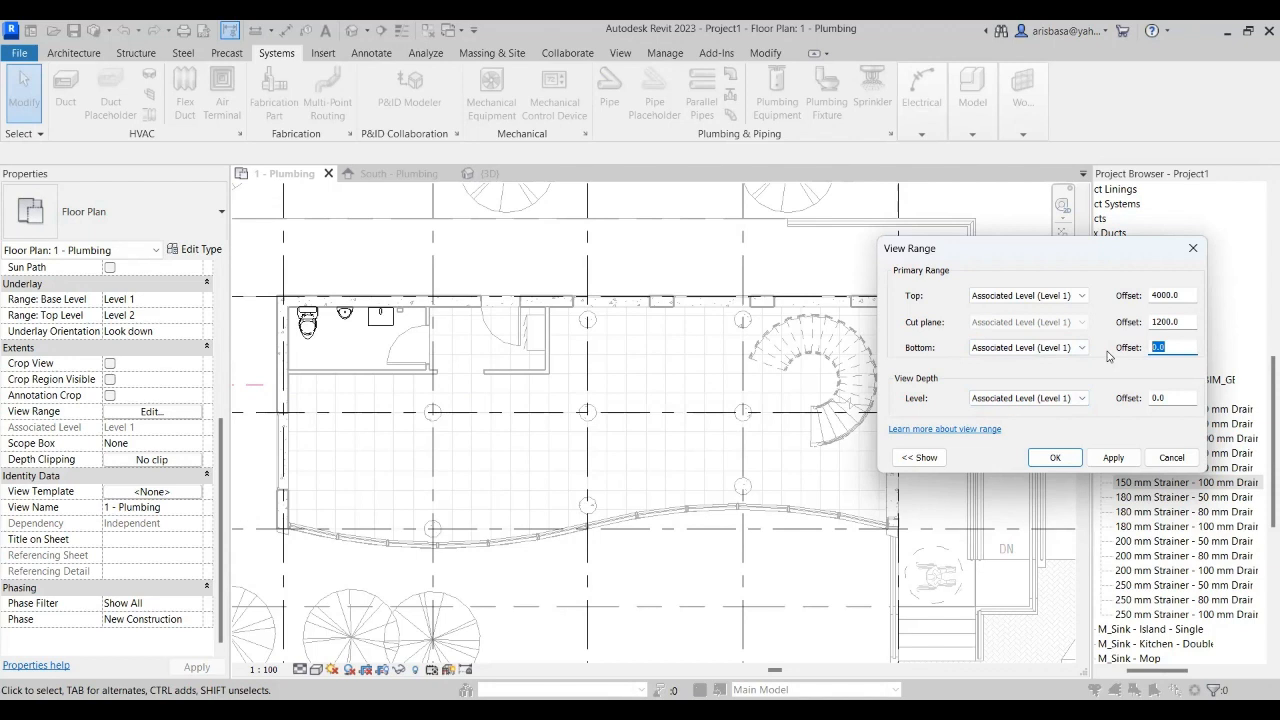
type("-1")
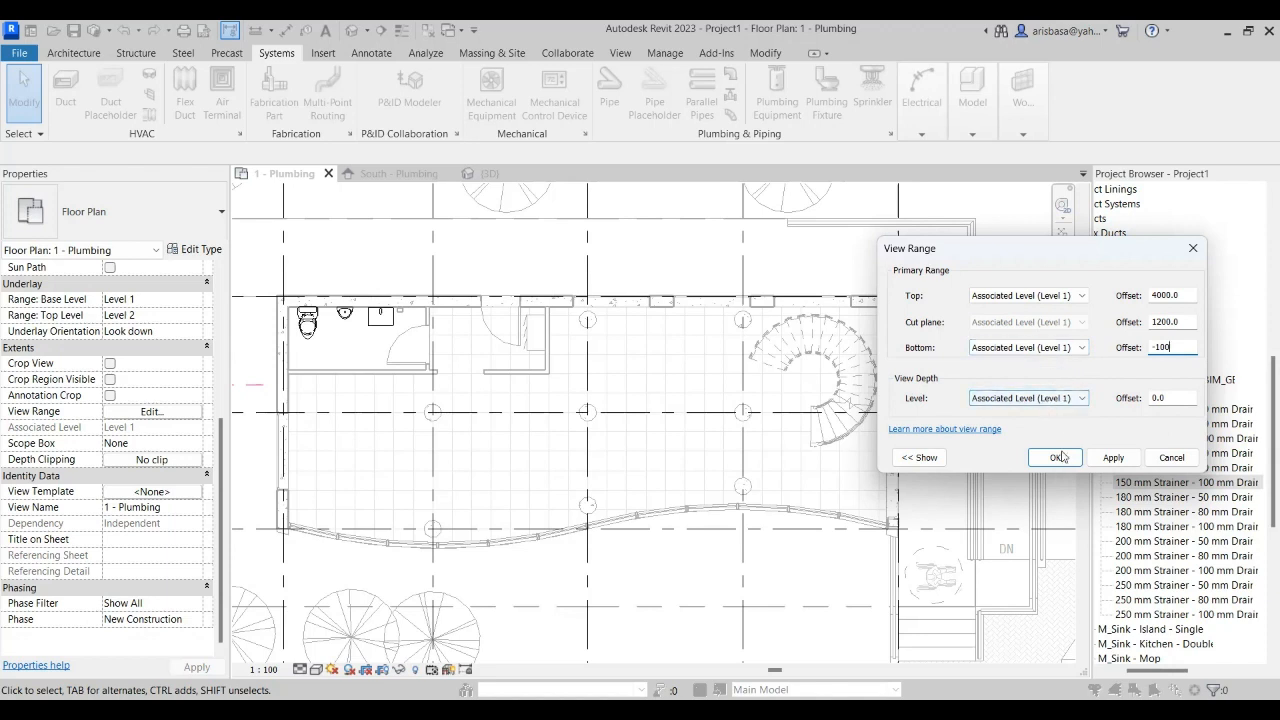
left_click(1110, 457)
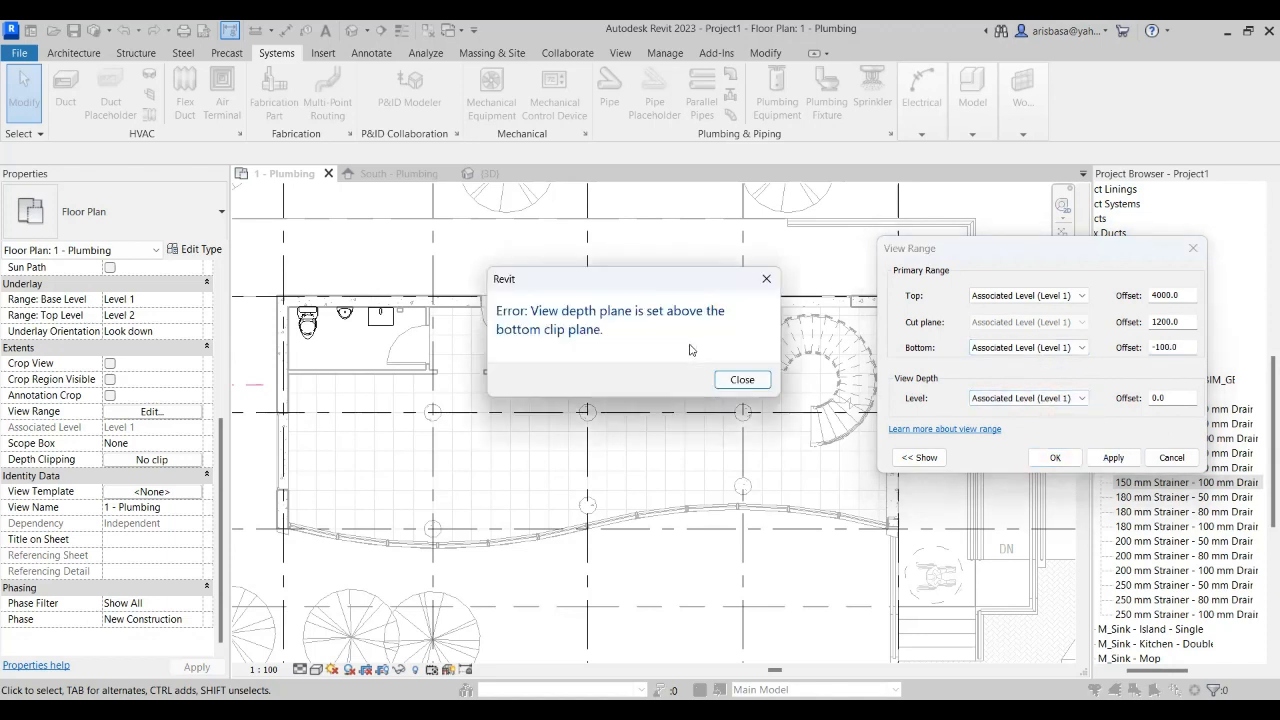
left_click(765, 279)
- Copy the -100.0 Bottom offset into the View Depth offset and apply the view range
left_click_drag(1189, 347, 1146, 350)
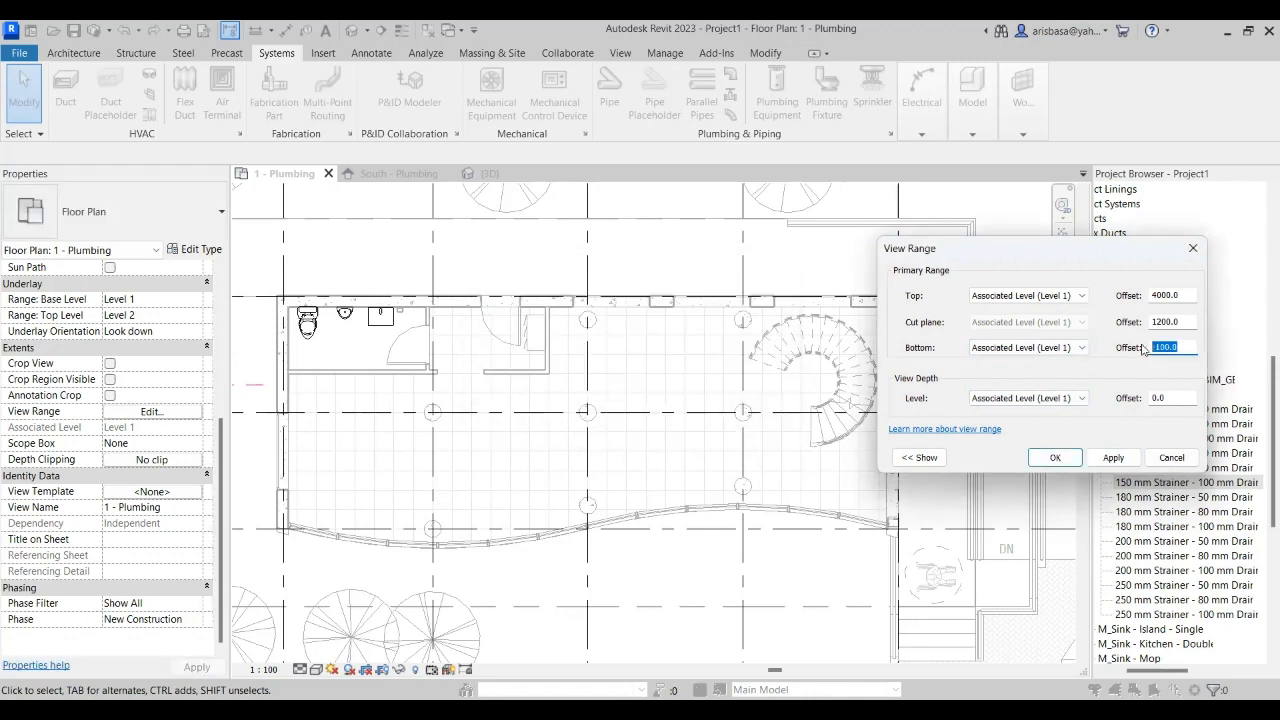
right_click(1161, 345)
left_click(1103, 396)
double_click(1167, 399)
right_click(1166, 400)
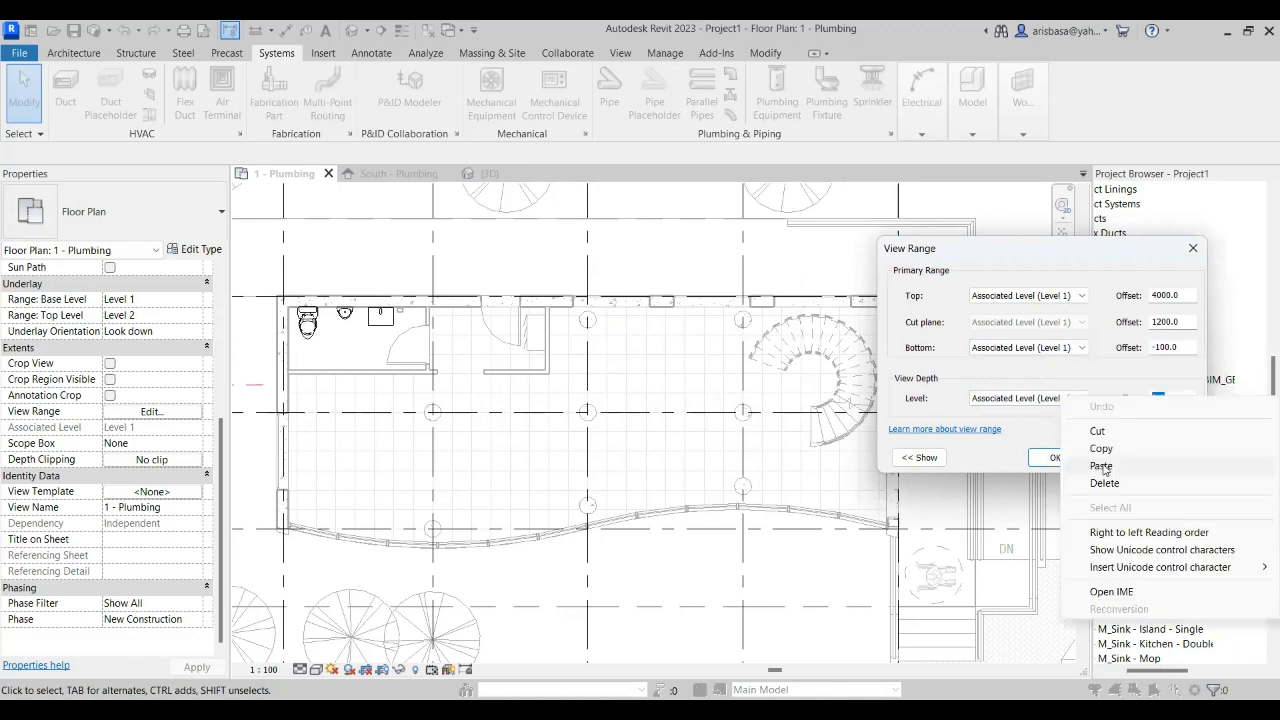
left_click(1100, 458)
left_click(1113, 457)
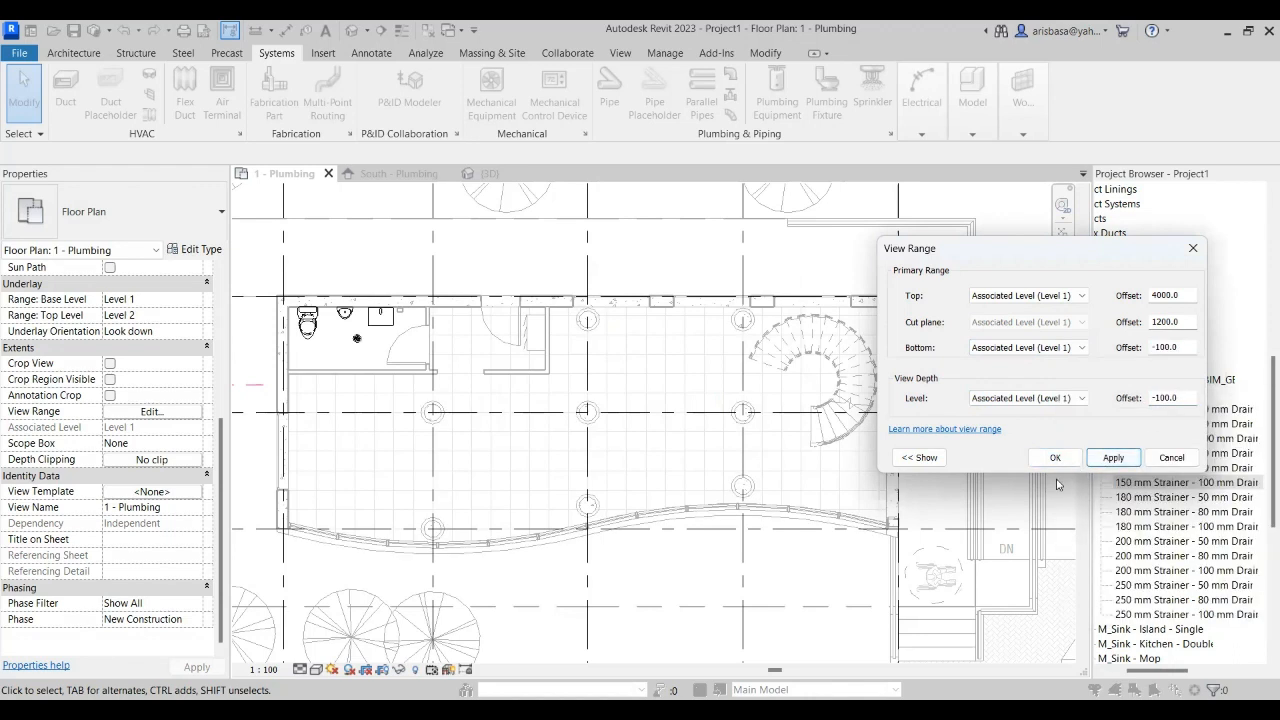
left_click(1055, 457)
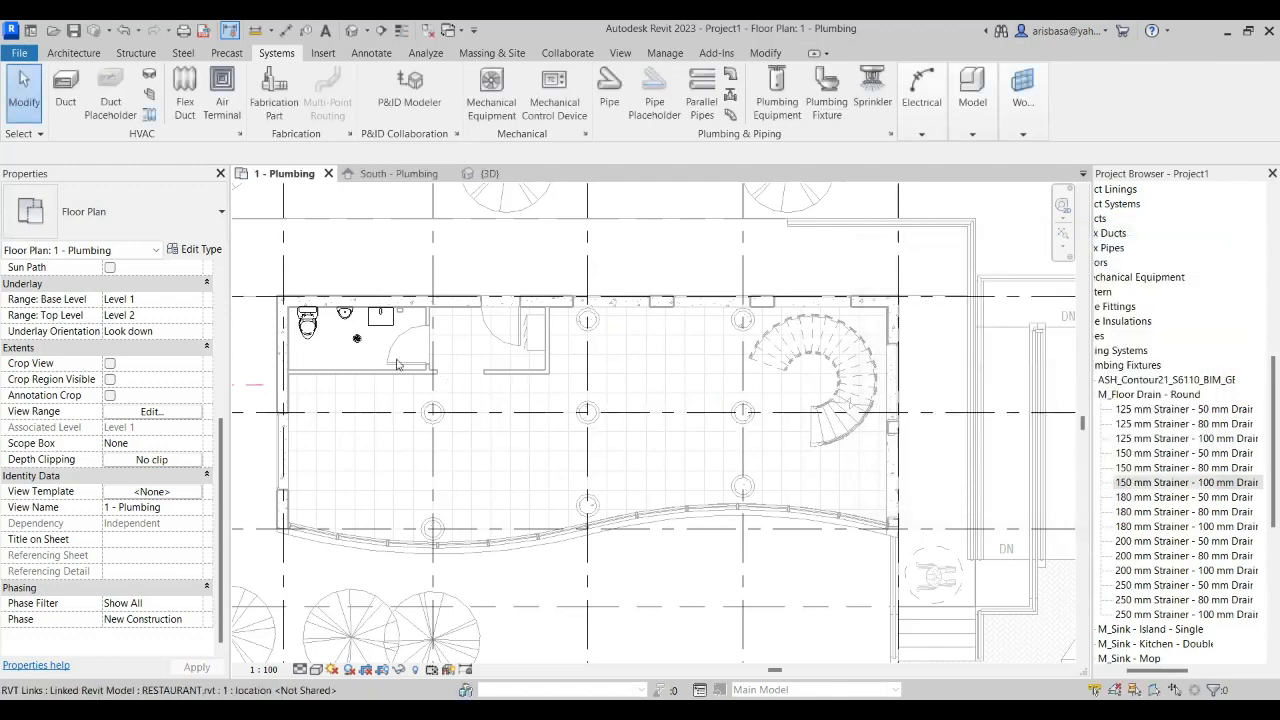
- Move the restroom floor drain to the gap between the water closet and the urinal
scroll(397, 365, "up", 8)
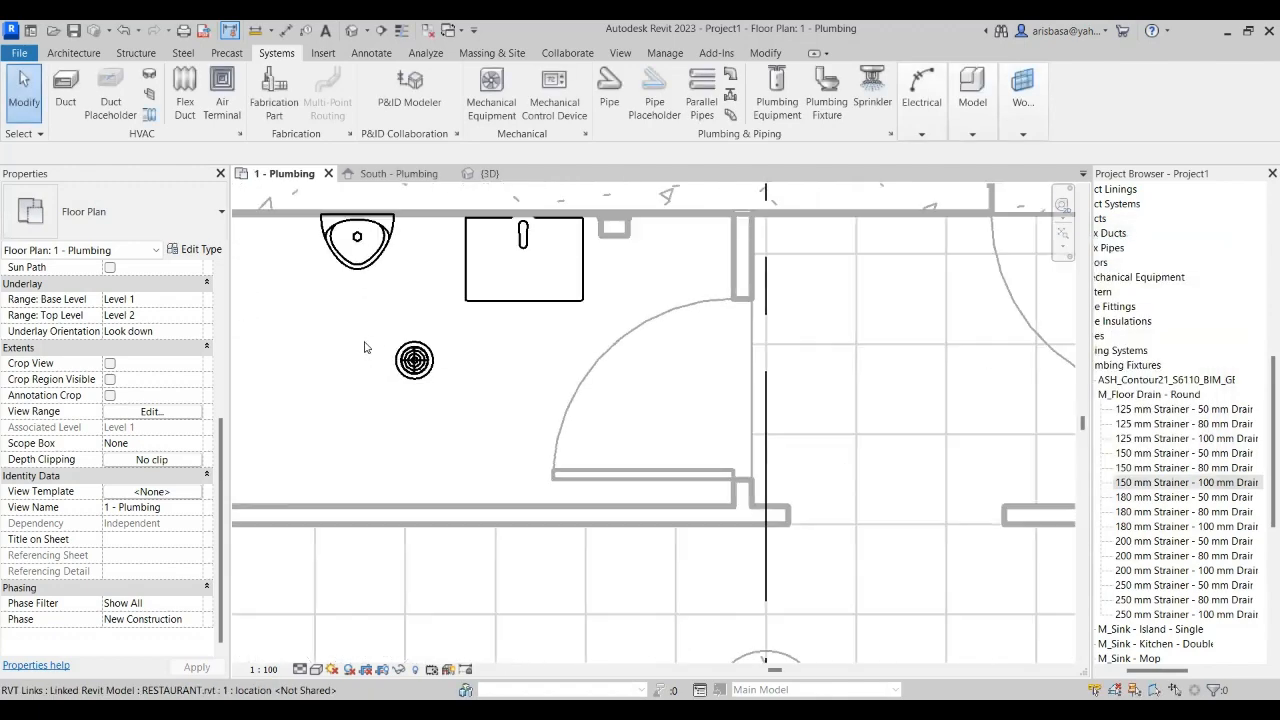
scroll(369, 347, "up", 2)
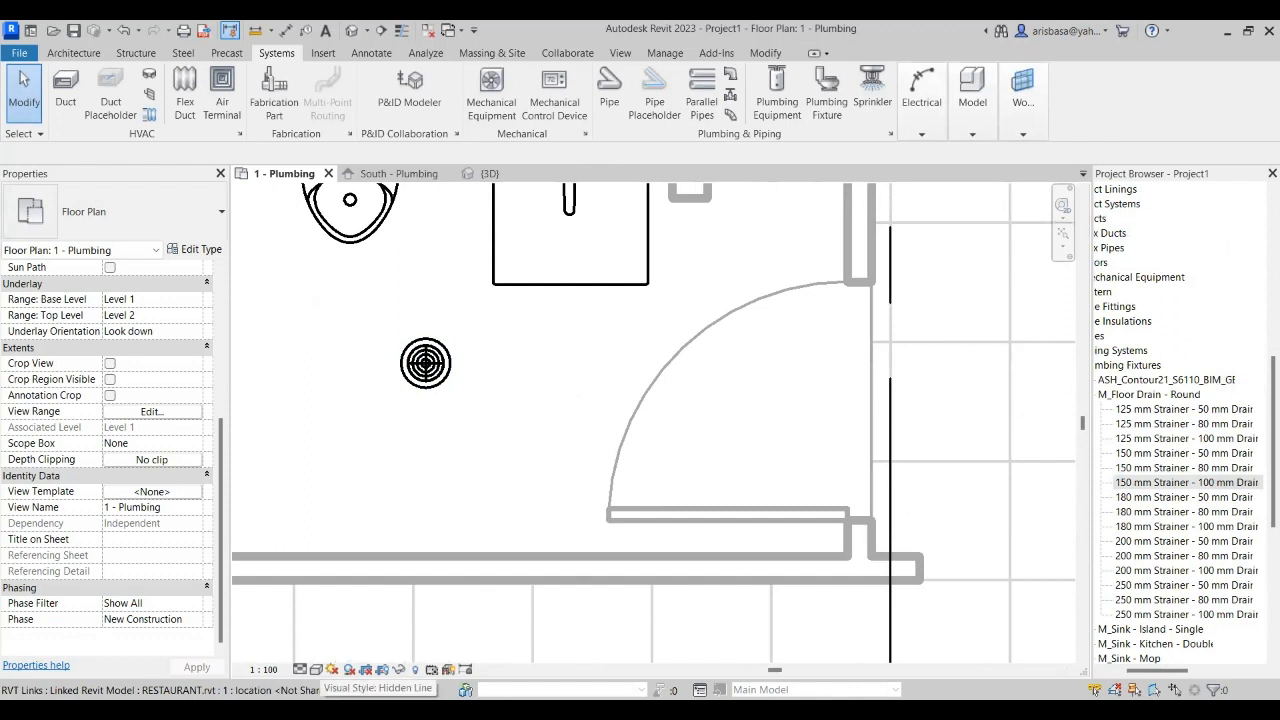
left_click(445, 368)
scroll(430, 365, "down", 2)
middle_click_drag(430, 365, 596, 420)
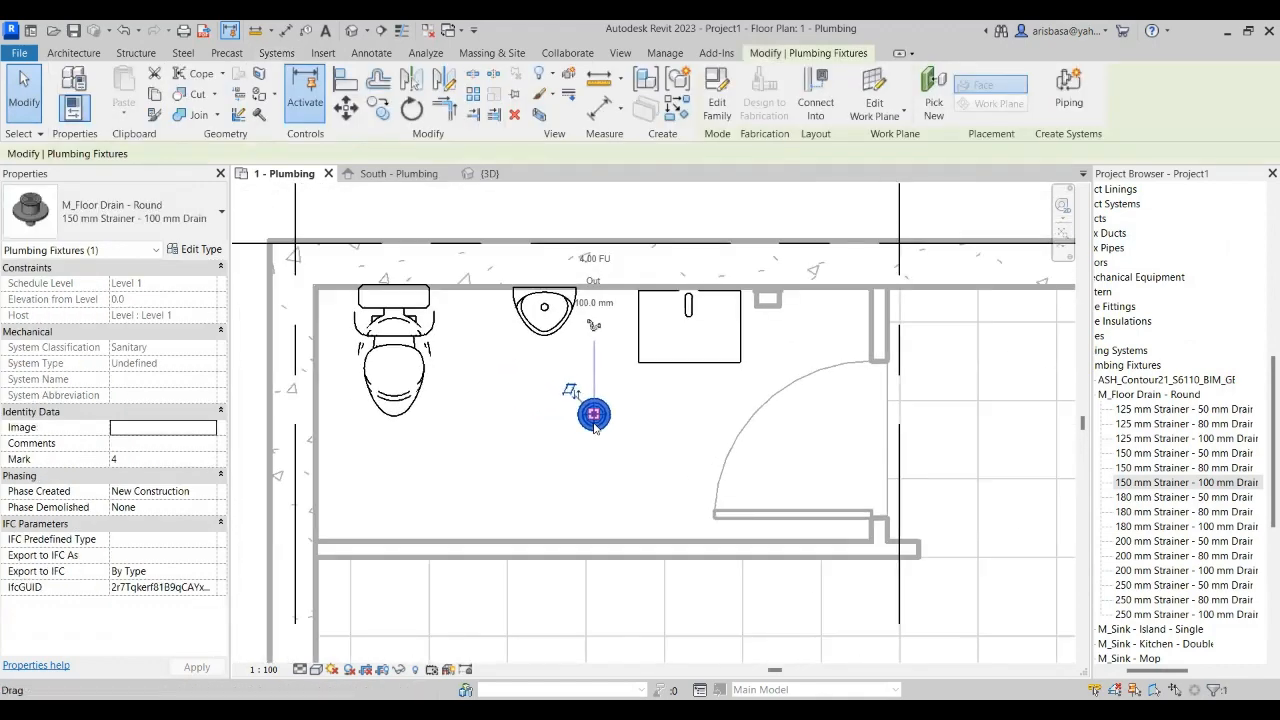
left_click_drag(596, 436, 478, 367)
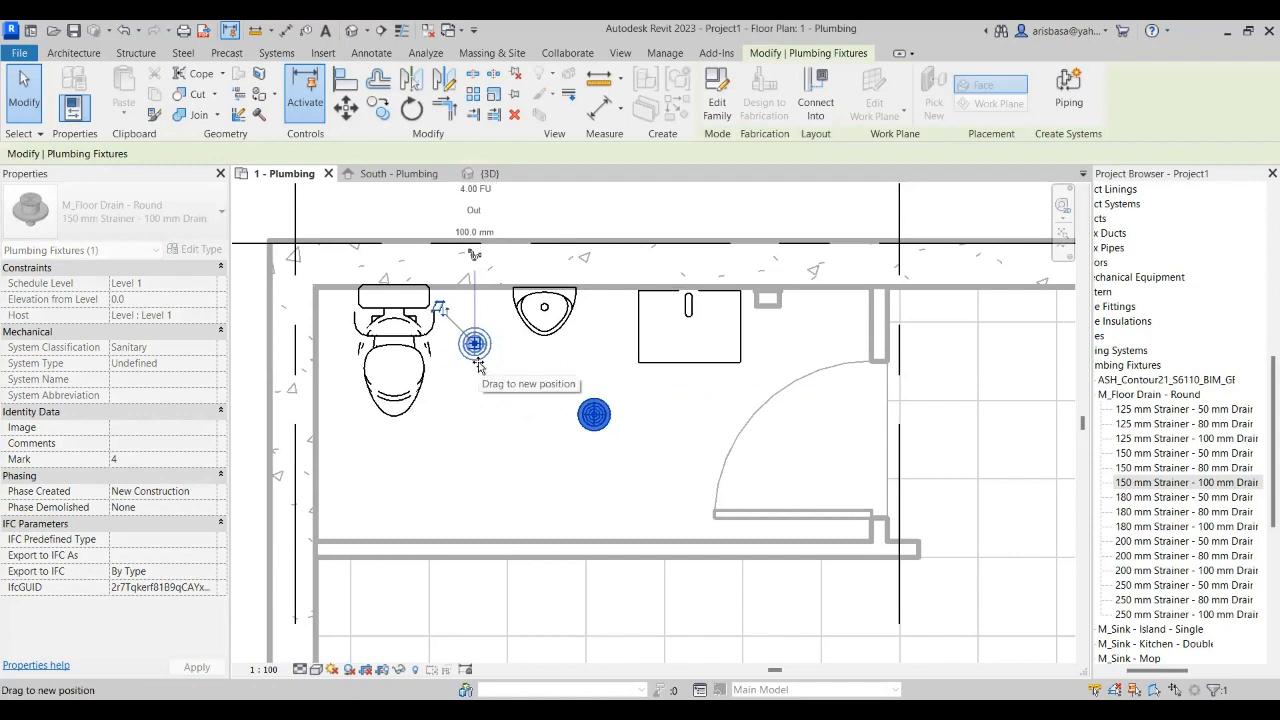
left_click_drag(478, 367, 478, 367)
scroll(487, 416, "down", 2)
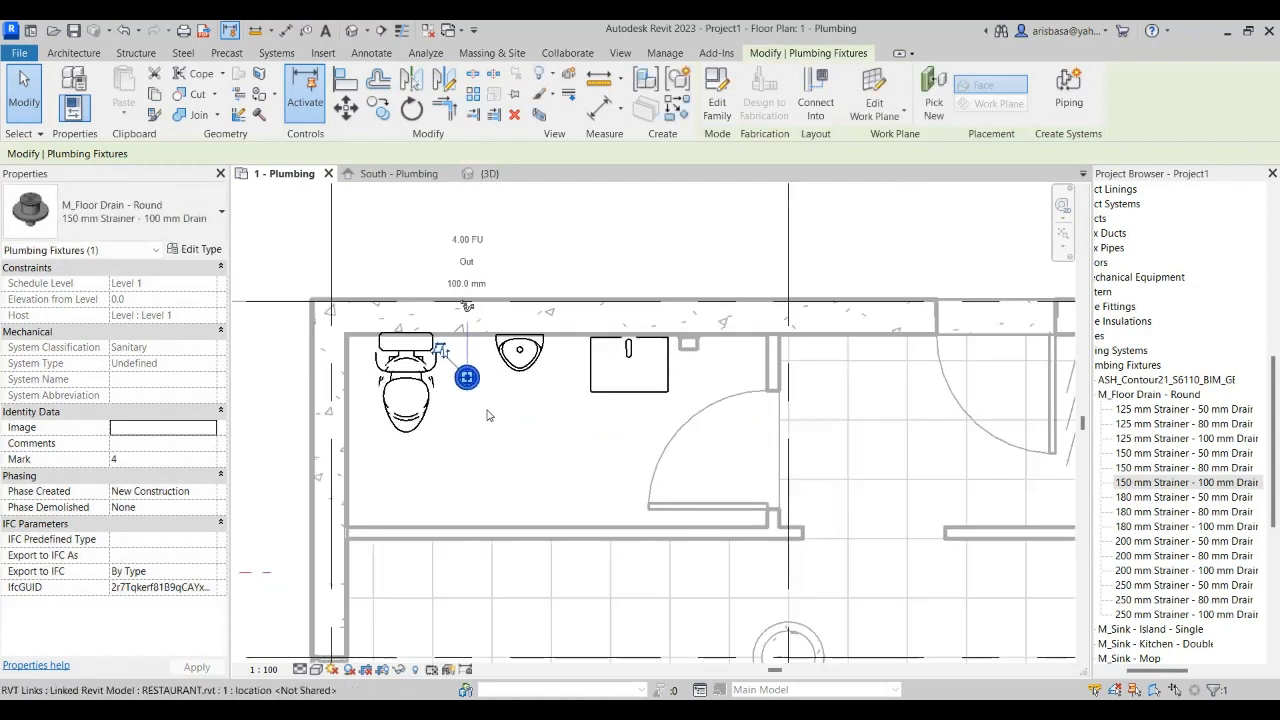
left_click(488, 416)
- Draw a horizontal section across the restroom, from outside the exterior side wall to past the door wall, looking toward the fixtures
middle_click_drag(526, 415, 531, 360)
scroll(516, 426, "down", 3)
scroll(523, 354, "down", 3)
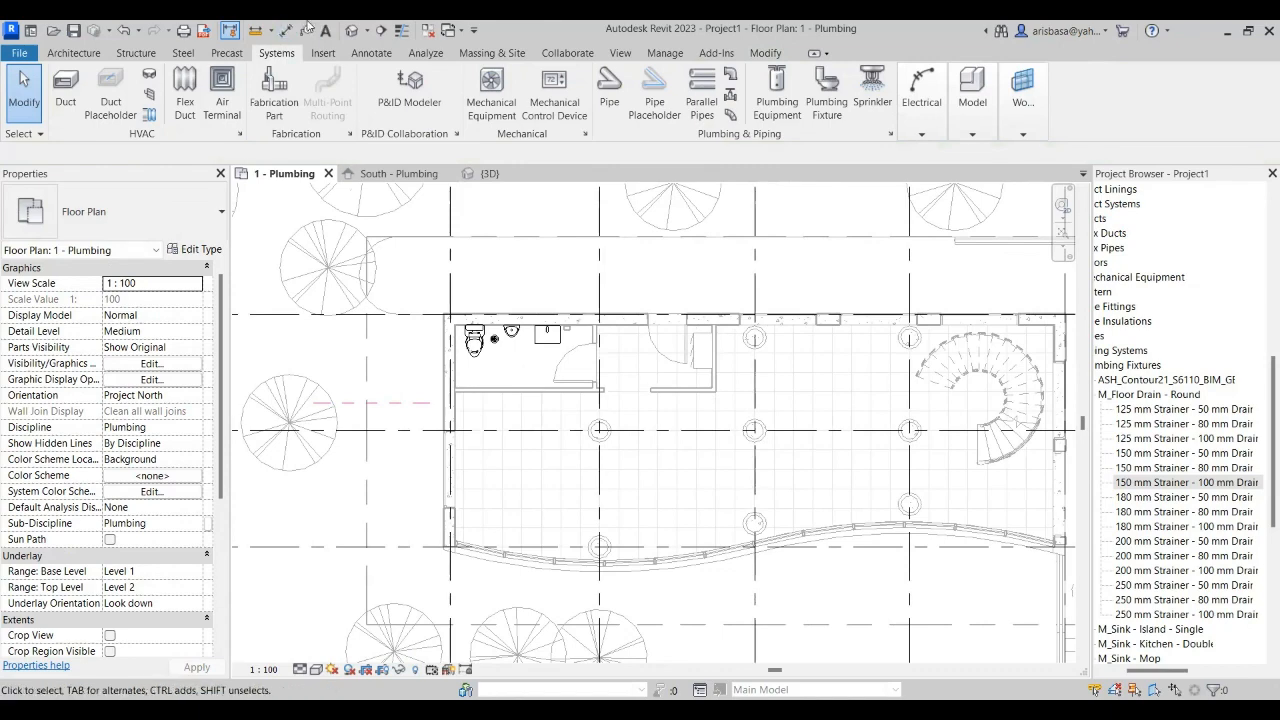
left_click(384, 31)
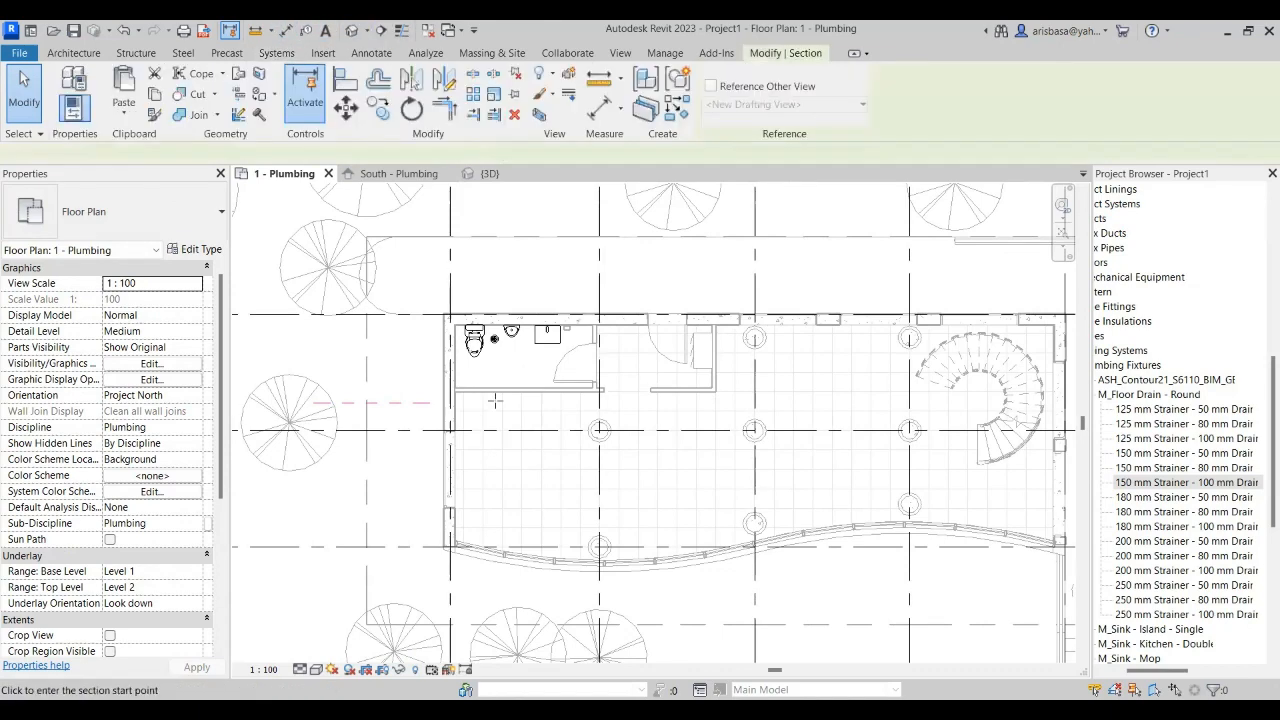
scroll(420, 385, "up", 3)
left_click(418, 393)
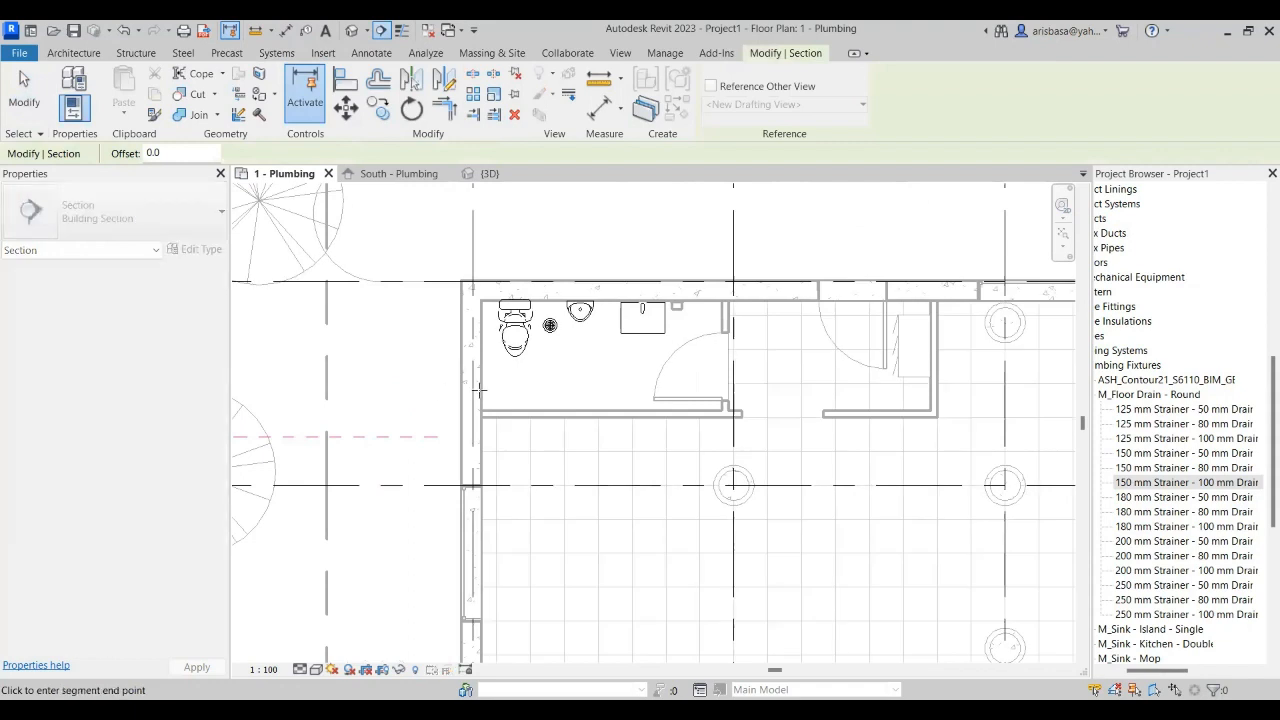
left_click(762, 390)
key("Escape")
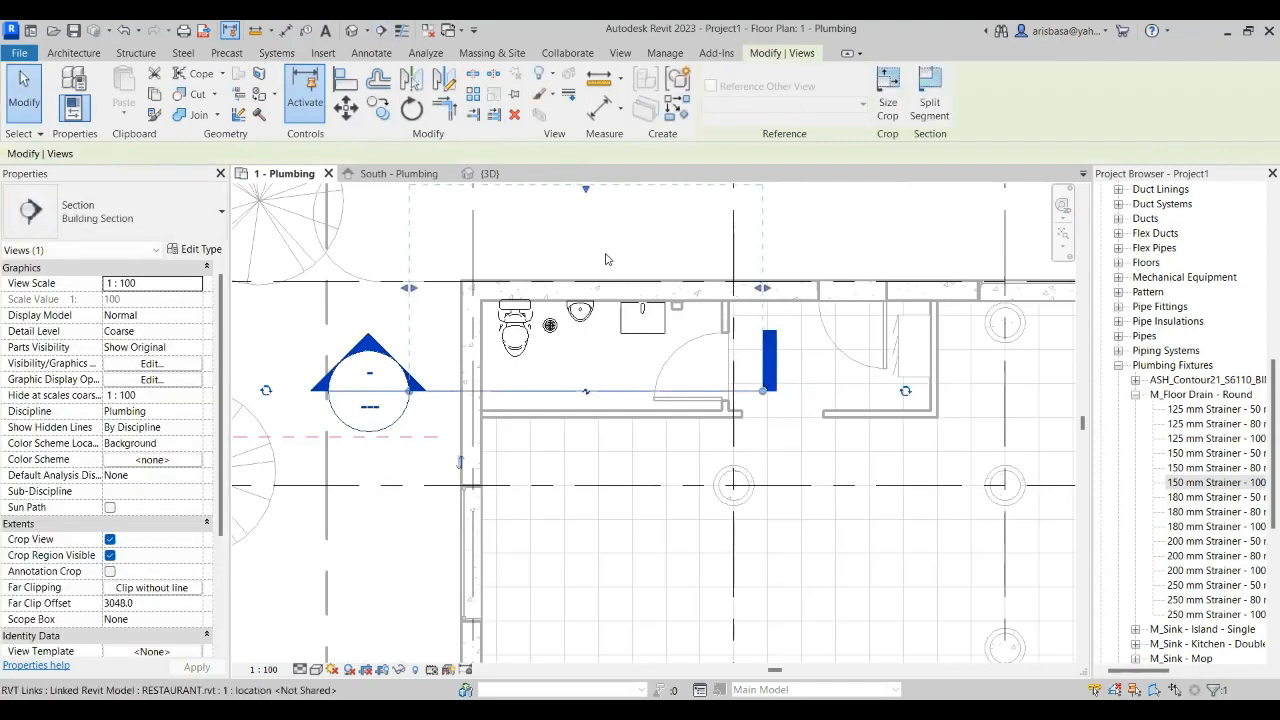
- Draw a vertical section between the urinal and sink looking toward the door, and shorten its far clip to about 2429 mm
left_click(399, 32)
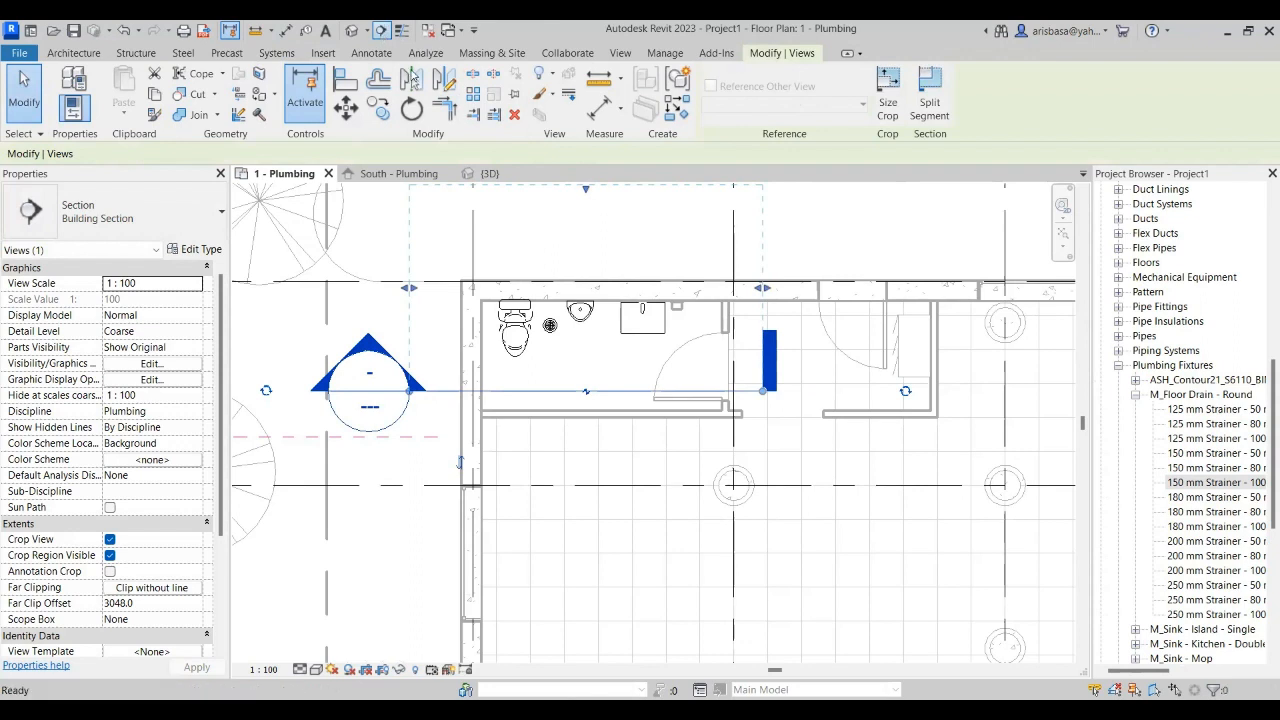
left_click(596, 248)
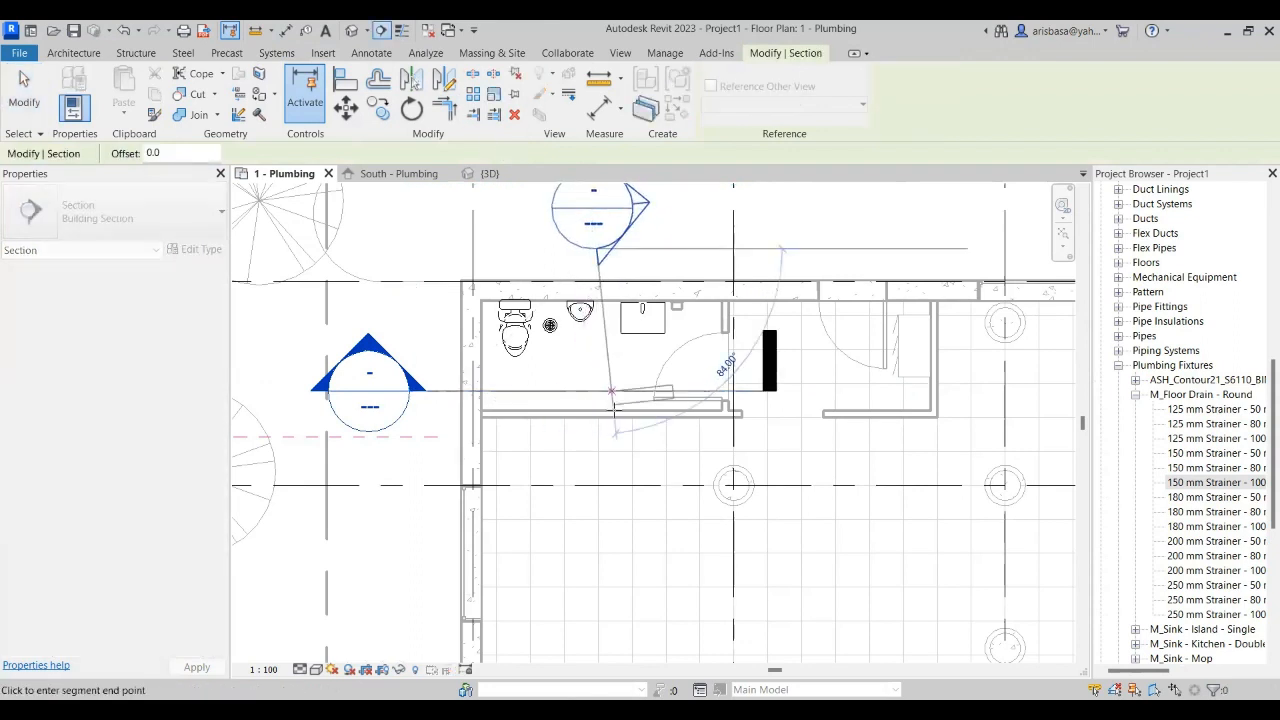
left_click(596, 446)
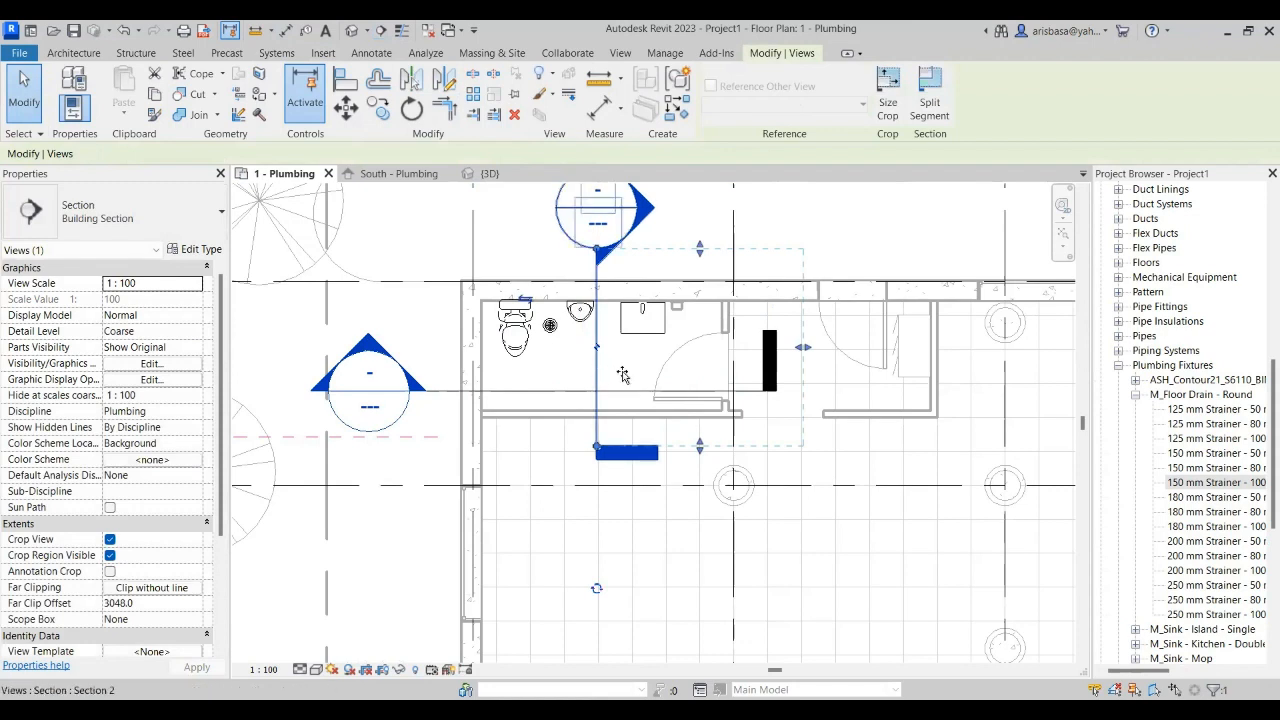
left_click_drag(623, 375, 631, 379)
middle_click_drag(587, 389, 581, 403)
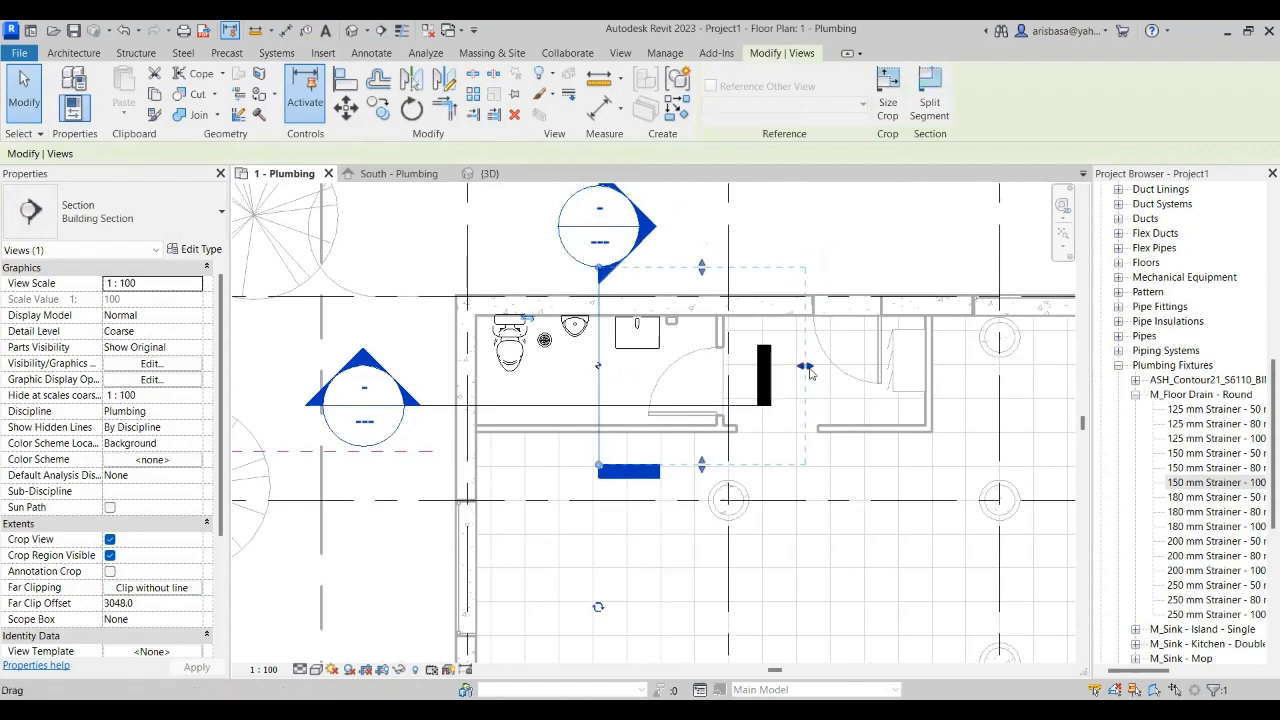
left_click_drag(805, 366, 764, 332)
scroll(816, 240, "down", 2)
middle_click_drag(814, 243, 729, 289)
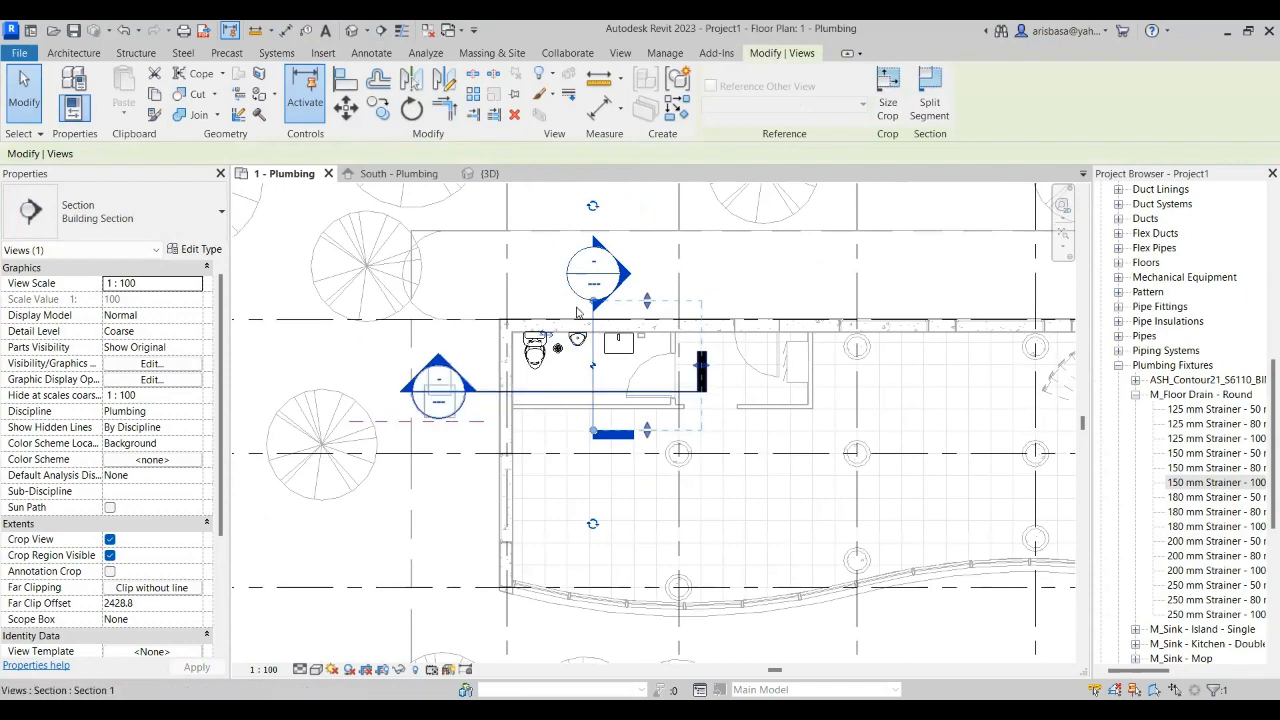
- Open the view of the horizontal restroom section and select its crop boundary
right_click(517, 394)
left_click(575, 345)
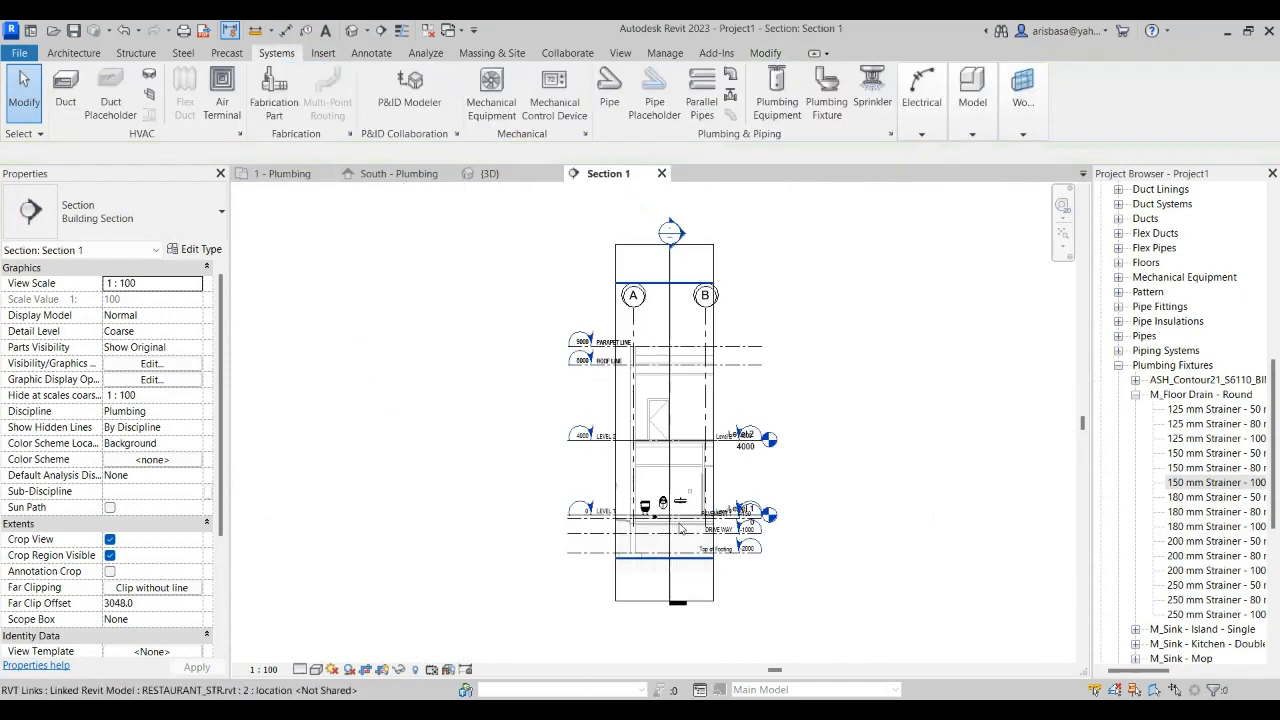
left_click(647, 243)
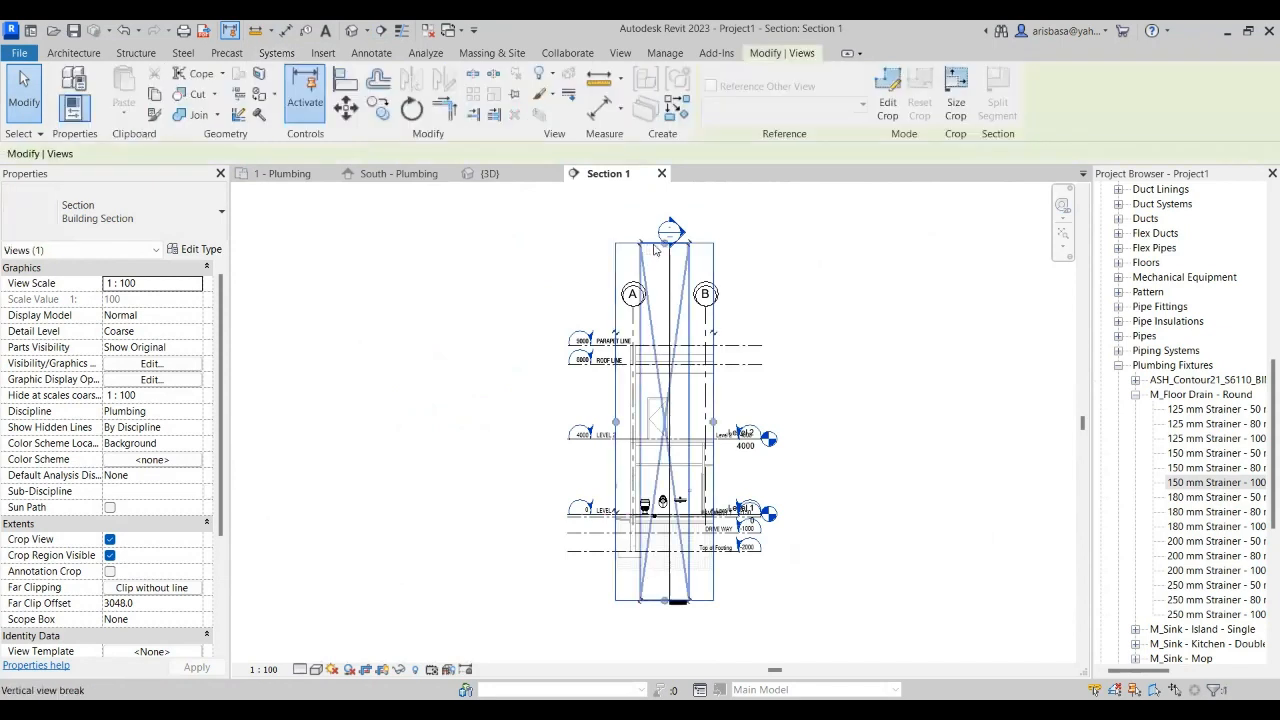
left_click(669, 427)
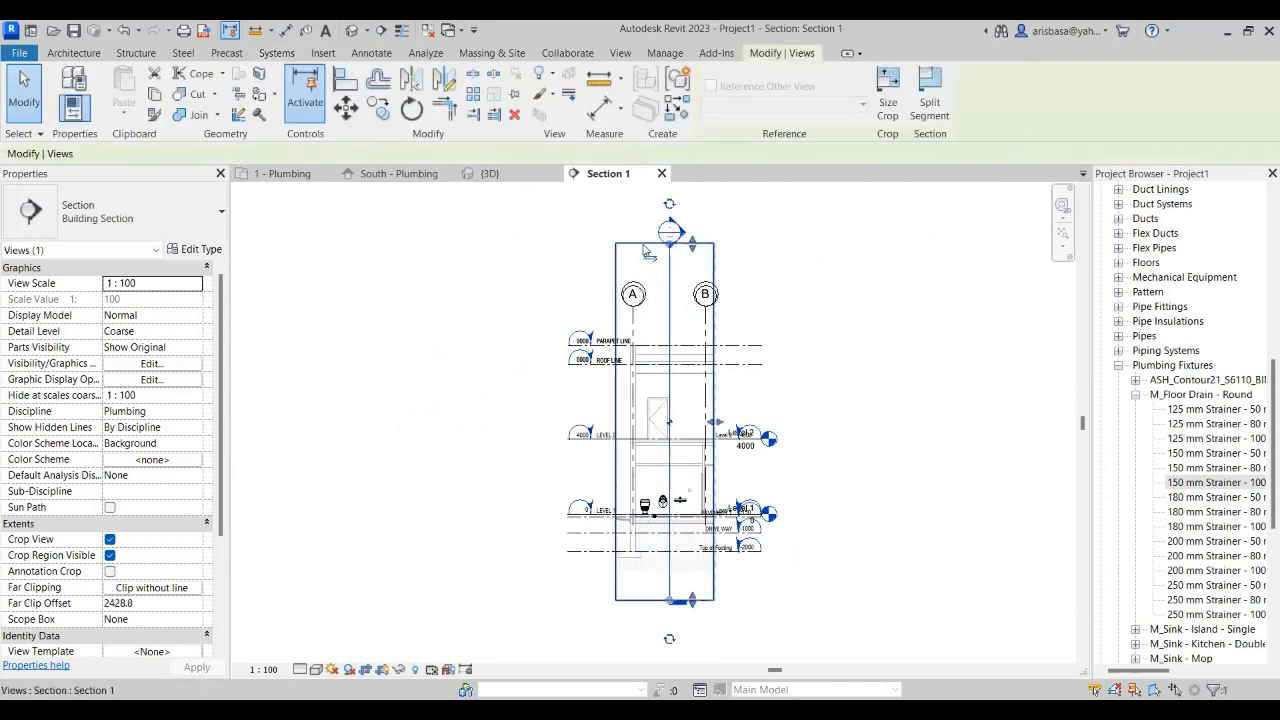
left_click(668, 245)
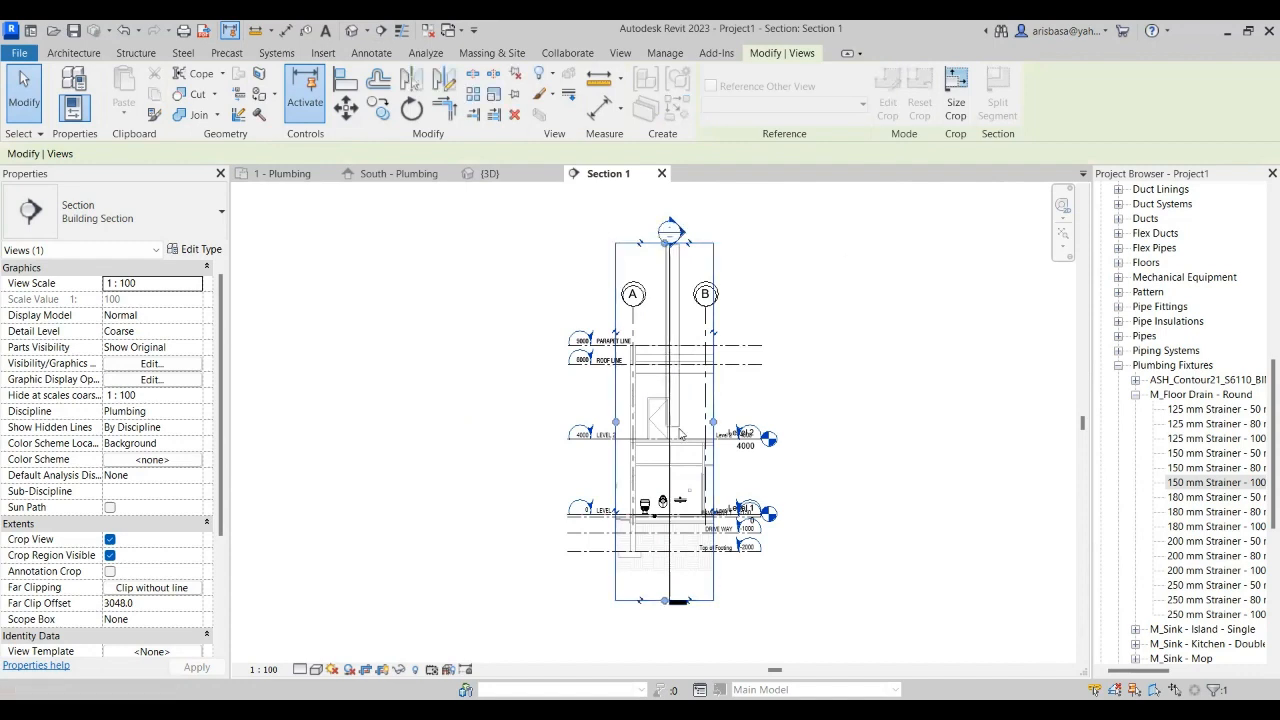
- Lift the crossing section marker's upper end clear of the crop region's top edge in the section view
scroll(663, 257, "up", 2)
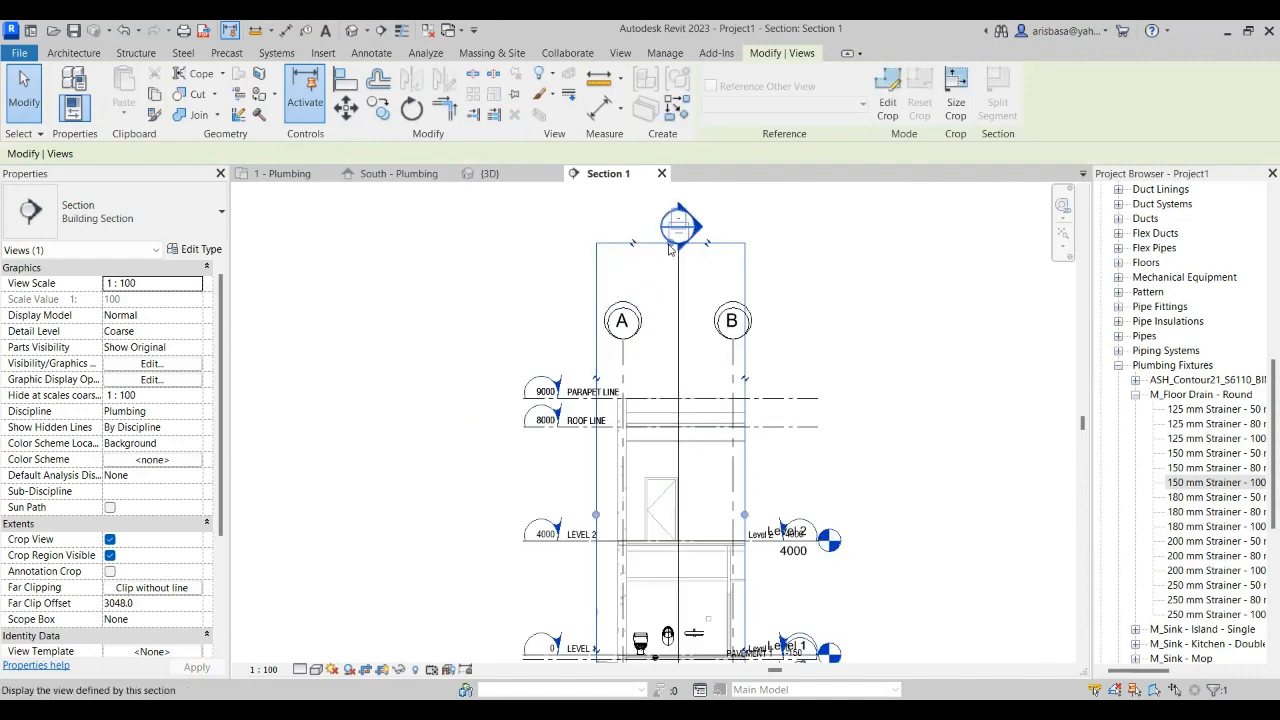
left_click(677, 258, "ctrl")
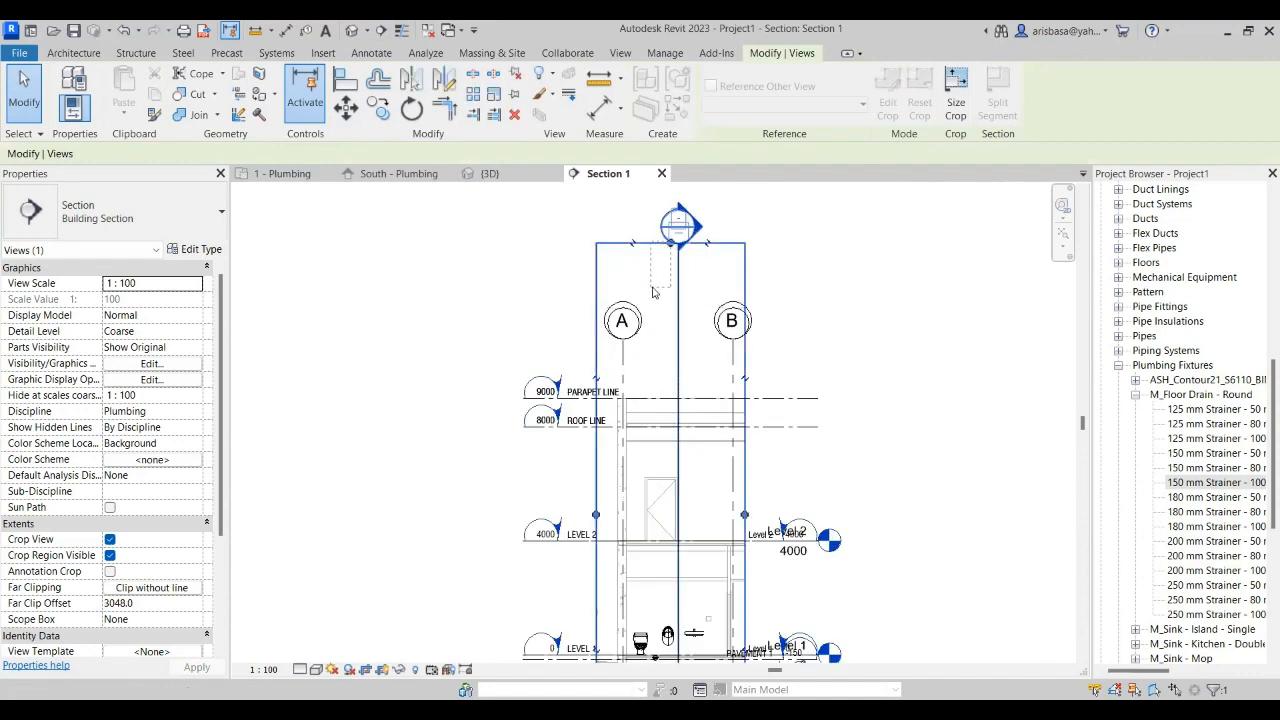
left_click(661, 282)
left_click(668, 245)
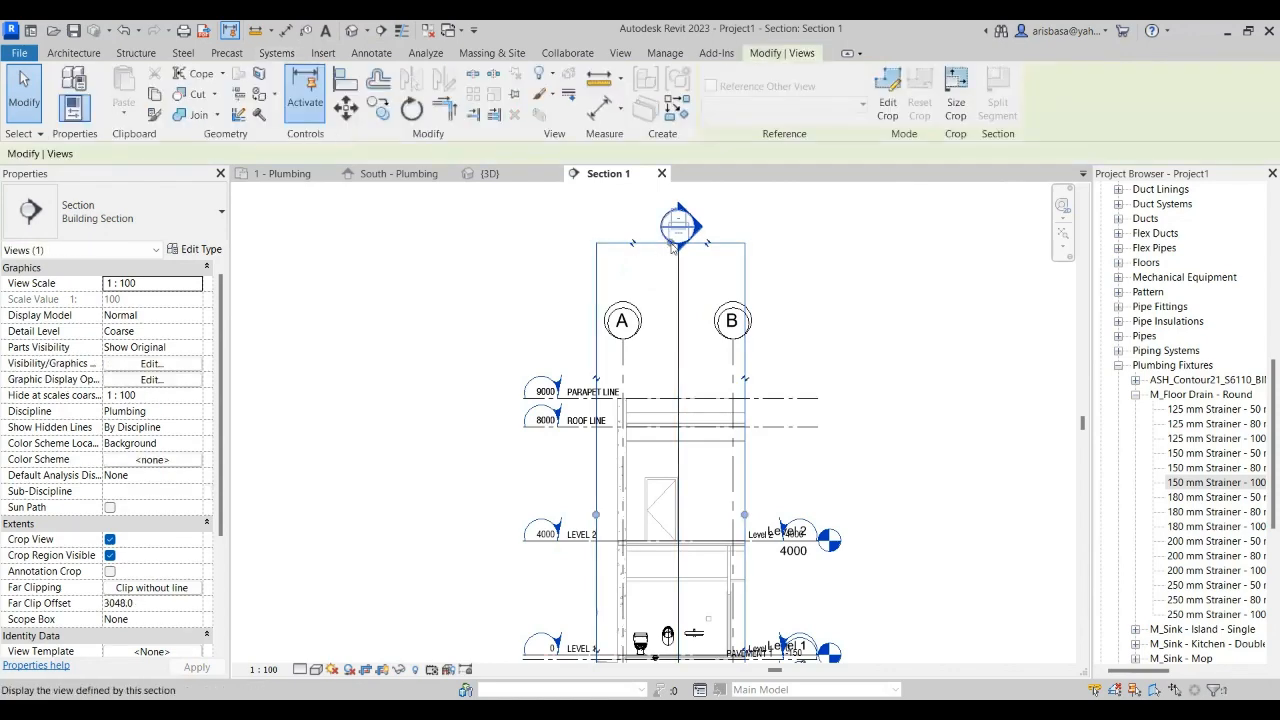
scroll(668, 248, "up", 8)
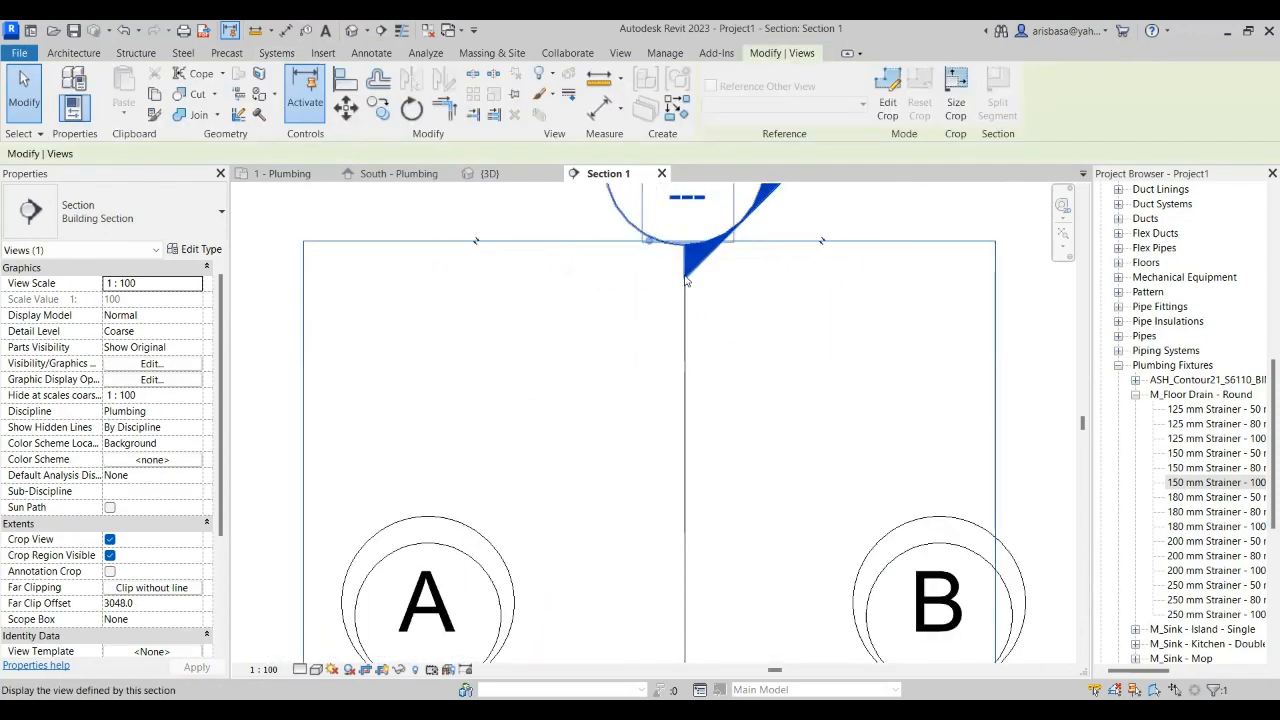
left_click(677, 332)
left_click(684, 331)
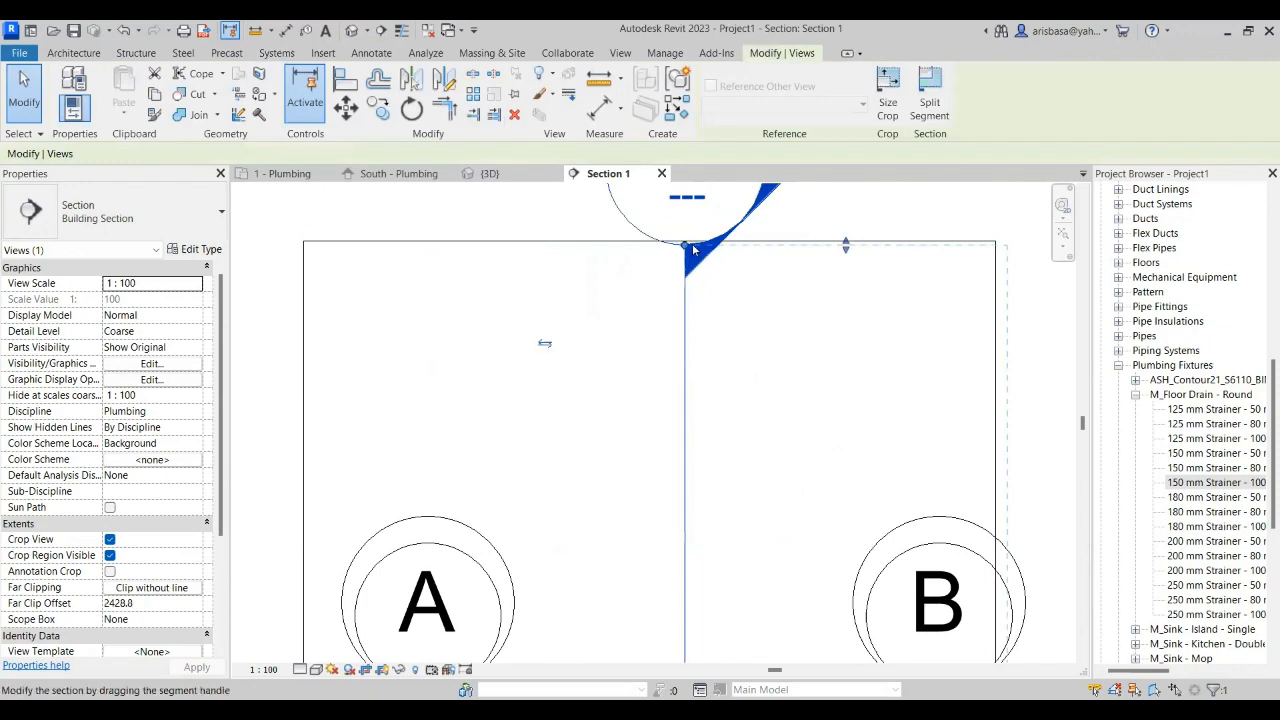
left_click_drag(688, 246, 690, 197)
- Lower the section's crop top to just above the Level 1 restroom ceiling, cutting off the upper storeys
left_click(640, 243)
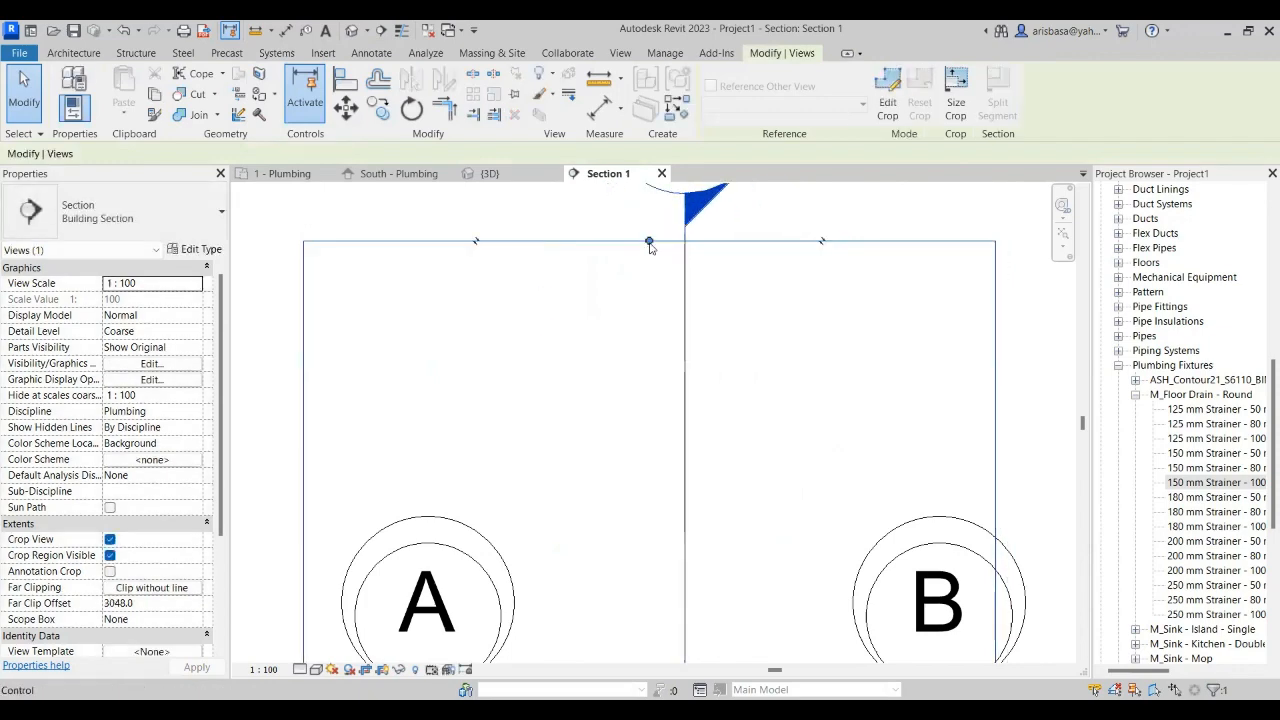
left_click_drag(650, 243, 646, 538)
scroll(658, 420, "down", 10)
scroll(651, 438, "down", 2)
scroll(658, 530, "up", 6)
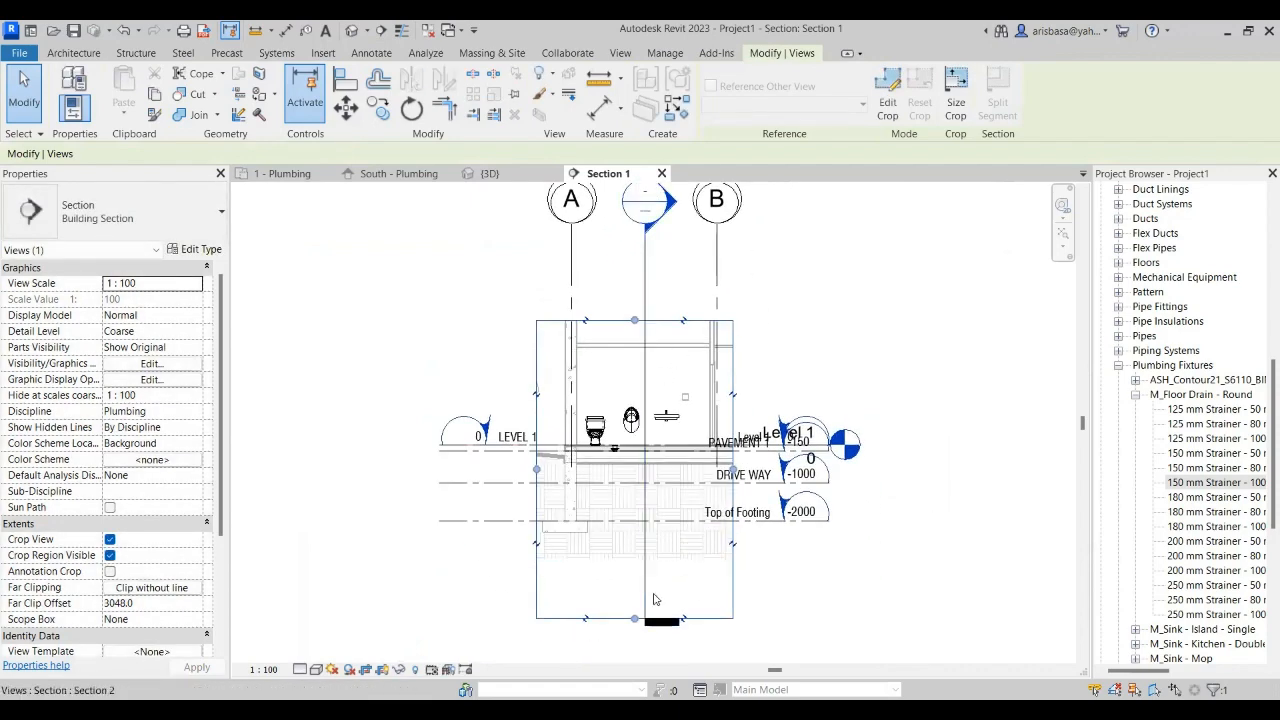
- Raise the section's crop bottom to just below the DRIVE WAY level, keeping the fixtures and floor slab in view
left_click_drag(638, 610, 637, 483)
scroll(629, 372, "up", 4)
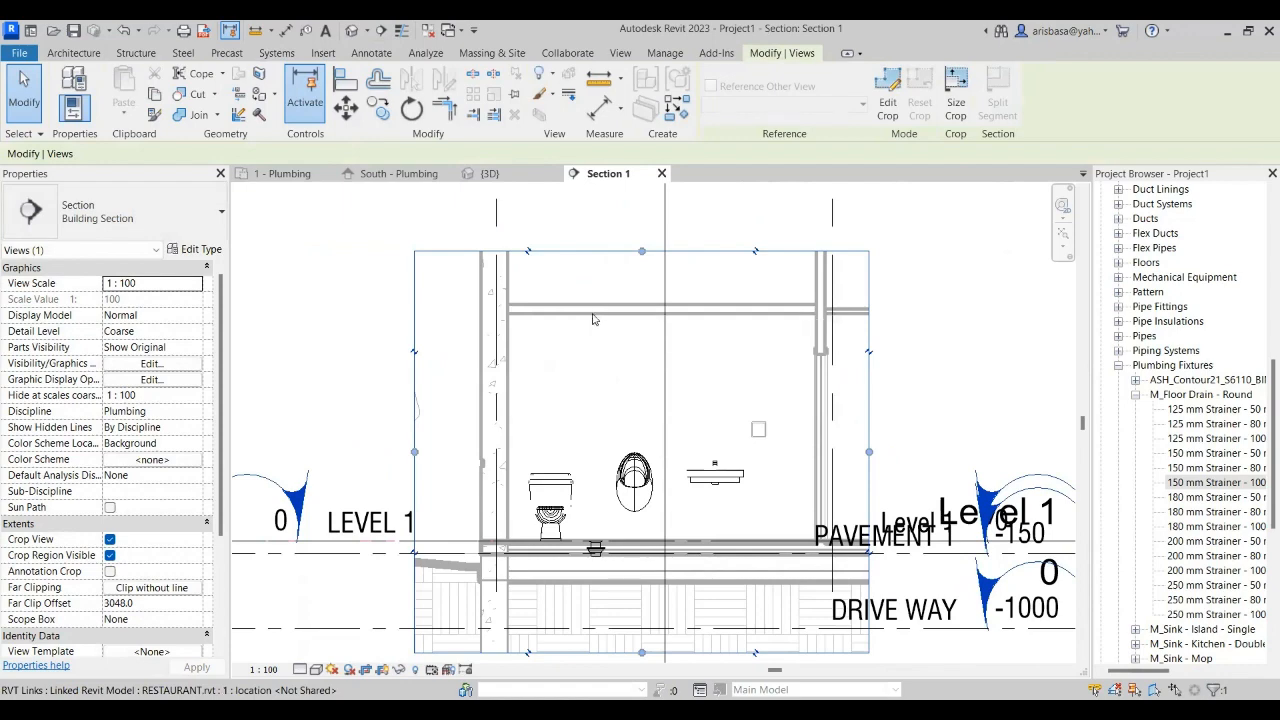
scroll(602, 334, "down", 2)
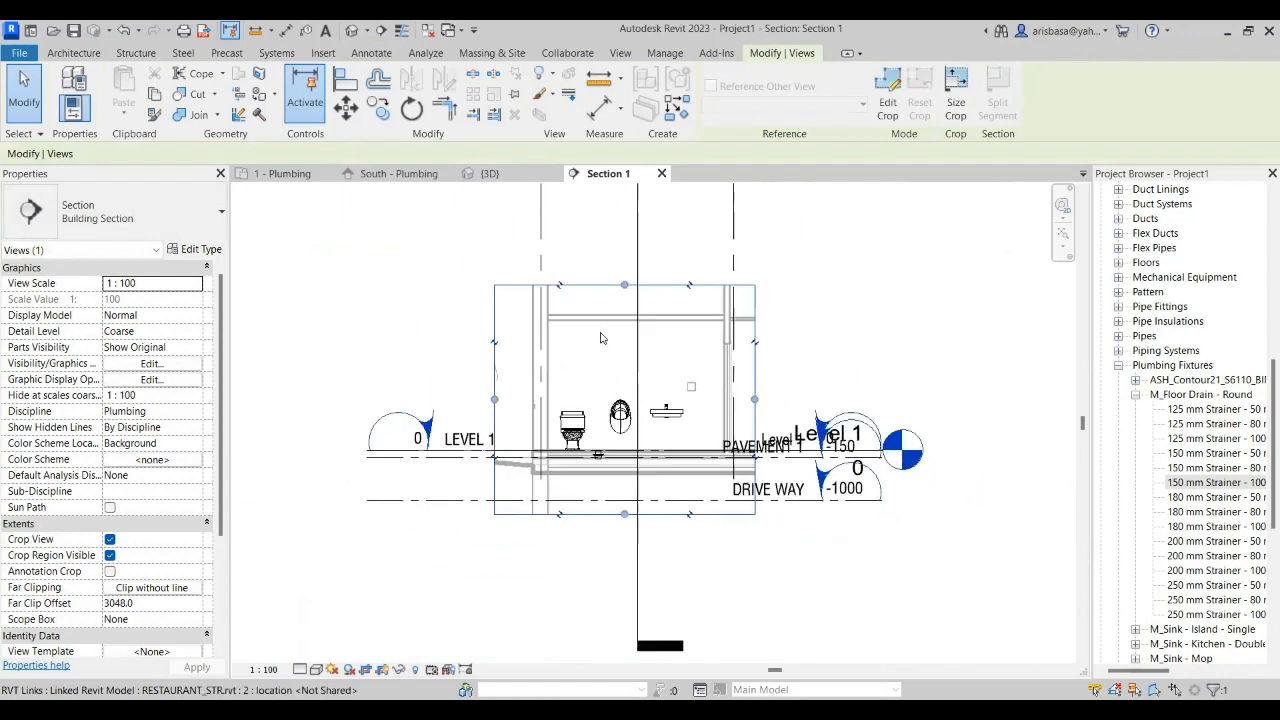
scroll(600, 338, "up", 2)
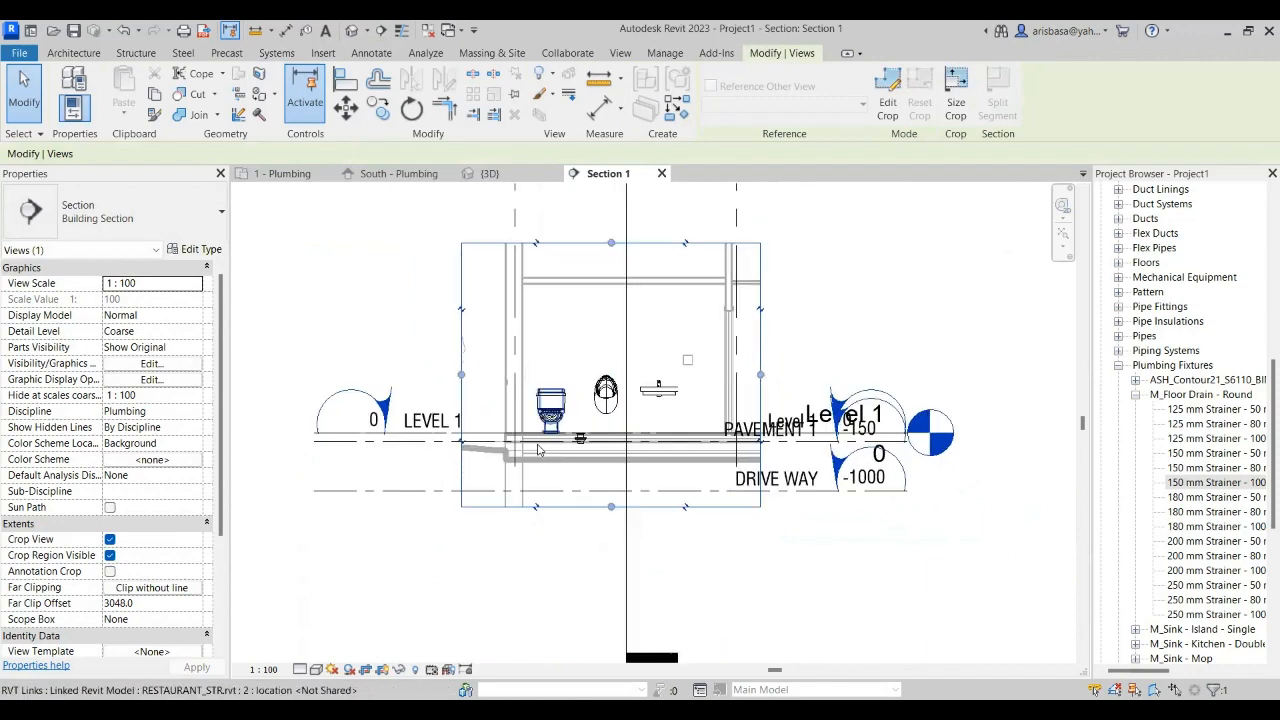
scroll(545, 445, "up", 4)
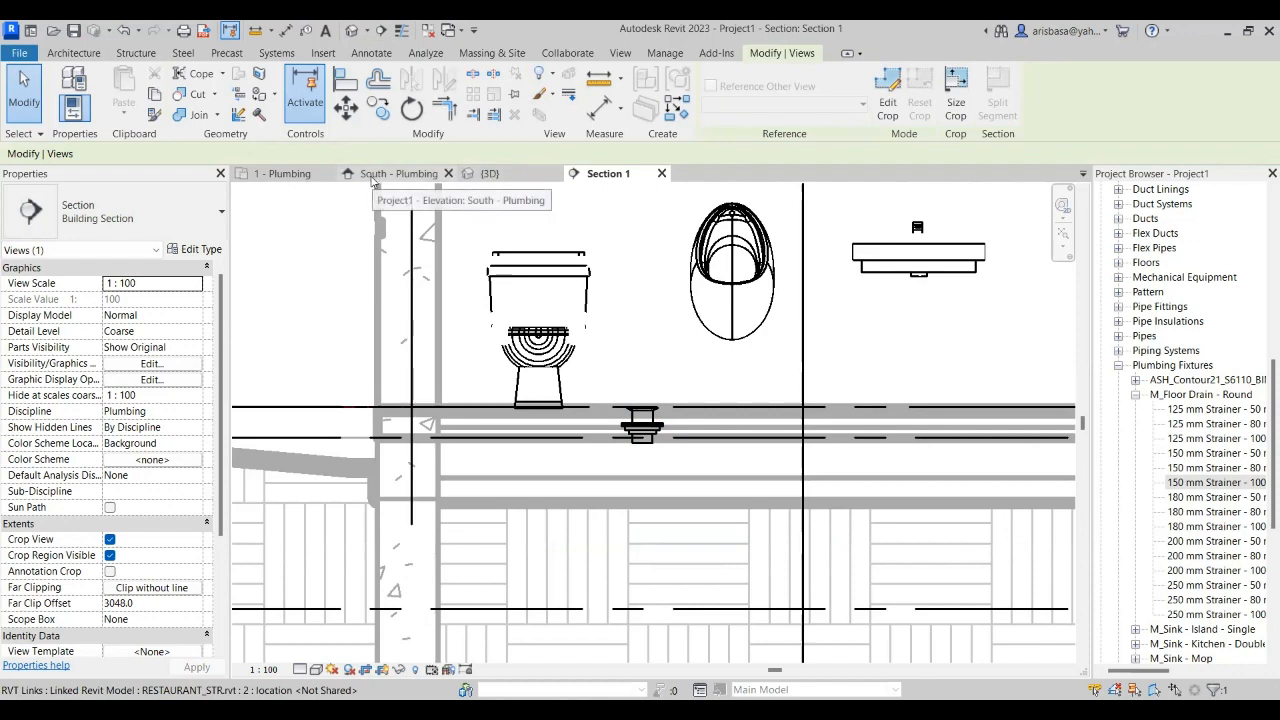
- Open the view of the vertical restroom section from the floor plan and lower its crop top to about the door head
left_click(283, 177)
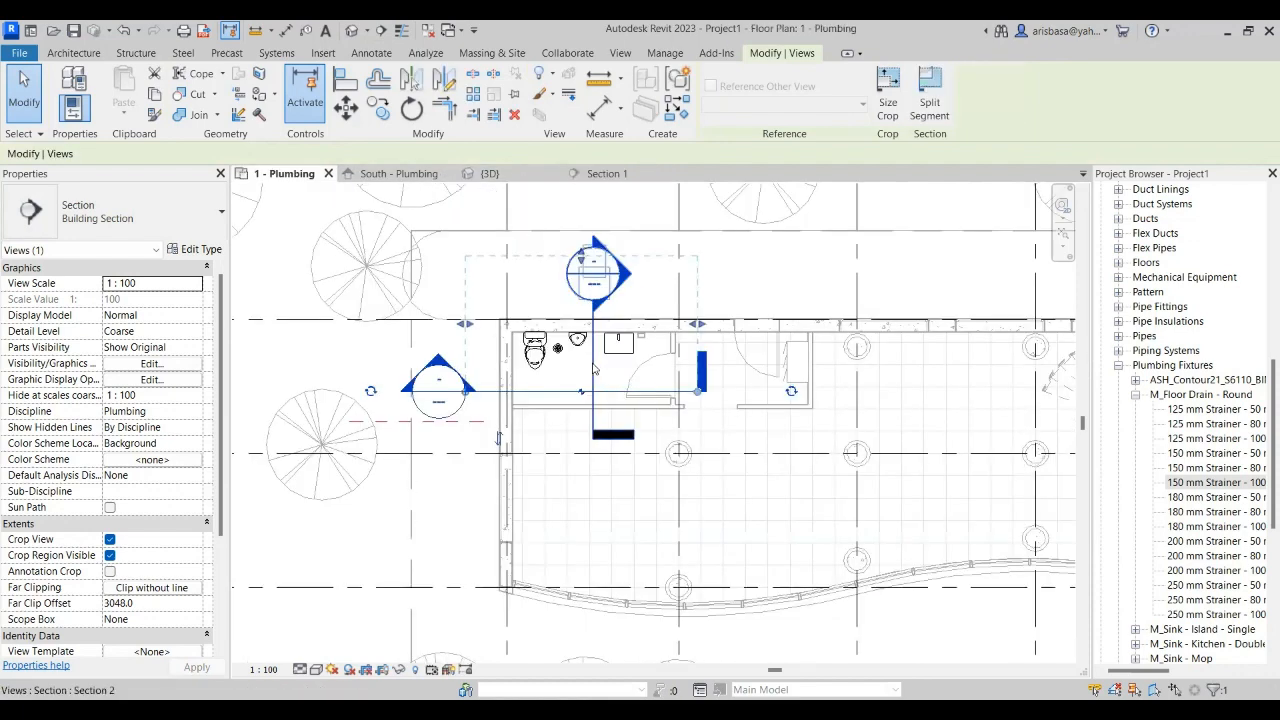
left_click(594, 370)
right_click(594, 370)
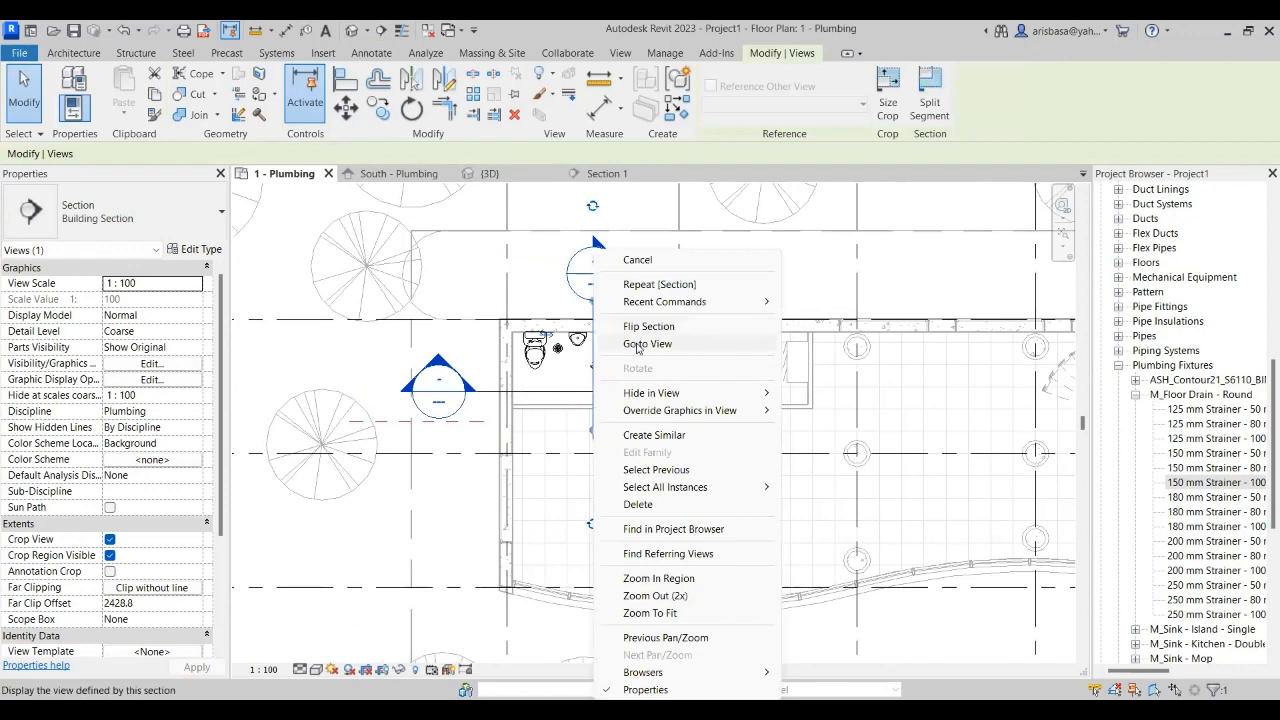
left_click(630, 343)
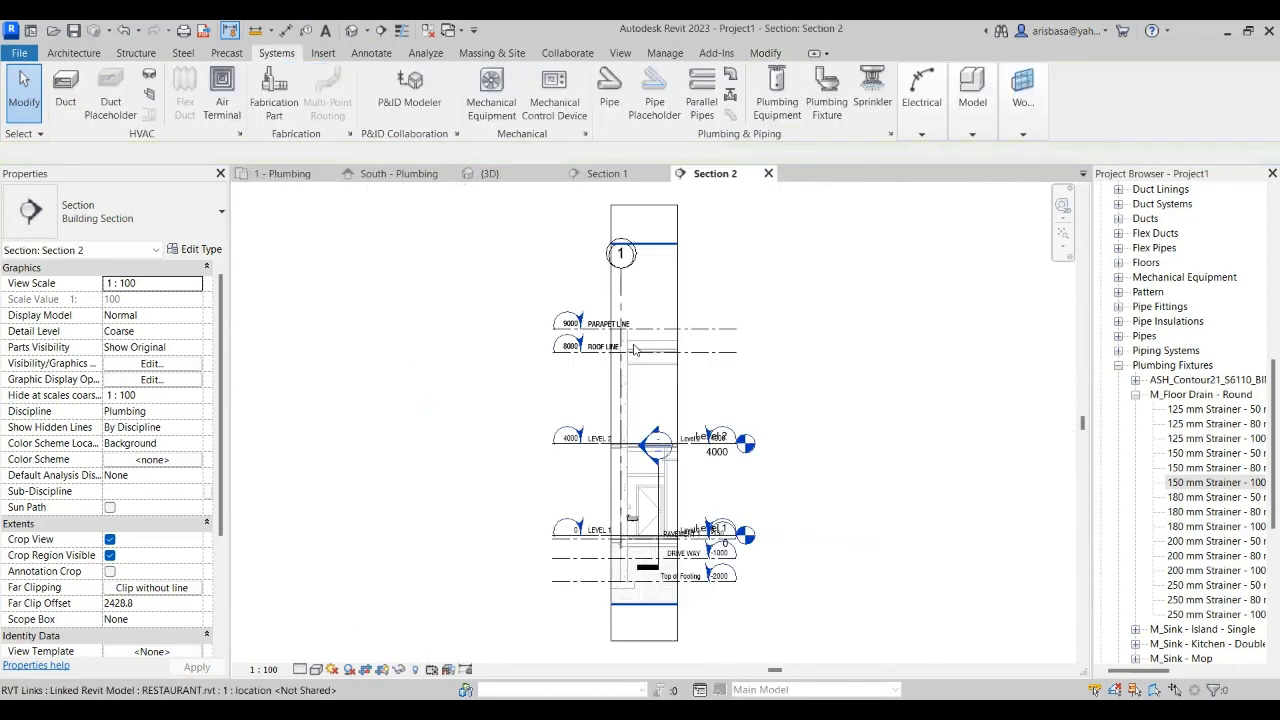
left_click(648, 208)
left_click_drag(644, 206, 644, 566)
scroll(639, 542, "up", 1)
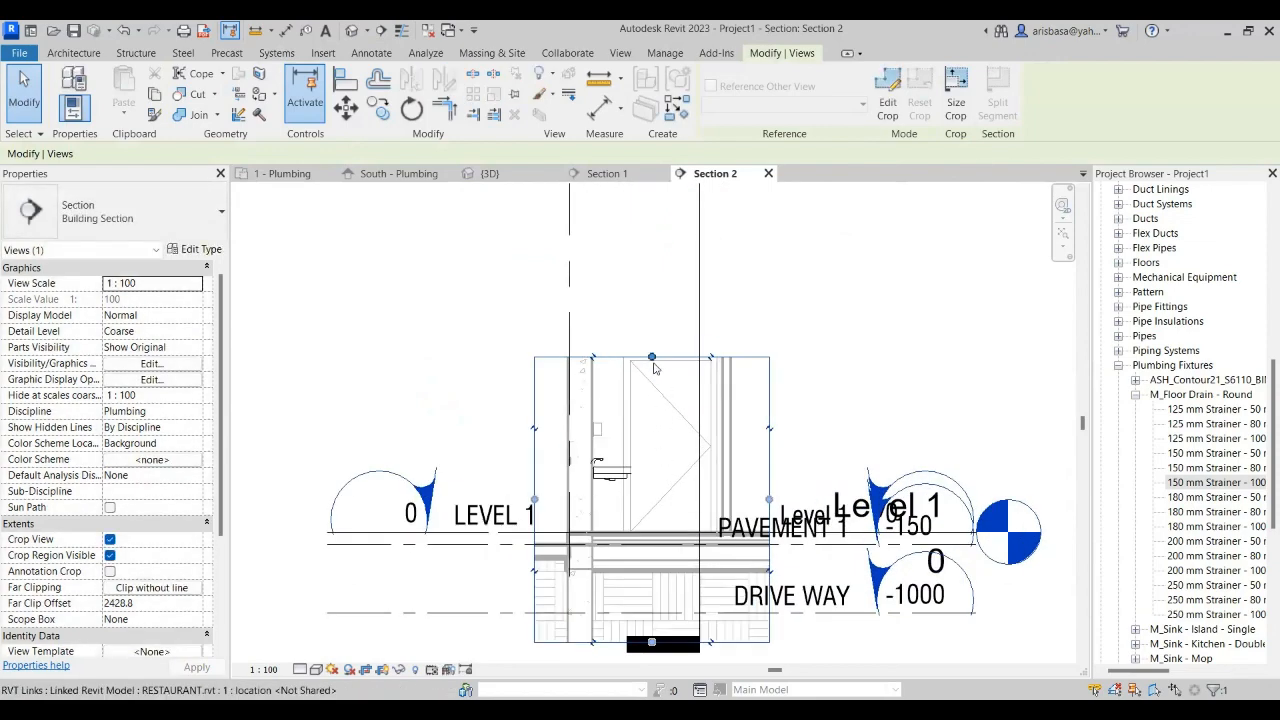
- Raise the section's crop top to above the ceiling line over the door, deselect it, and switch to the 3D view
left_click_drag(652, 357, 649, 279)
scroll(774, 338, "down", 2)
scroll(848, 361, "down", 1)
mouse_move(848, 361)
middle_mouse_down()
mouse_move(794, 329)
mouse_move(834, 343)
middle_mouse_up()
left_click(822, 340)
scroll(809, 339, "up", 3)
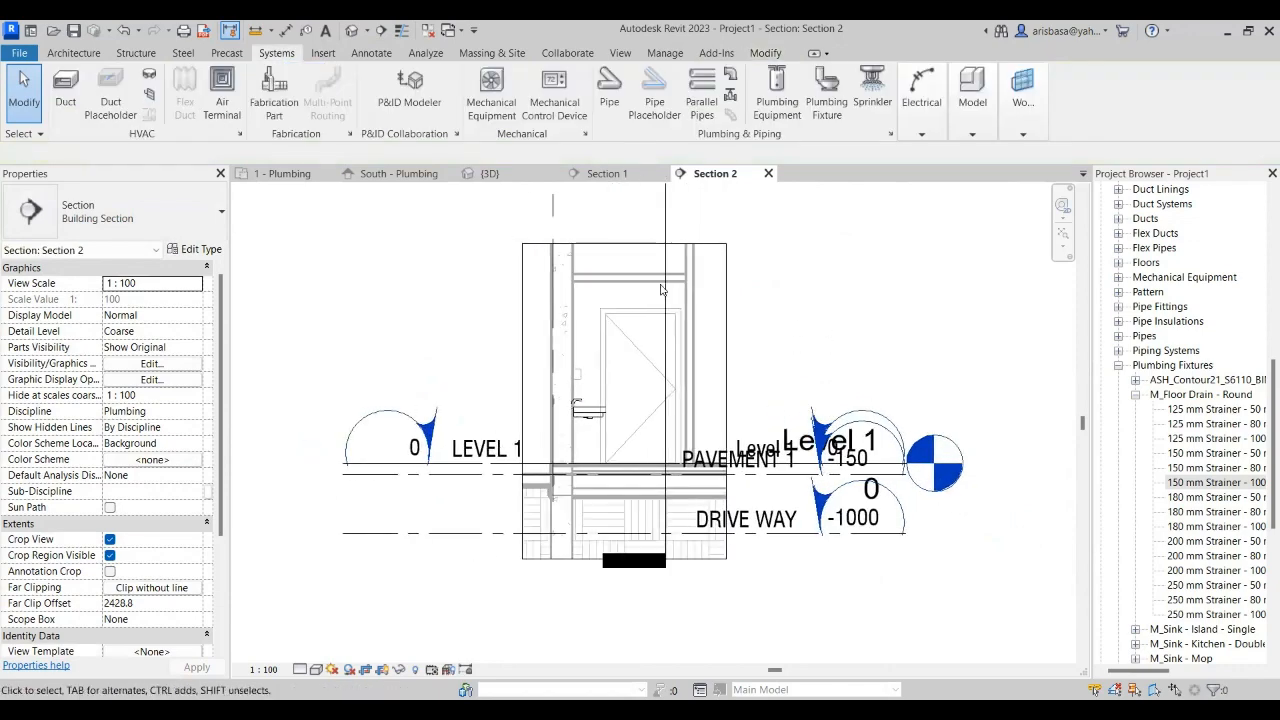
left_click(470, 180)
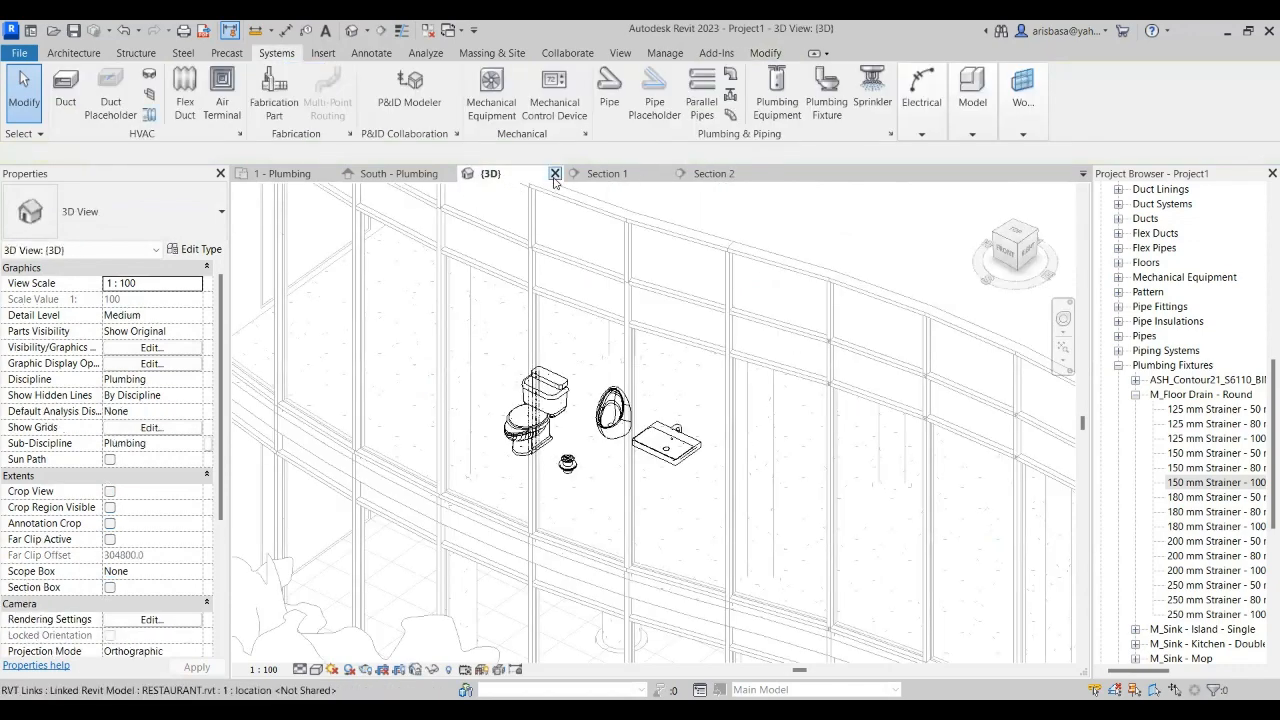
- Close the 3D and South - Plumbing views, keeping the floor plan and both sections open
left_click(554, 174)
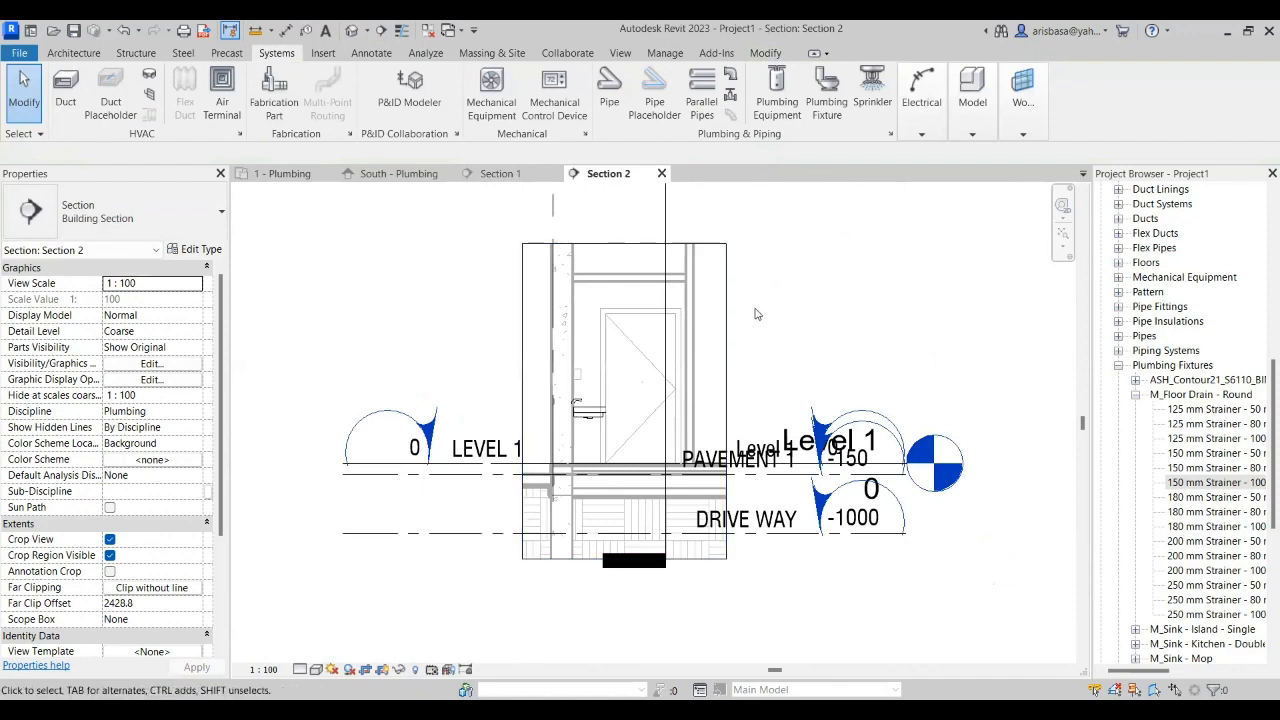
middle_click_drag(791, 347, 963, 303)
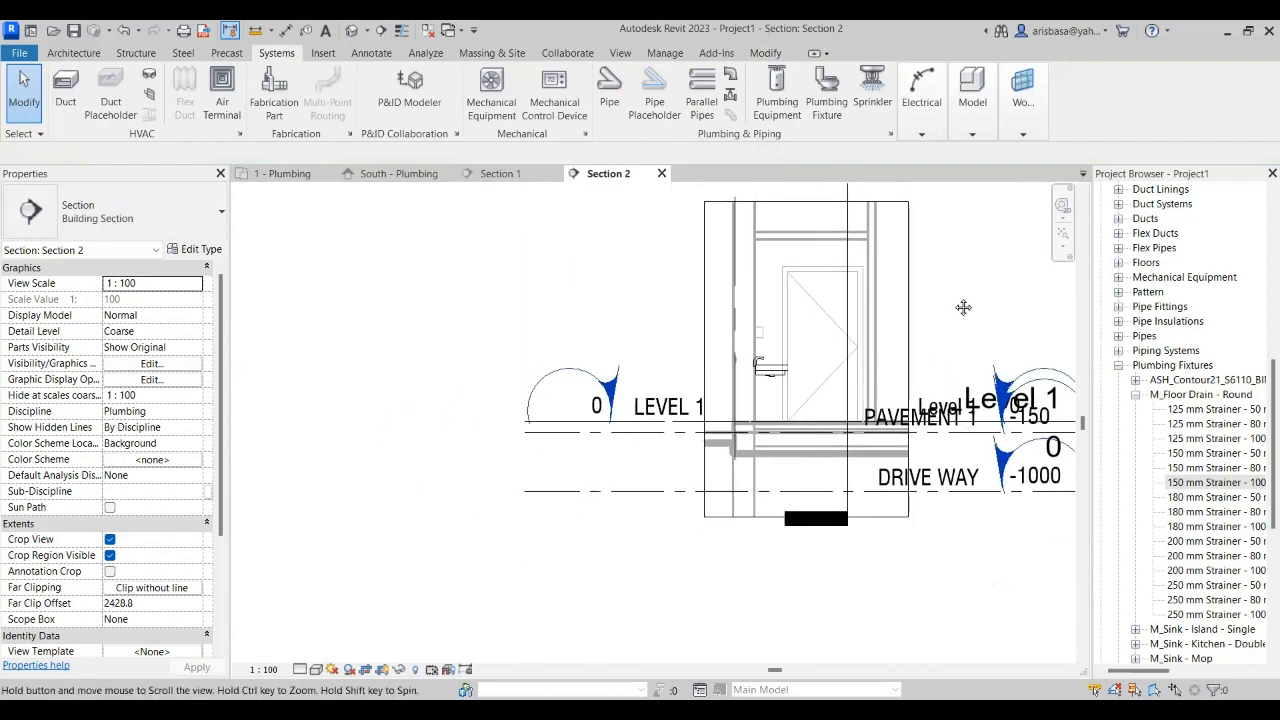
left_click(502, 174)
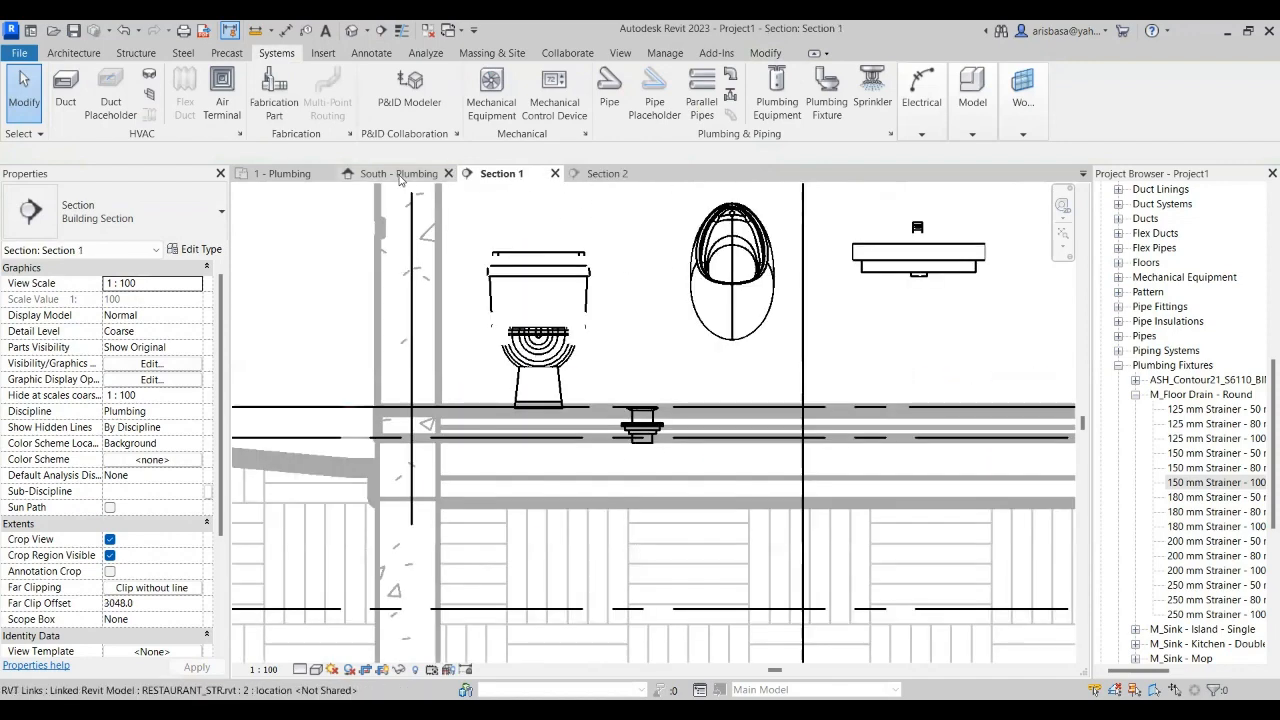
left_click(399, 174)
left_click(453, 174)
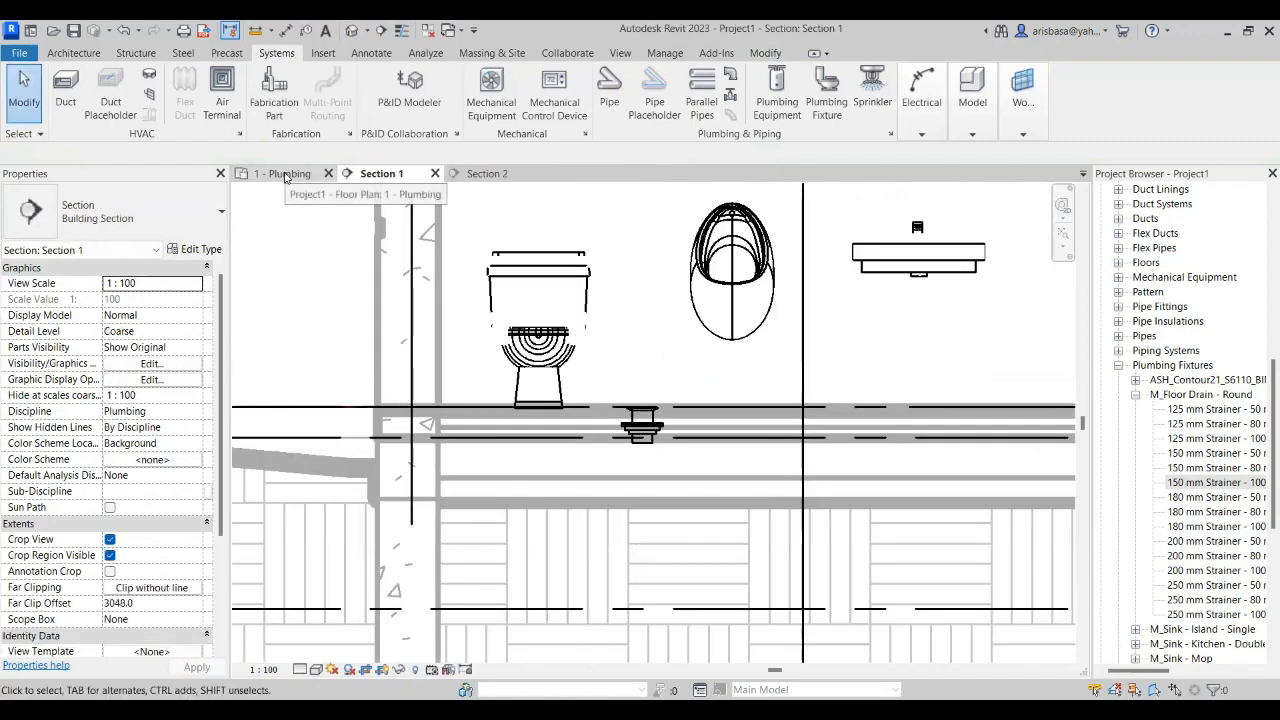
- Switch to the 1 - Plumbing floor plan and tile it side by side with Section 1 and Section 2
left_click(287, 177)
scroll(565, 365, "down", 3)
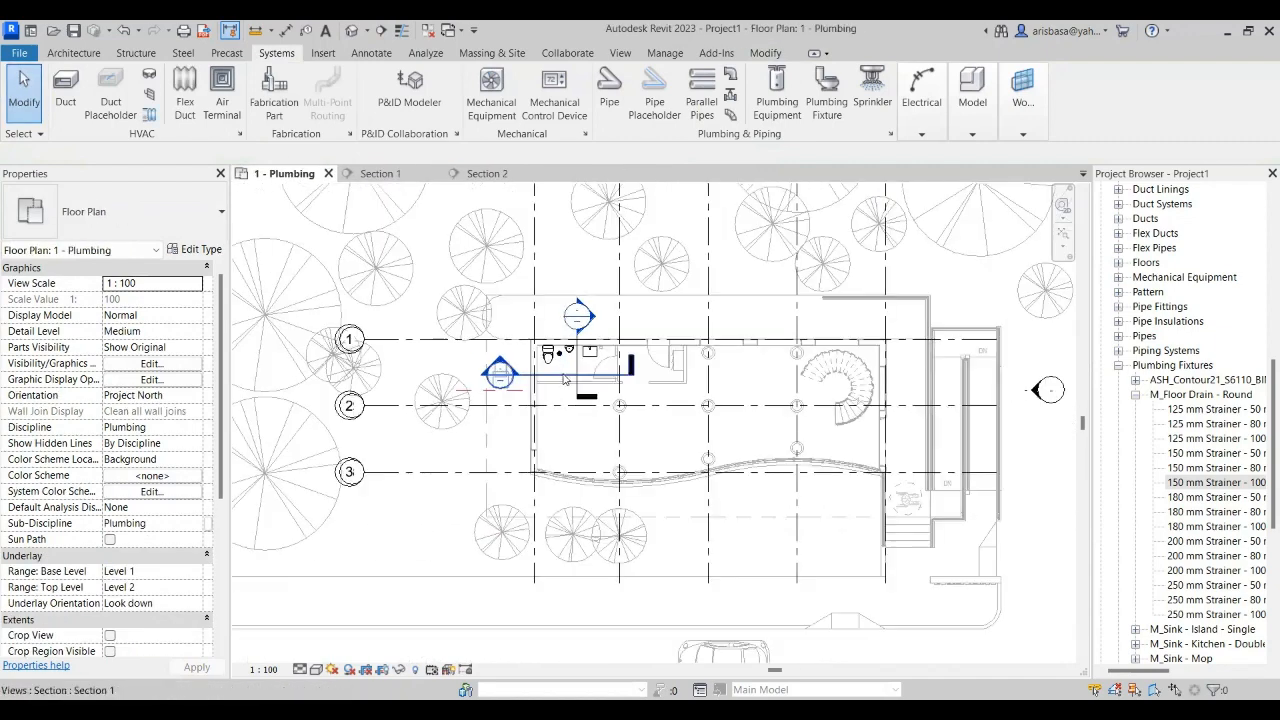
middle_click_drag(566, 378, 370, 339)
scroll(497, 370, "up", 2)
scroll(440, 362, "up", 1)
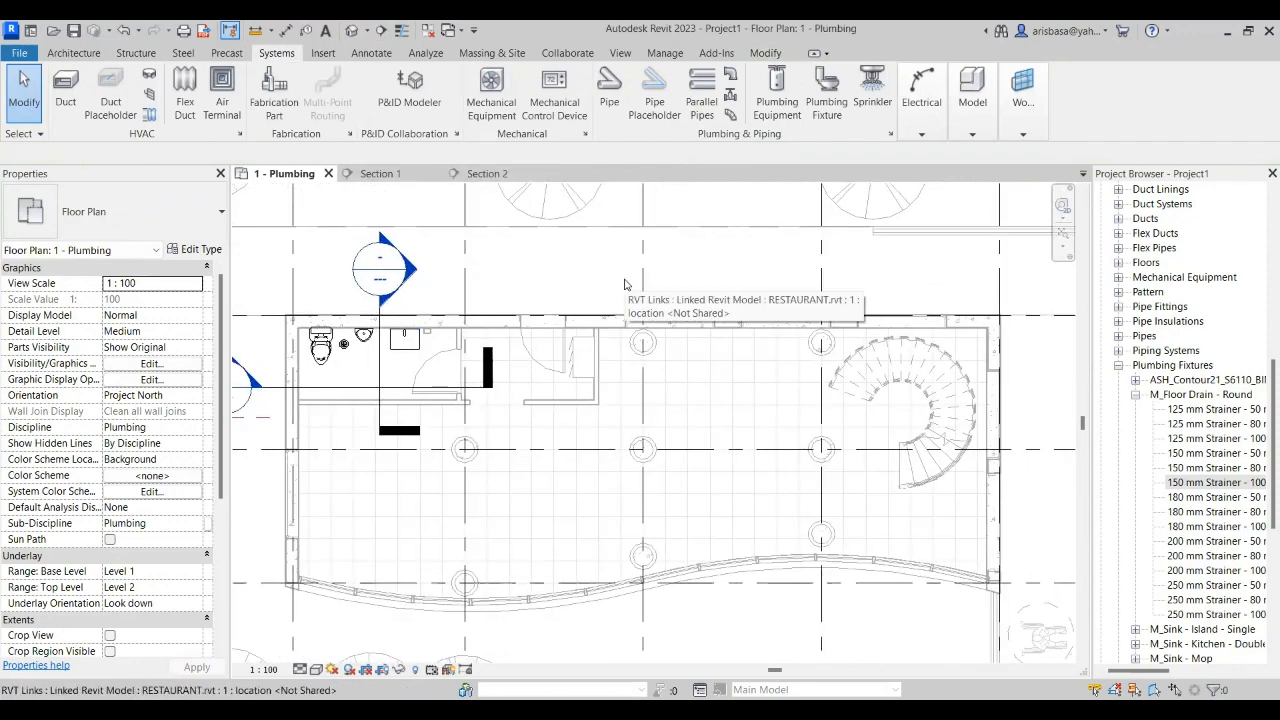
key("w")
key("t")
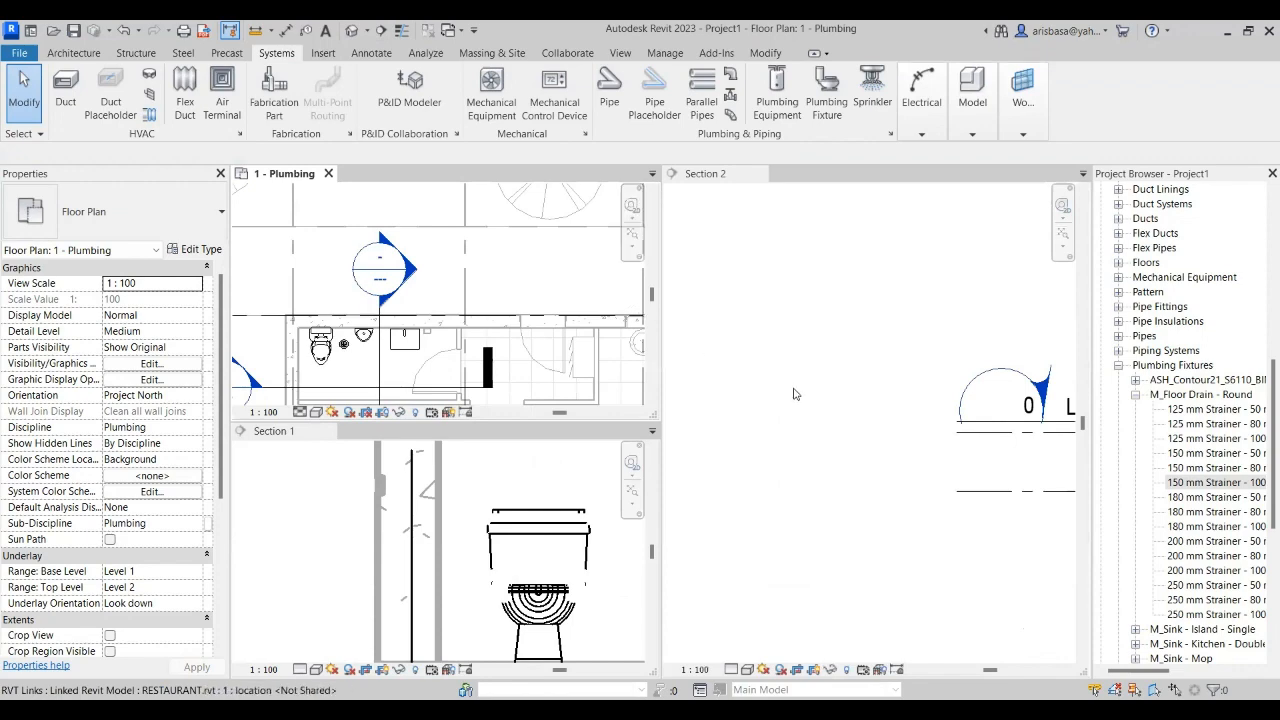
- Frame the restroom and its fixtures in the tiled floor plan, Section 1 and Section 2 views
left_click(825, 403)
scroll(790, 423, "down", 3)
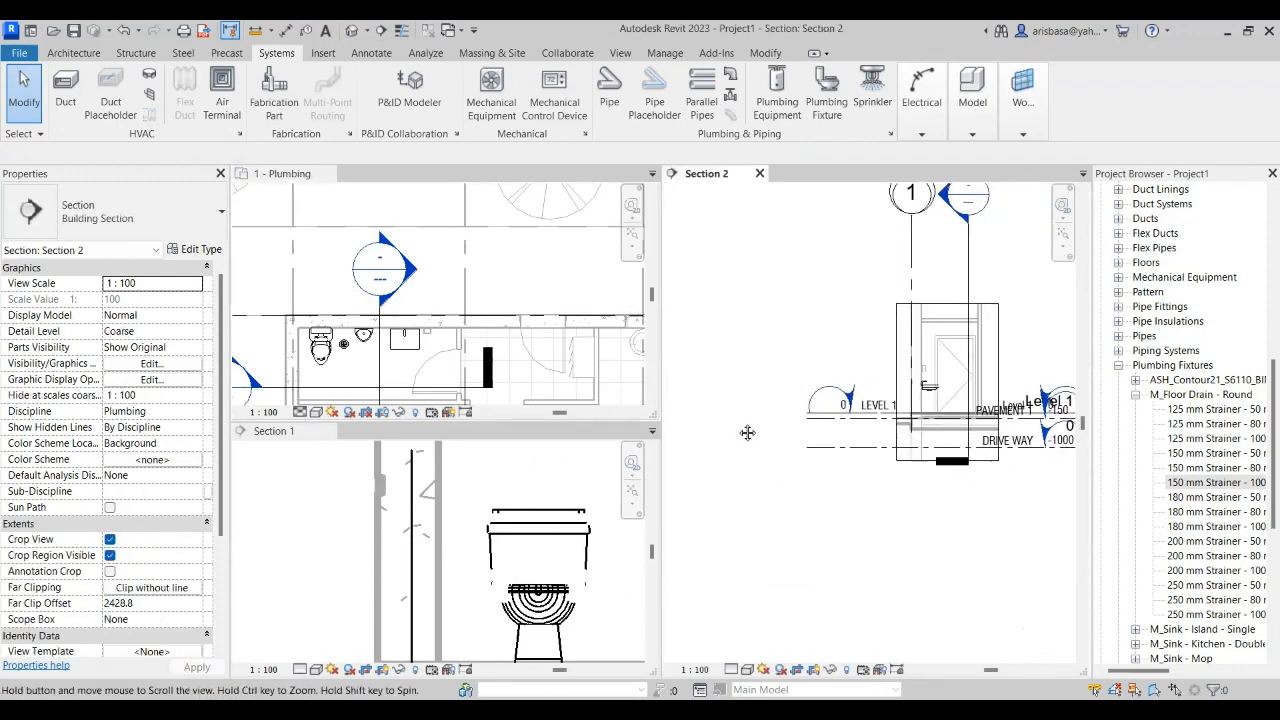
left_click(620, 53)
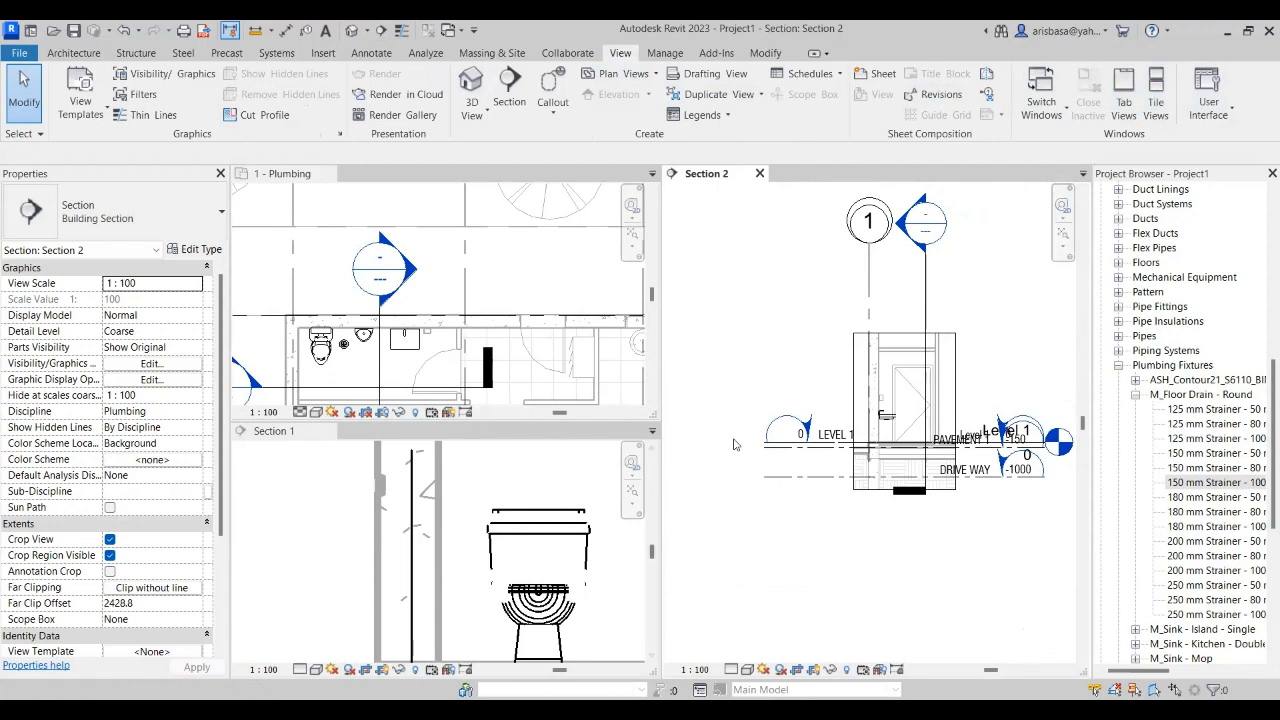
left_click(483, 290)
scroll(490, 305, "up", 4)
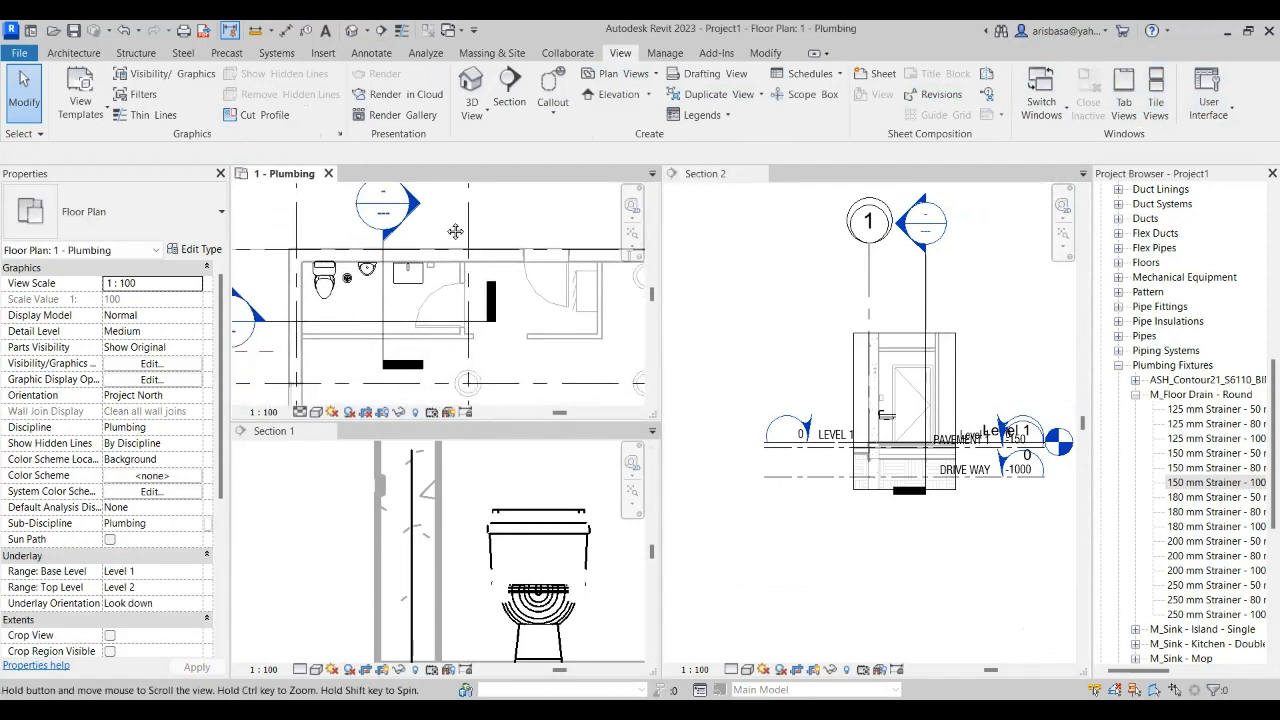
left_click(460, 572)
scroll(440, 540, "down", 4)
middle_click_drag(434, 525, 414, 547)
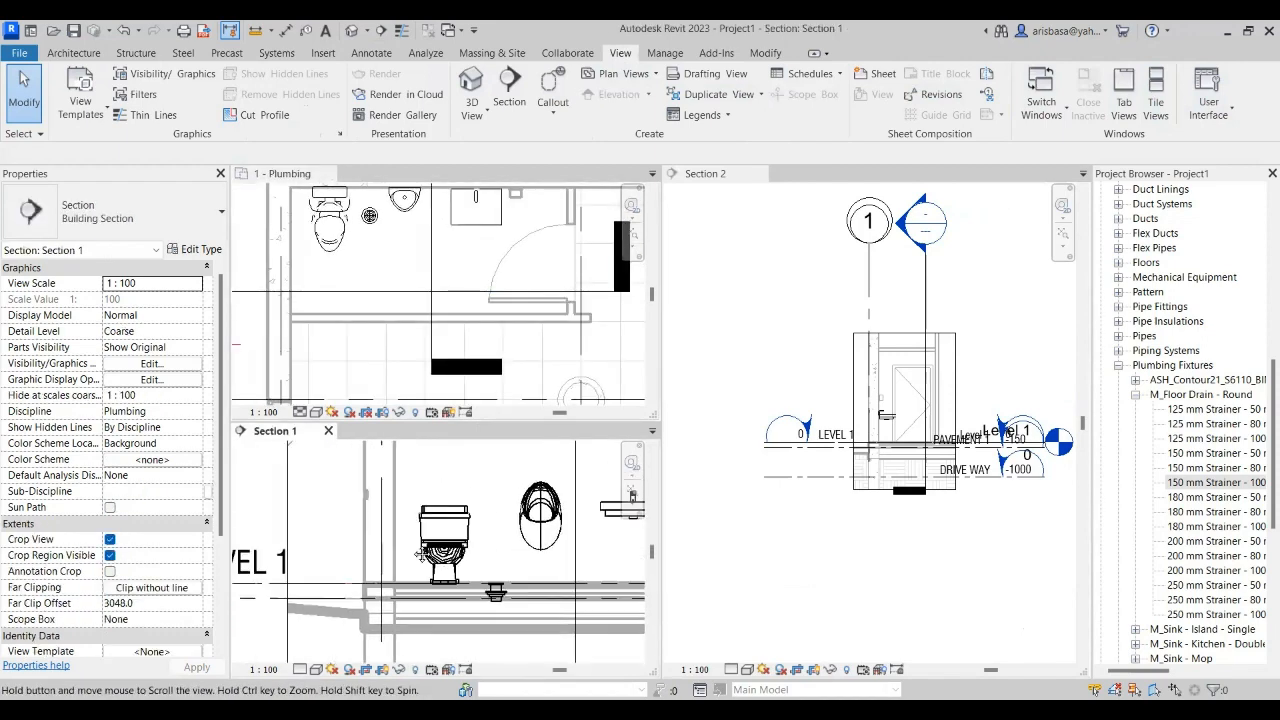
- Move the Section 2 line between the water closet and floor drain in the plan and flip it to face the water closet
left_click(385, 256)
middle_click_drag(397, 257, 468, 297)
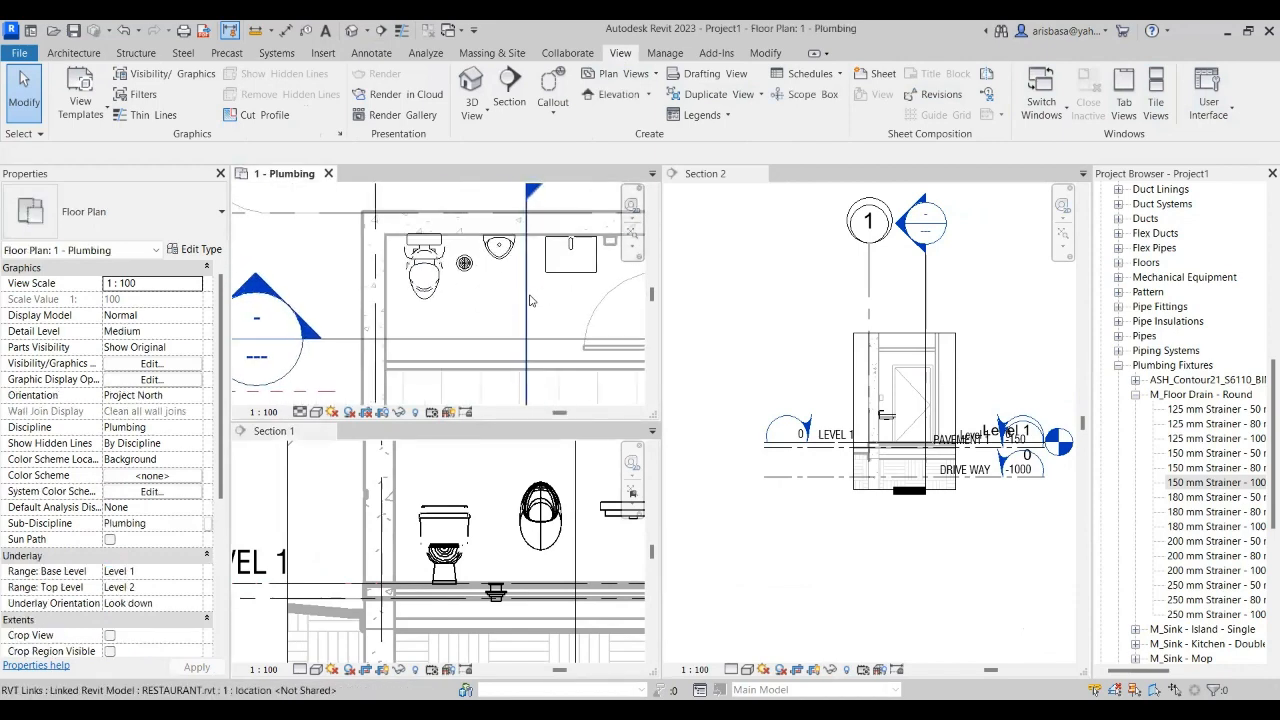
left_click(527, 303)
left_click_drag(528, 318, 455, 320)
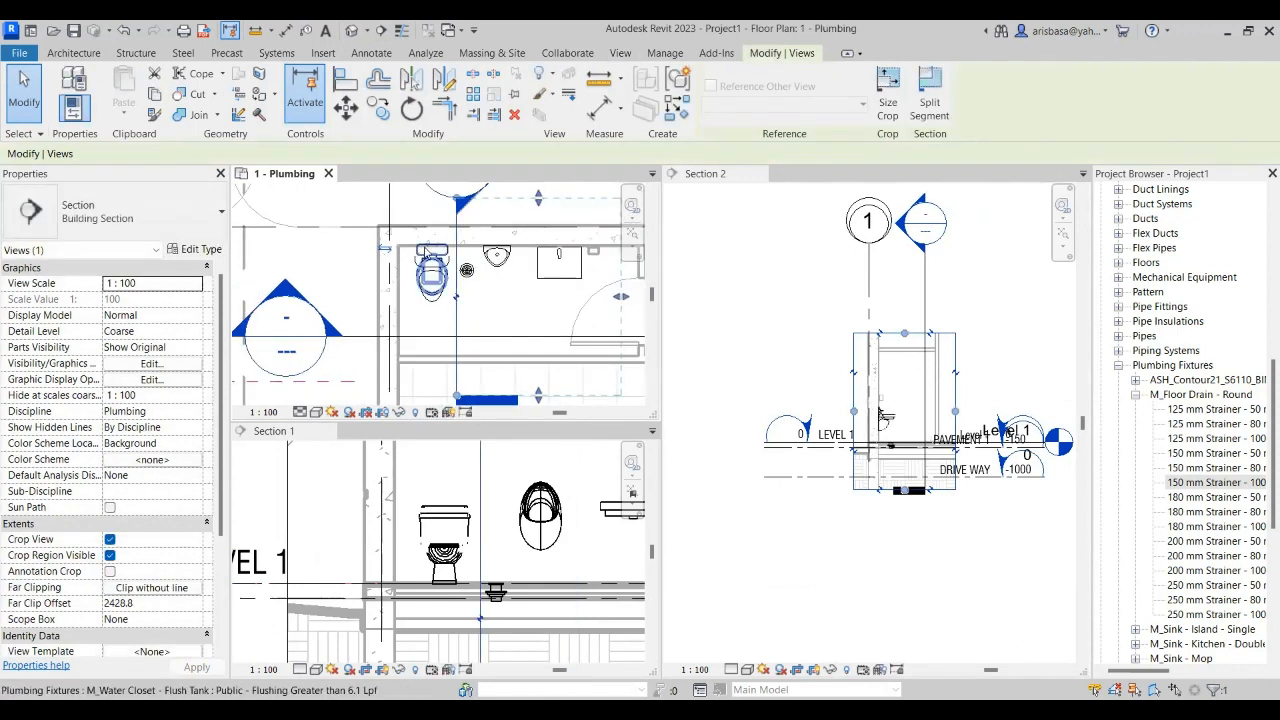
middle_click_drag(512, 333, 478, 289)
scroll(478, 289, "down", 1)
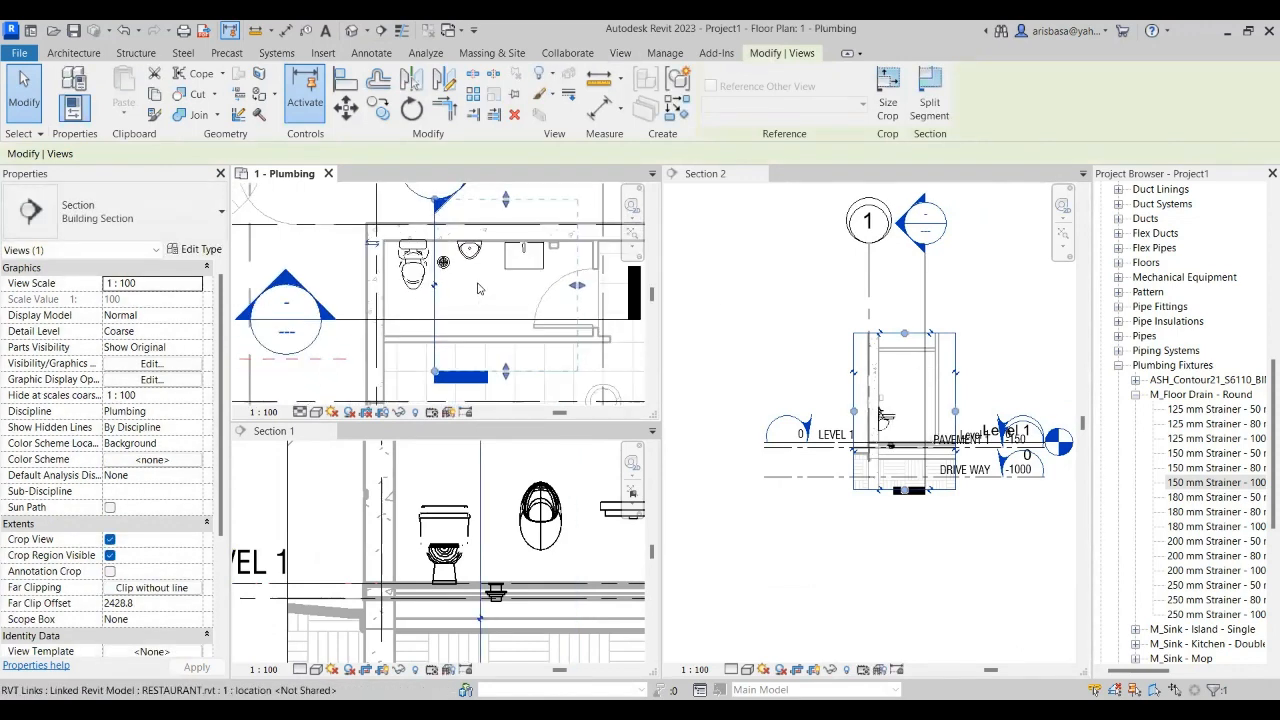
scroll(463, 308, "down", 1)
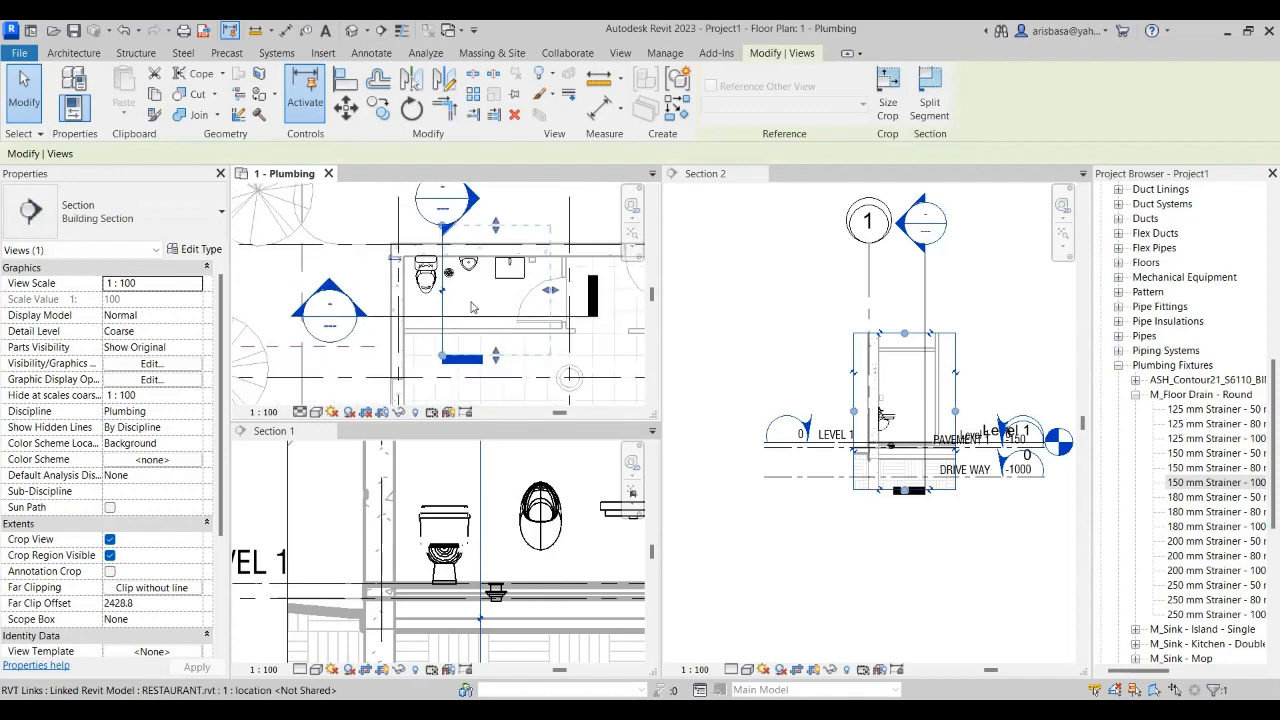
middle_click_drag(472, 308, 480, 311)
key("space")
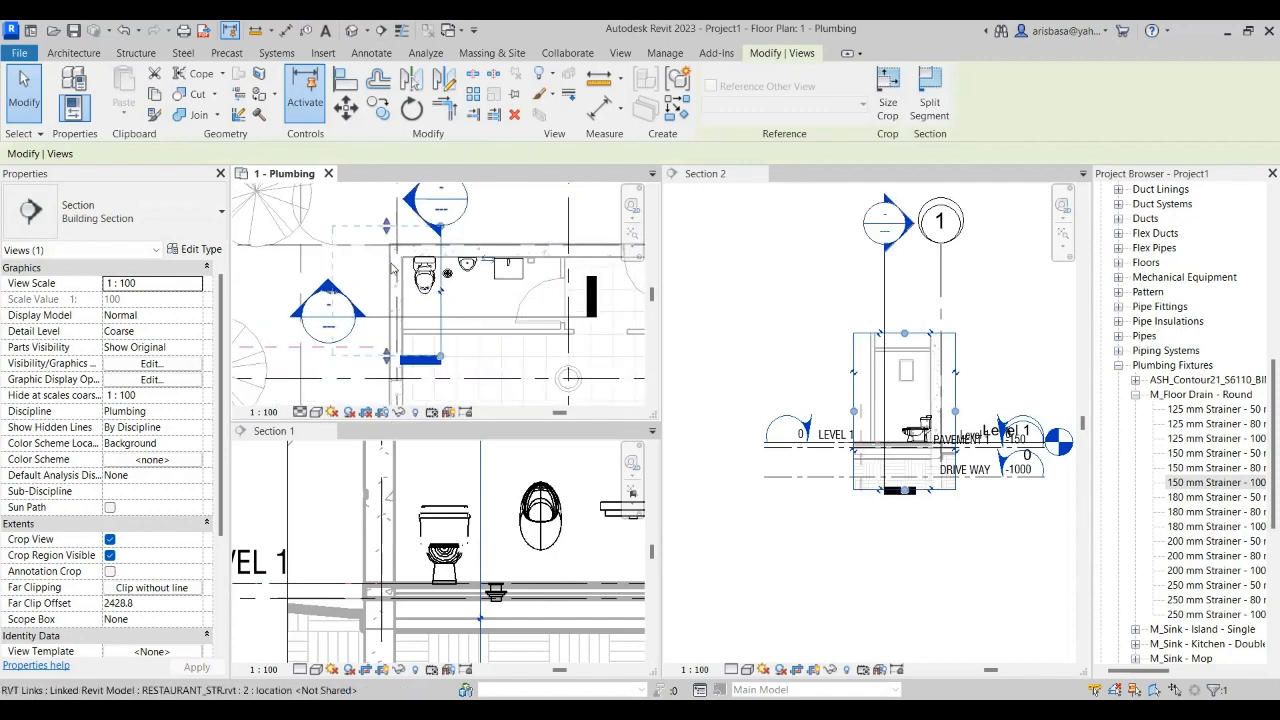
- Select the water closet in Section 2 and examine the sizes and positions of its waste outlet and water supply connectors
scroll(890, 428, "up", 5)
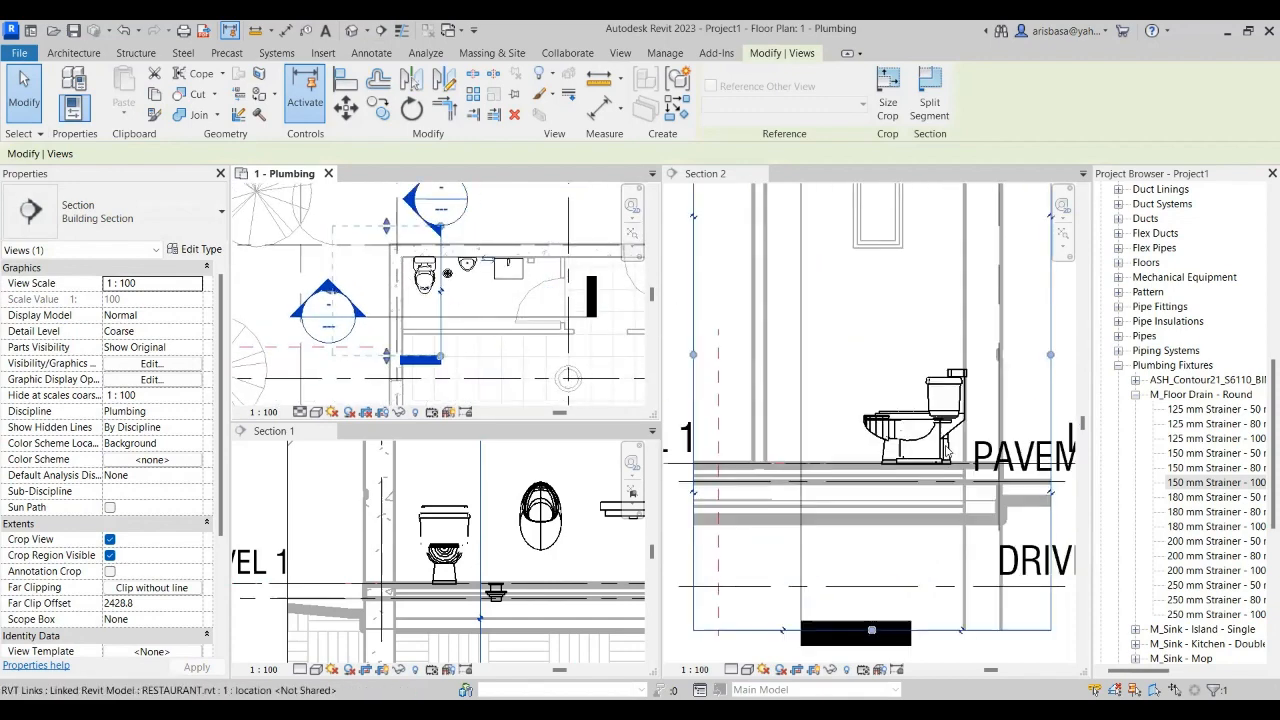
middle_click_drag(800, 374, 798, 344)
scroll(798, 344, "down", 4)
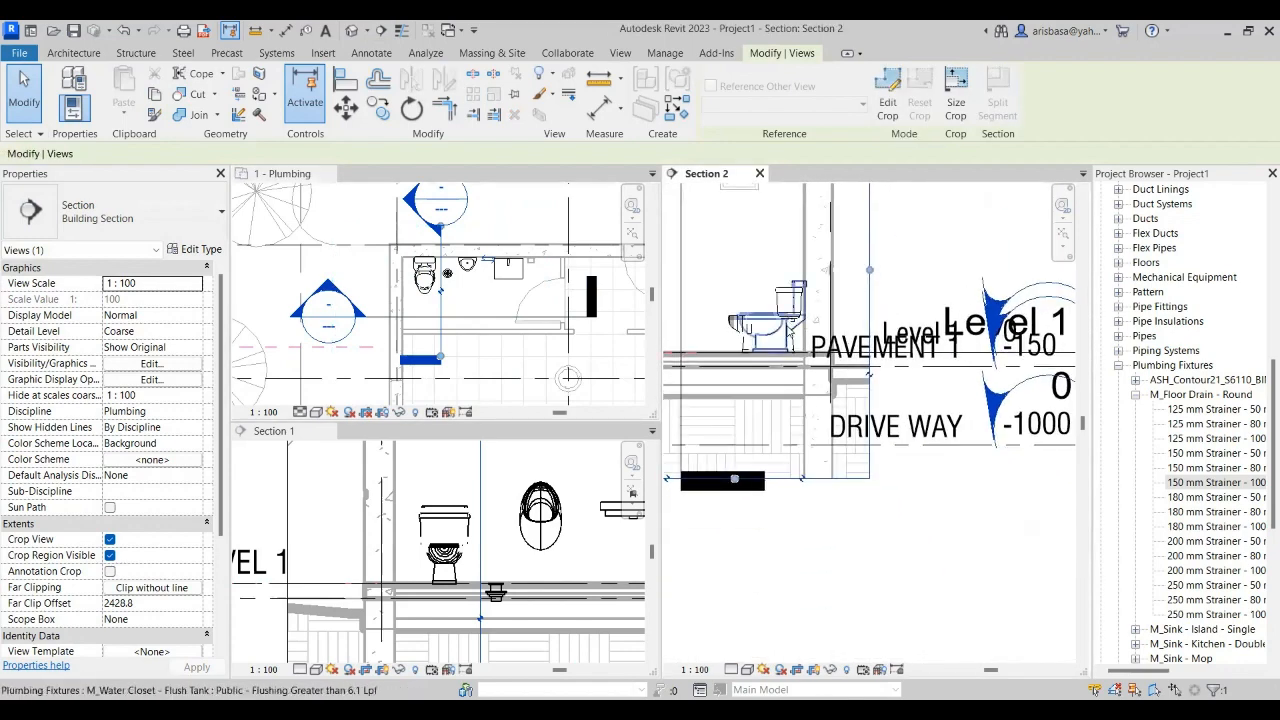
left_click(775, 322)
scroll(790, 424, "up", 3)
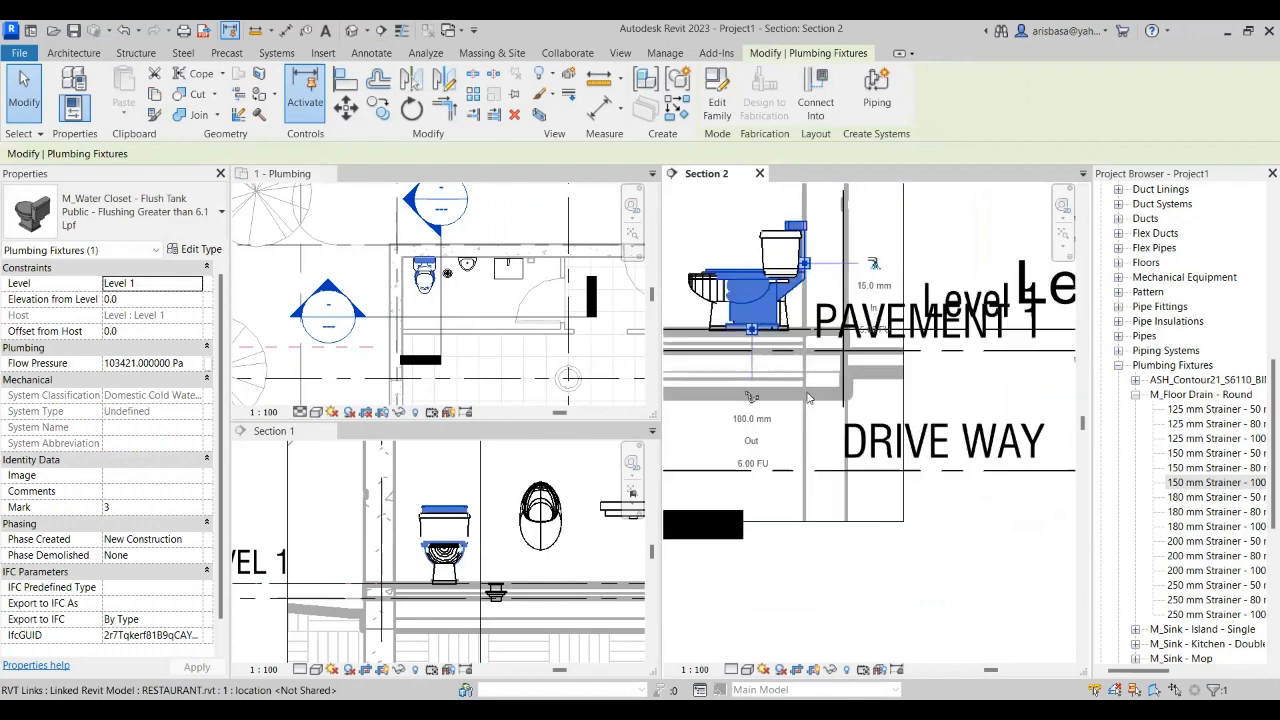
middle_click_drag(792, 424, 801, 447)
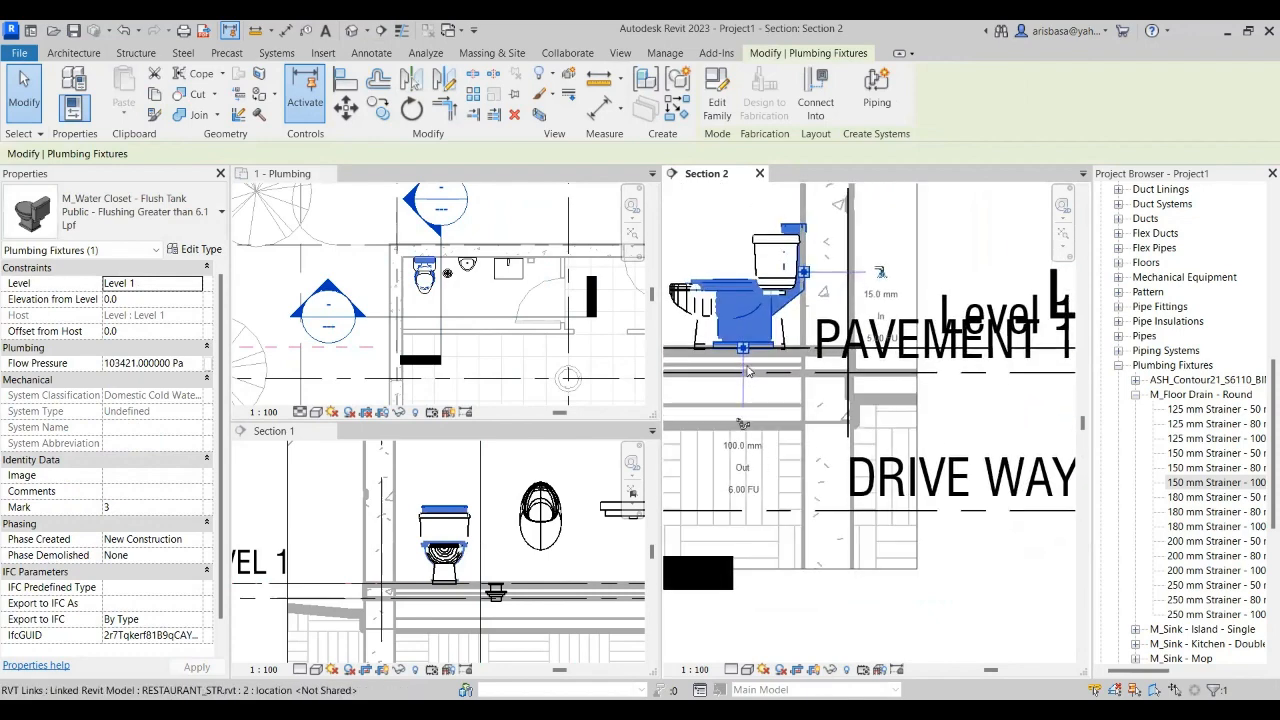
scroll(743, 418, "up", 1)
scroll(743, 418, "up", 2)
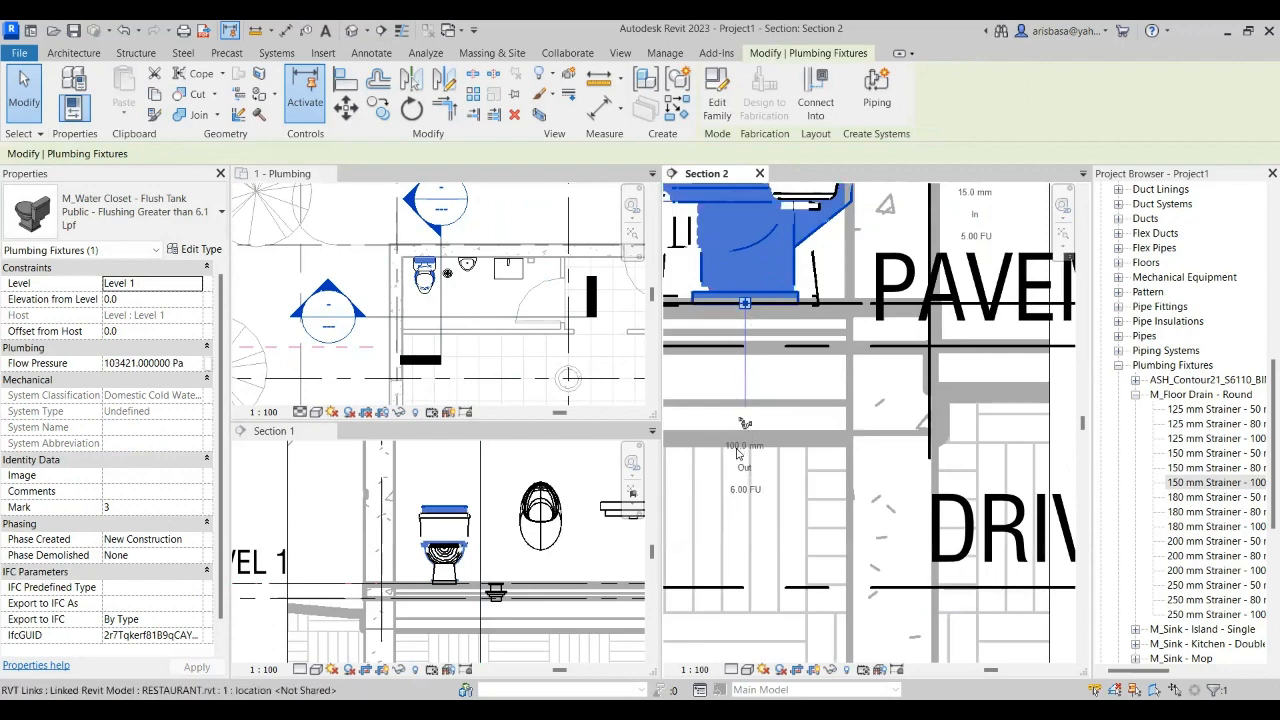
scroll(744, 440, "up", 2)
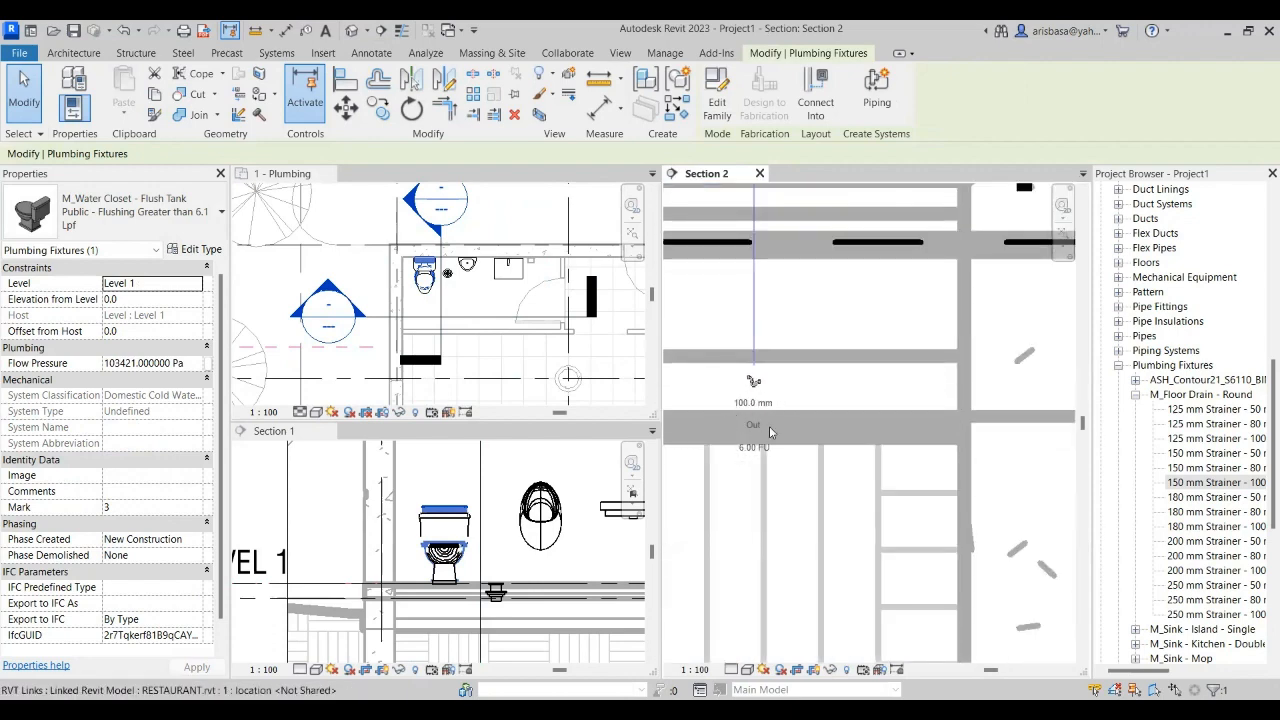
scroll(750, 400, "down", 3)
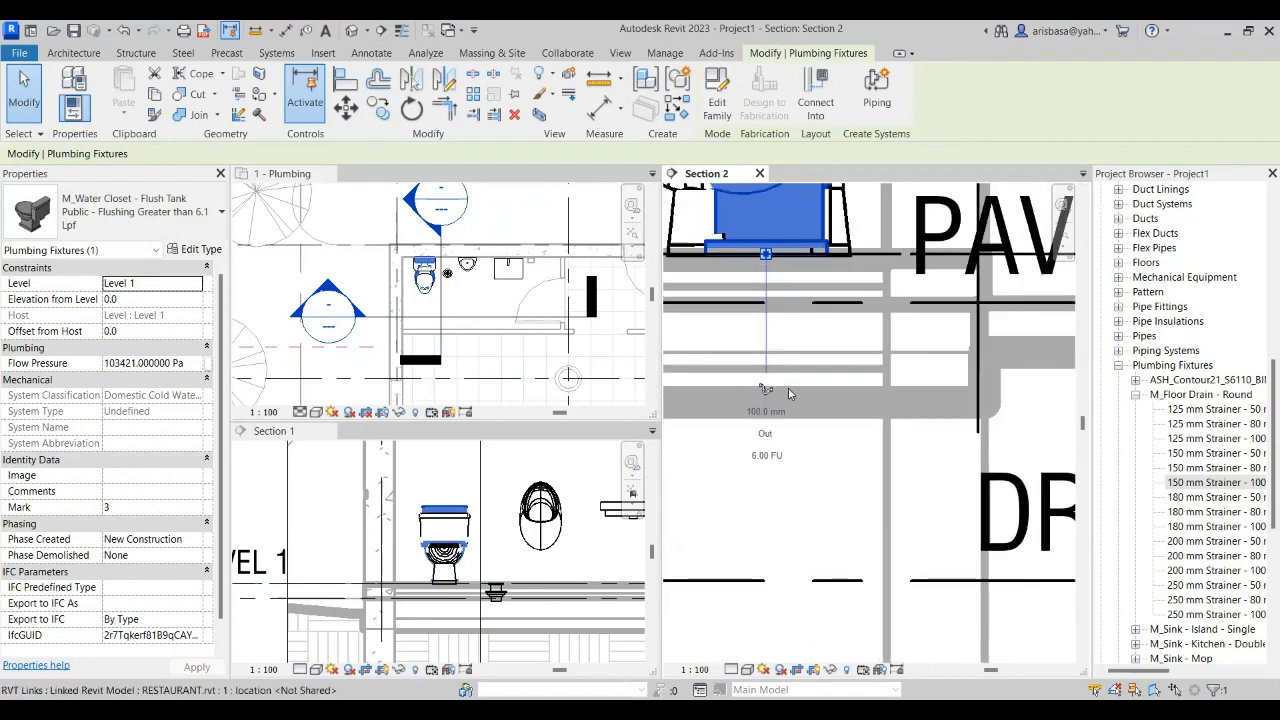
scroll(922, 356, "up", 2)
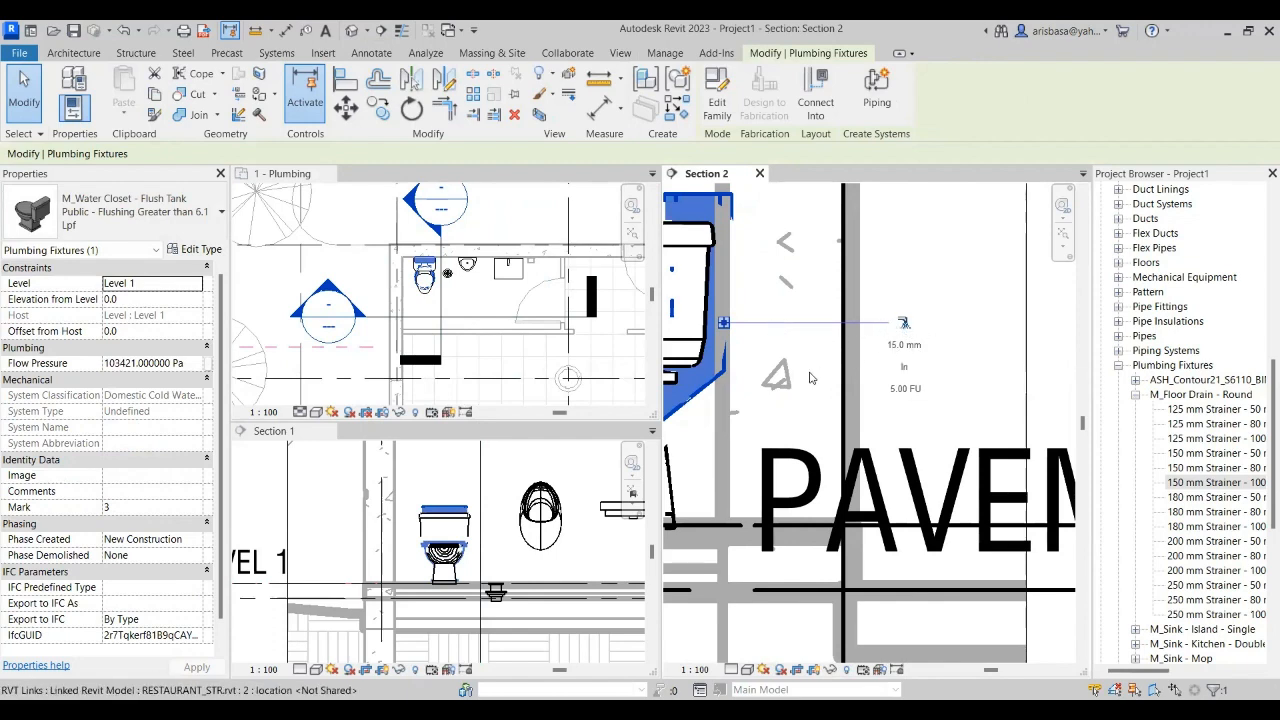
scroll(902, 330, "down", 3)
middle_click_drag(859, 408, 817, 400)
scroll(801, 354, "up", 2)
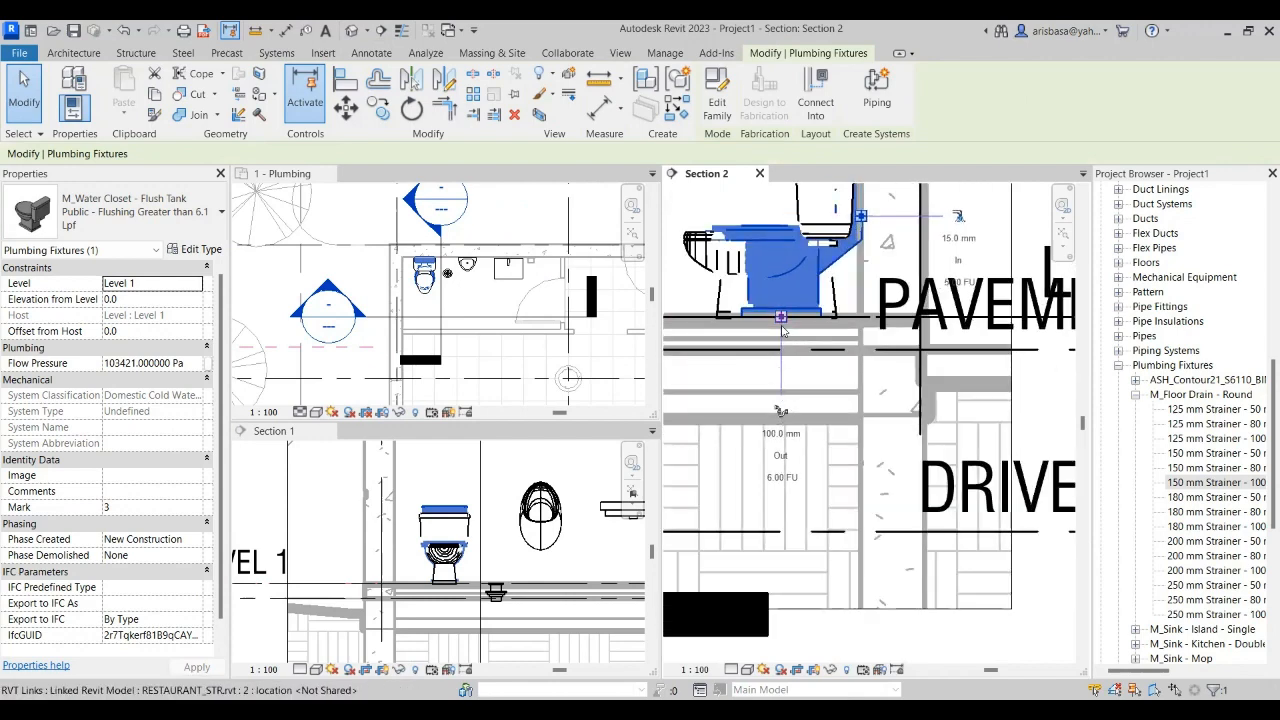
key("Down")
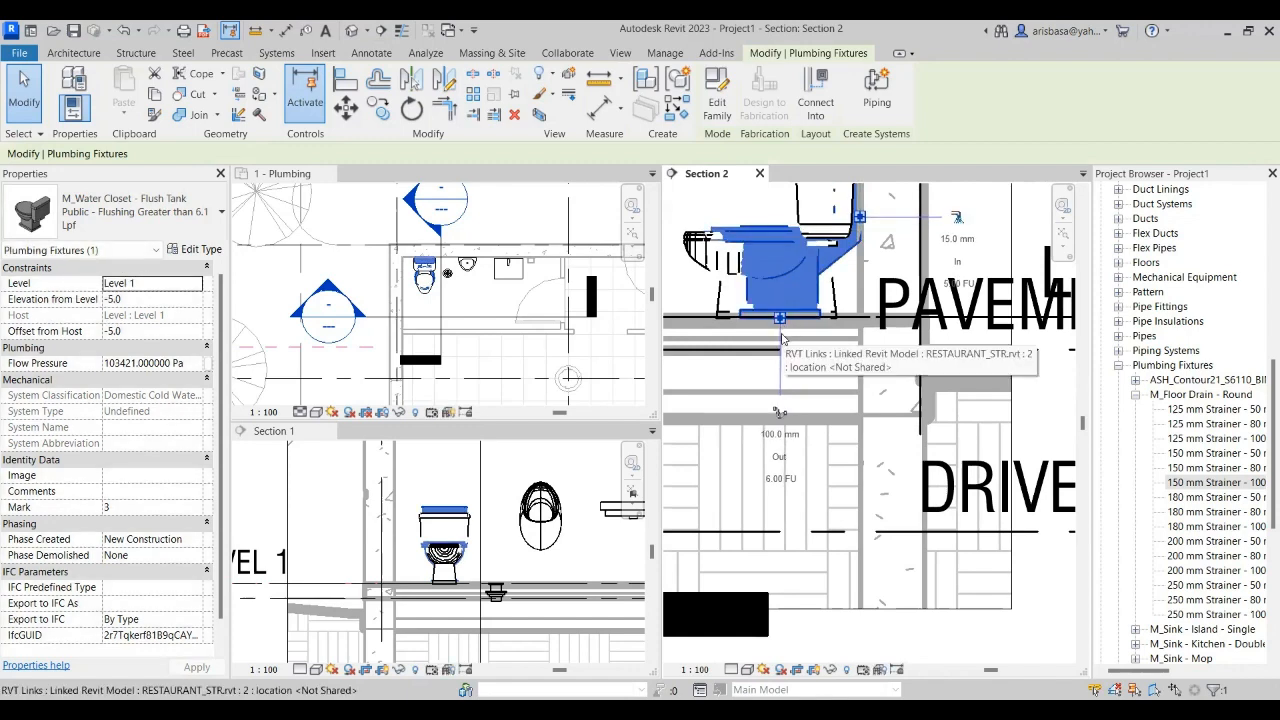
key("Escape")
left_click(792, 302)
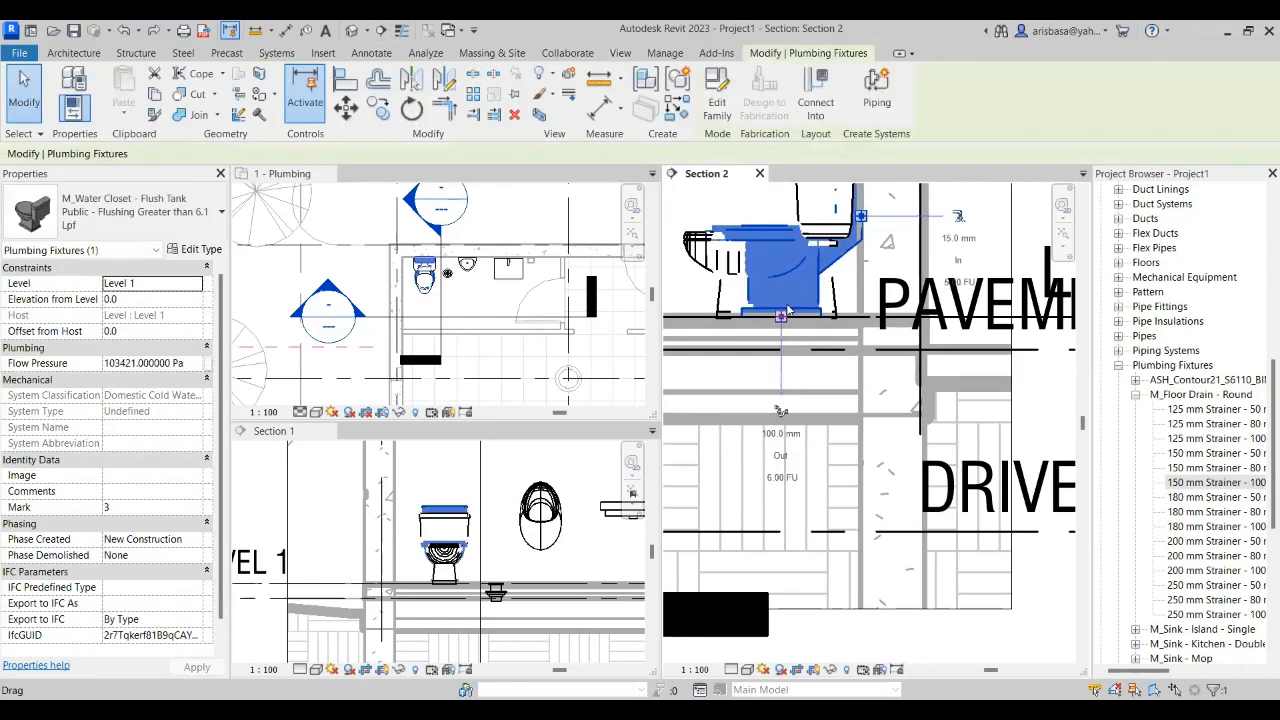
- Start a 100 mm pipe from the water closet's waste outlet, set Section 2's detail level to Fine, and leave the pipe command
left_click(780, 415)
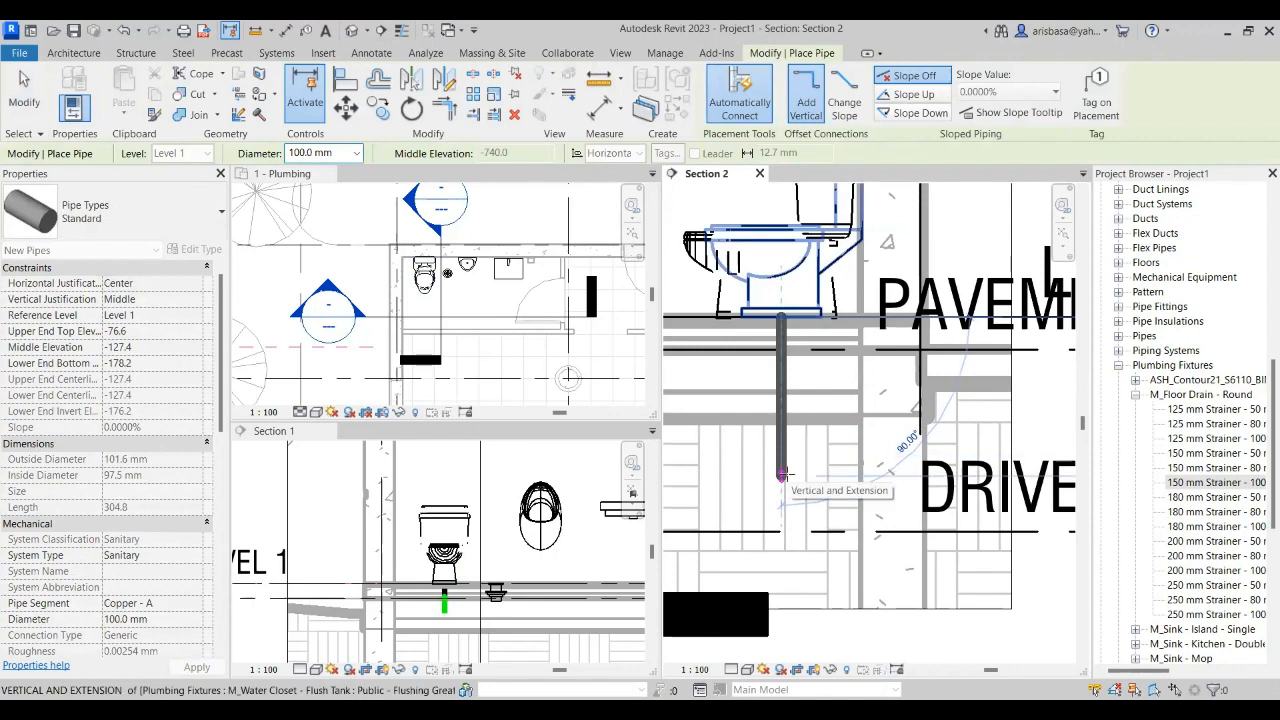
key("Escape")
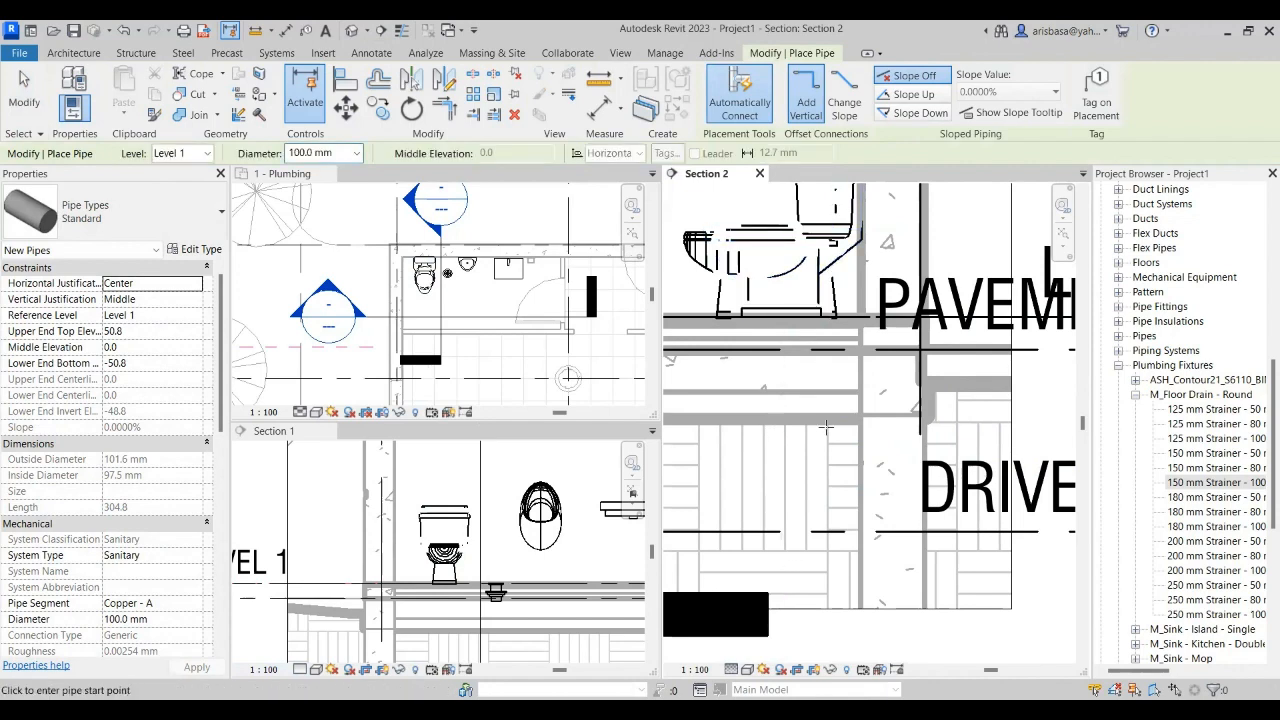
key("Escape")
key("Escape")
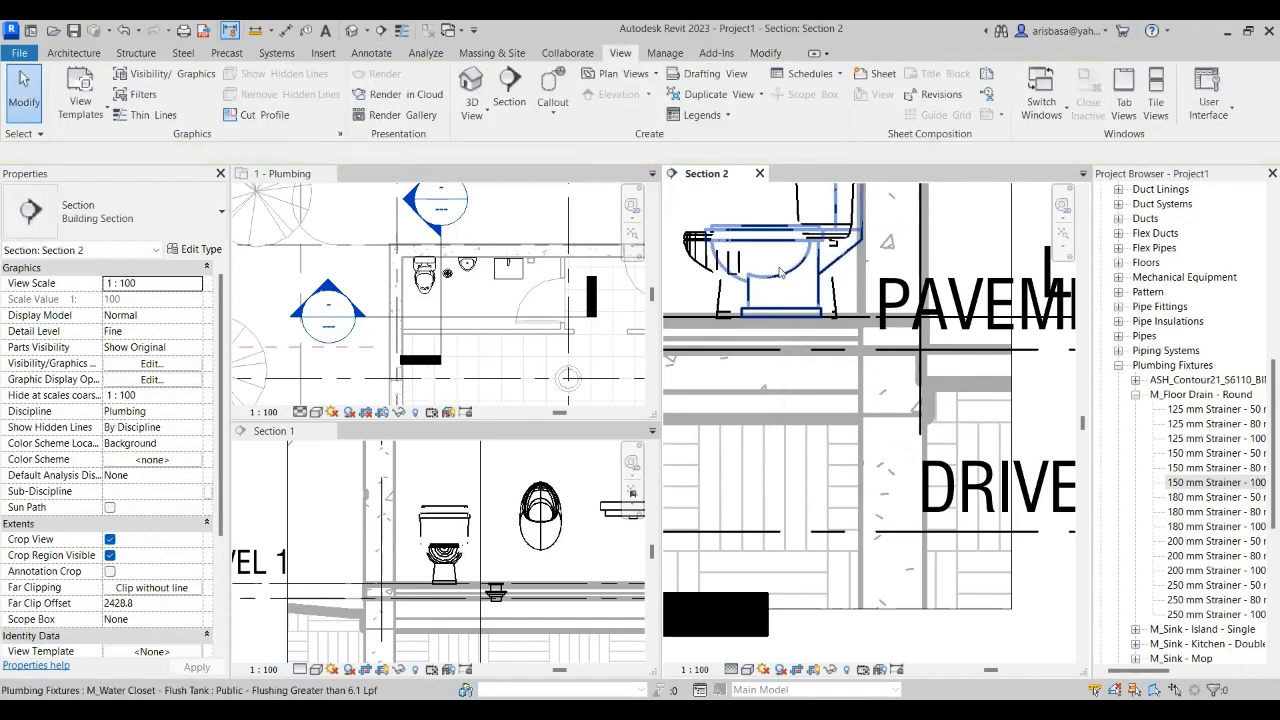
- Turn on Thin Lines display while starting another pipe from the water closet's waste outlet, and cancel that pipe
left_click(780, 276)
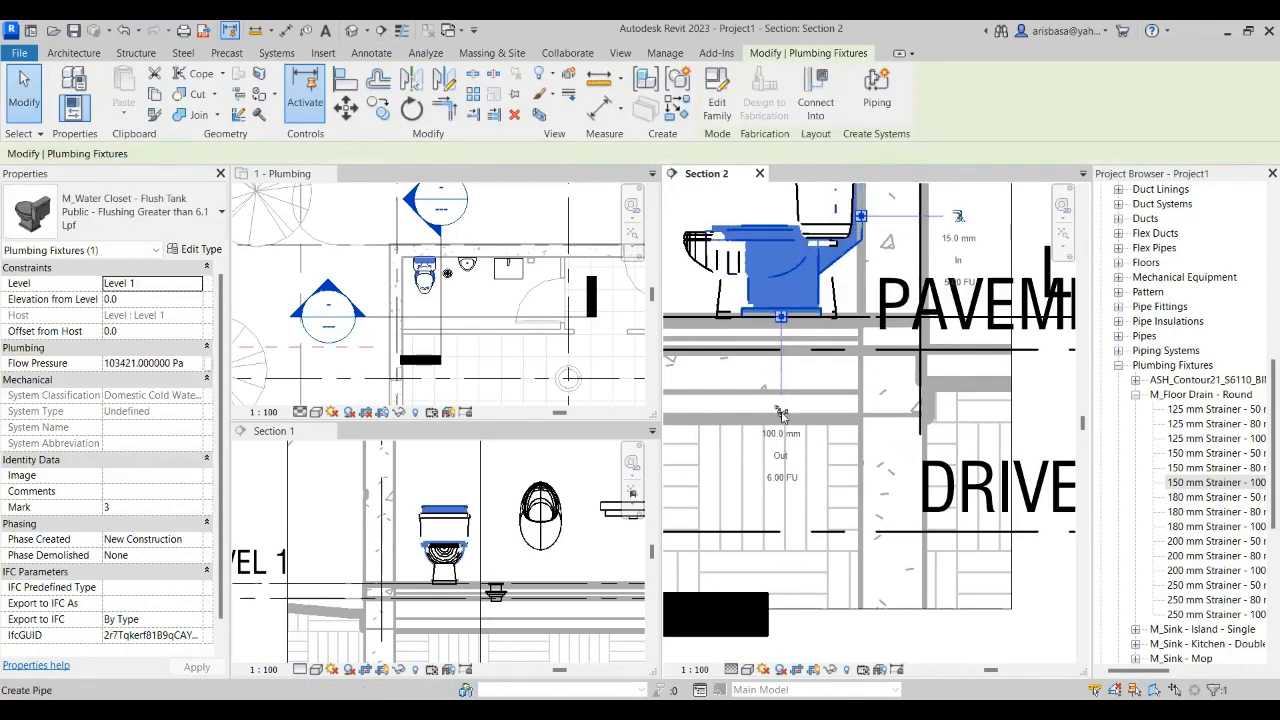
left_click(781, 414)
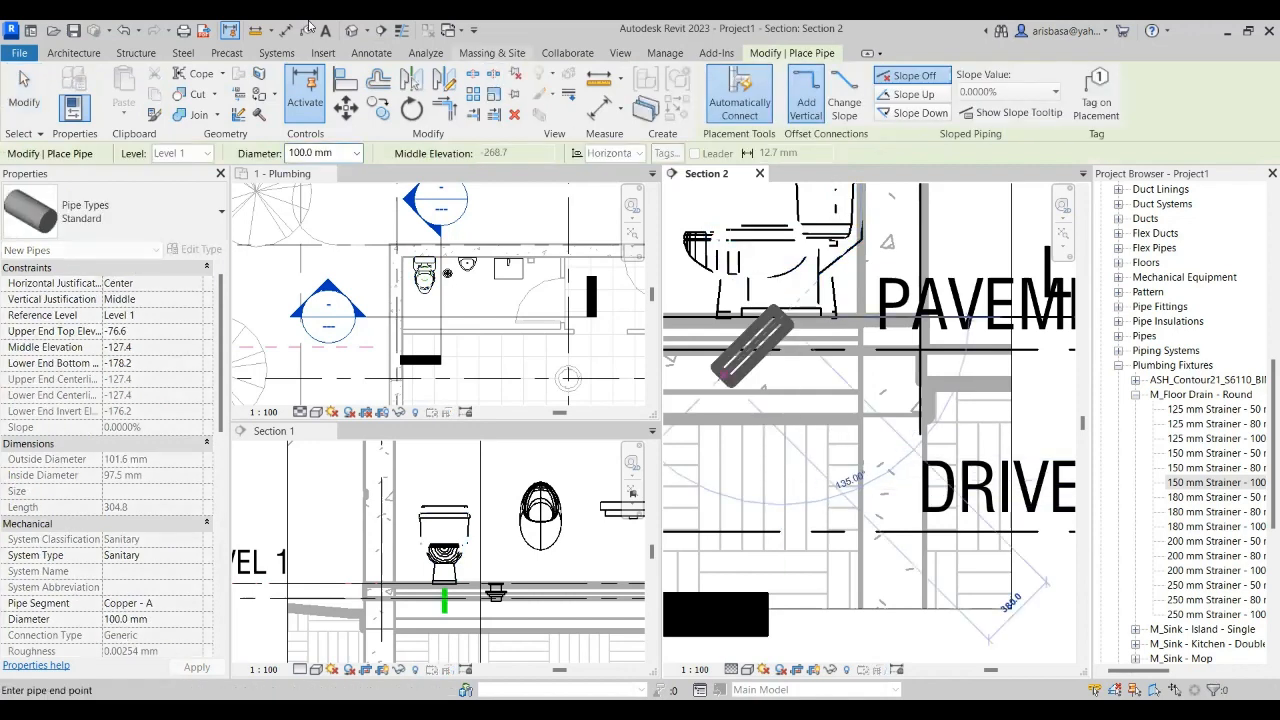
left_click(402, 31)
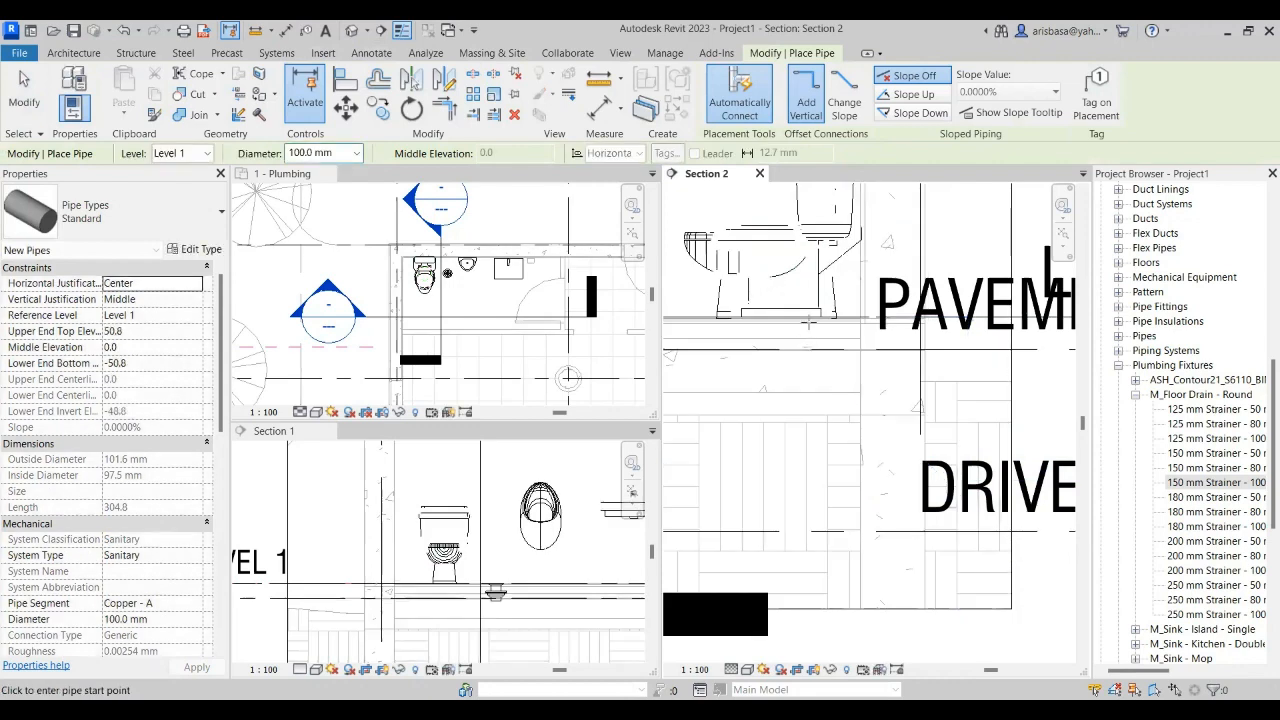
key("Escape")
- Draw a 100 mm sanitary pipe from the water closet's waste outlet straight down to elevation -900 mm in Section 2
left_click(826, 307)
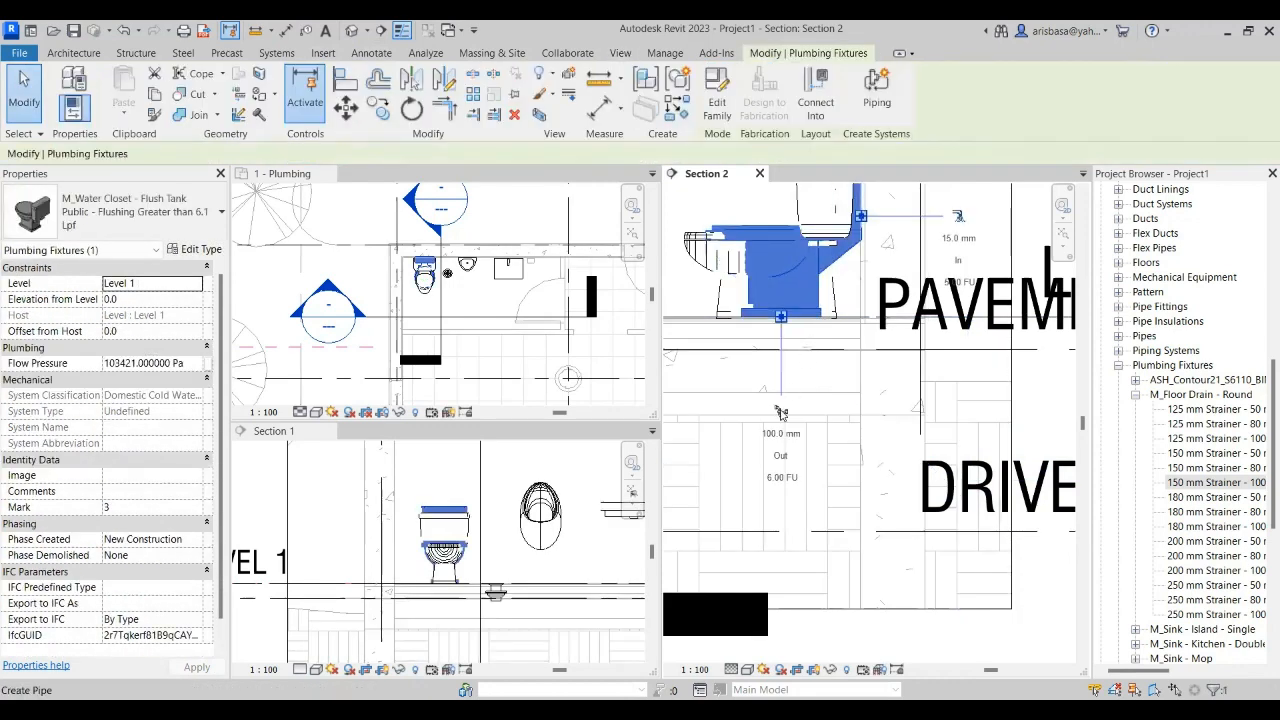
left_click(783, 414)
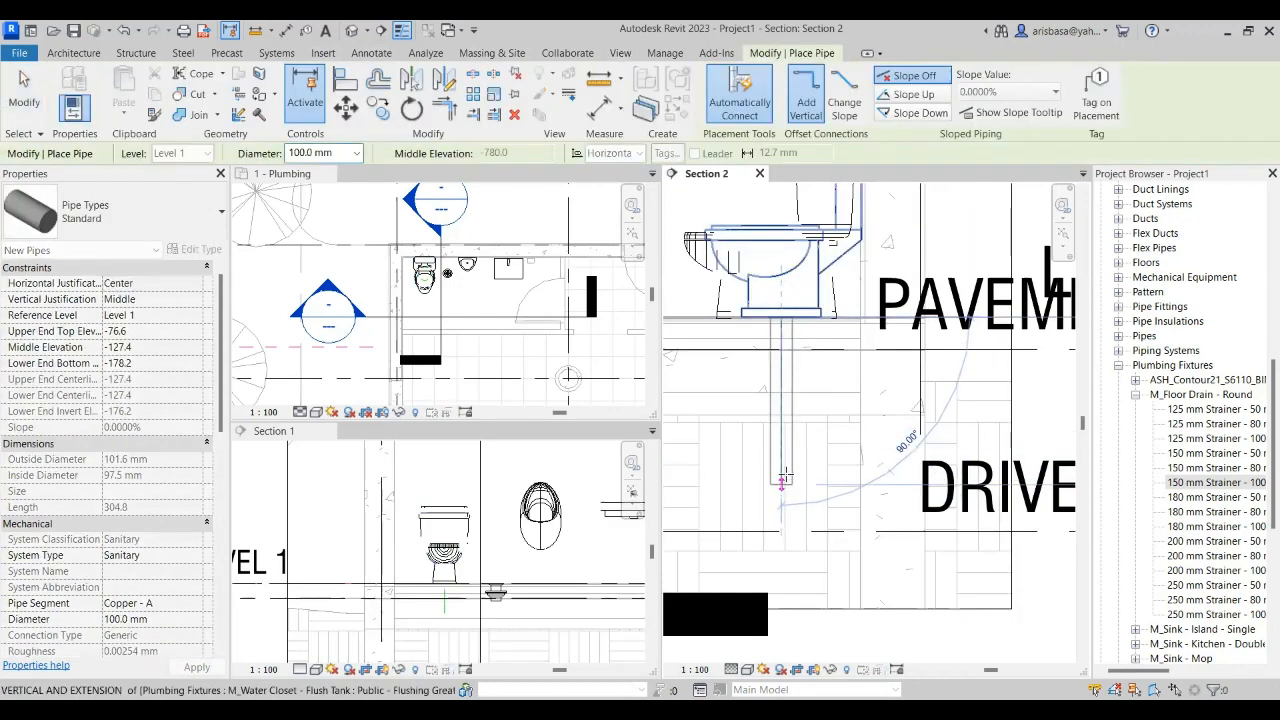
scroll(783, 466, "down", 4)
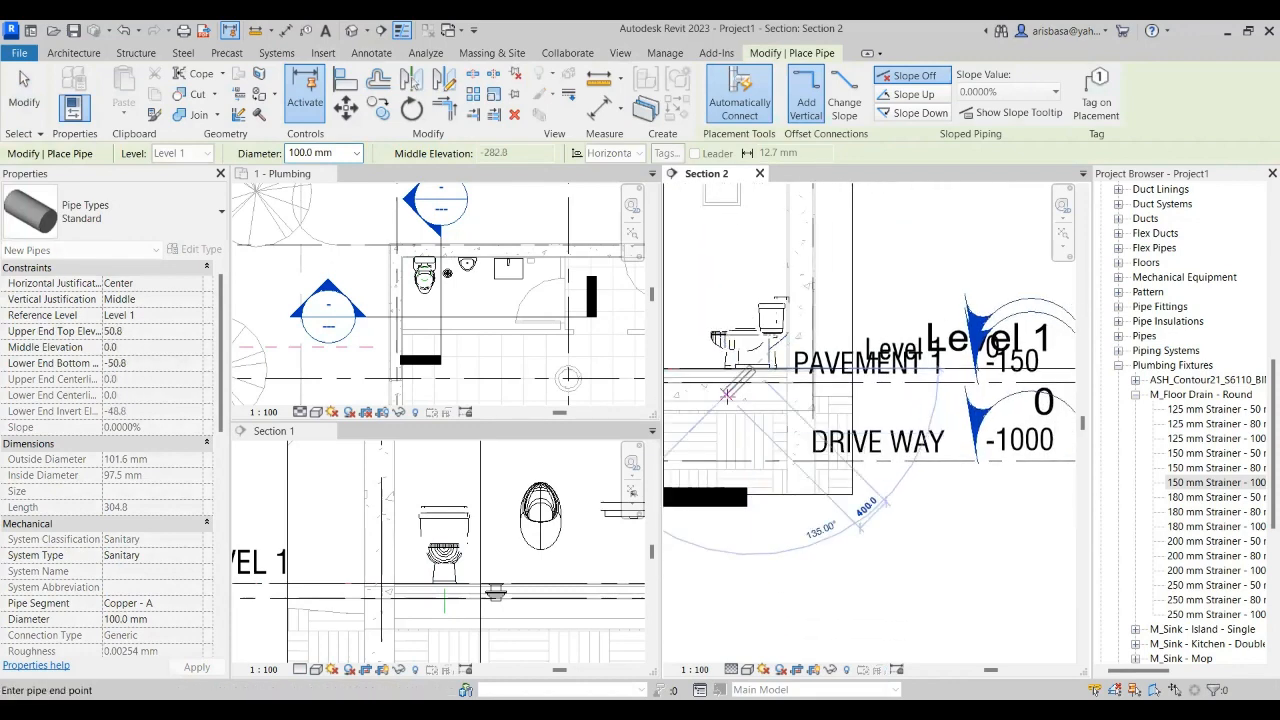
scroll(772, 412, "up", 2)
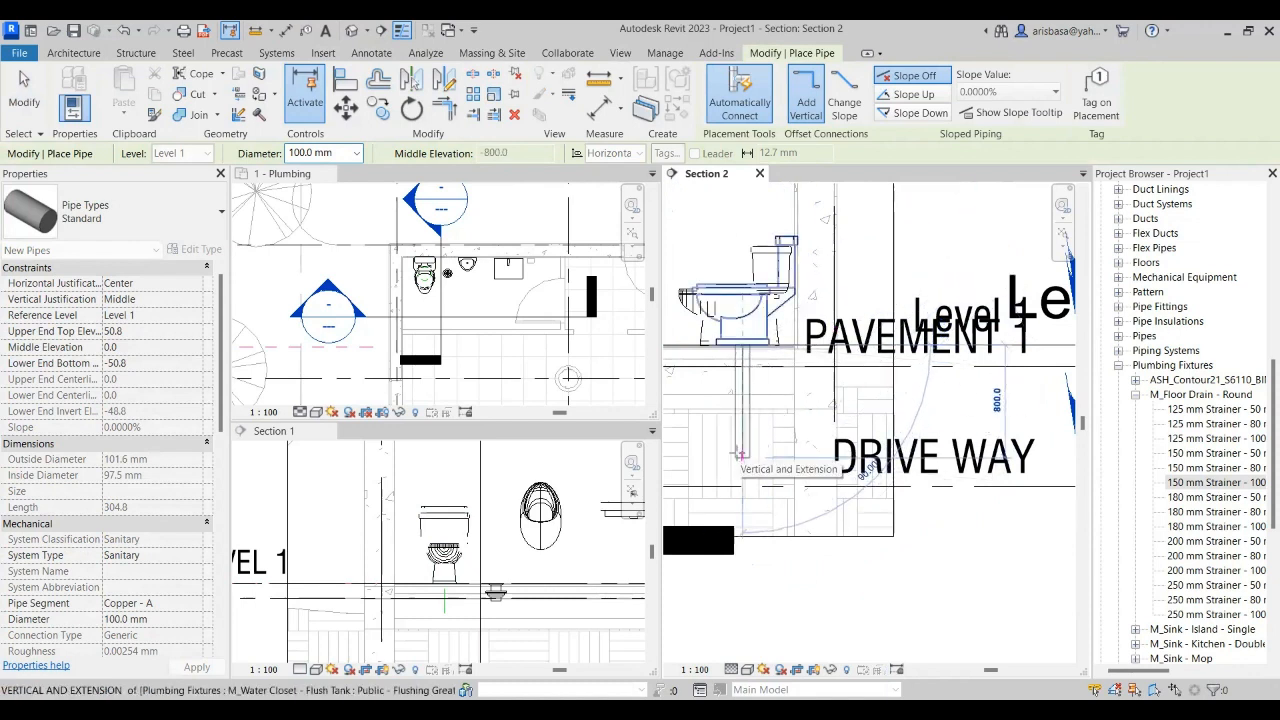
middle_click_drag(740, 455, 863, 380)
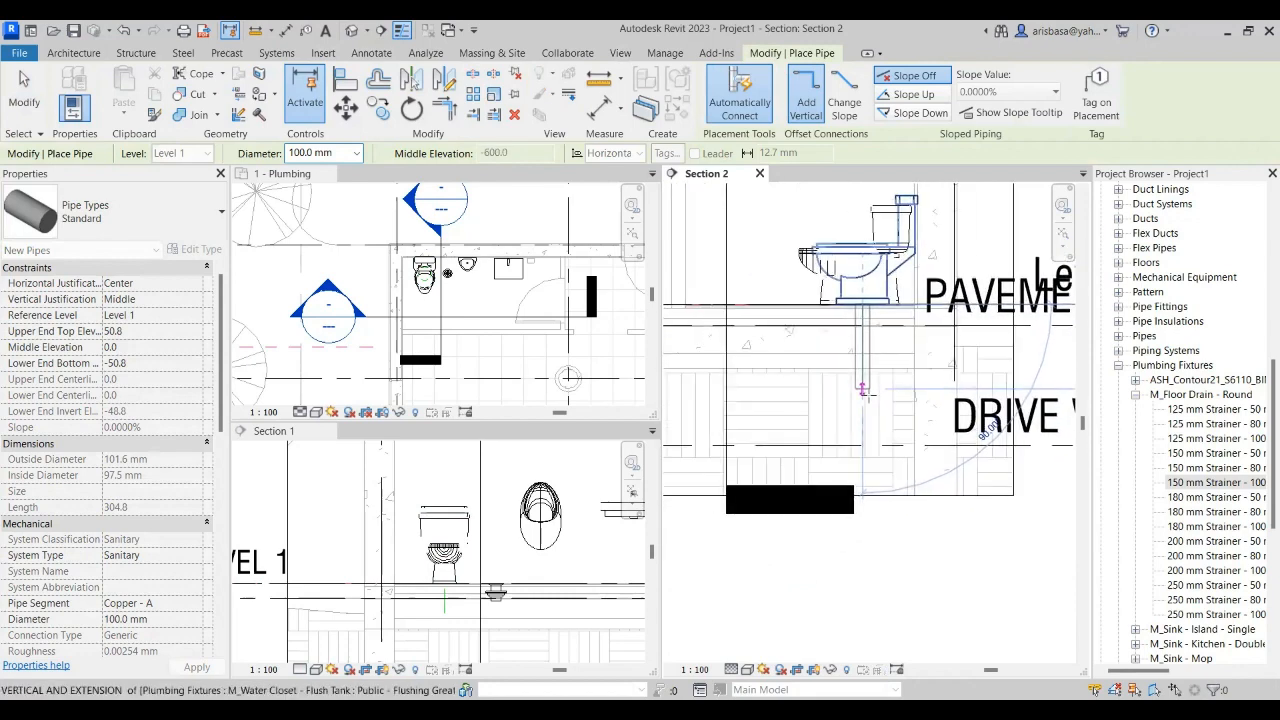
left_click(862, 348)
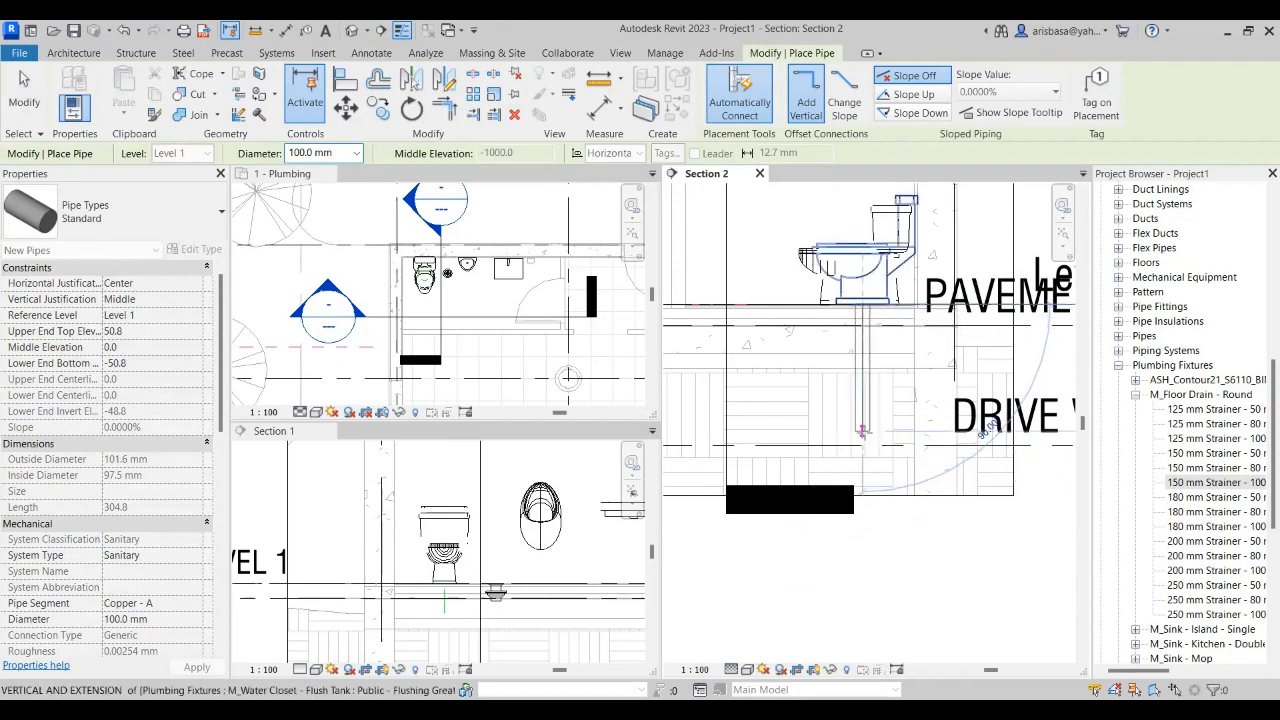
left_click(864, 433)
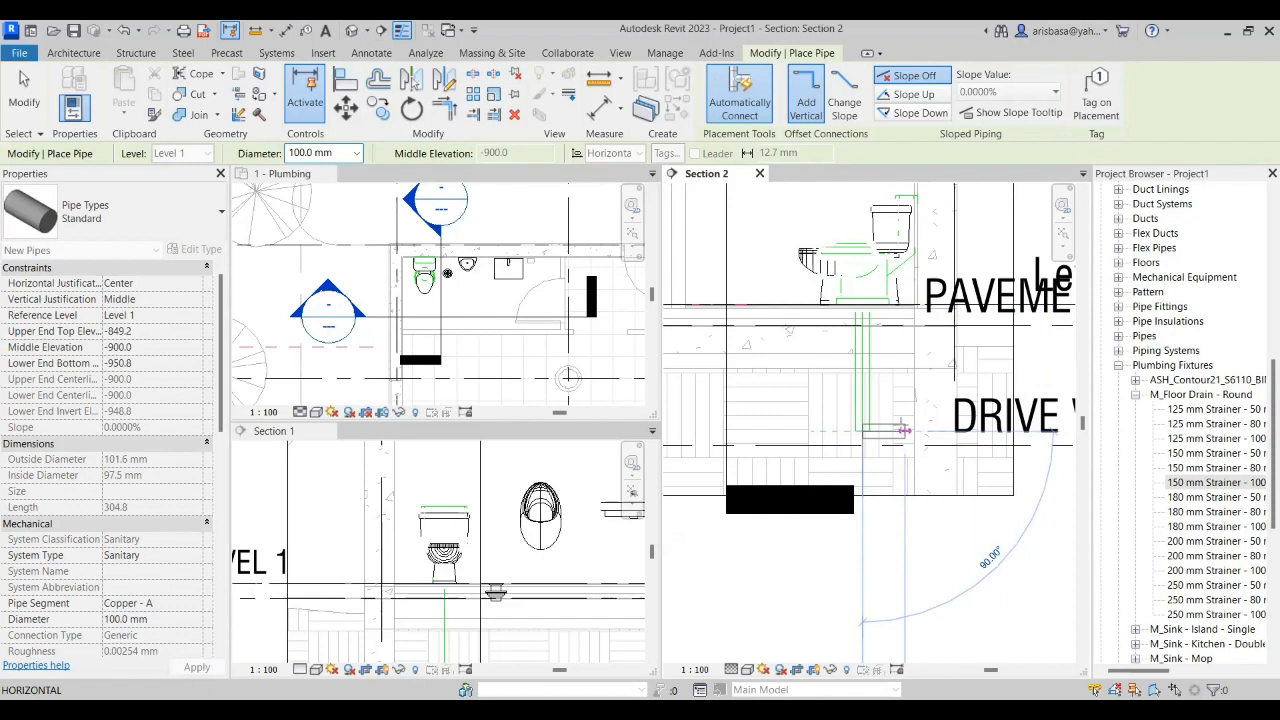
- Continue the pipe horizontally, up to -600 mm, and horizontally about 700 mm through the wall to form a trap, ending the pipe command
left_click(903, 431)
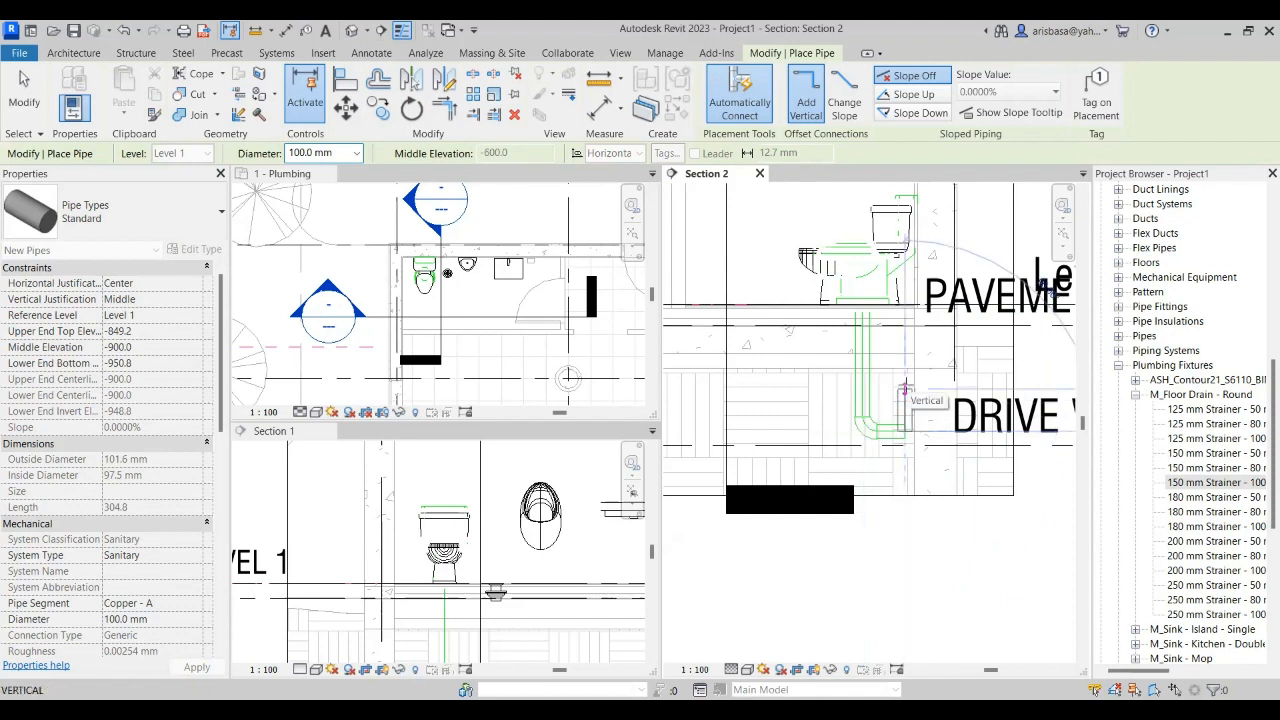
left_click(905, 390)
scroll(951, 397, "down", 1)
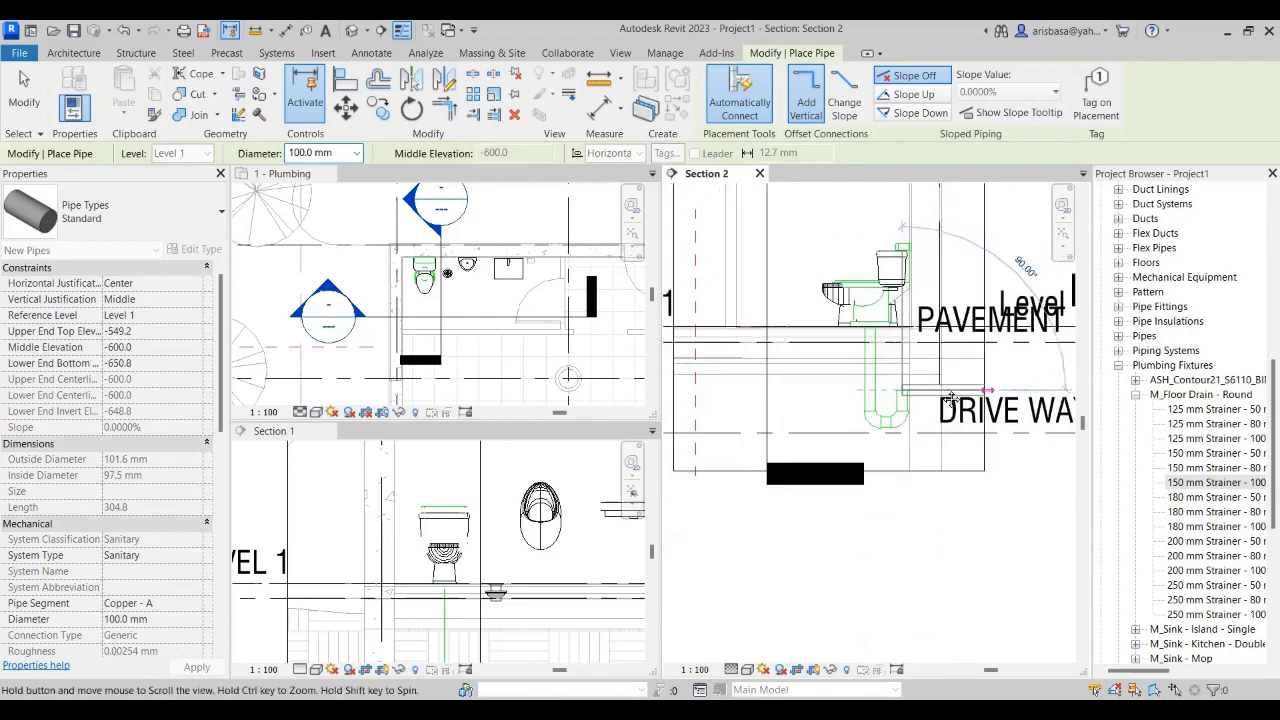
middle_click_drag(951, 397, 845, 390)
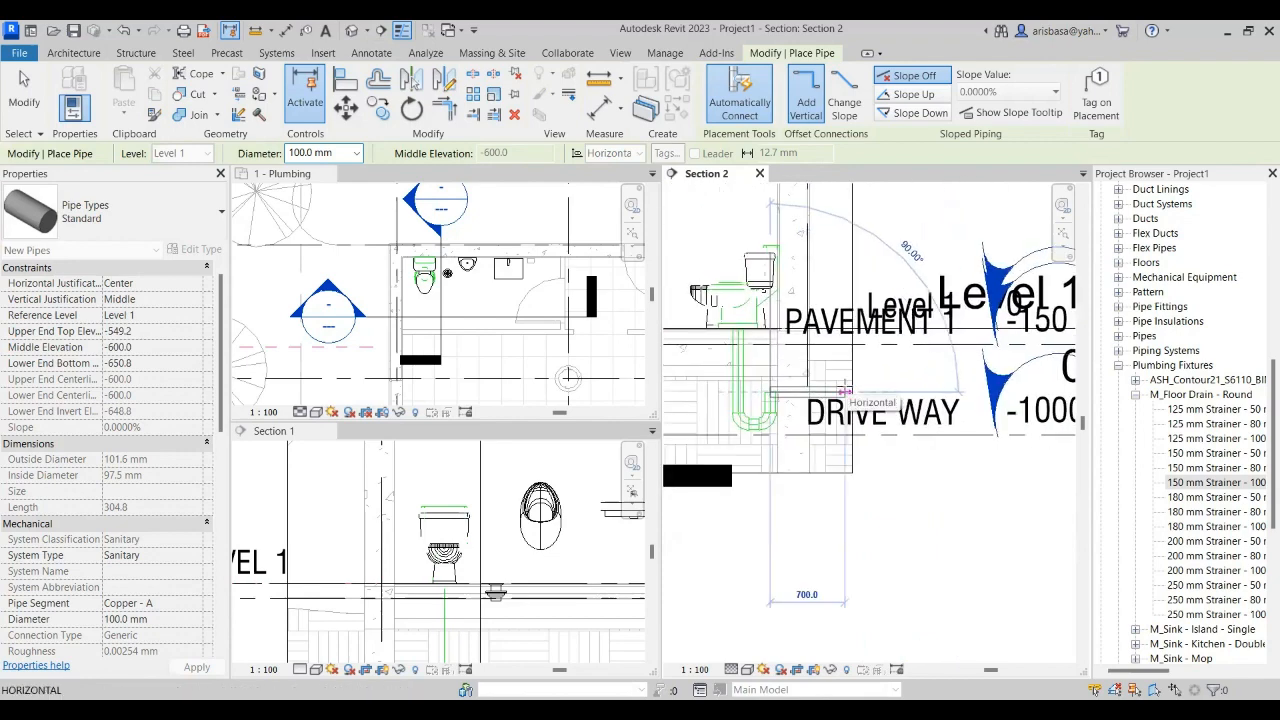
left_click(845, 391)
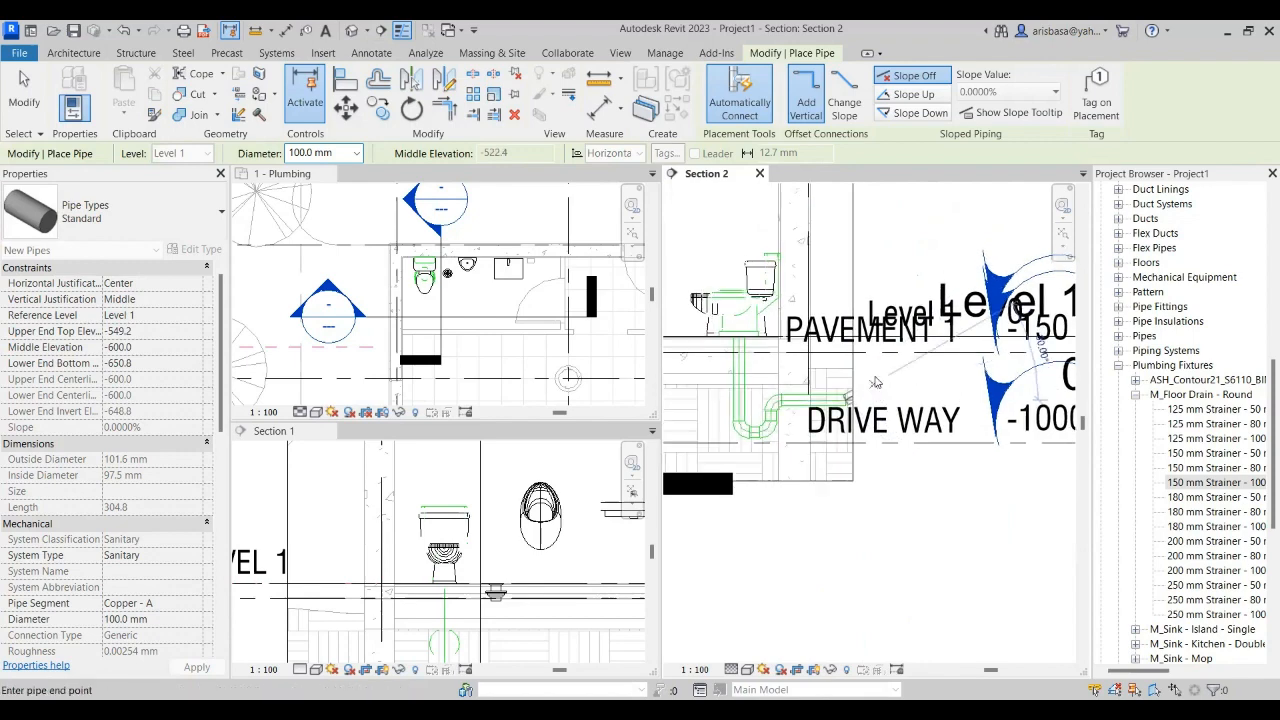
key("Escape")
key("Escape")
- Extend Section 2's crop region outward beyond the exterior end of the outlet pipe
left_click(854, 343)
scroll(858, 342, "down", 1)
middle_click_drag(858, 343, 872, 374)
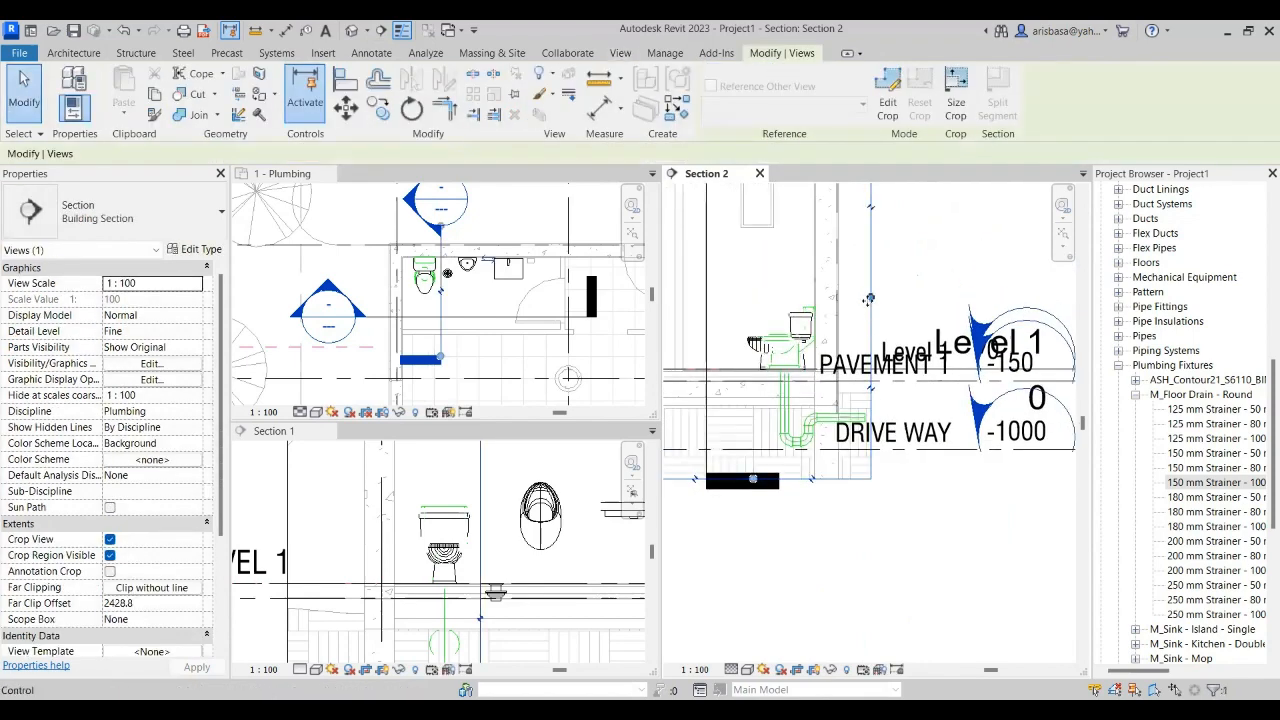
left_click_drag(870, 298, 909, 298)
scroll(888, 352, "down", 1)
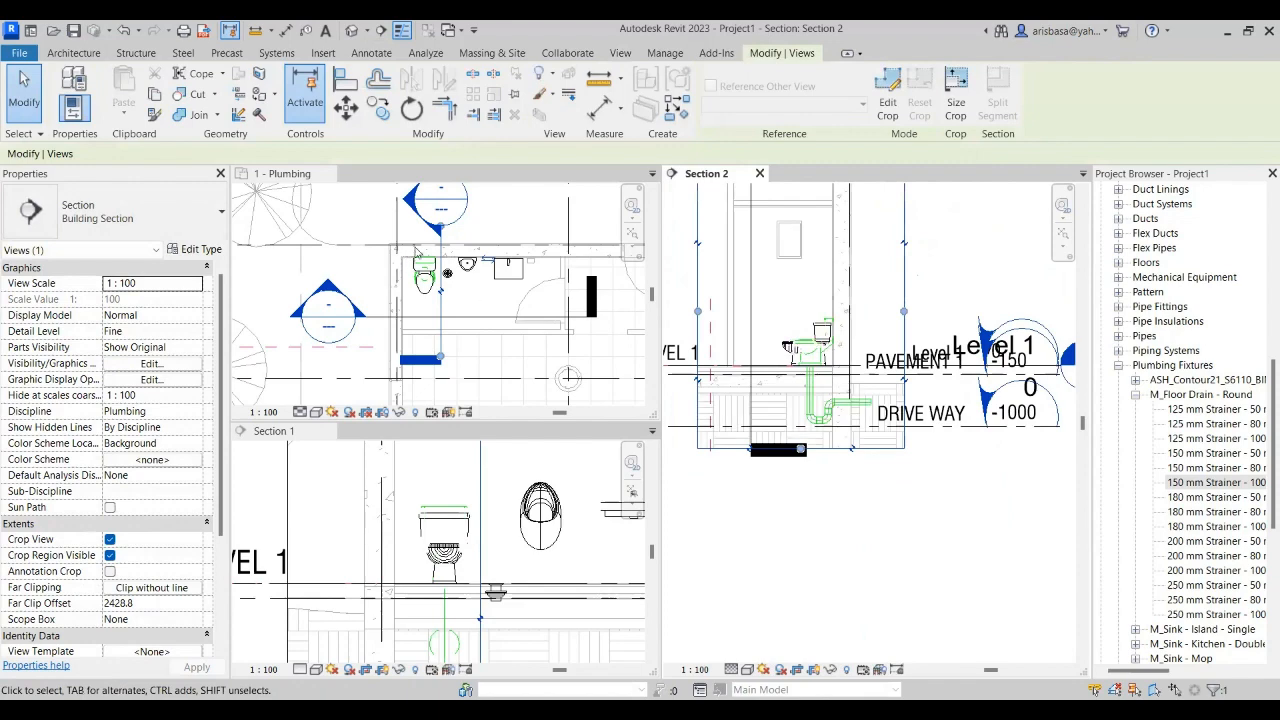
- Set the Bottom and View Depth offsets in the plumbing plan's view range to -1000 and apply them
scroll(415, 250, "up", 3)
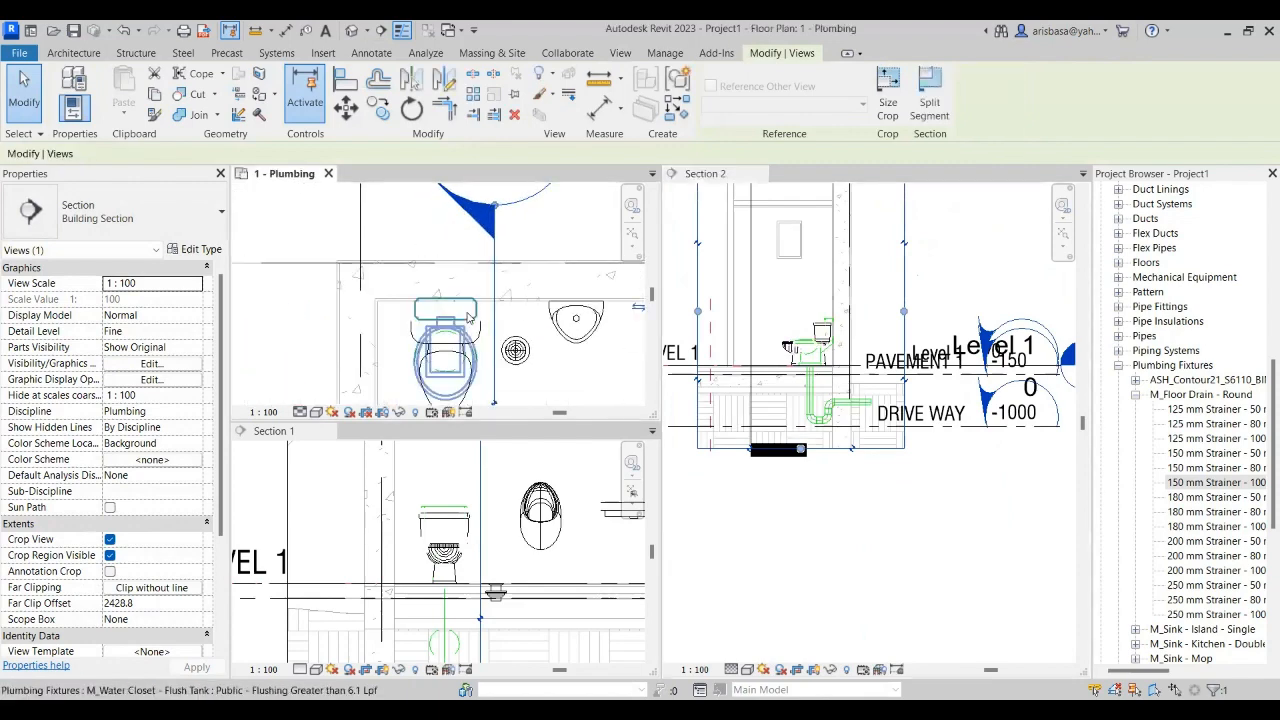
left_click(478, 360)
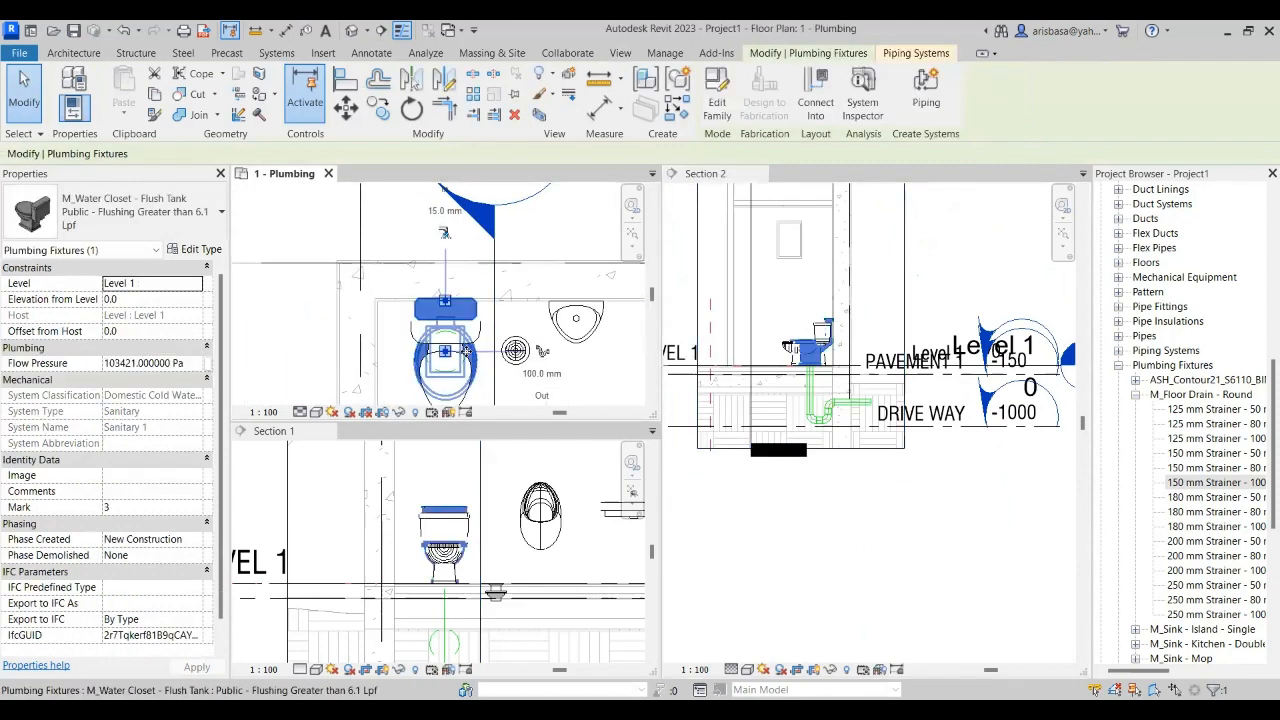
key("Escape")
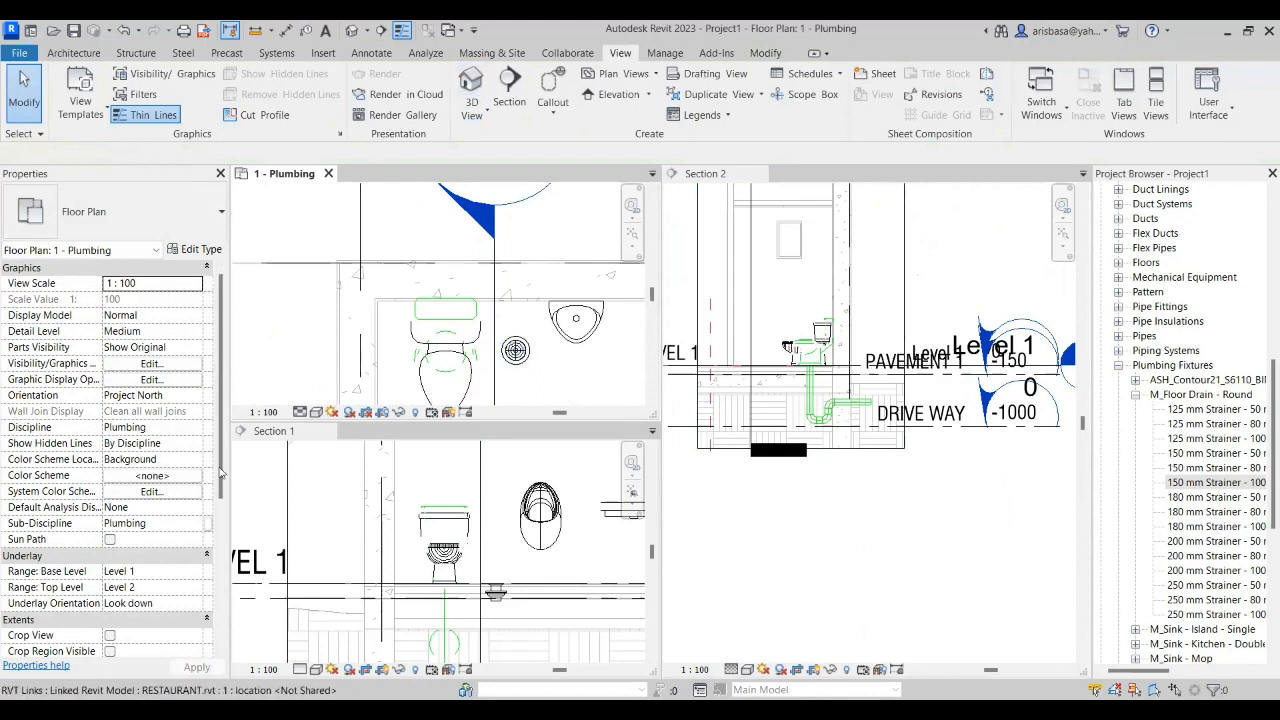
scroll(120, 553, "down", 3)
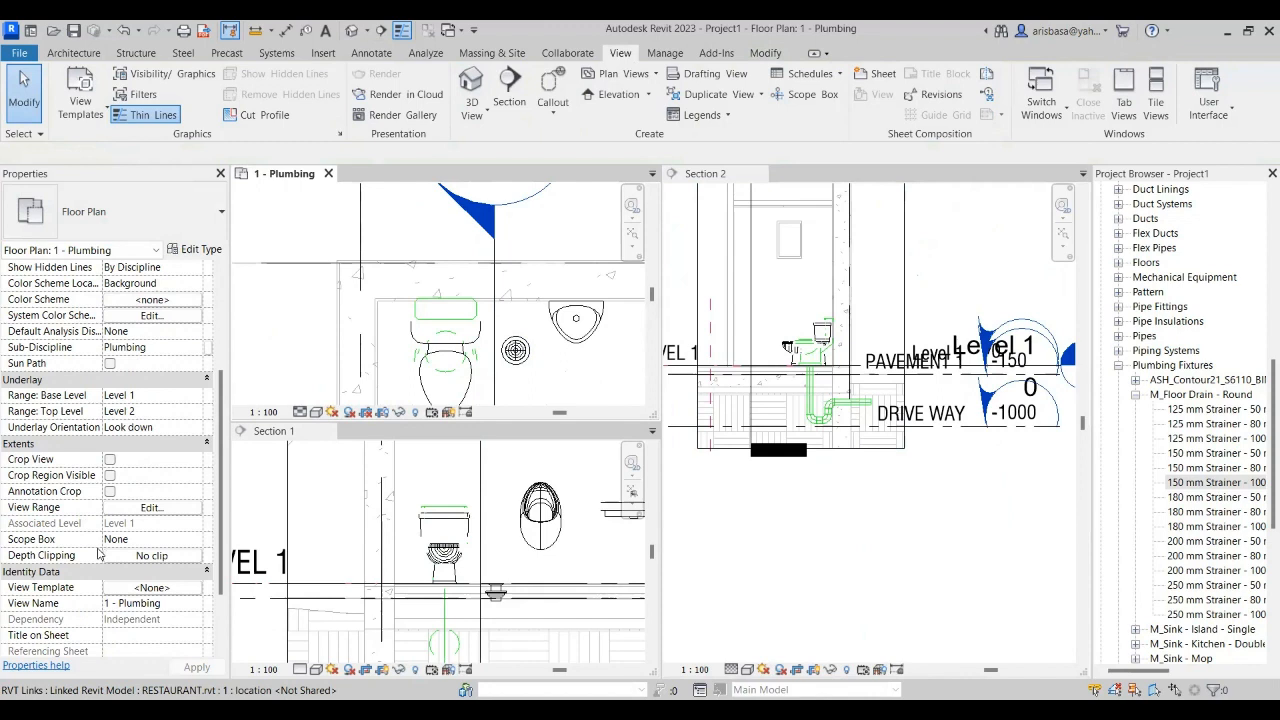
left_click(151, 507)
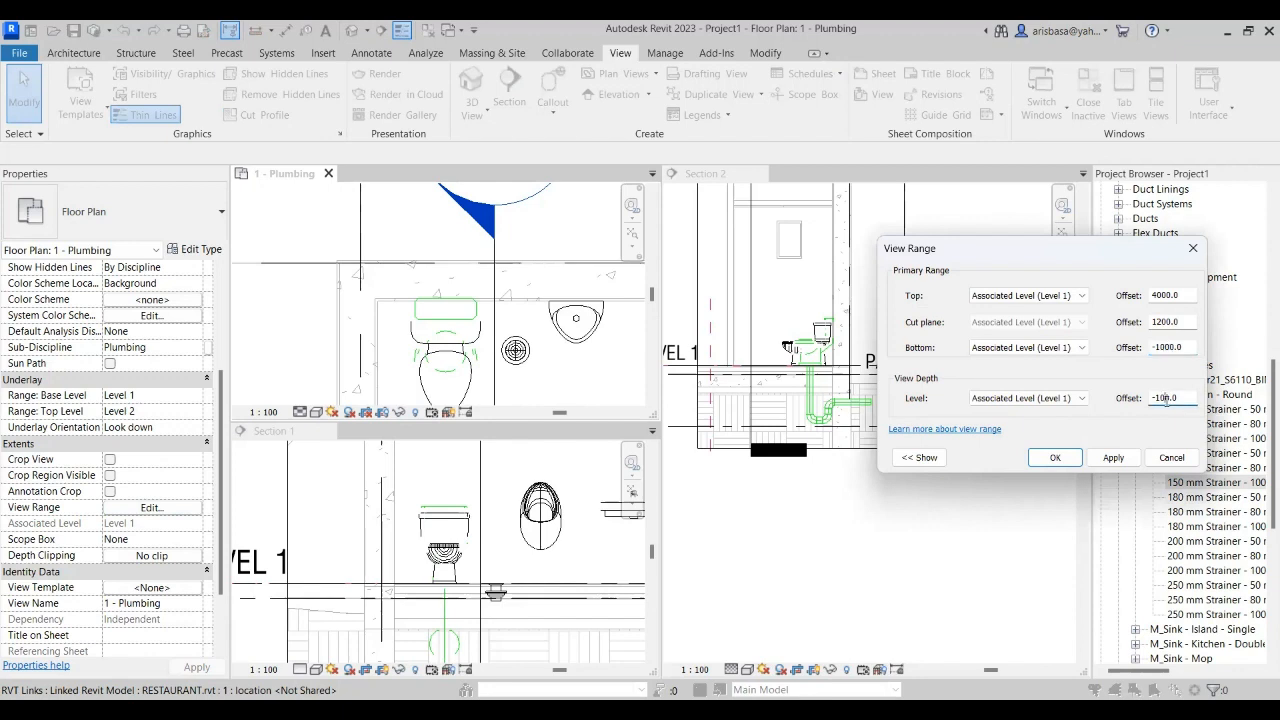
left_click(1112, 457)
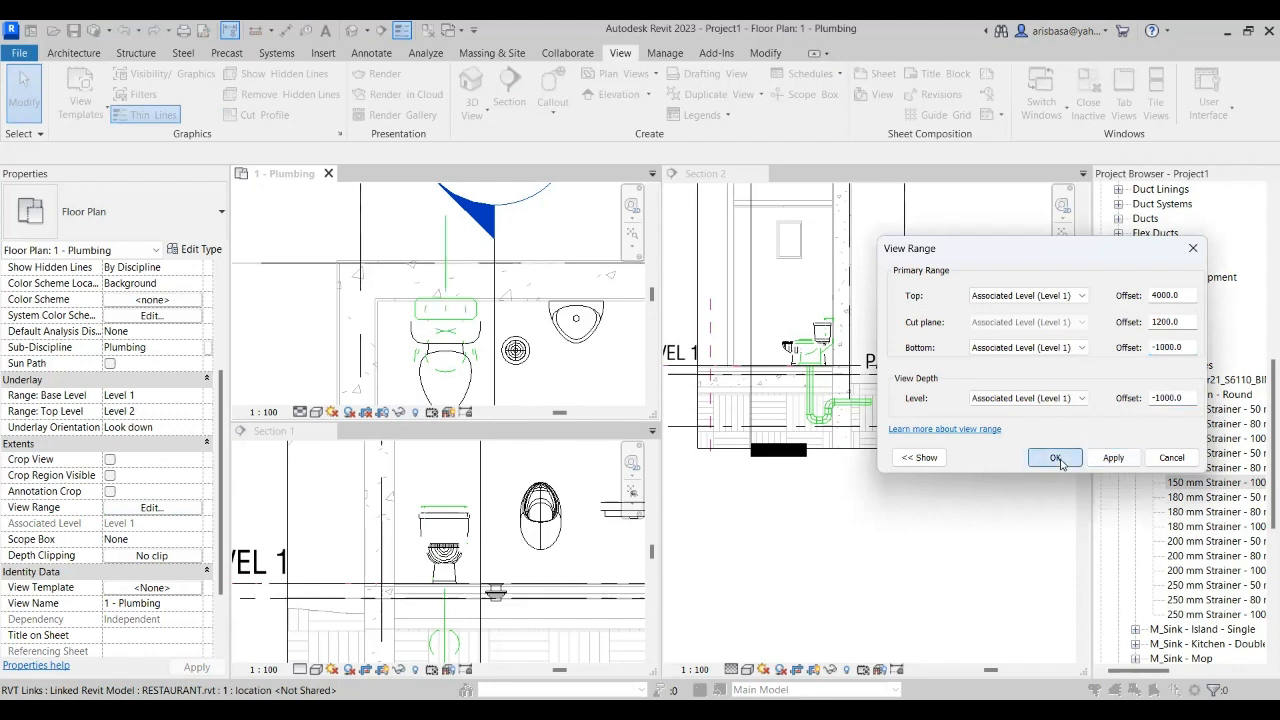
left_click(1055, 457)
- Set the plumbing plan's detail level to Fine
scroll(456, 268, "down", 1)
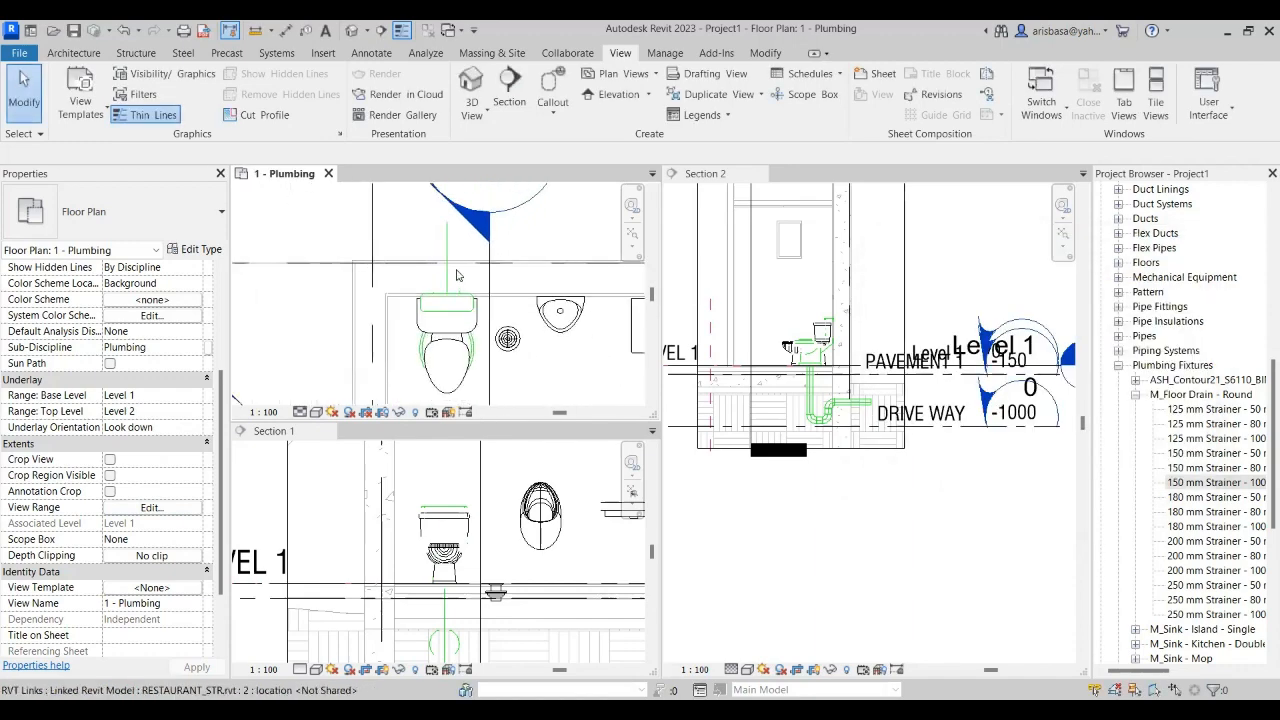
left_click(300, 412)
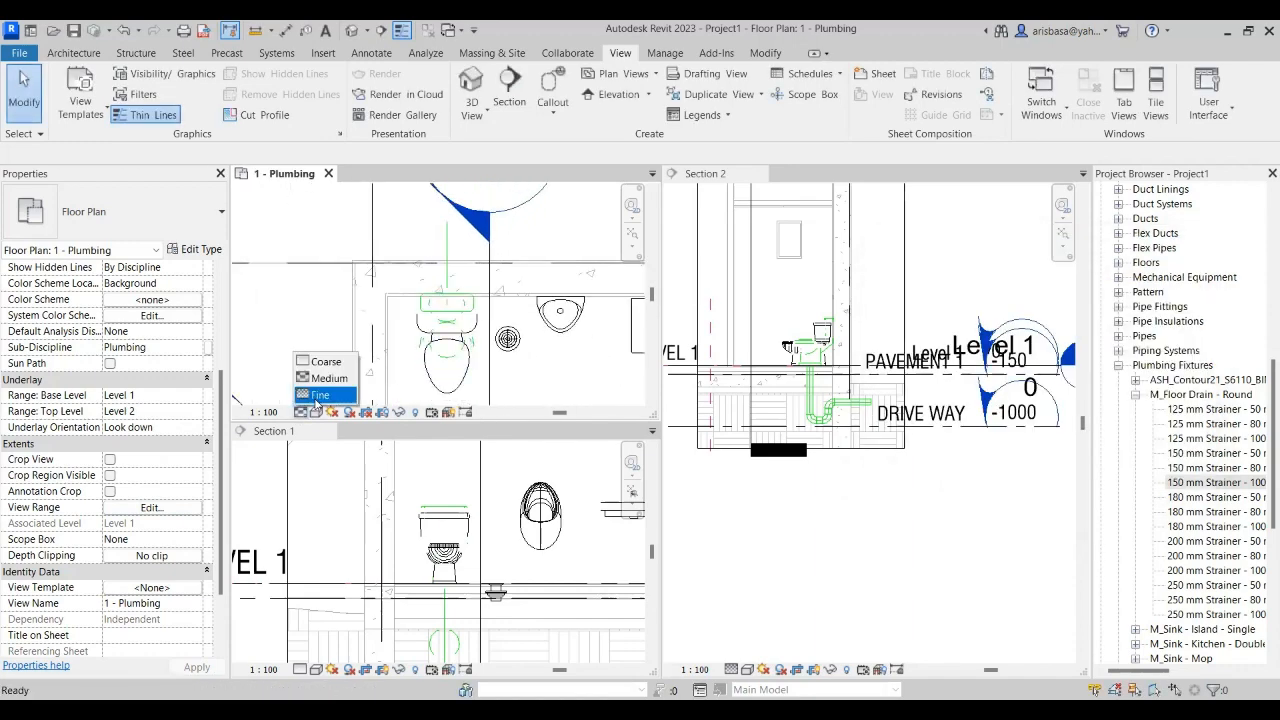
left_click(316, 395)
- Examine the plan around the building exterior and the water closet's outlet pipe to find a drainage route
middle_click_drag(459, 295, 320, 330)
scroll(330, 320, "down", 5)
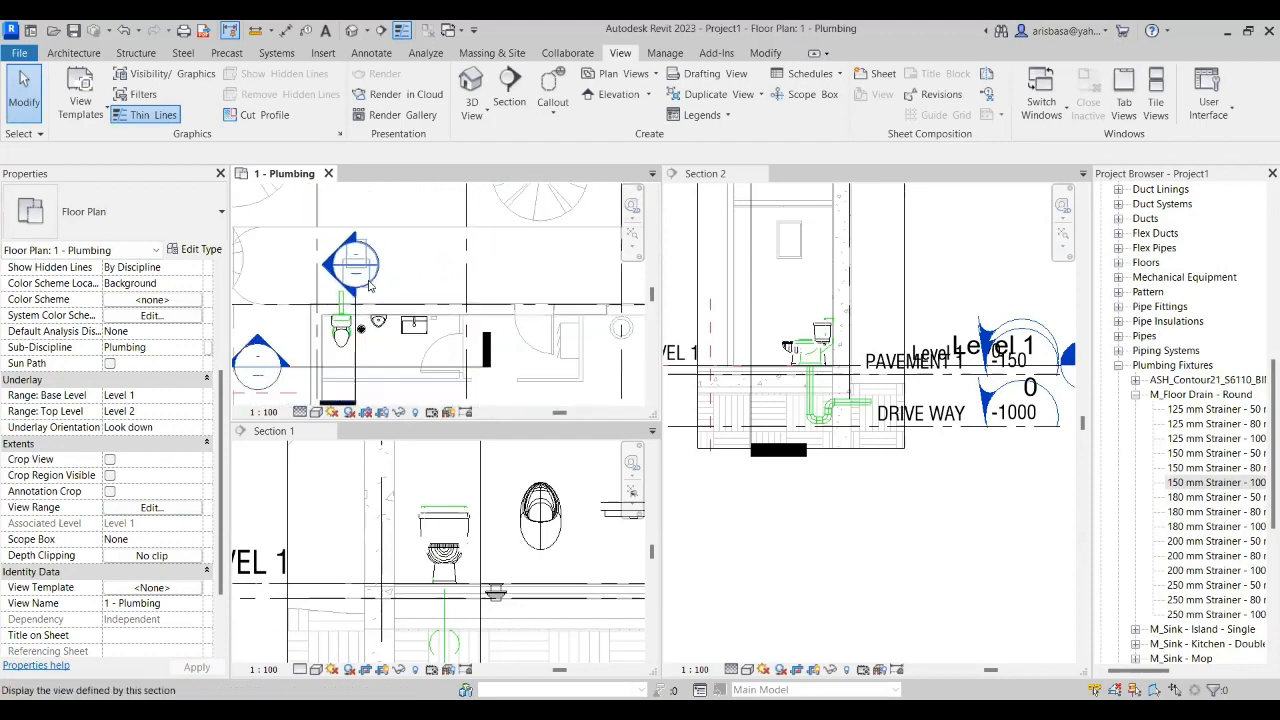
scroll(370, 285, "down", 5)
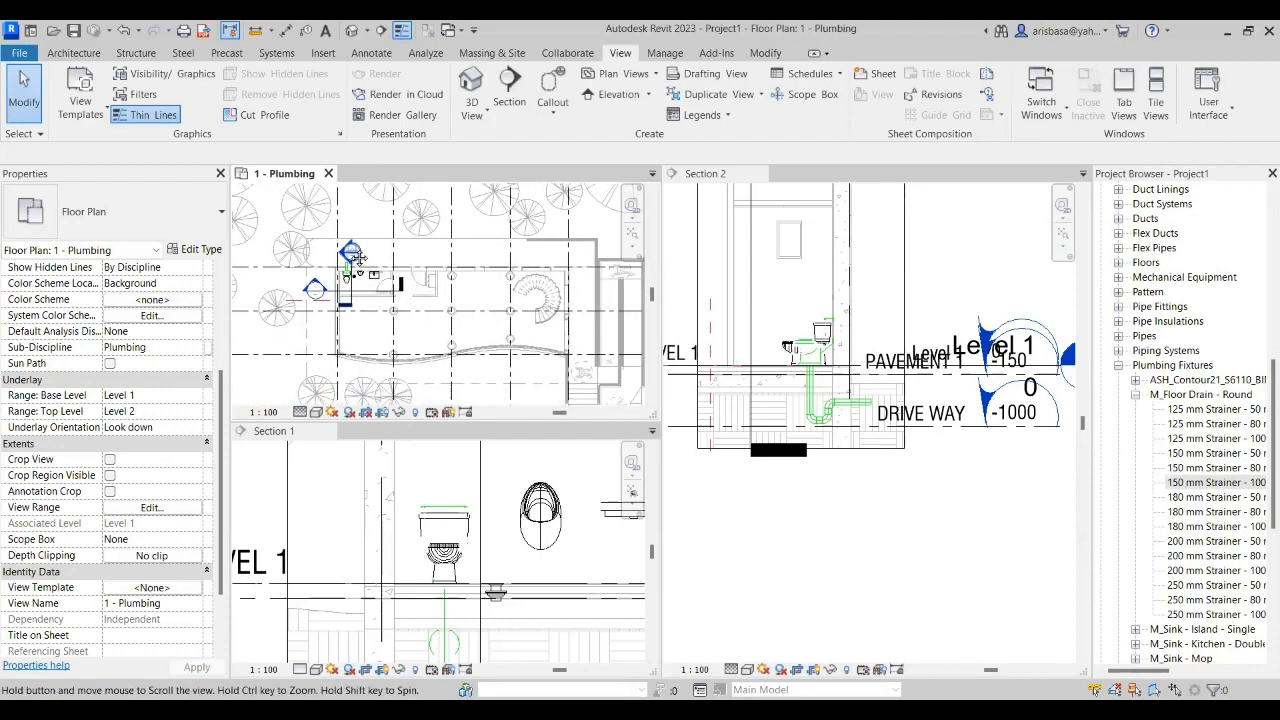
middle_click_drag(343, 260, 362, 280)
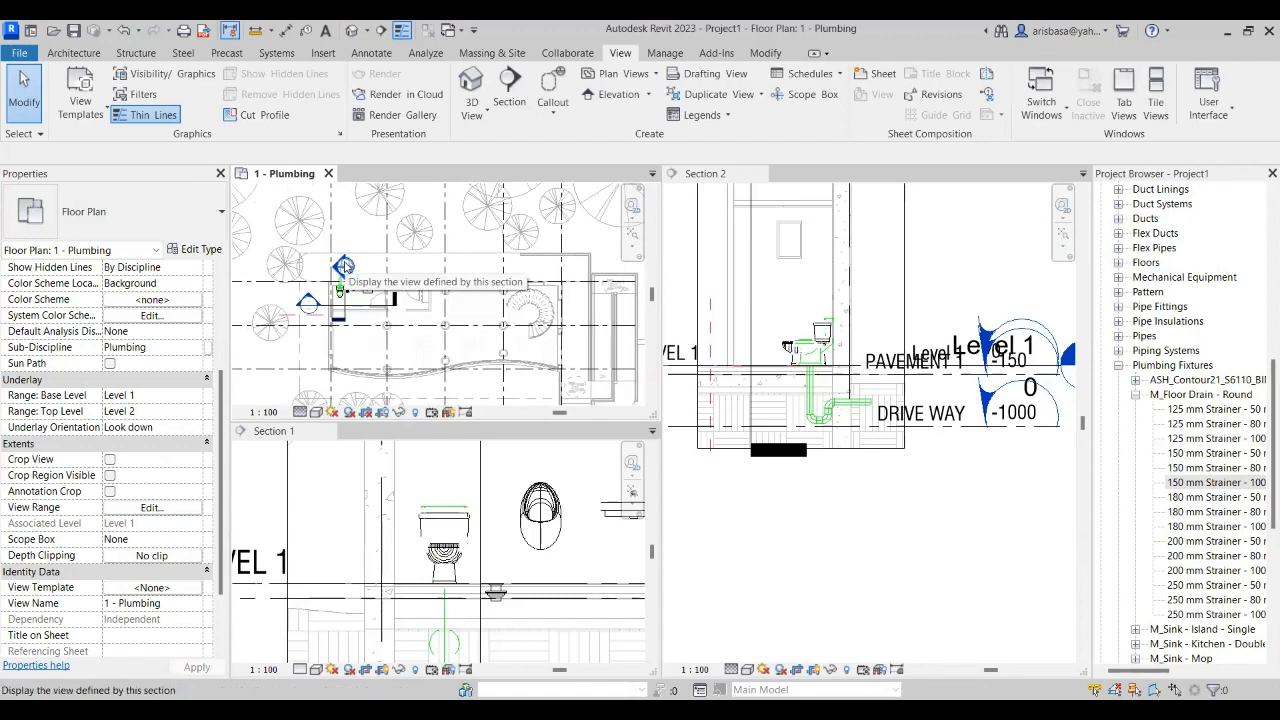
scroll(301, 299, "up", 1)
middle_click_drag(301, 299, 535, 256)
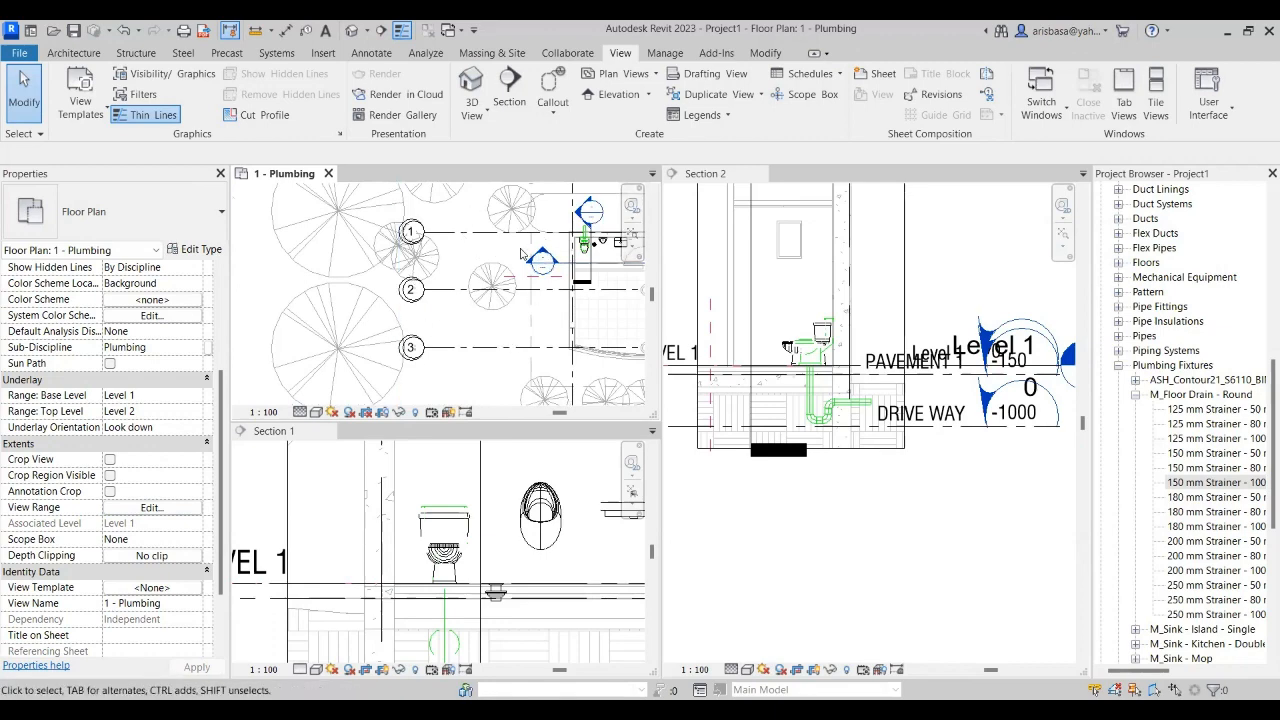
scroll(521, 254, "up", 3)
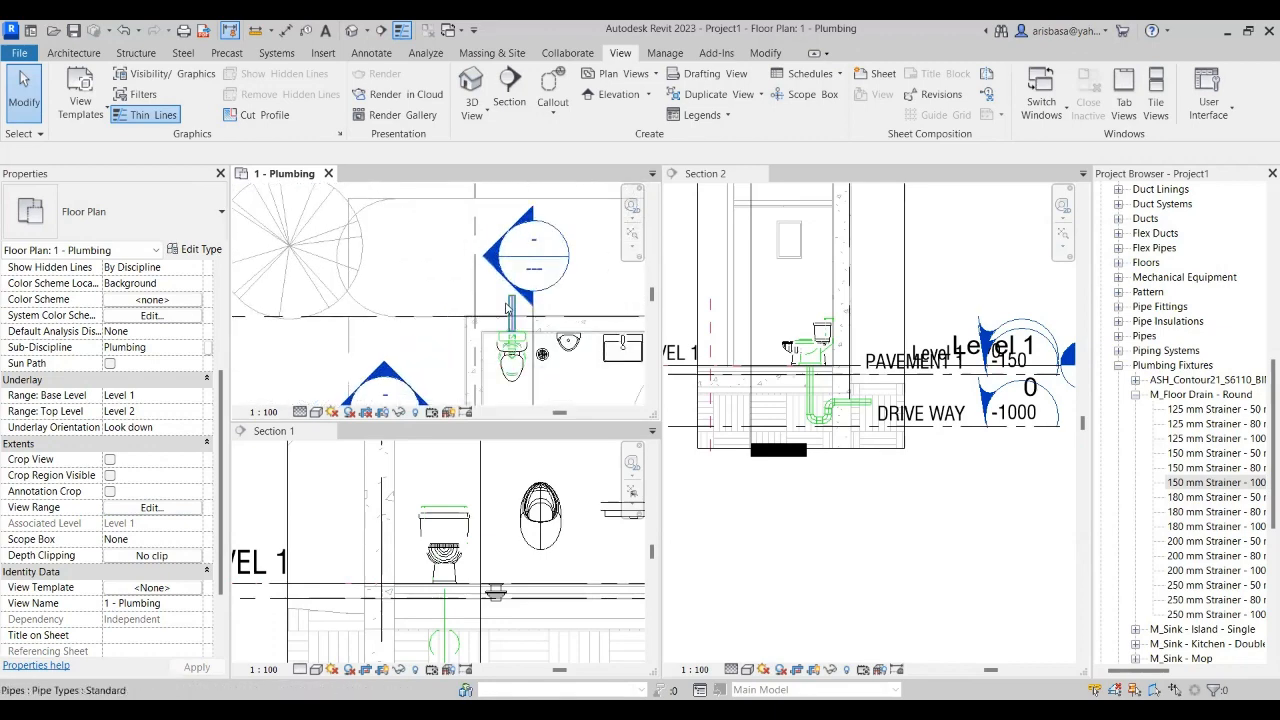
scroll(508, 308, "up", 2)
- Extend the outlet pipe from its open end at -600 mm with a diagonal 100 mm run and a run parallel to the exterior wall
left_click(514, 304)
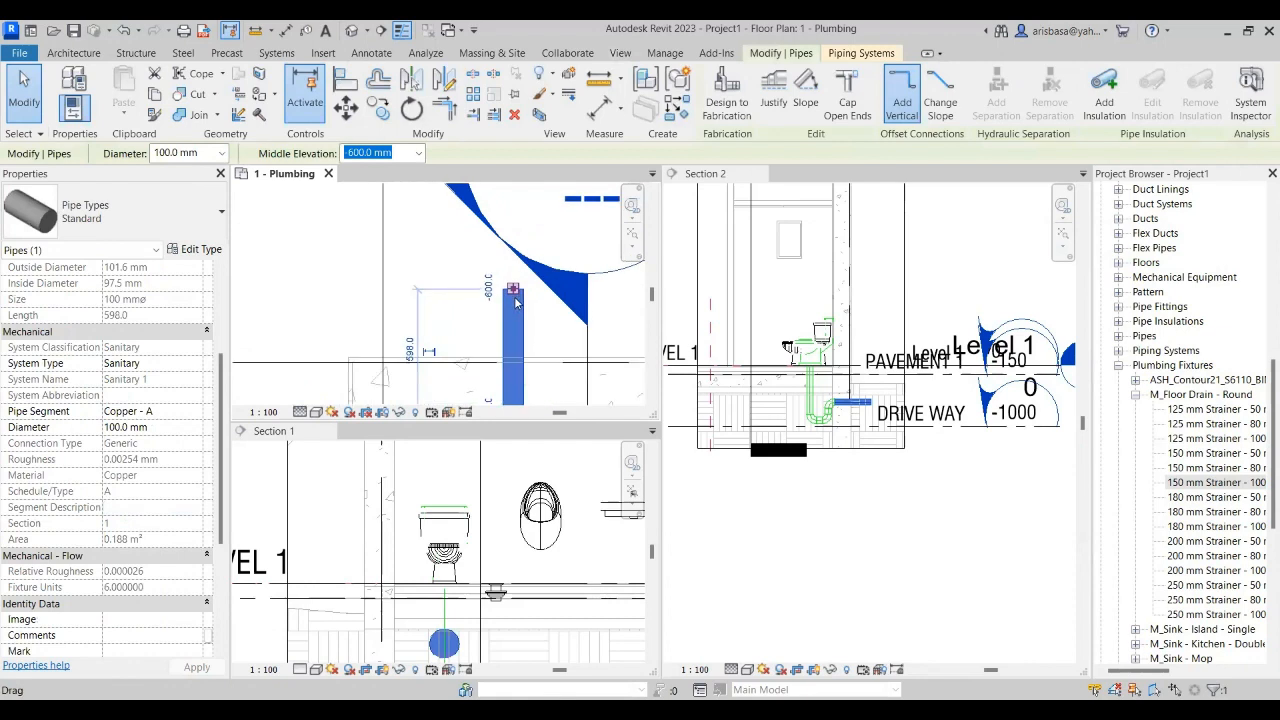
scroll(516, 303, "down", 3)
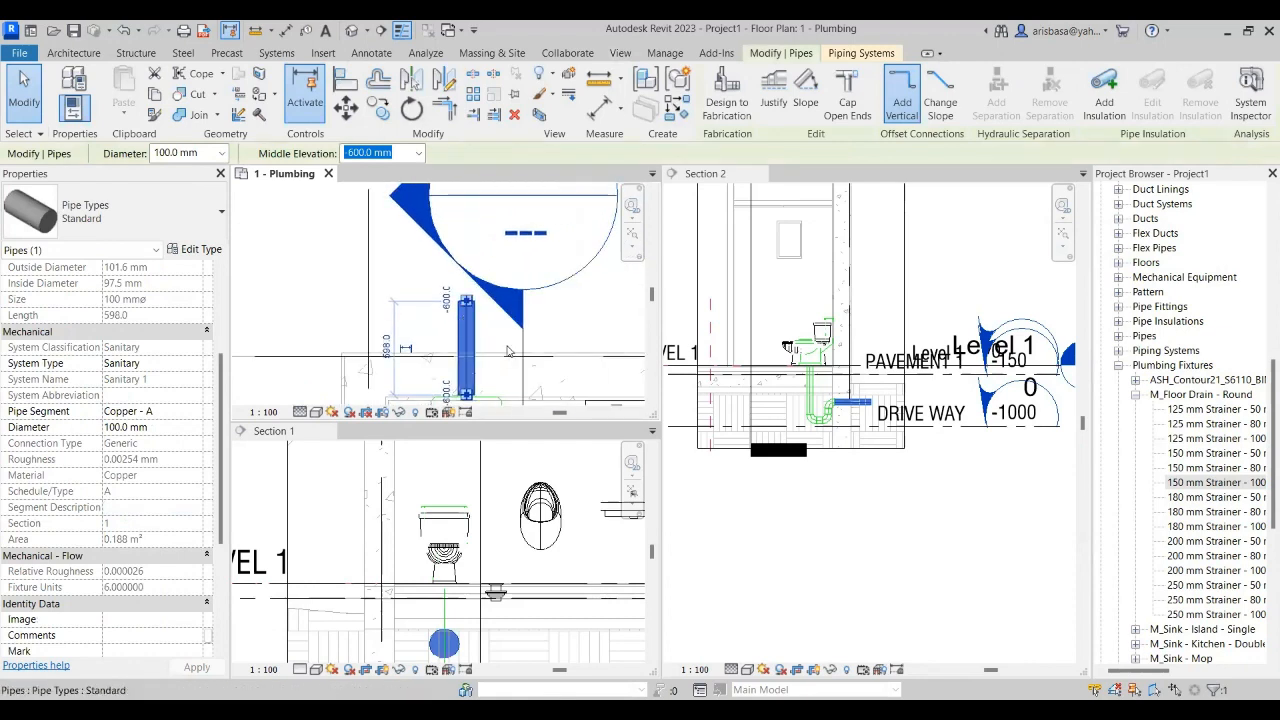
right_click(466, 345)
left_click(521, 436)
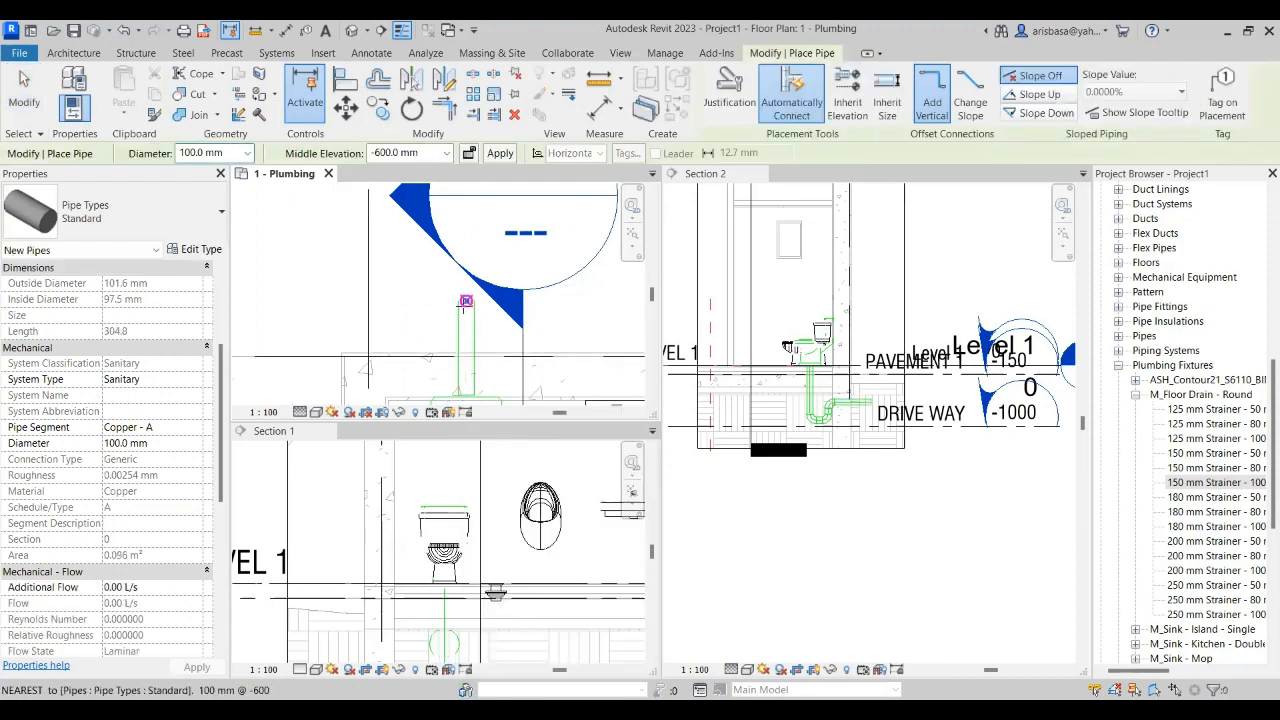
left_click(464, 303)
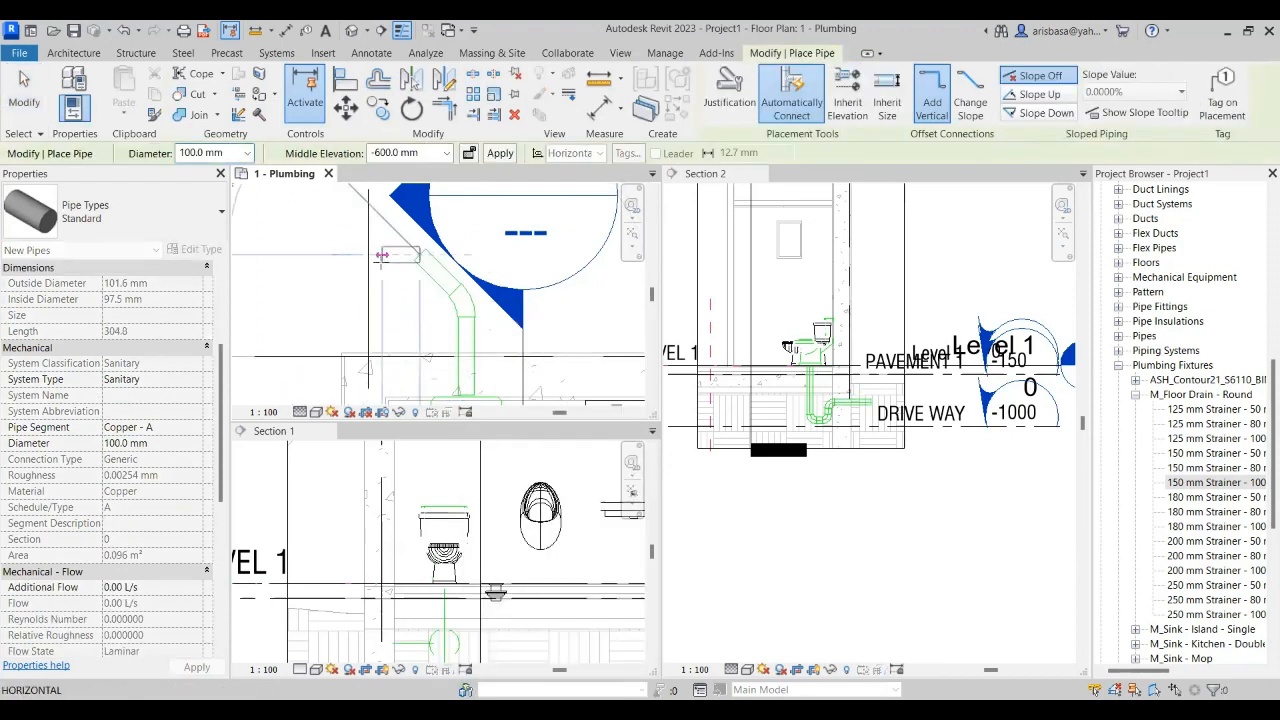
scroll(522, 235, "up", 5)
scroll(523, 235, "down", 1)
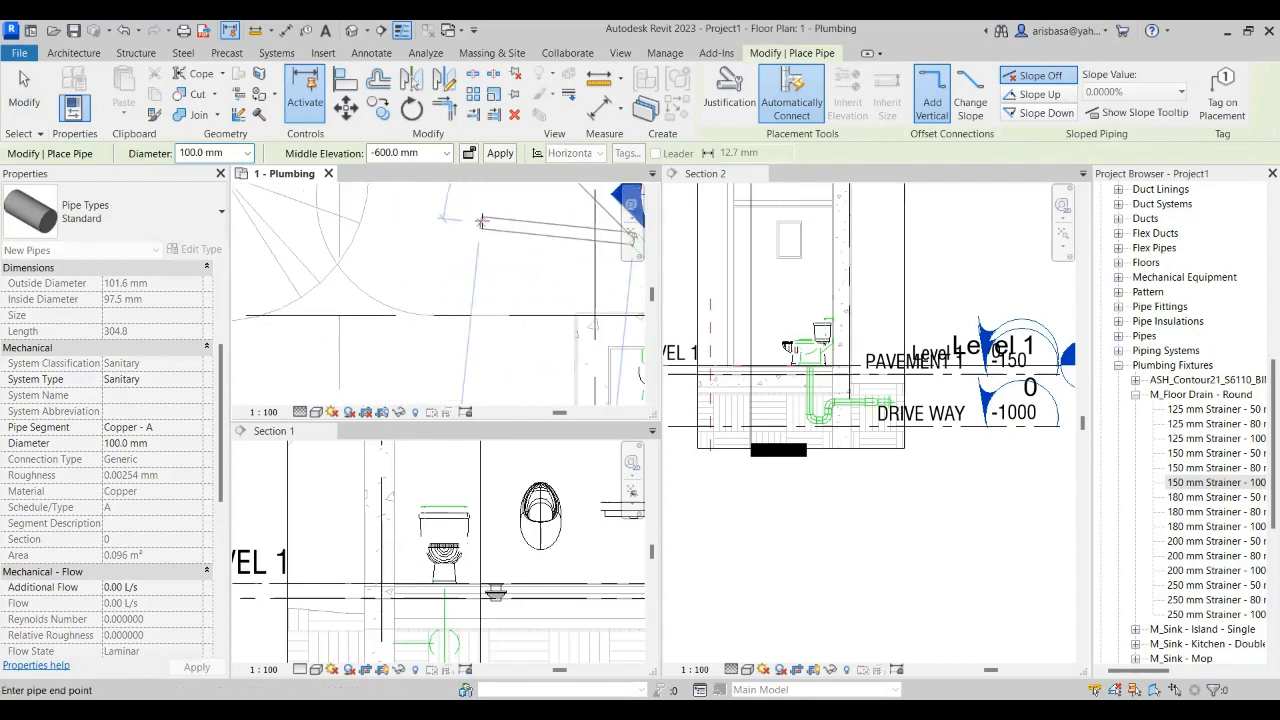
left_click(400, 253)
scroll(405, 260, "down", 3)
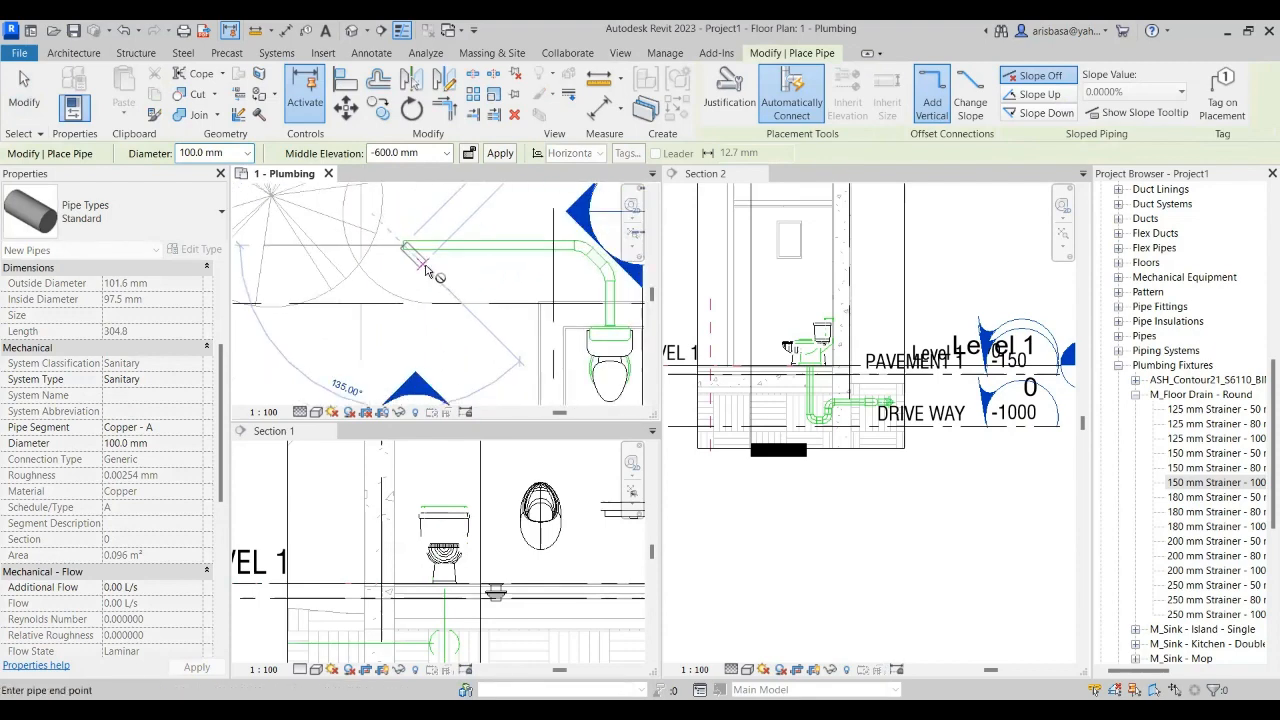
key("Escape")
key("Escape")
- End the pipe run and flip Section 2's viewing direction so it looks toward the urinal and lavatory
scroll(425, 276, "down", 3)
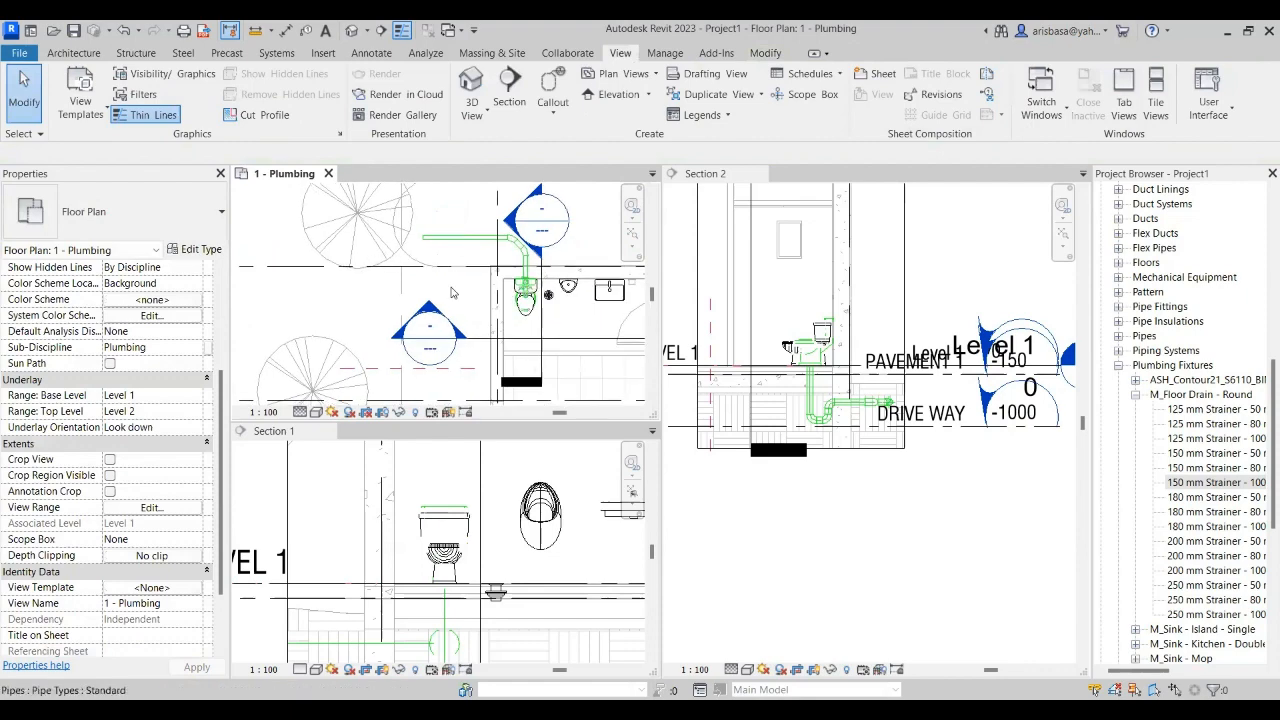
middle_click_drag(384, 273, 356, 267)
scroll(386, 257, "up", 1)
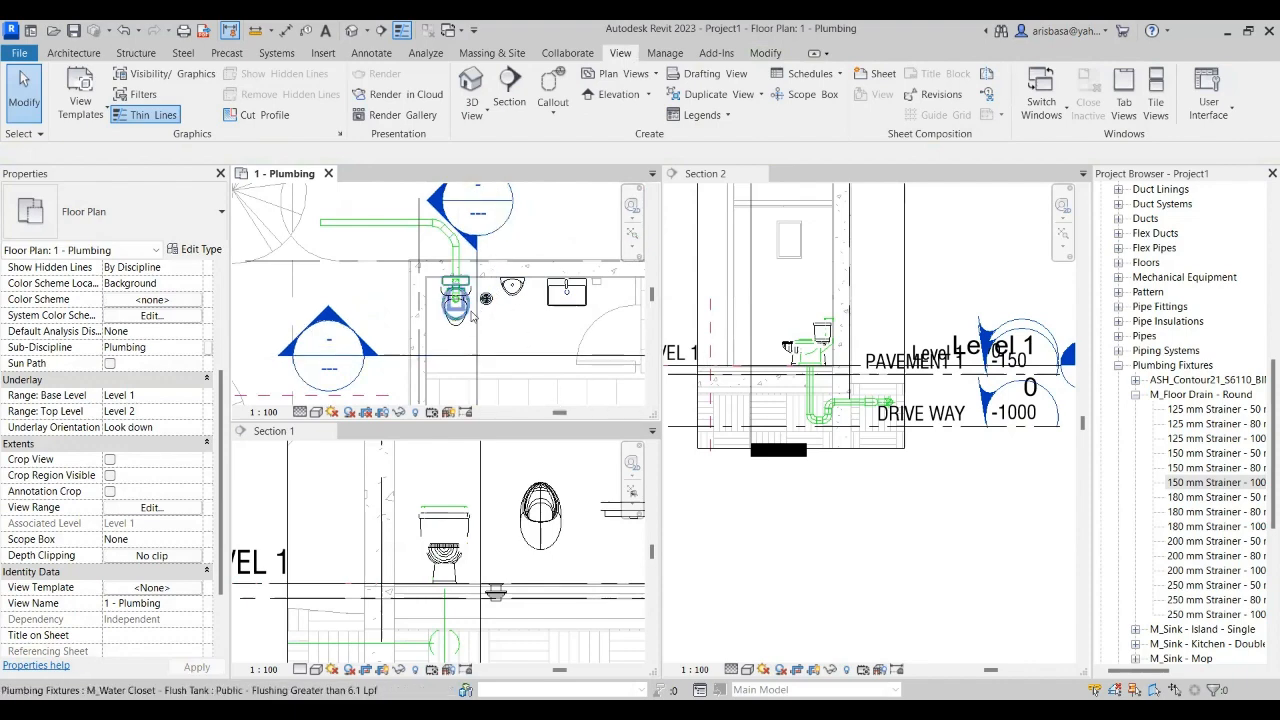
left_click(478, 343)
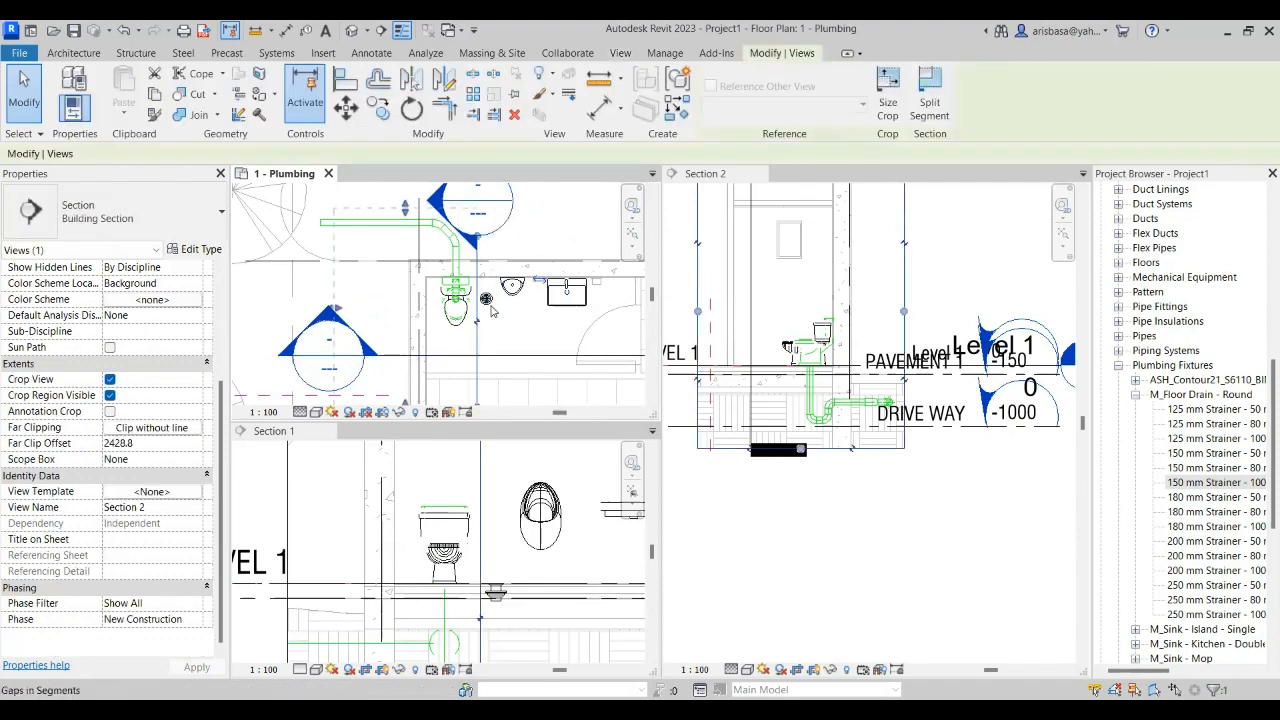
left_click(540, 282)
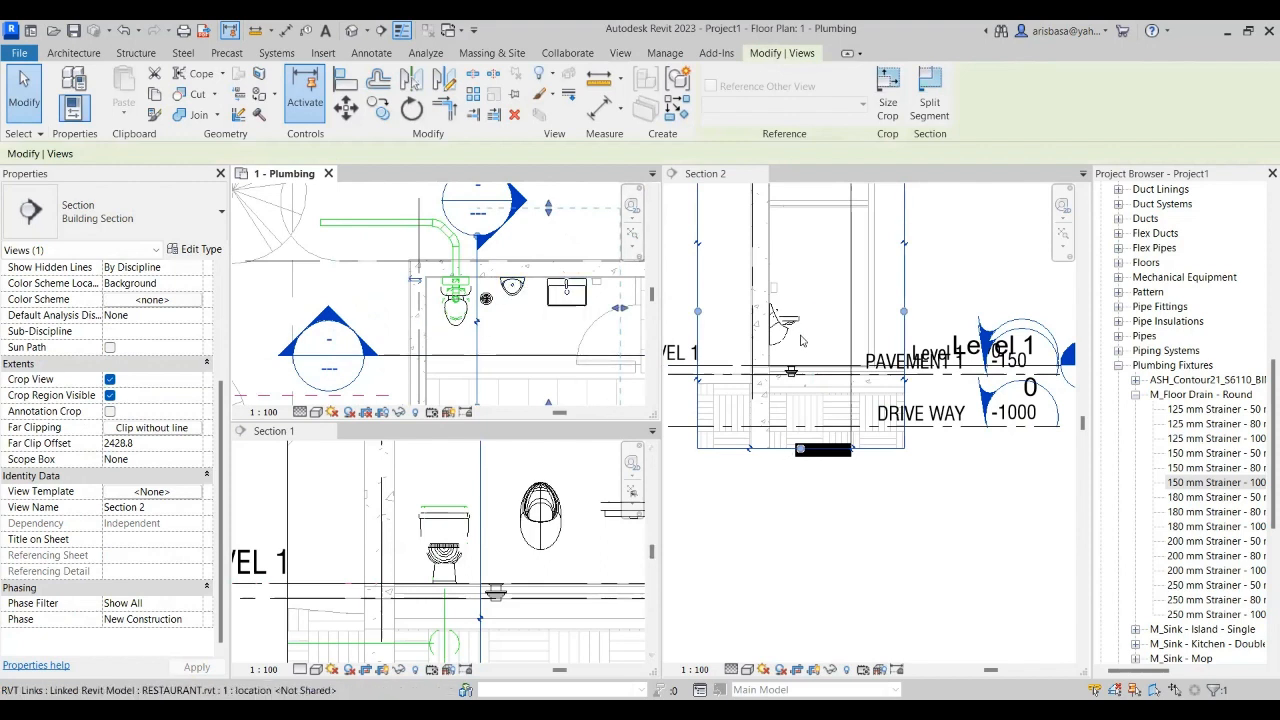
- Try to draw a short 40 mm vertical pipe from the urinal's outlet connector down to elevation 400
scroll(786, 325, "up", 5)
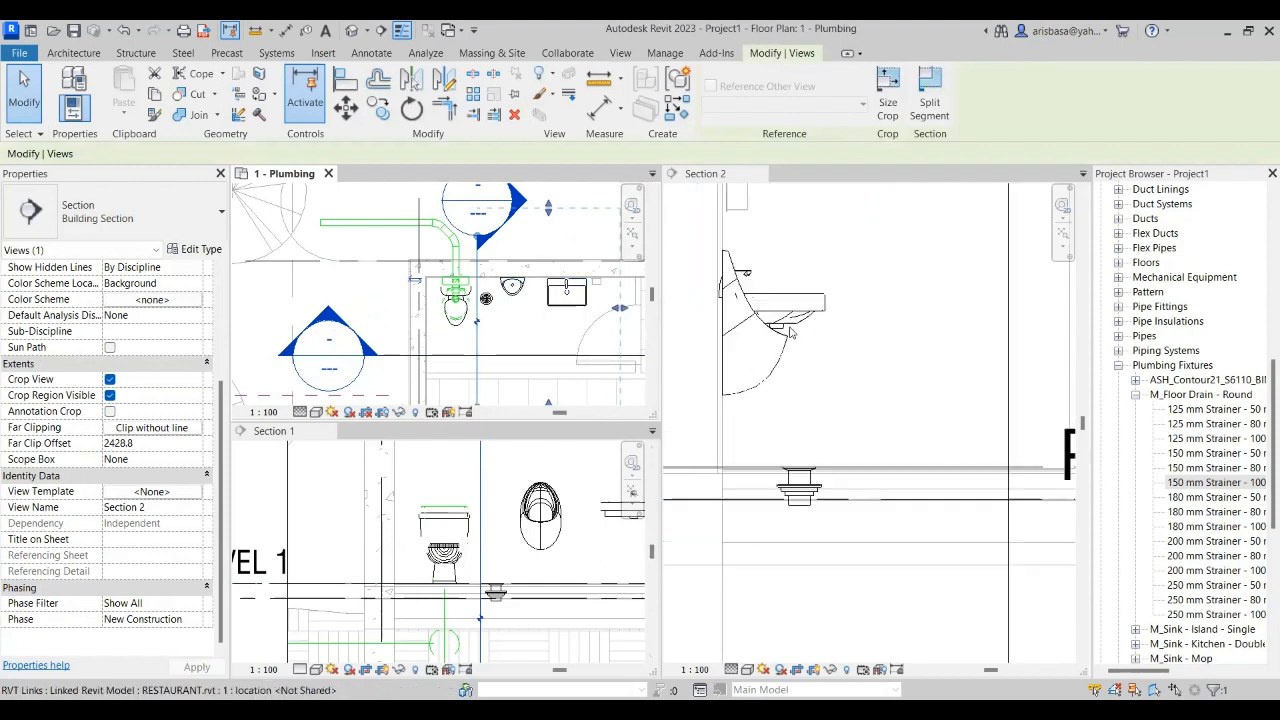
left_click(843, 345)
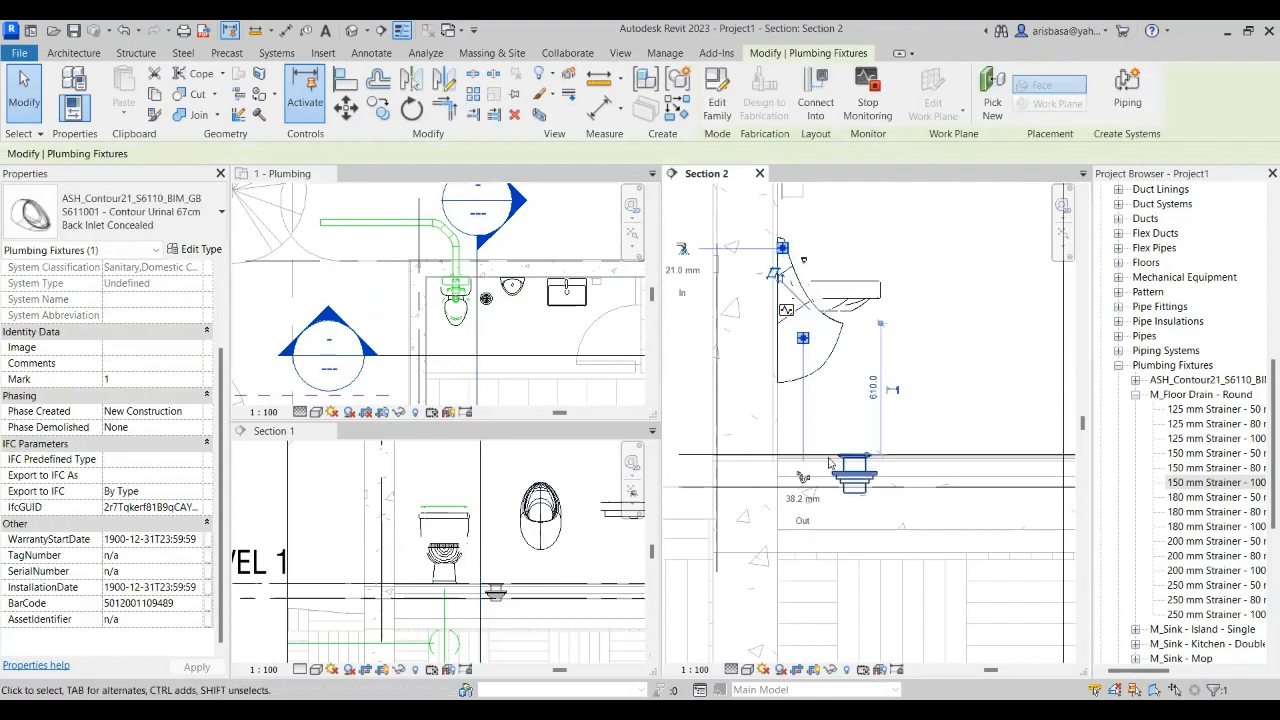
scroll(808, 389, "up", 3)
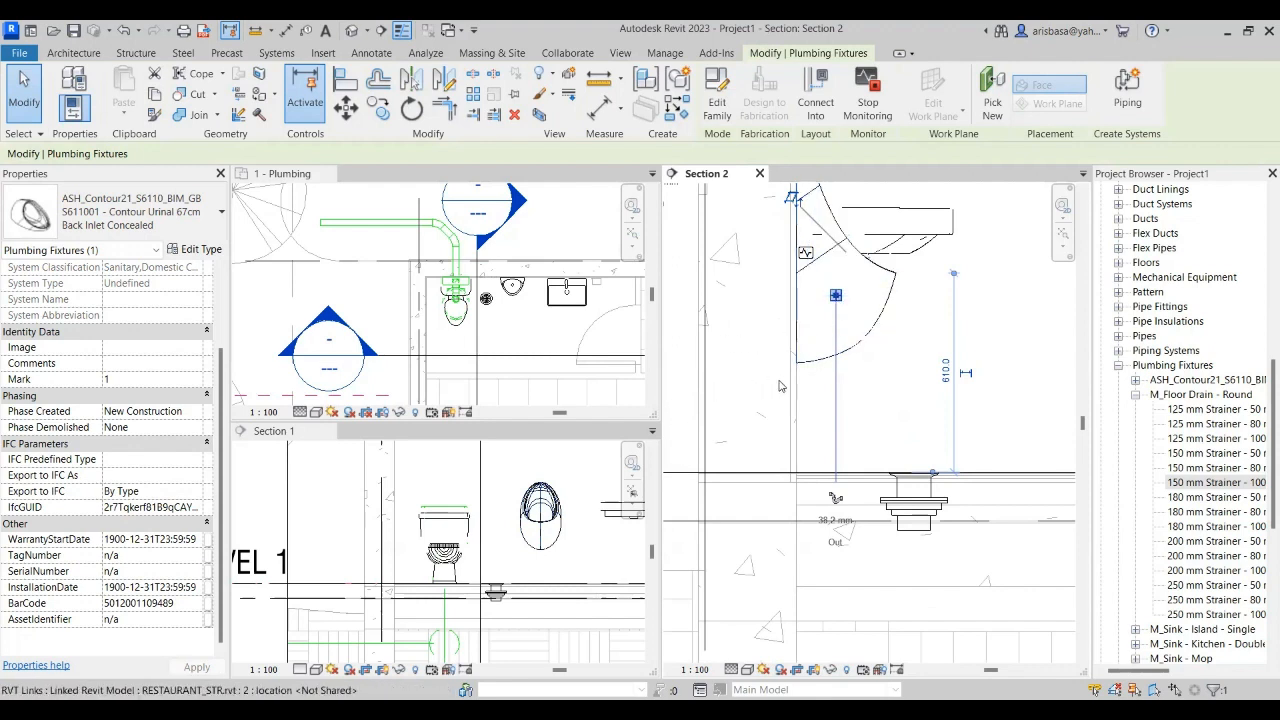
scroll(818, 372, "down", 2)
middle_click_drag(818, 373, 866, 338)
scroll(866, 338, "up", 2)
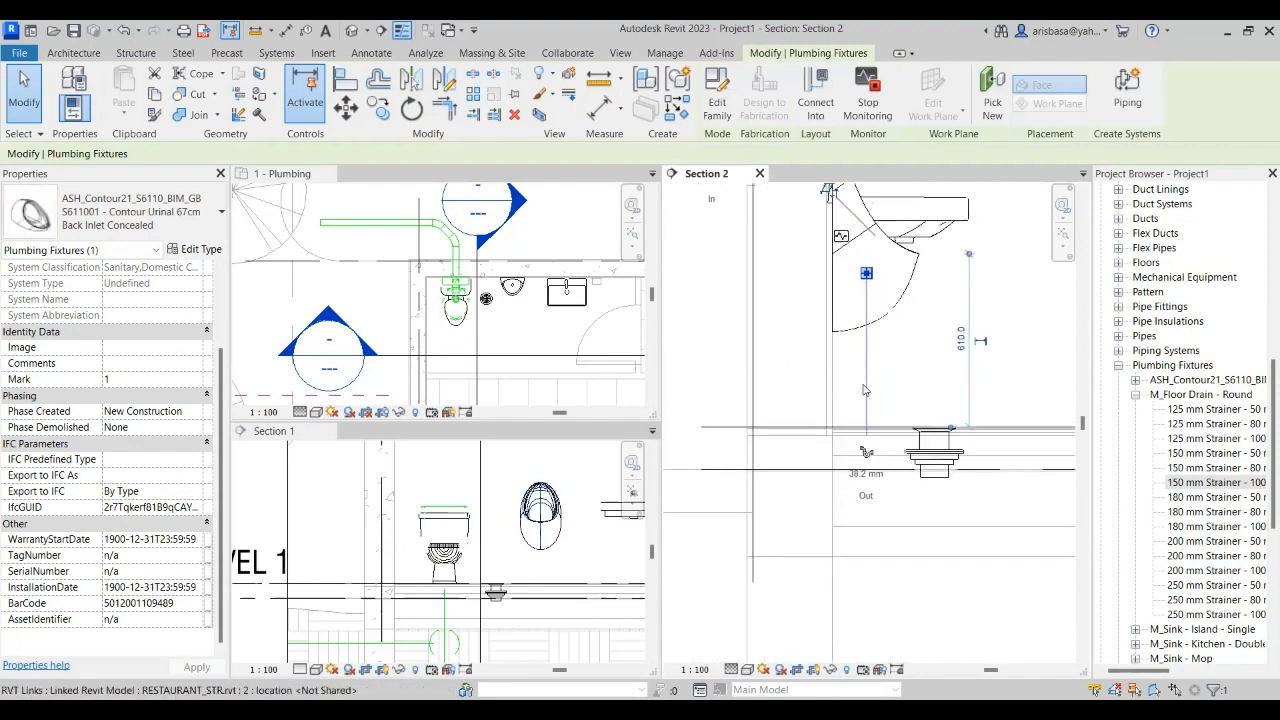
left_click(866, 453)
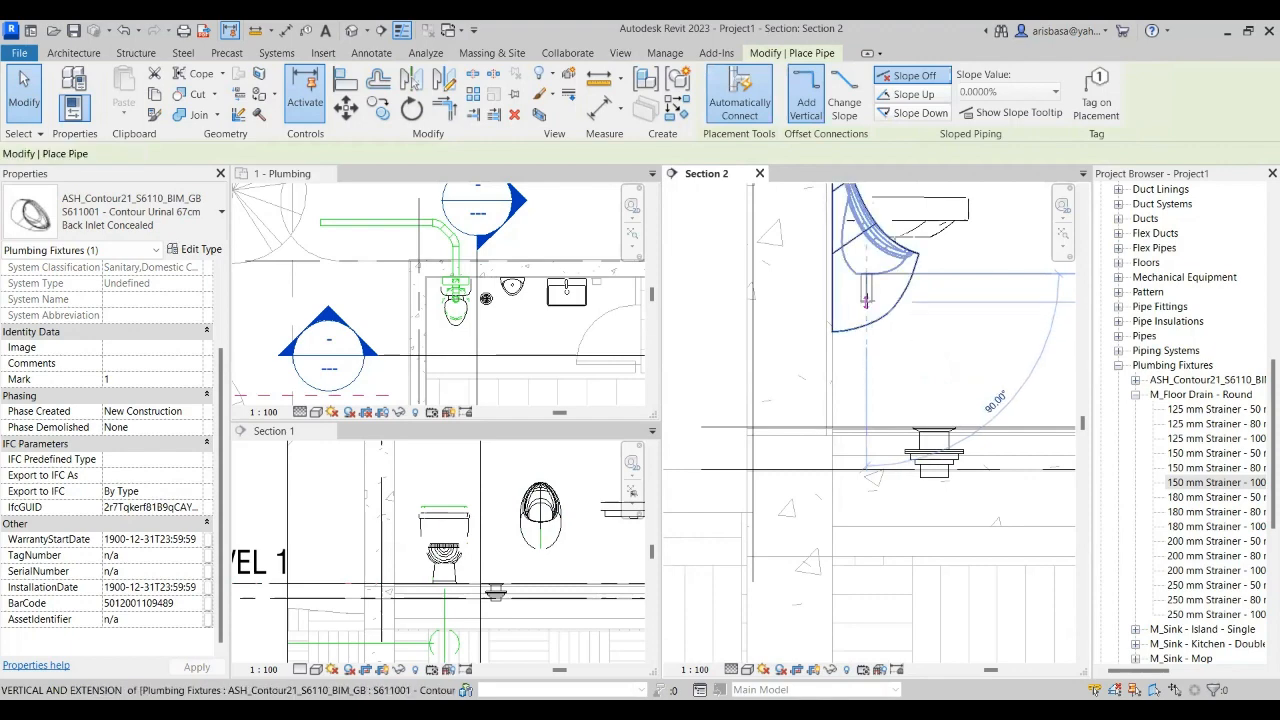
scroll(867, 291, "up", 1)
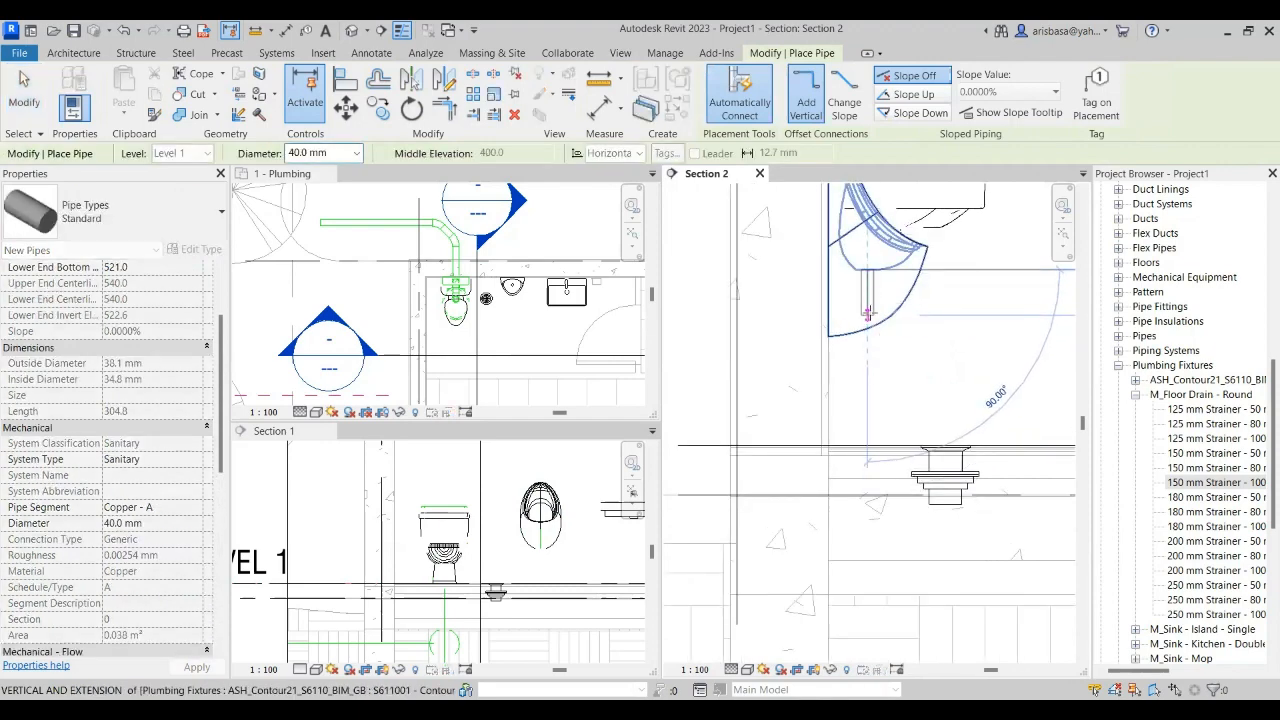
left_click(867, 313)
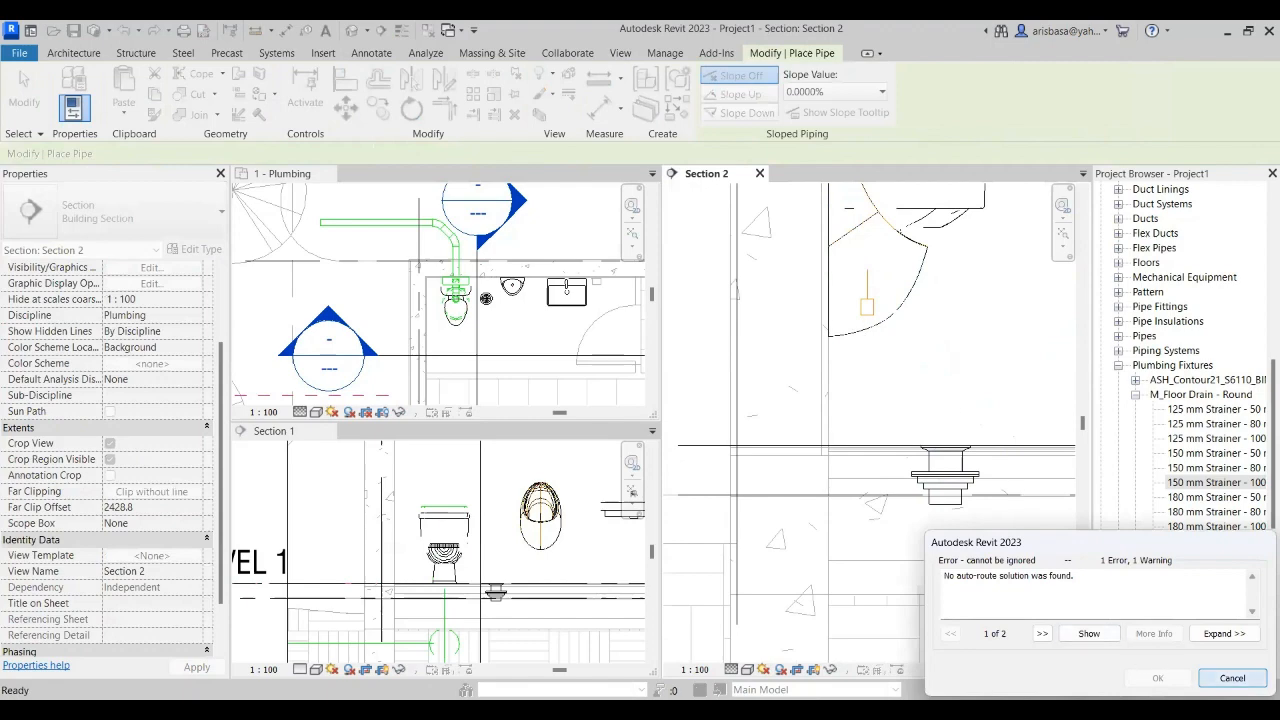
left_click(1232, 678)
key("Escape")
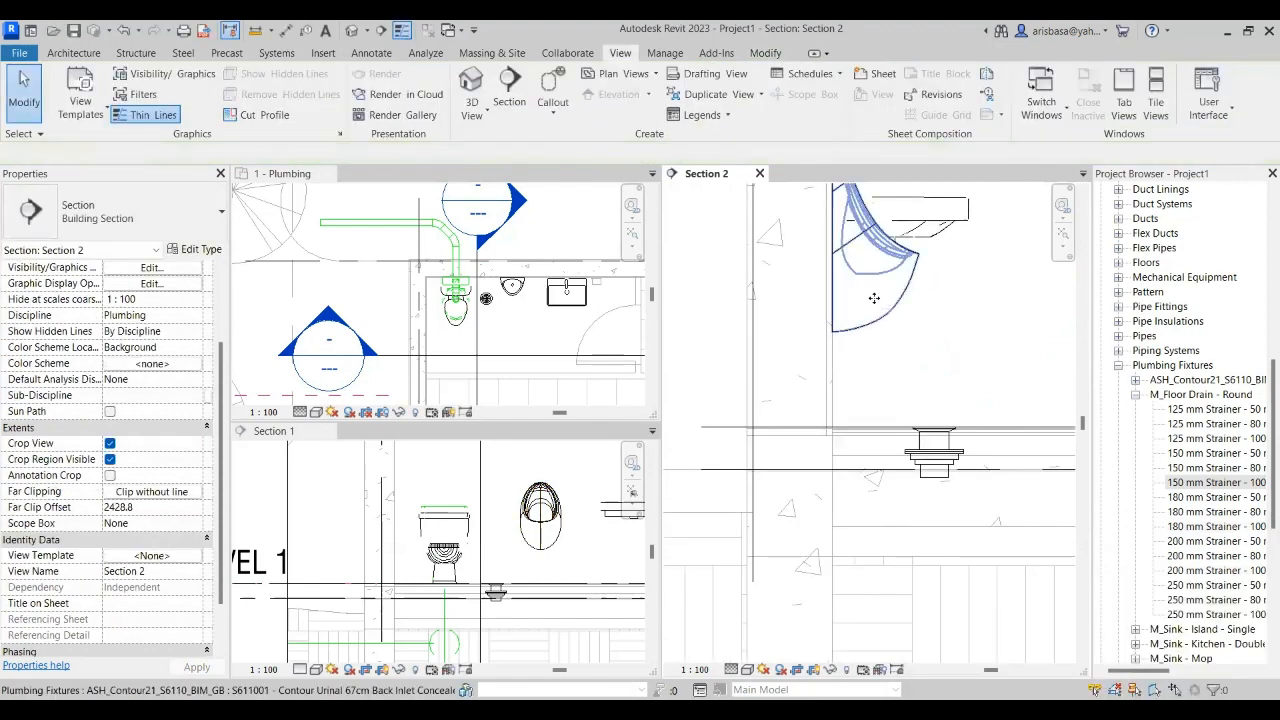
- Try a longer 40 mm vertical pipe from the urinal's outlet down to elevation 140, and undo it
left_click(874, 298)
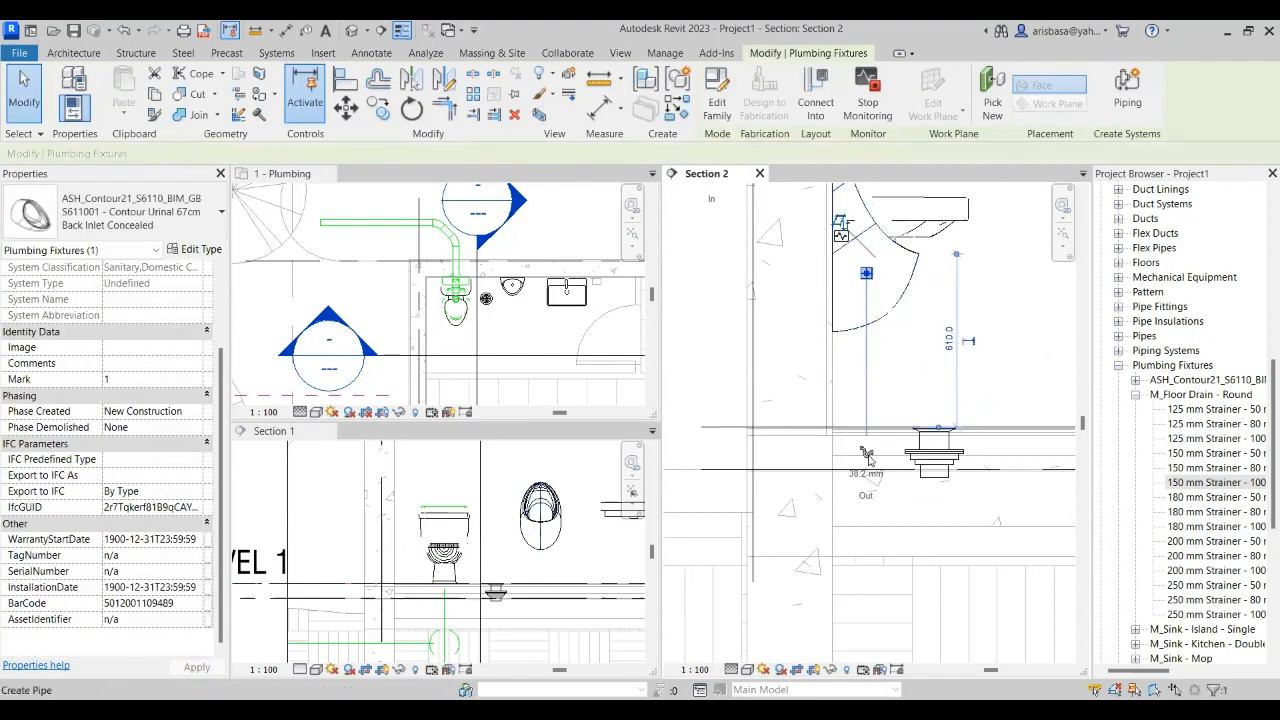
left_click(866, 455)
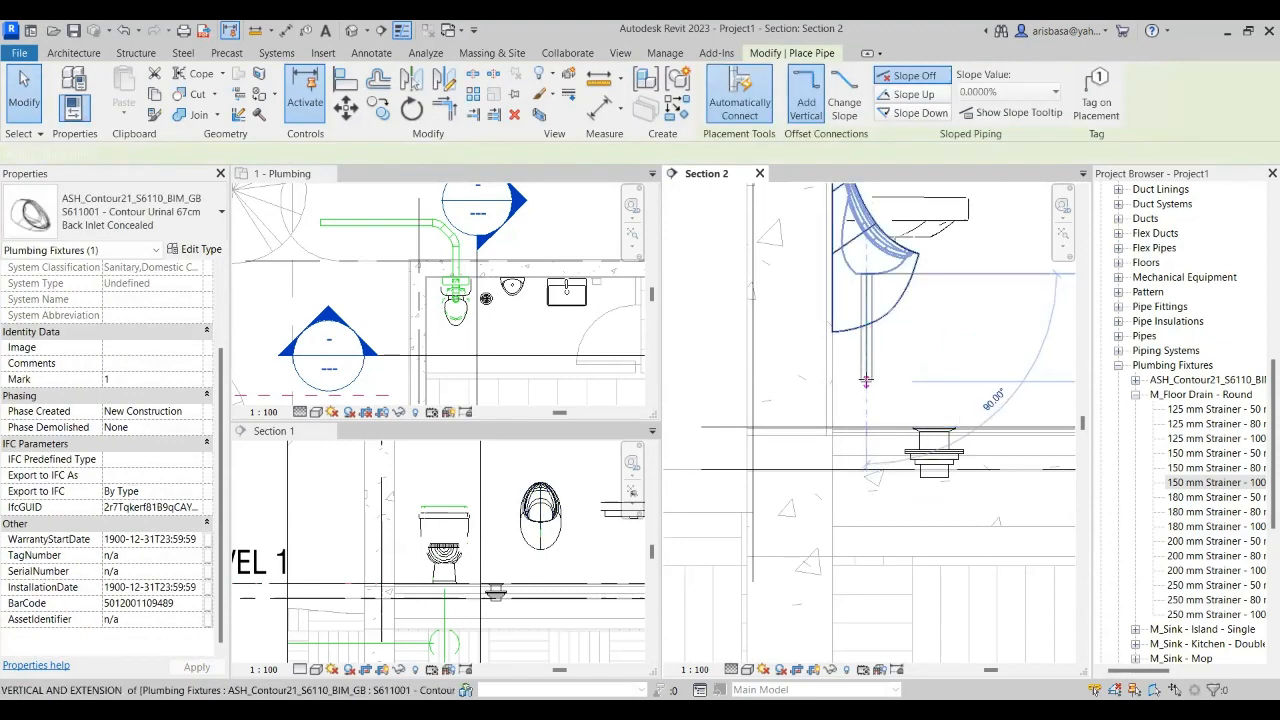
scroll(866, 380, "up", 1)
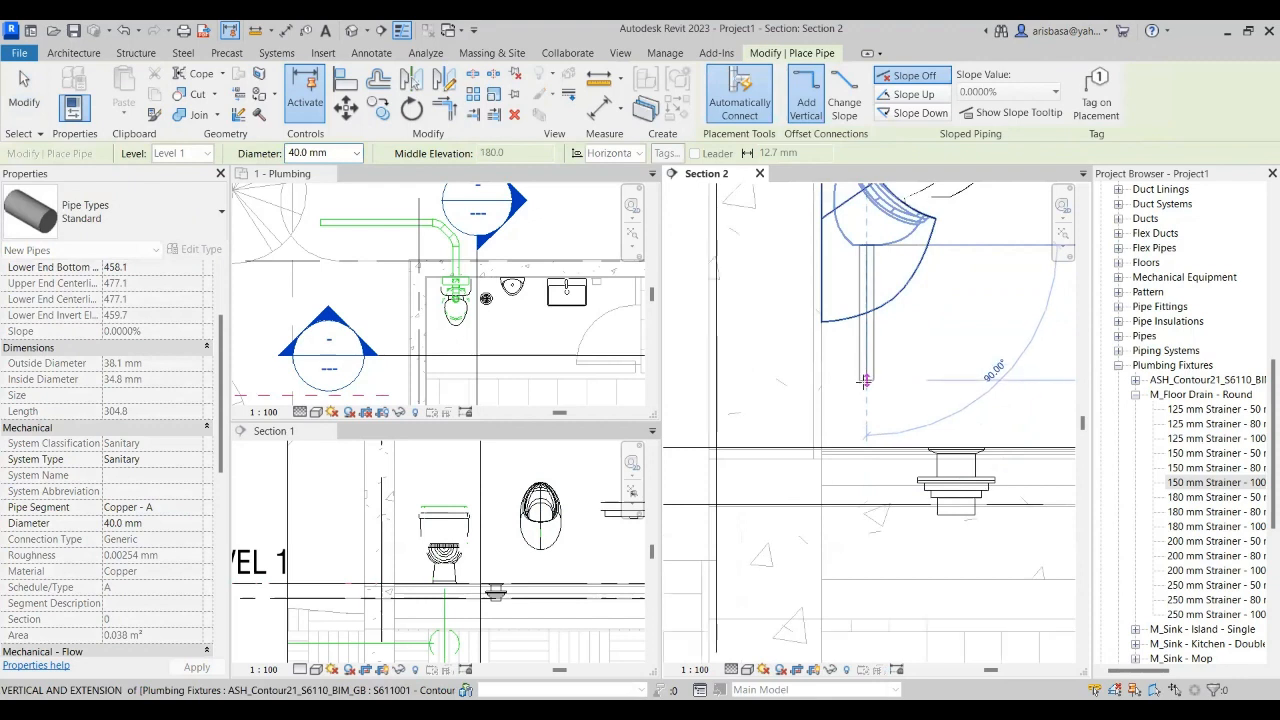
left_click(862, 394)
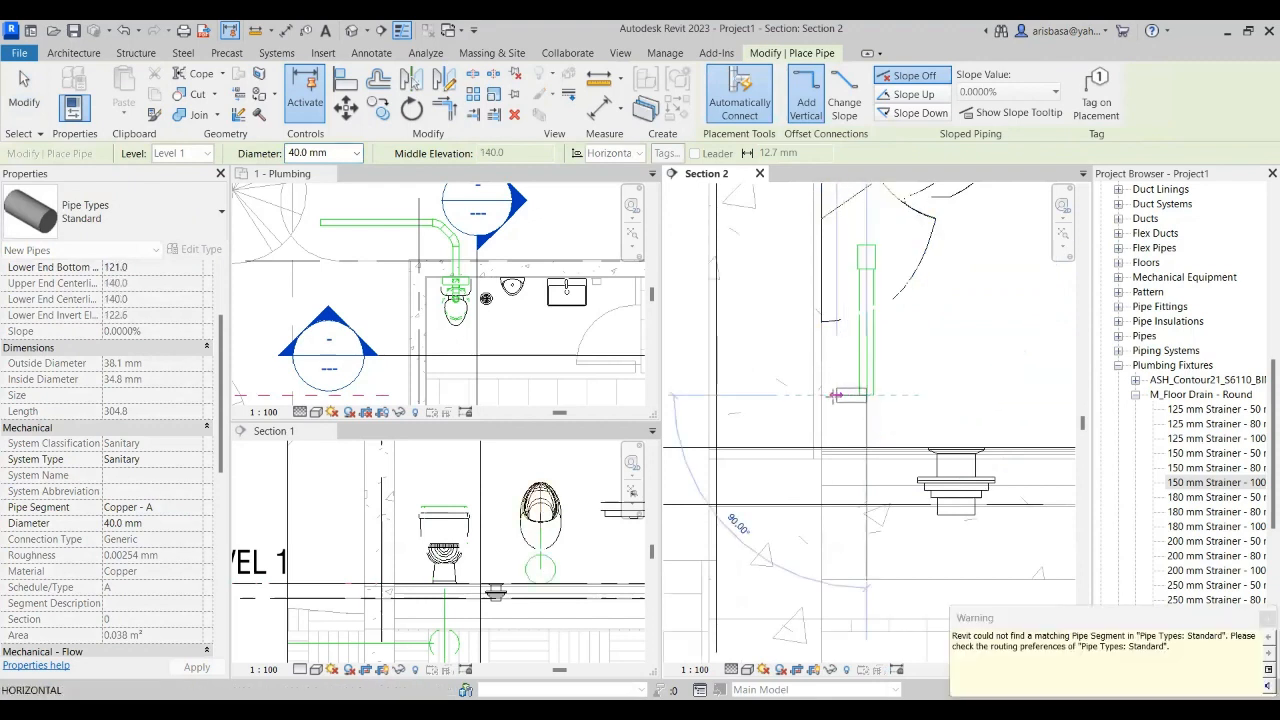
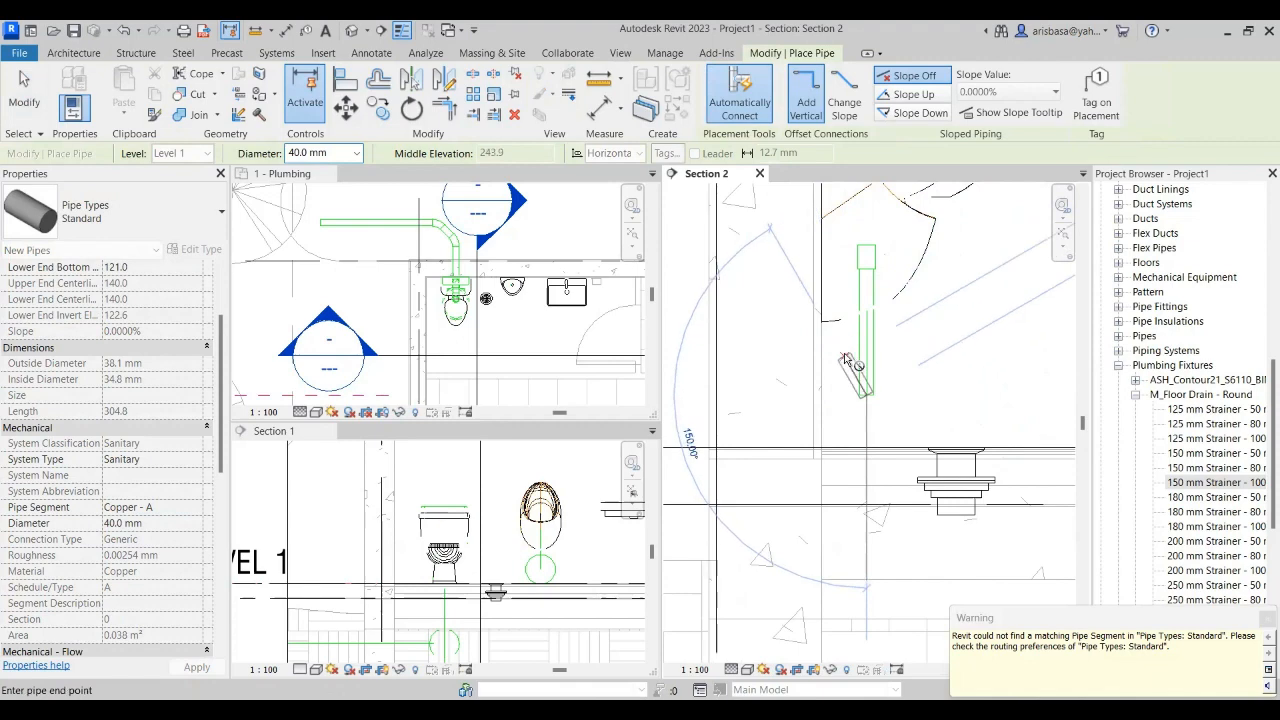
key("Escape")
key("Escape")
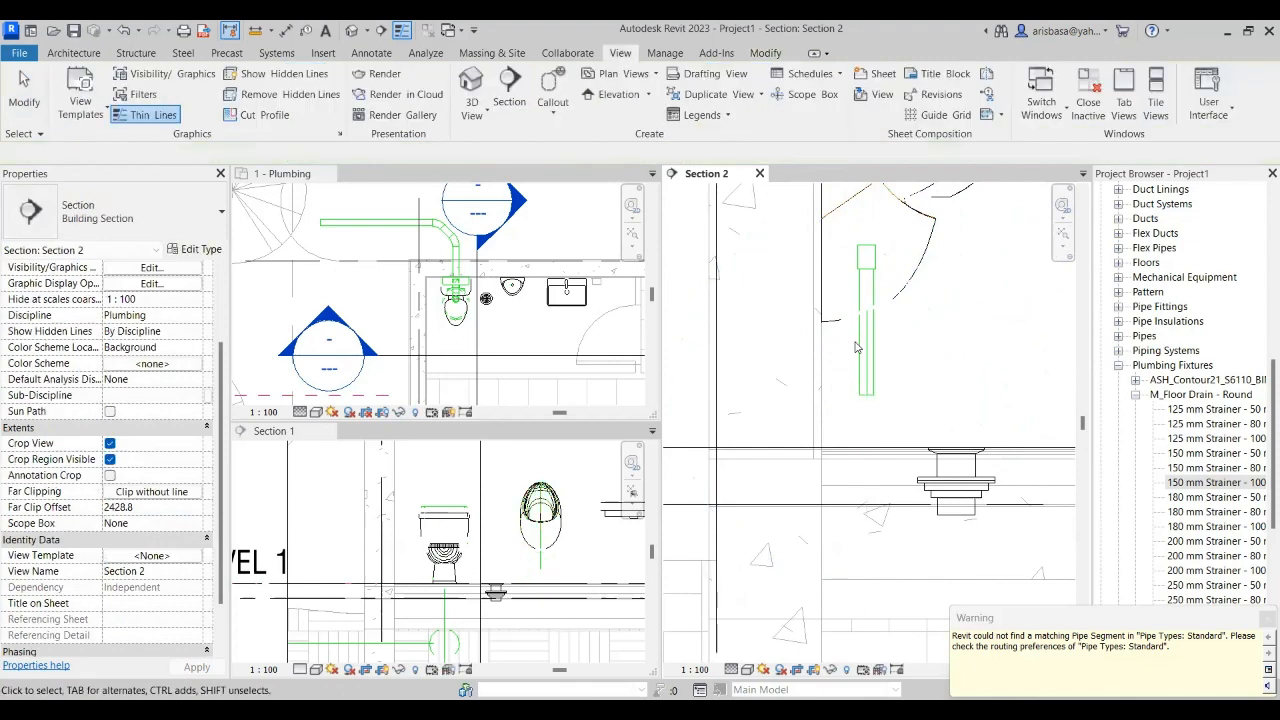
scroll(870, 350, "down", 1)
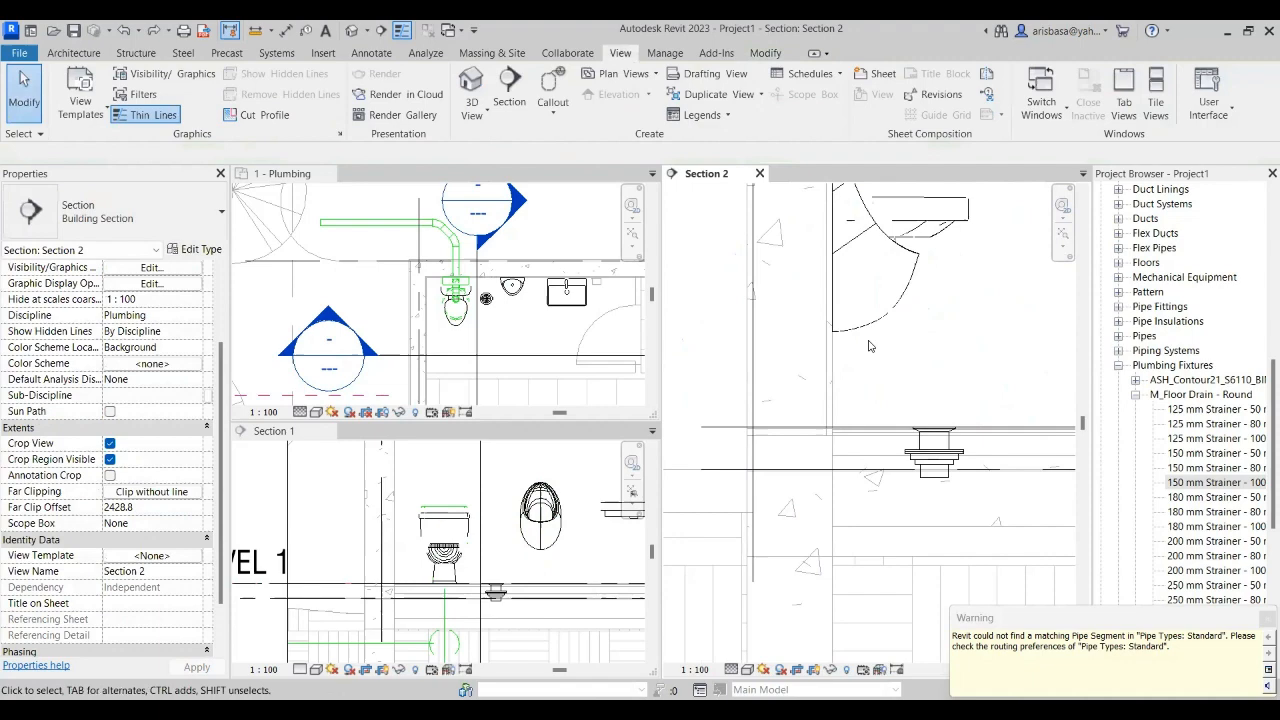
- Try a short 40 mm vertical pipe from the urinal's outlet down to elevation 420
left_click(874, 281)
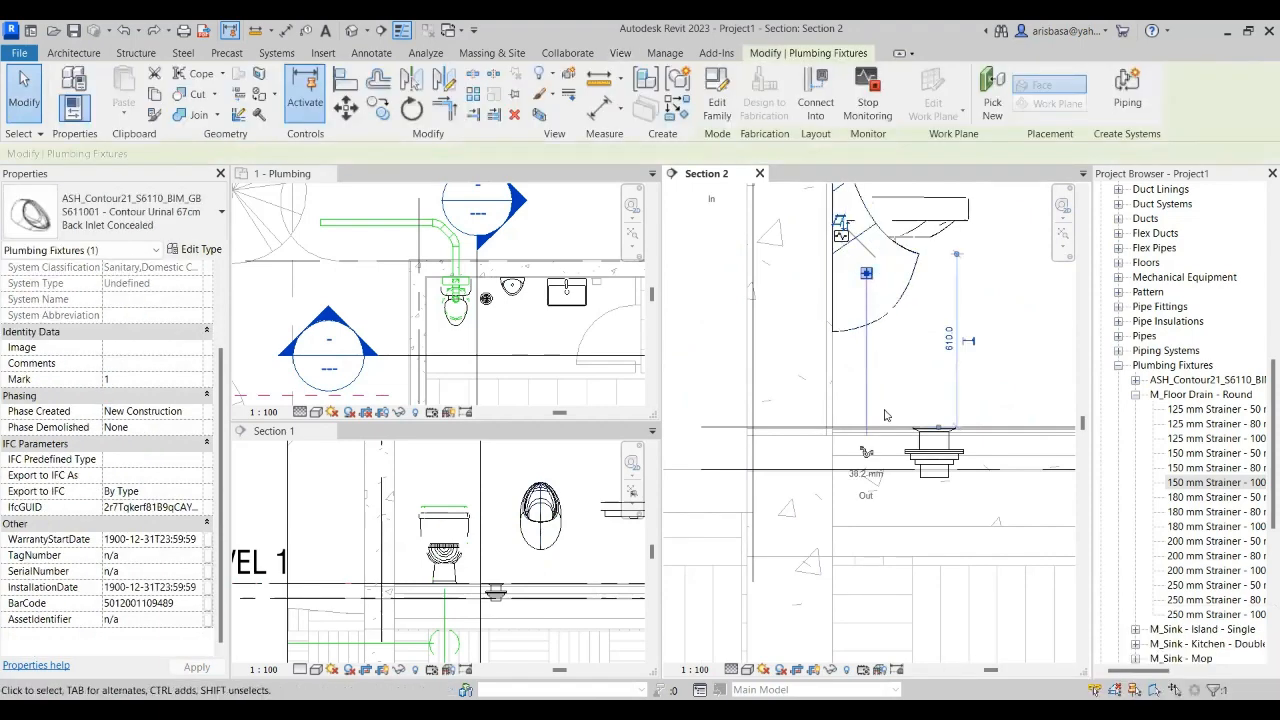
left_click(866, 453)
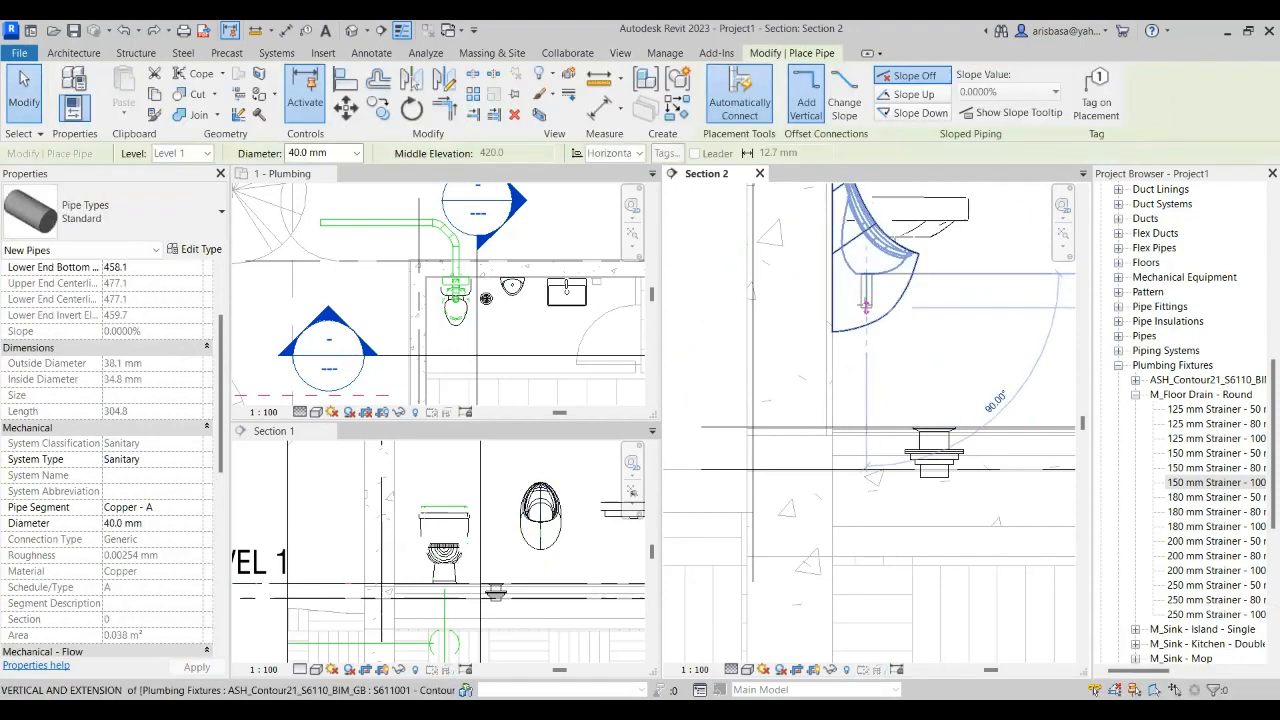
left_click(866, 303)
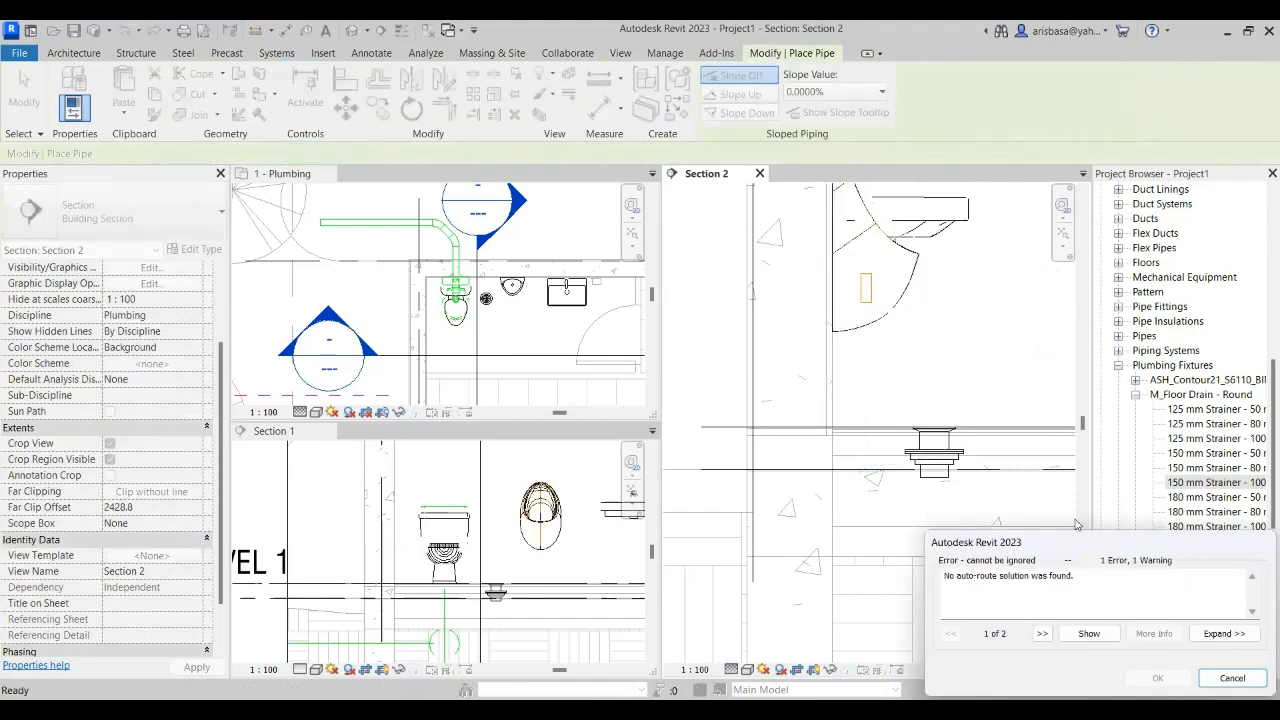
left_click(1232, 677)
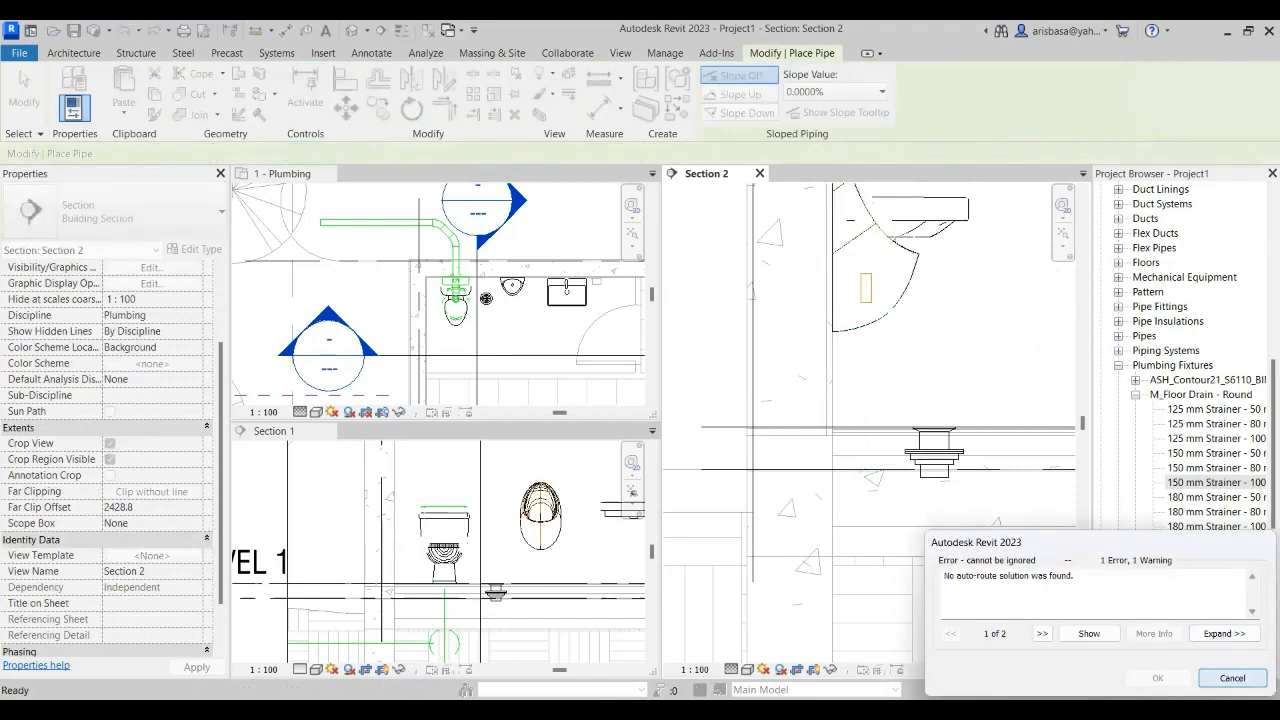
key("Escape")
- Draw a 40 mm sanitary pipe straight down from the urinal's outlet connector to elevation 335
left_click(872, 281)
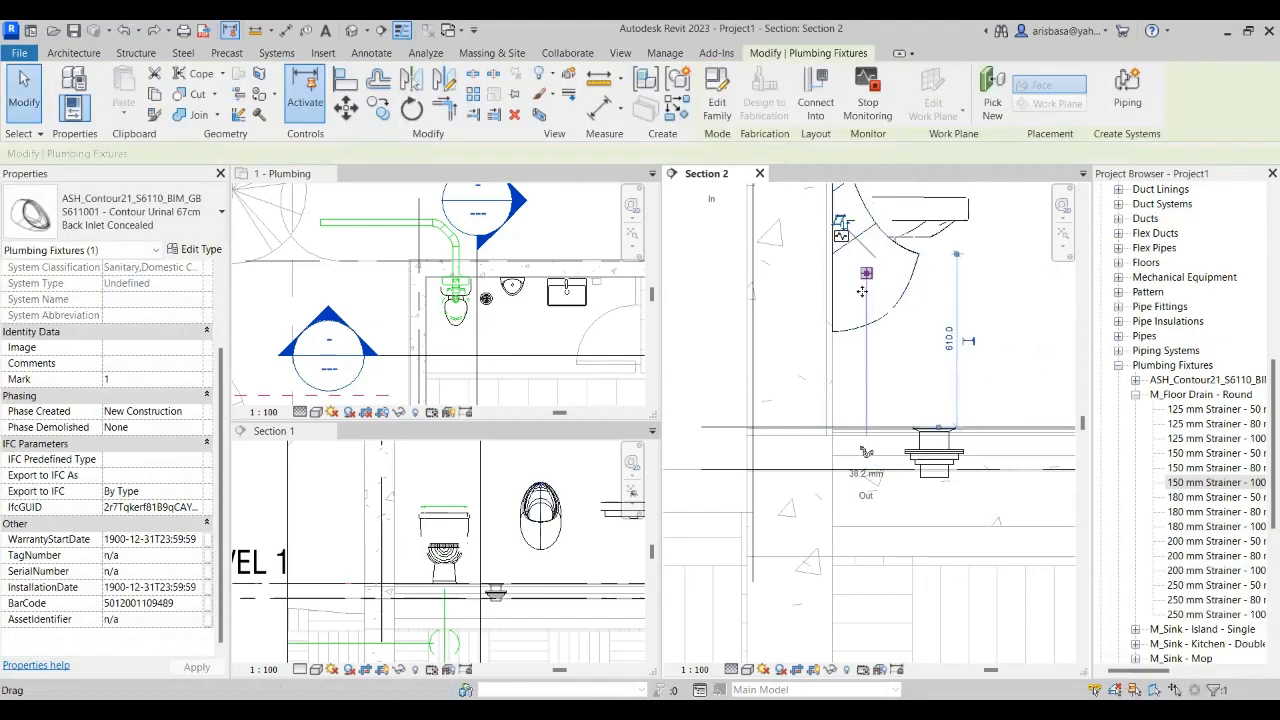
left_click(866, 452)
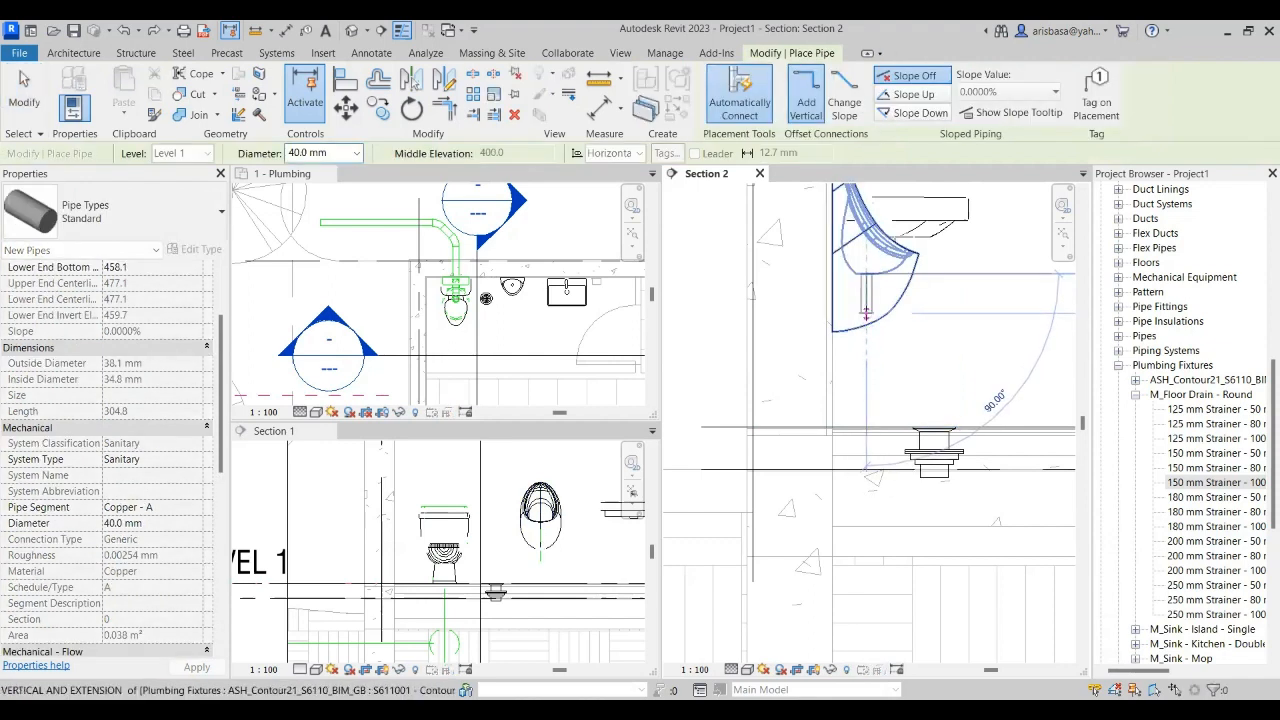
left_click(866, 332)
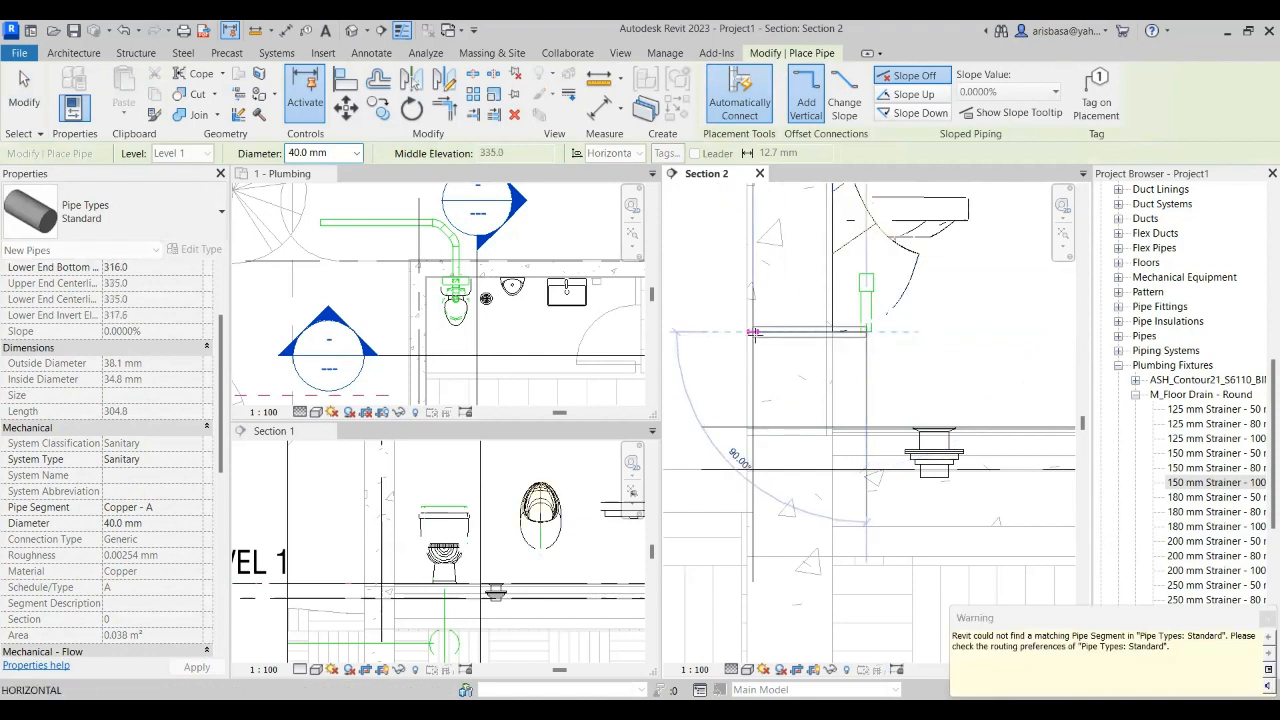
- Try to extend the urinal pipe horizontally at elevation 335 through the exterior wall and down outside it
scroll(758, 332, "down", 2)
middle_click_drag(770, 338, 897, 335)
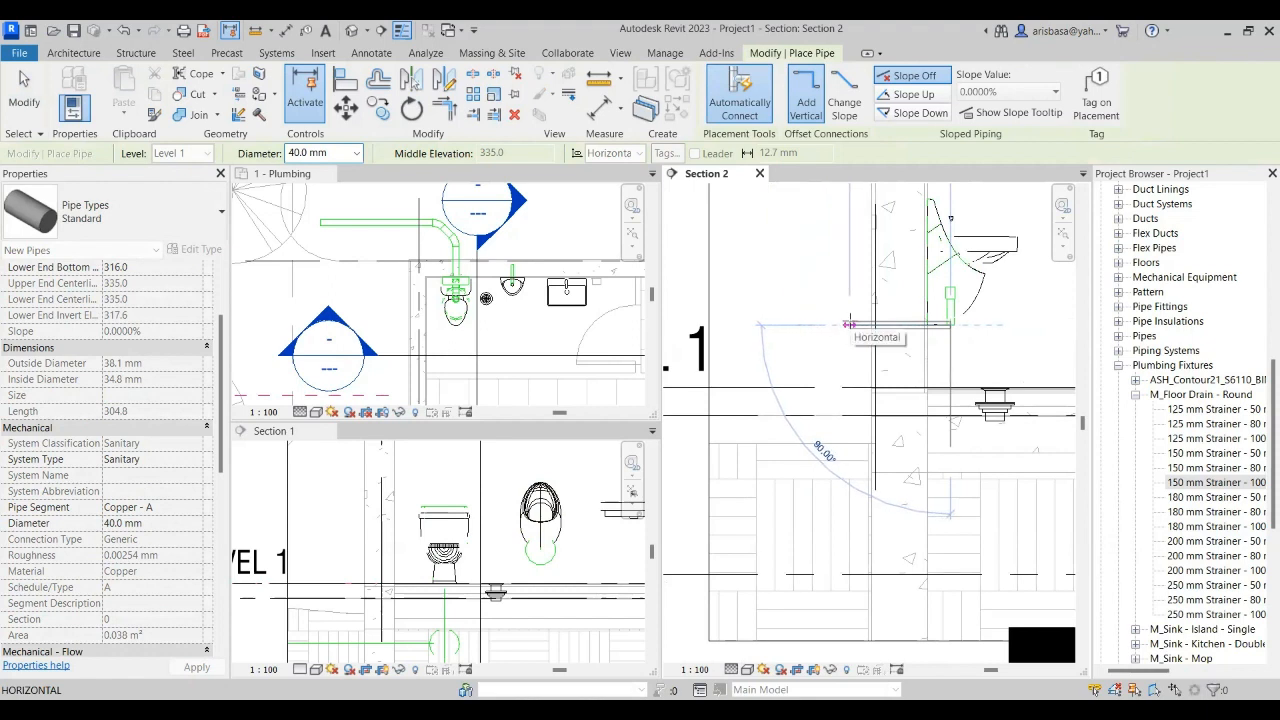
left_click(848, 323)
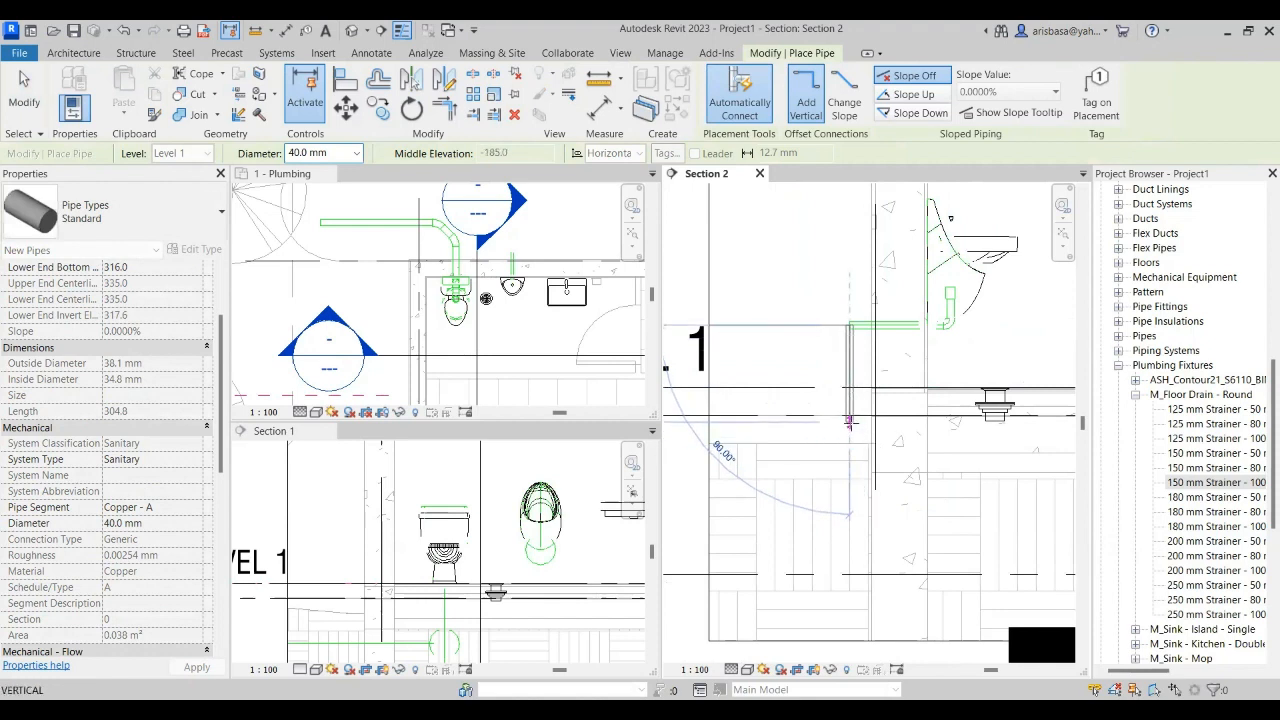
middle_click_drag(849, 421, 829, 403)
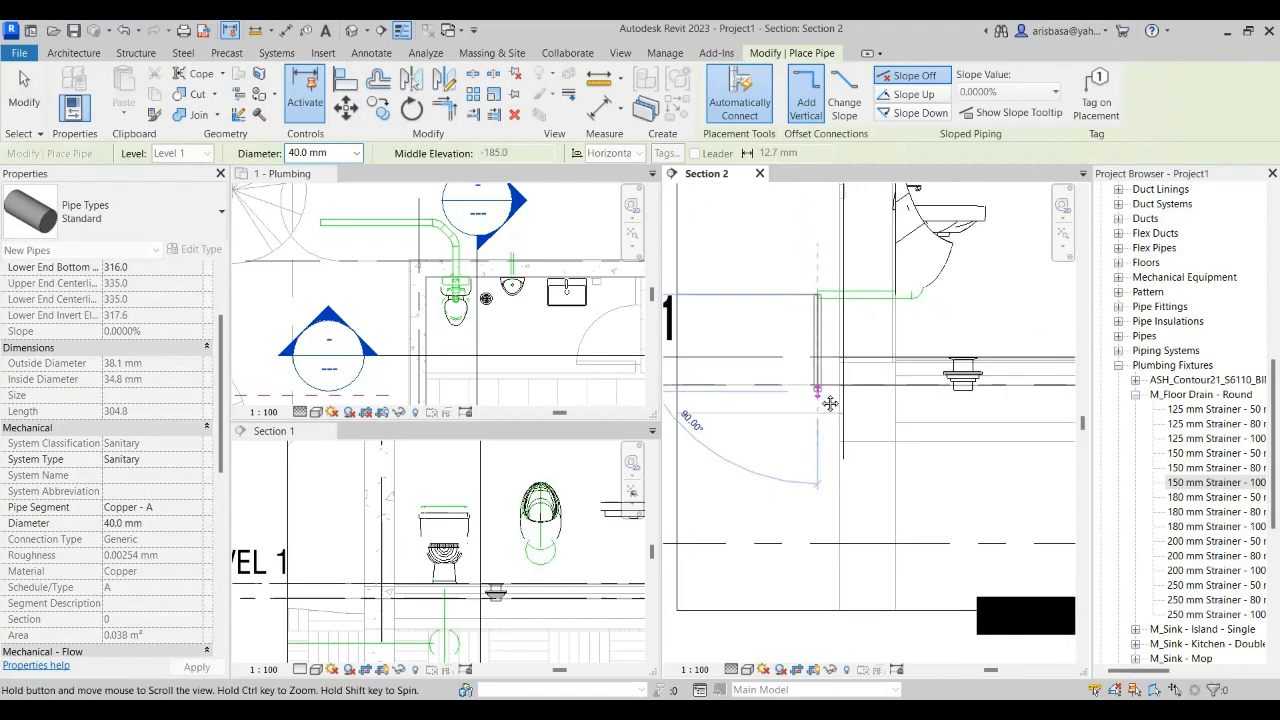
left_click(823, 386)
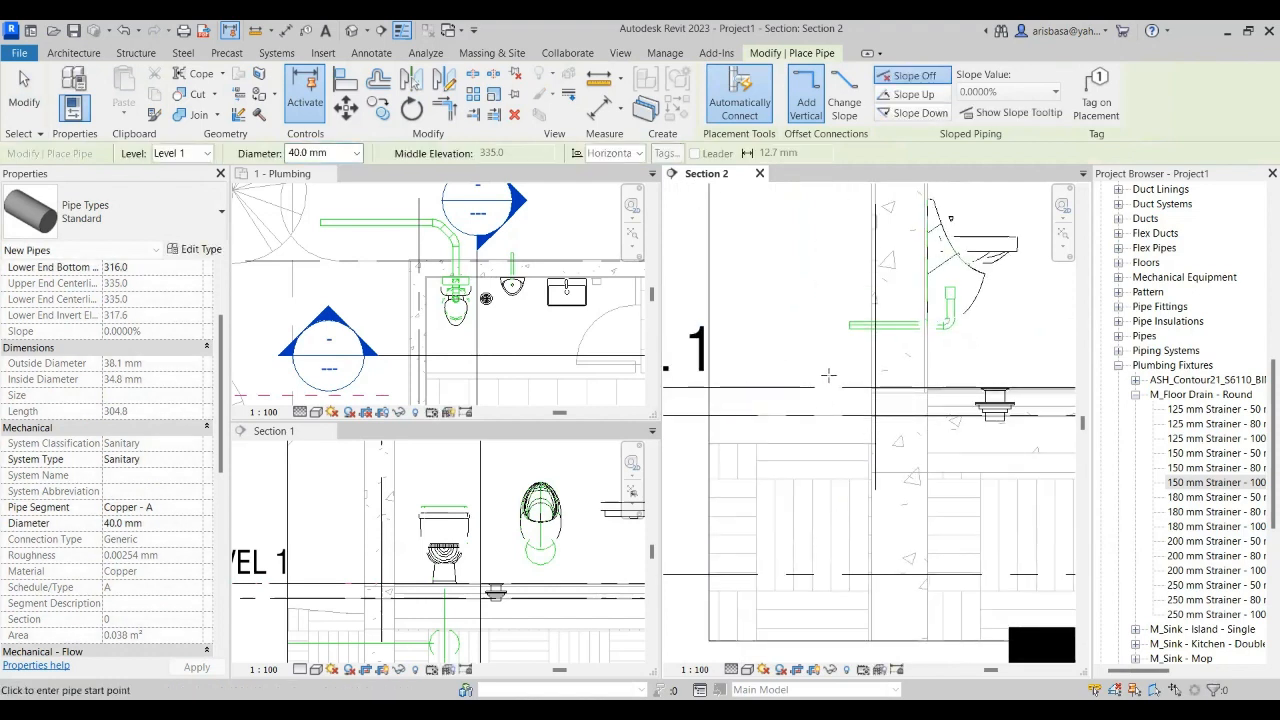
- Extend the 40 mm urinal pipe horizontally from its lower end at elevation 335 into the exterior wall
scroll(855, 335, "up", 3)
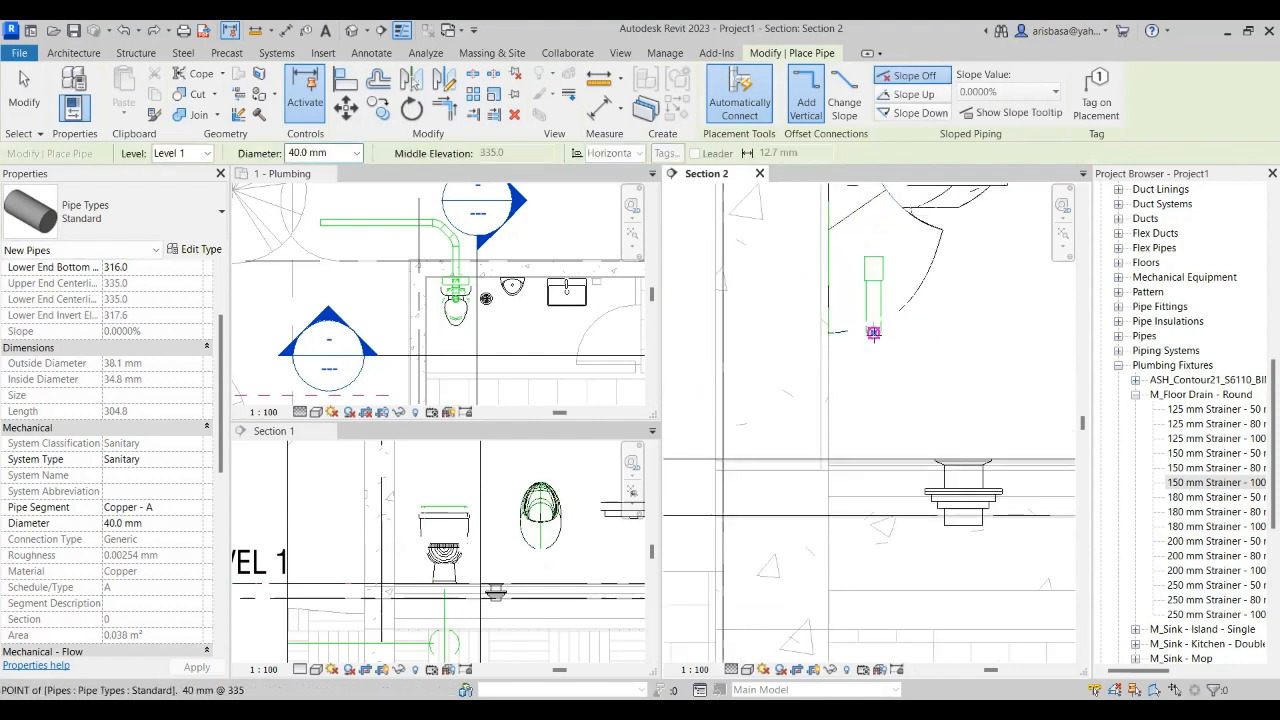
left_click(873, 333)
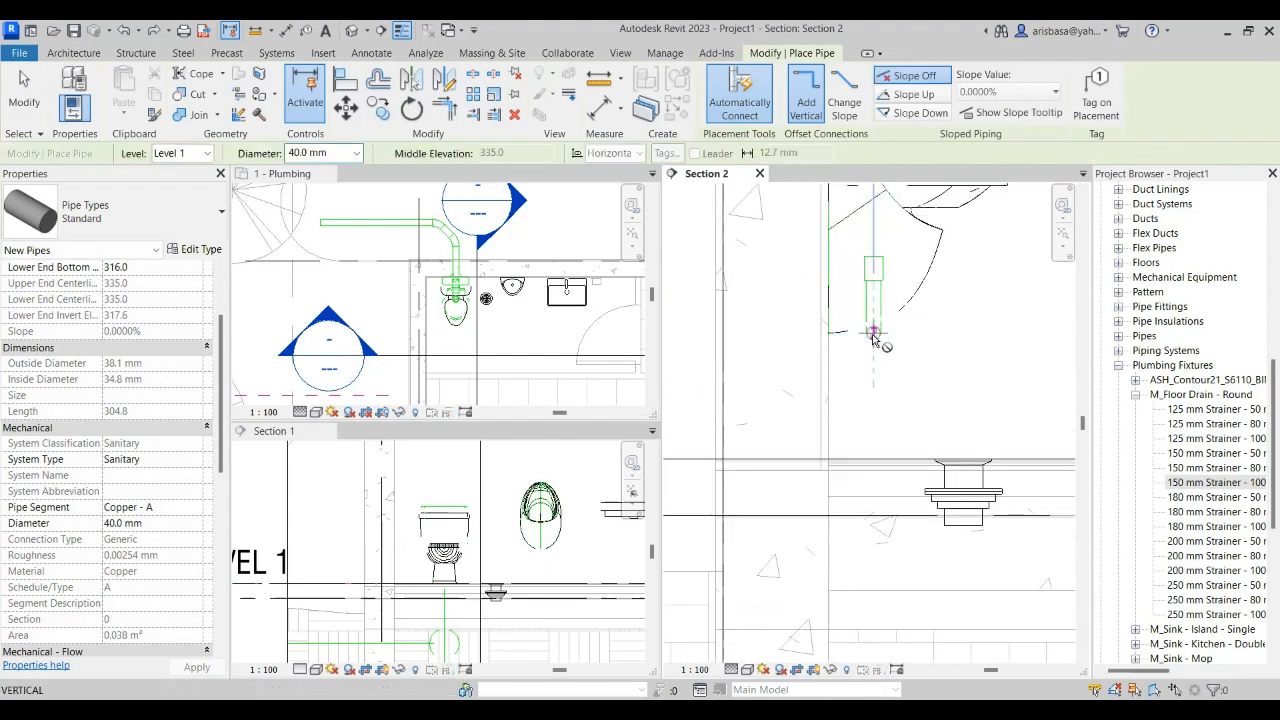
left_click(771, 334)
- Route the urinal pipe down inside the wall to elevation -225 and horizontally to just outside the wall
scroll(768, 478, "down", 1)
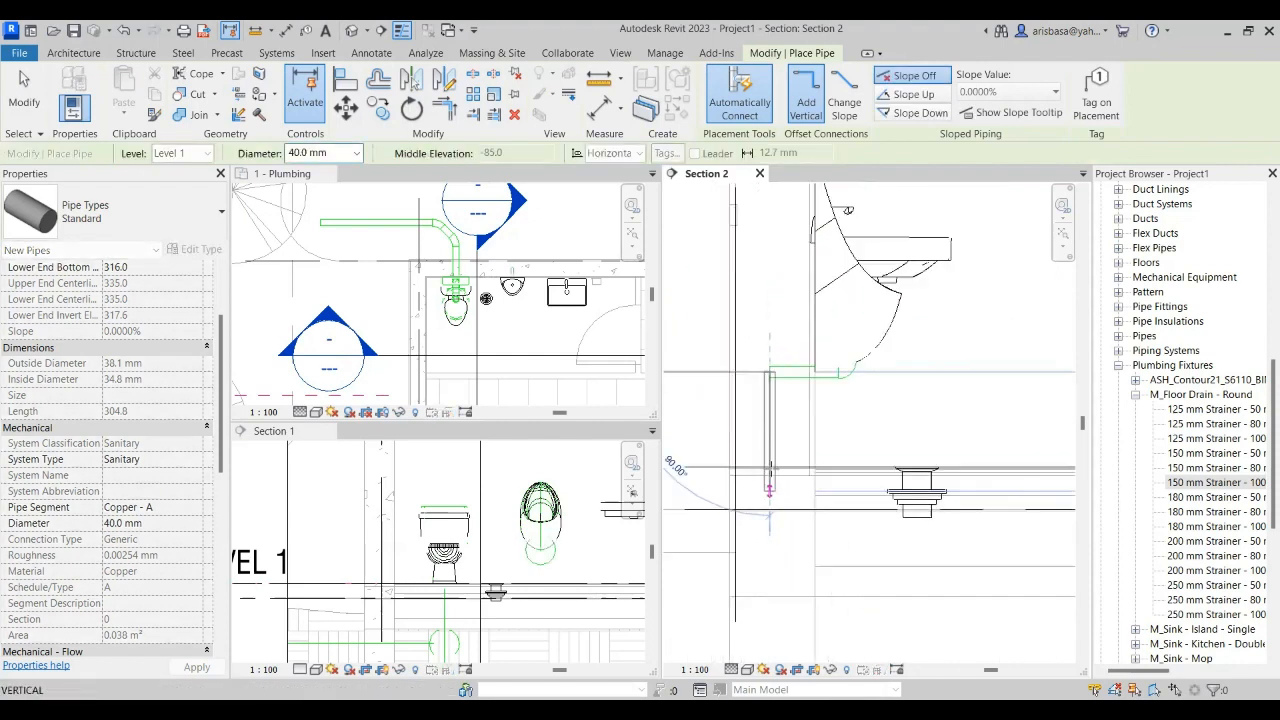
middle_click_drag(768, 478, 860, 322)
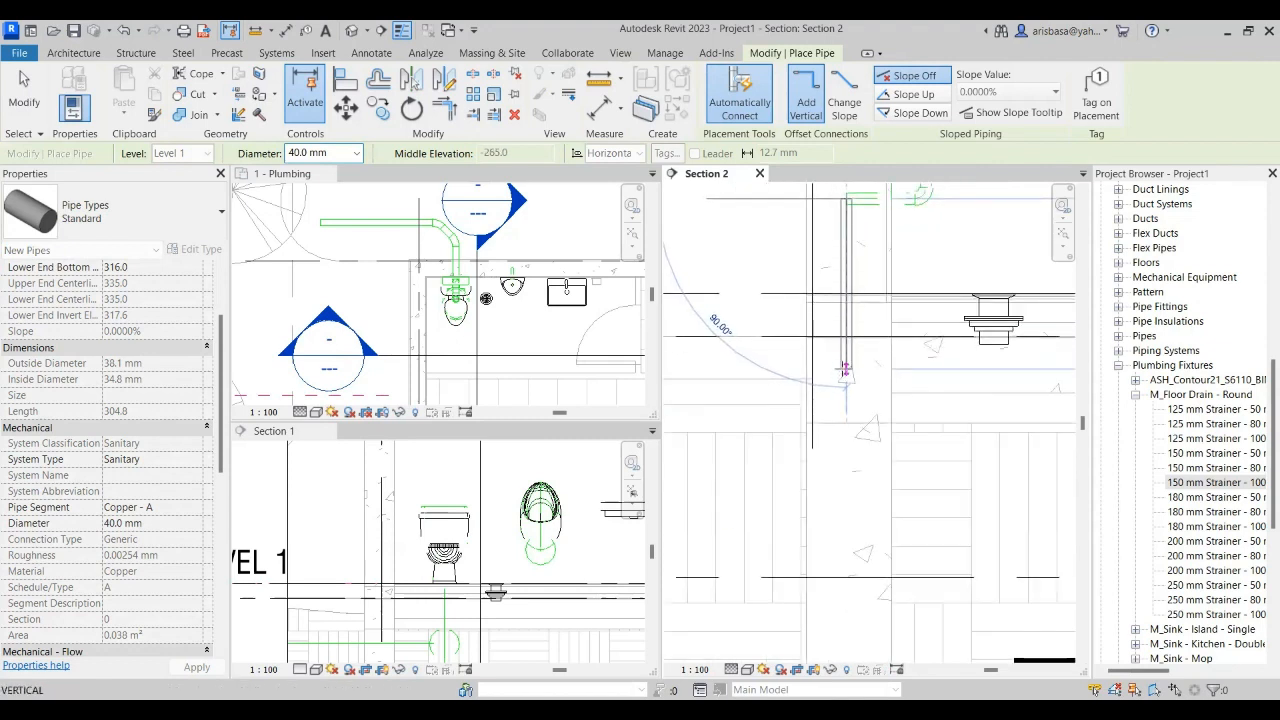
scroll(843, 361, "down", 2)
scroll(843, 358, "up", 1)
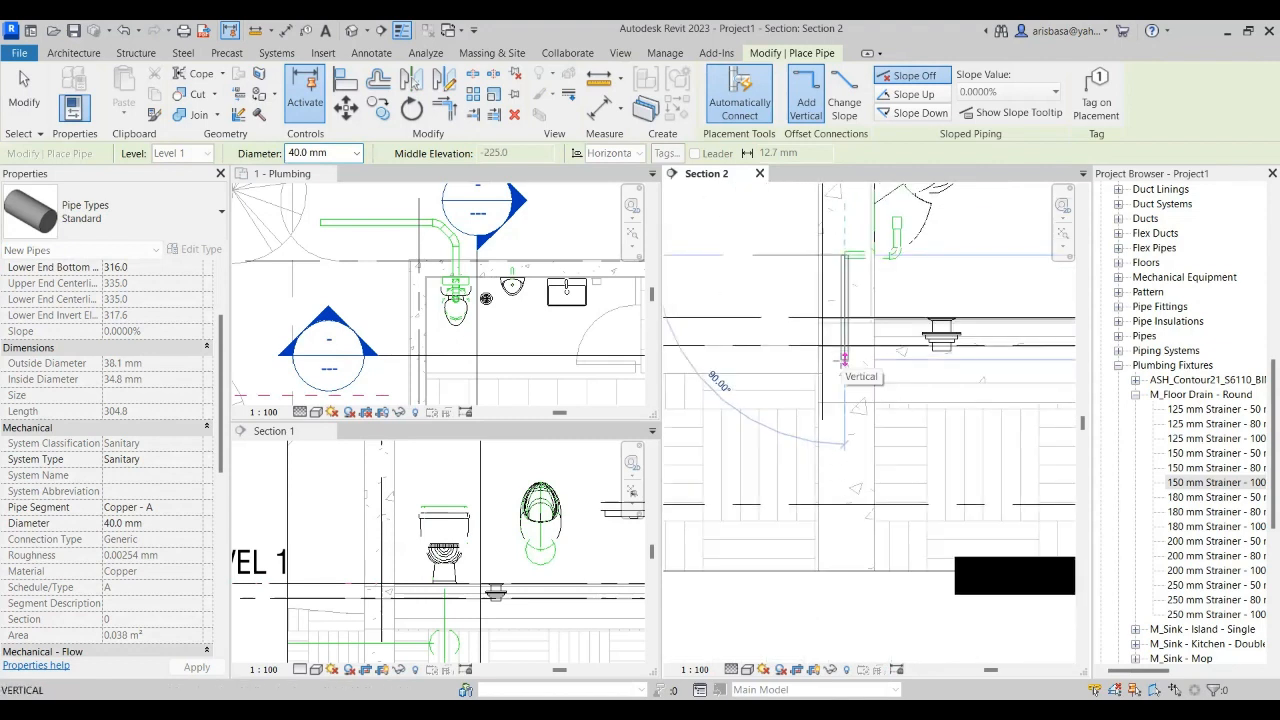
left_click(845, 360)
left_click(788, 360)
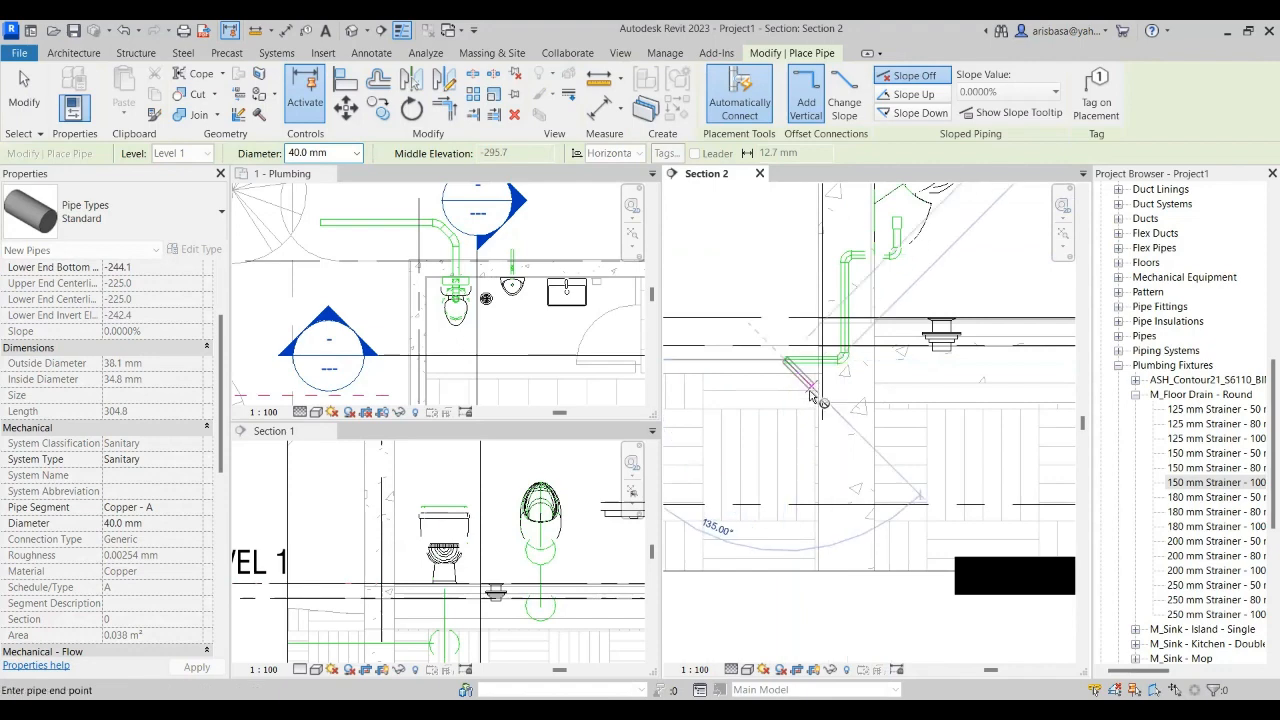
key("Escape")
key("Escape")
- Draw a 100 mm sanitary pipe straight down from the floor drain's outlet to elevation -858
scroll(915, 374, "down", 2)
middle_click_drag(926, 376, 900, 360)
scroll(883, 350, "up", 3)
scroll(871, 358, "down", 2)
scroll(868, 362, "up", 1)
left_click(862, 341)
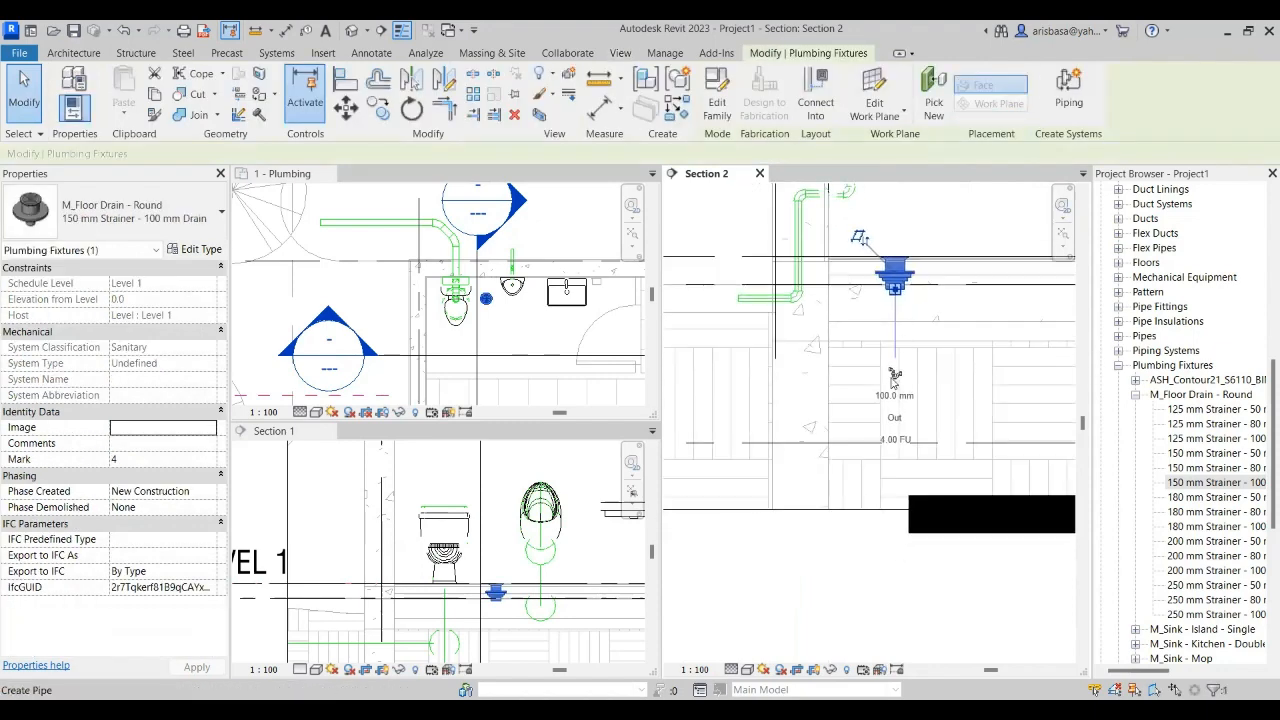
left_click(894, 375)
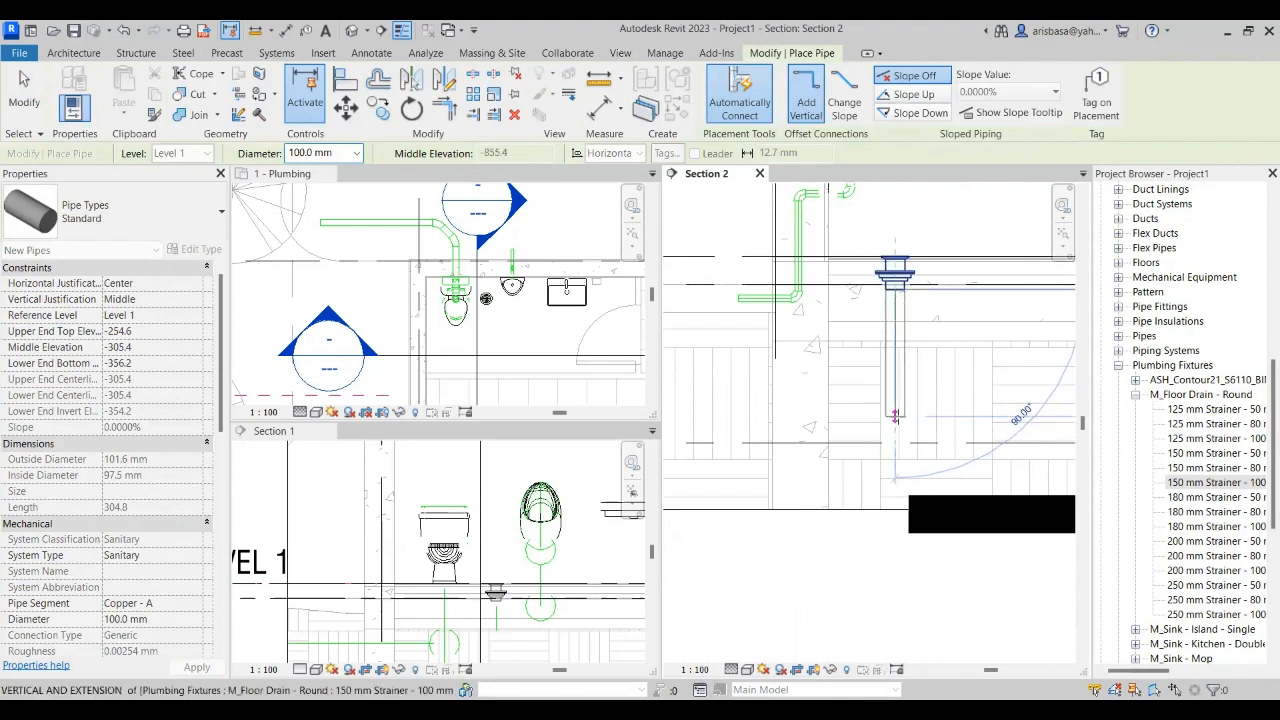
left_click(895, 415)
- Form the floor drain's trap with a short horizontal run, a rise to elevation -538 and a horizontal pipe out through the wall
left_click(846, 416)
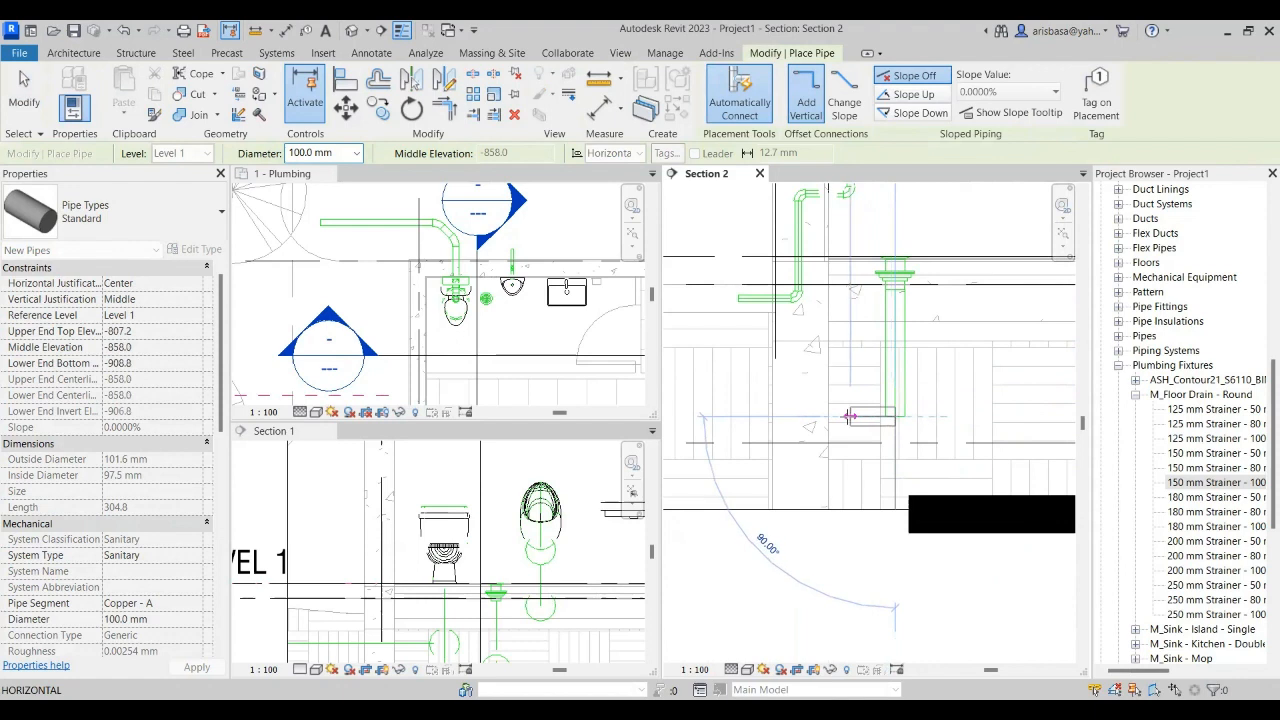
left_click(843, 357)
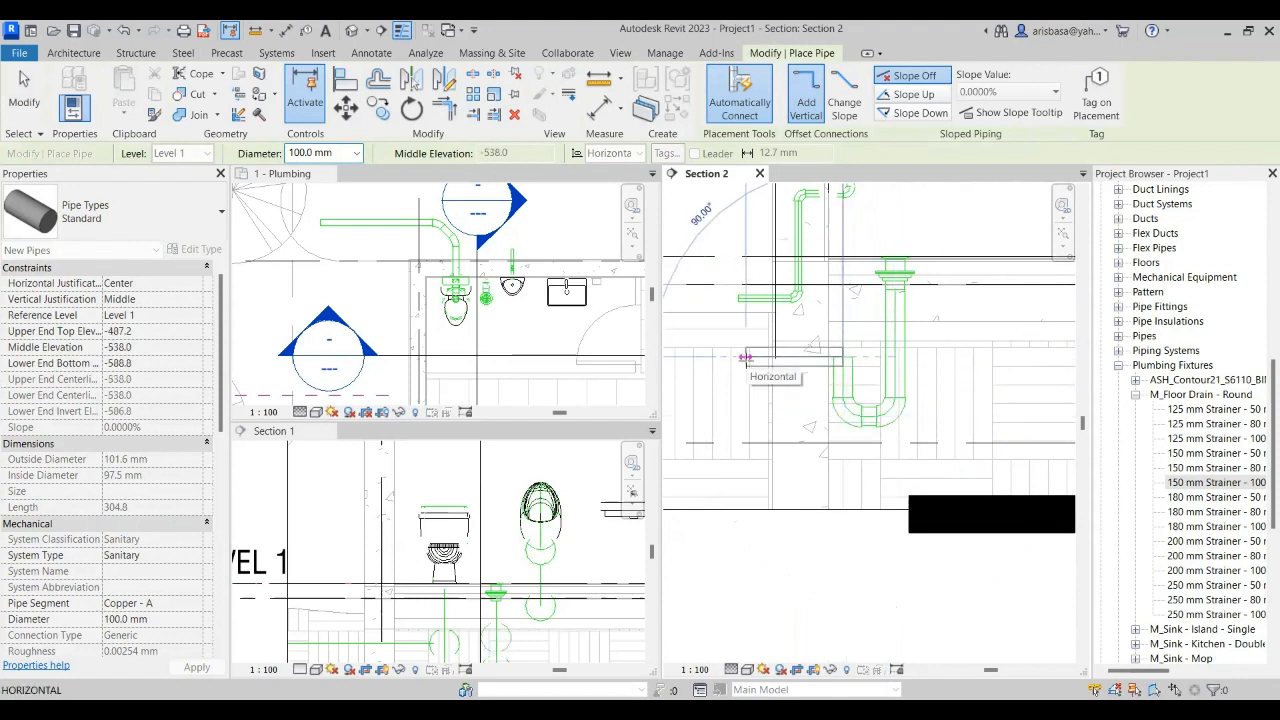
left_click(745, 357)
key("Escape")
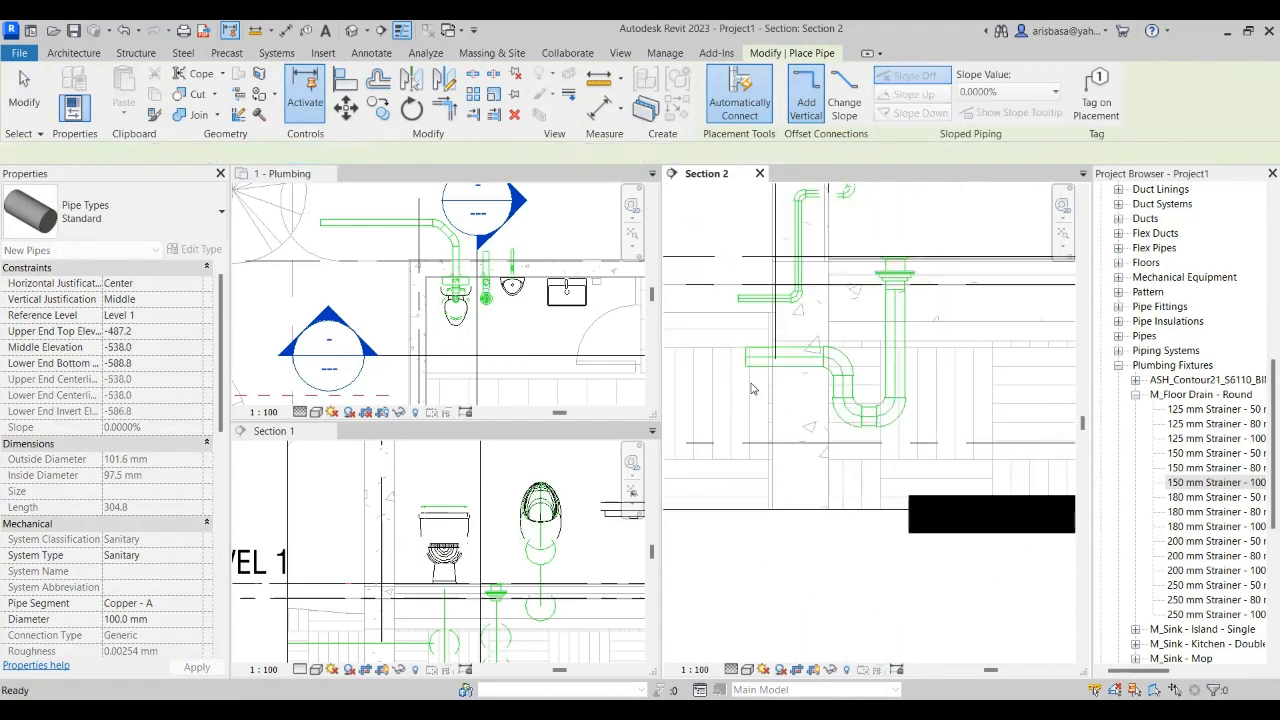
key("Escape")
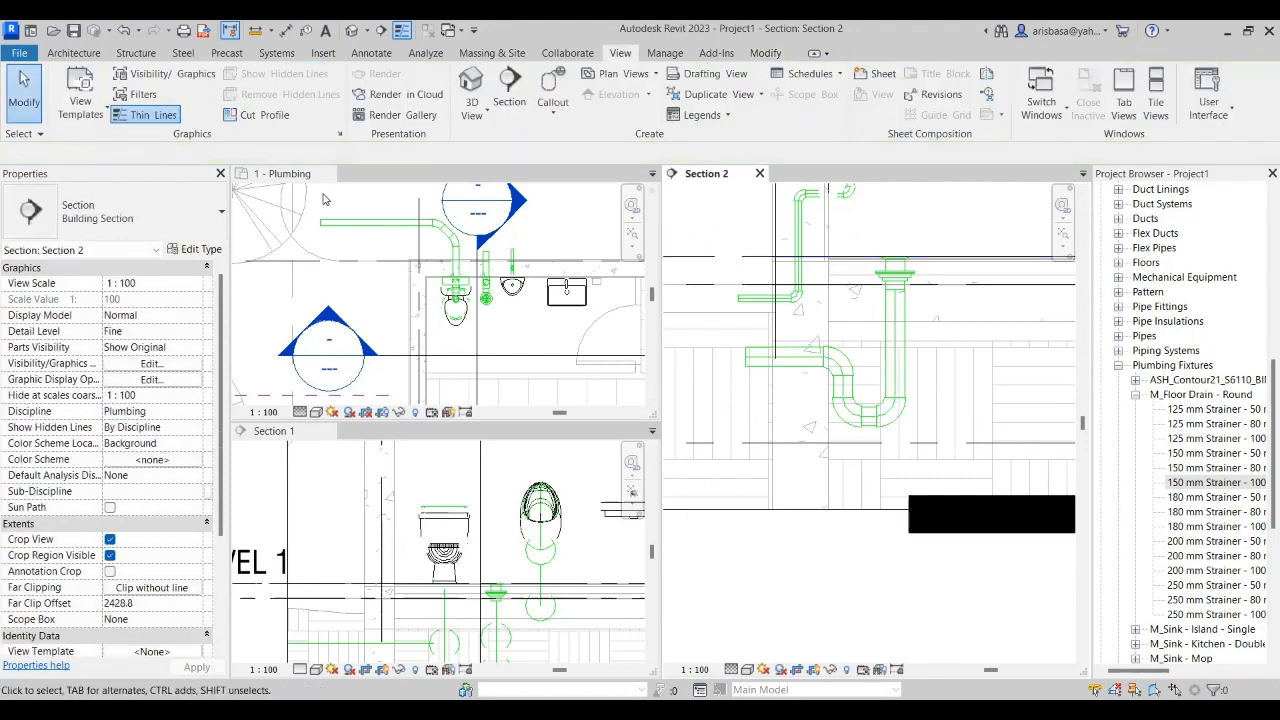
- Extend the water closet's outside main pipe past the floor drain and urinal lines to a length of about 3900 mm
scroll(498, 275, "up", 4)
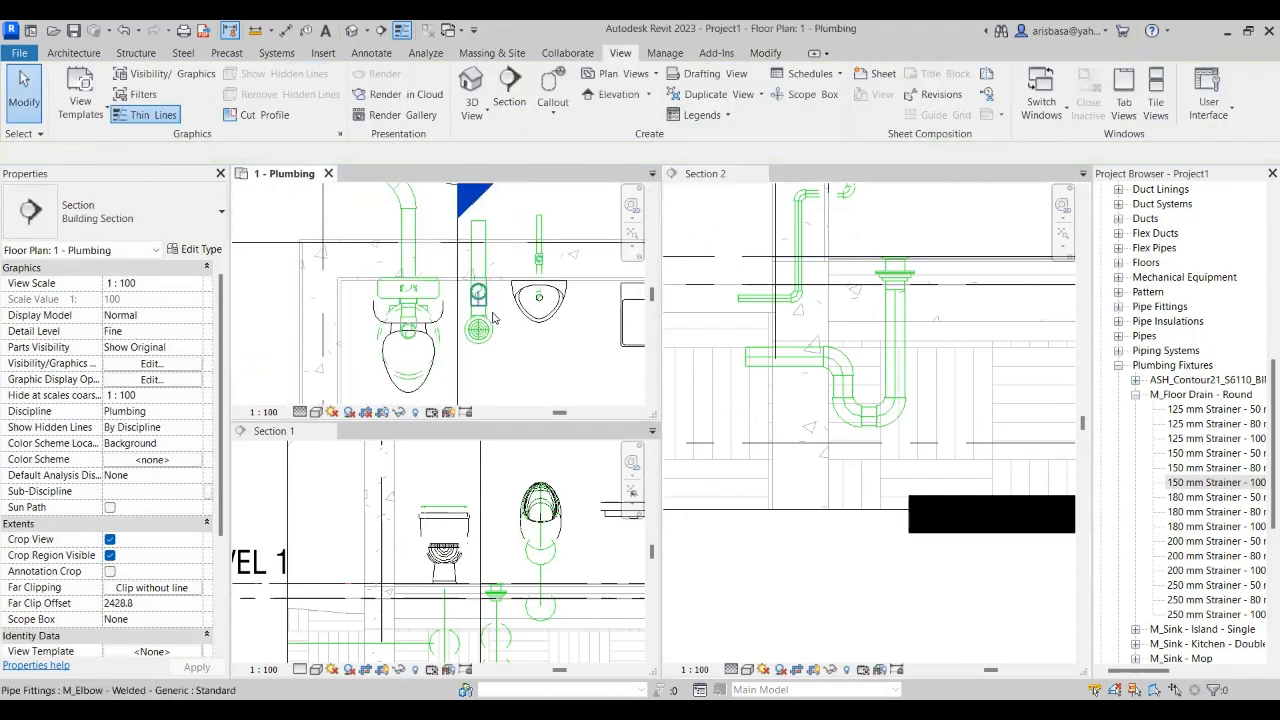
middle_click_drag(518, 238, 525, 335)
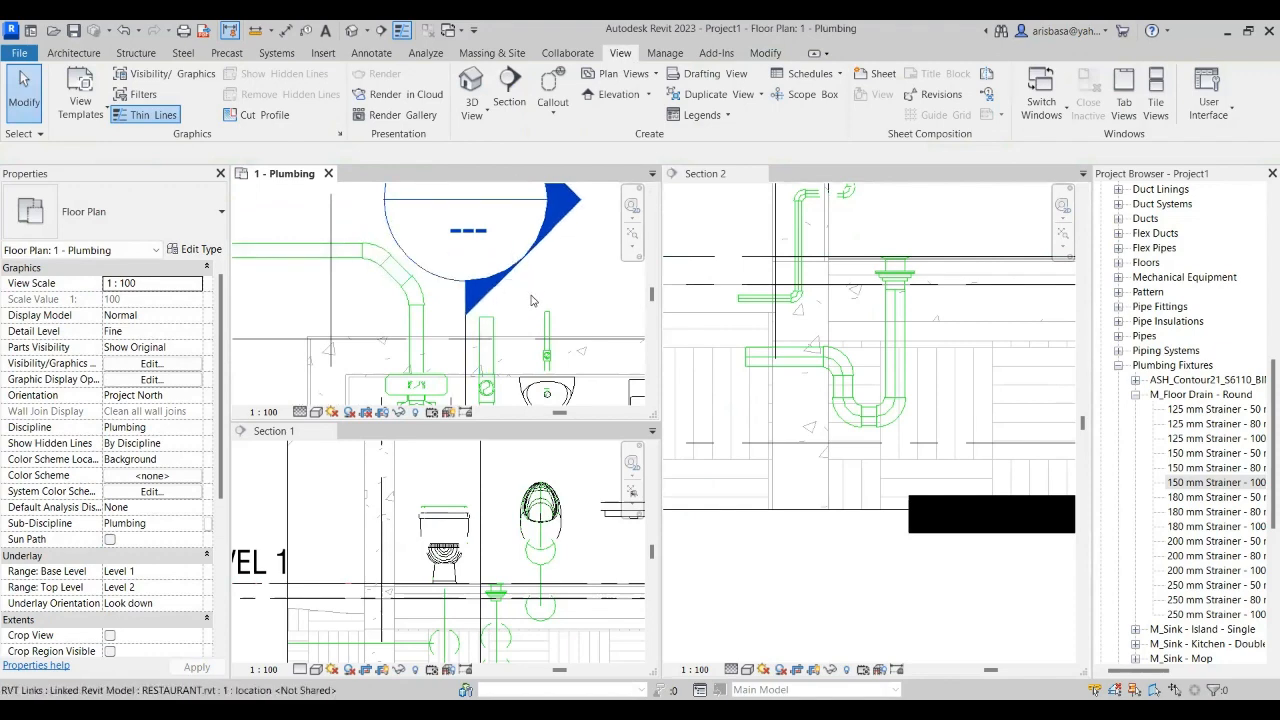
middle_click_drag(486, 325, 508, 345)
left_click(508, 345)
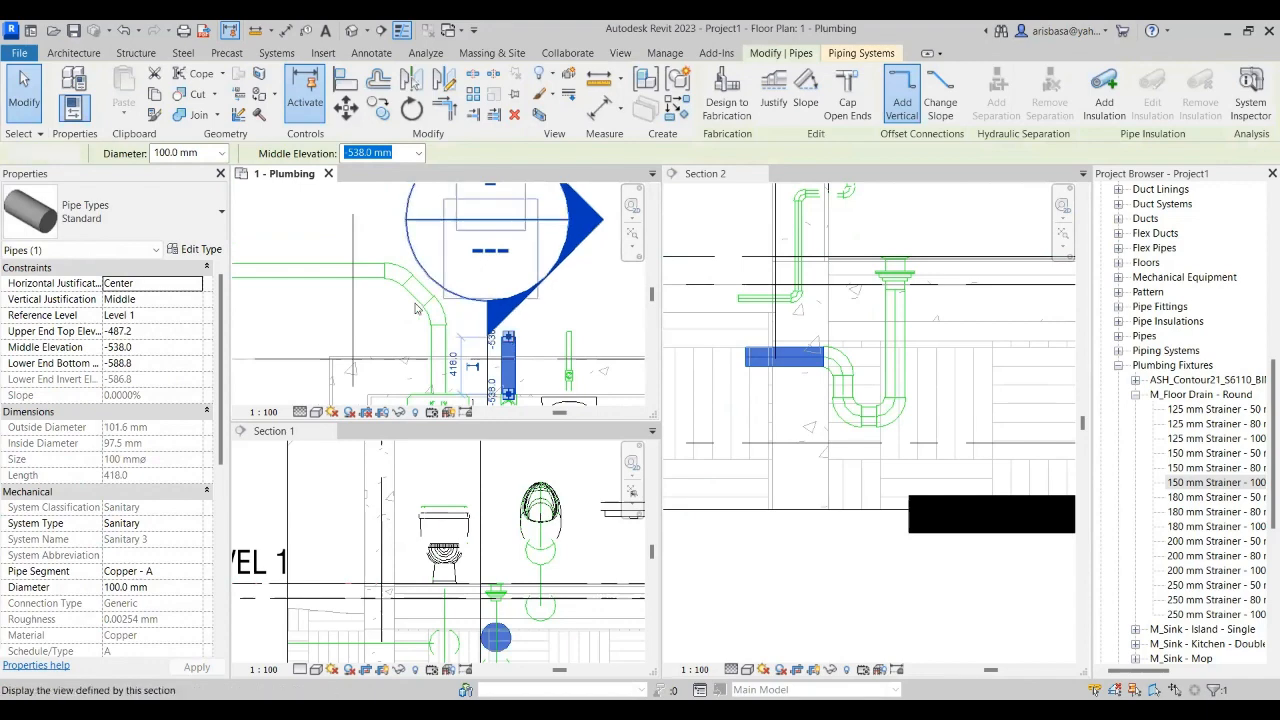
key("Escape")
left_click(325, 278)
scroll(383, 272, "down", 2)
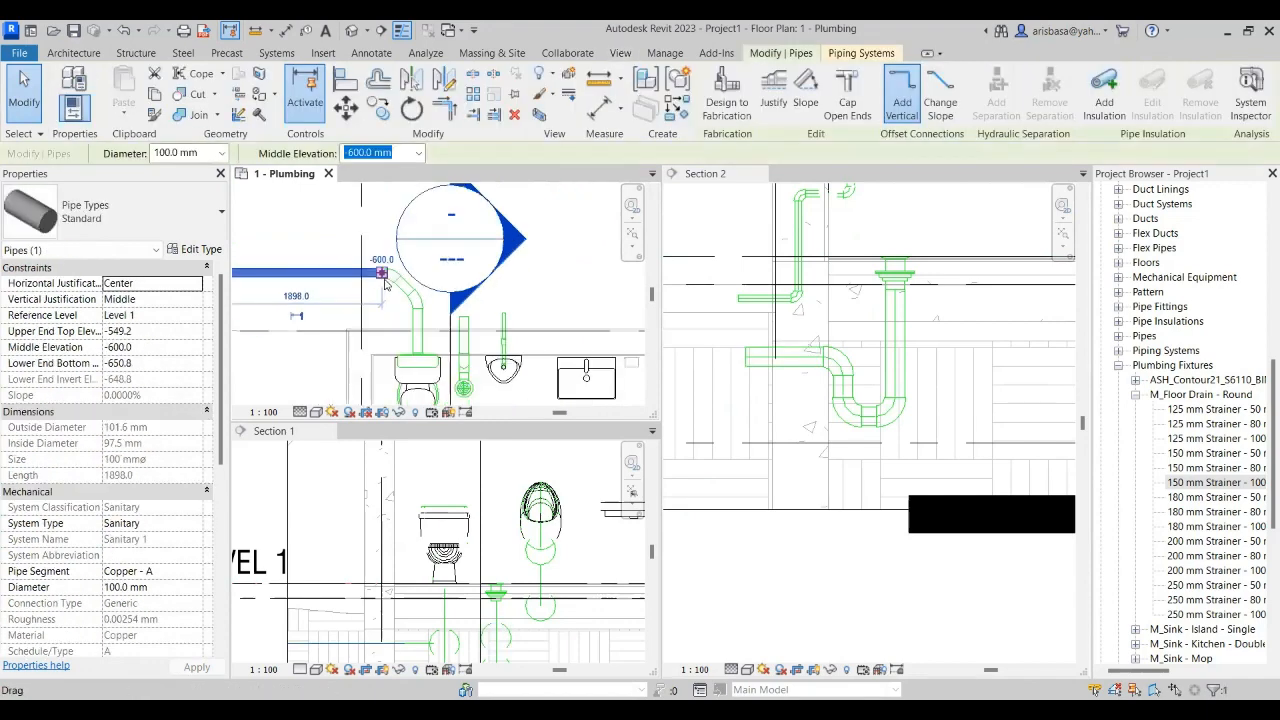
left_click_drag(383, 272, 562, 273)
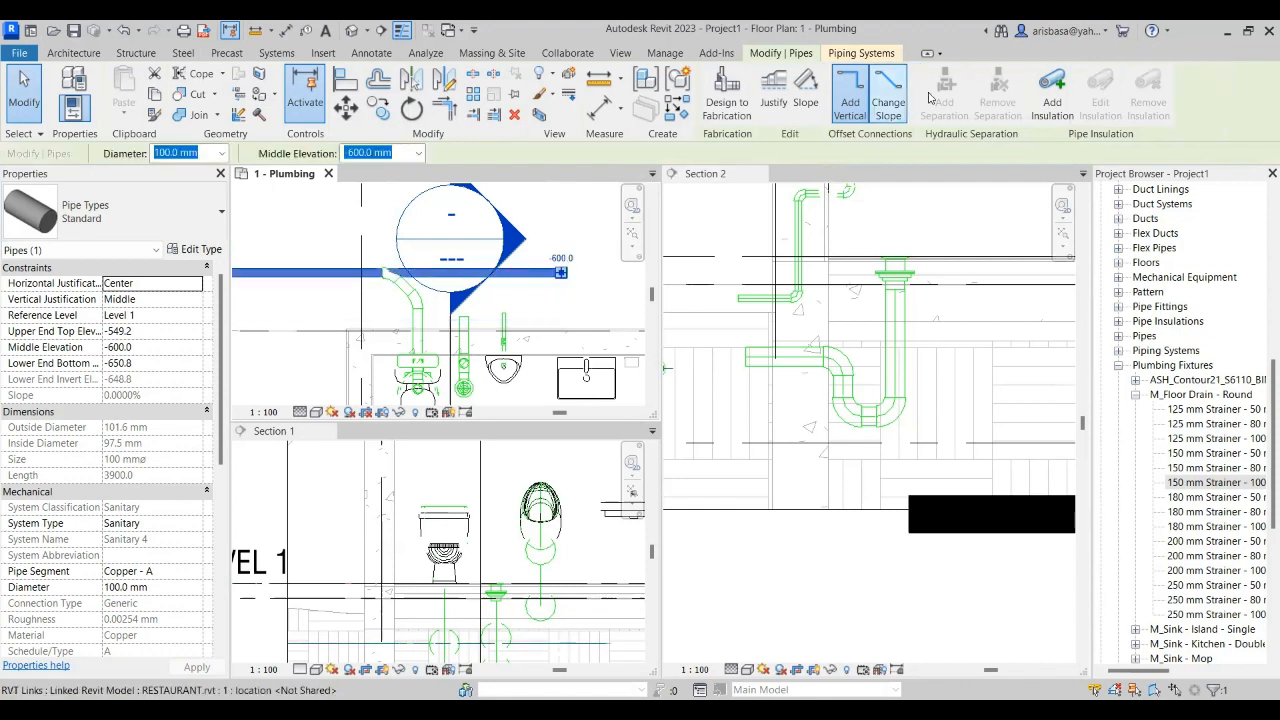
- Try to connect the floor drain's outside pipe end to the main pipe with a diagonal 100 mm pipe at elevation -538
scroll(485, 335, "up", 1)
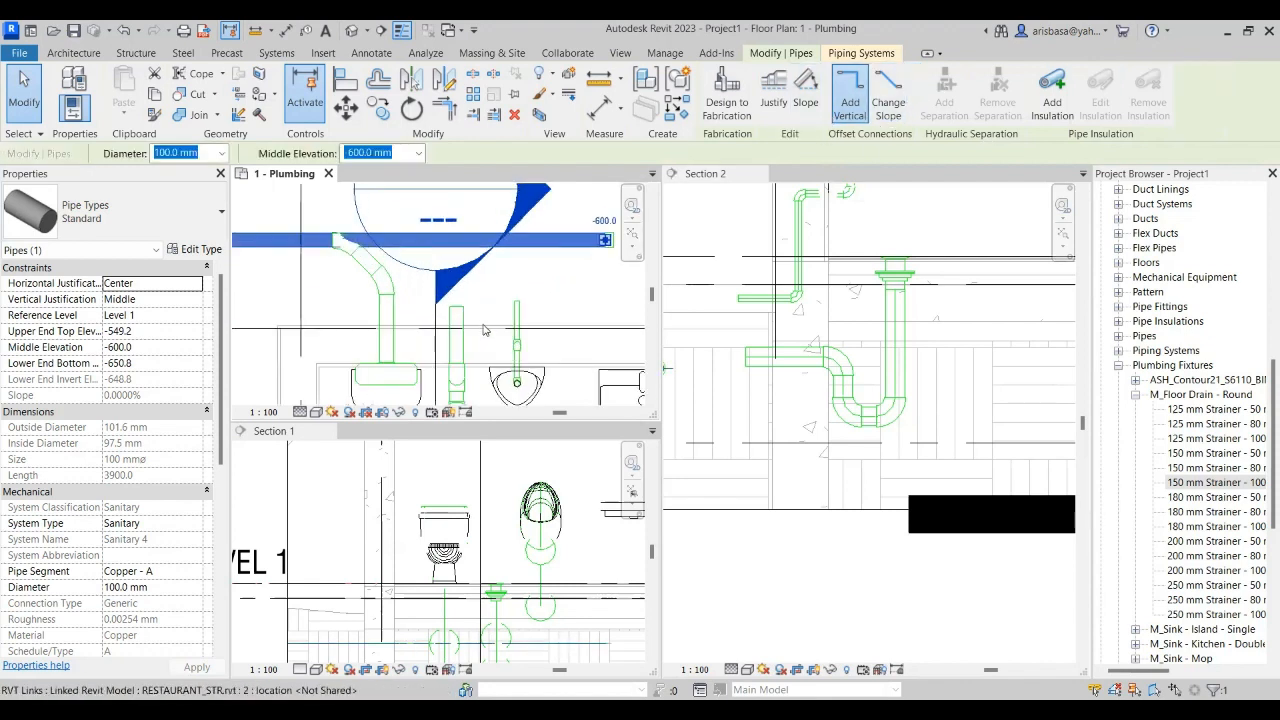
middle_click_drag(494, 322, 509, 326)
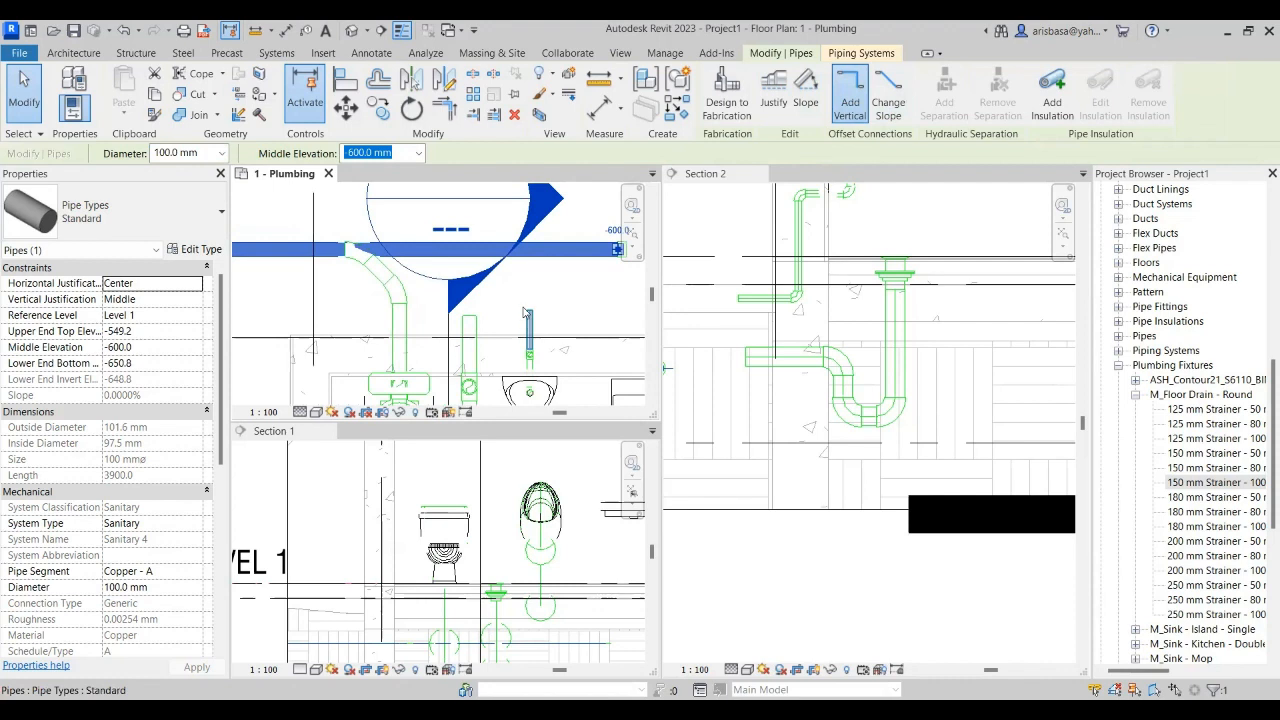
left_click(472, 326)
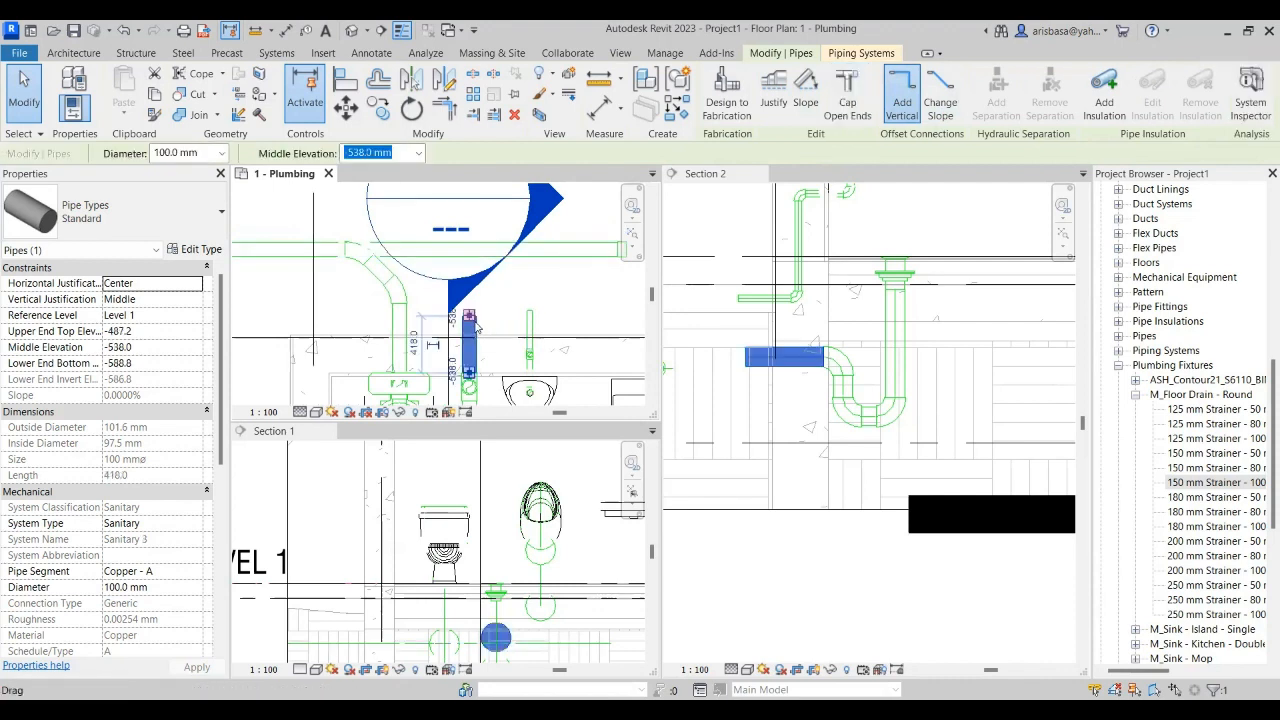
right_click(472, 326)
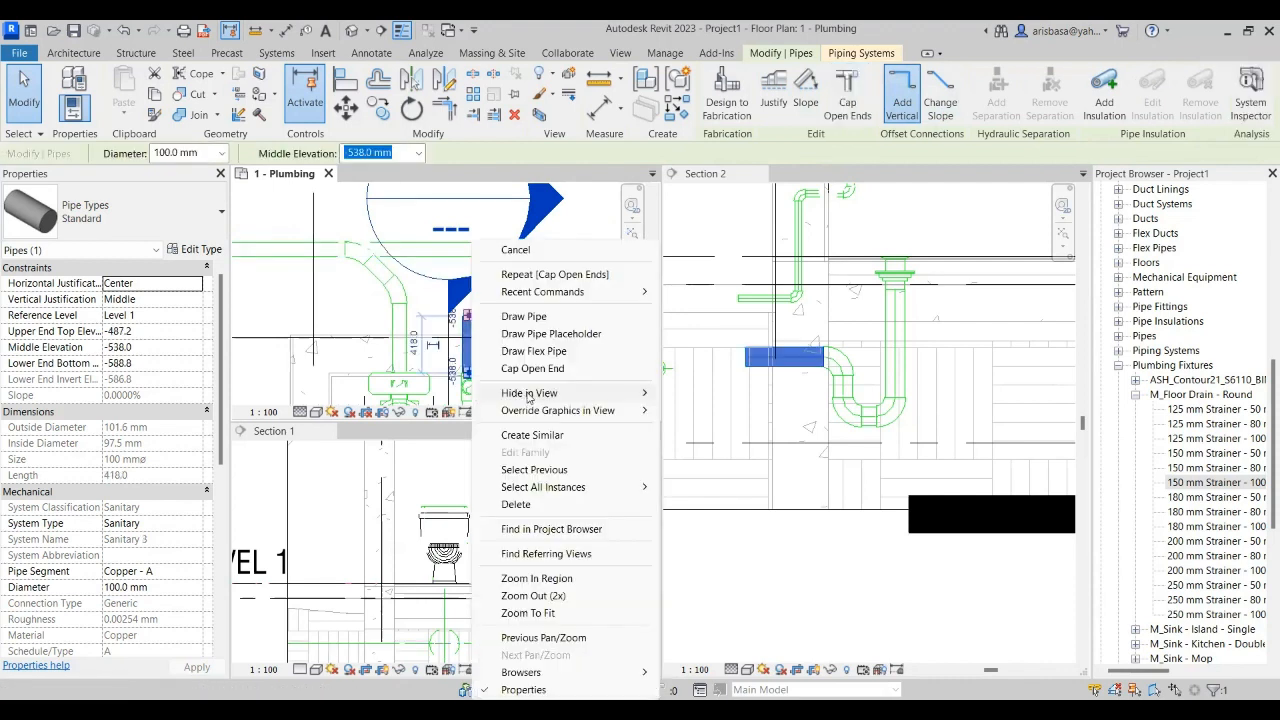
left_click(530, 437)
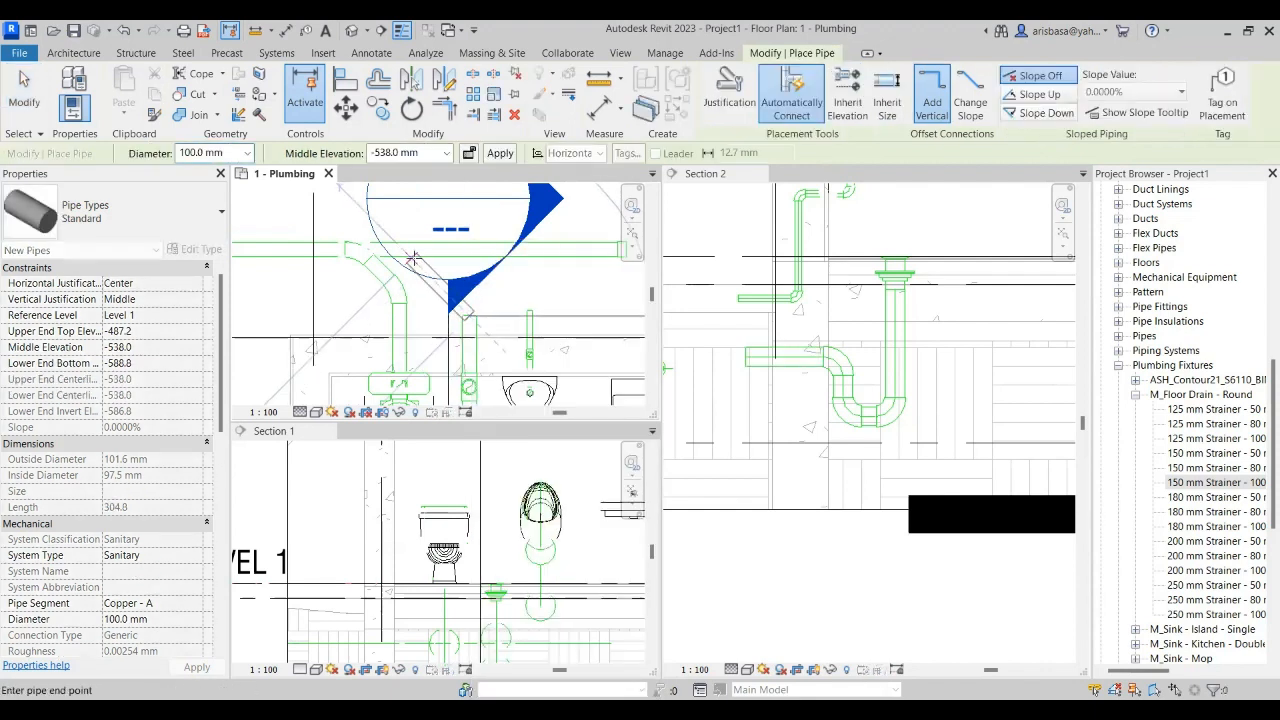
left_click(404, 250)
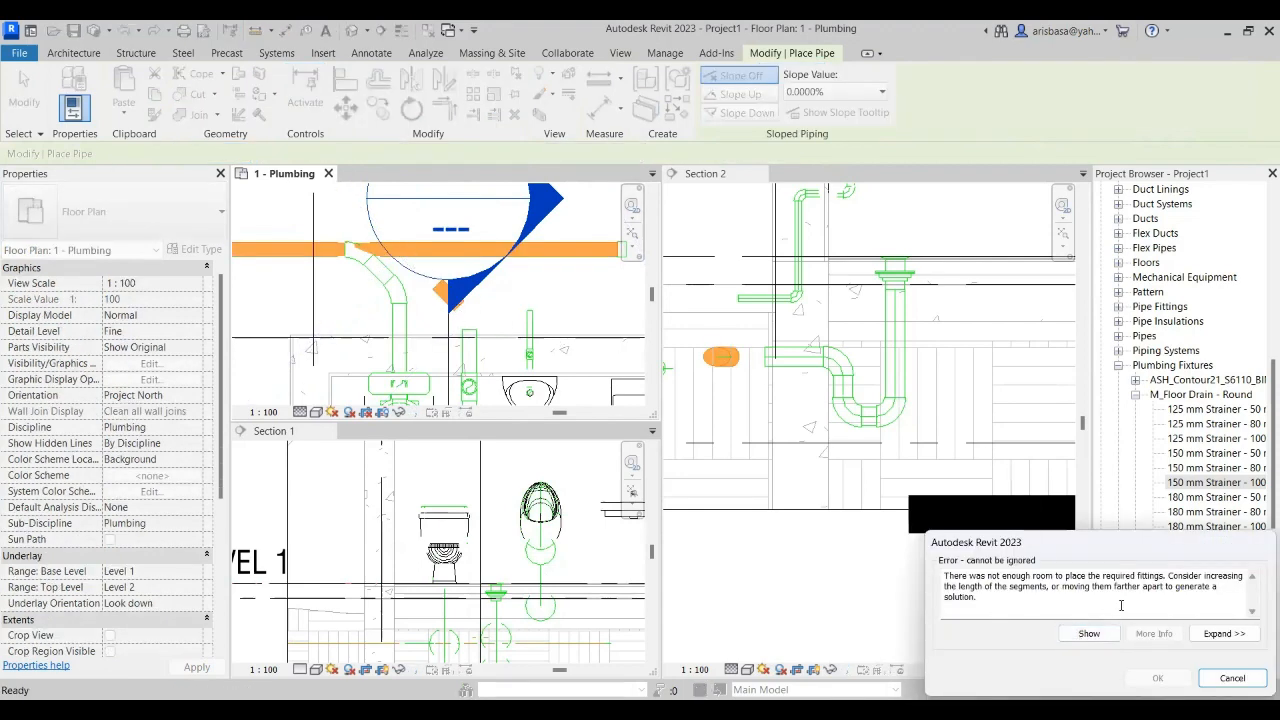
left_click(1232, 678)
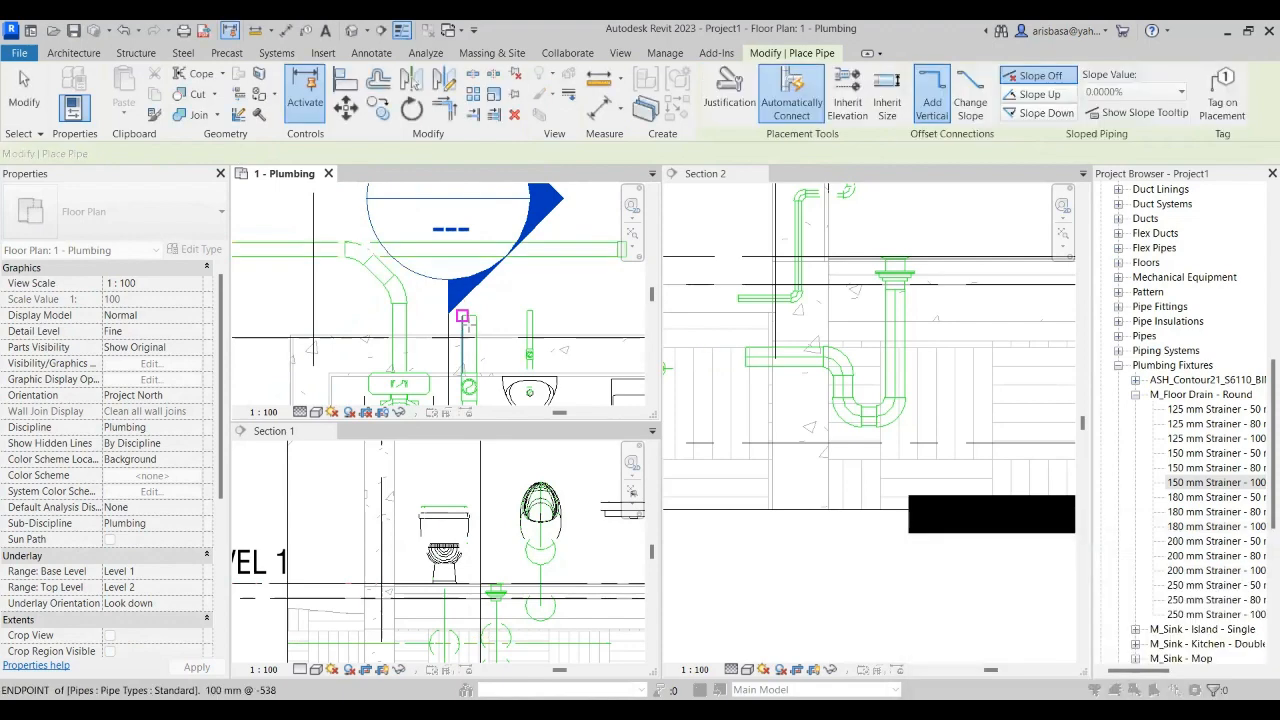
key("Escape")
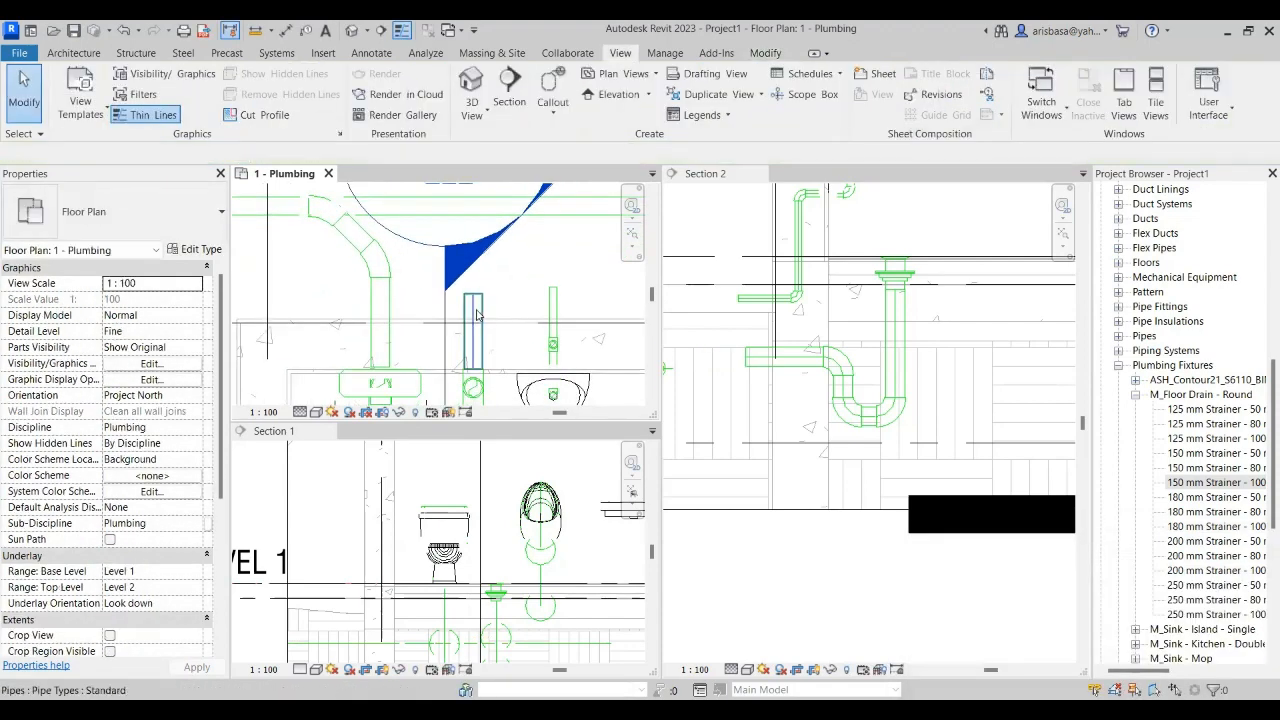
- Lengthen the floor drain's horizontal pipe toward the main pipe to about 638 mm
left_click(470, 308)
left_click_drag(473, 294, 474, 254)
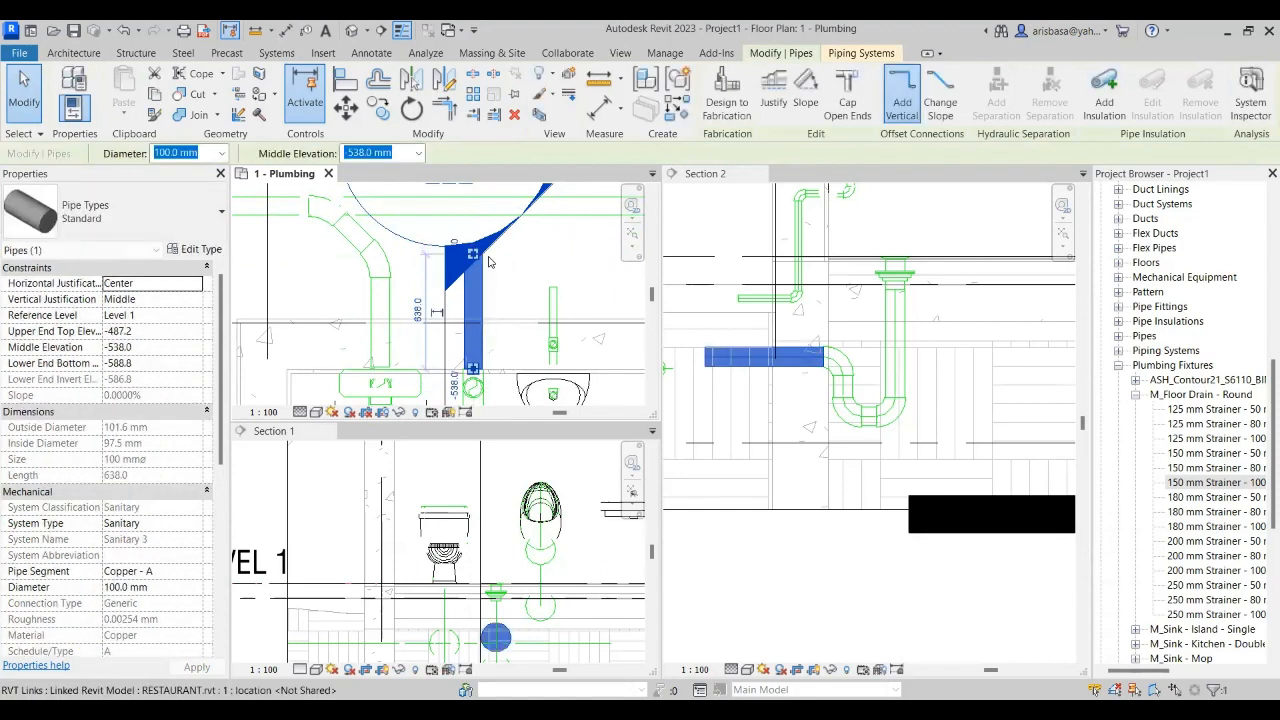
scroll(489, 257, "up", 1)
right_click(477, 278)
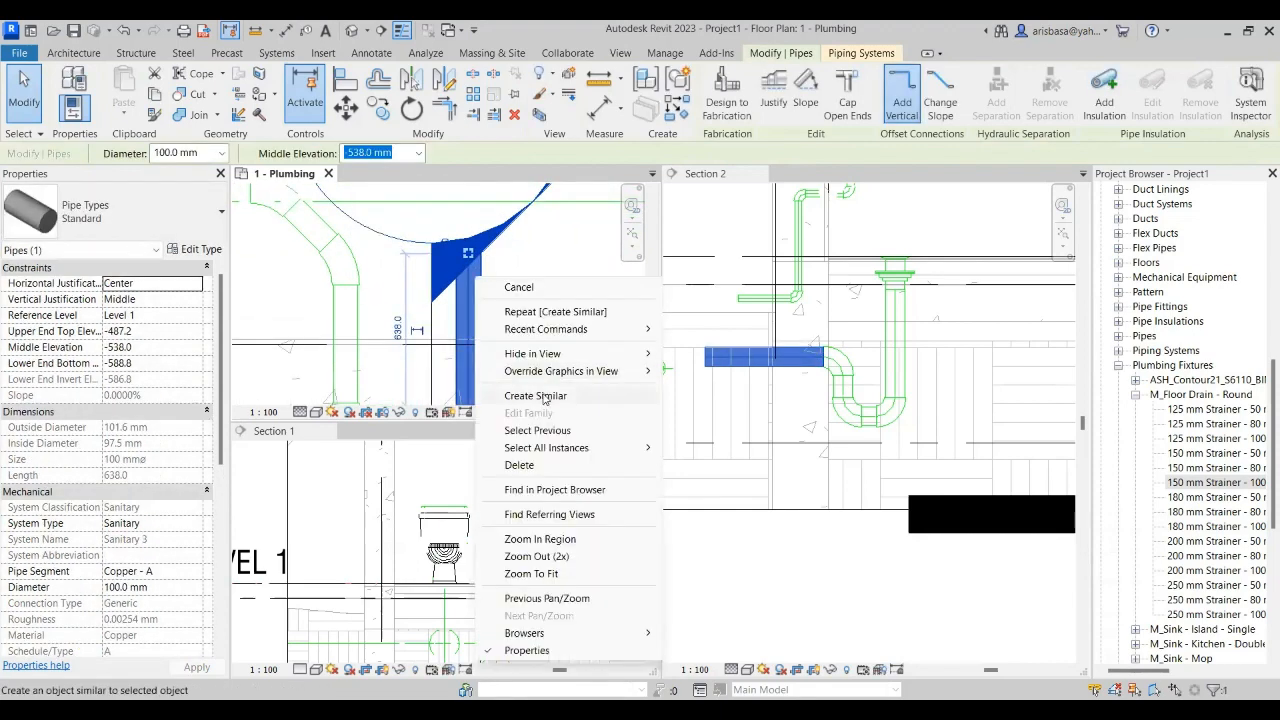
left_click(535, 395)
scroll(476, 330, "down", 3)
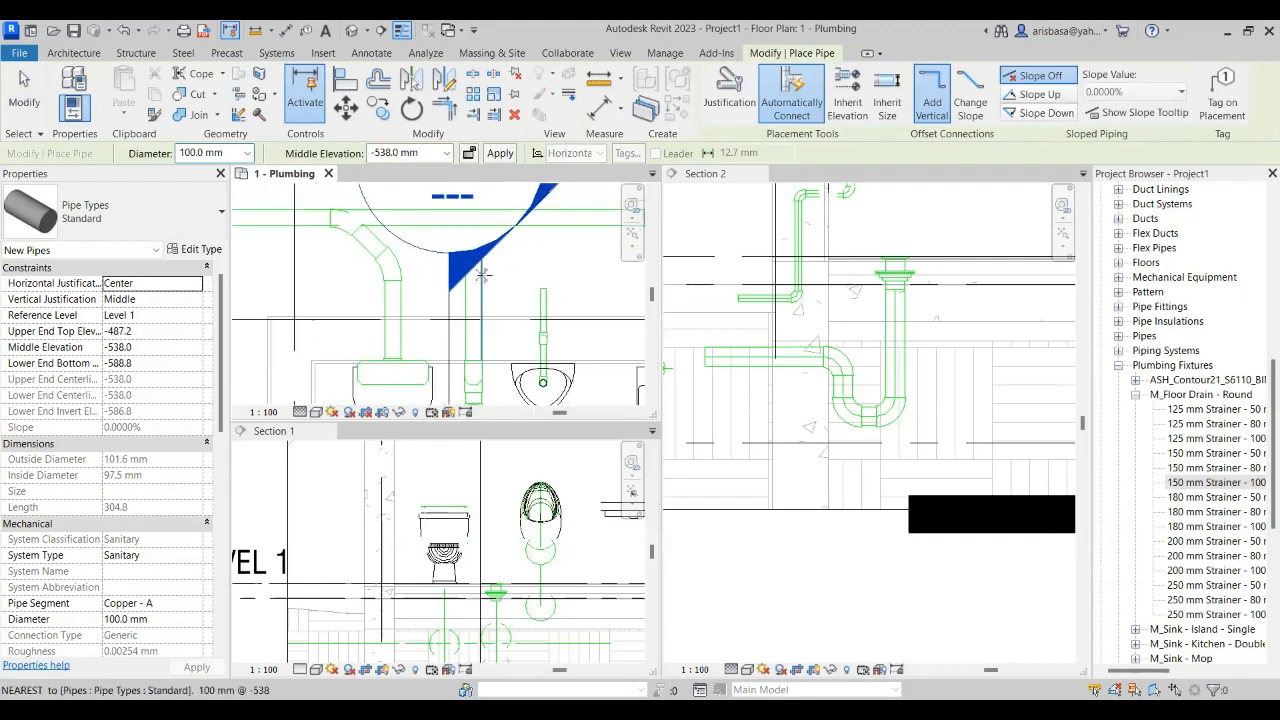
key("Escape")
left_click(464, 268)
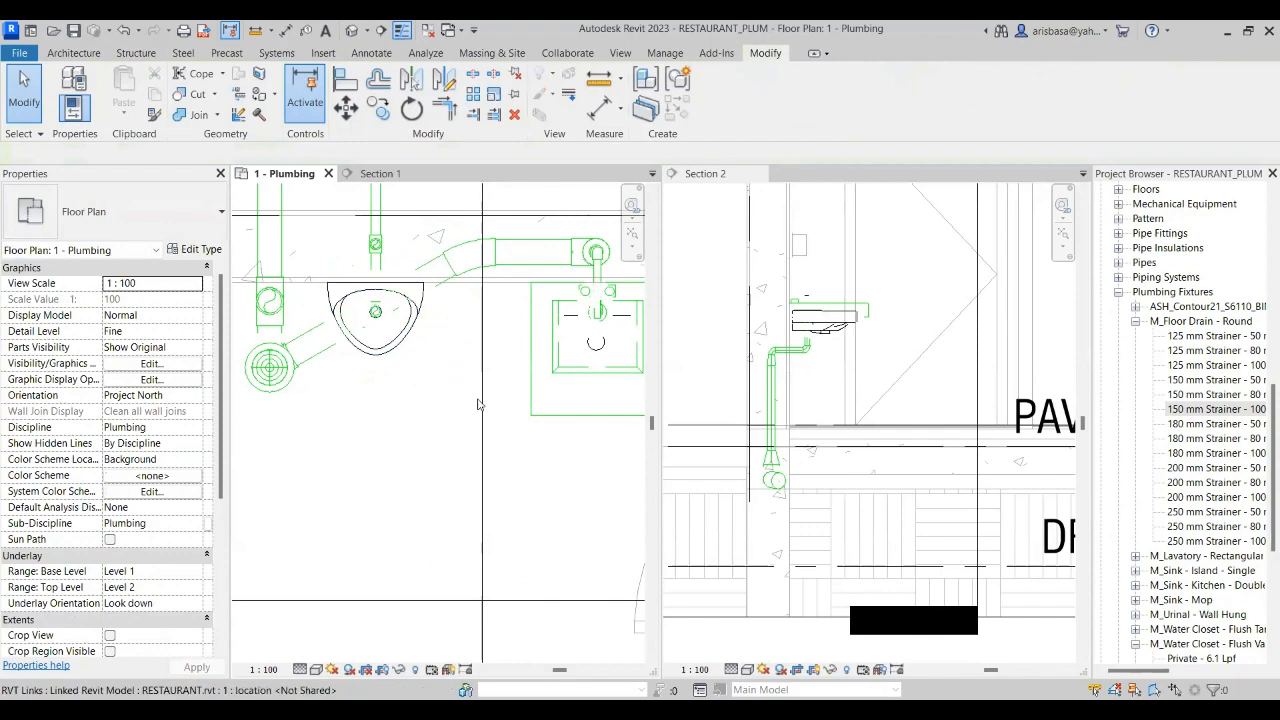
- Examine the connected restroom sanitary piping in the floor plan and the default 3D view
scroll(478, 404, "down", 3)
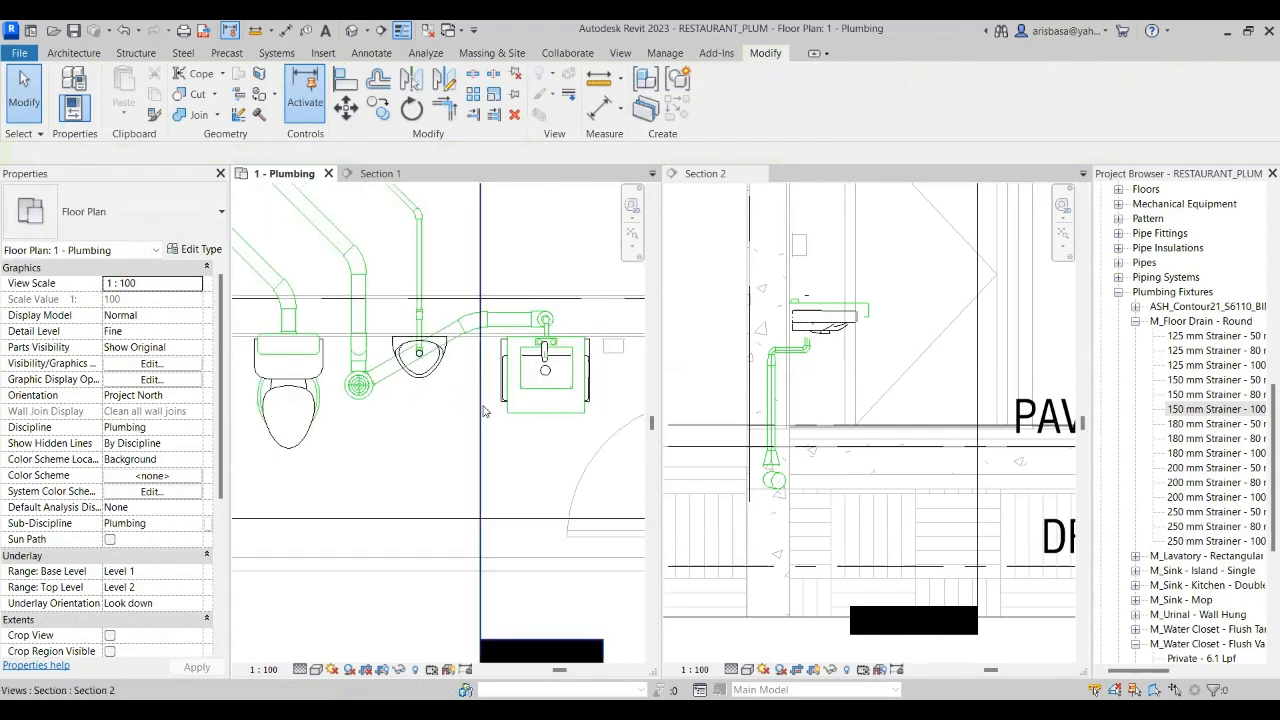
scroll(433, 435, "down", 3)
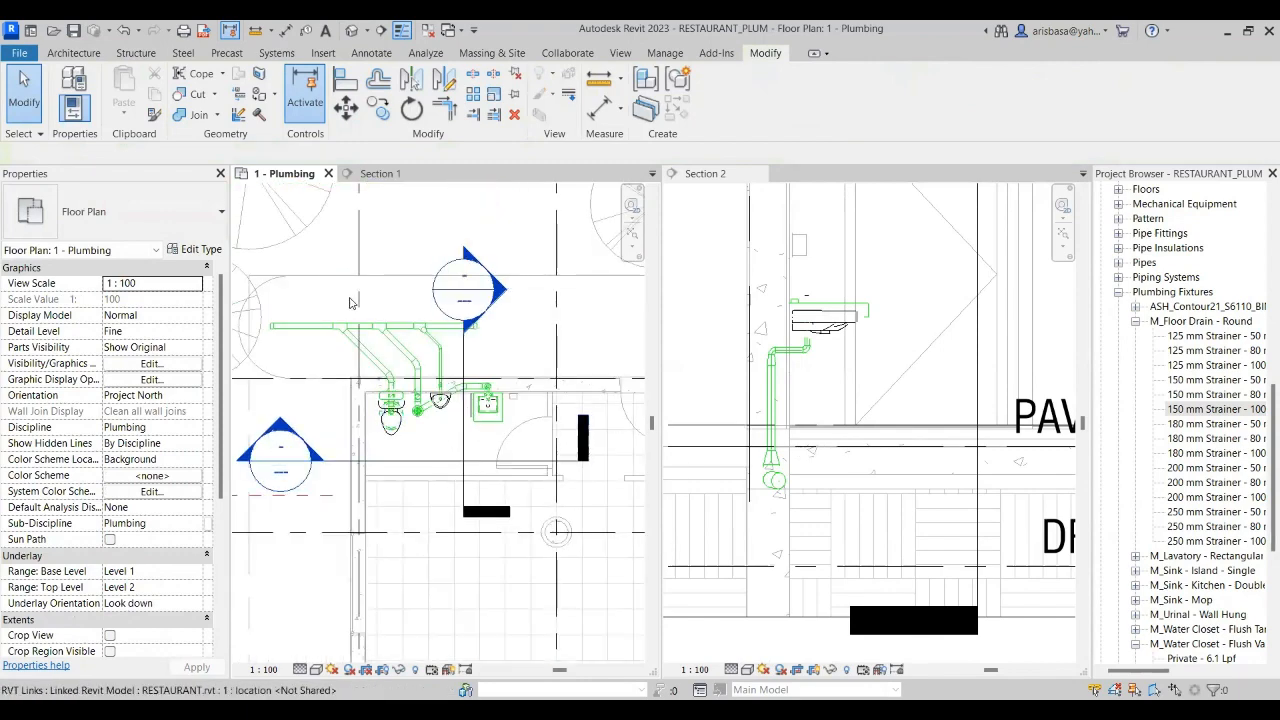
left_click(355, 31)
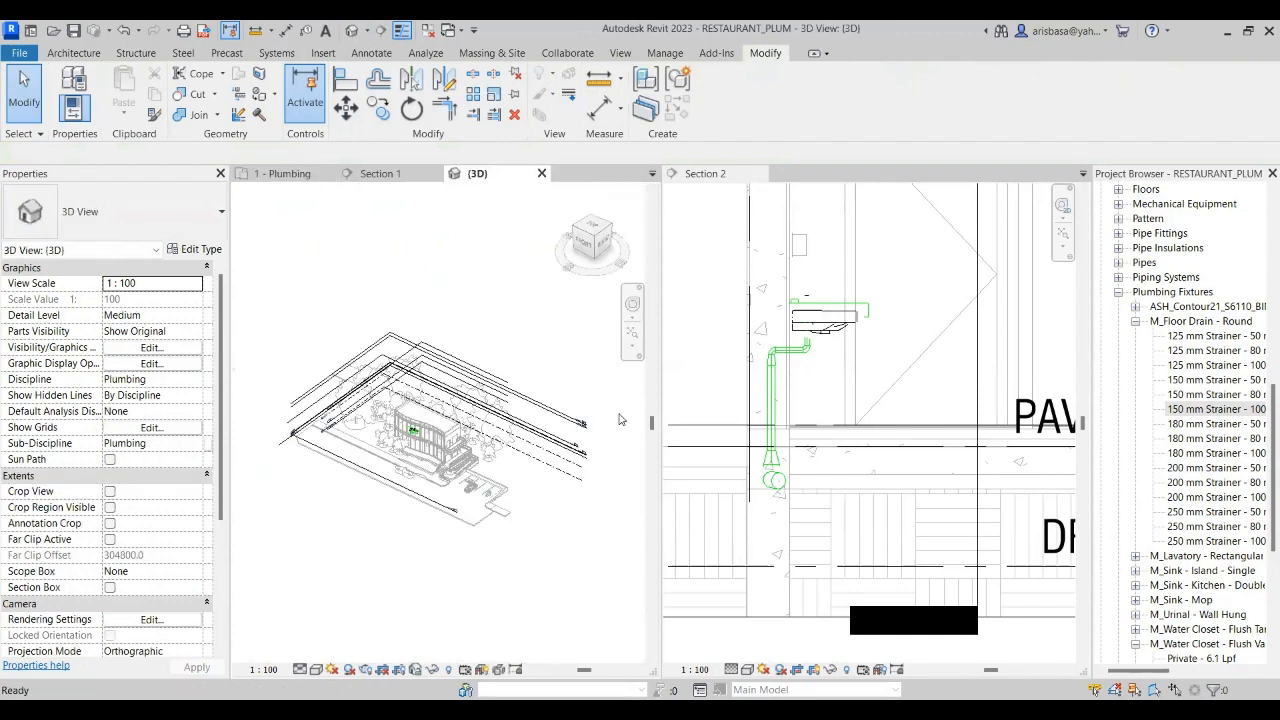
scroll(485, 445, "up", 6)
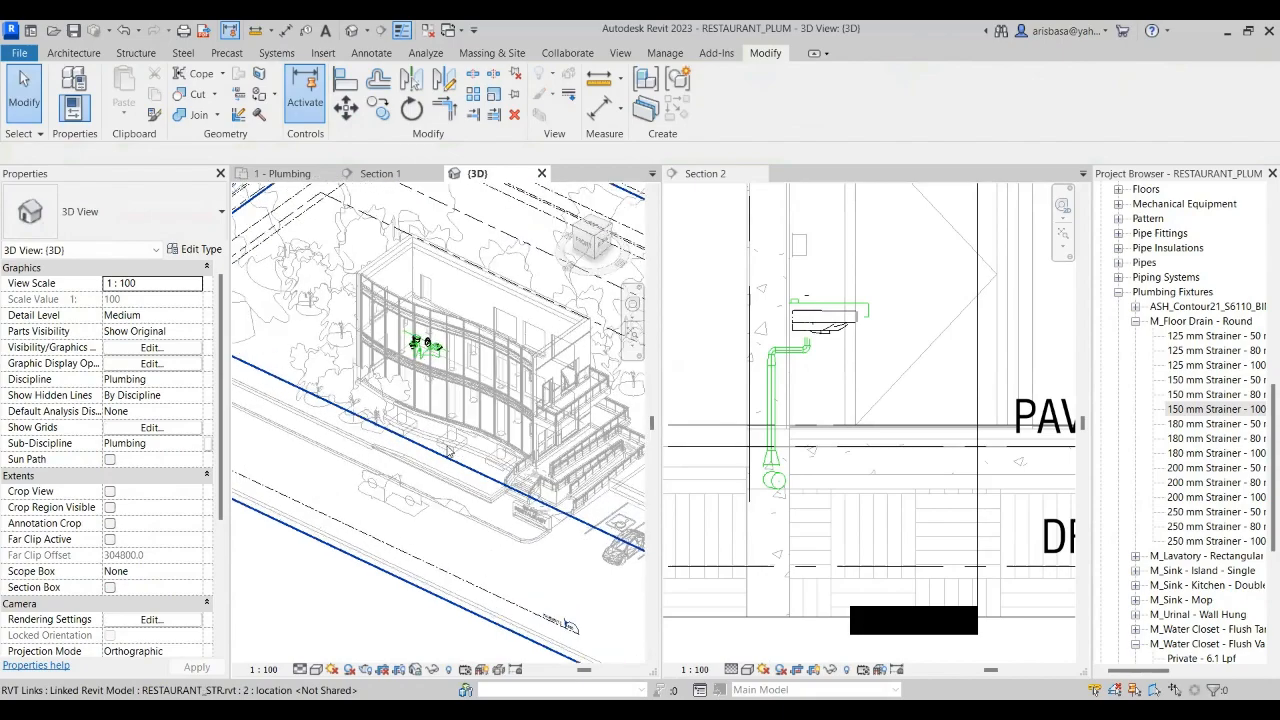
middle_click_drag(472, 450, 409, 464, "shift")
scroll(362, 448, "up", 3)
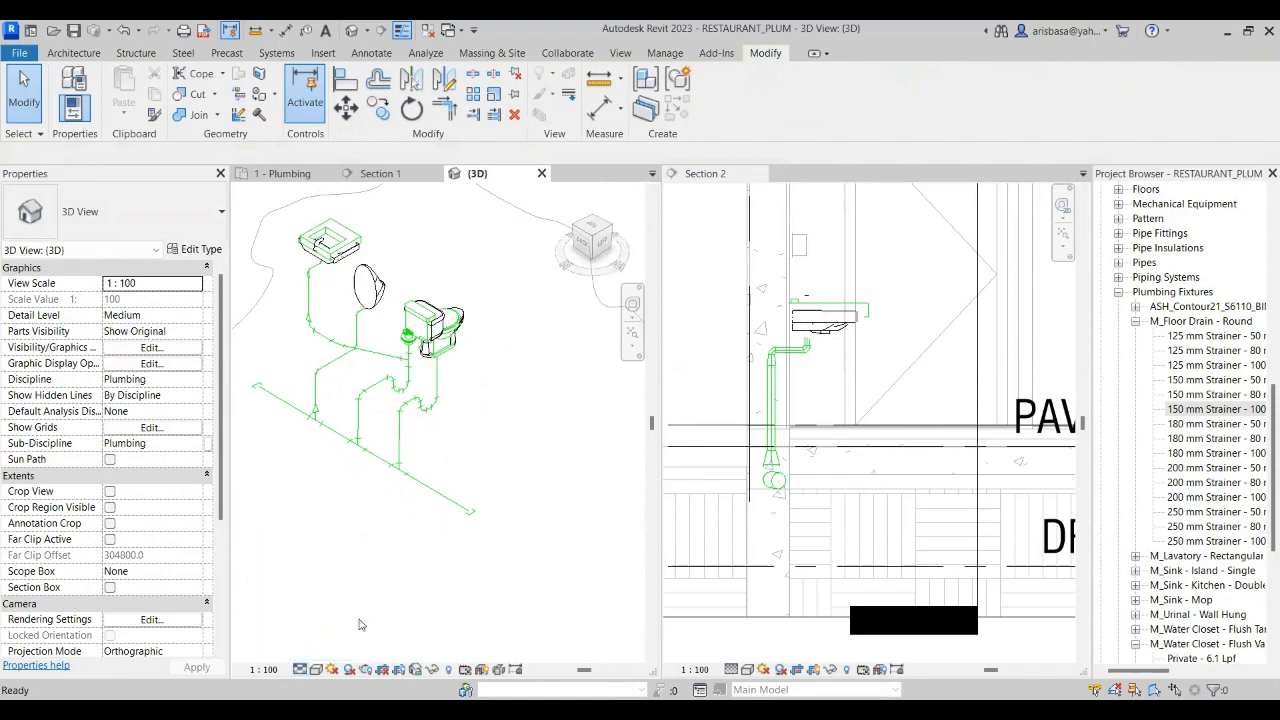
scroll(452, 406, "up", 1)
middle_click_drag(472, 406, 522, 398)
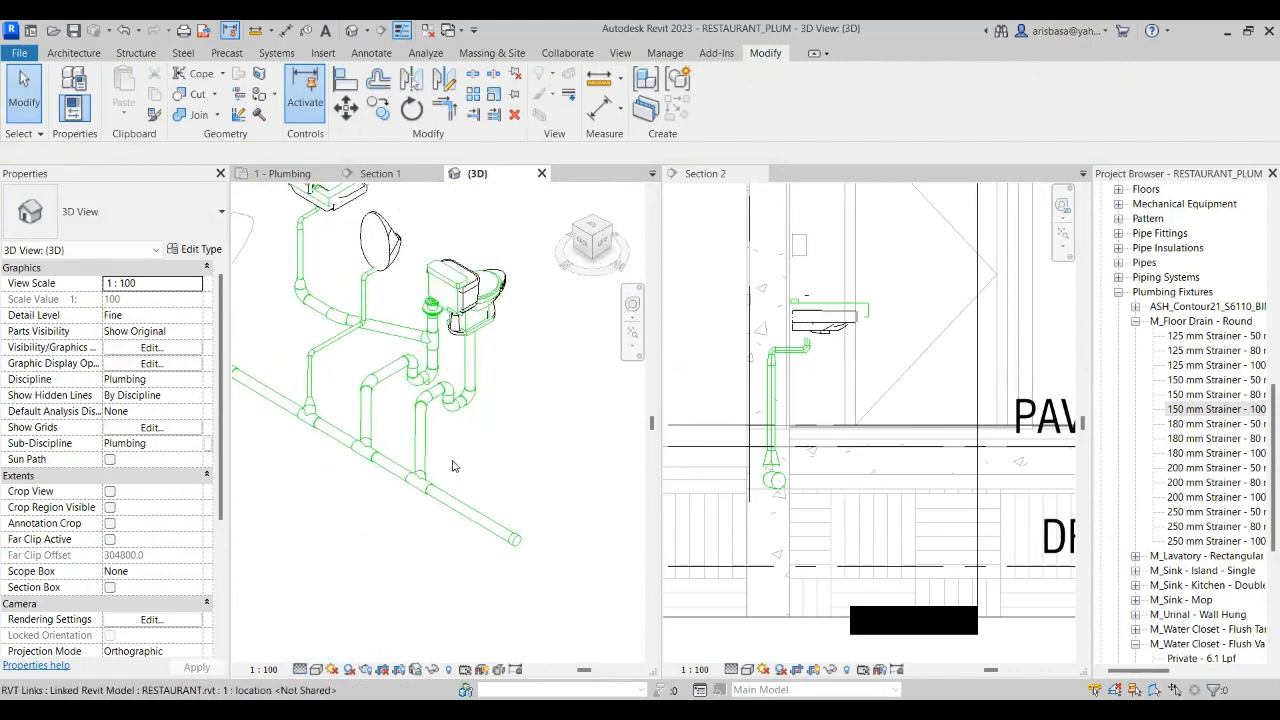
- Delete the cap from the end of the outside sanitary main beyond the urinal line in Section 1
middle_click_drag(395, 573, 387, 611, "shift")
middle_click_drag(433, 558, 391, 414, "shift")
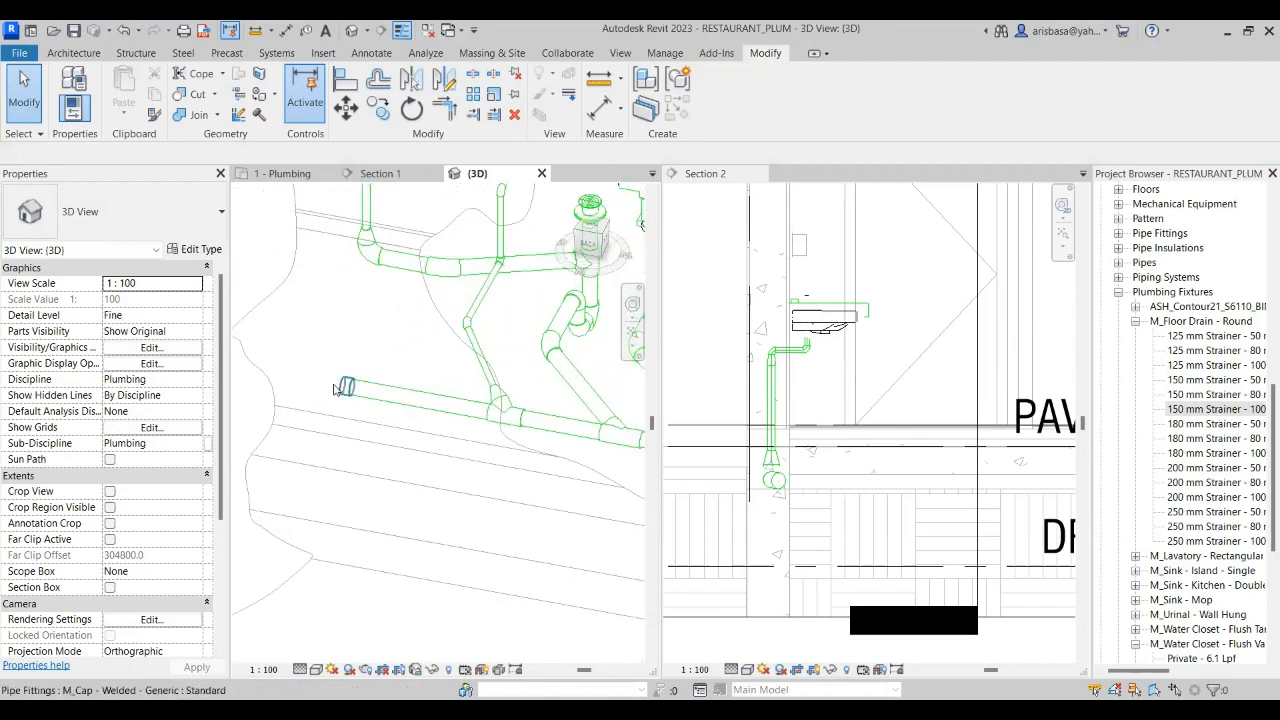
scroll(848, 404, "down", 2)
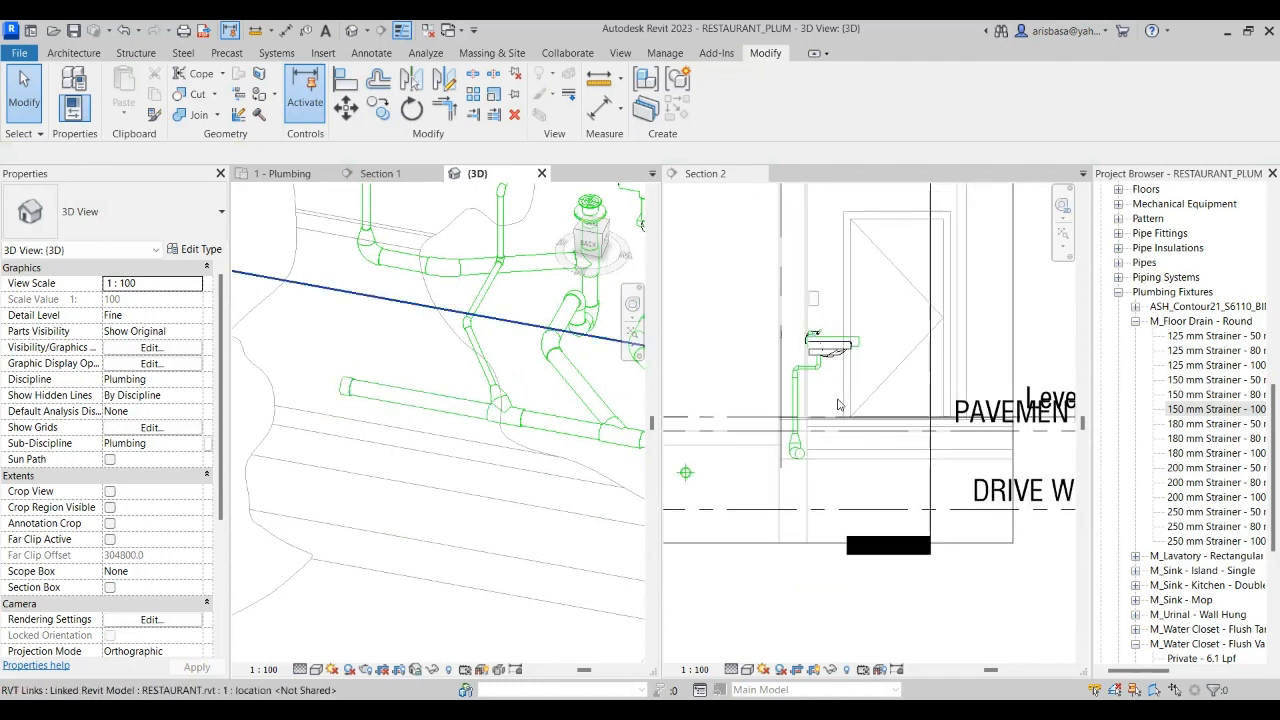
left_click(385, 175)
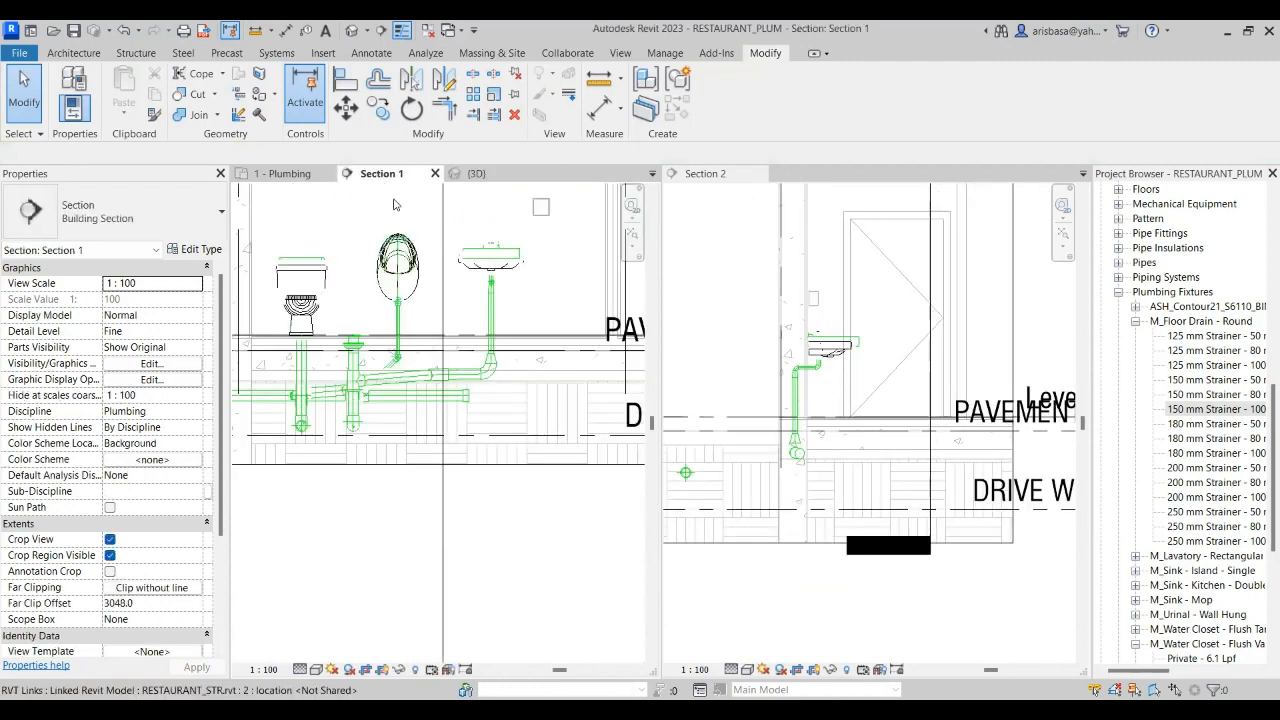
left_click(455, 401)
scroll(455, 407, "up", 3)
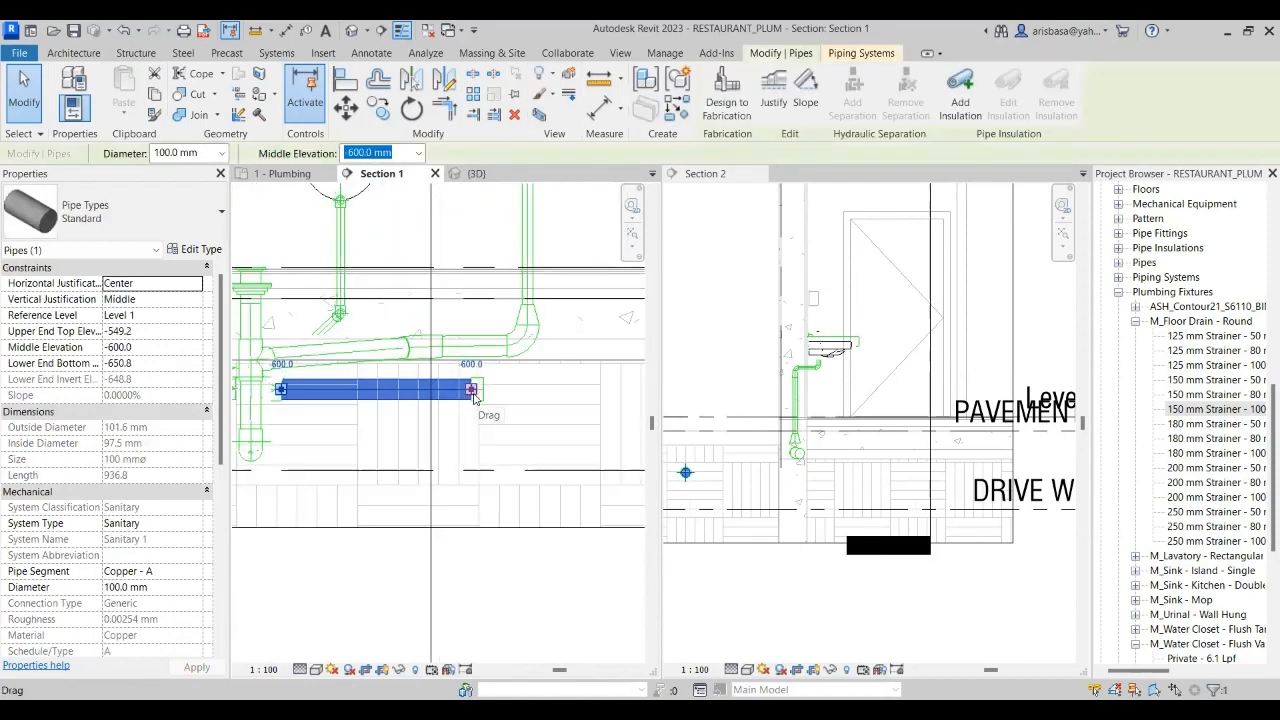
key("Escape")
left_click(476, 391)
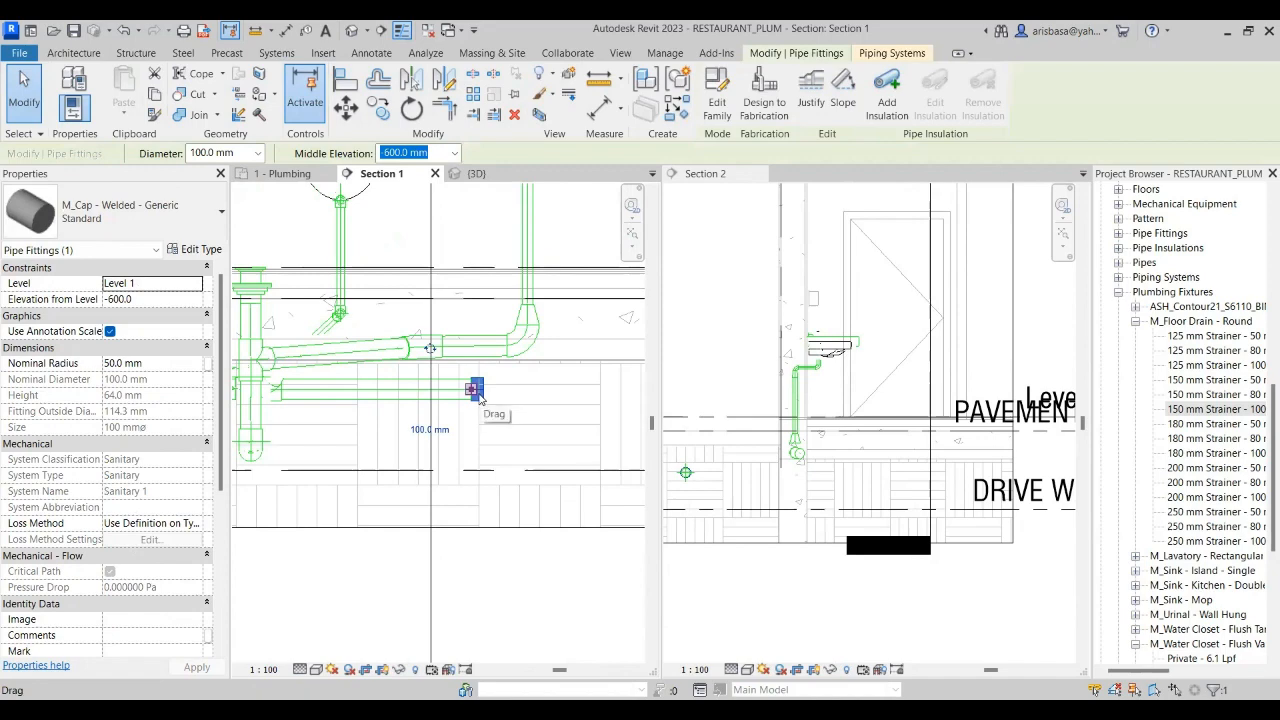
key("Delete")
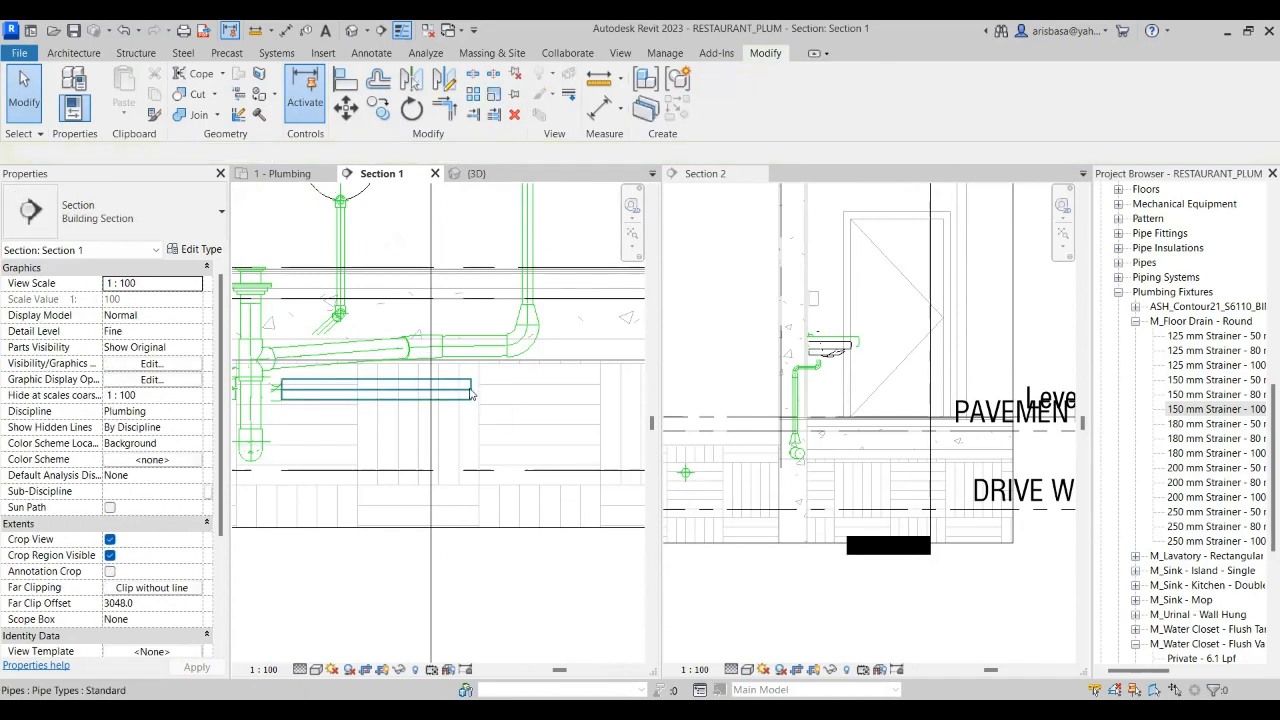
- Draw a vertical 100 mm pipe from the main's open end up to elevation -220 mm in Section 1
left_click(463, 399)
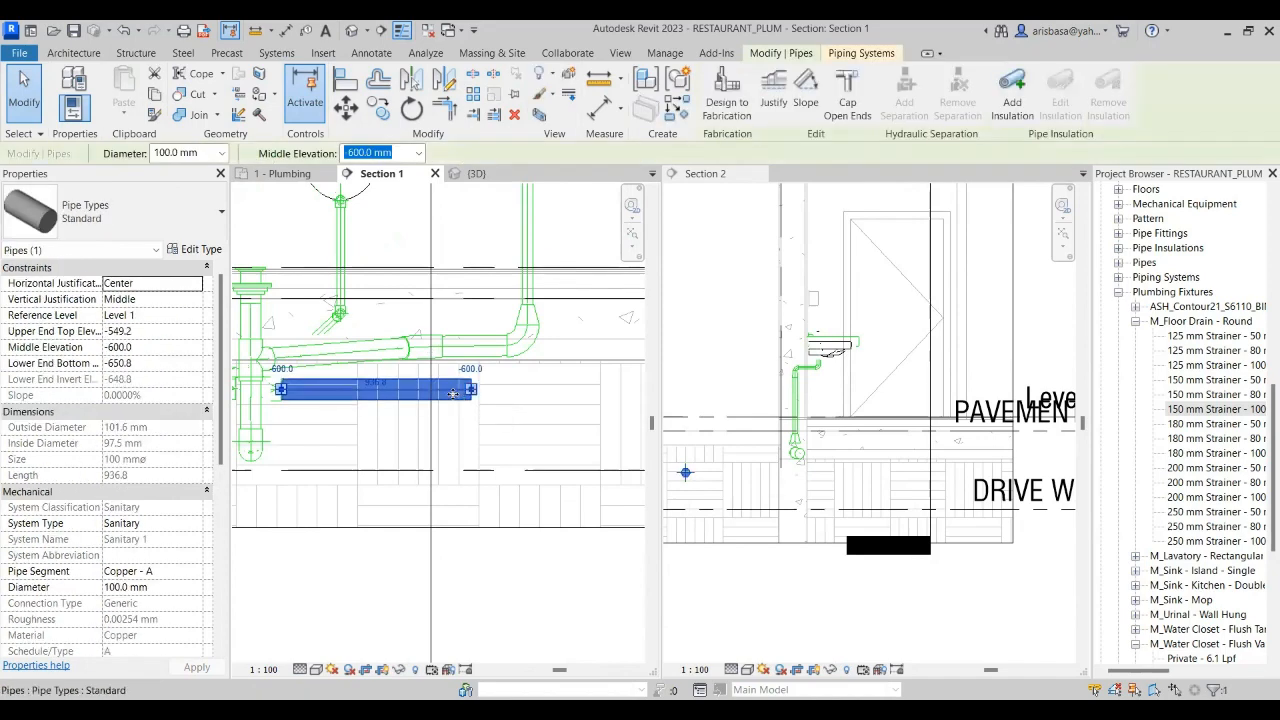
right_click(477, 416)
left_click(496, 436)
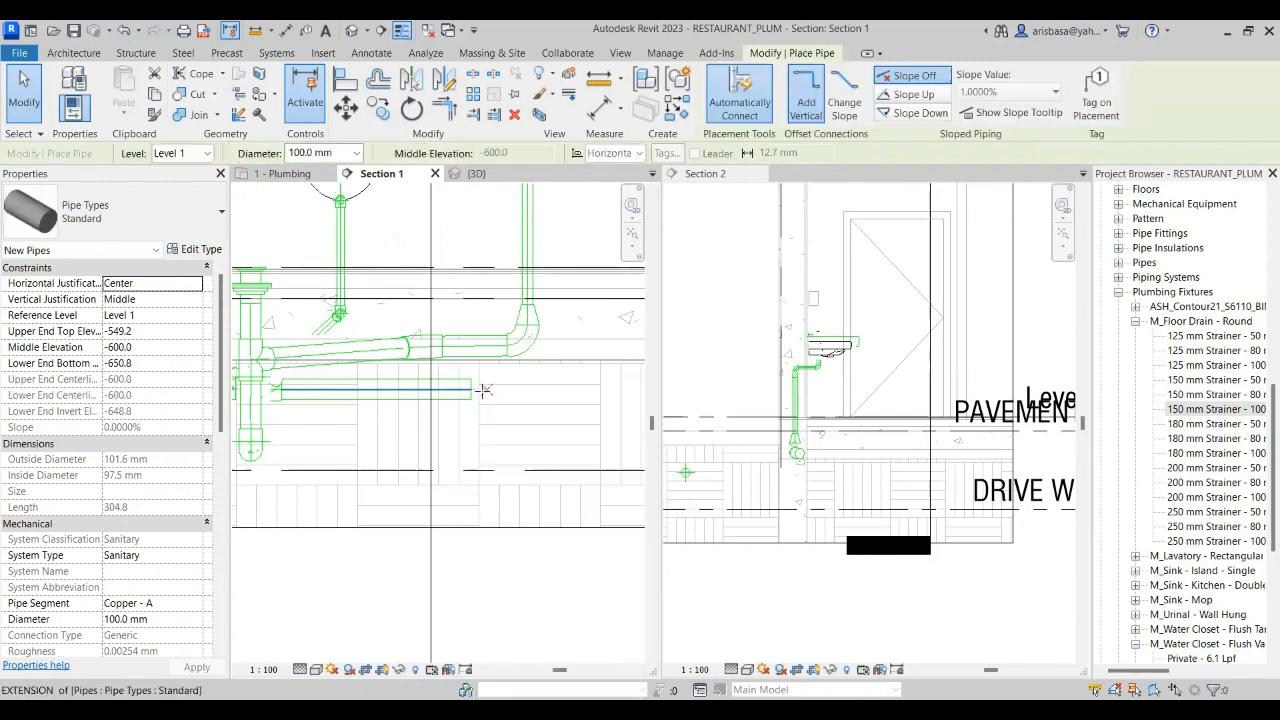
left_click(466, 390)
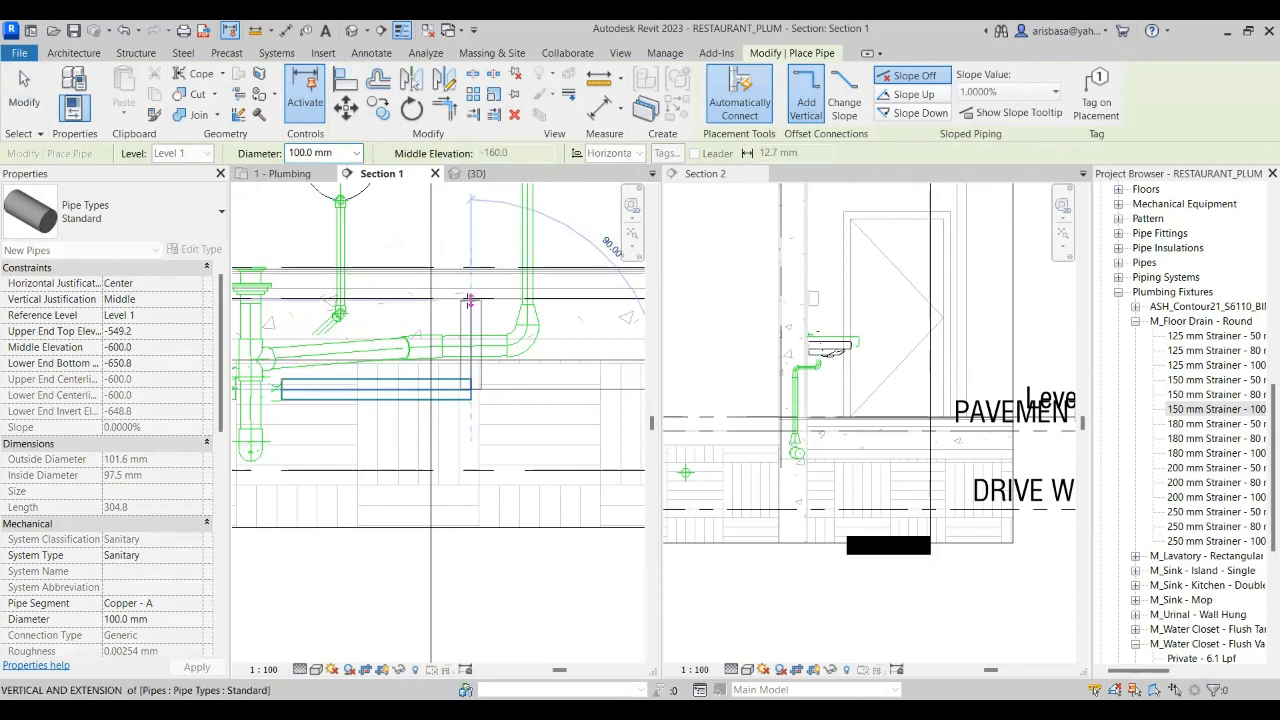
left_click(468, 312)
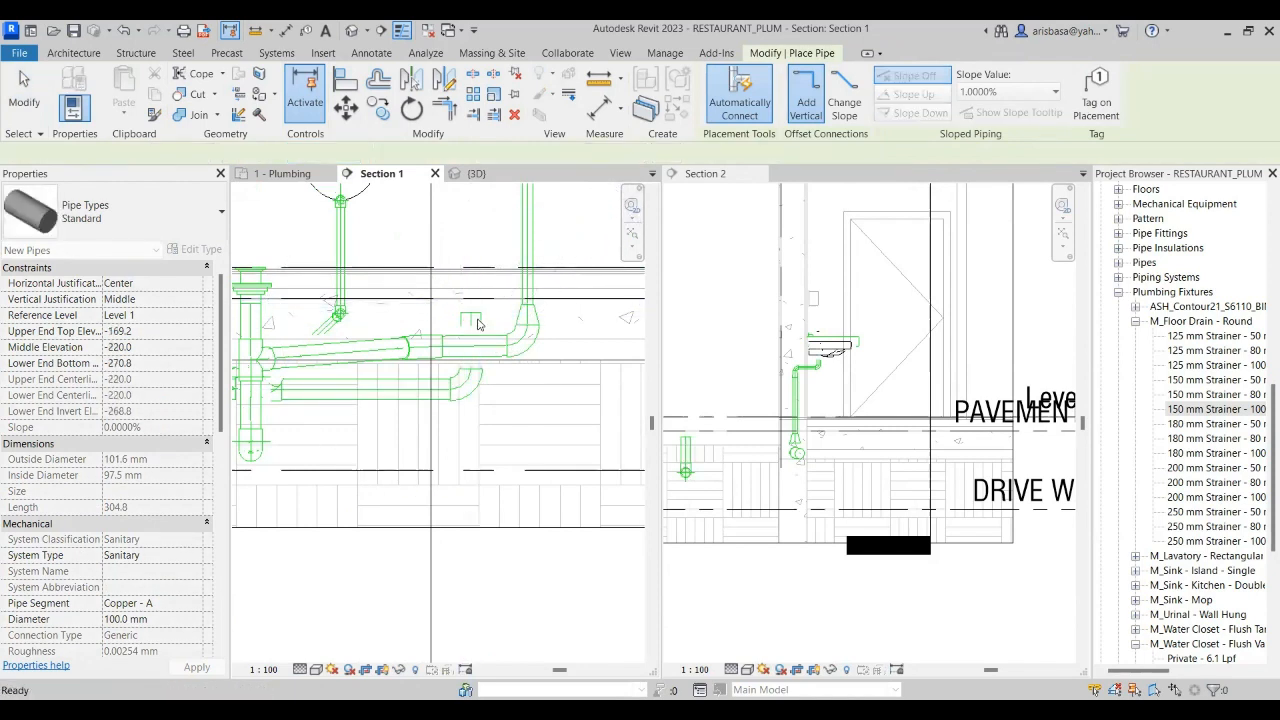
key("Escape")
key("Escape")
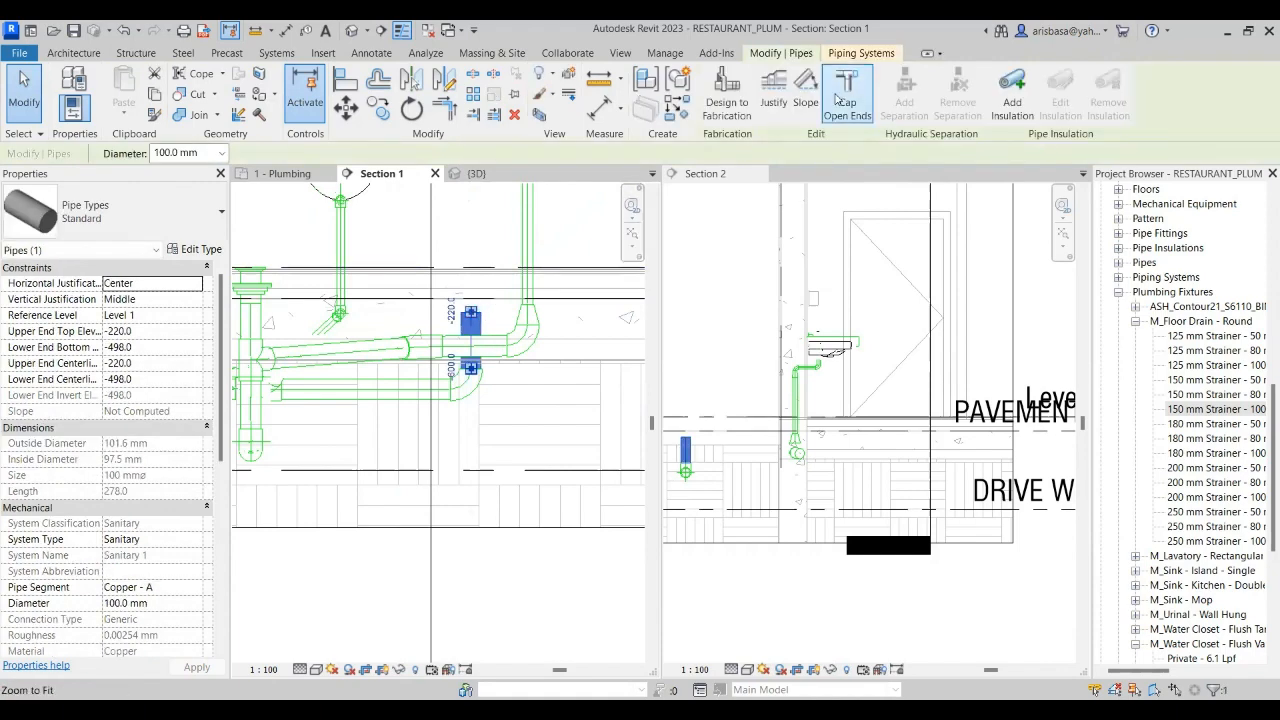
- Cap the open upper end of the new riser and check it in the 3D view
left_click(626, 266)
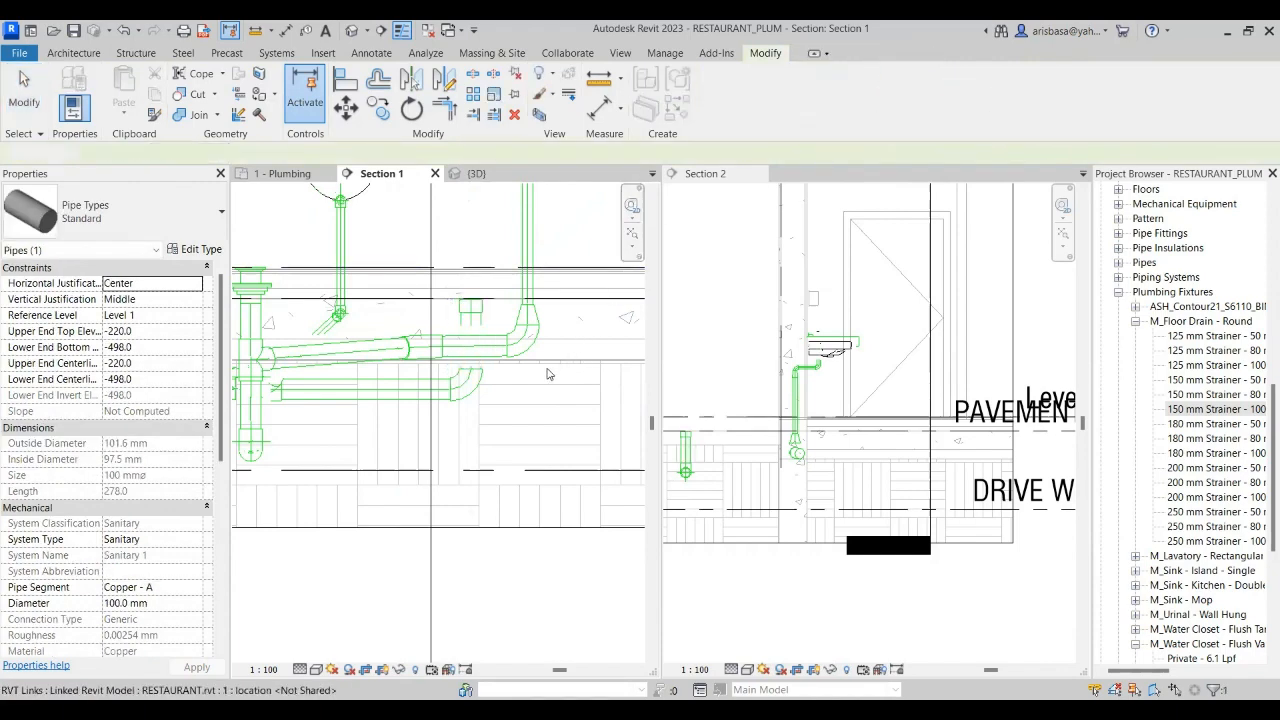
left_click(477, 173)
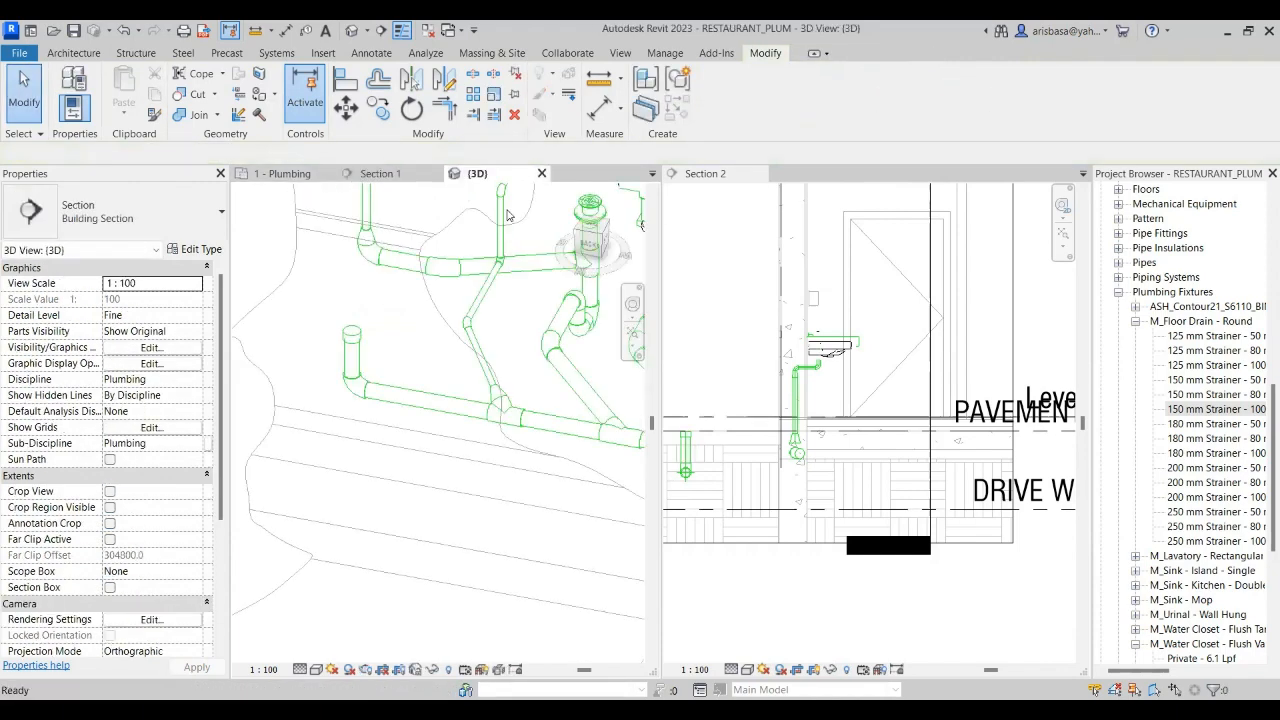
scroll(493, 436, "down", 1)
middle_click_drag(420, 425, 522, 418)
scroll(543, 376, "up", 2)
middle_click_drag(555, 465, 561, 442)
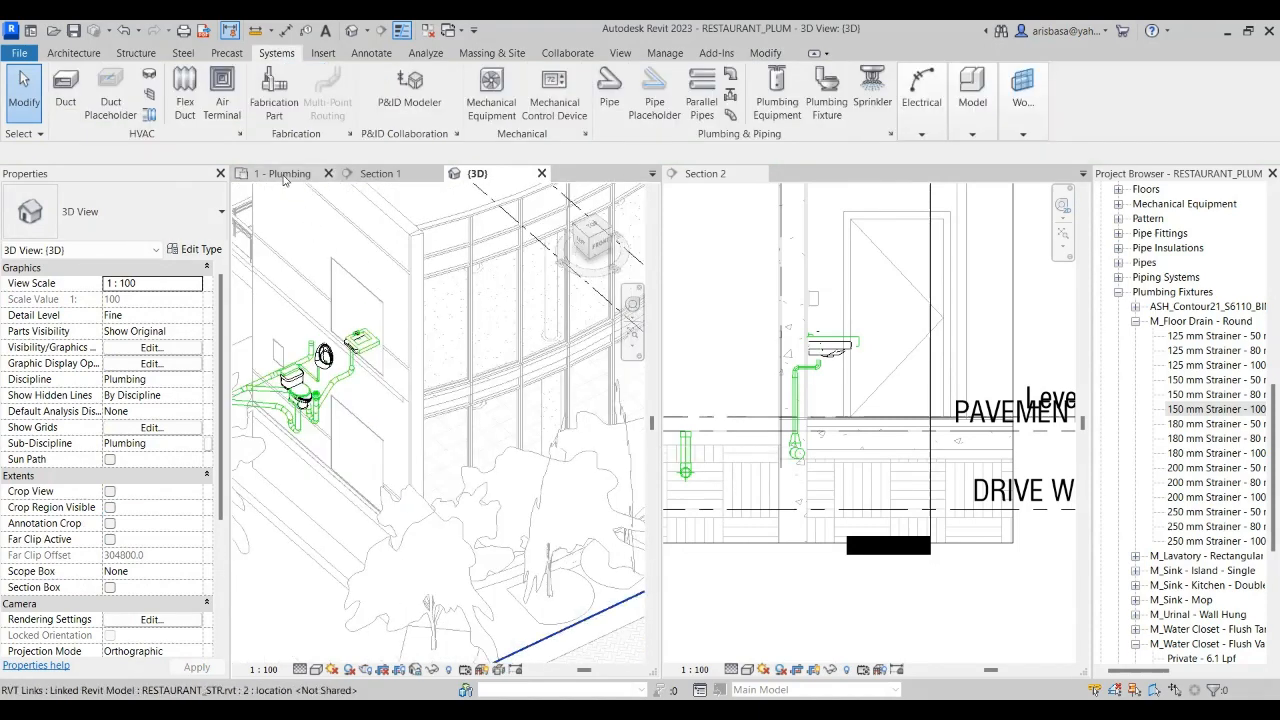
- Select the lavatory in the plumbing floor plan to access its pipe connectors, and save the project
left_click(284, 174)
scroll(420, 426, "up", 4)
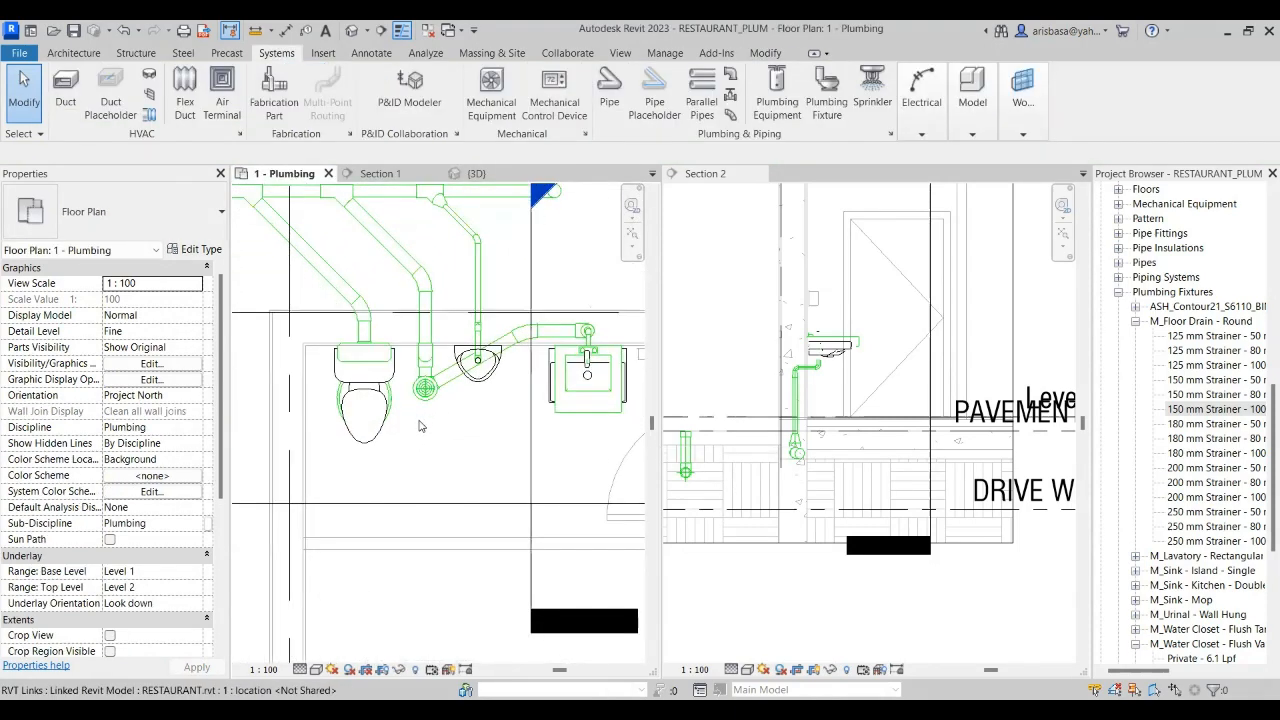
middle_click_drag(420, 426, 331, 403)
scroll(512, 357, "up", 3)
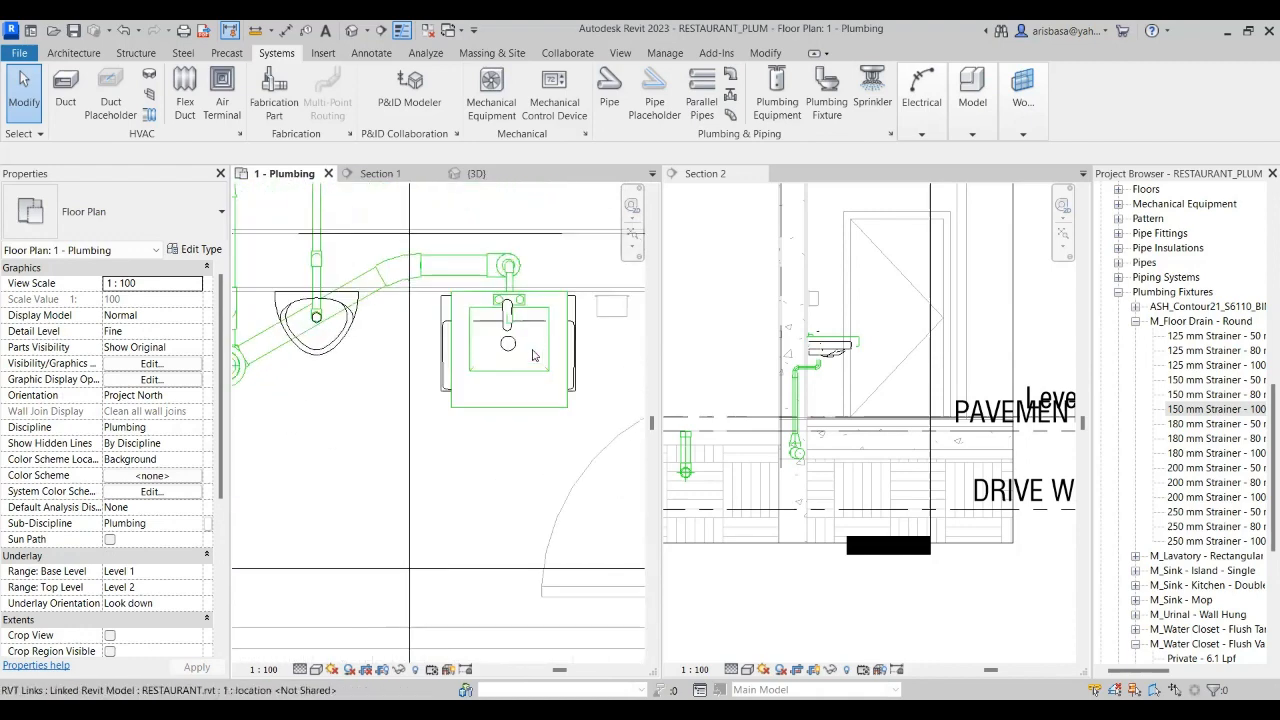
left_click(509, 354)
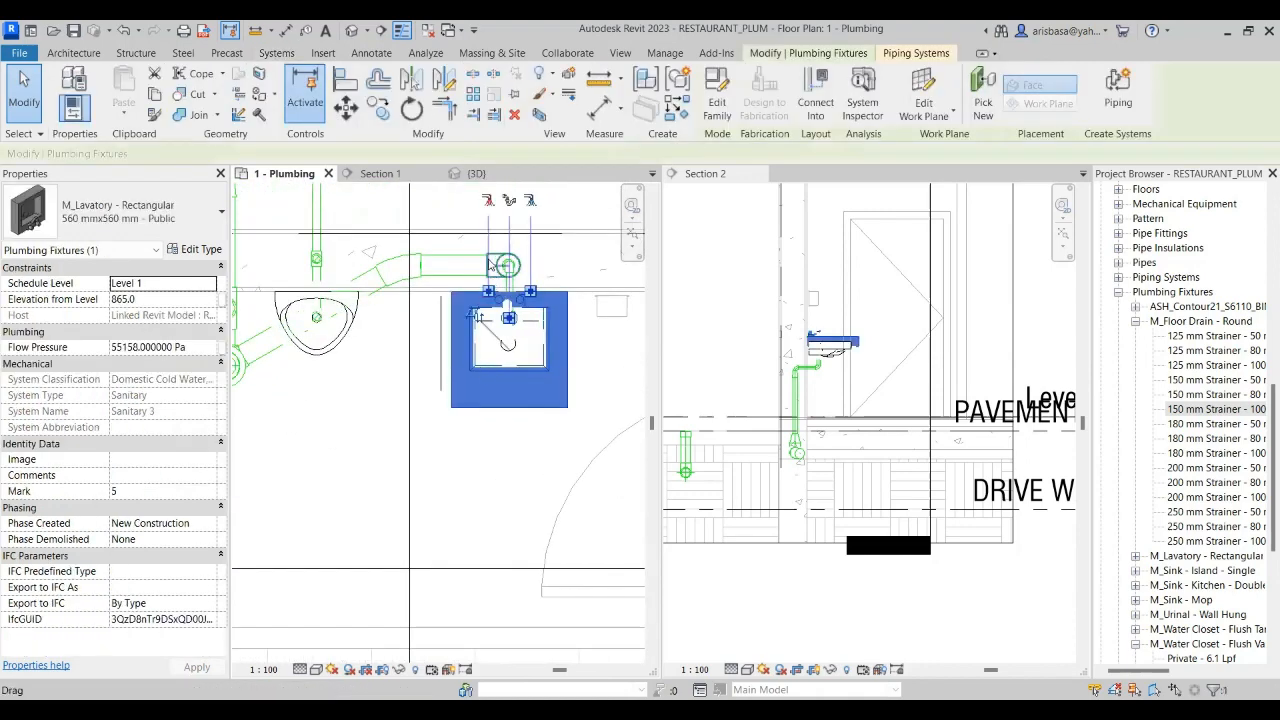
scroll(473, 218, "up", 1)
middle_click_drag(465, 240, 430, 307)
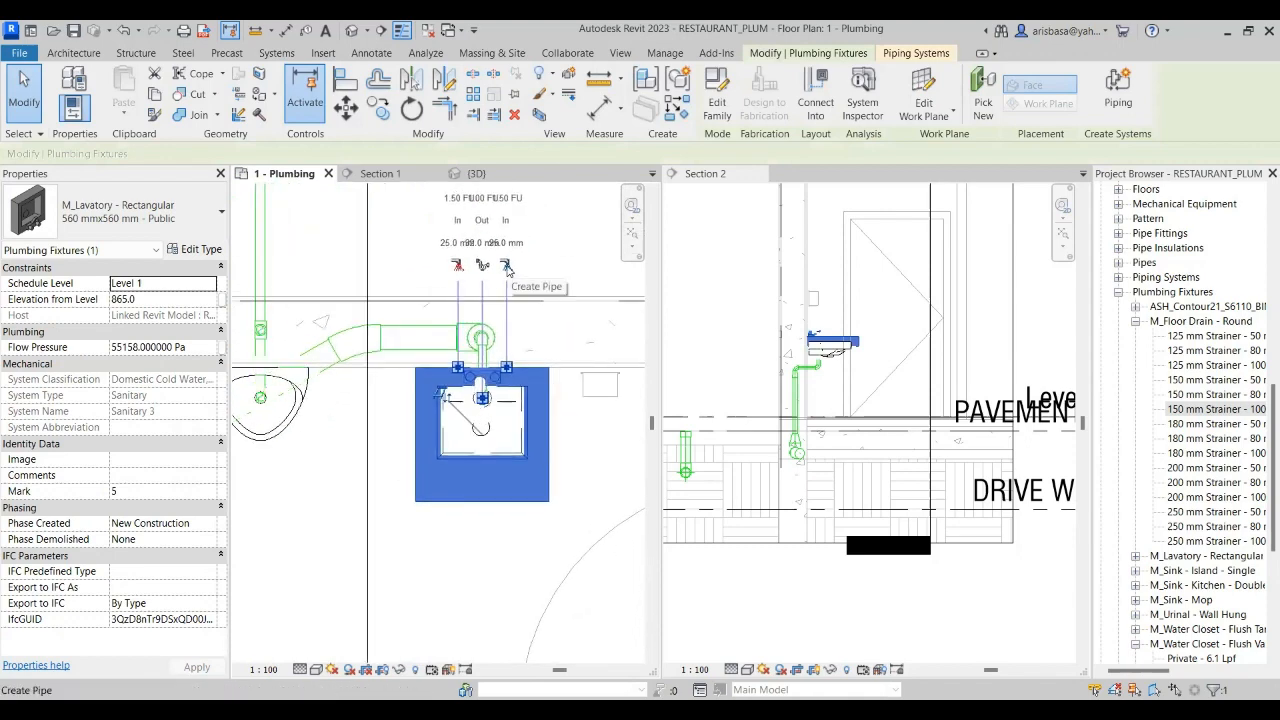
scroll(507, 268, "down", 2)
middle_click_drag(515, 282, 509, 345)
scroll(509, 345, "up", 1)
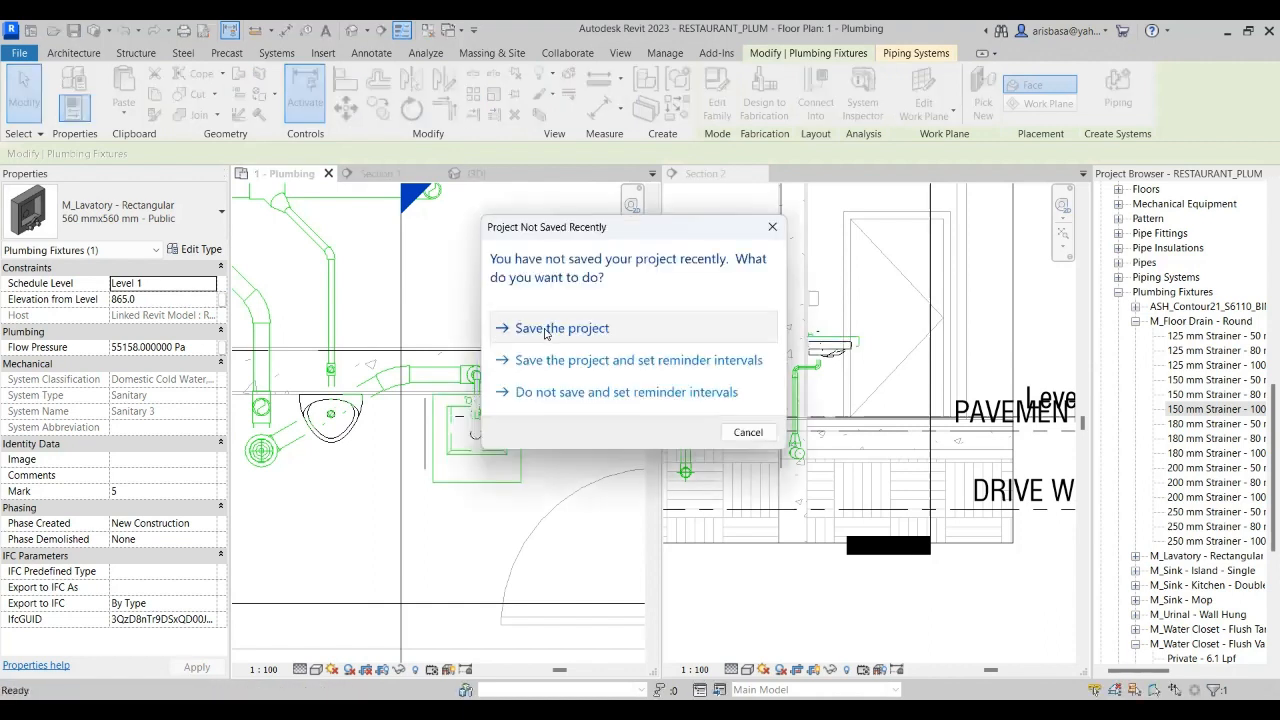
left_click(543, 329)
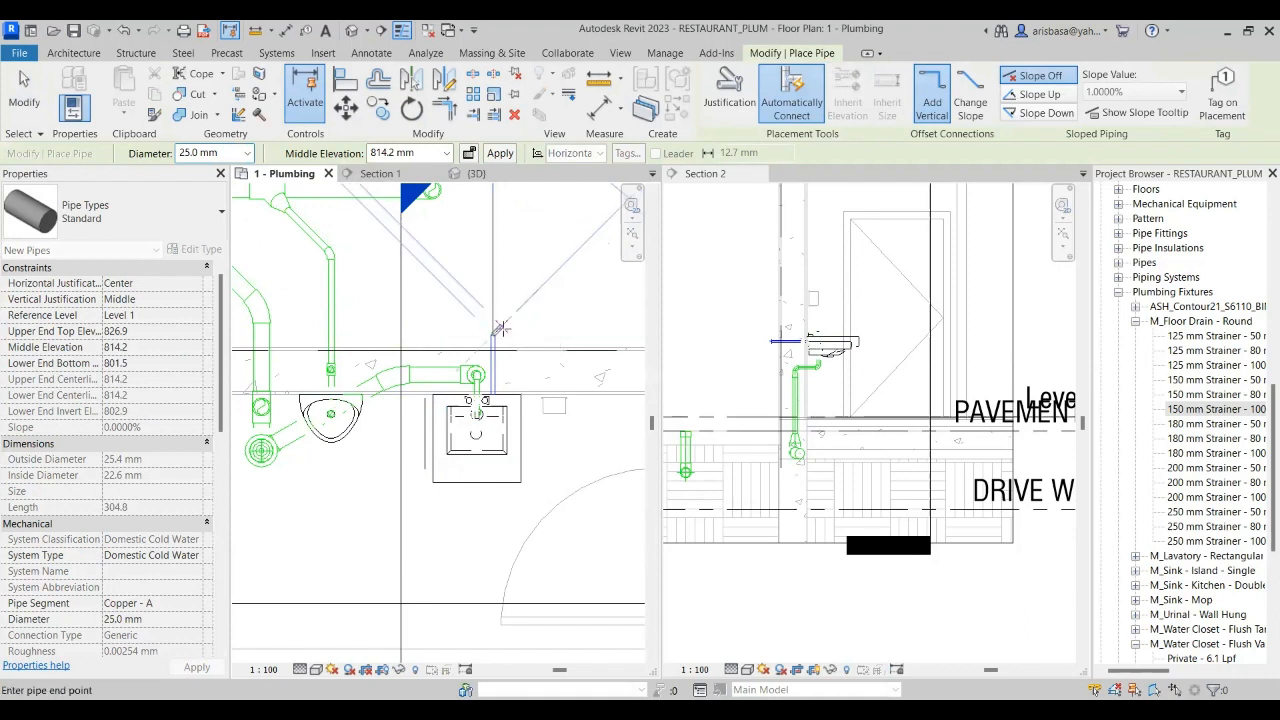
- Route the lavatory's 25 mm domestic cold water pipe out through the wall and down to elevation 54.2 mm in Section 2
left_click(403, 175)
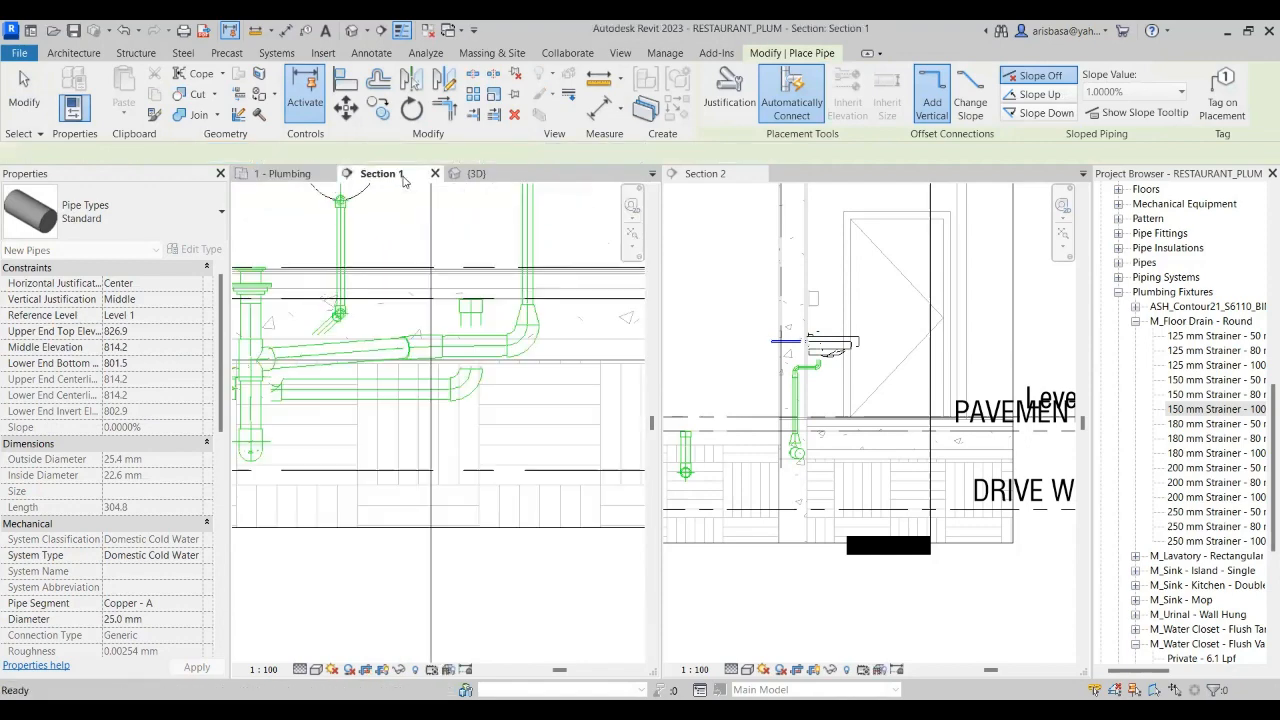
middle_click_drag(502, 345, 498, 377)
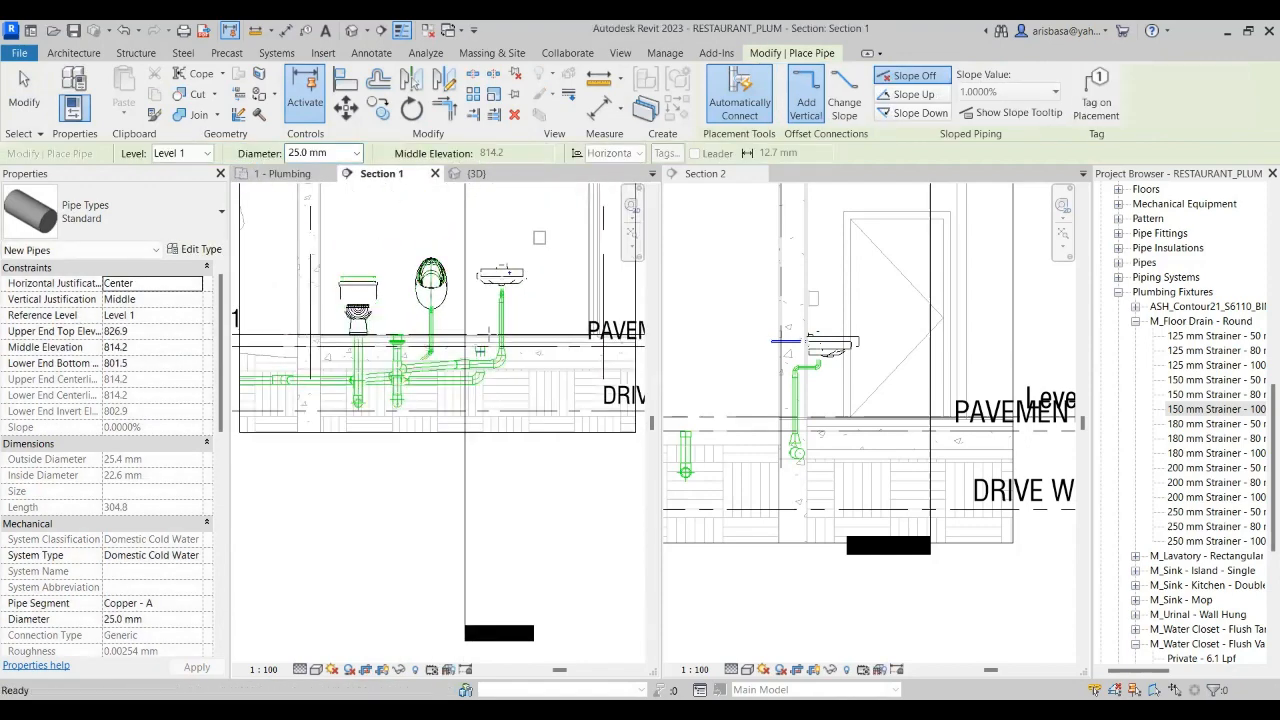
left_click(736, 178)
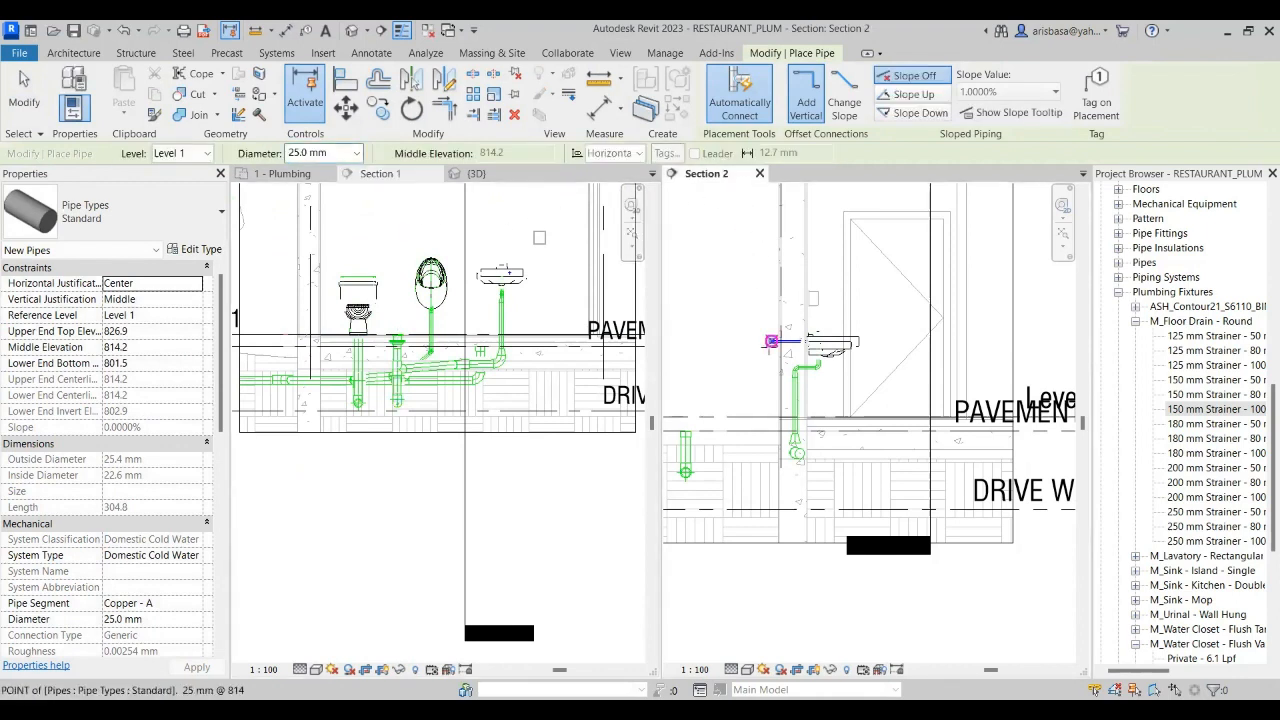
scroll(805, 225, "up", 2)
middle_click_drag(810, 222, 795, 296)
scroll(795, 296, "up", 1)
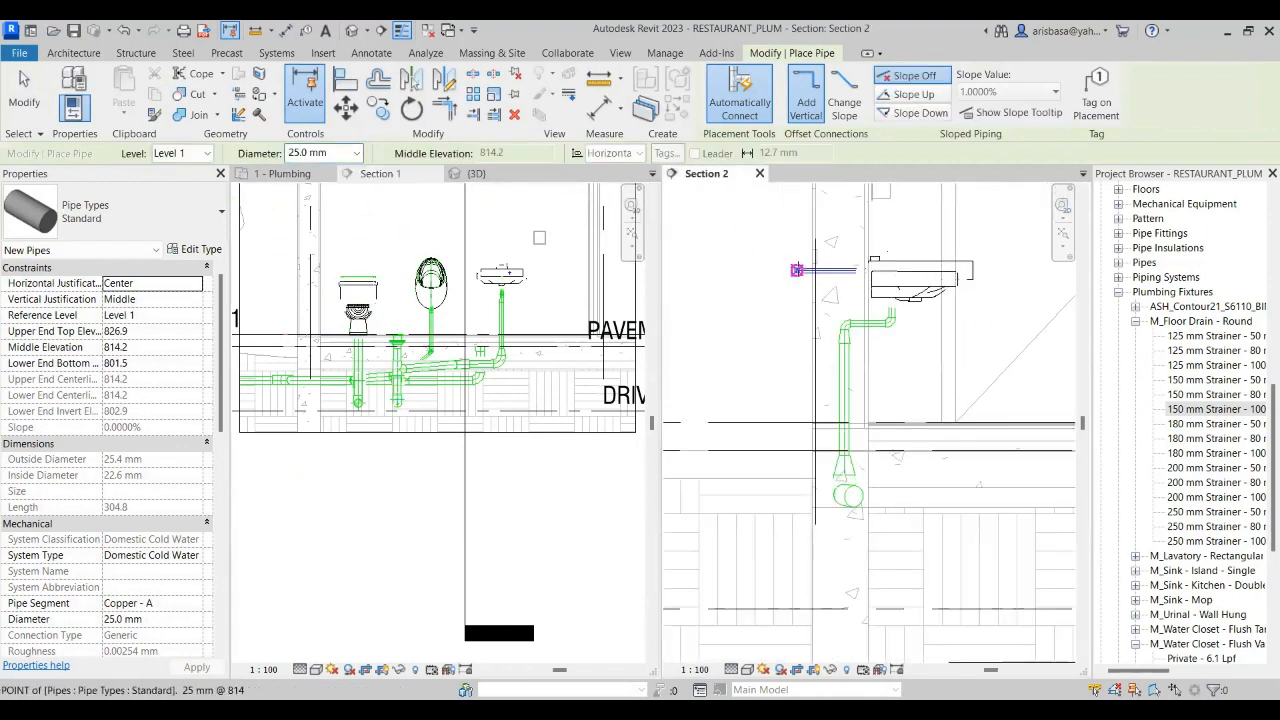
left_click(797, 270)
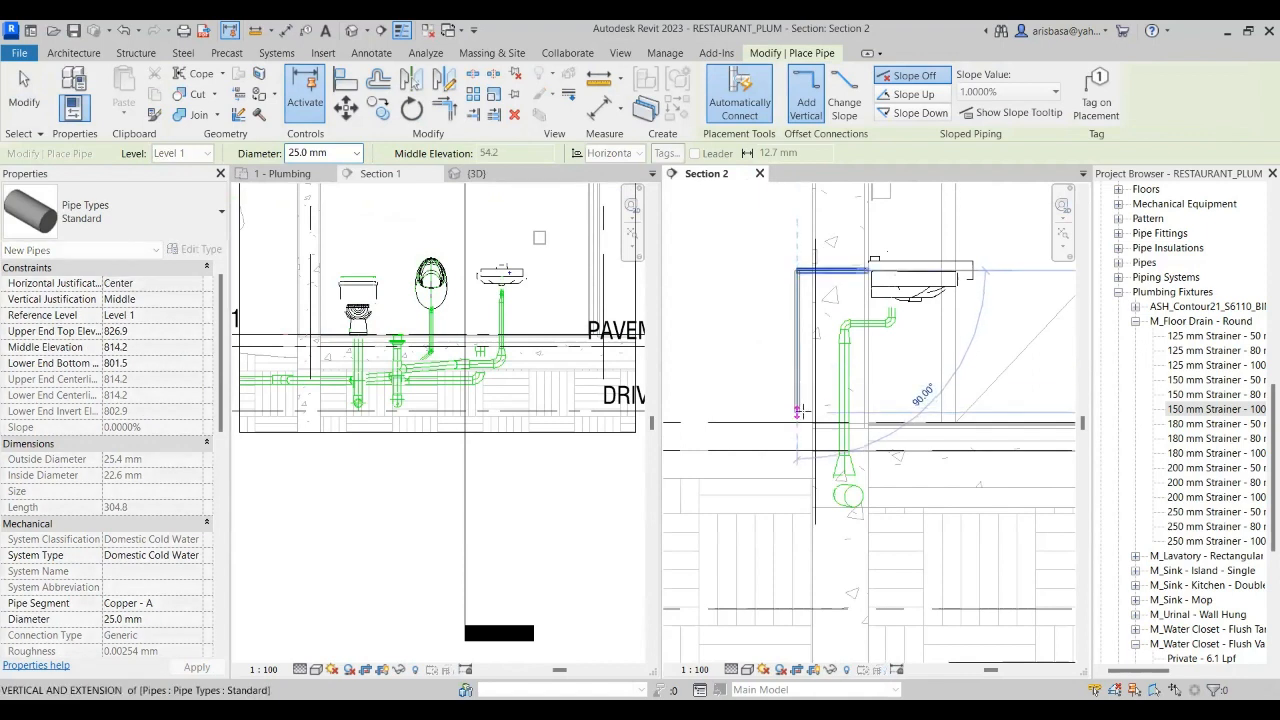
left_click(801, 411)
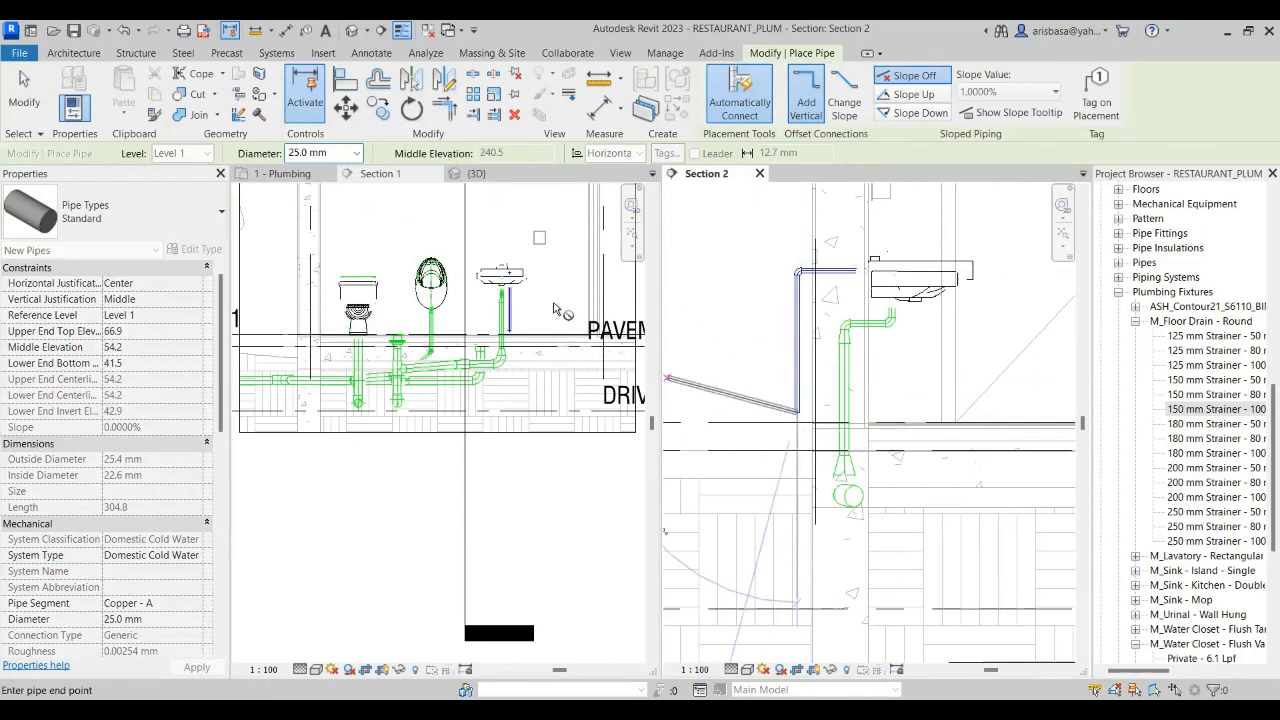
- Draw a horizontal 25 mm cold water pipe about 2275 mm long from the drop along the outside wall in plan
left_click(283, 173)
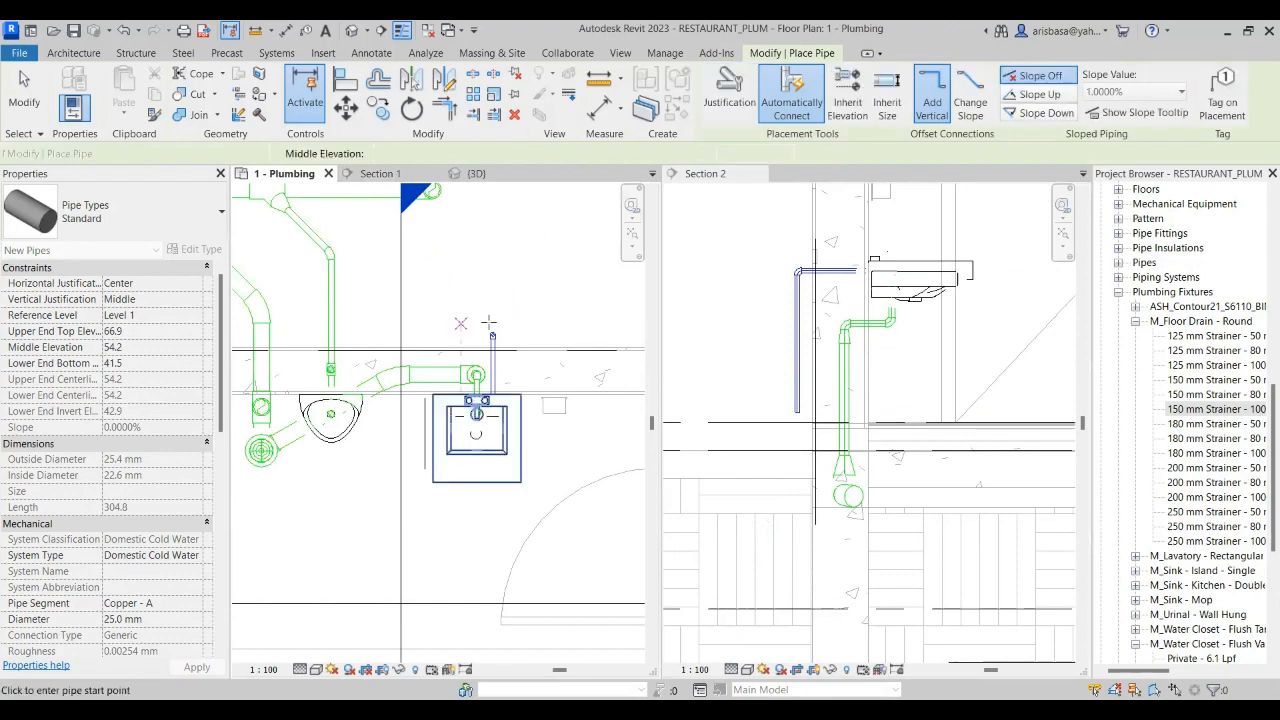
scroll(496, 330, "up", 4)
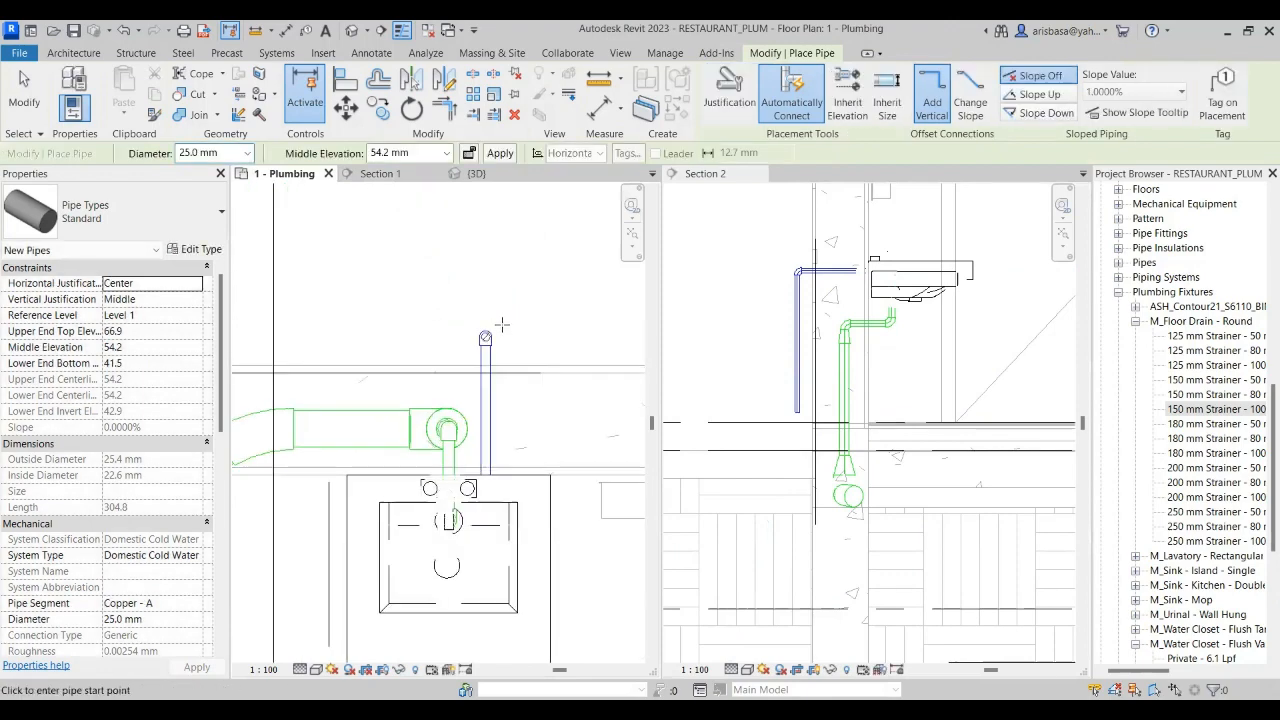
left_click(486, 338)
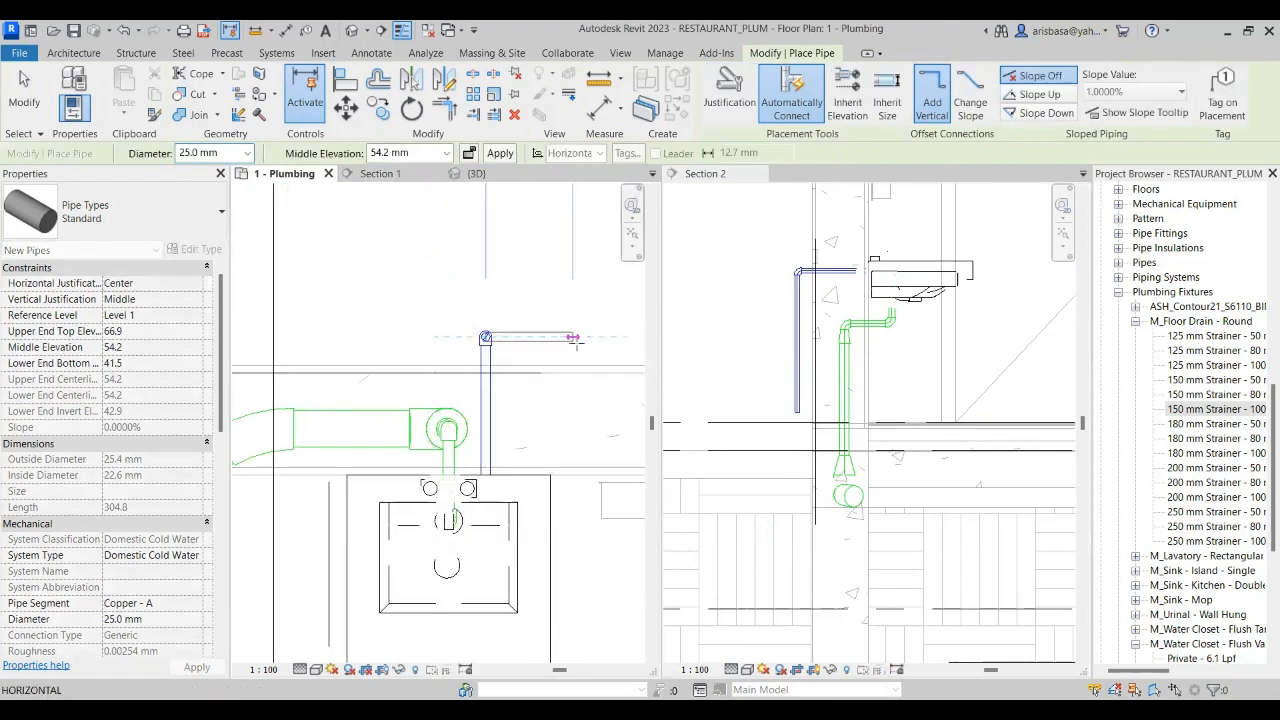
scroll(580, 339, "down", 4)
middle_click_drag(585, 334, 330, 337)
left_click(558, 343)
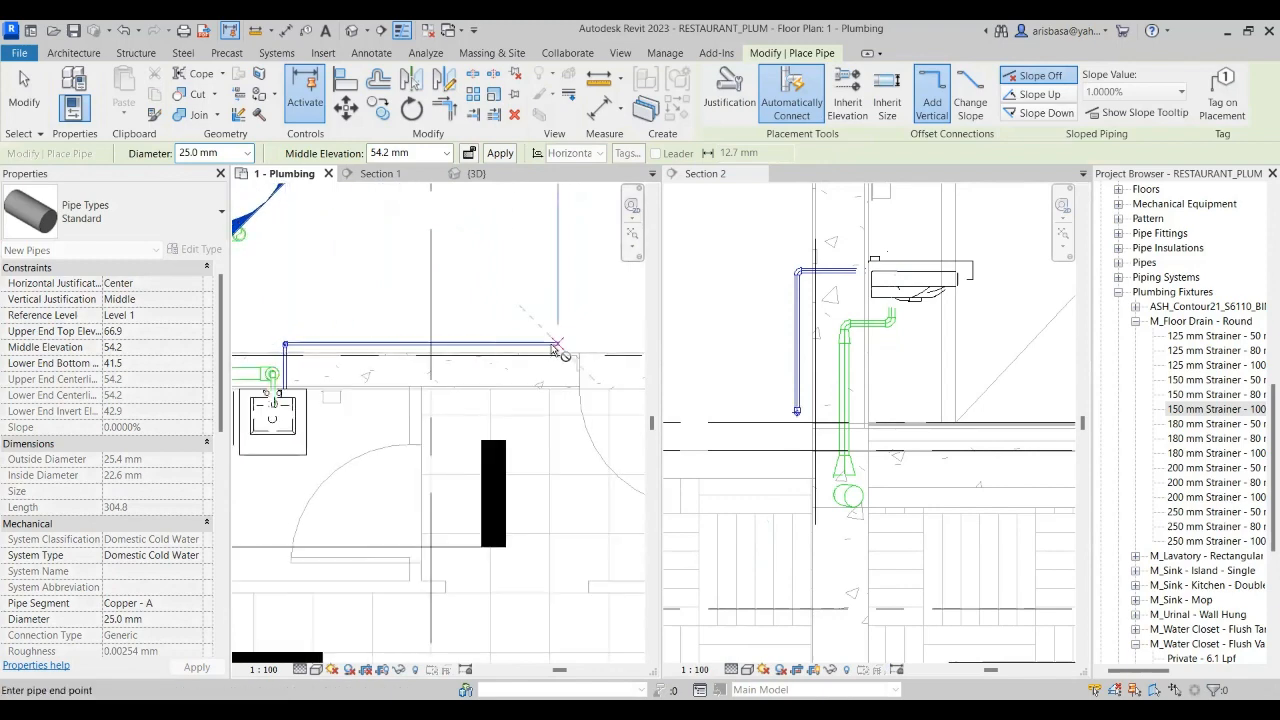
key("Escape")
key("Escape")
- Extend the horizontal cold water pipe along the exterior wall past grid E to about 13500 mm
scroll(437, 352, "down", 4)
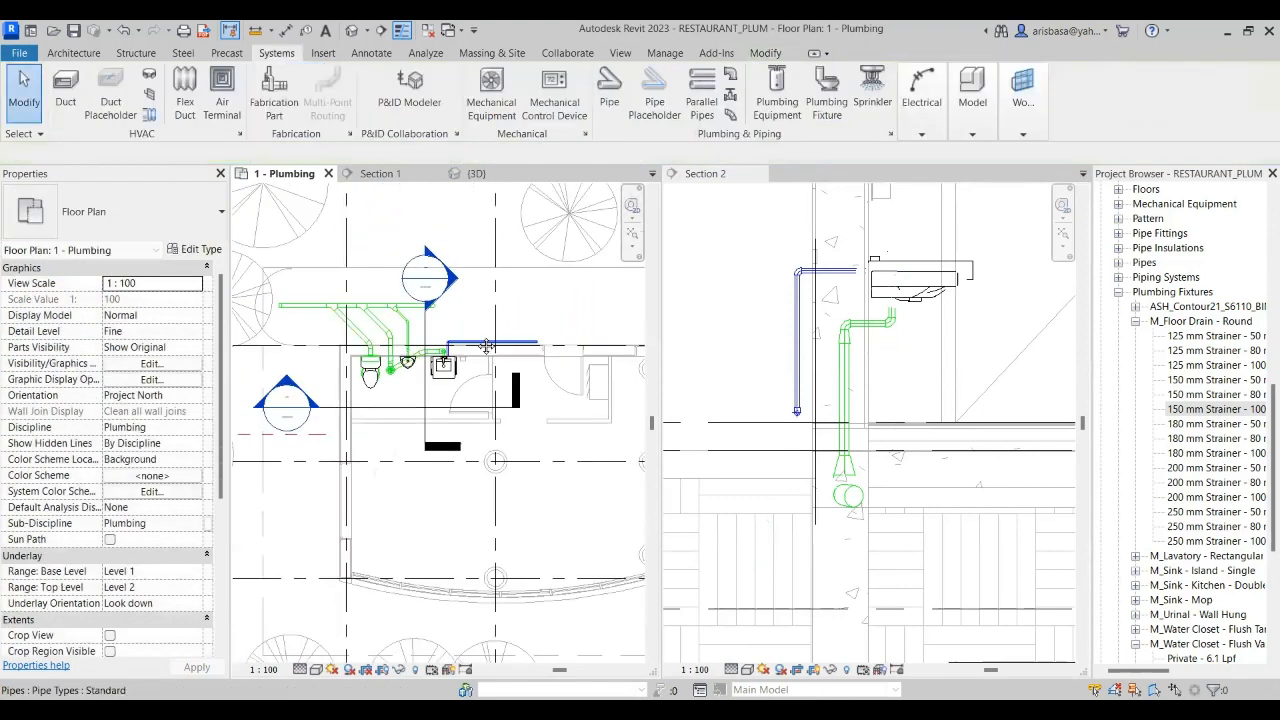
left_click(440, 351)
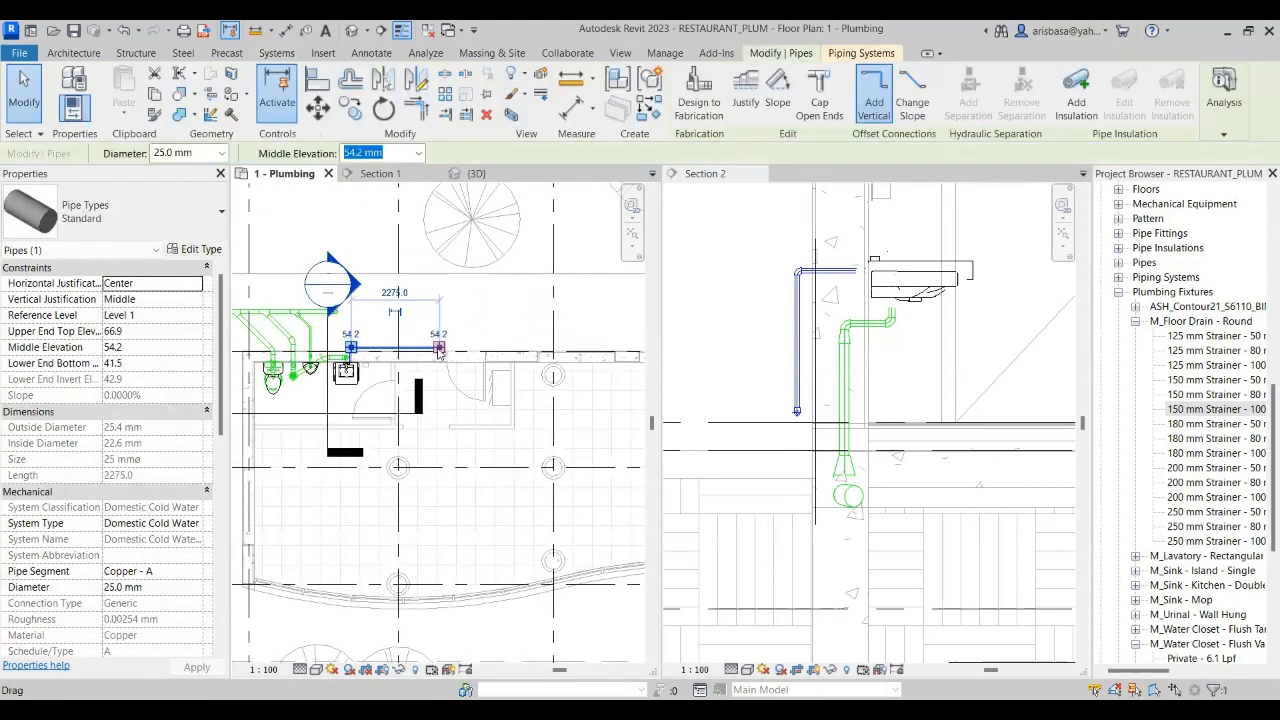
left_click_drag(440, 348, 540, 348)
scroll(548, 348, "down", 2)
middle_click_drag(548, 349, 351, 374)
left_click_drag(351, 374, 579, 367)
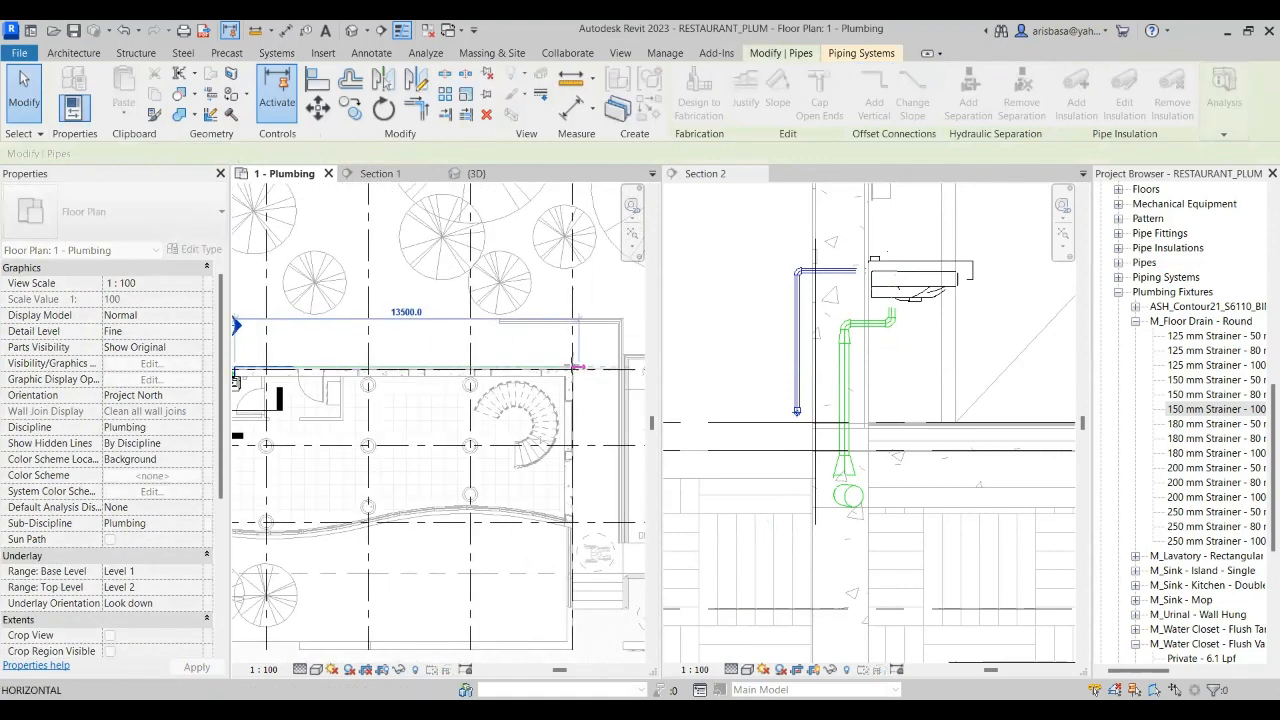
key("Escape")
- Select the lavatory in the floor plan to start a pipe from its other 25 mm inlet
scroll(348, 368, "down", 2)
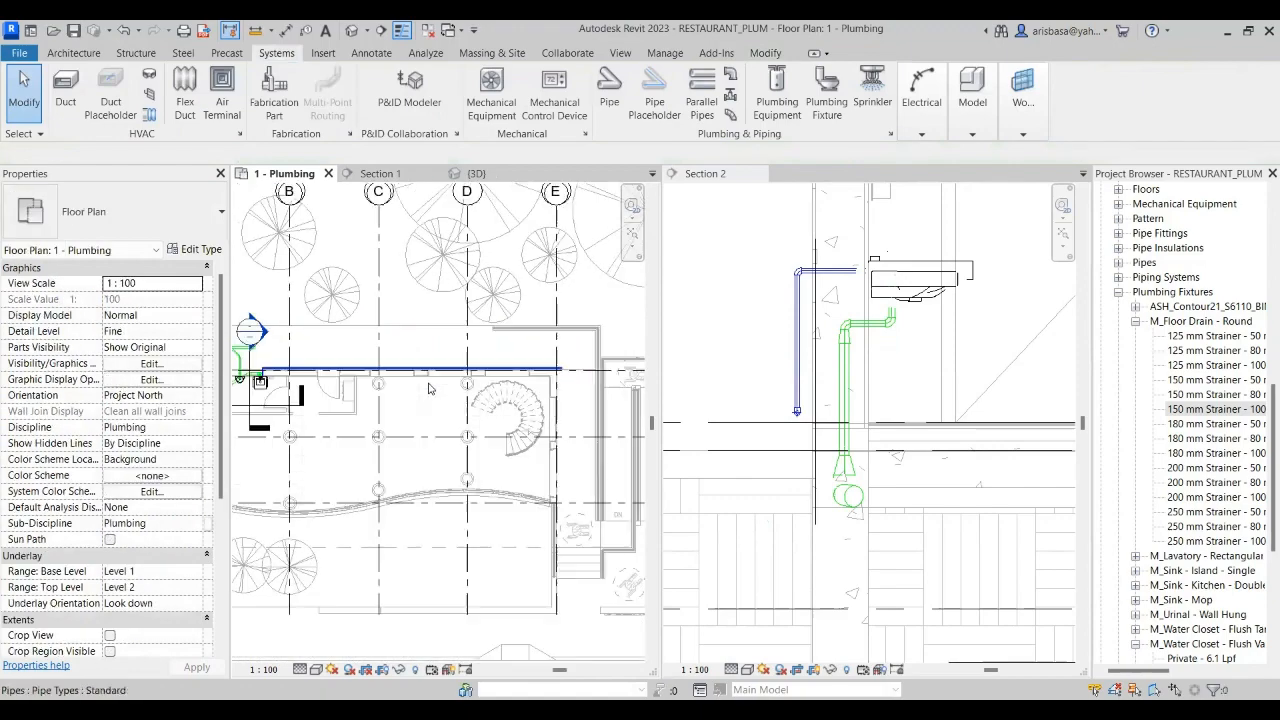
scroll(348, 368, "up", 5)
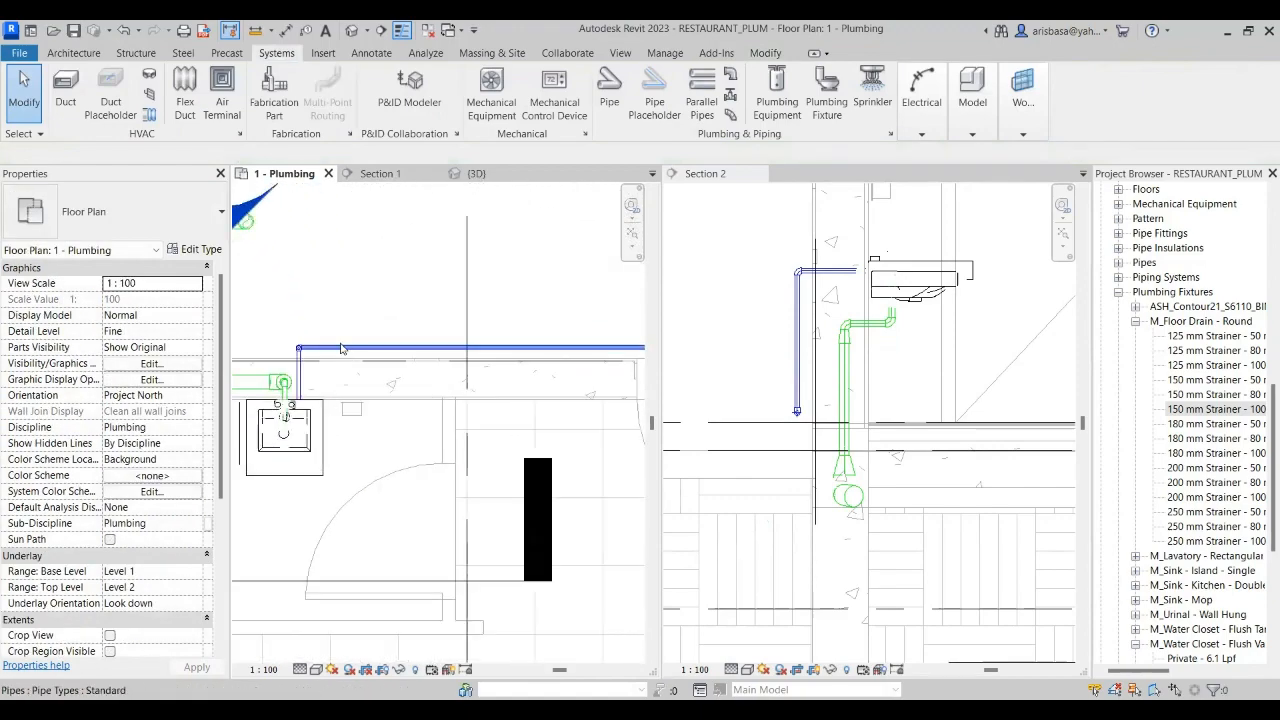
middle_click_drag(365, 335, 245, 380)
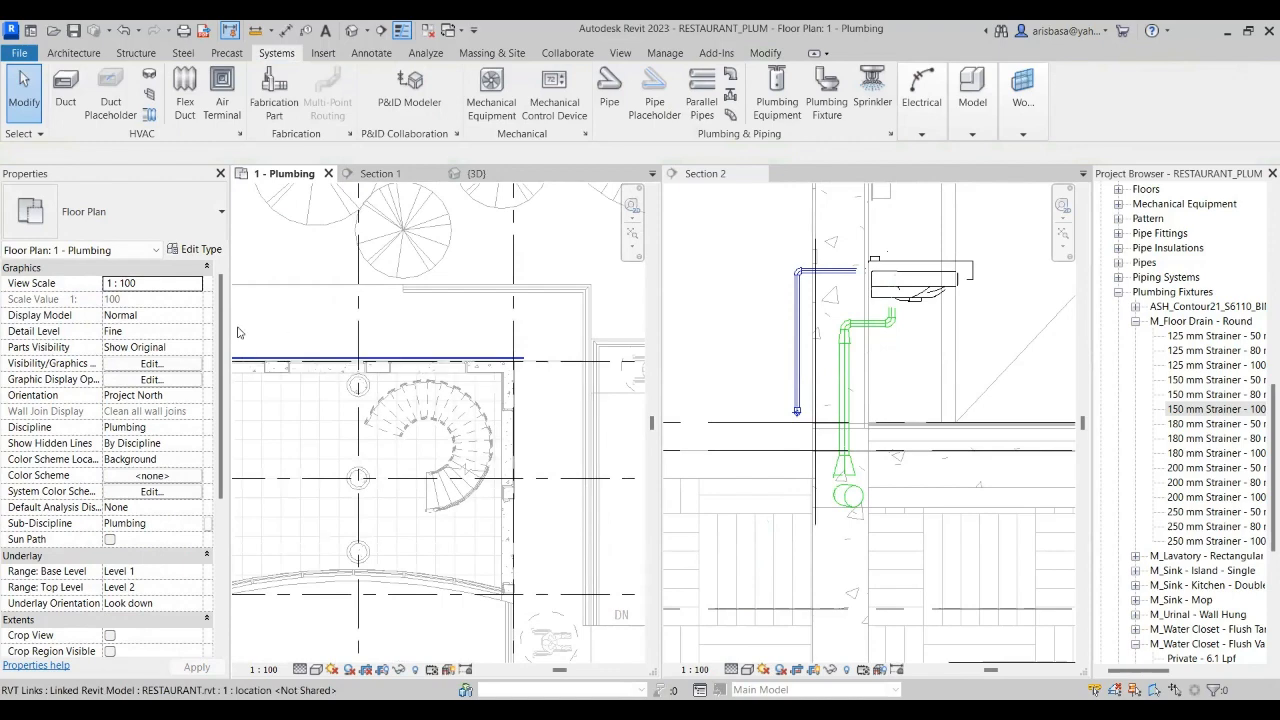
scroll(249, 338, "down", 2)
middle_click_drag(340, 389, 546, 369)
scroll(380, 349, "up", 5)
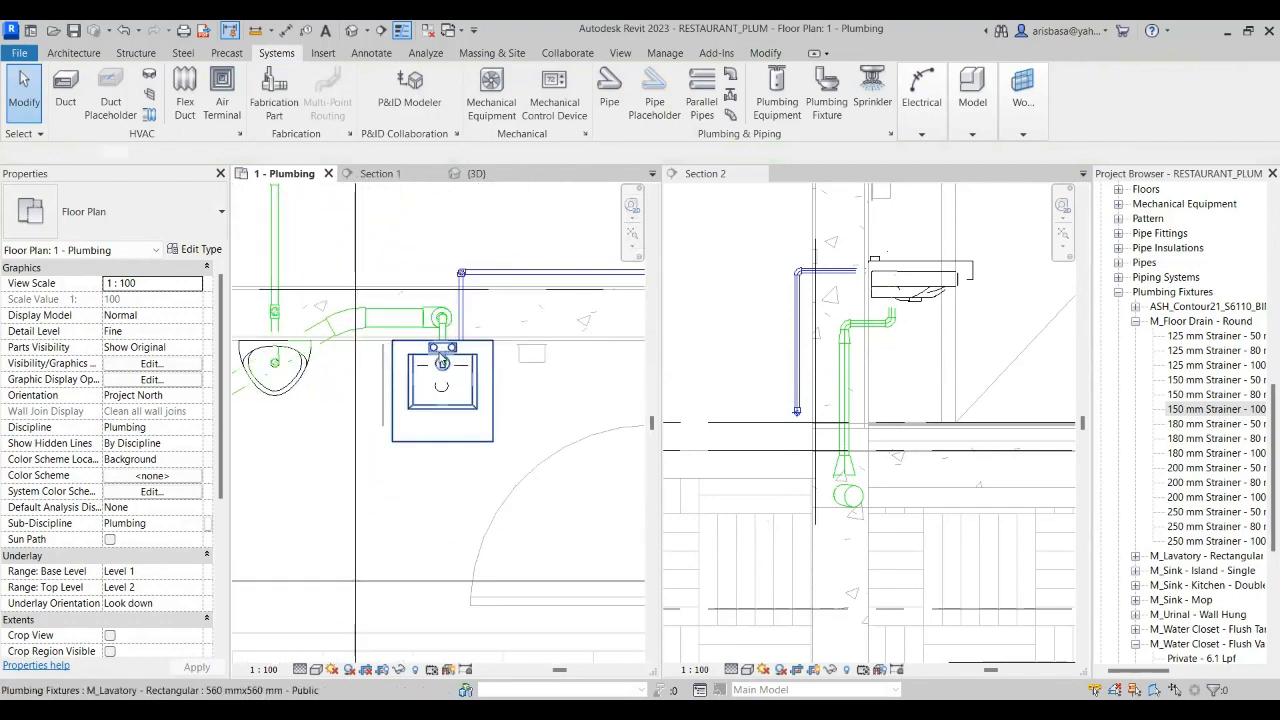
left_click(441, 358)
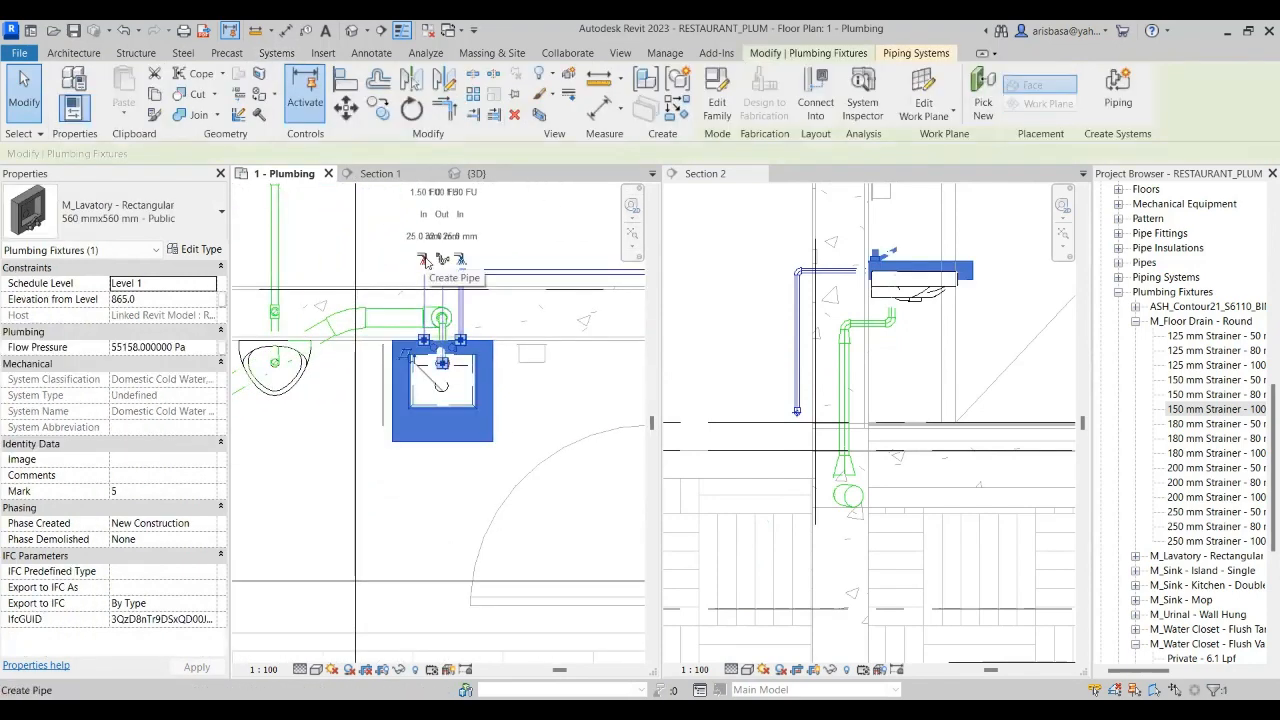
- Draw a 25 mm domestic hot water pipe from the lavatory's hot inlet straight back through the wall in the plumbing plan
scroll(425, 290, "up", 2)
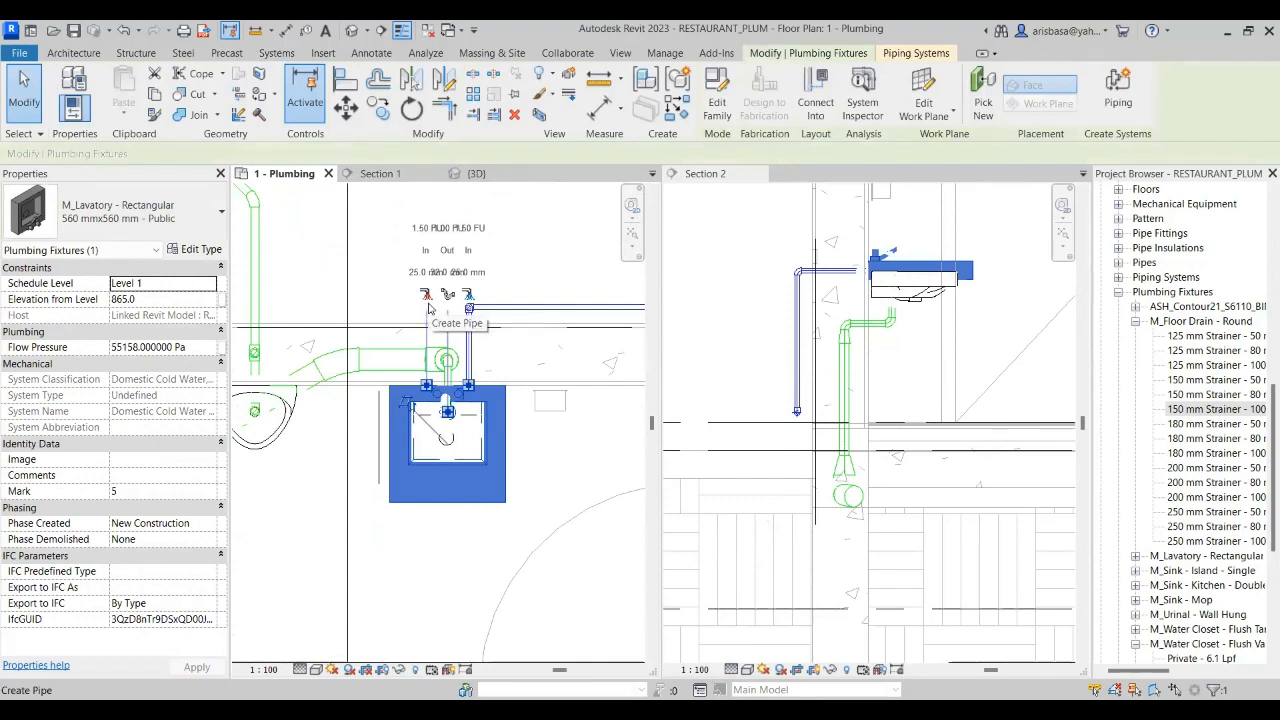
left_click(427, 296)
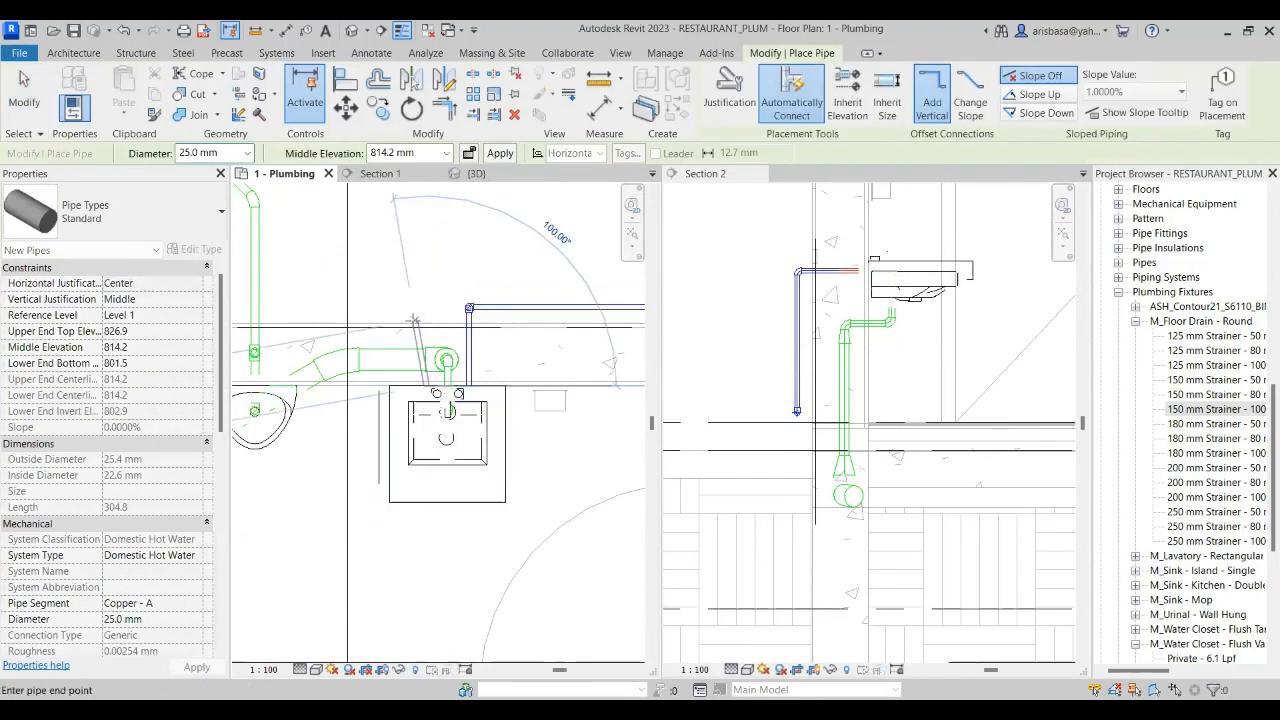
left_click(426, 307)
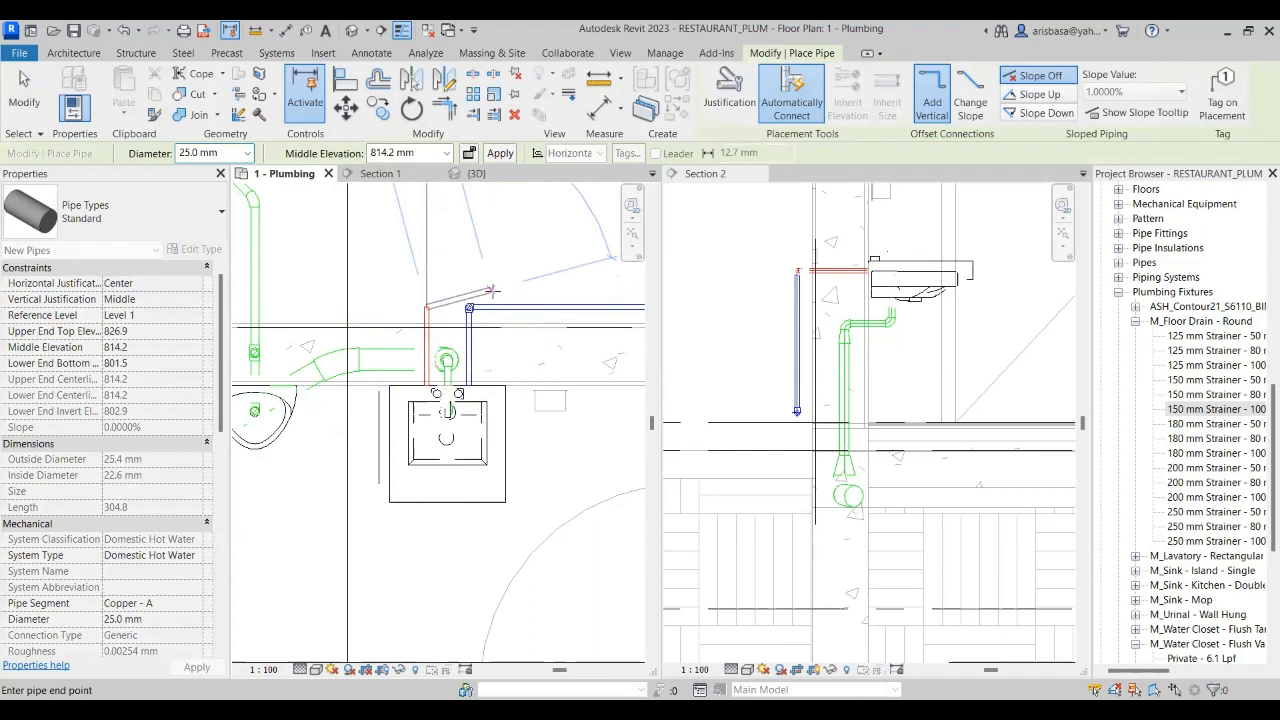
- Draw a vertical 25 mm domestic hot water pipe about 600 mm long above the lavatory's supply branch in Section 2
scroll(785, 393, "down", 4)
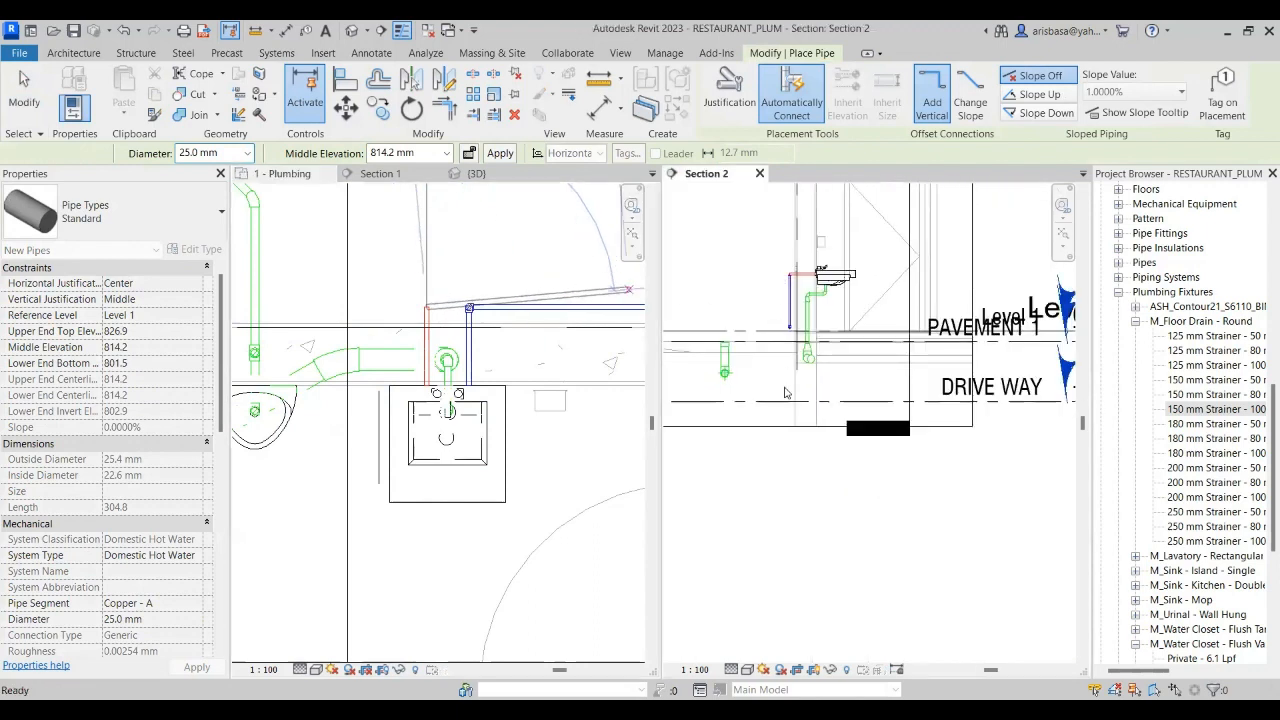
middle_click_drag(775, 341, 770, 486)
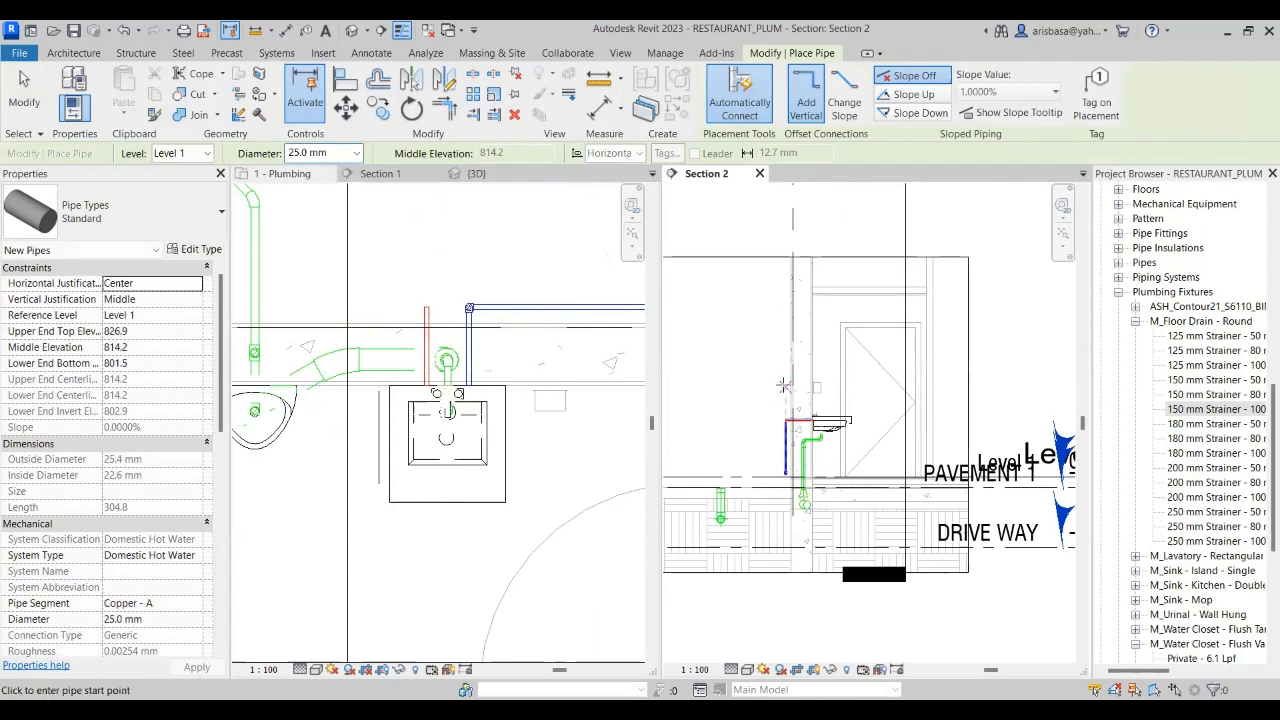
left_click(785, 325)
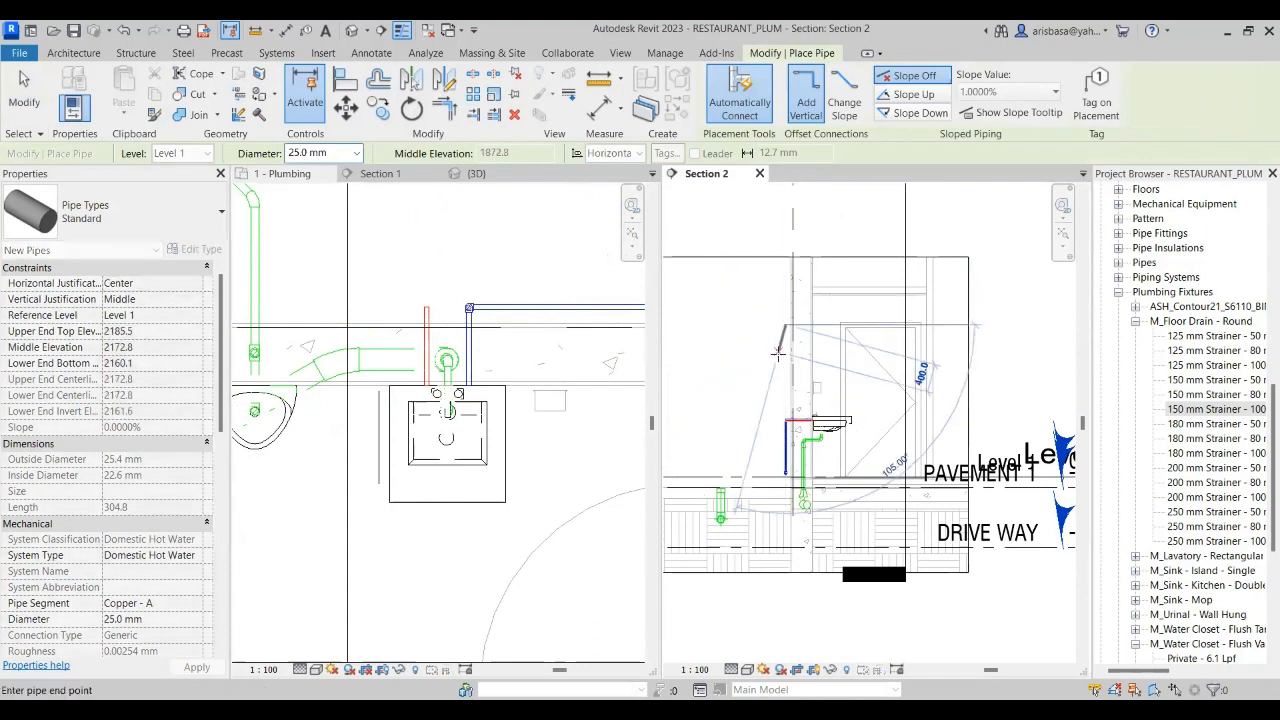
scroll(787, 367, "up", 2)
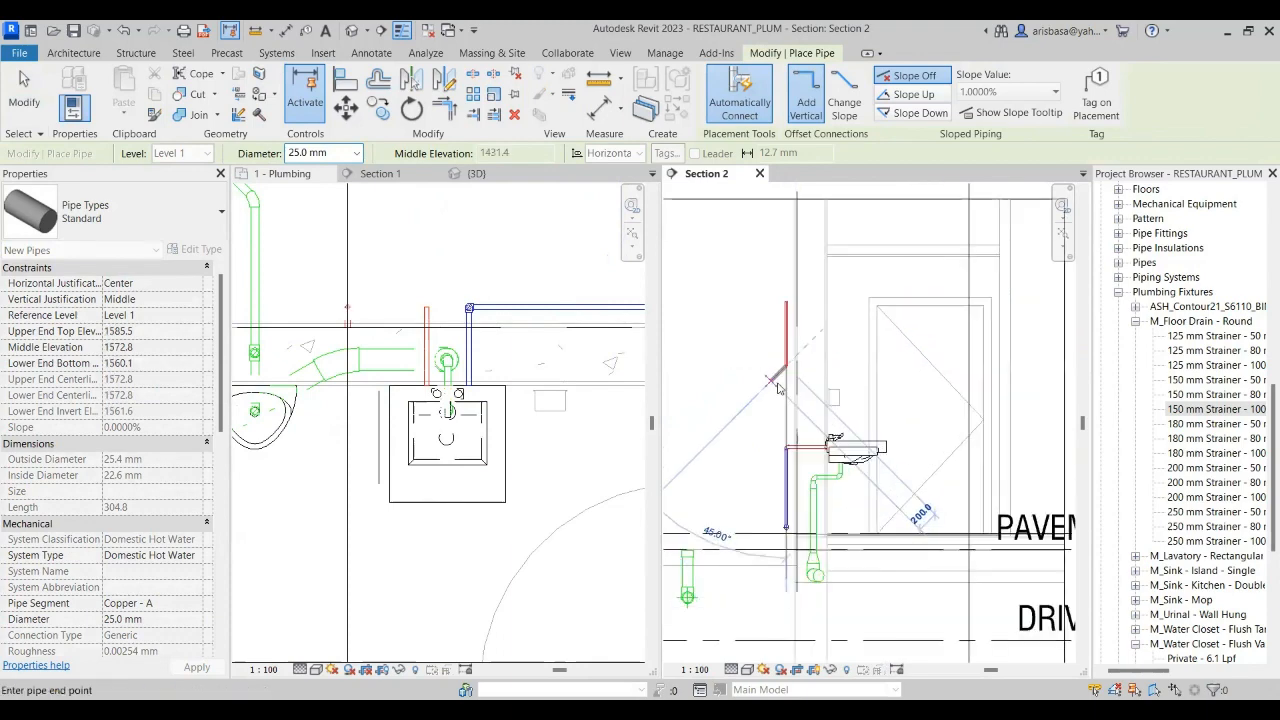
key("Escape")
key("Escape")
- Join the vertical hot water pipe to the lavatory's hot water branch in Section 2 with Trim/Extend to Corner
scroll(813, 410, "up", 3)
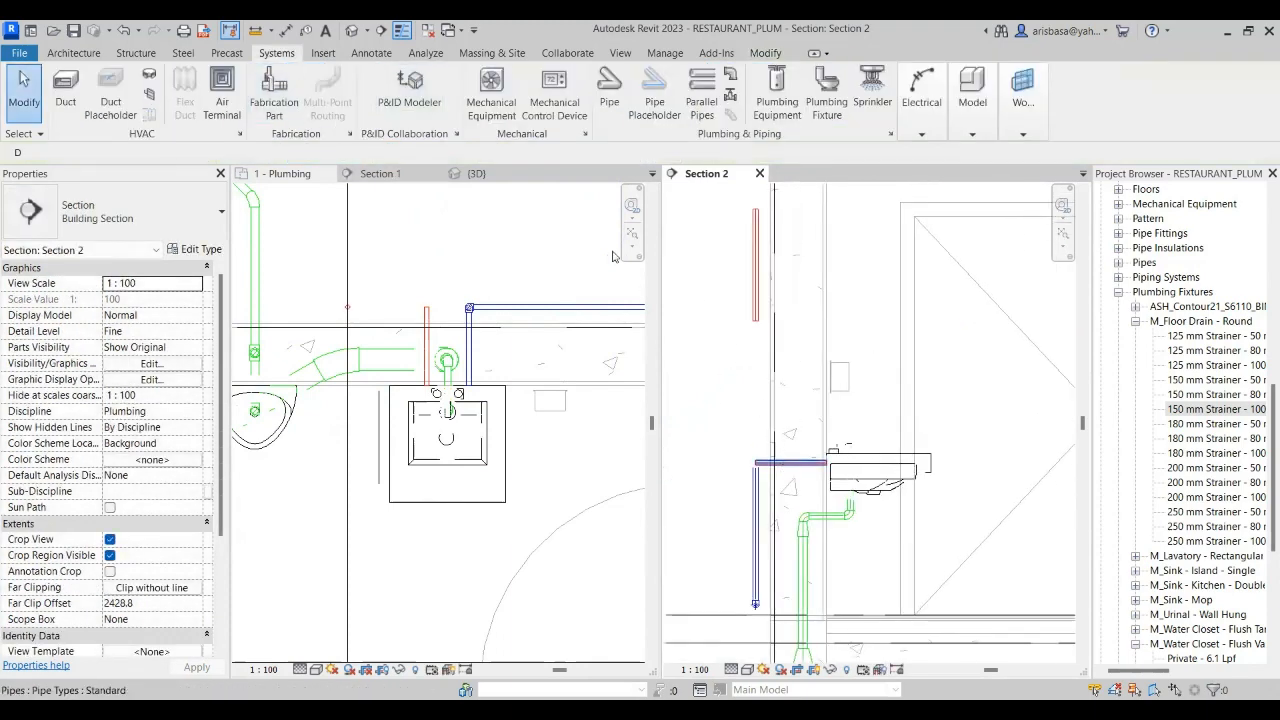
key("Escape")
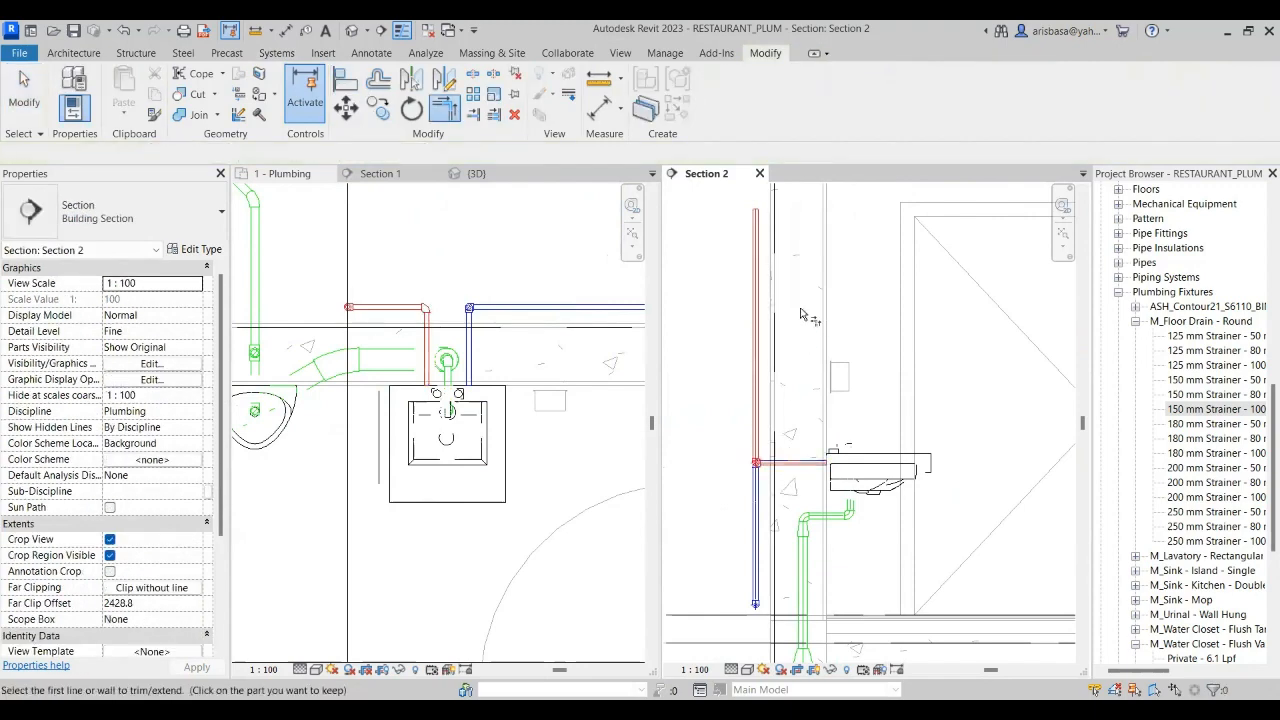
scroll(800, 320, "down", 2)
scroll(735, 355, "down", 2)
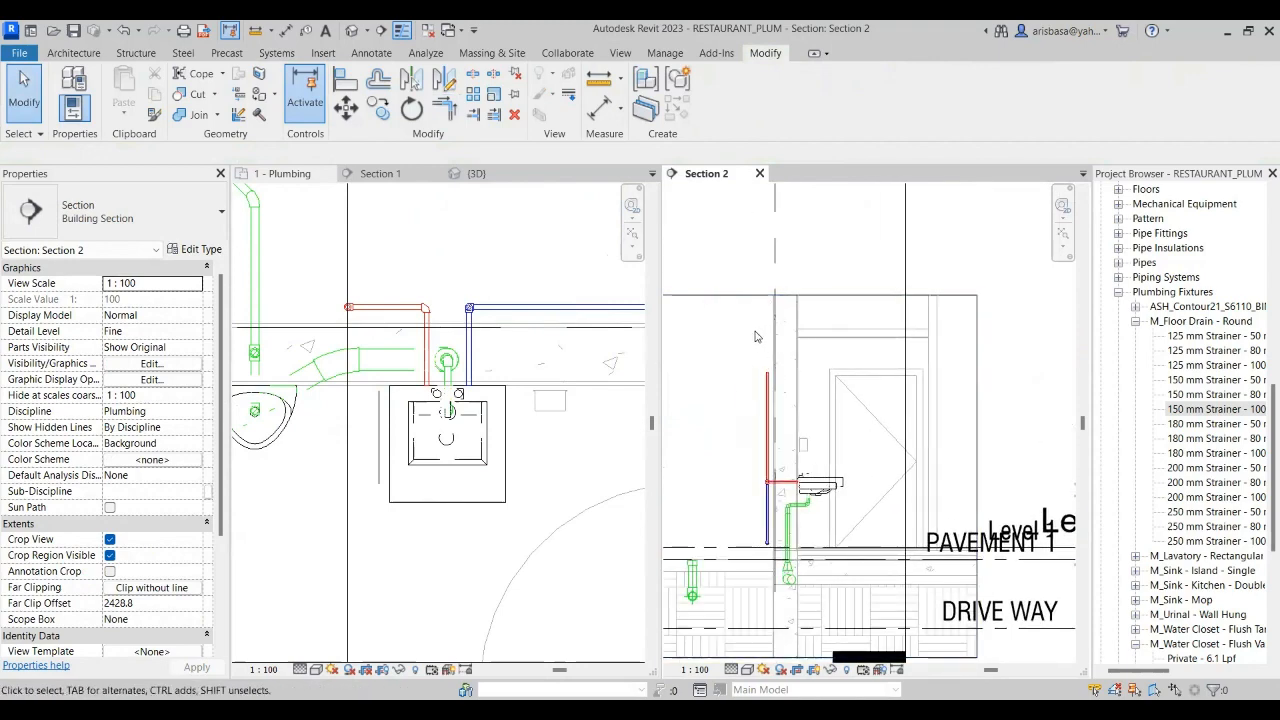
middle_click_drag(753, 405, 800, 395)
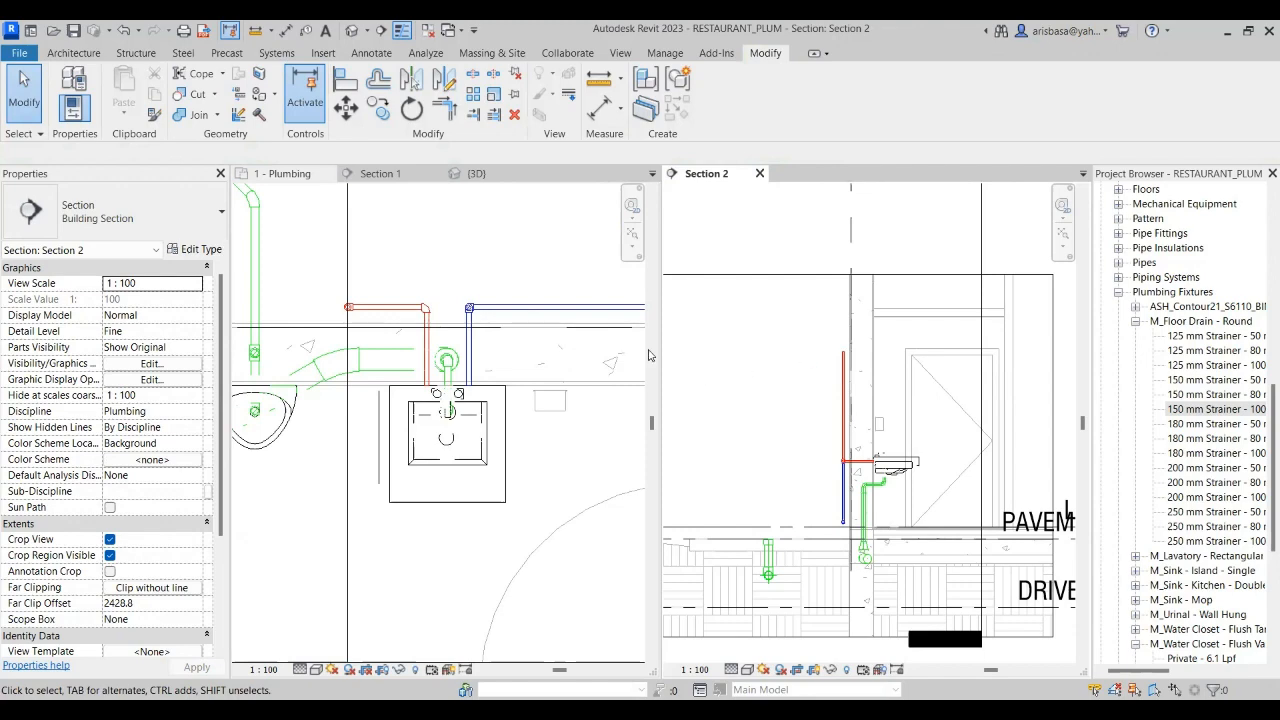
- Draw a 25 mm domestic cold water pipe from the urinal's inlet back through the wall, in line with the lavatory's supply pipes
scroll(404, 239, "down", 2)
scroll(397, 273, "up", 2)
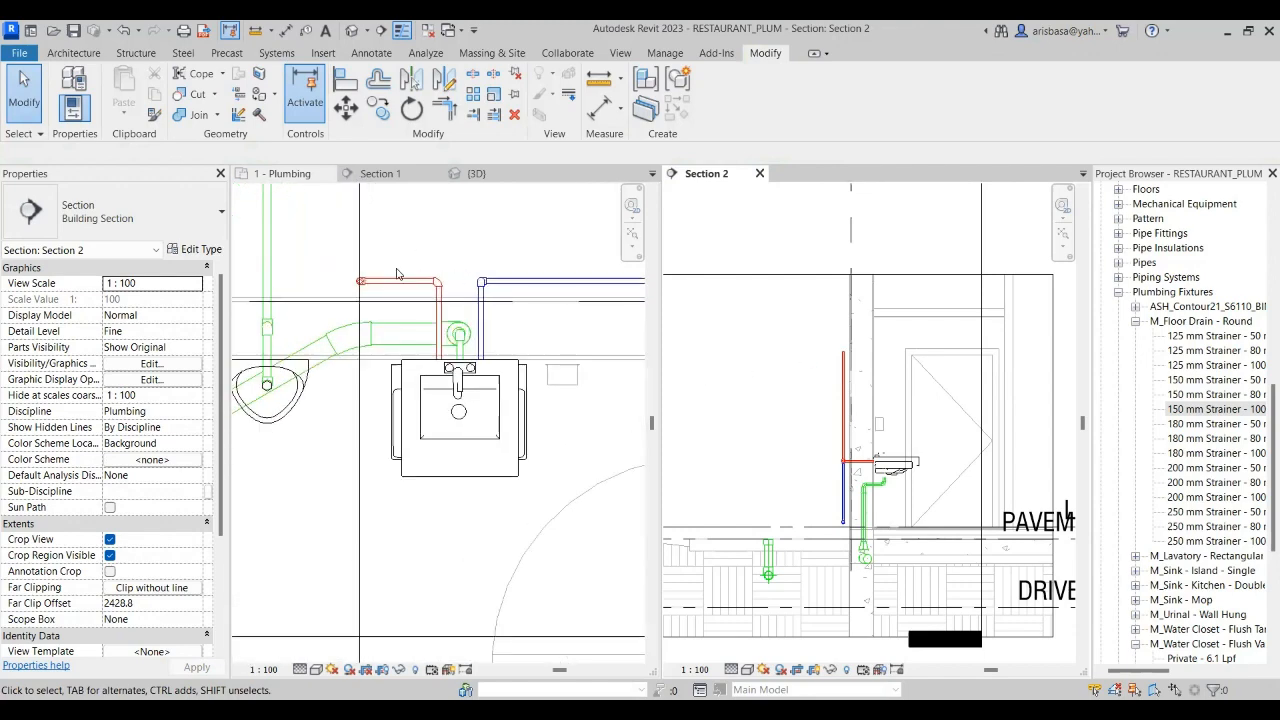
scroll(396, 273, "up", 2)
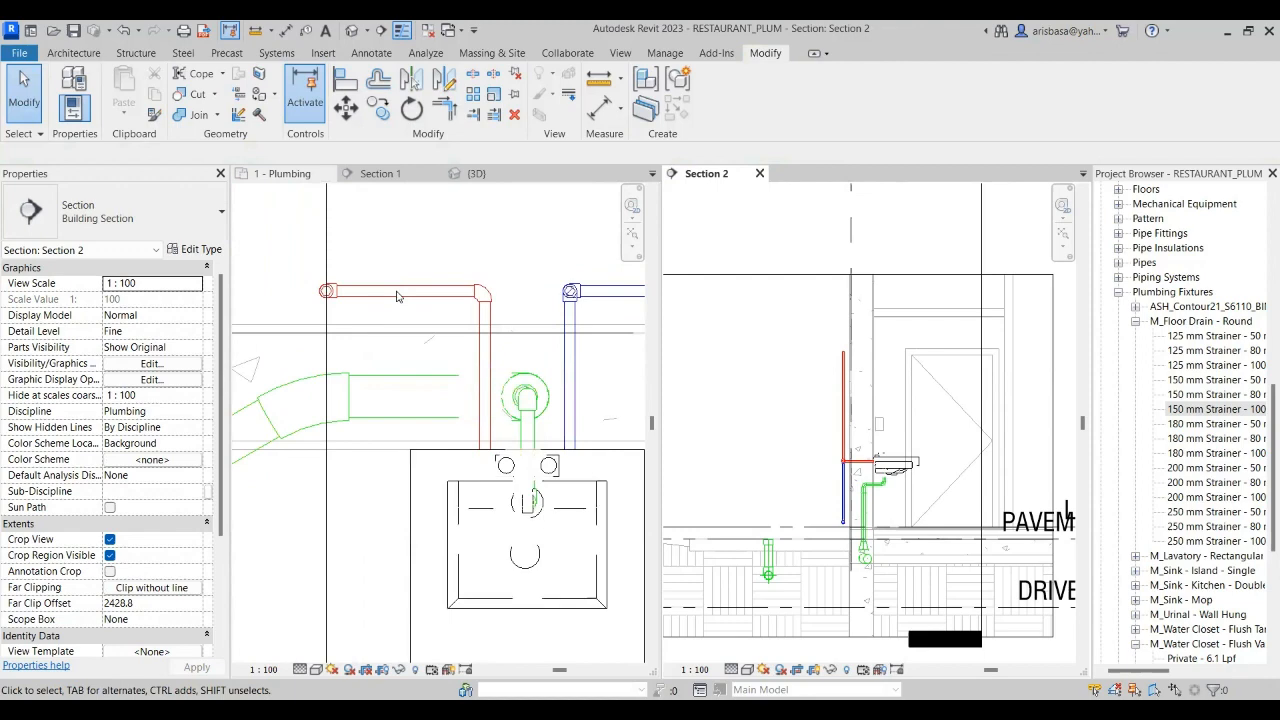
scroll(430, 277, "down", 3)
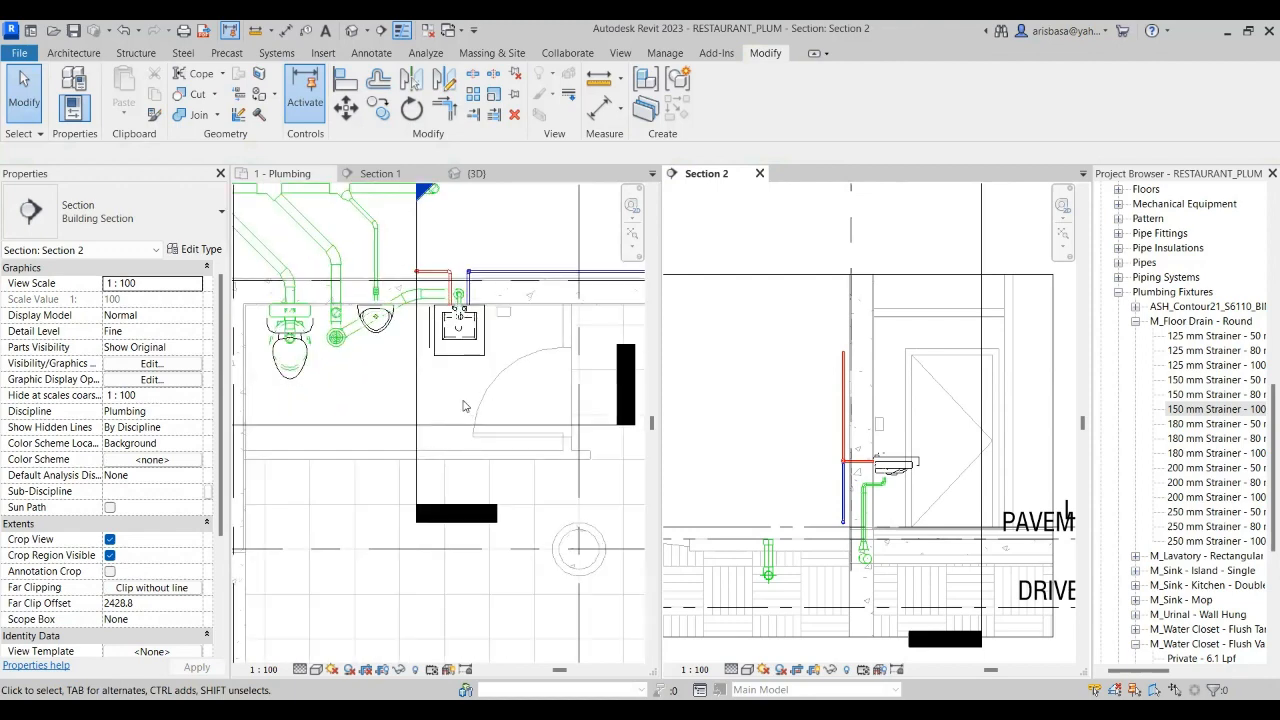
left_click(460, 425)
scroll(280, 300, "up", 3)
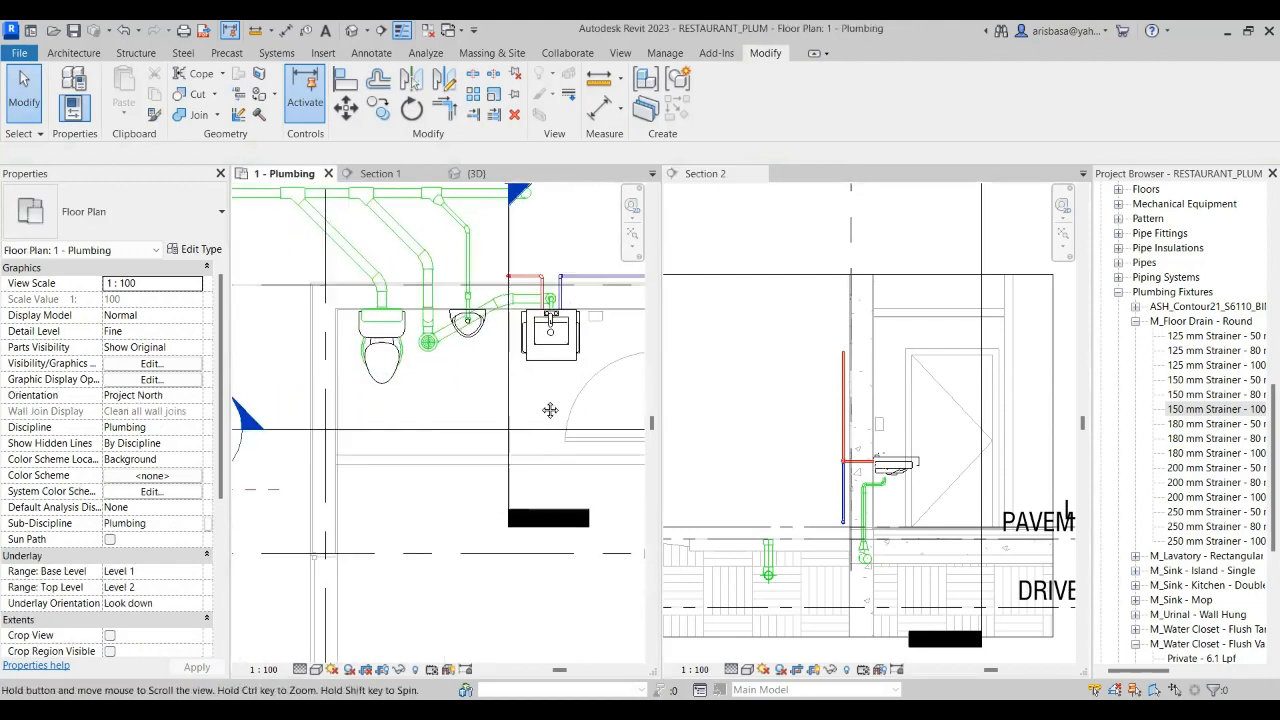
left_click(473, 340)
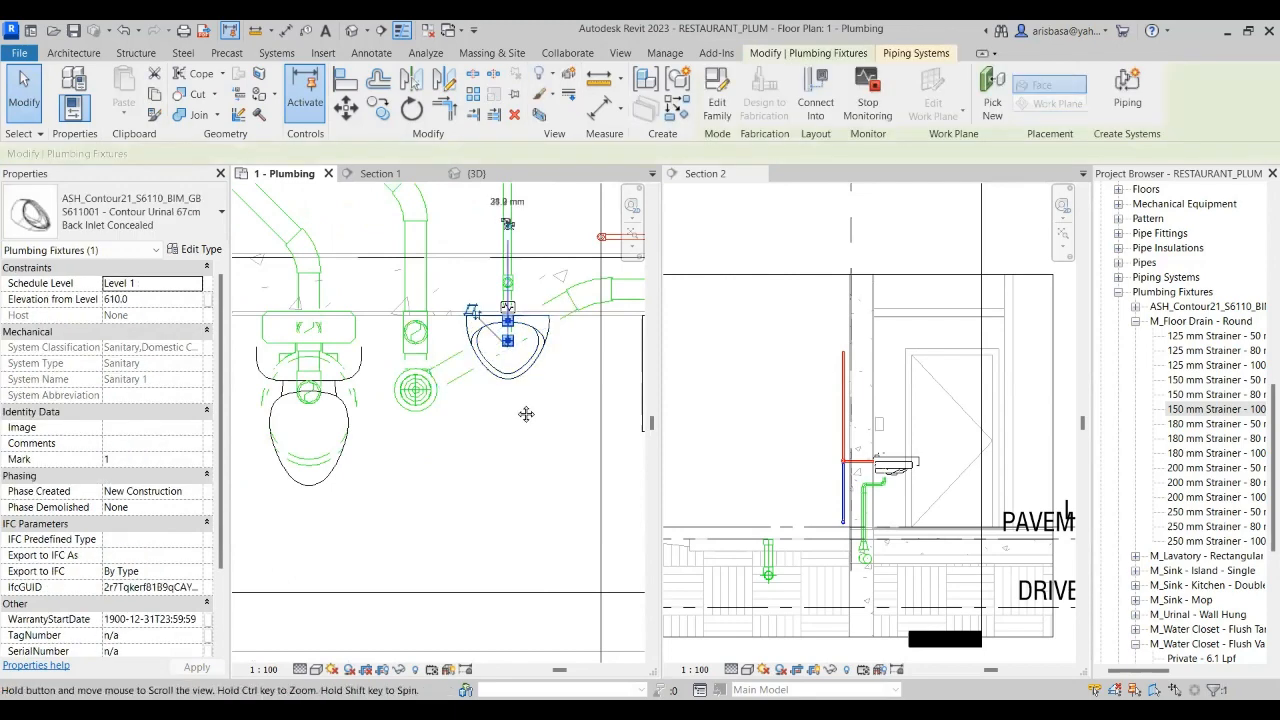
middle_click_drag(523, 417, 506, 444)
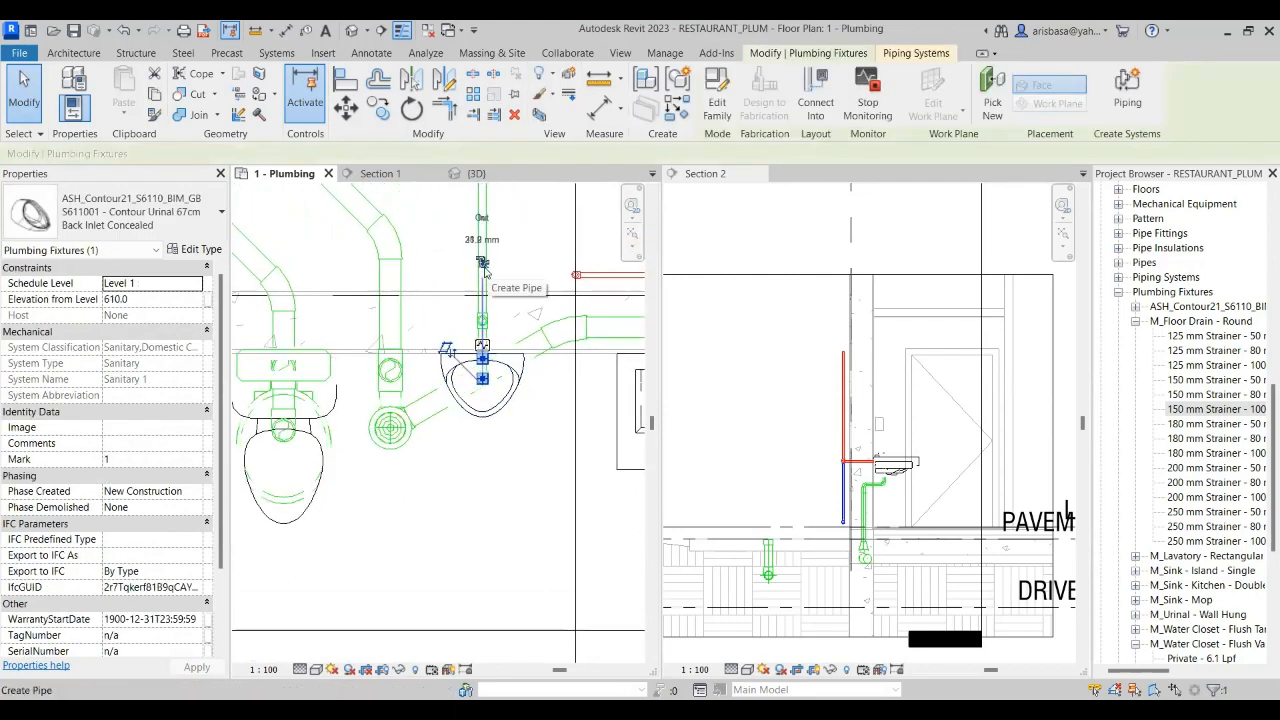
left_click(483, 263)
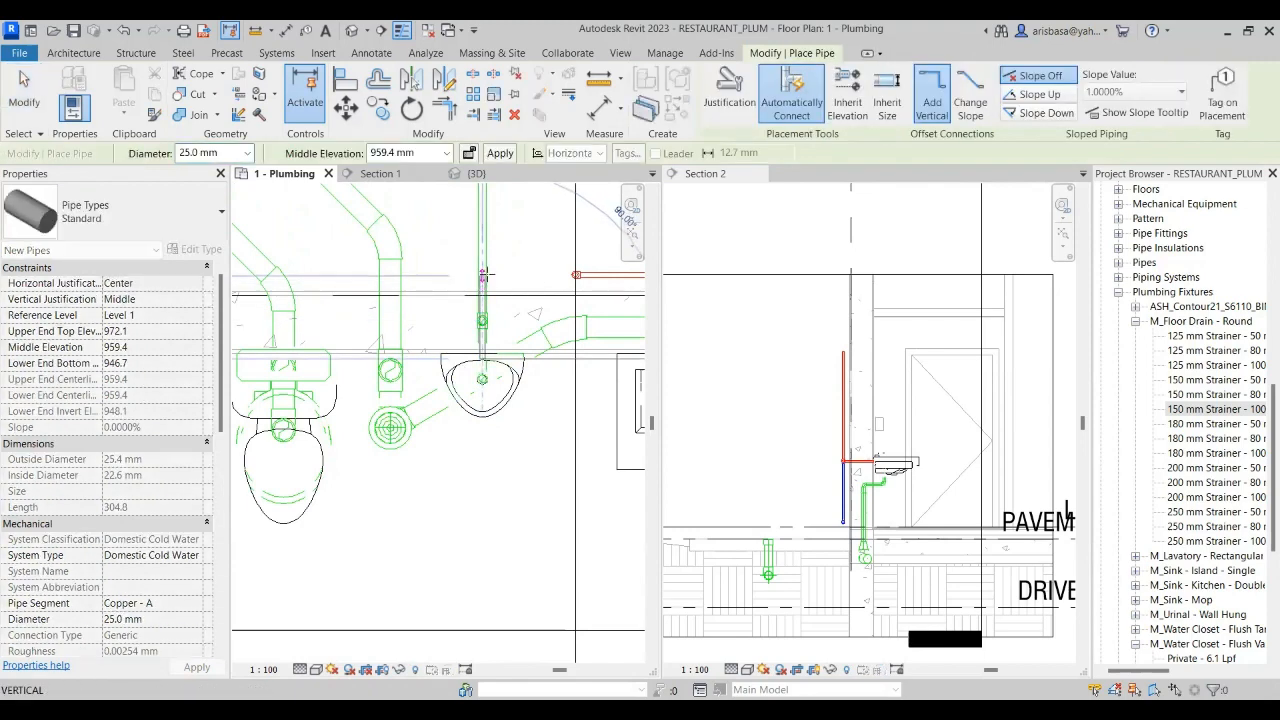
middle_click_drag(483, 275, 341, 302)
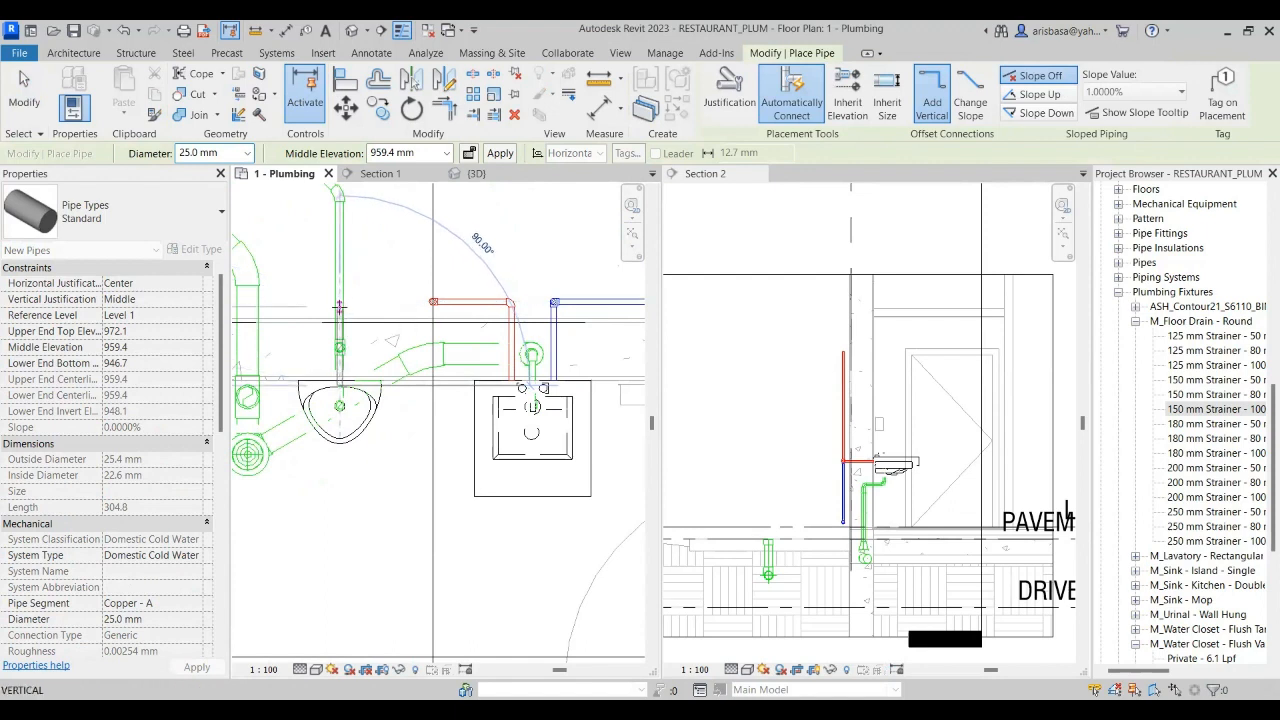
left_click(360, 306)
key("Escape")
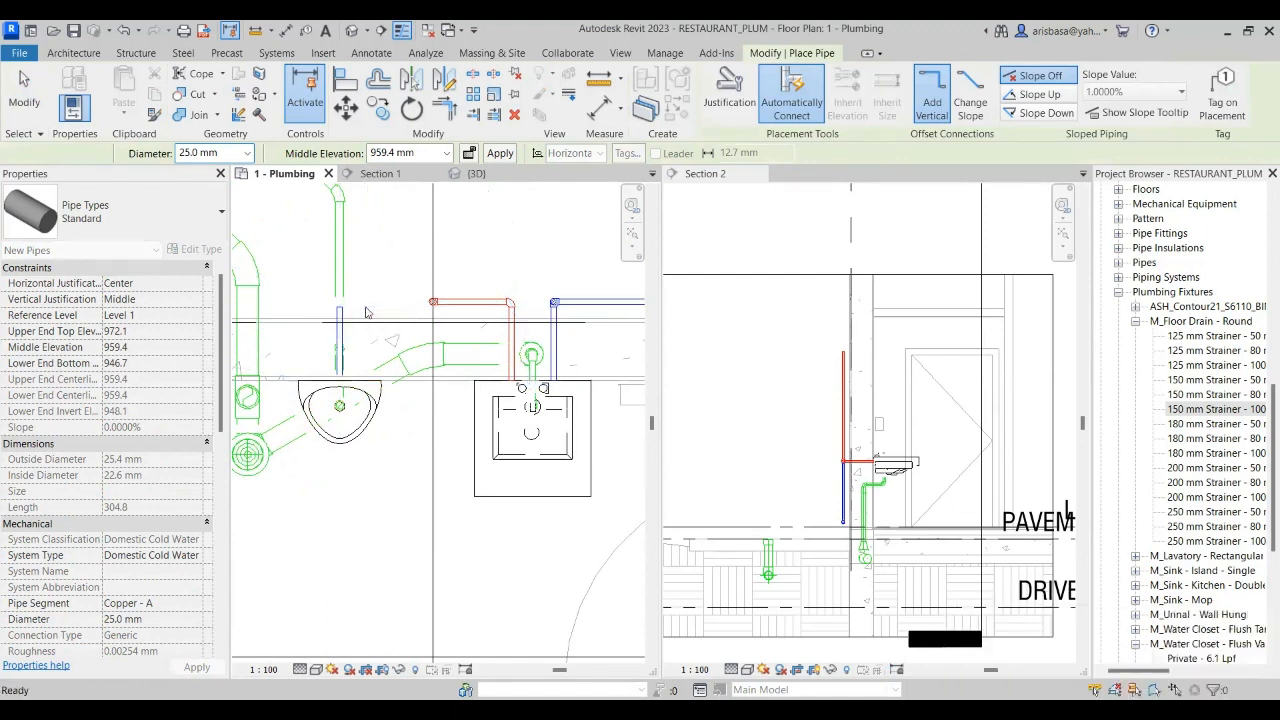
key("Escape")
- Join the lavatory's horizontal cold water line to the urinal's supply pipe with Trim/Extend to Corner
middle_click_drag(393, 303, 354, 295)
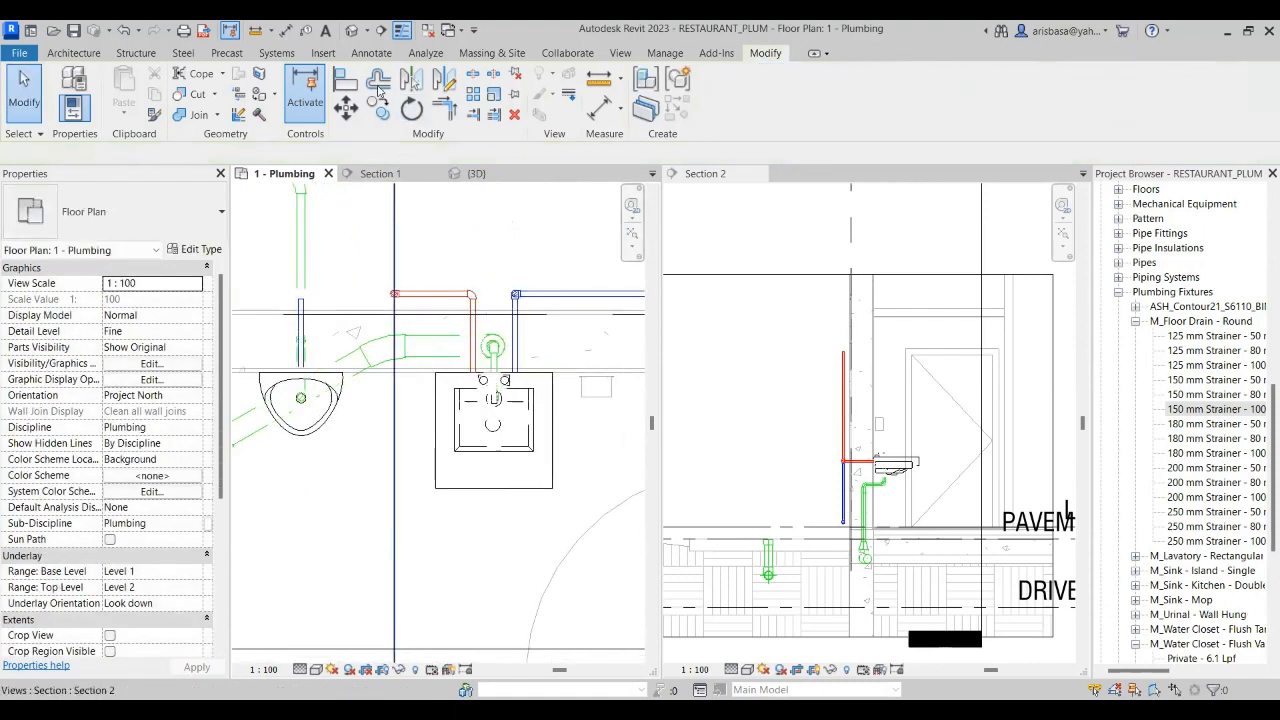
left_click(444, 106)
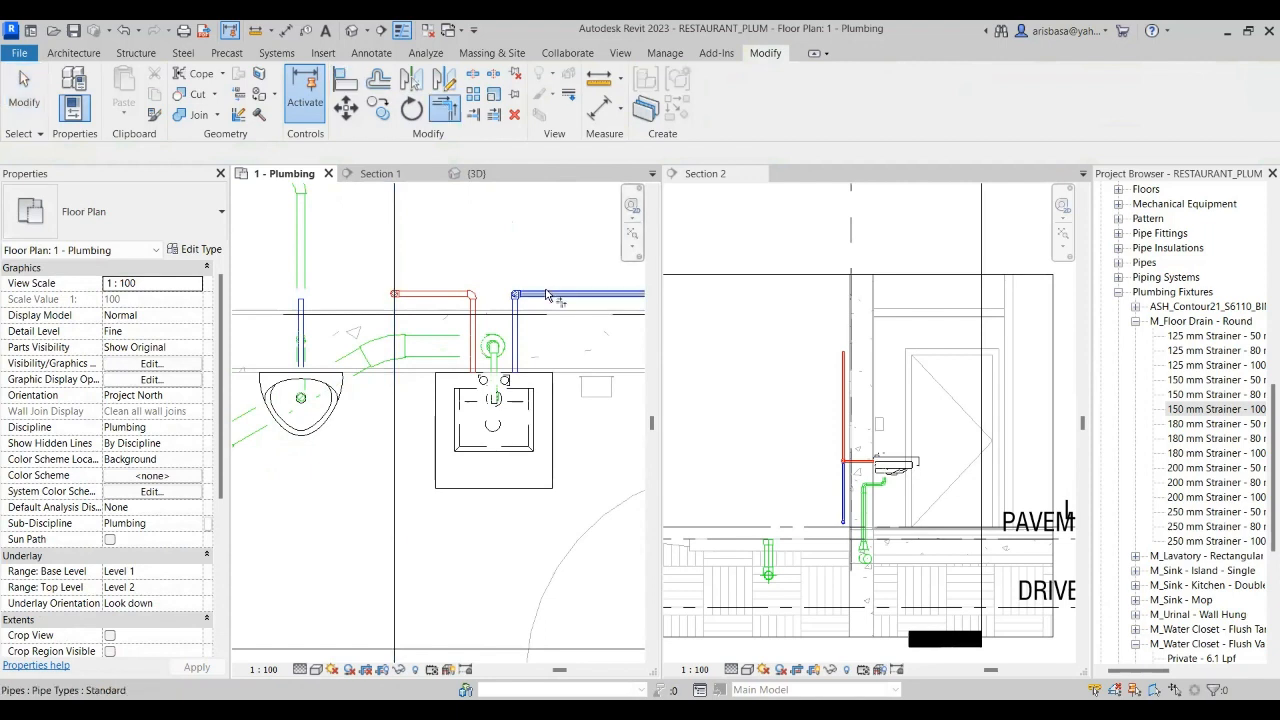
left_click(311, 336)
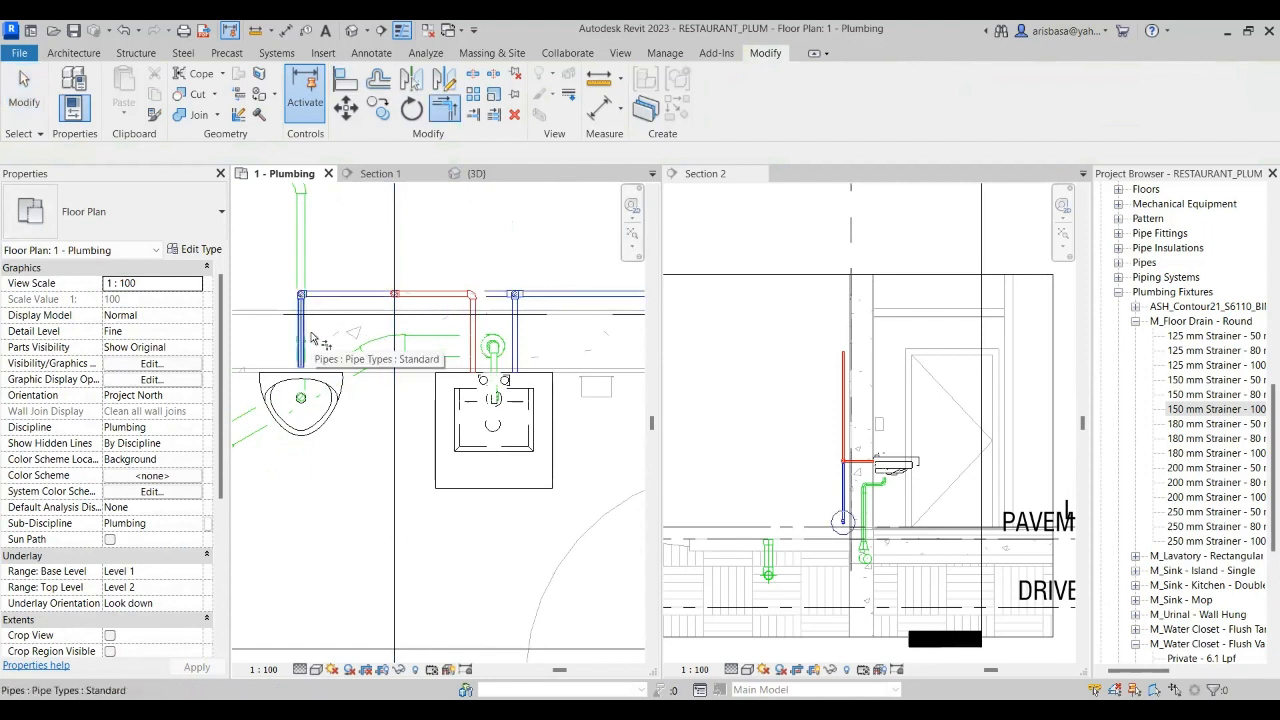
mouse_move(330, 330)
middle_mouse_down()
mouse_move(340, 343)
mouse_move(343, 329)
middle_mouse_up()
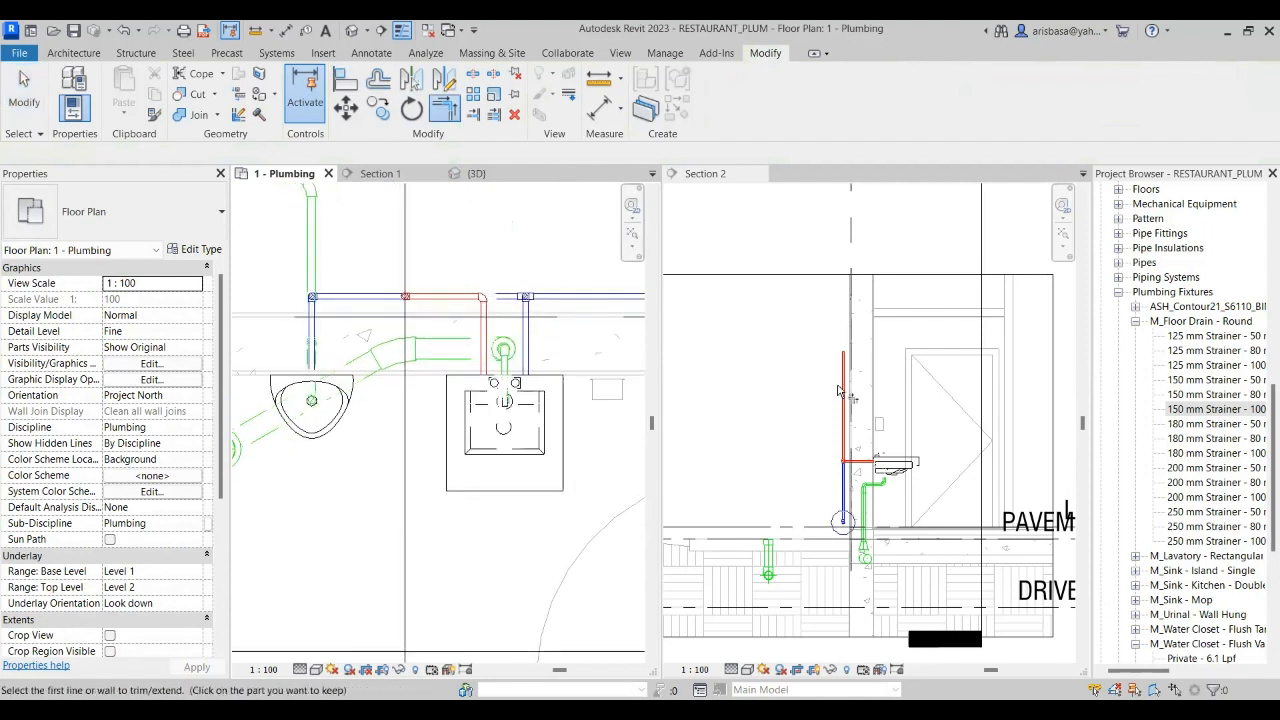
- Open the 3D view and examine the cold water connections of the lavatory and urinal
scroll(815, 400, "down", 2)
left_click(478, 174)
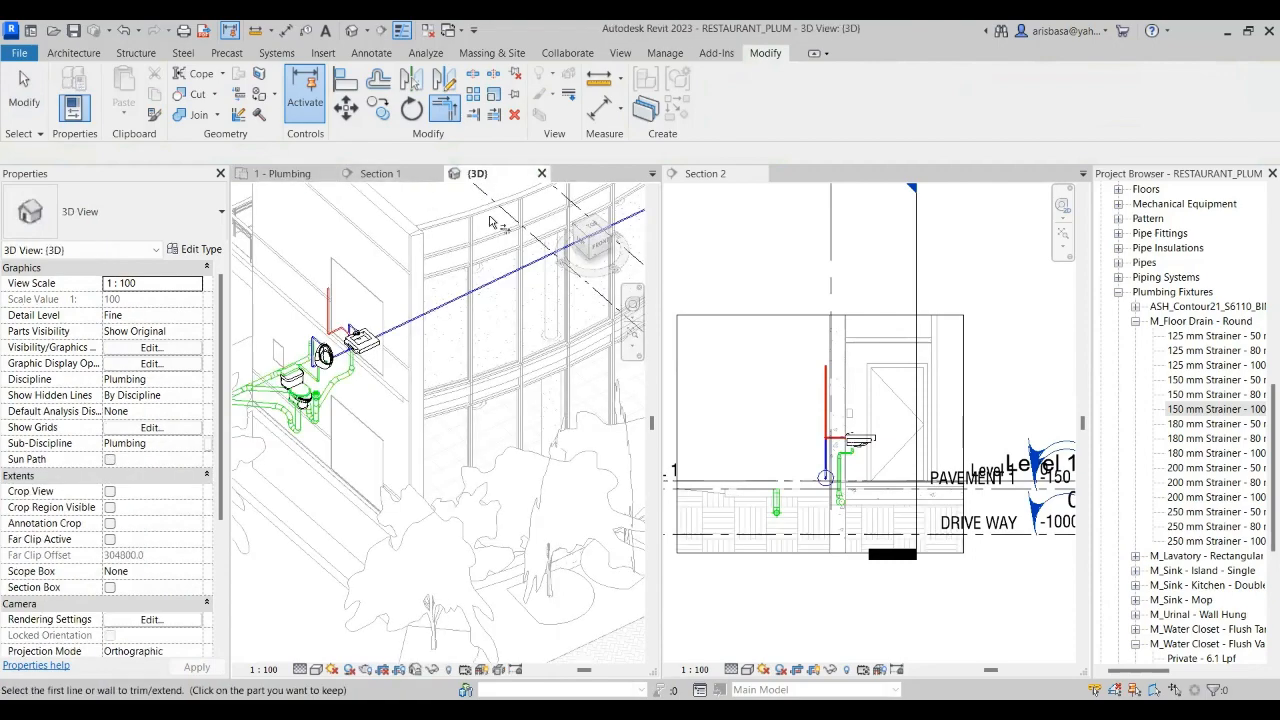
middle_click_drag(390, 400, 331, 385, "shift")
scroll(375, 352, "up", 6)
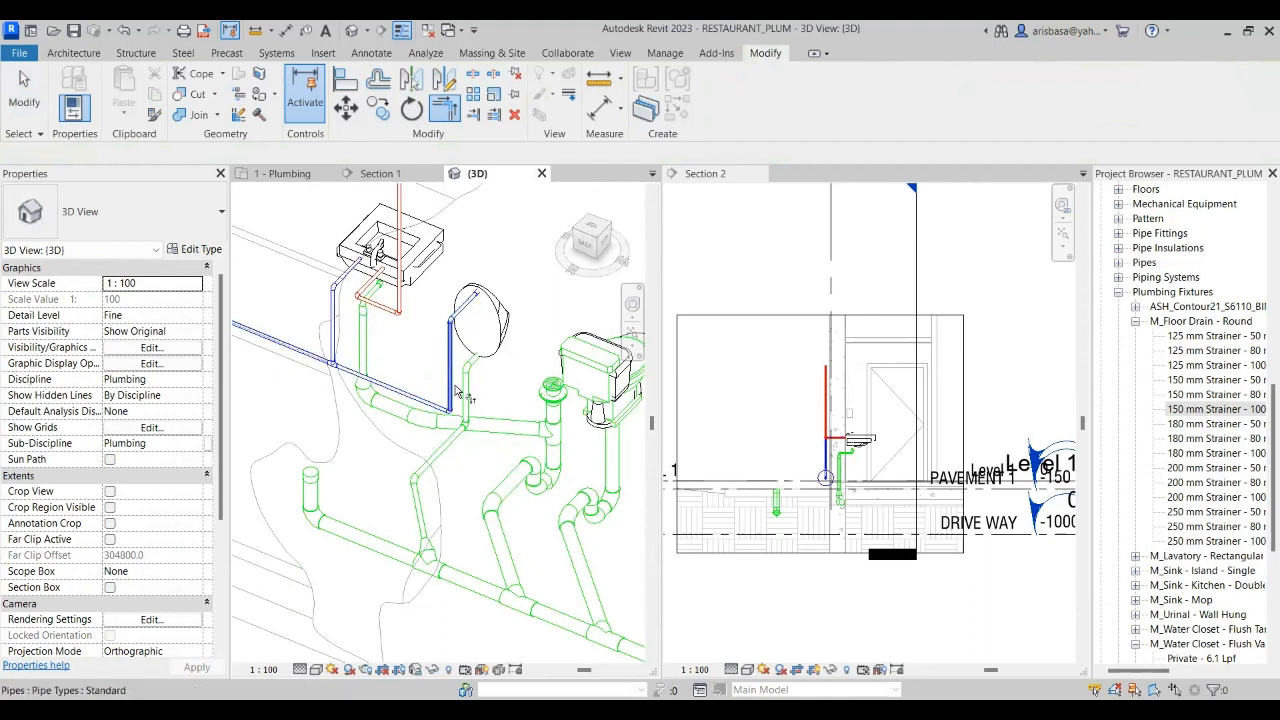
middle_click_drag(467, 341, 497, 383, "shift")
scroll(508, 356, "up", 2)
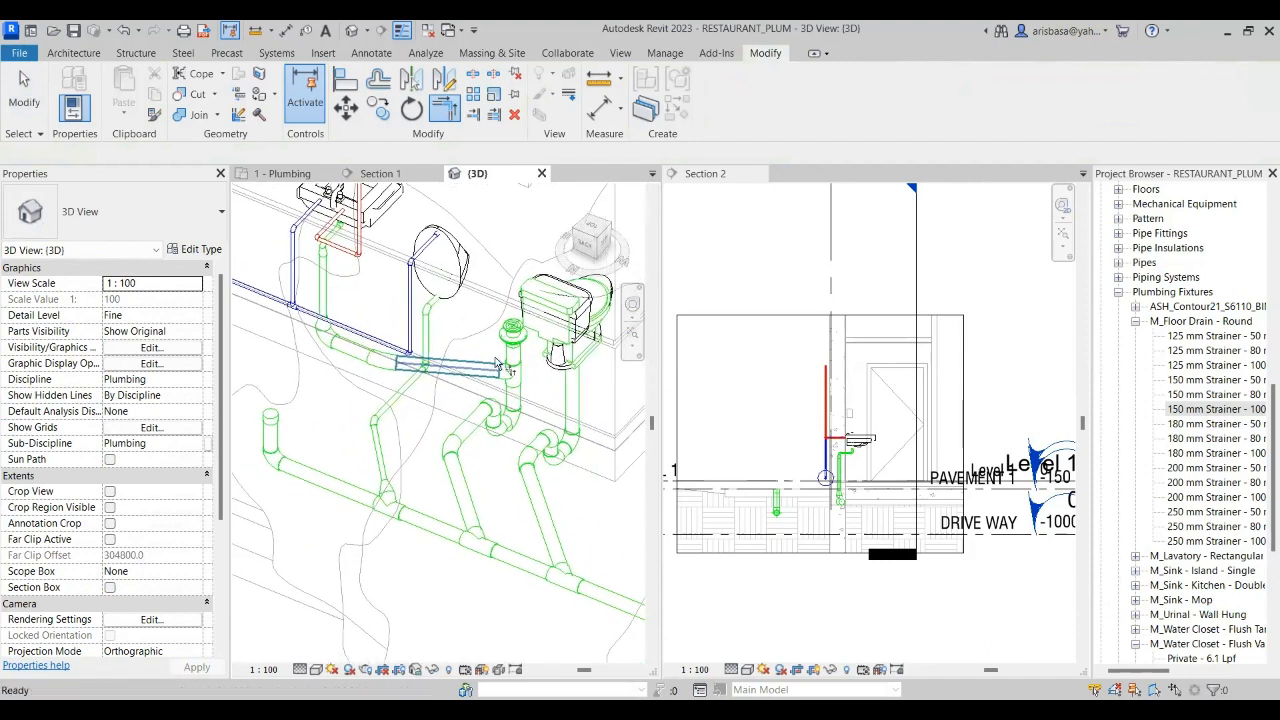
key("t")
key("r")
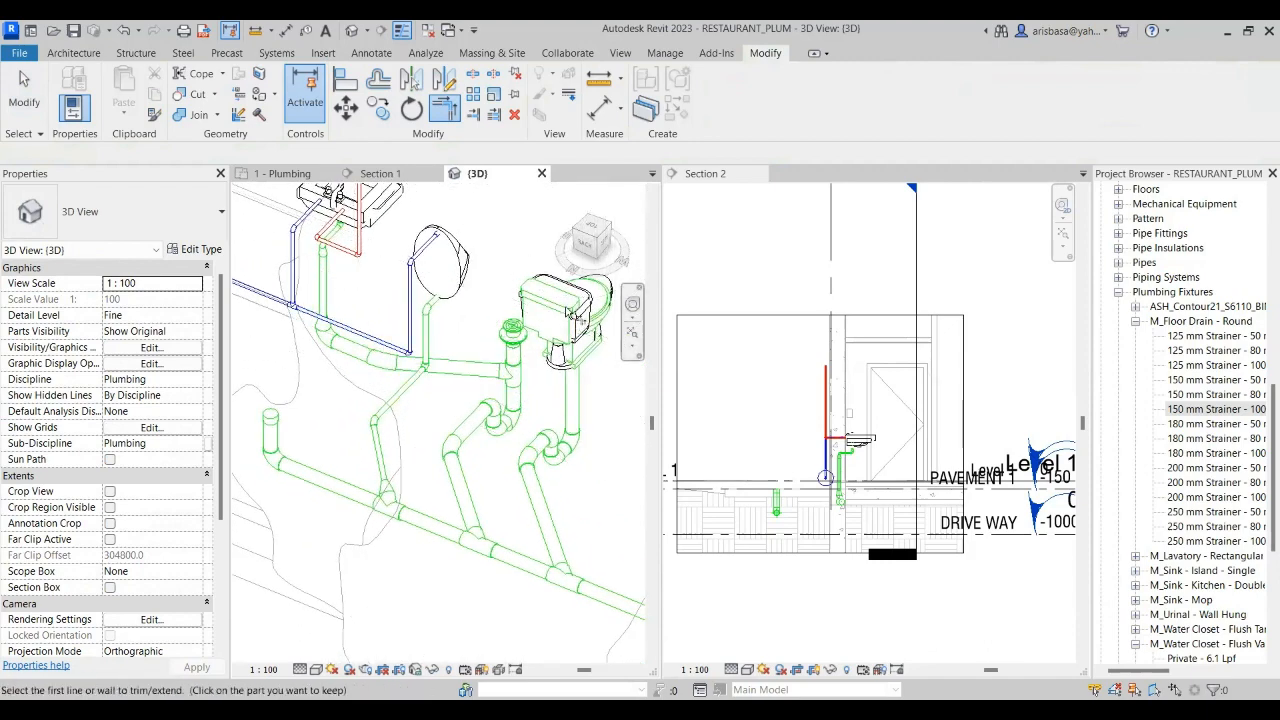
middle_click_drag(550, 334, 540, 330, "shift")
key("Escape")
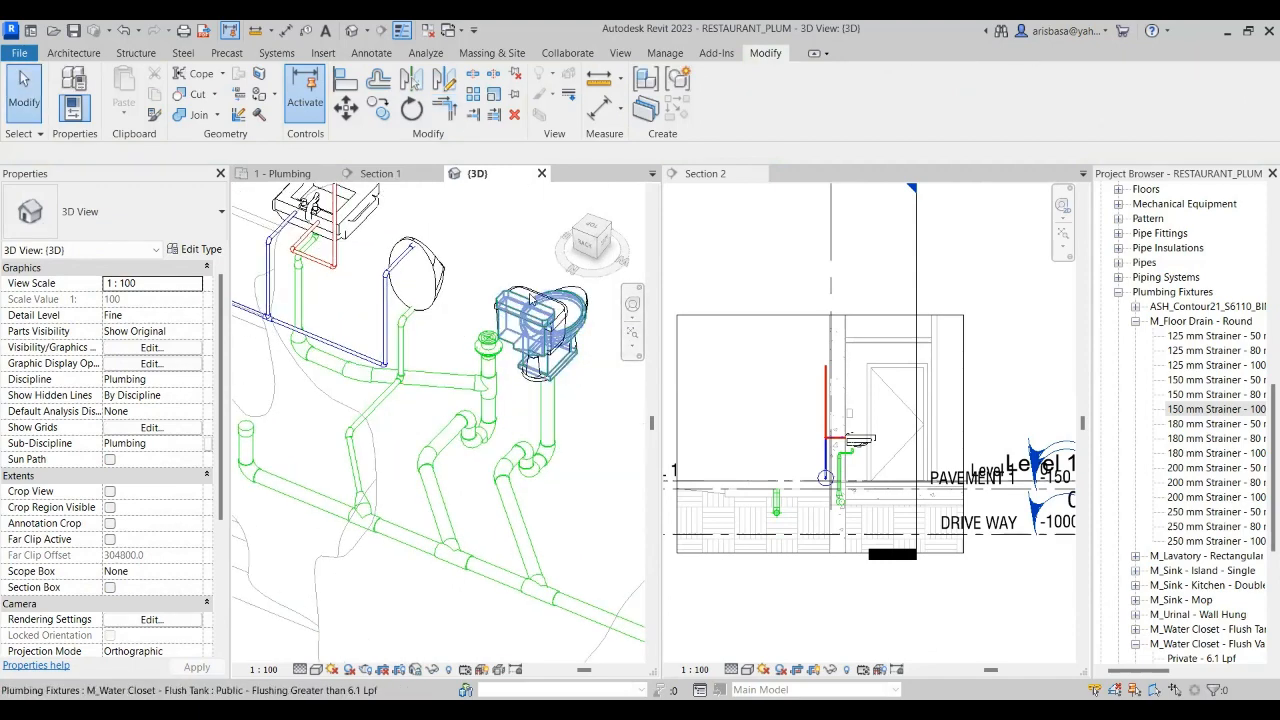
- Draw a short 15 mm domestic cold water pipe from the flush-tank water closet's inlet in the 3D view
left_click(513, 311)
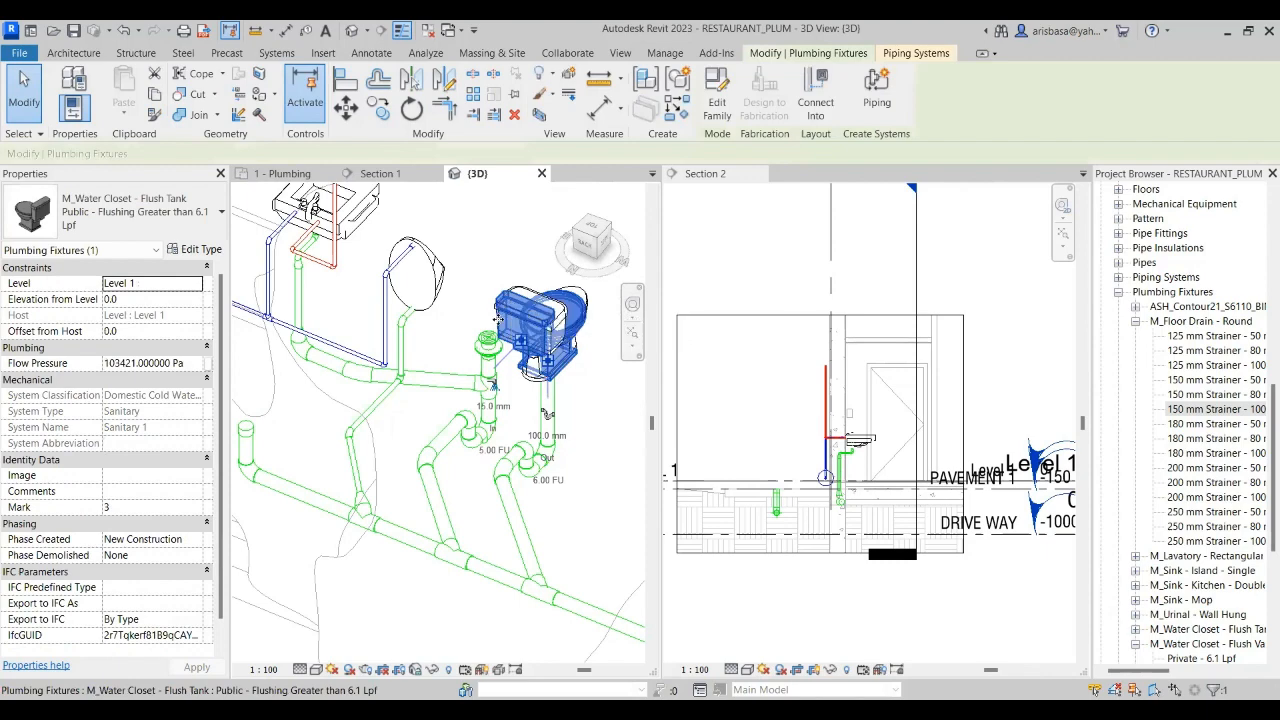
left_click(494, 385)
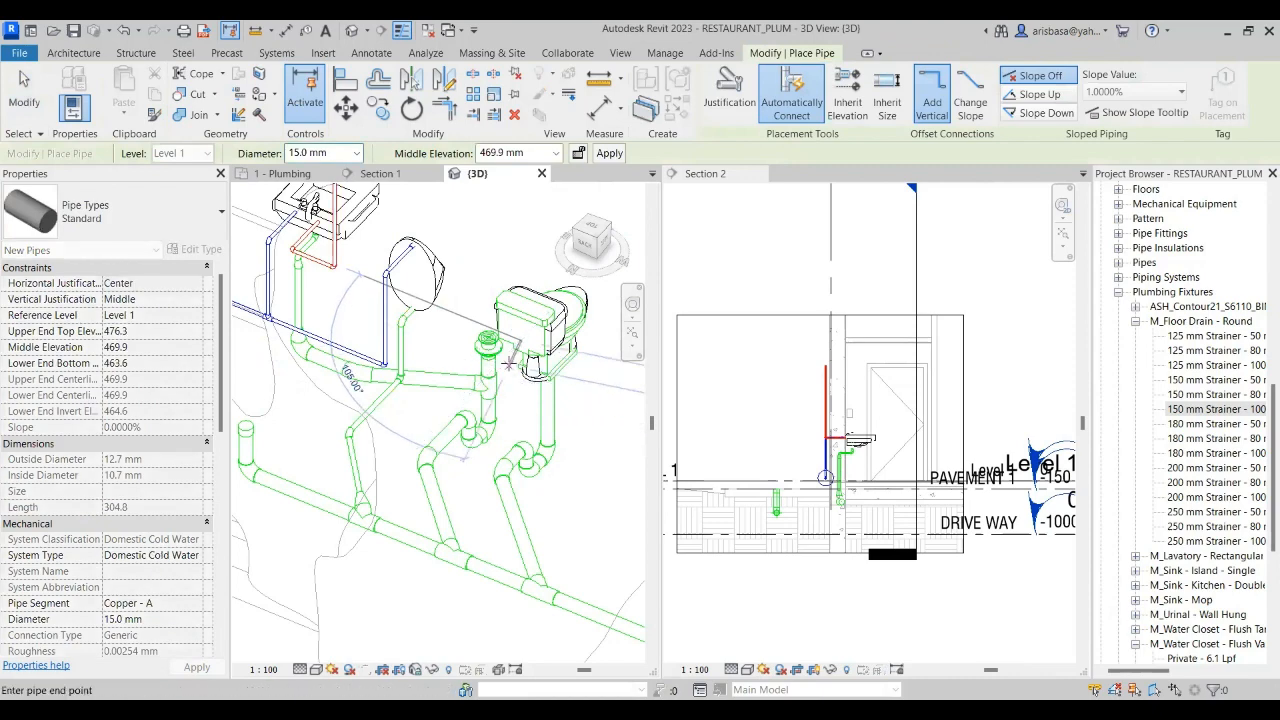
key("Escape")
key("Escape")
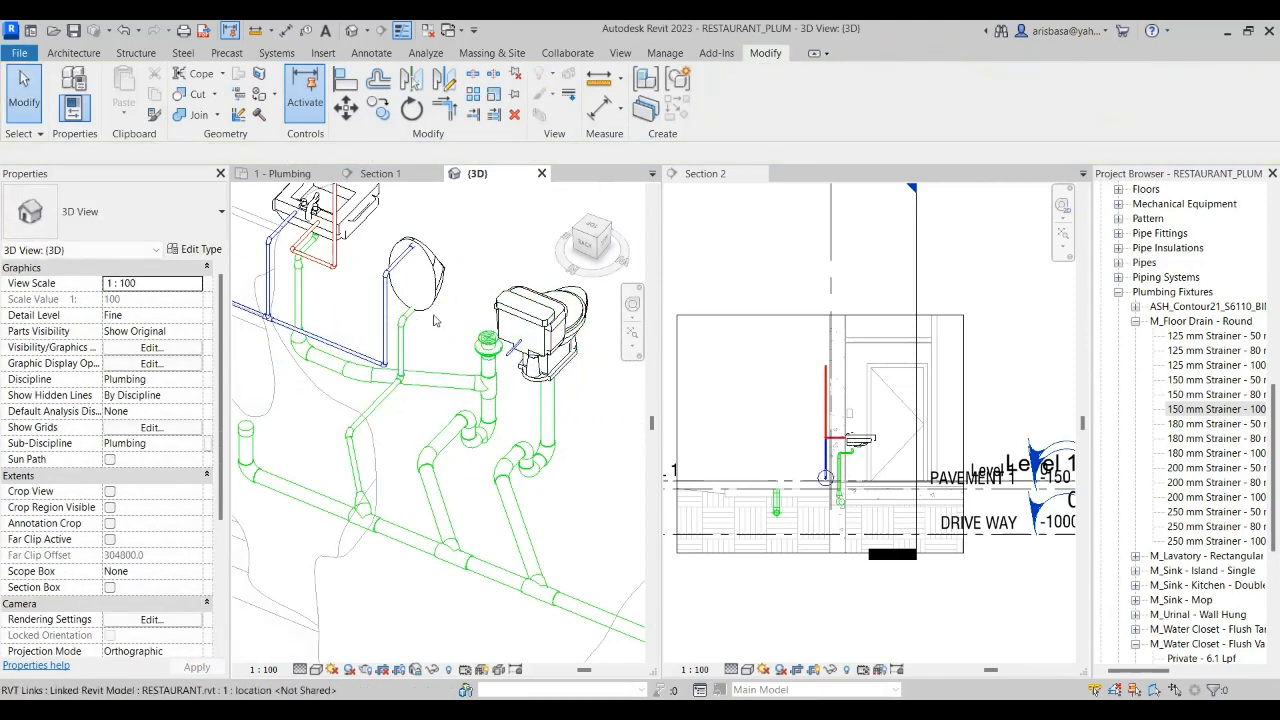
left_click(445, 115)
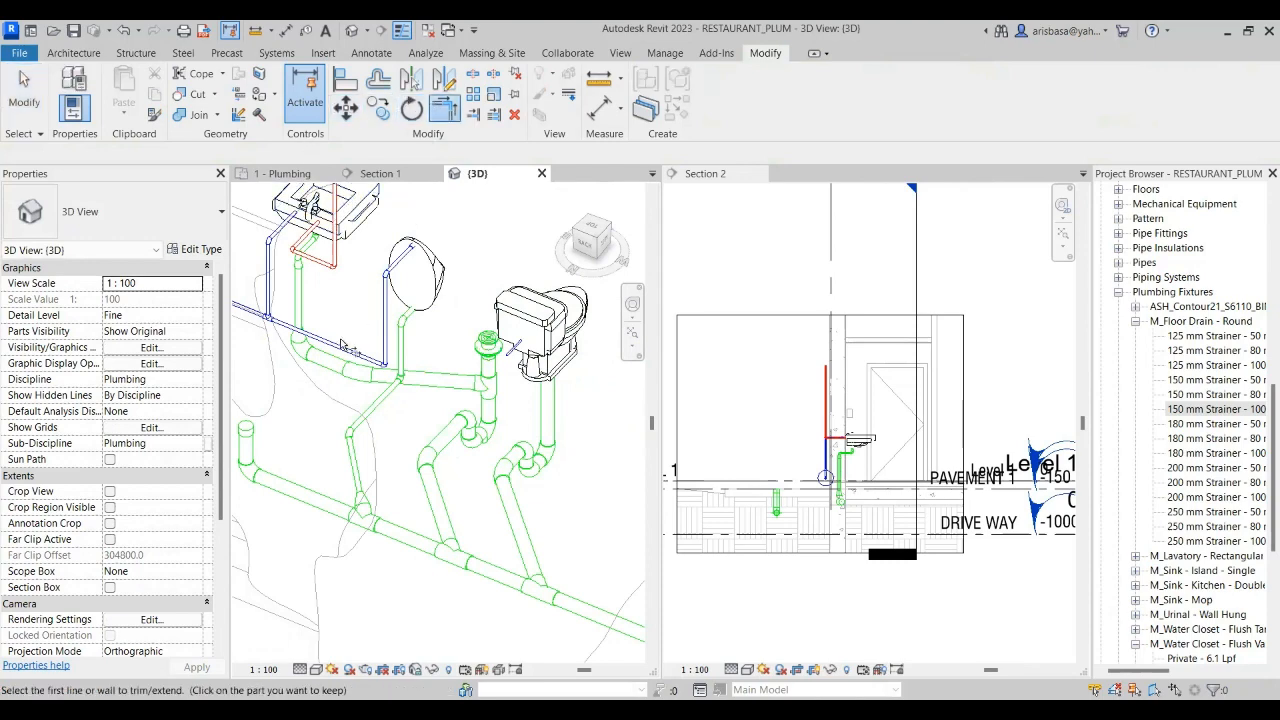
left_click(330, 343)
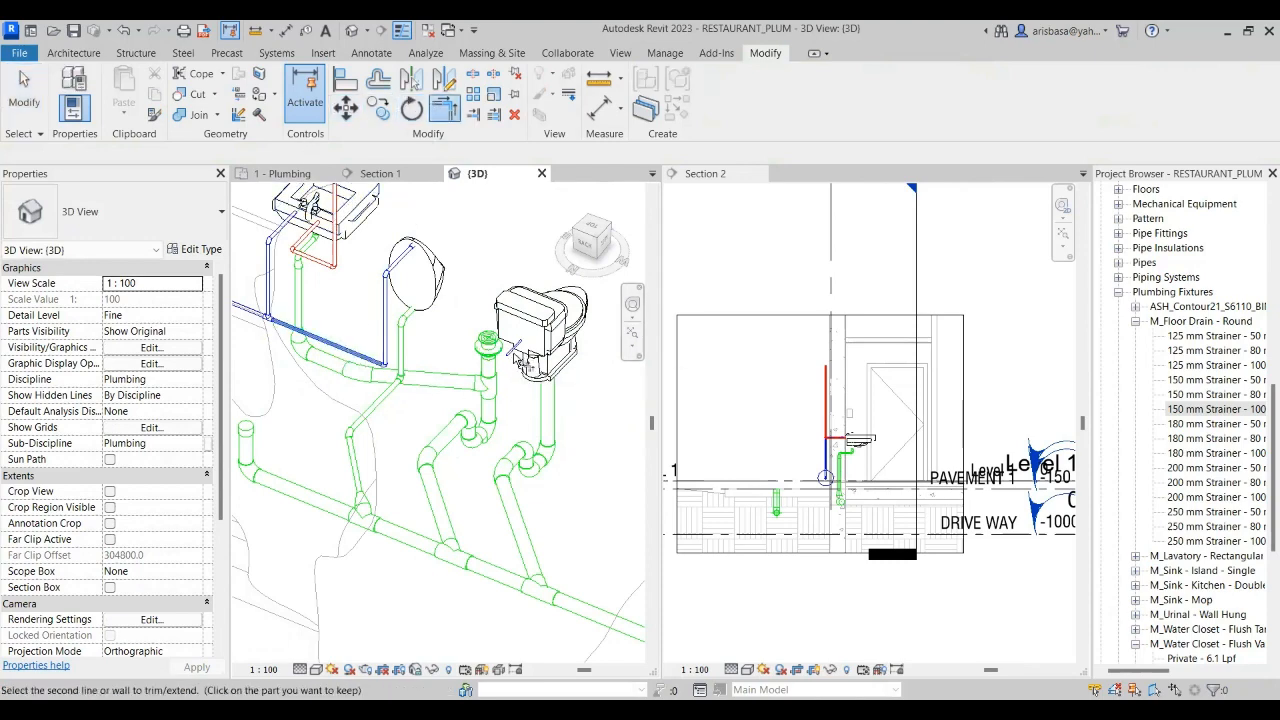
scroll(515, 352, "up", 2)
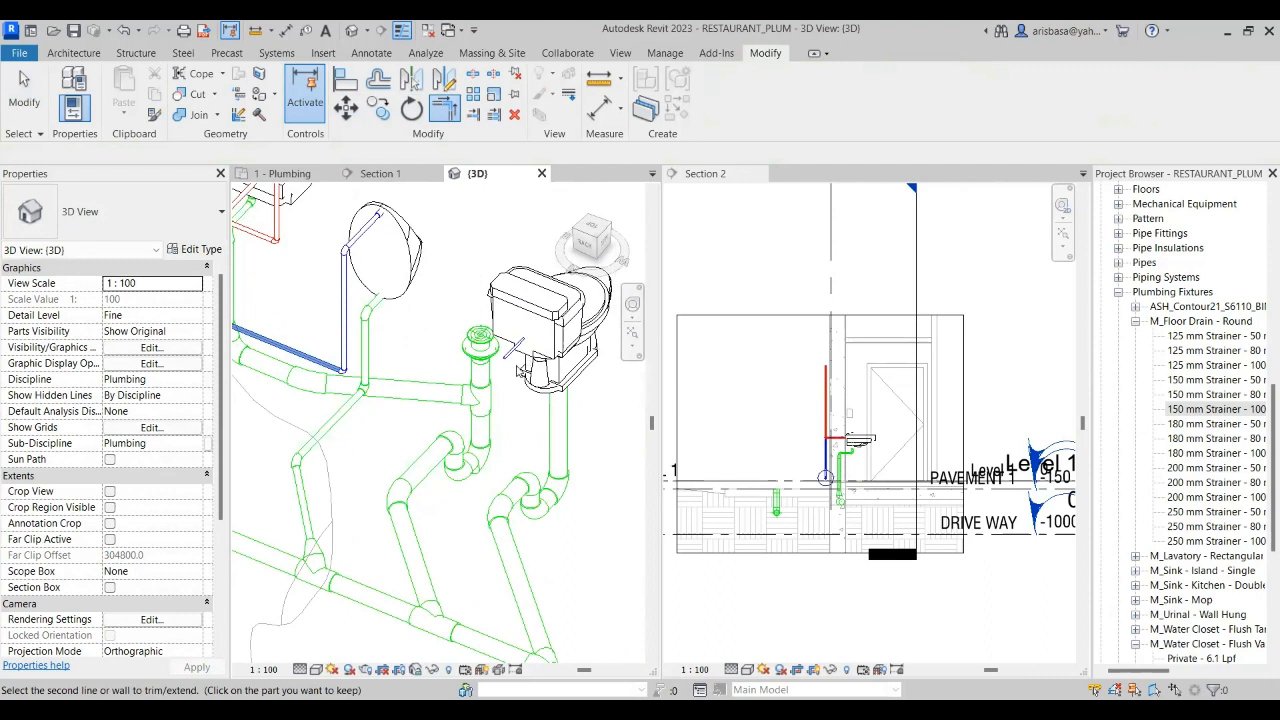
key("Escape")
key("Escape")
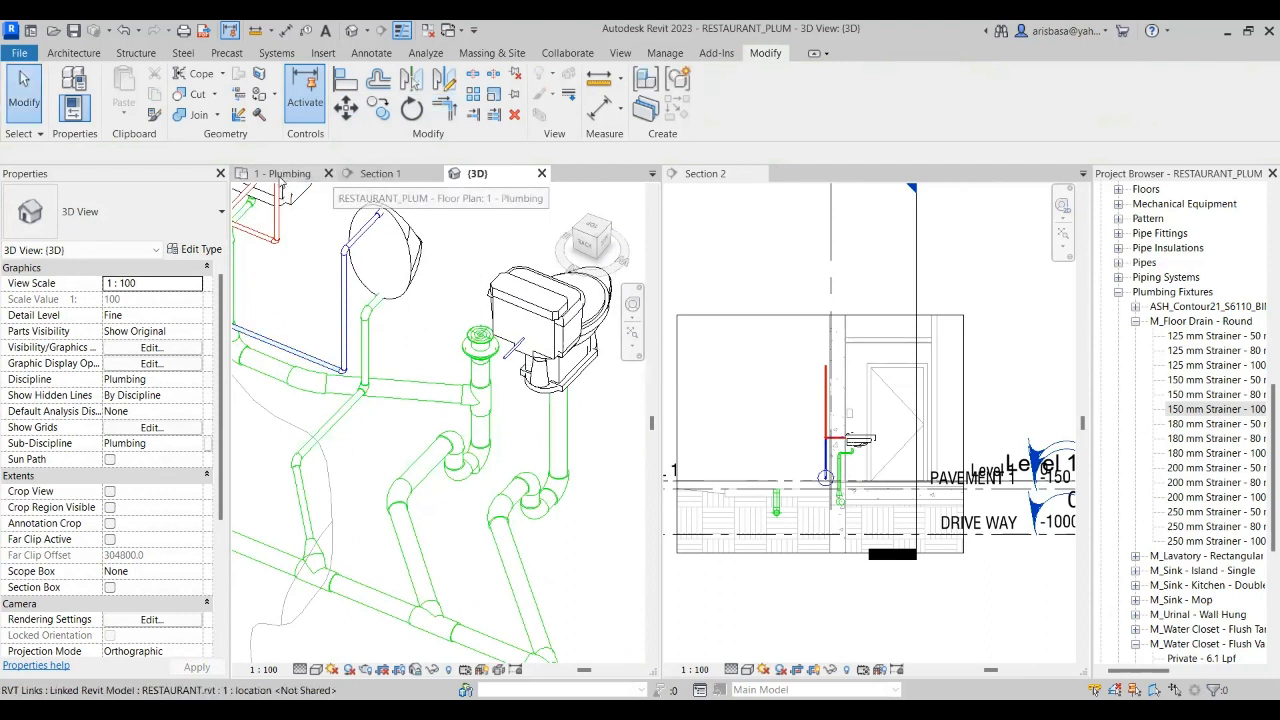
- In the 1 - Plumbing floor plan, extend the urinal's horizontal cold water line to the water closet's supply pipe with Trim/Extend to Corner
left_click(287, 176)
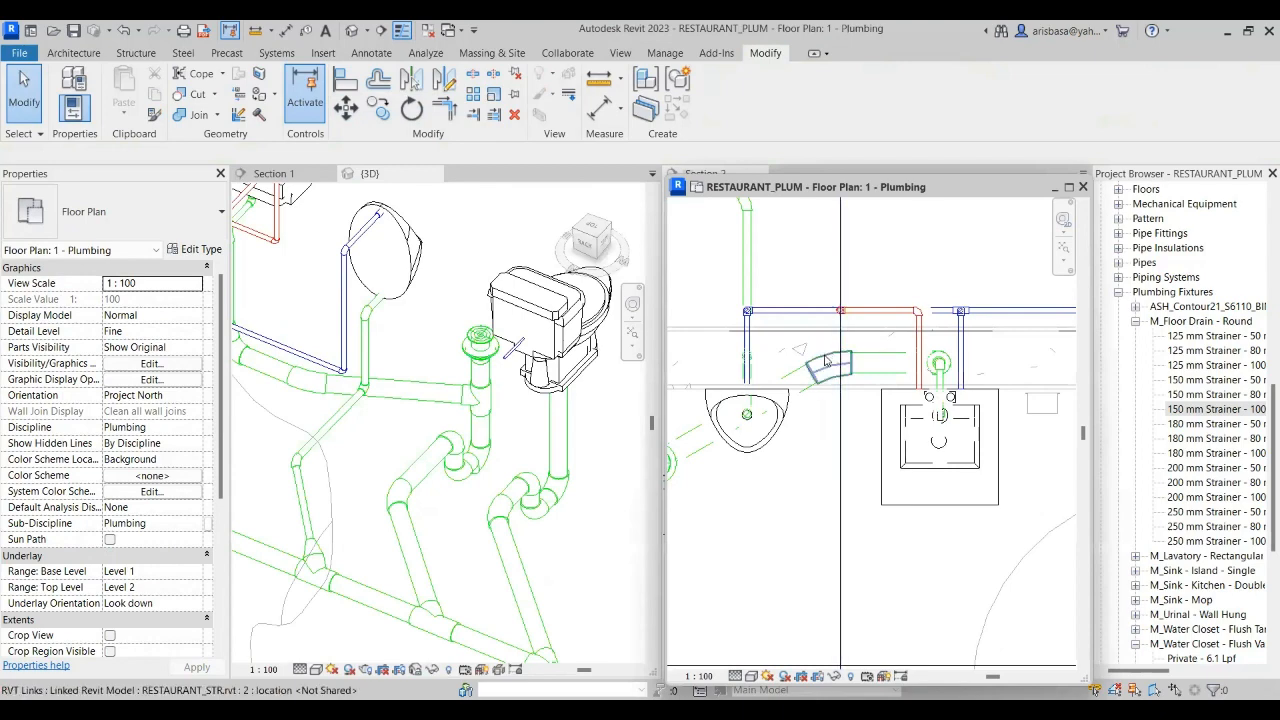
scroll(893, 414, "down", 2)
middle_click_drag(893, 414, 995, 424)
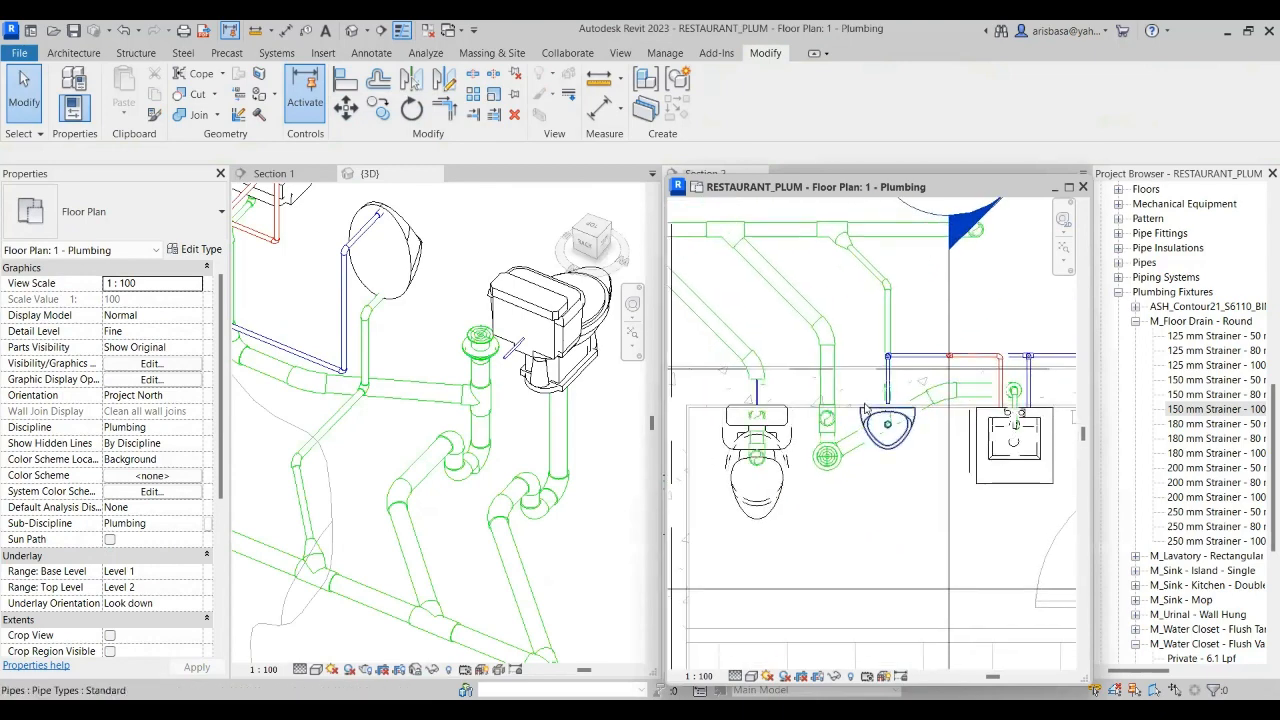
scroll(790, 393, "up", 2)
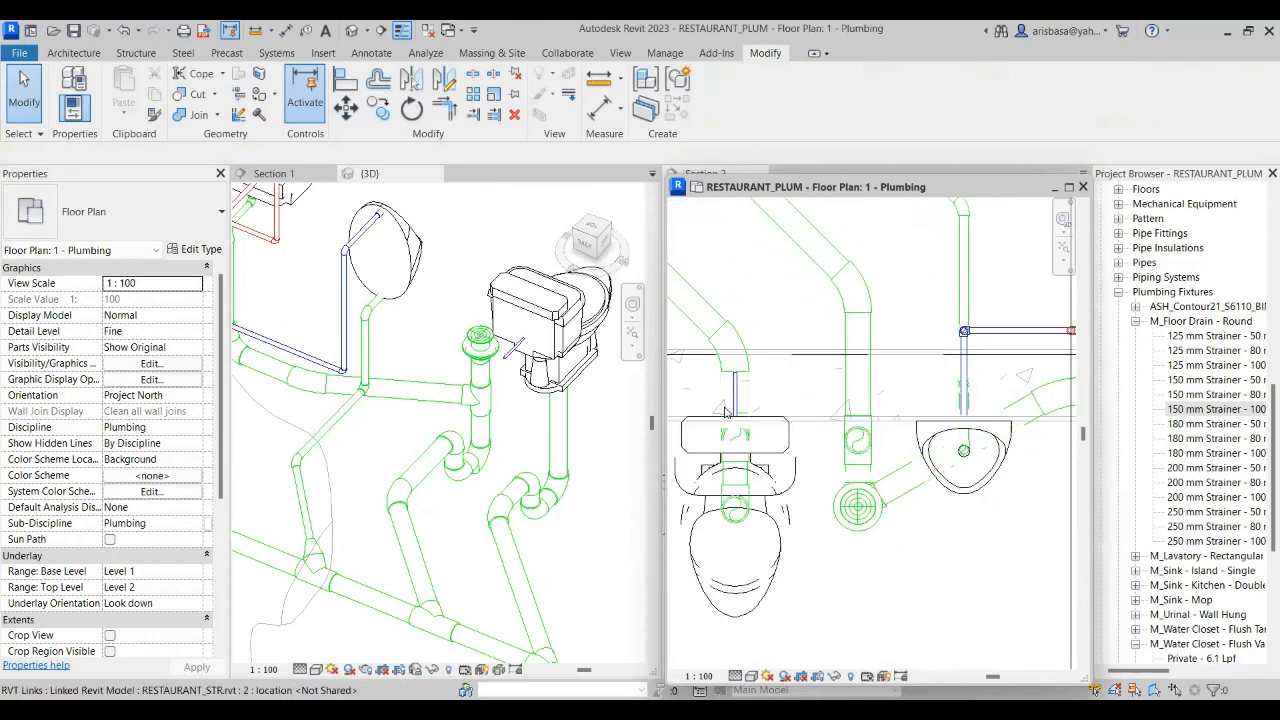
left_click(735, 408)
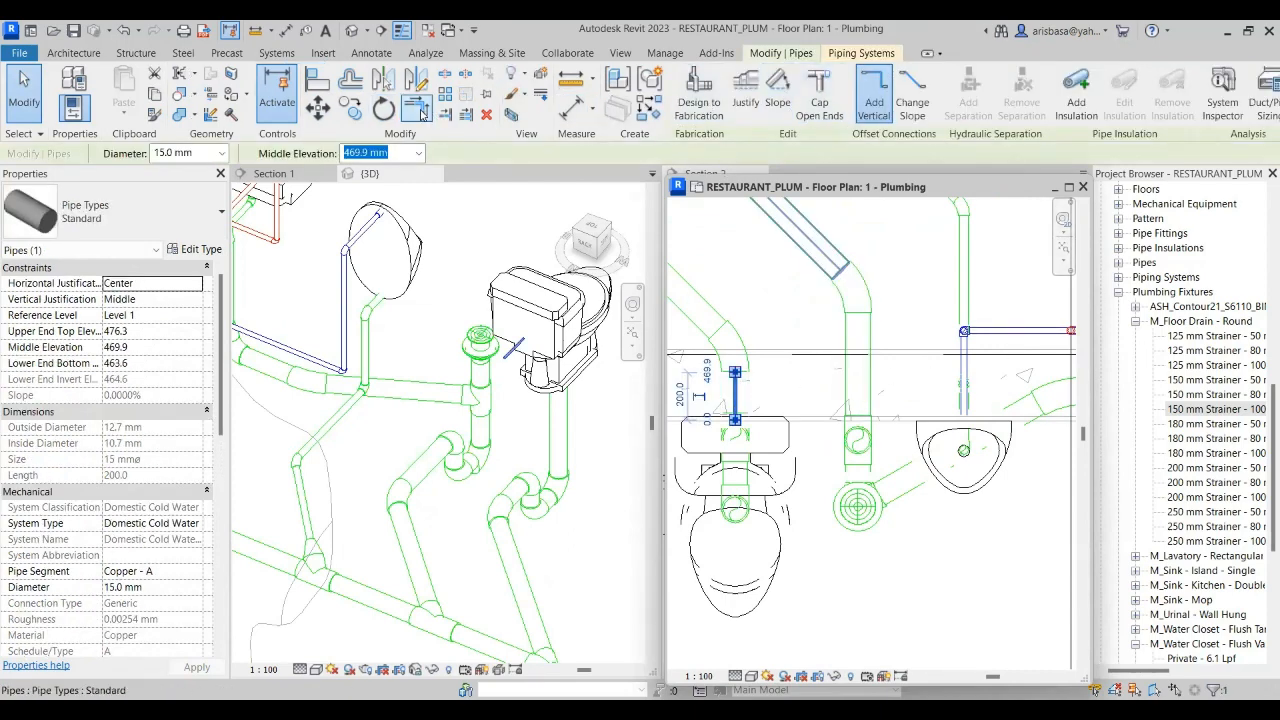
left_click(421, 114)
left_click(966, 332)
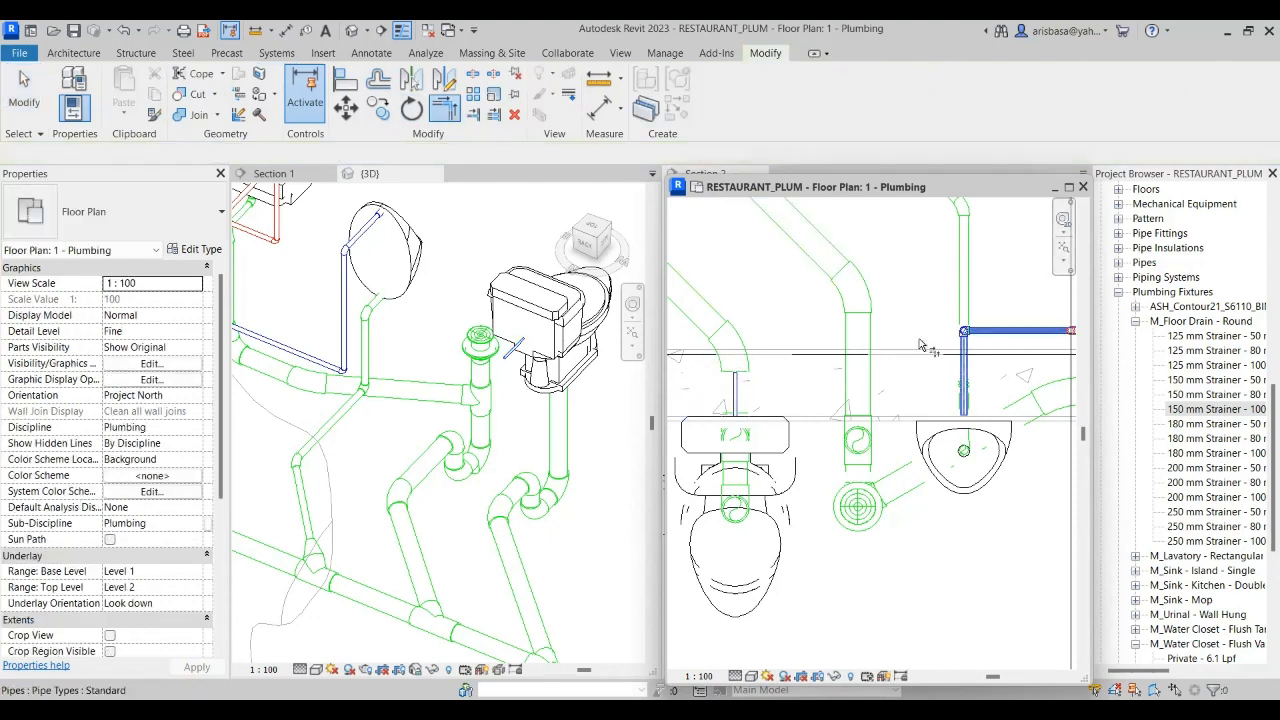
left_click(736, 384)
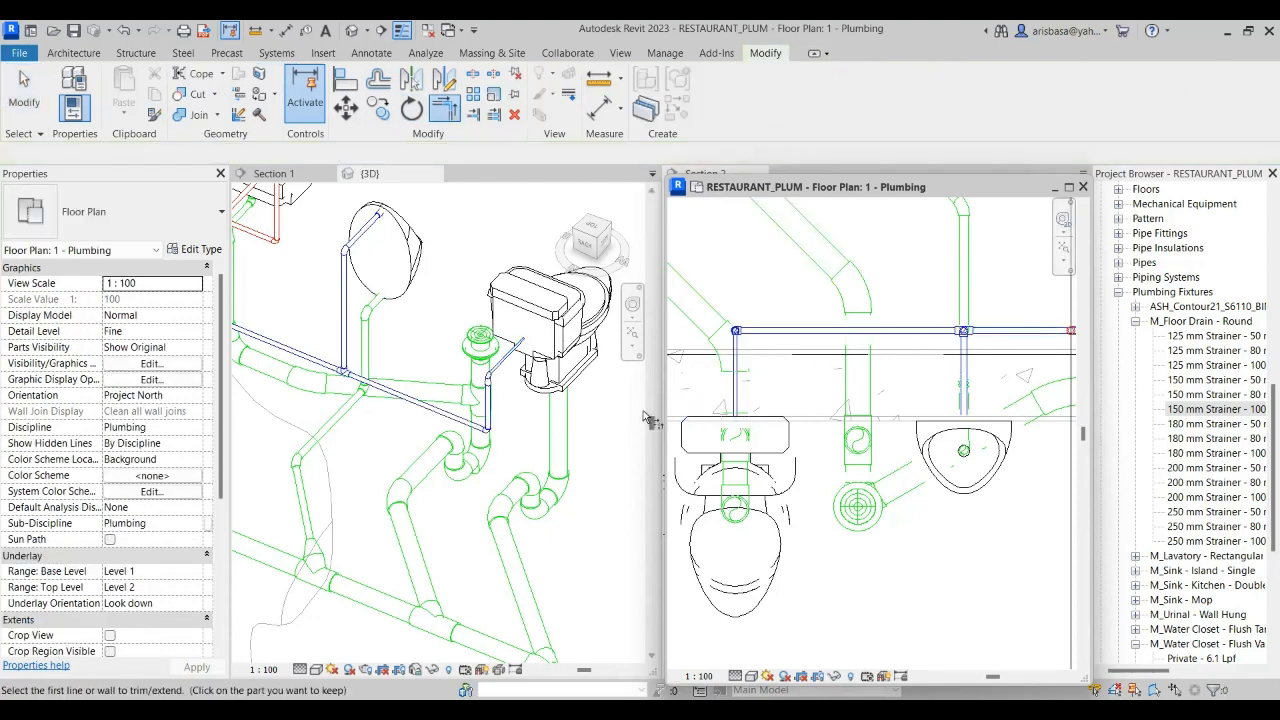
- Examine the water closet's new cold water connection and the adjoining fixture branches in the 3D view
scroll(473, 425, "up", 5)
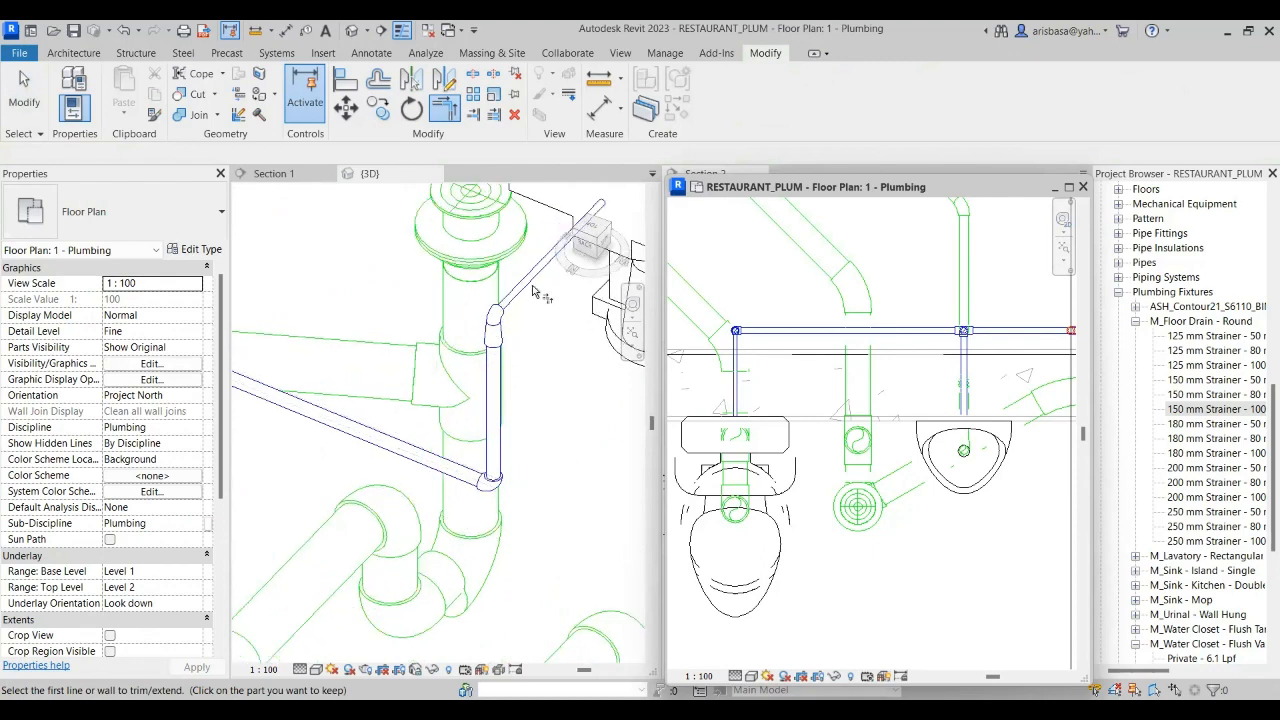
scroll(506, 337, "down", 1)
scroll(506, 340, "down", 4)
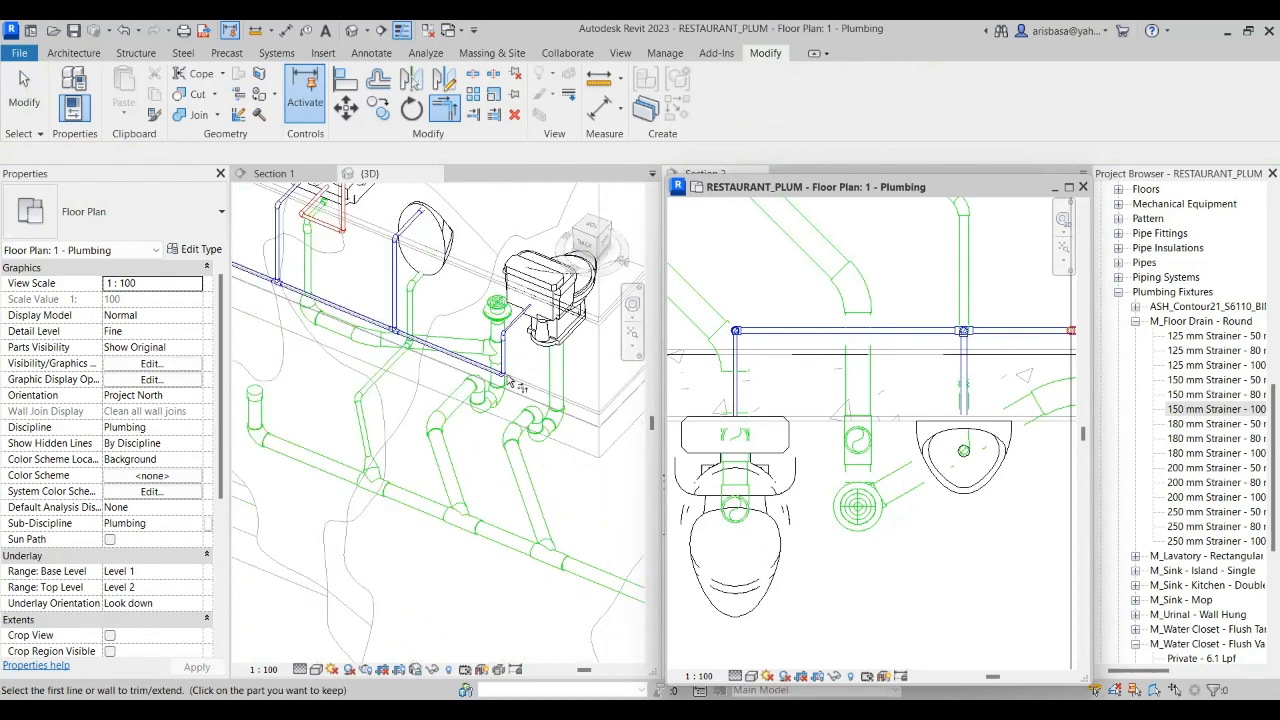
left_click(504, 372)
scroll(489, 361, "up", 3)
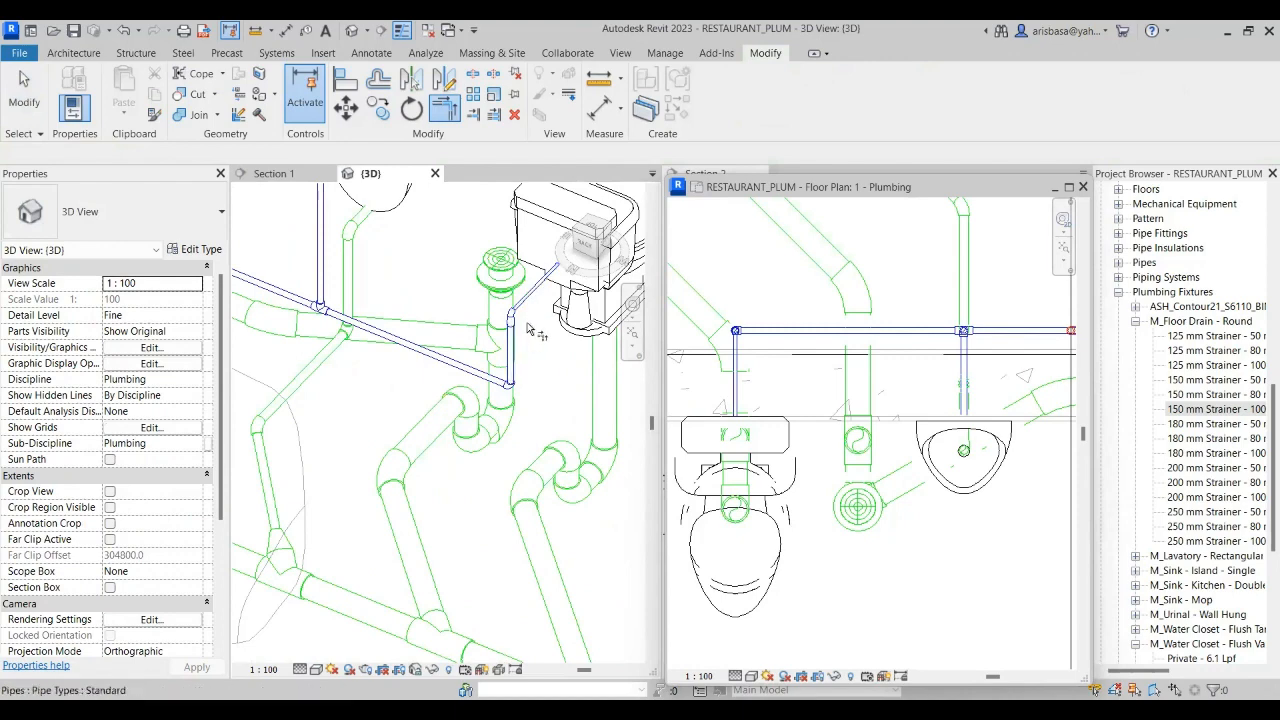
middle_click_drag(529, 338, 464, 403)
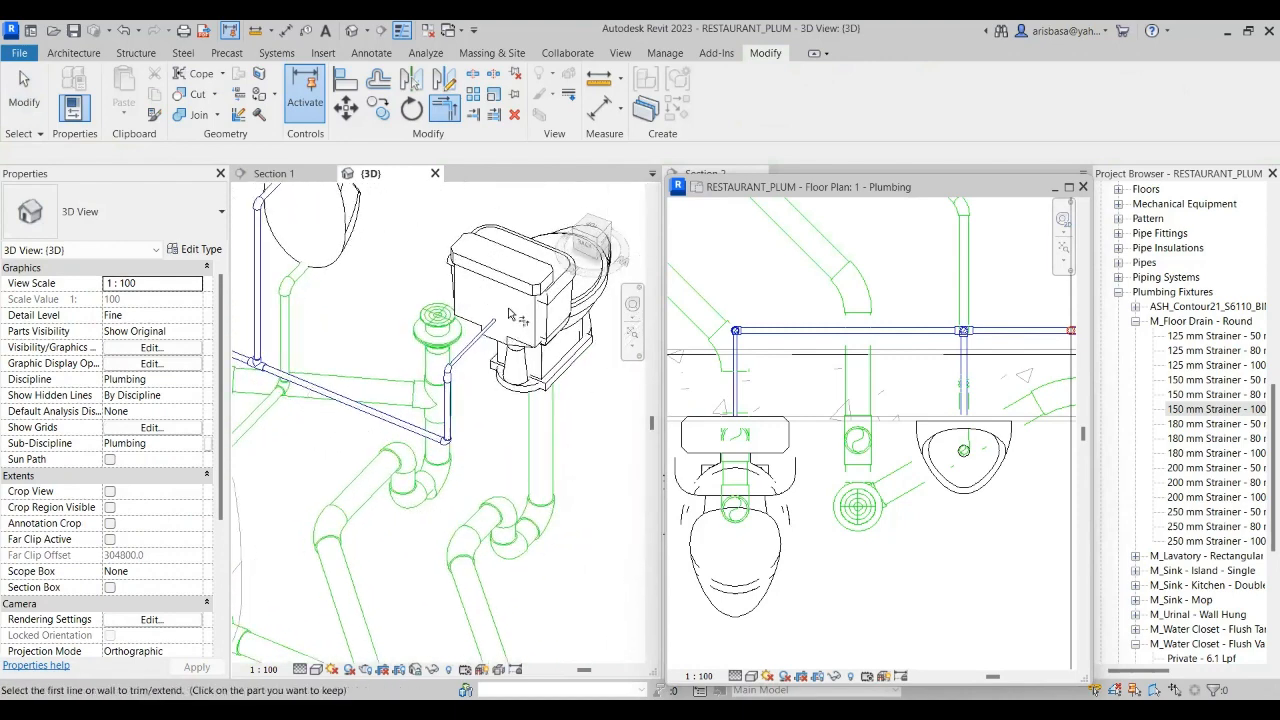
scroll(524, 297, "down", 4)
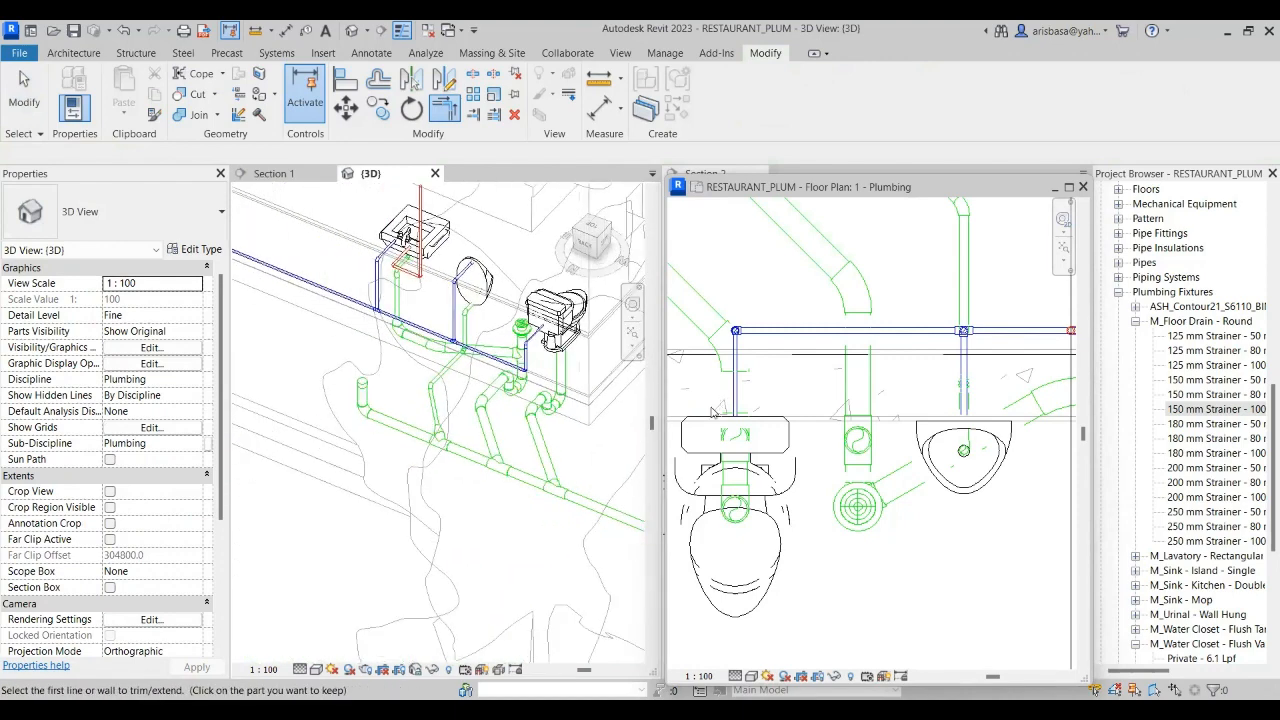
left_click(531, 406)
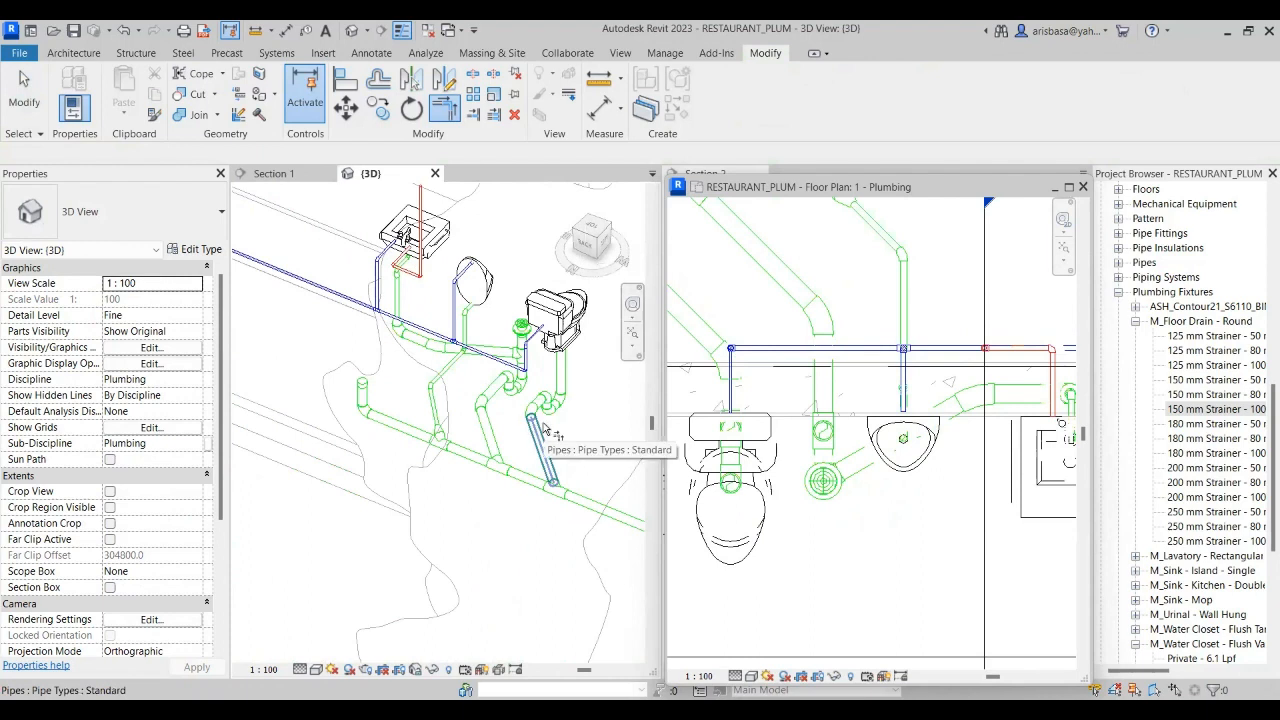
scroll(519, 421, "down", 1)
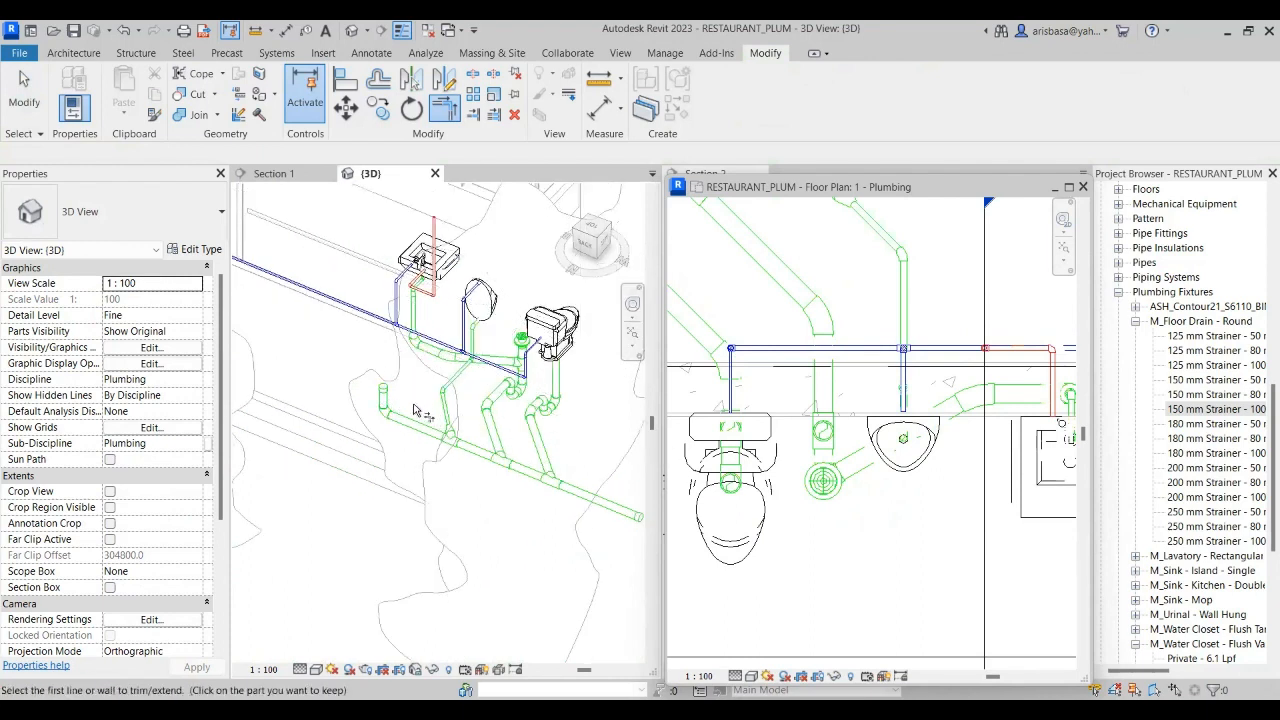
middle_click_drag(420, 412, 457, 483)
key("Escape")
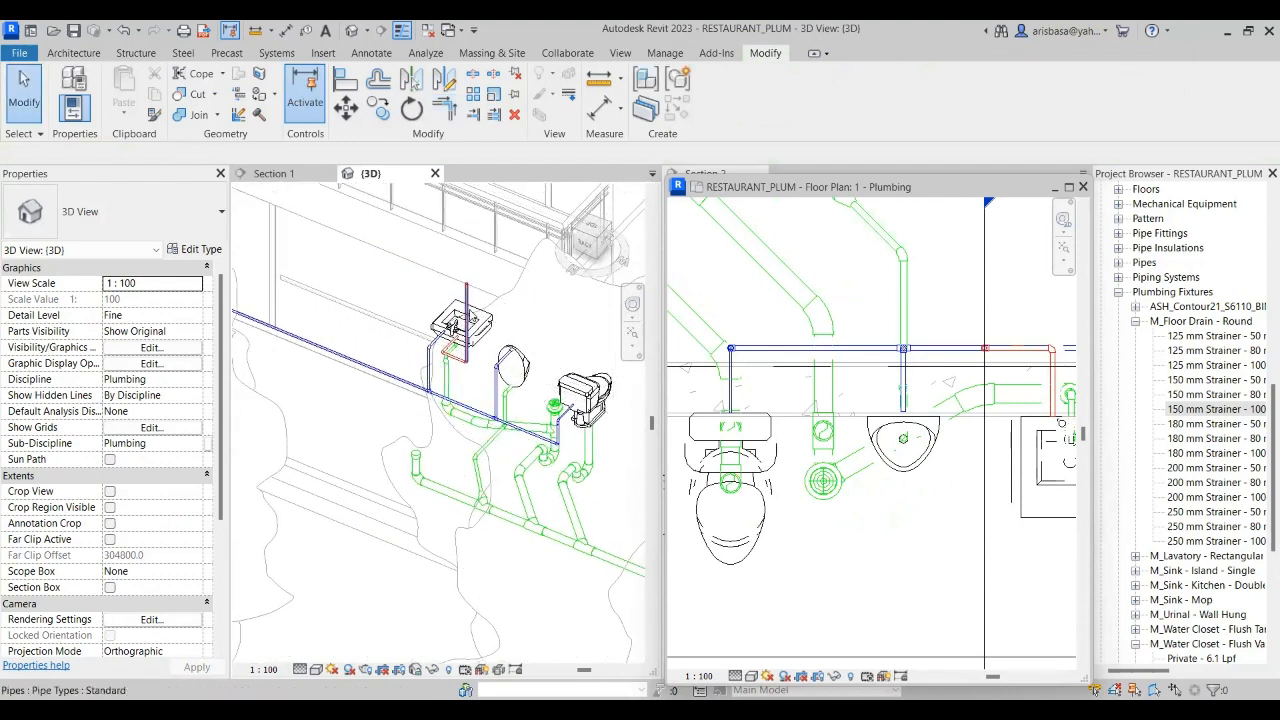
- Examine the full cold water line along the building and its branches to the restroom fixtures in 3D
scroll(465, 299, "down", 1)
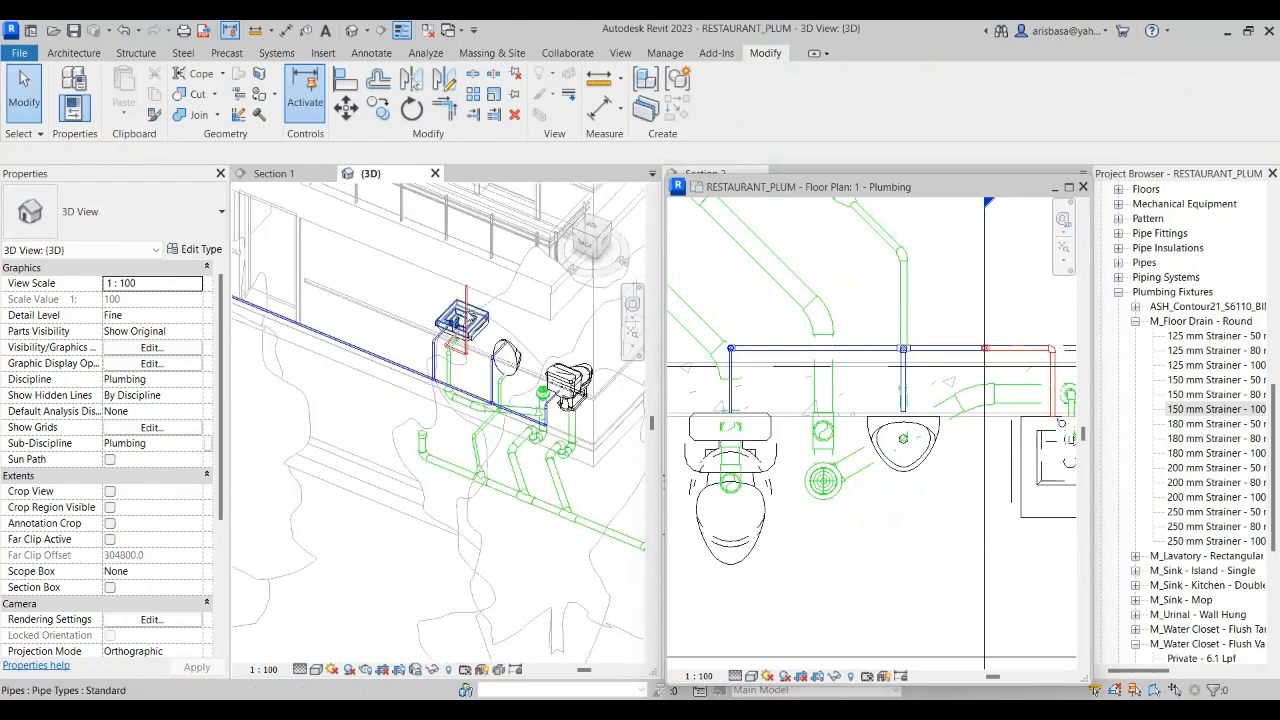
scroll(463, 312, "down", 3)
middle_click_drag(463, 312, 617, 397)
scroll(508, 407, "down", 2)
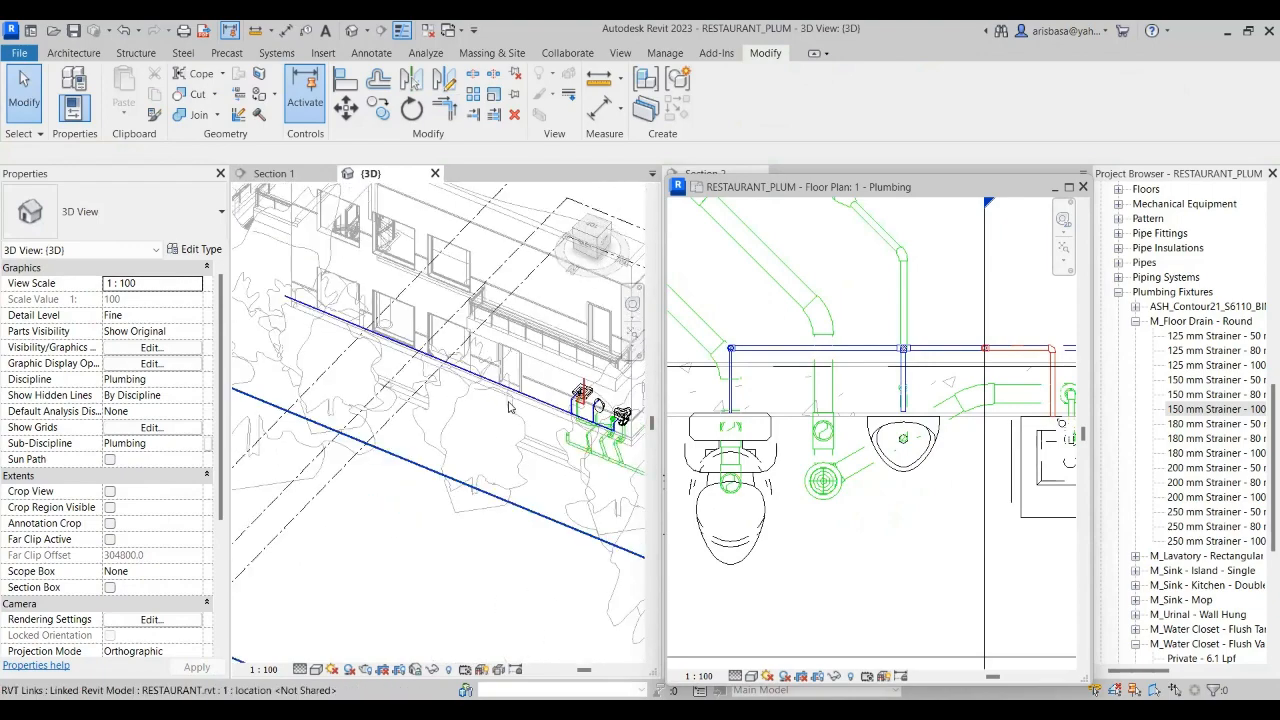
middle_click_drag(516, 412, 394, 374)
scroll(479, 383, "up", 3)
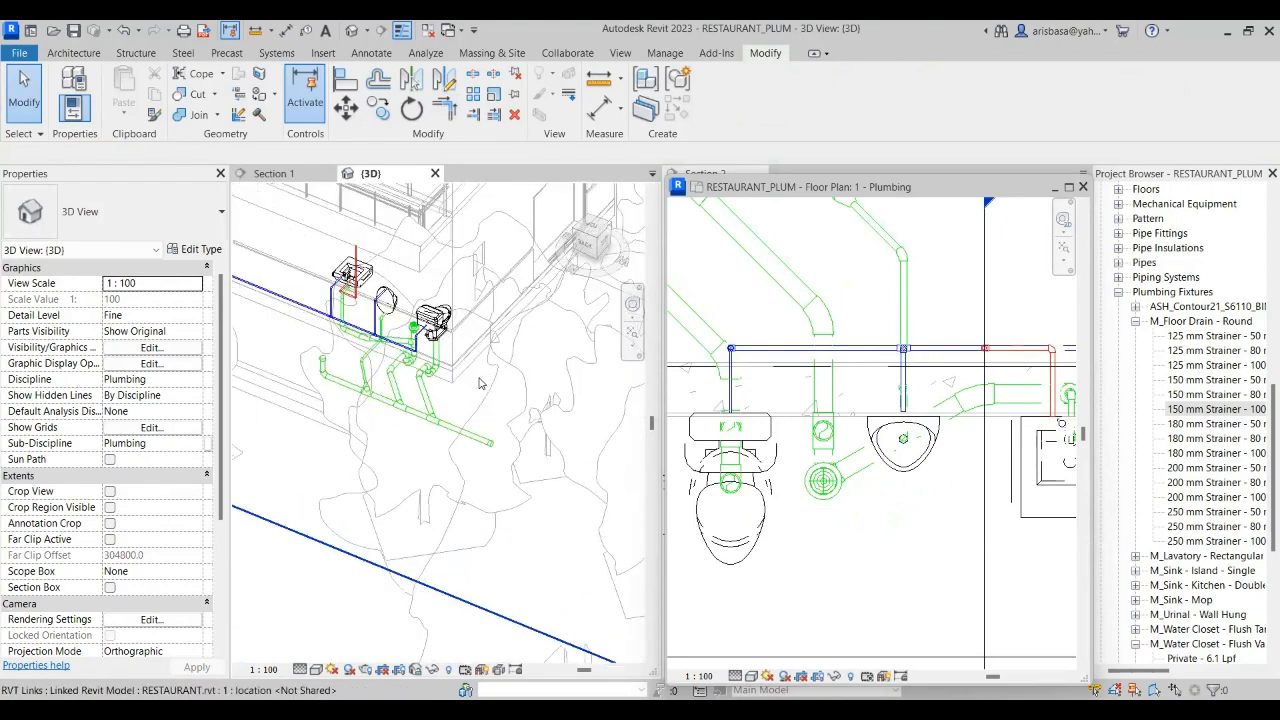
scroll(365, 331, "up", 4)
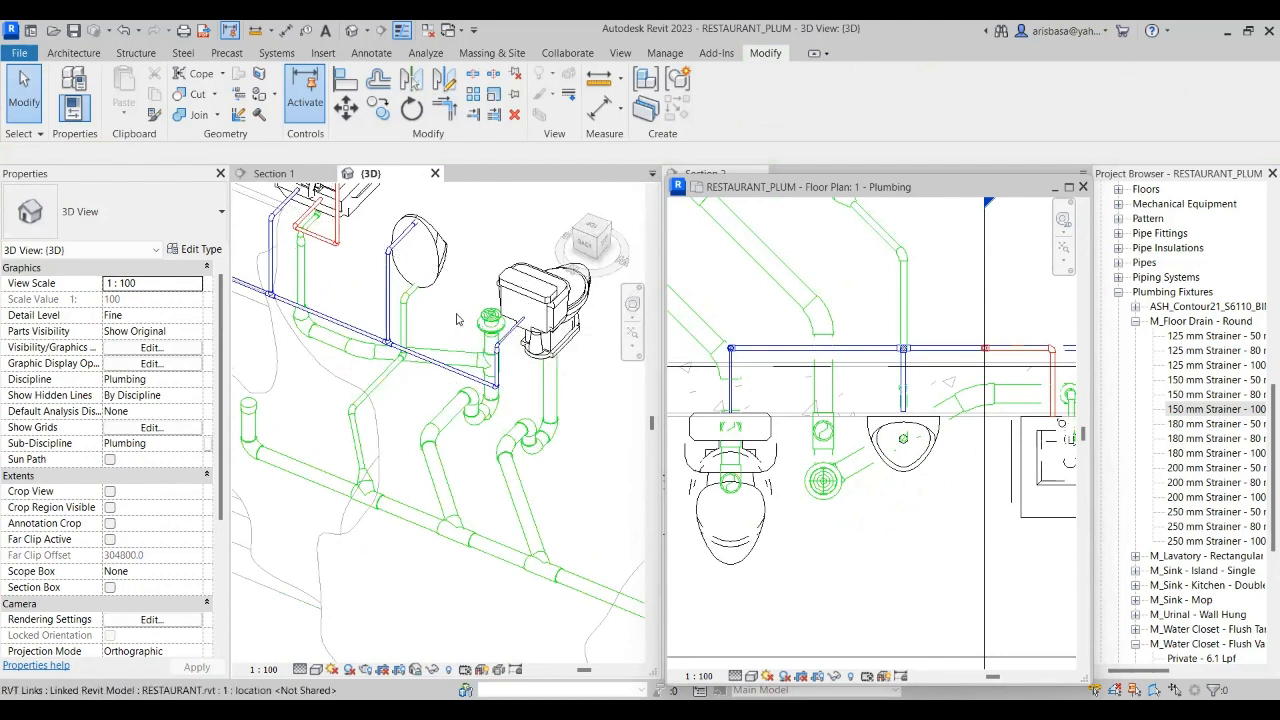
scroll(458, 345, "down", 3)
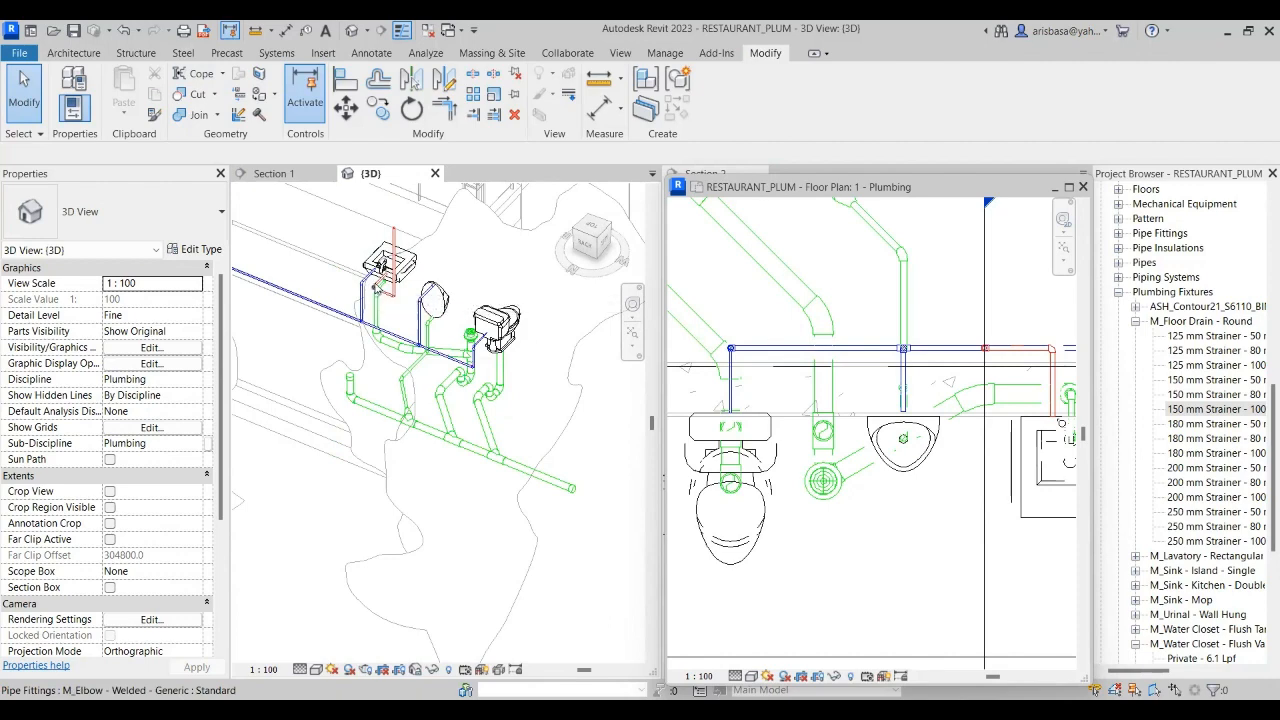
scroll(455, 320, "up", 3)
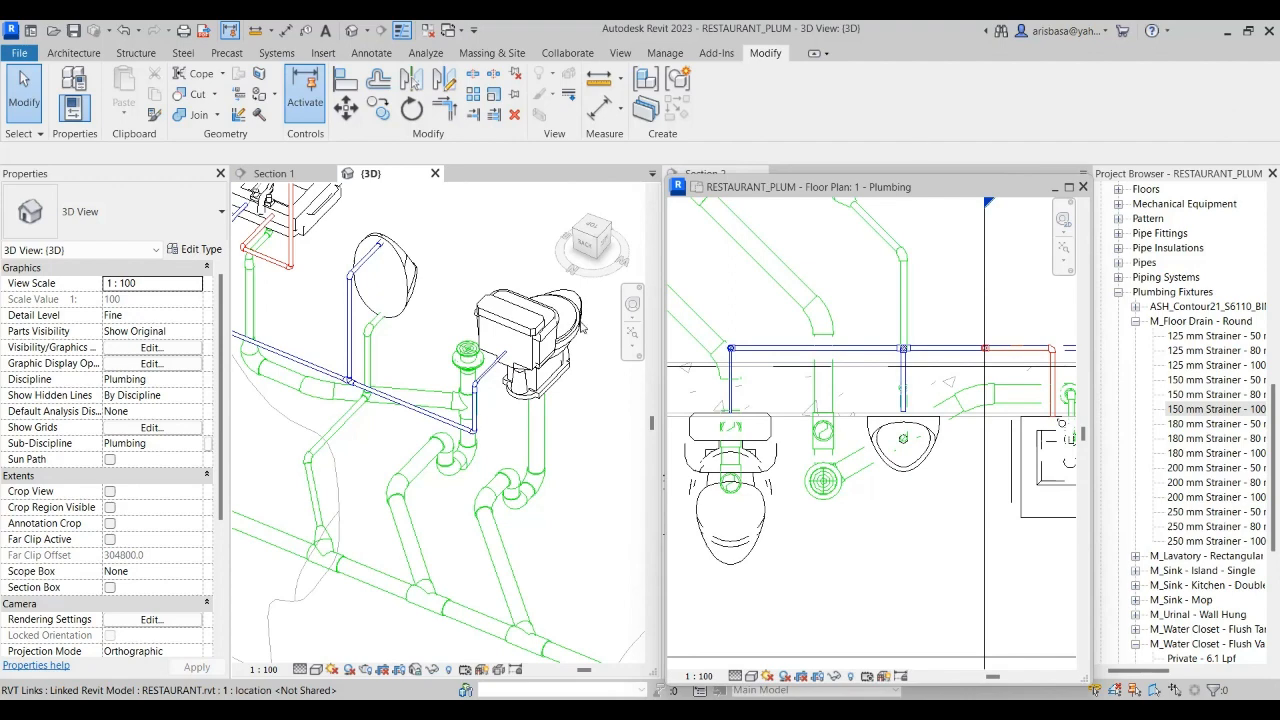
left_click(446, 355)
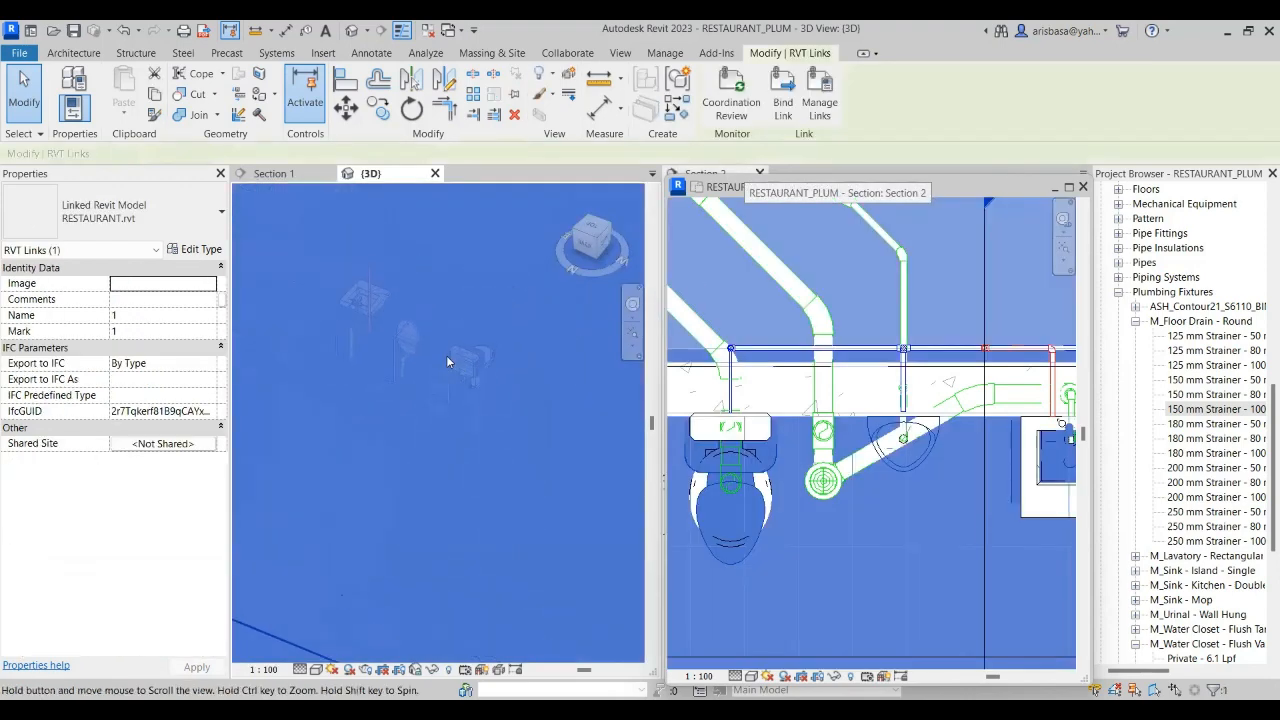
key("Escape")
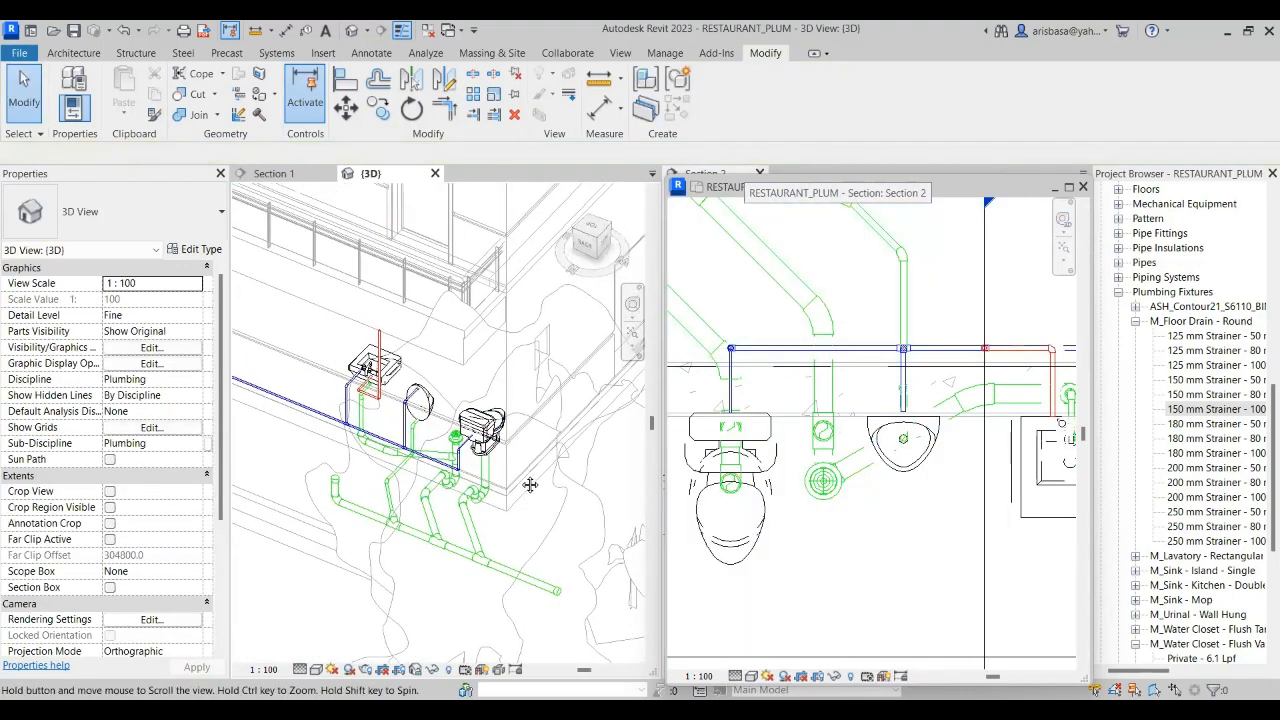
middle_click_drag(454, 410, 457, 434)
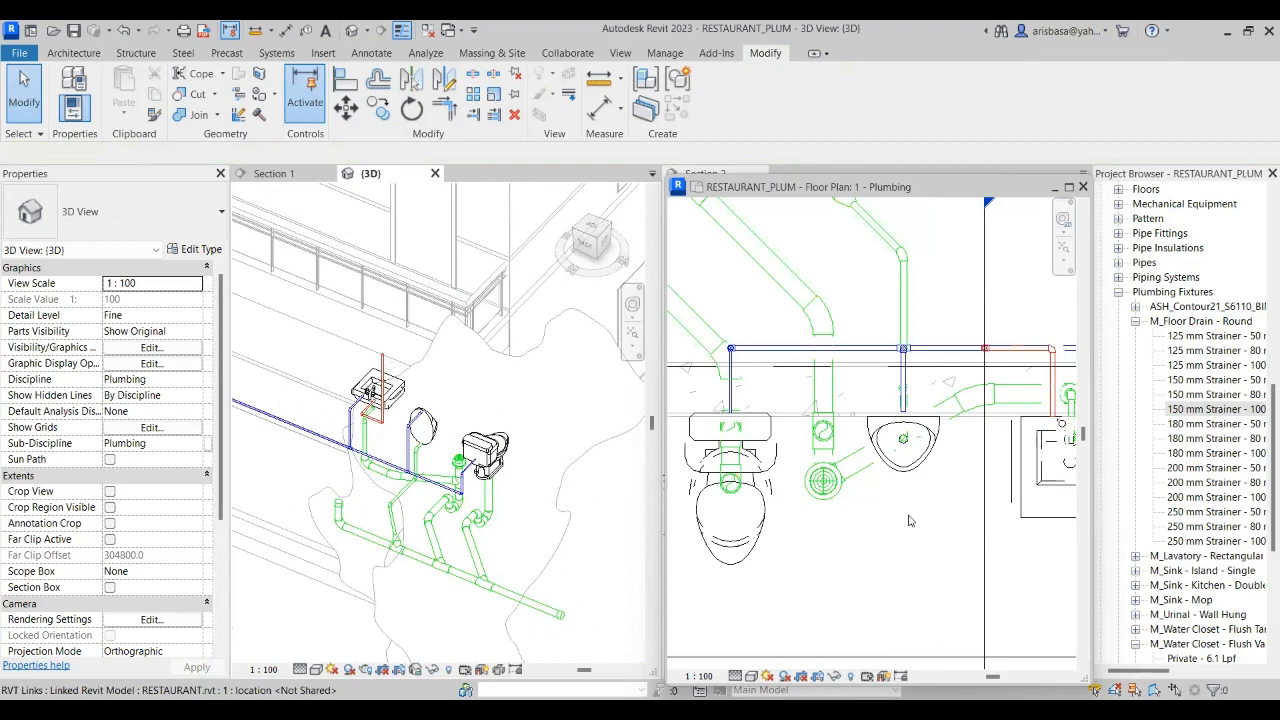
- Narrow the floor plan window and list the loaded Mechanical Equipment families in place of the Plumbing Fixtures ones
scroll(909, 520, "down", 3)
middle_click_drag(891, 543, 826, 417)
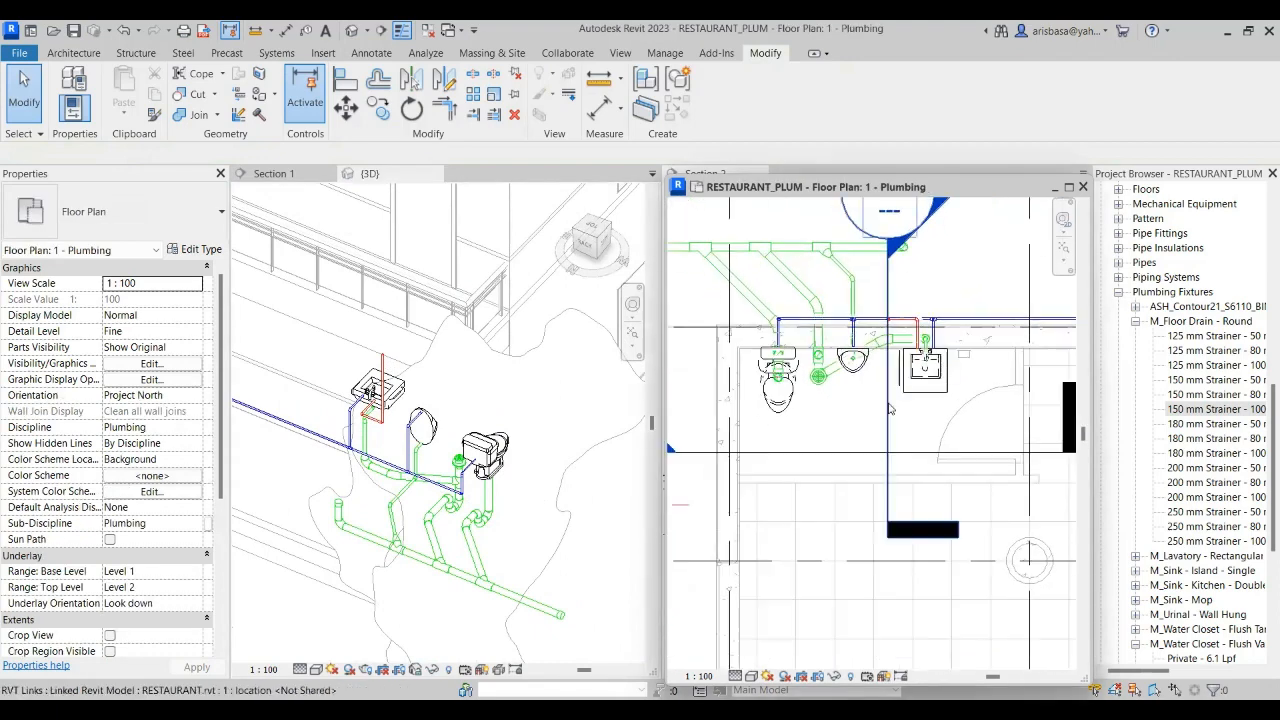
left_click(1118, 297)
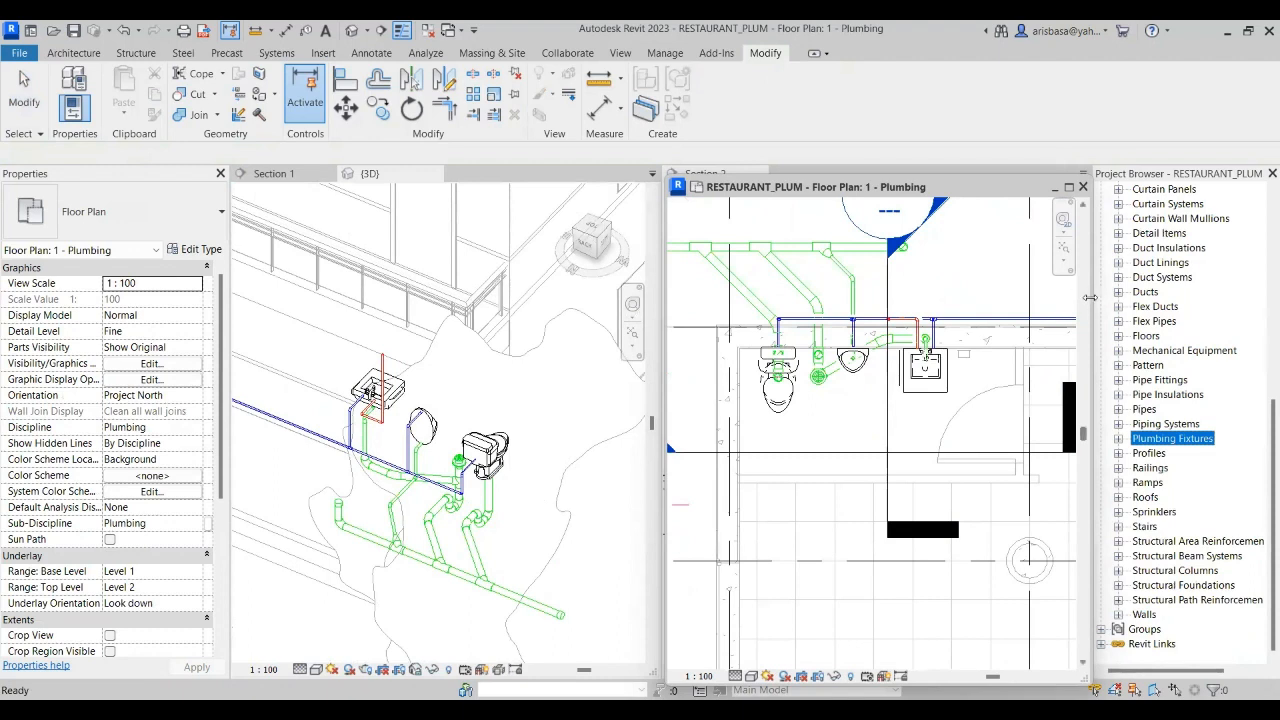
left_click_drag(1026, 298, 1023, 298)
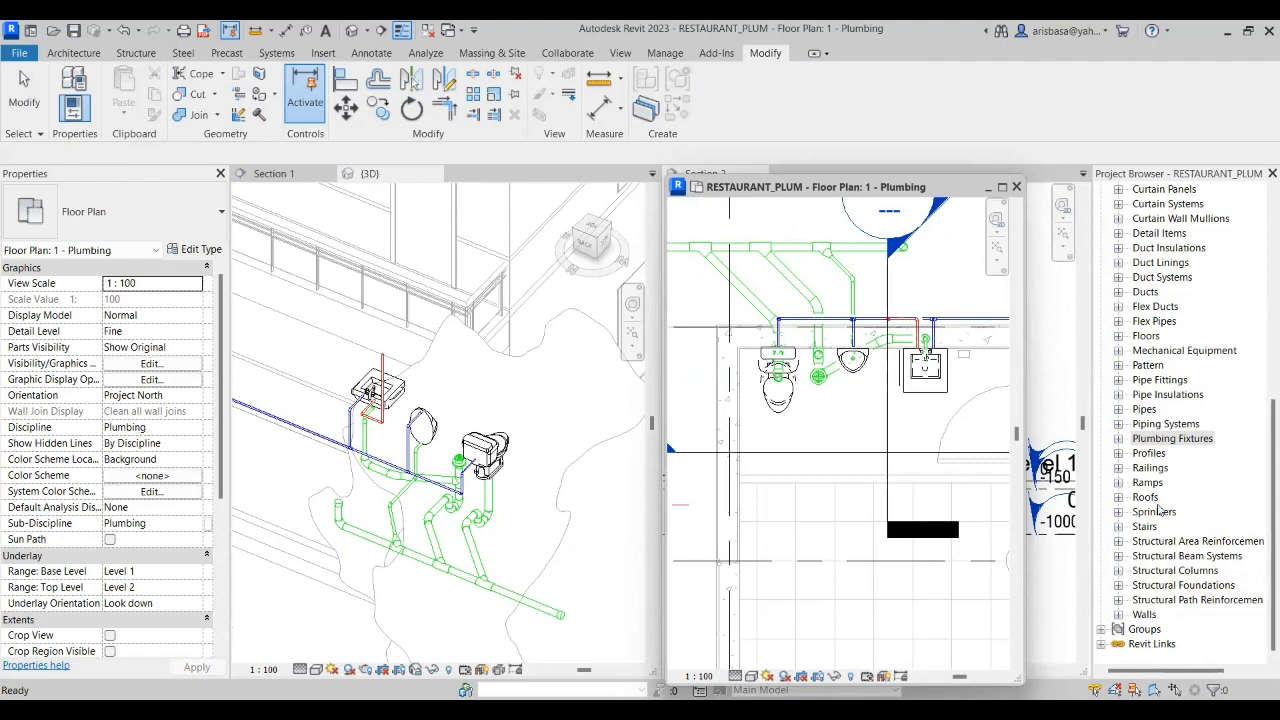
left_click(1118, 351)
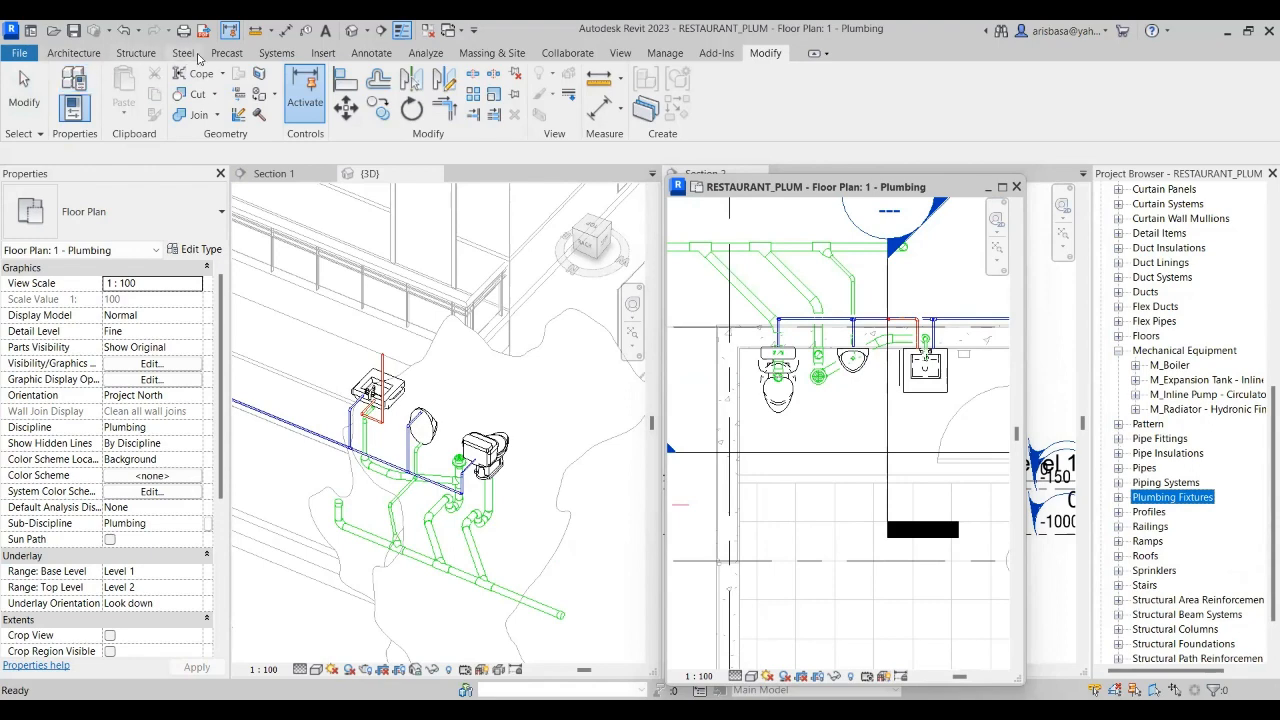
- Start placing a component and open the family loading dialog at the root of the US library
left_click(68, 56)
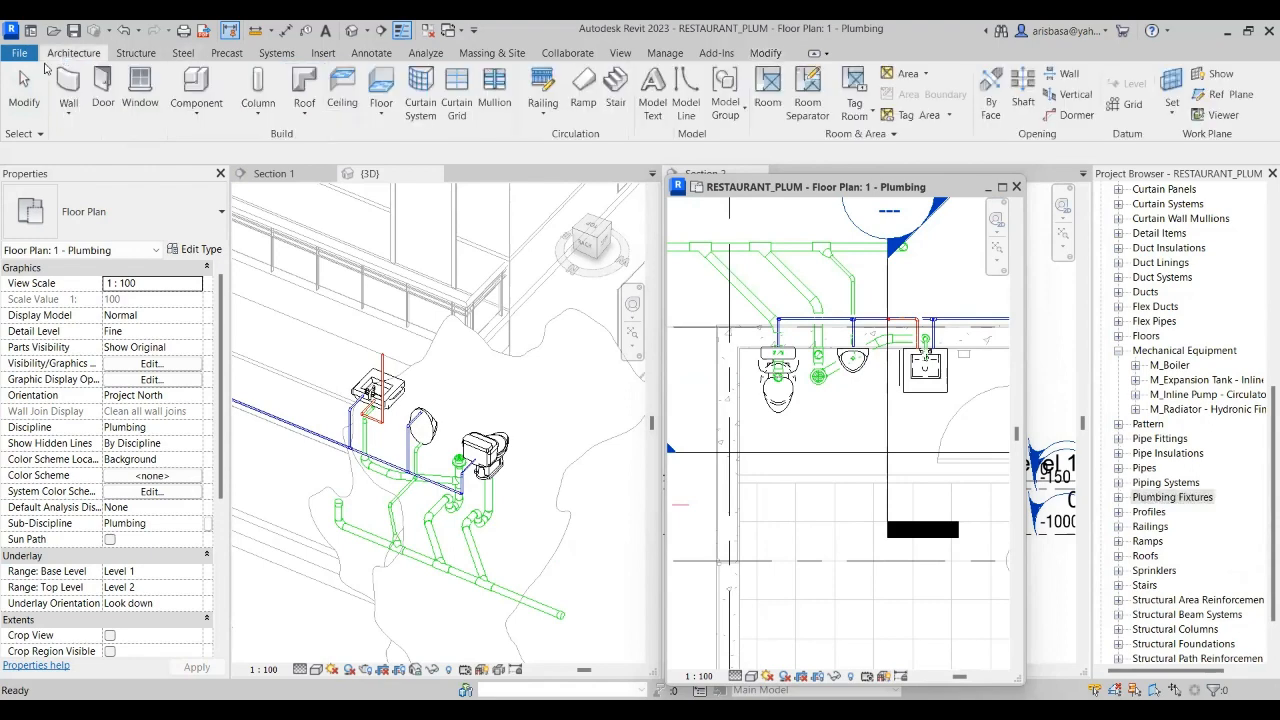
left_click(200, 82)
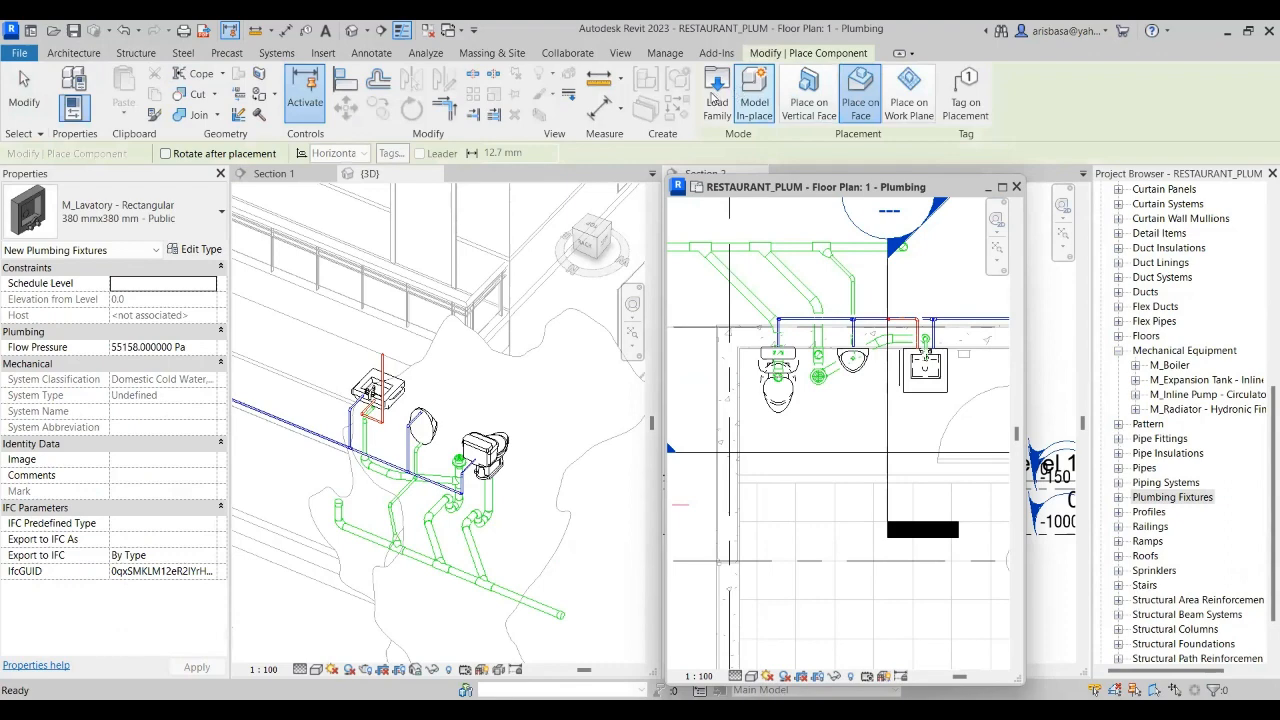
left_click(822, 111)
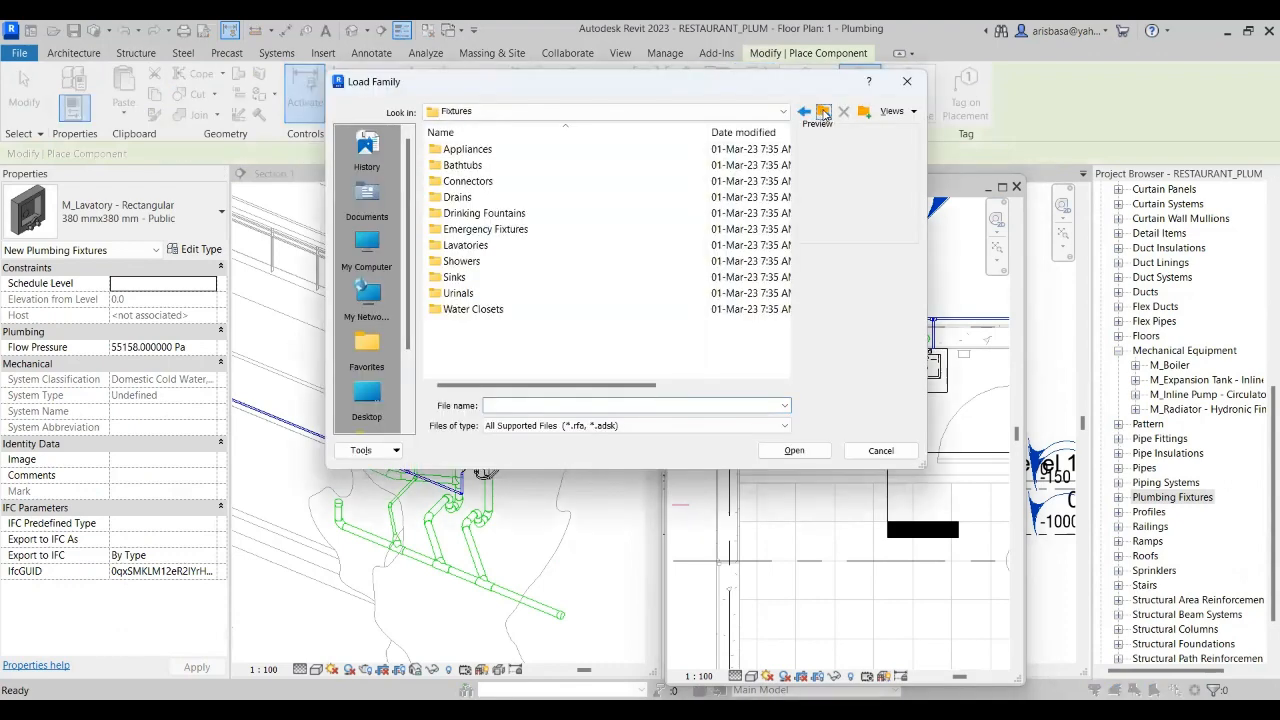
left_click(822, 111)
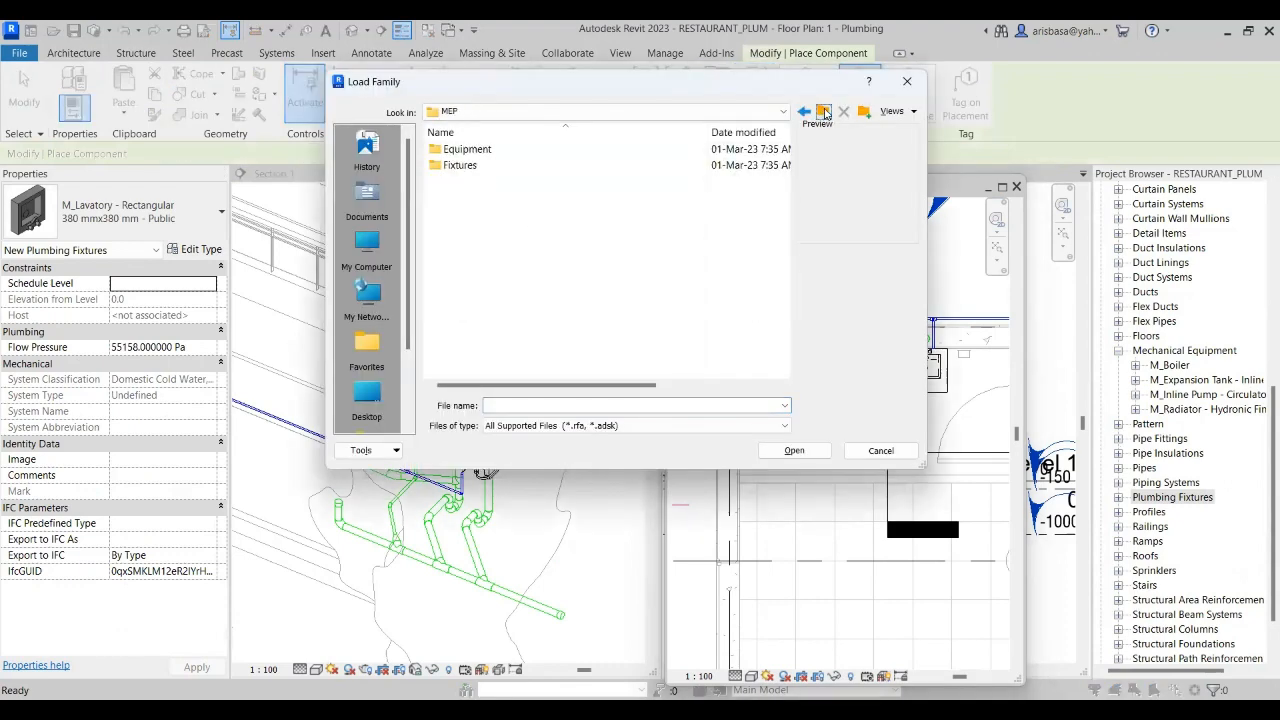
left_click(822, 111)
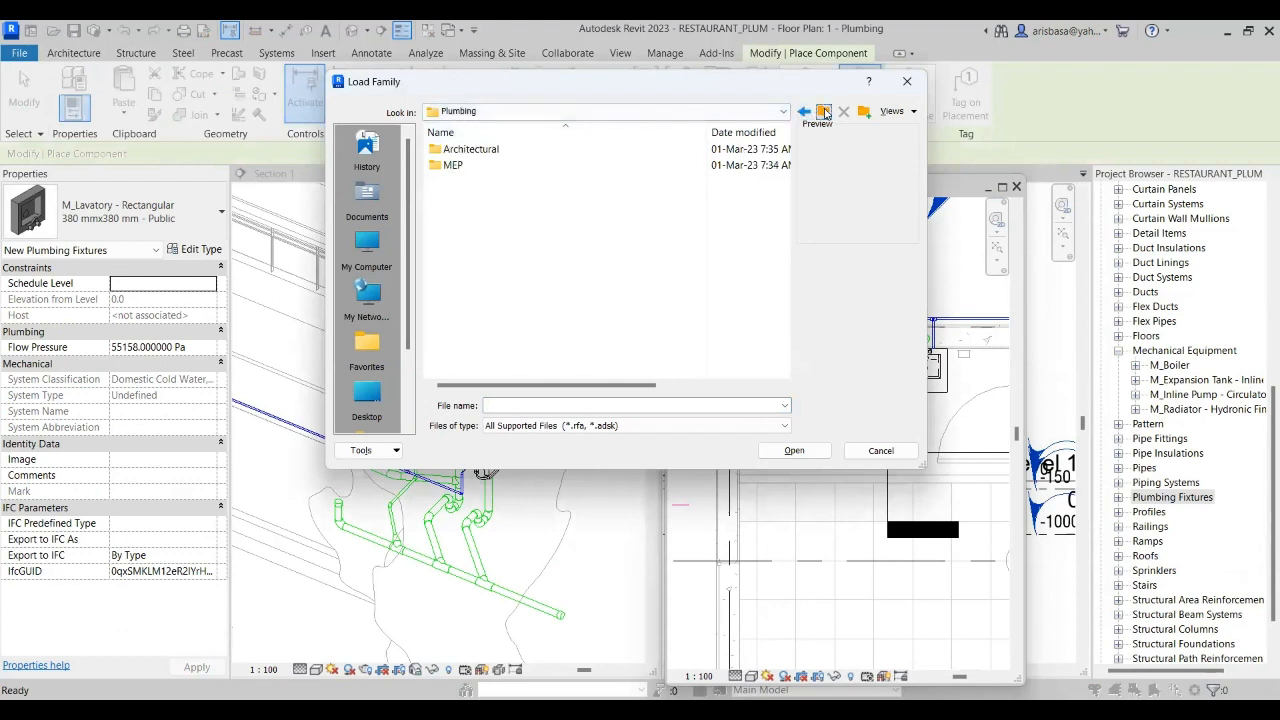
left_click(823, 111)
- Search for heating equipment in the Mechanical MEP Water-Side Components folder of the US library
scroll(485, 330, "down", 3)
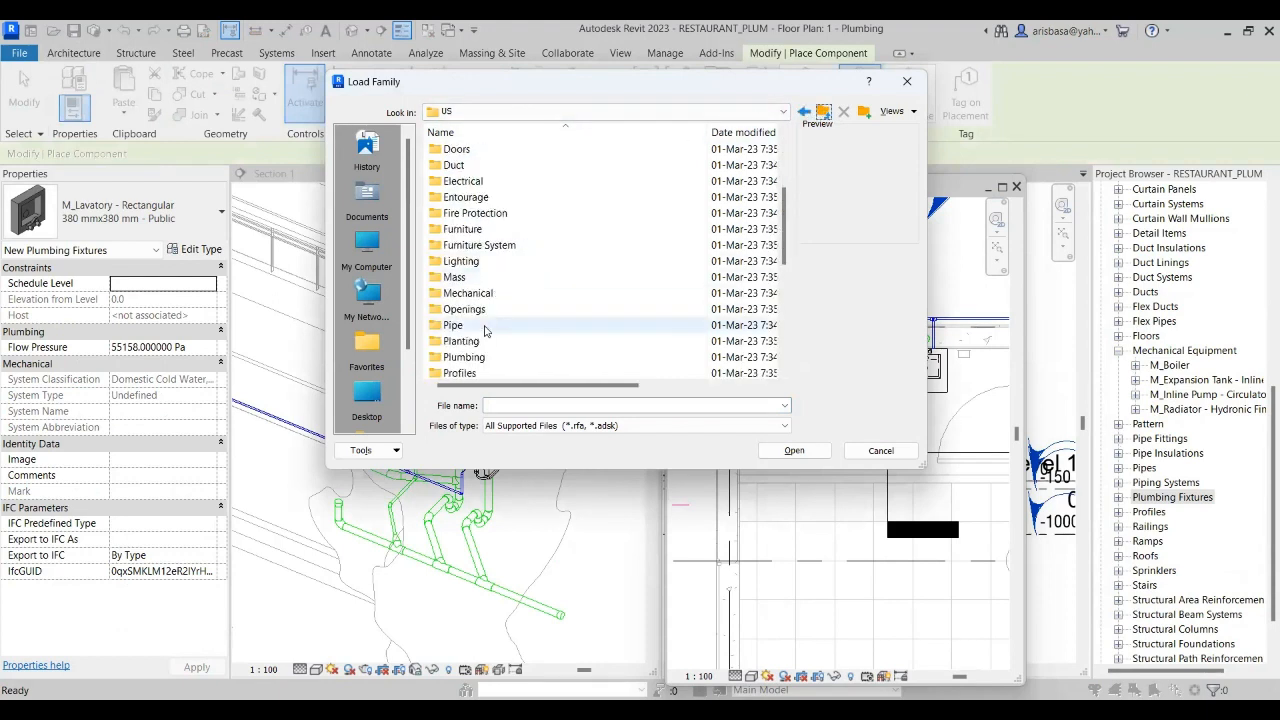
scroll(487, 331, "down", 2)
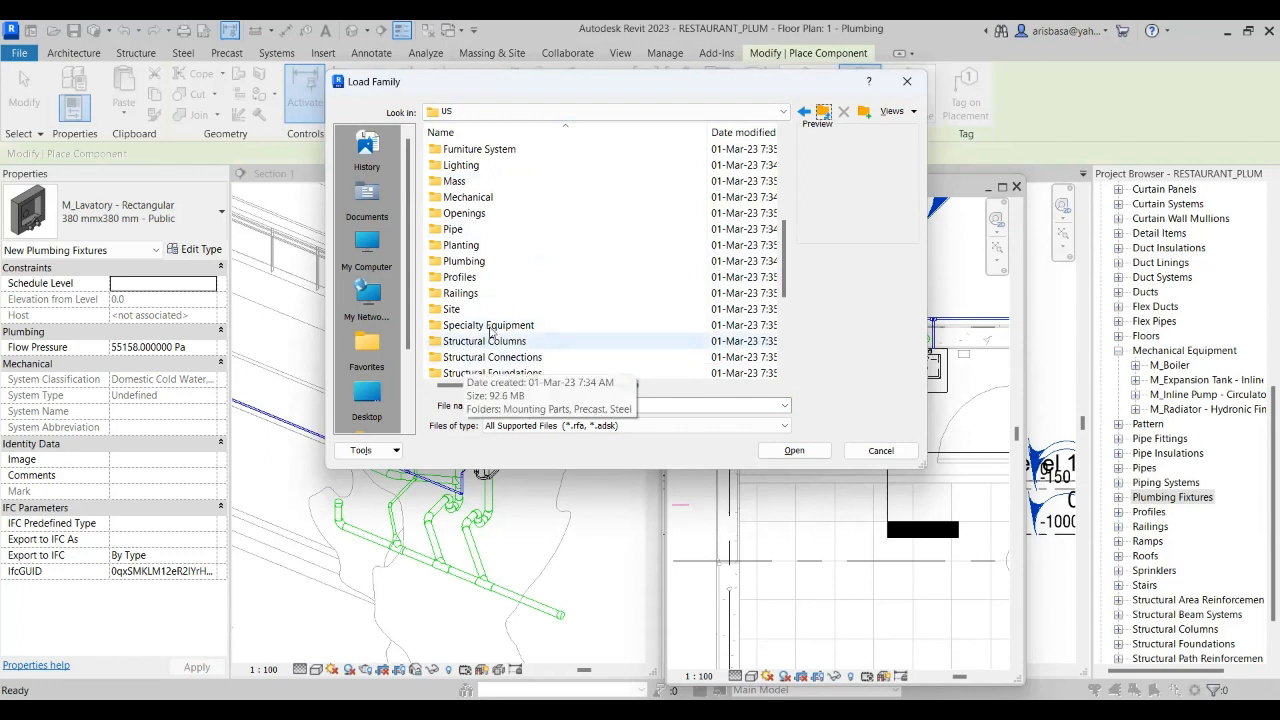
scroll(490, 332, "down", 2)
scroll(490, 330, "up", 2)
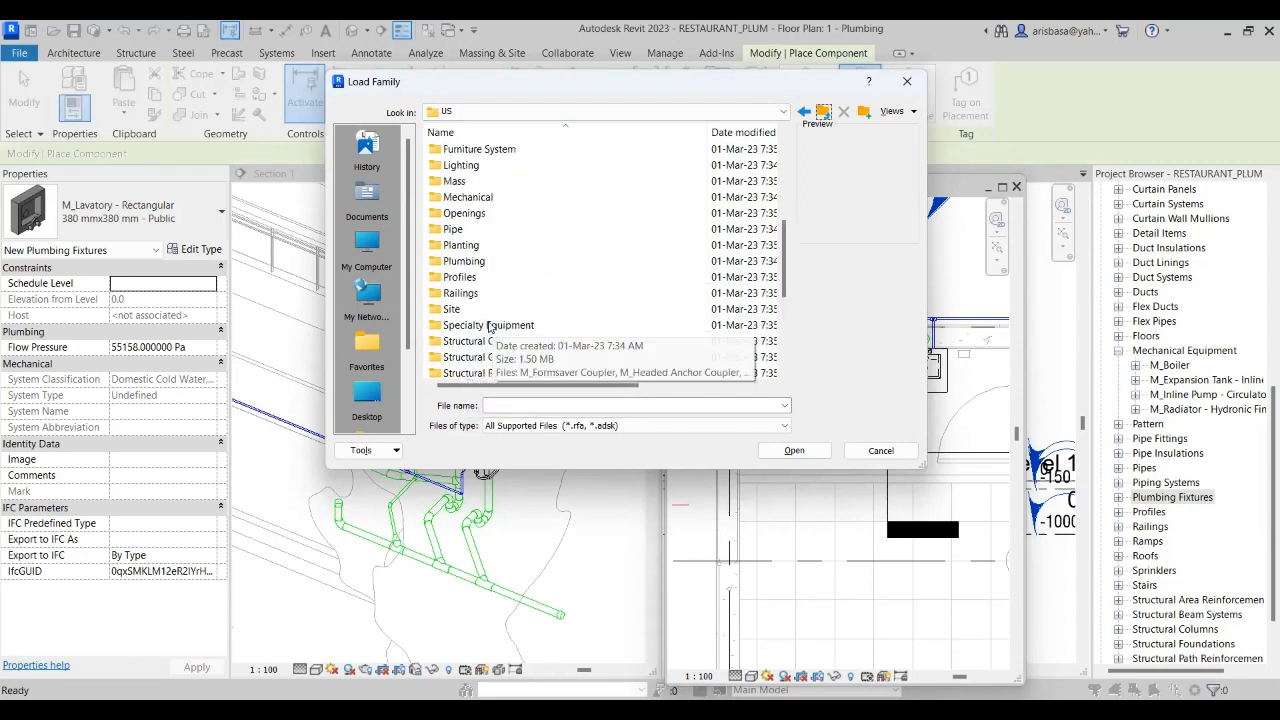
double_click(473, 200)
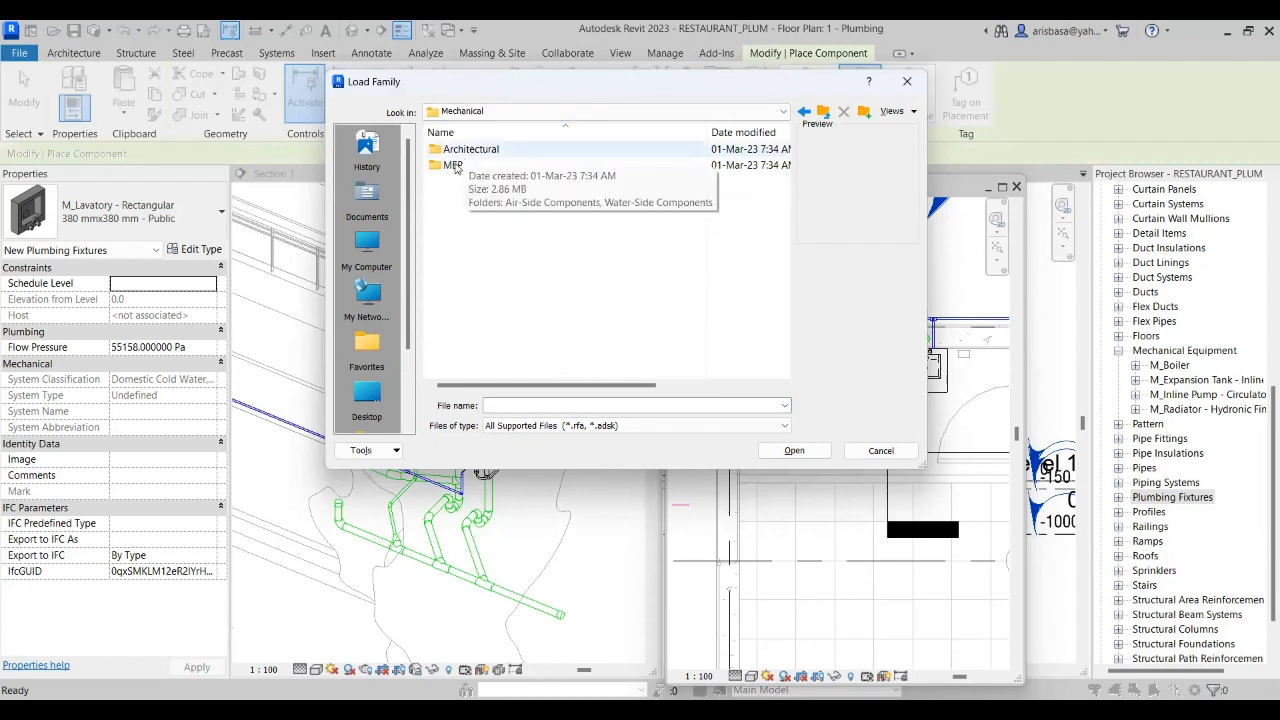
double_click(453, 166)
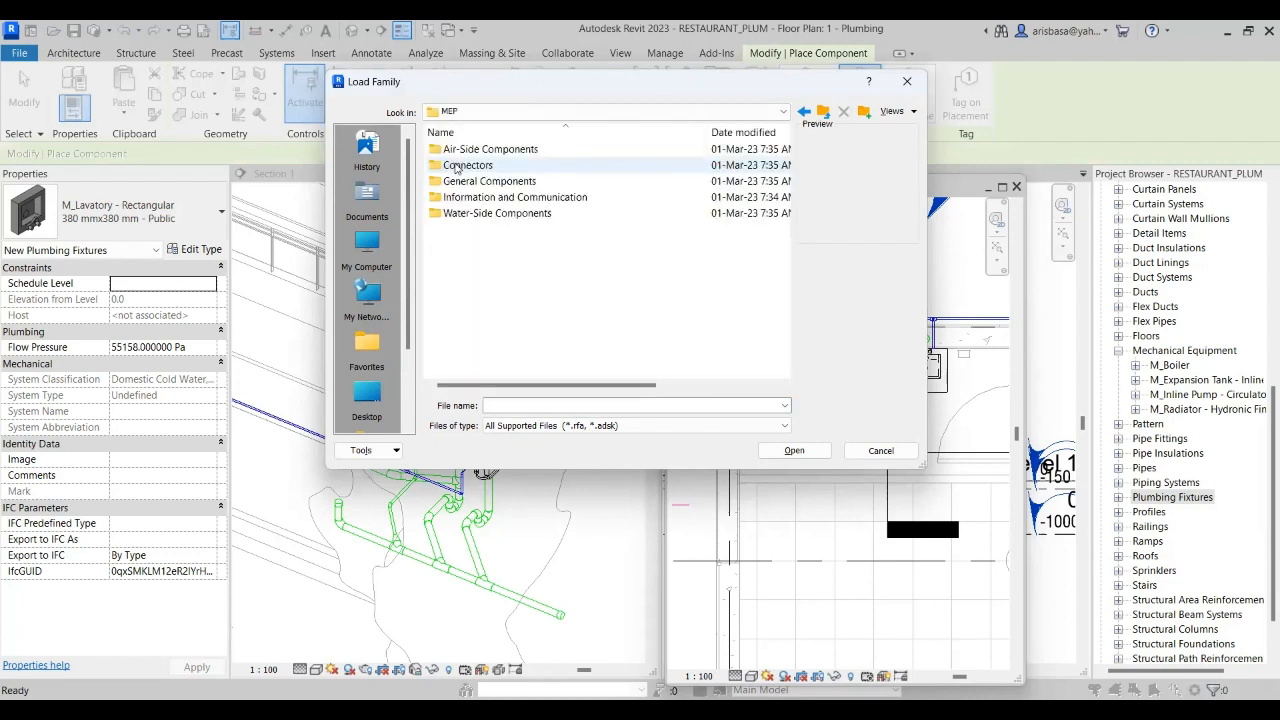
double_click(463, 215)
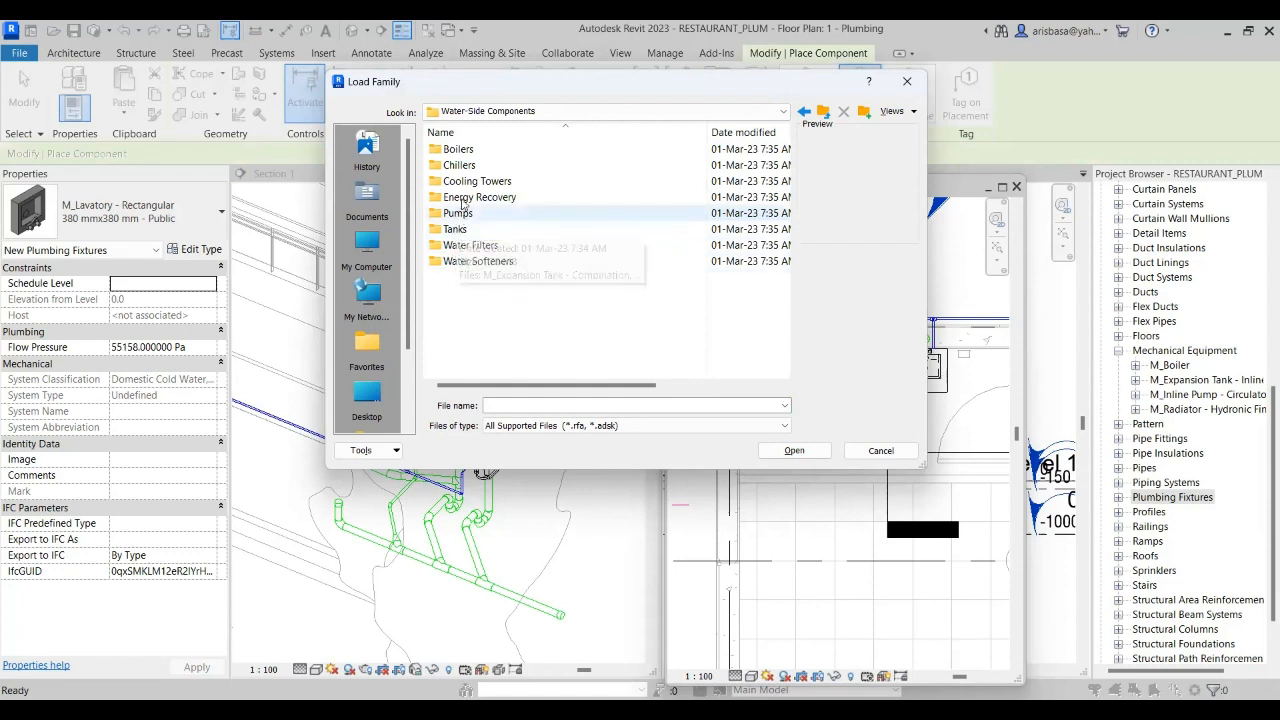
- Check the Boilers folder under Mechanical's Architectural Water-Side Components and return to the US library root
left_click(824, 113)
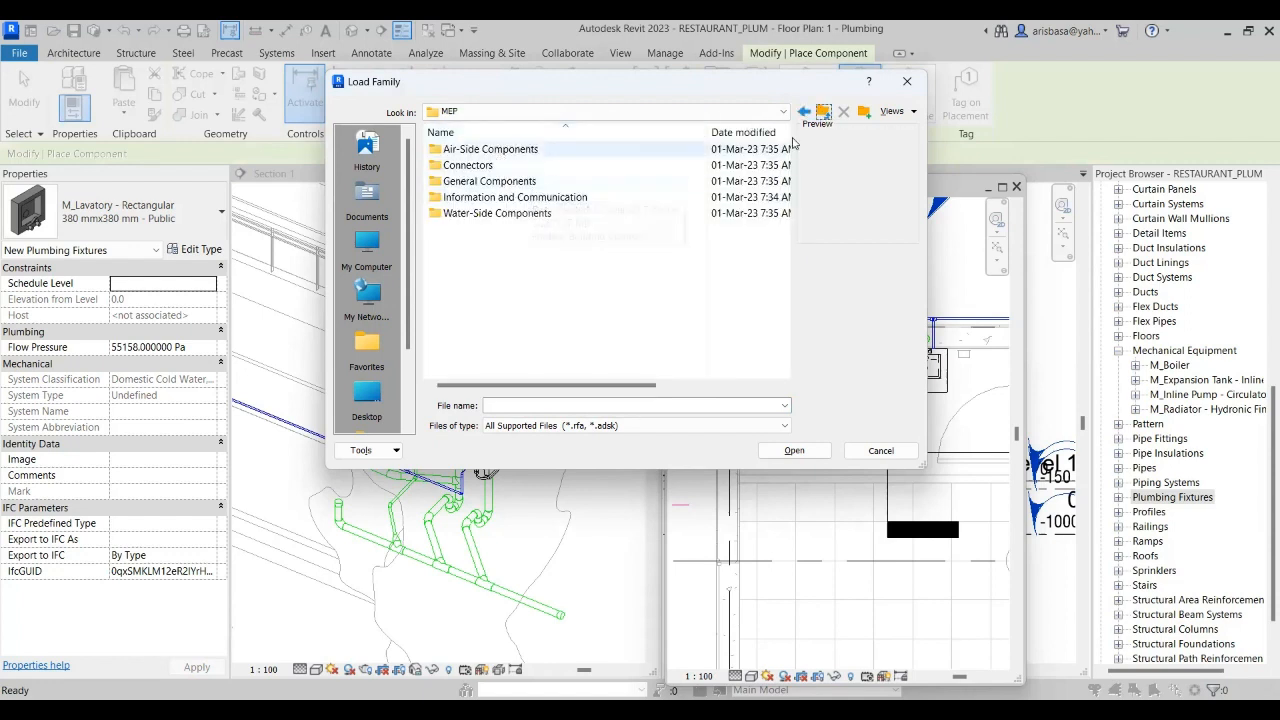
left_click(824, 112)
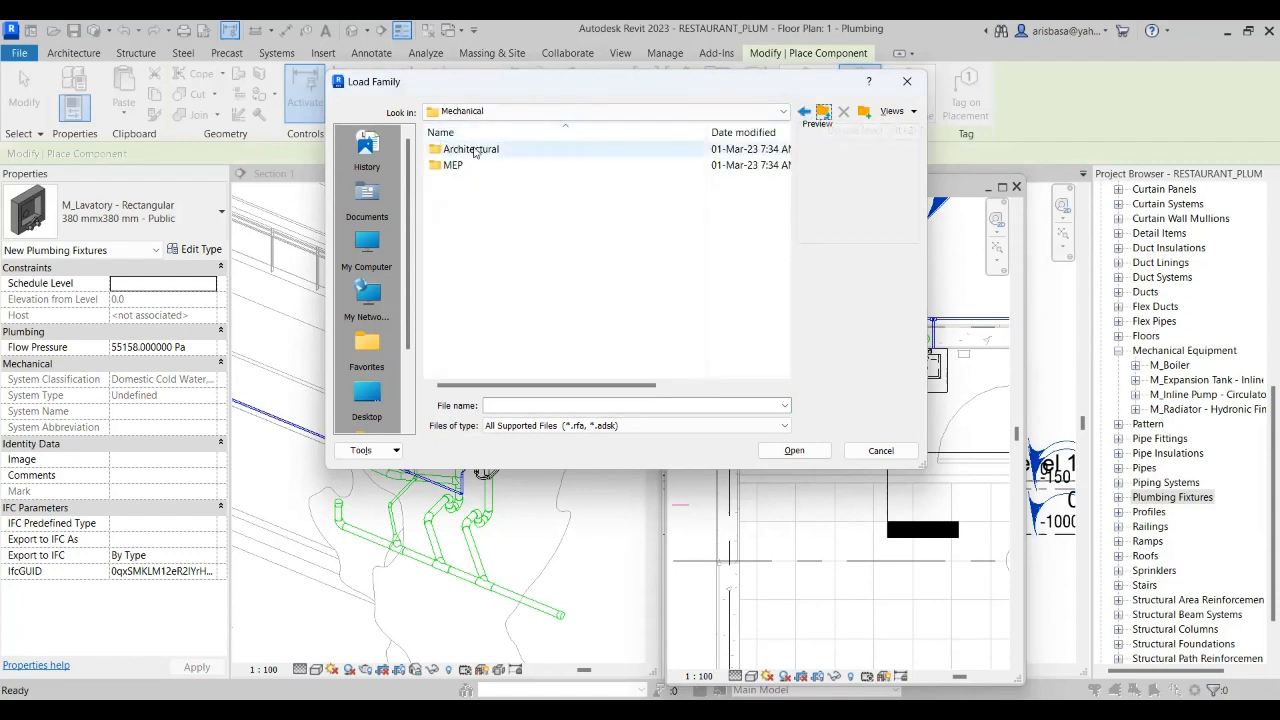
double_click(465, 149)
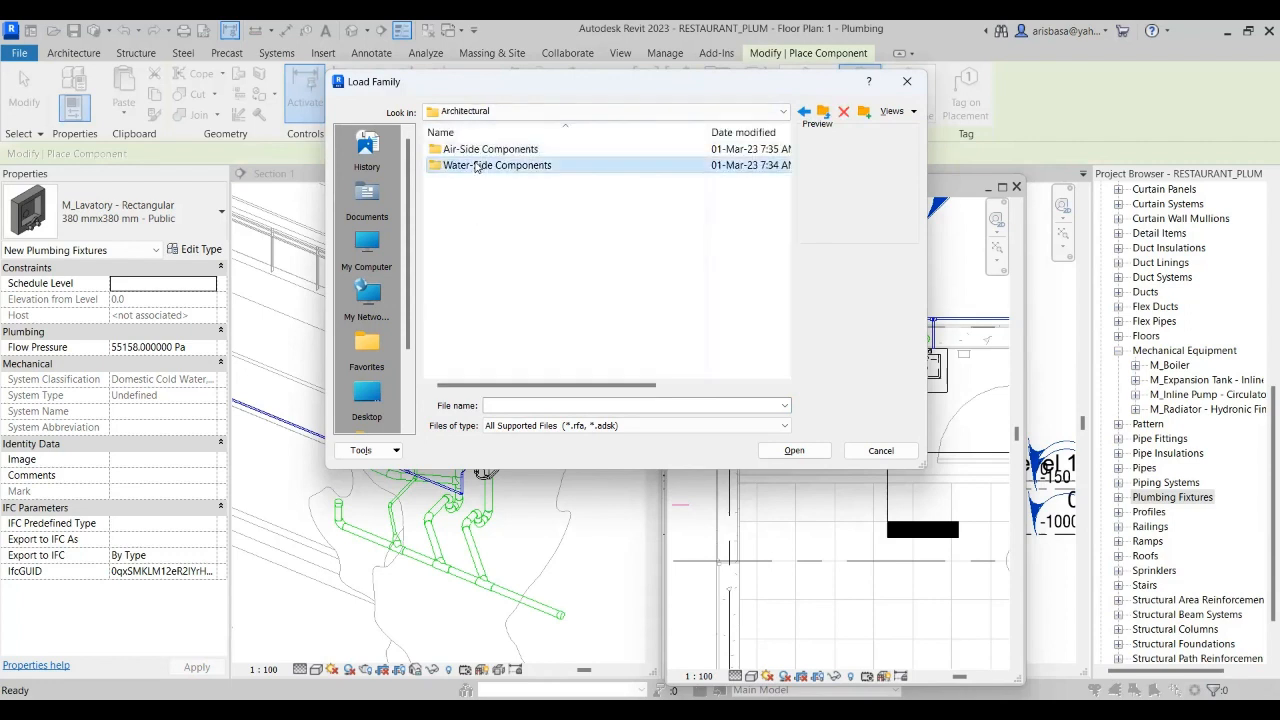
double_click(476, 166)
left_click(455, 154)
double_click(455, 152)
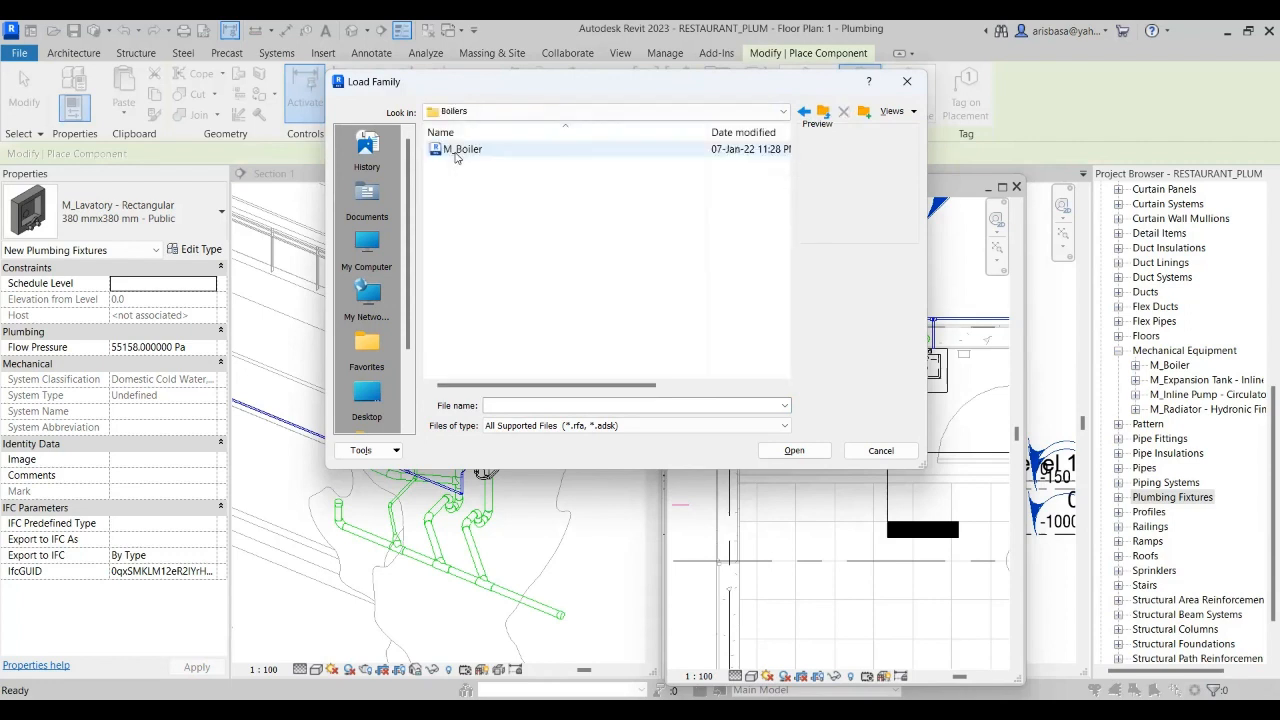
left_click(822, 113)
left_click(822, 113)
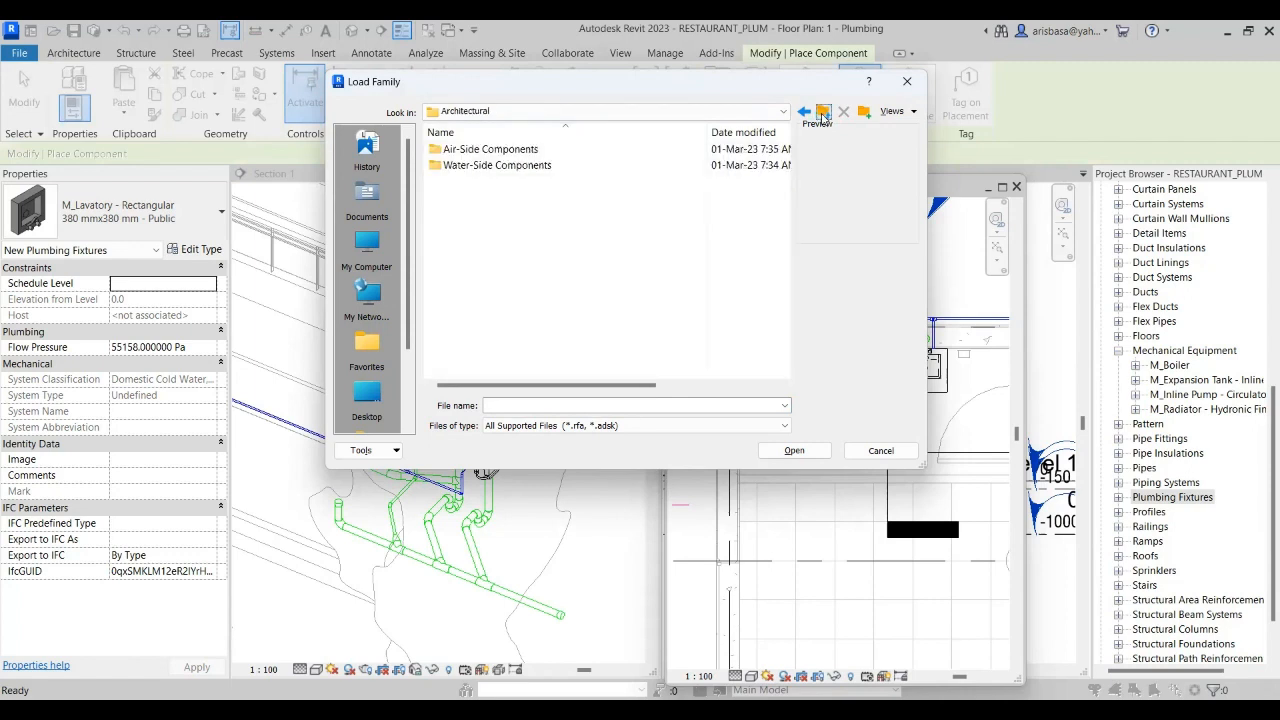
left_click(822, 113)
left_click(822, 113)
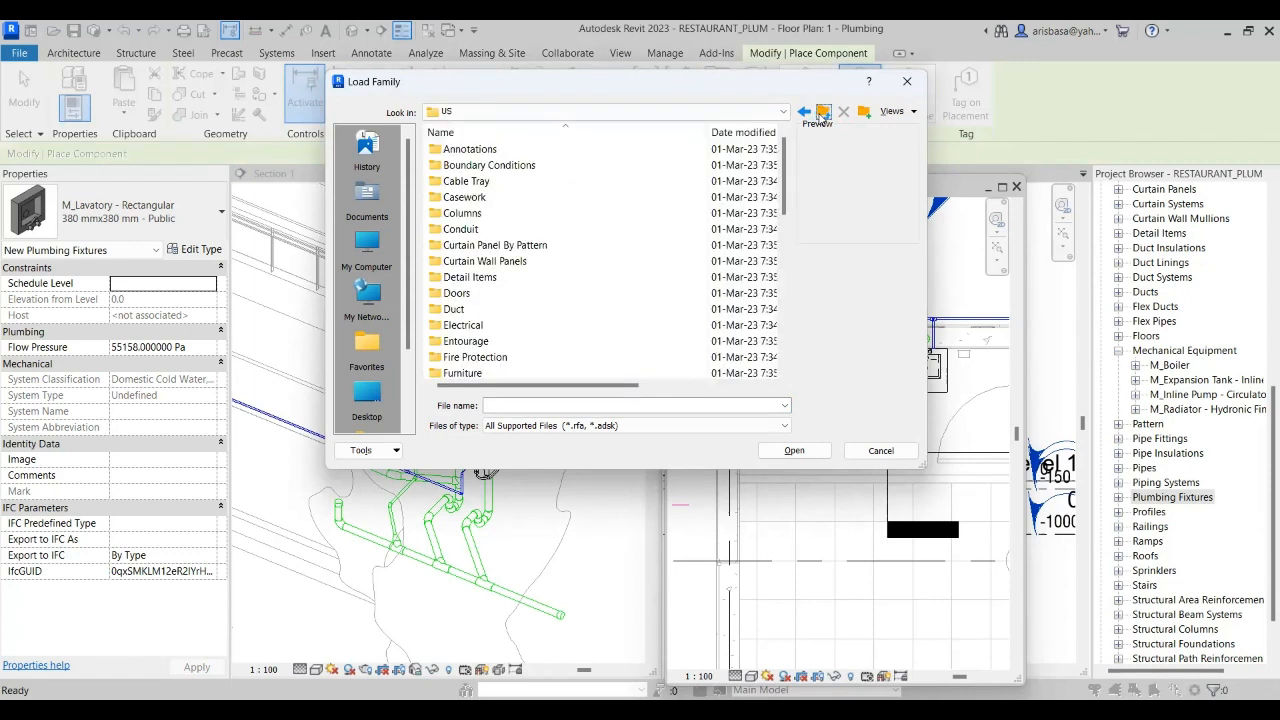
- Load the M_Water Heater family from the Water Heaters folder in the US library's Plumbing MEP Equipment
scroll(560, 220, "down", 5)
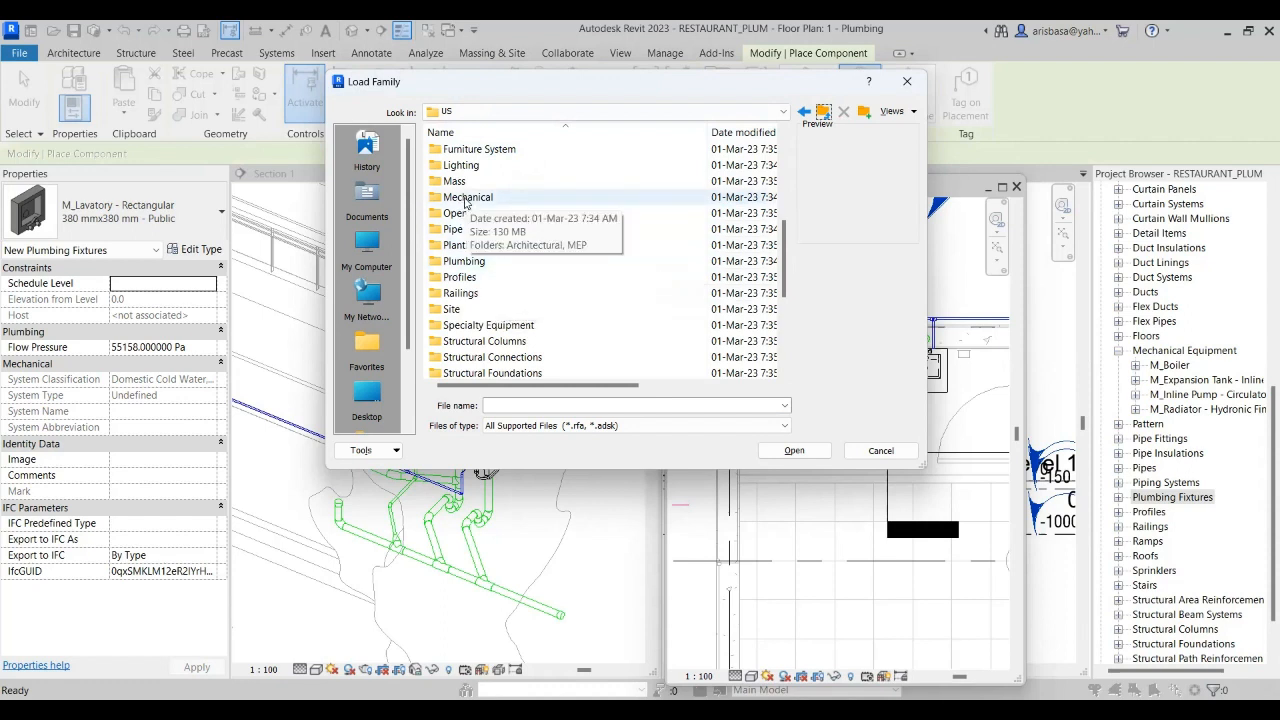
double_click(460, 261)
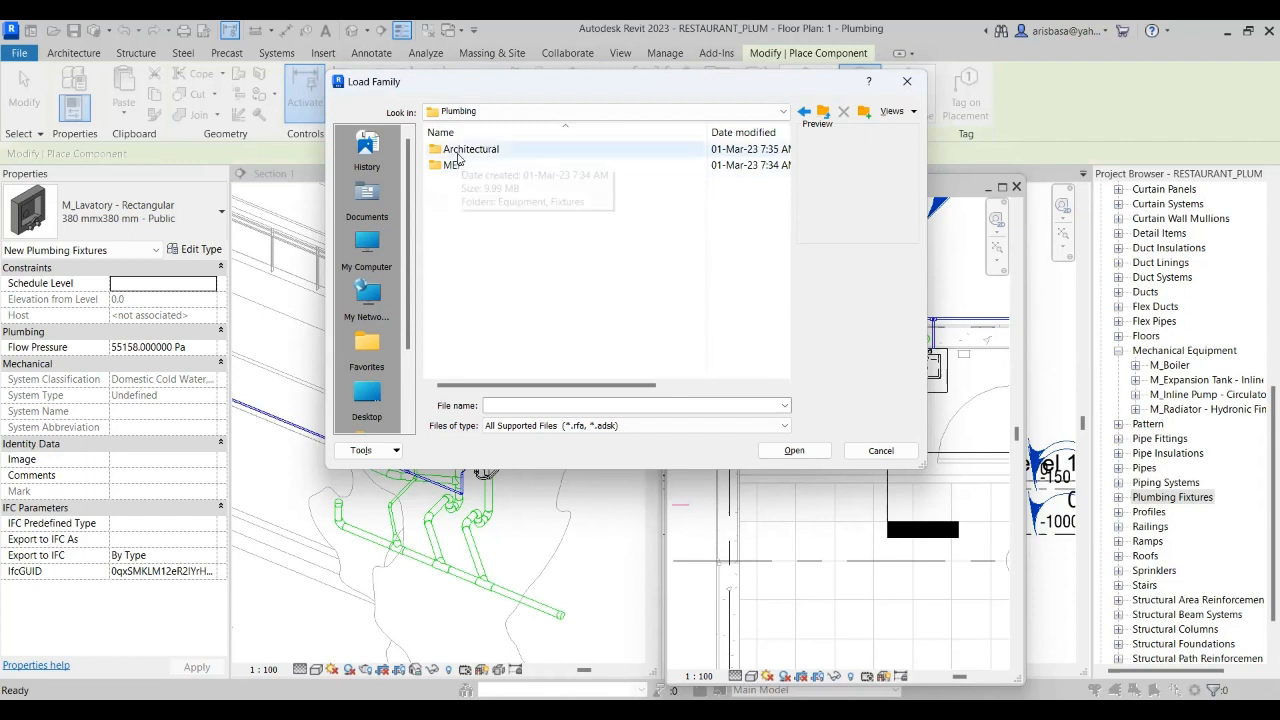
double_click(452, 165)
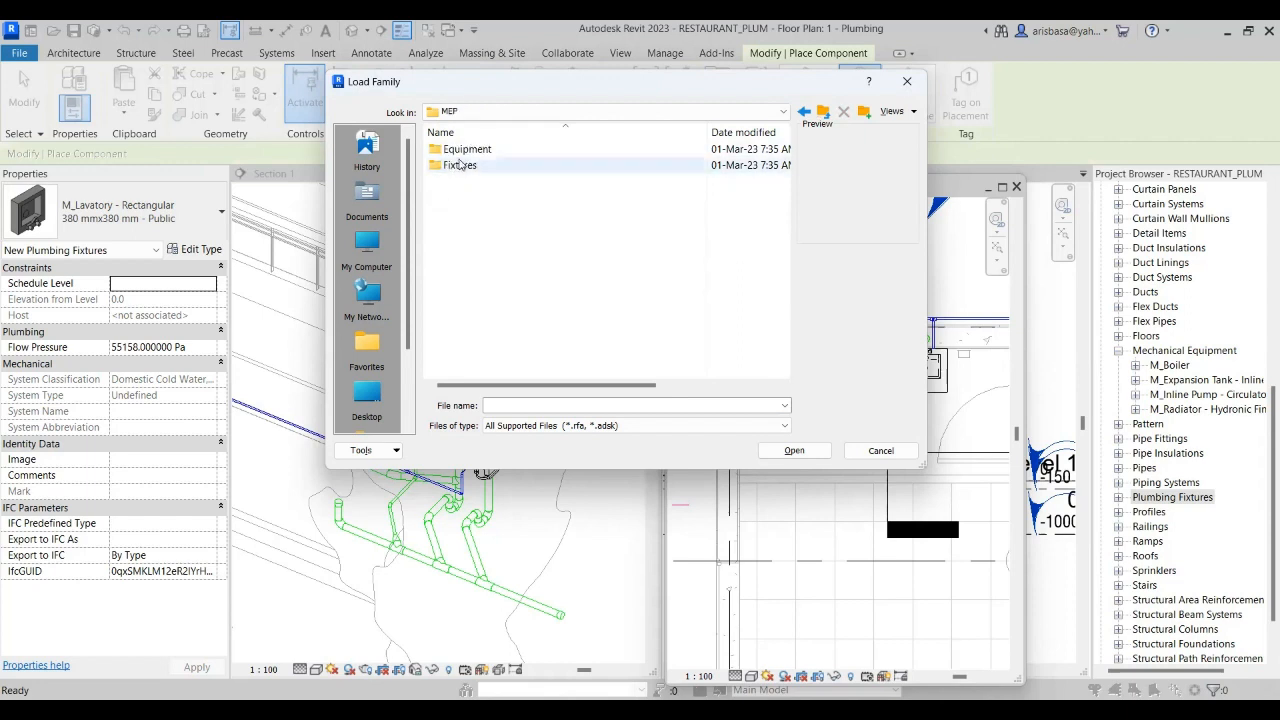
double_click(461, 150)
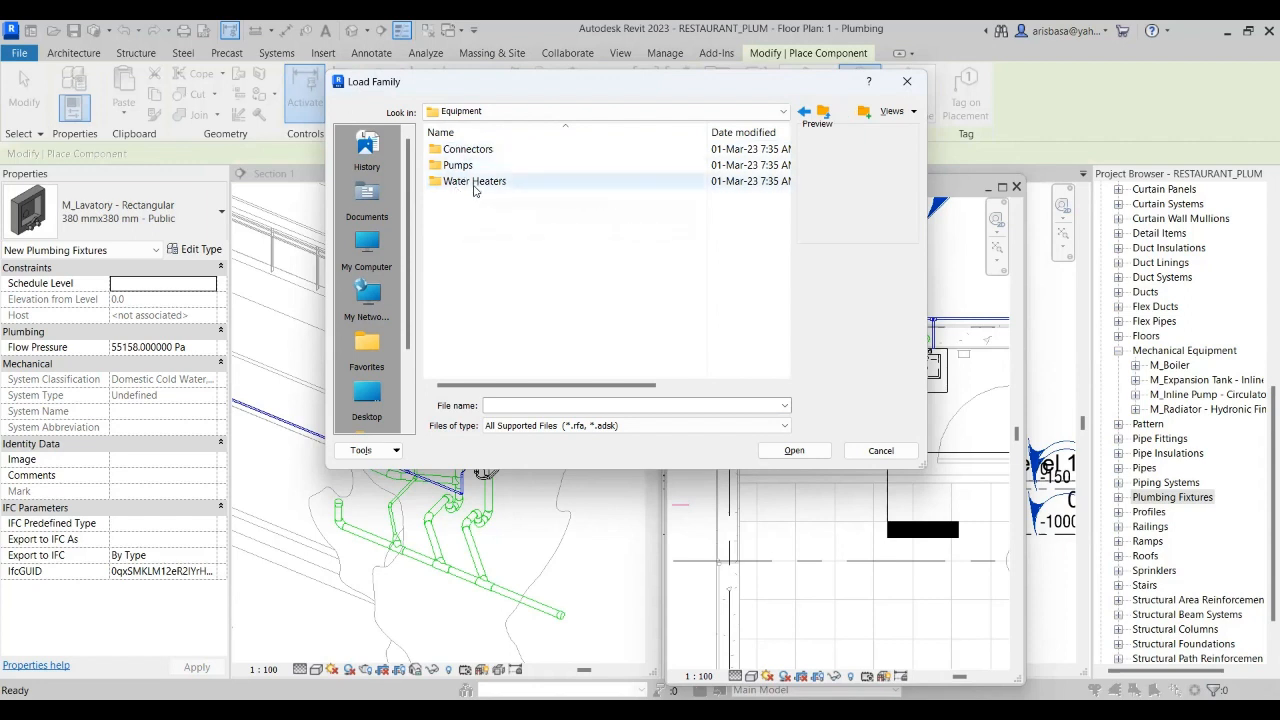
double_click(470, 182)
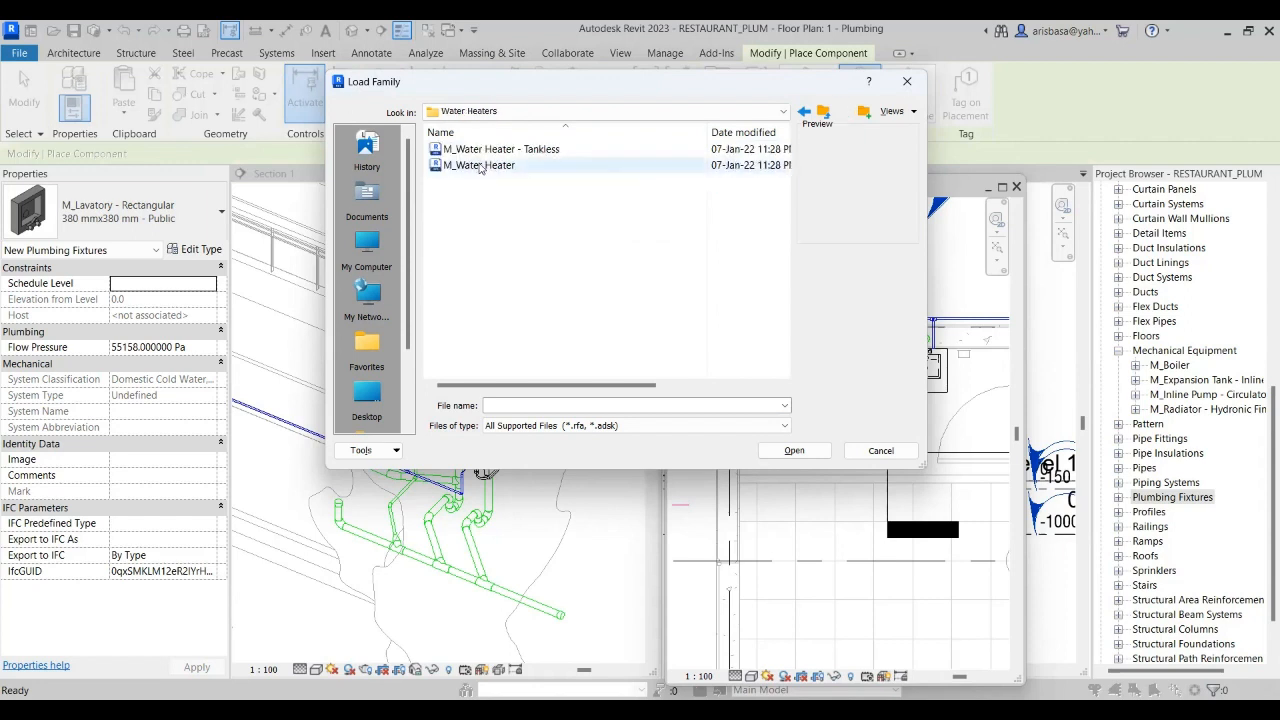
left_click(477, 168)
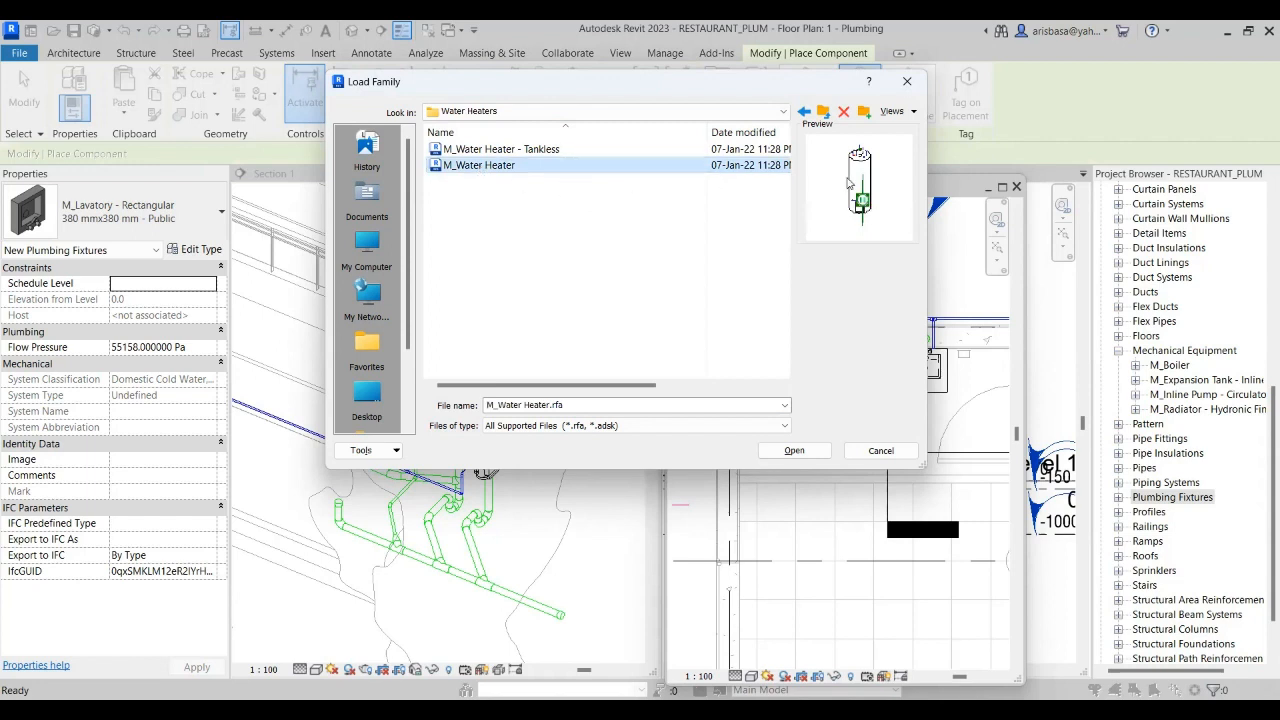
left_click(800, 450)
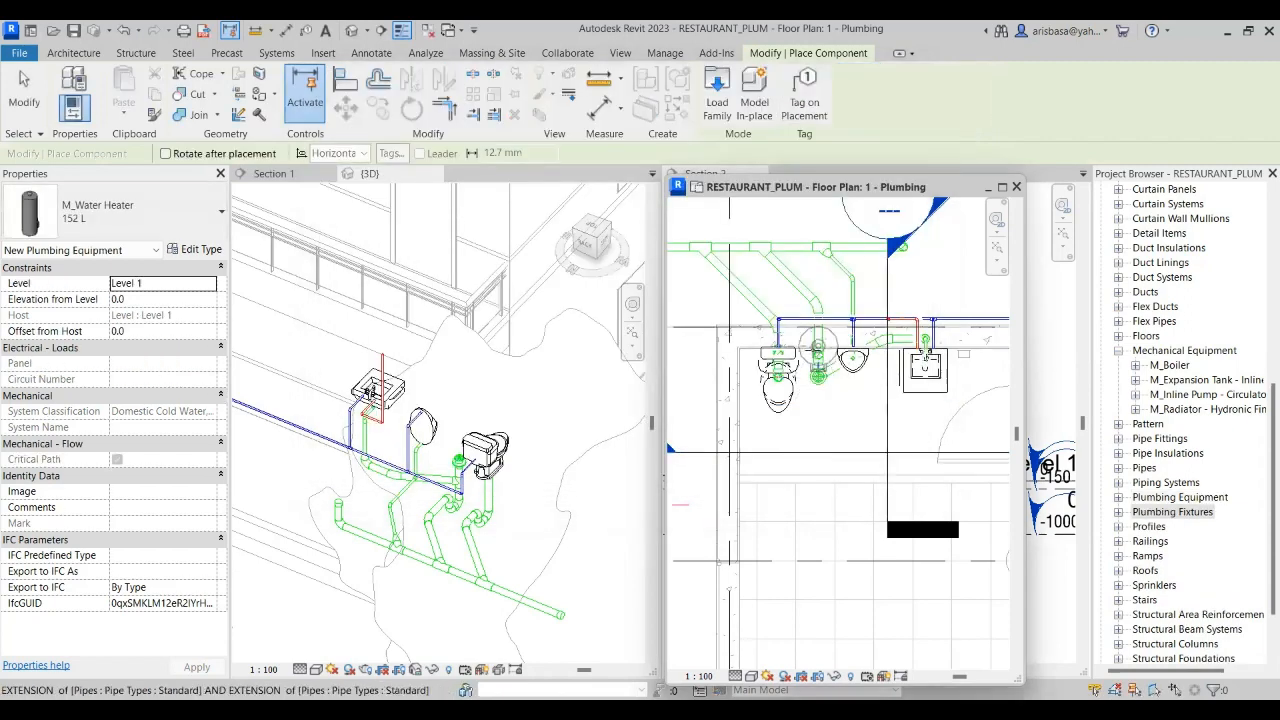
- Place one 152 L M_Water Heater in the floor plan, just outside the restroom wall between the urinal and the lavatory
middle_click_drag(826, 439, 728, 474)
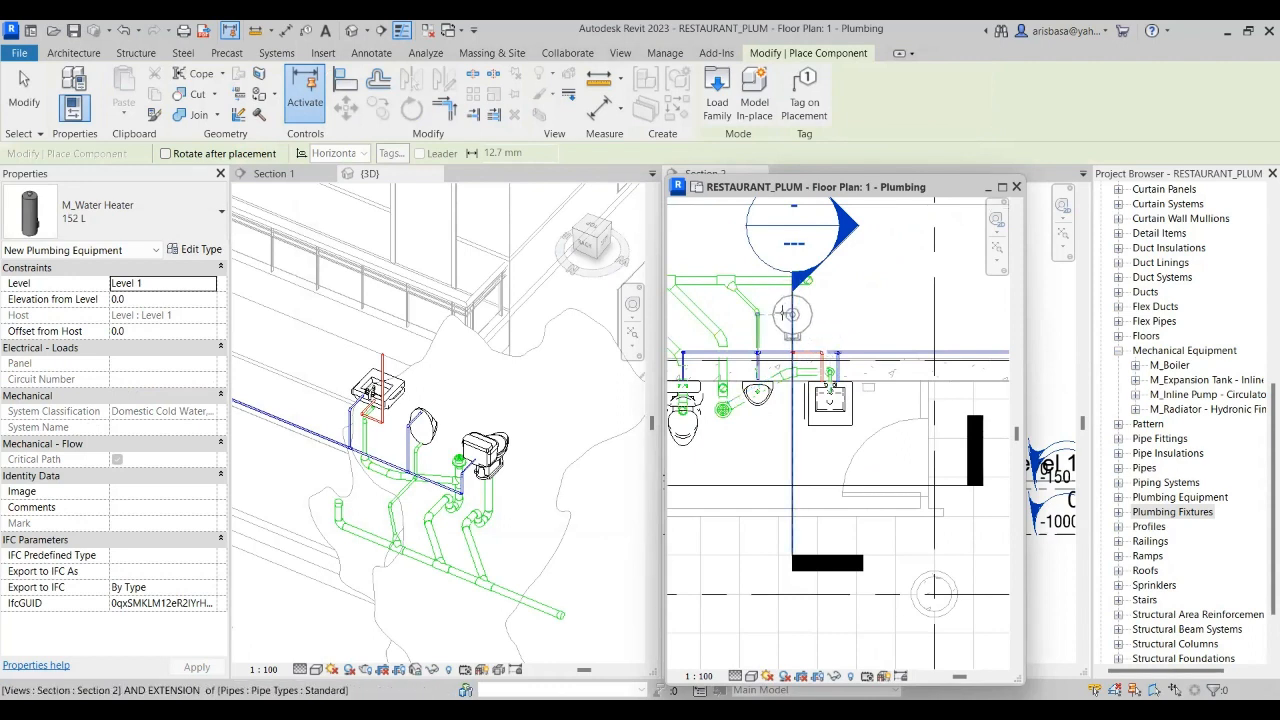
scroll(790, 315, "up", 2)
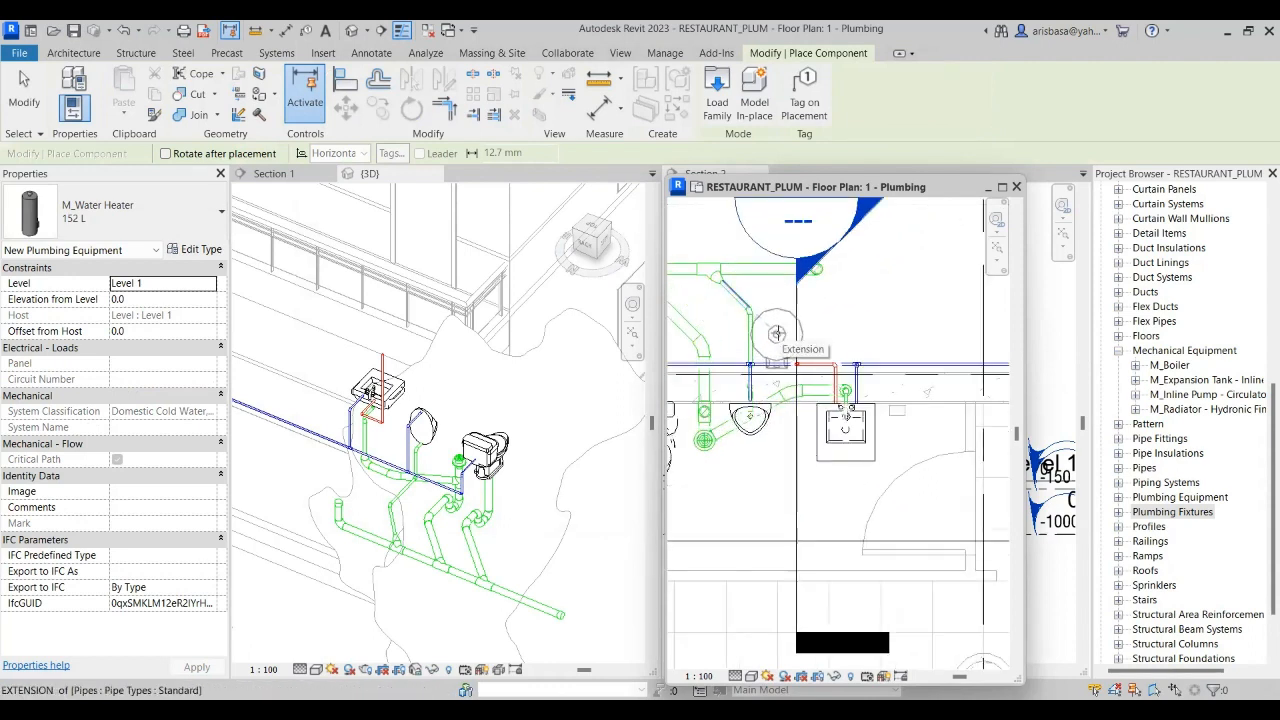
left_click(777, 333)
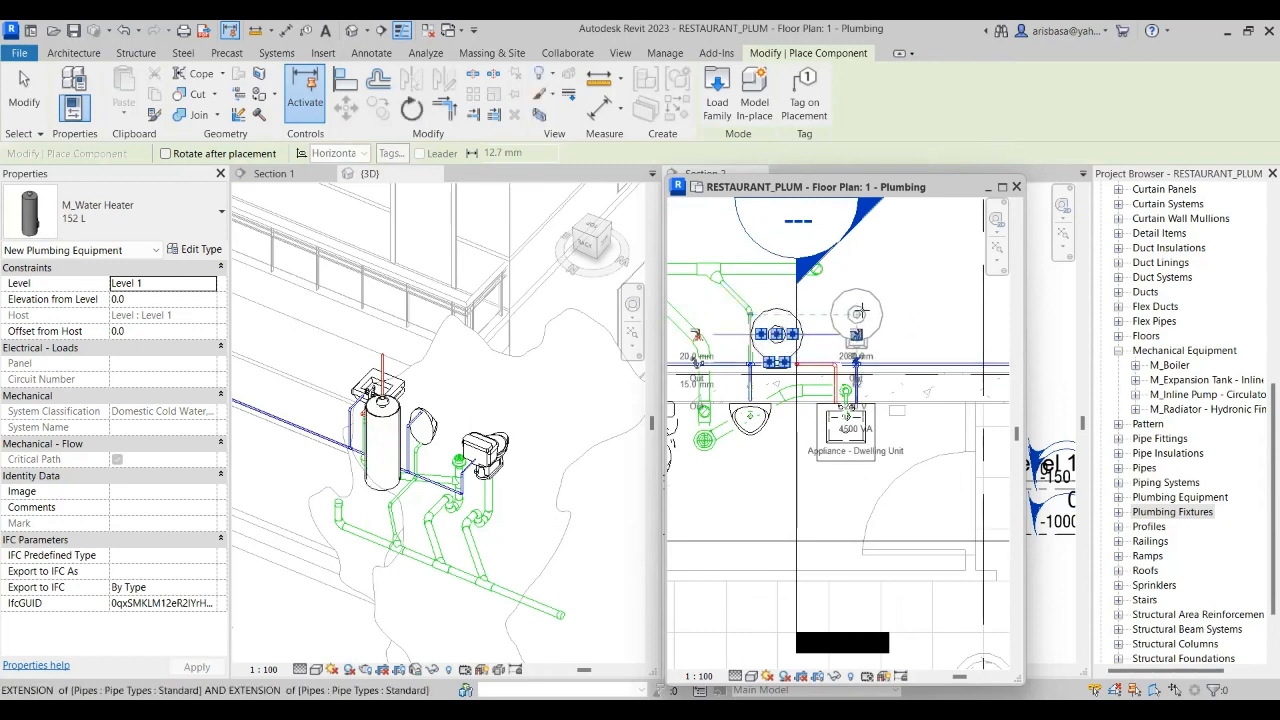
key("Escape")
key("Escape")
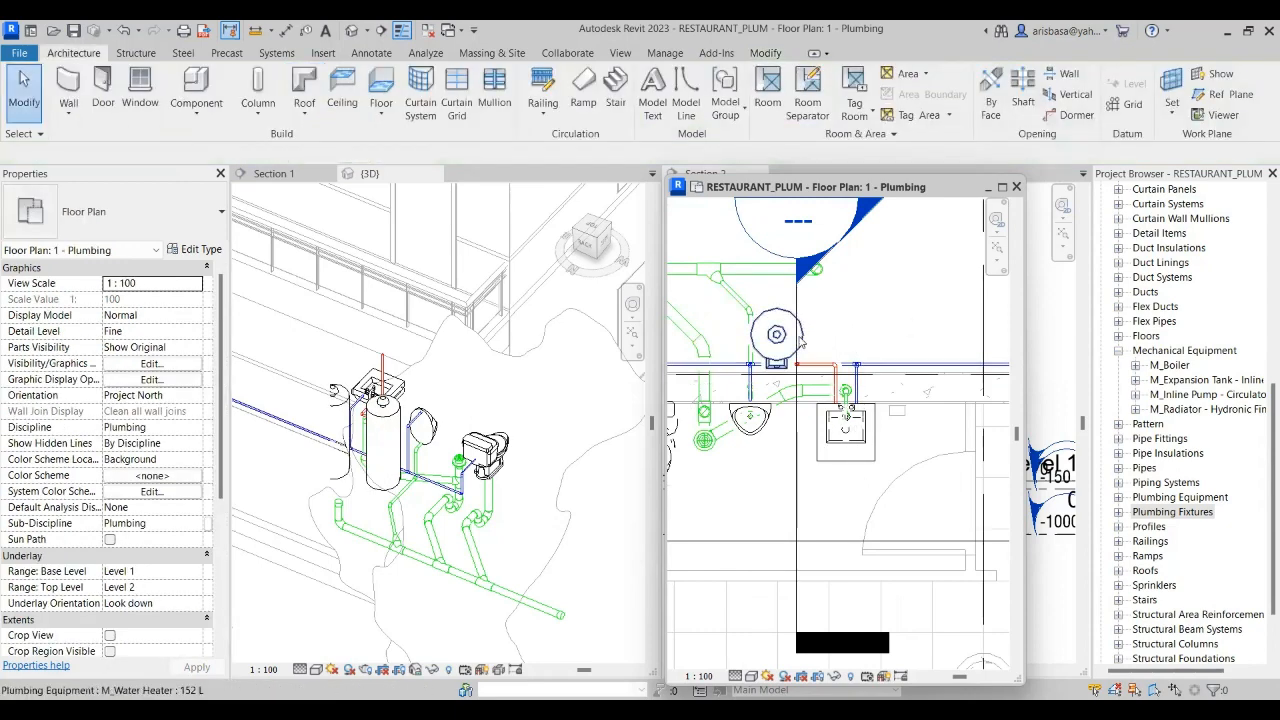
- Set the water heater's Elevation from Level to 2400
left_click(360, 450)
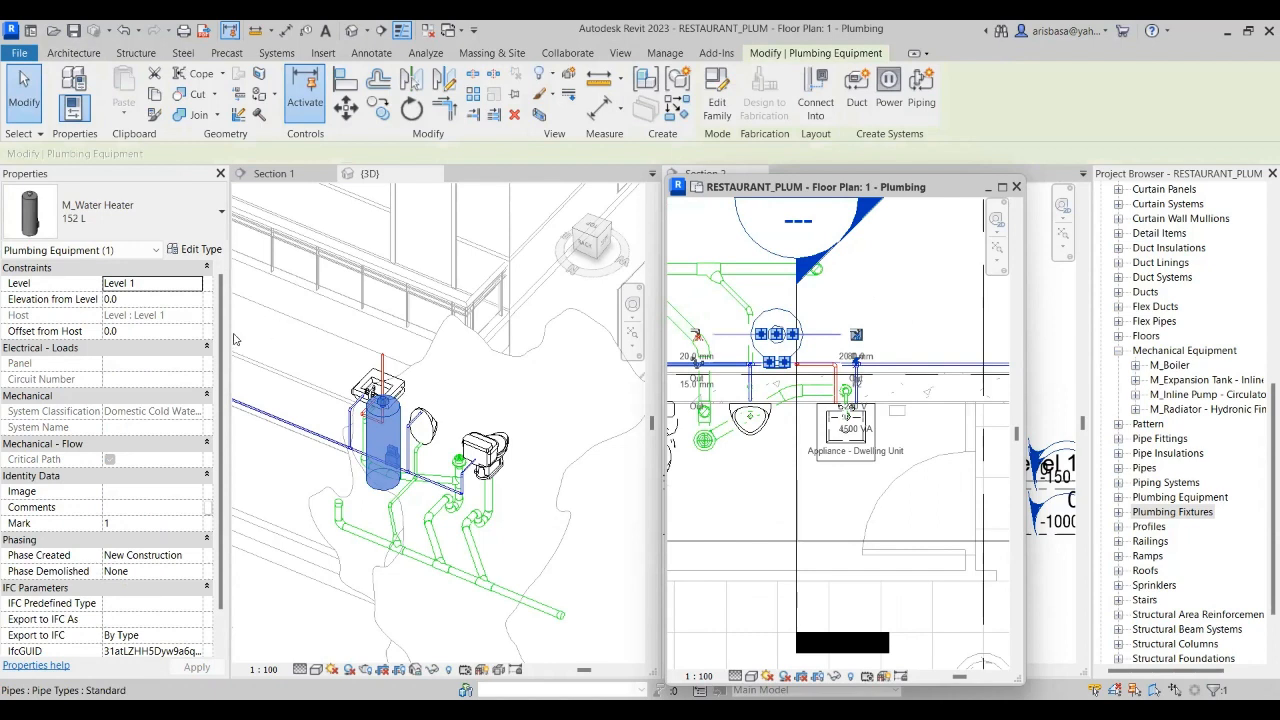
left_click(134, 300)
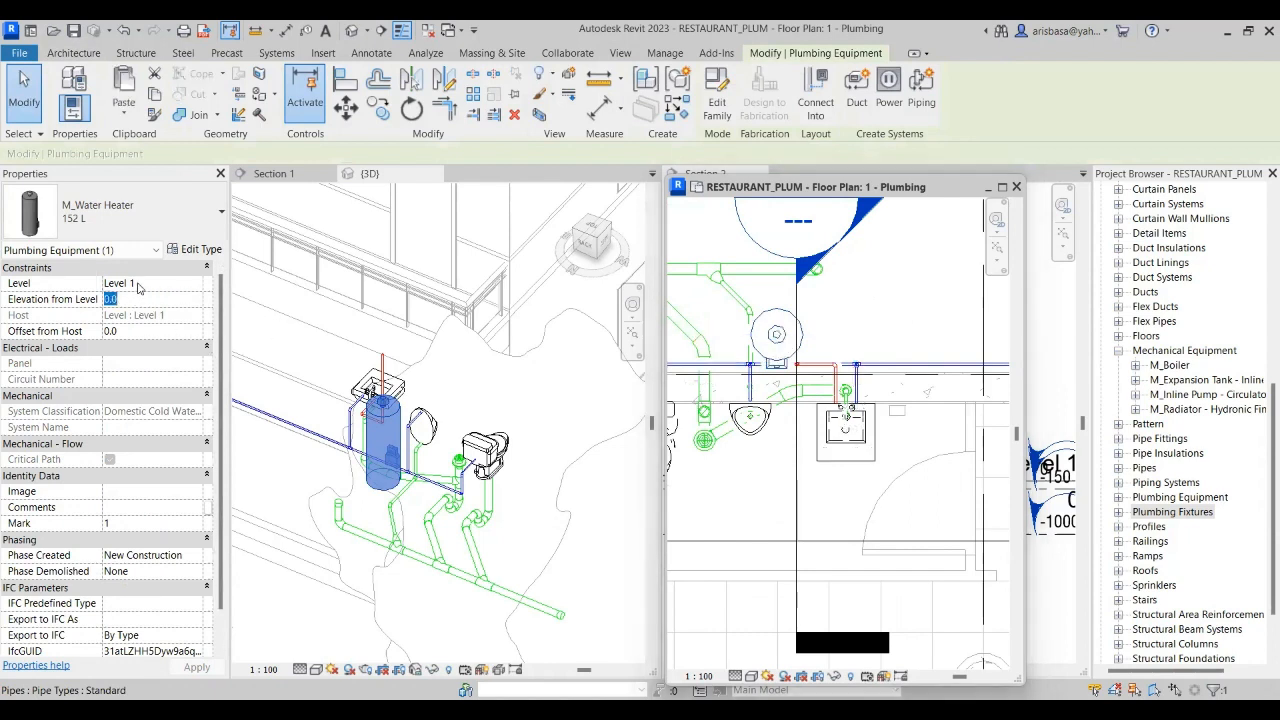
type("24")
key("Return")
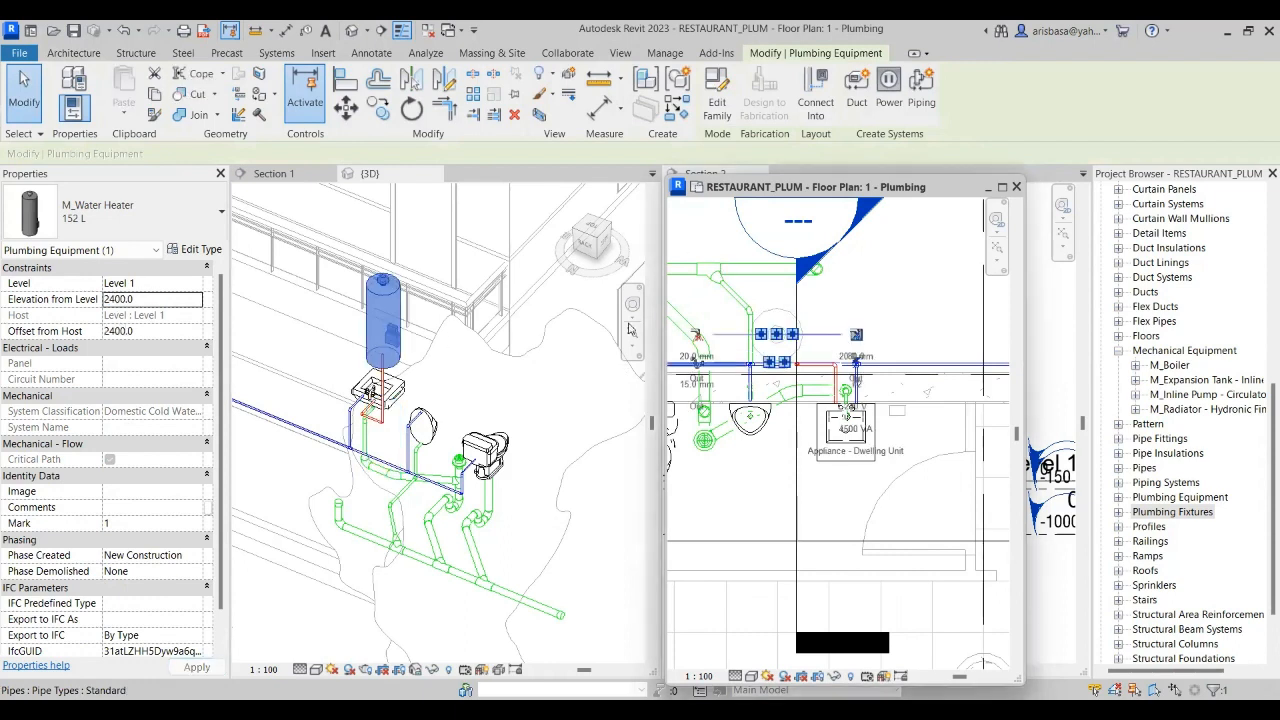
- In the Section 1 view, move the Section 2 line so it cuts between the toilet and the urinal
middle_click(505, 412)
scroll(556, 378, "down", 2)
scroll(874, 326, "down", 1)
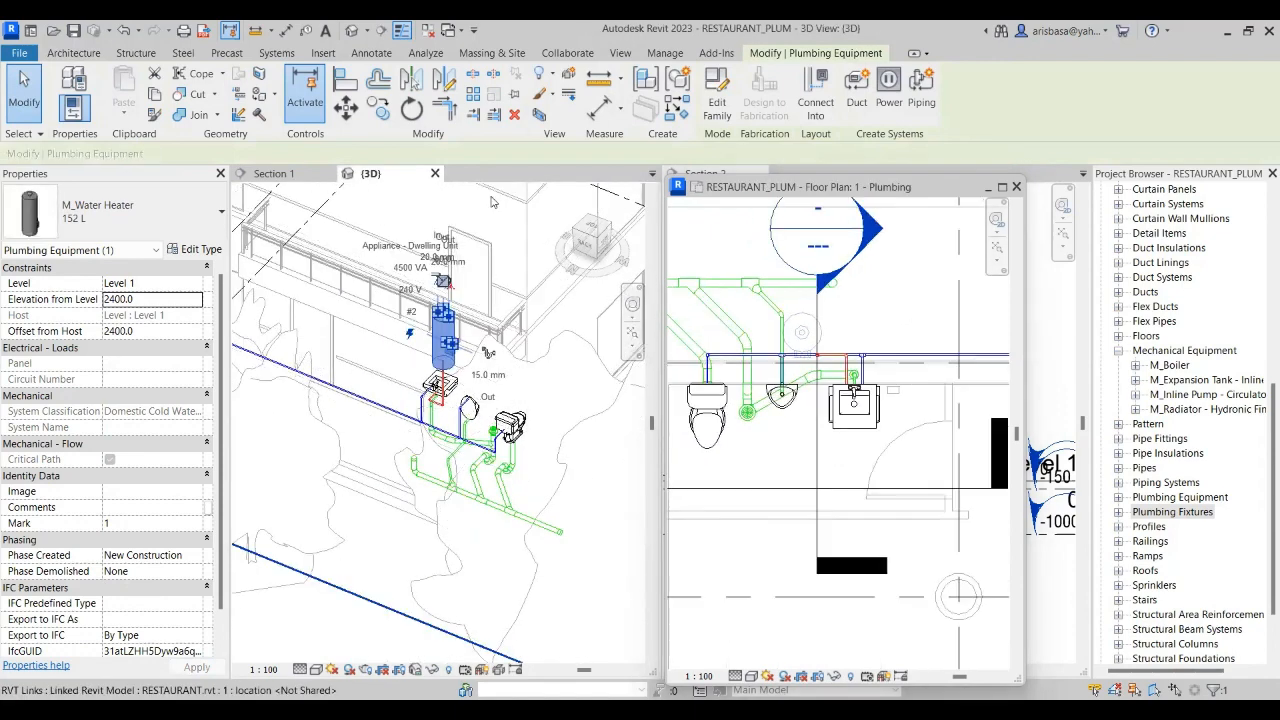
left_click(267, 174)
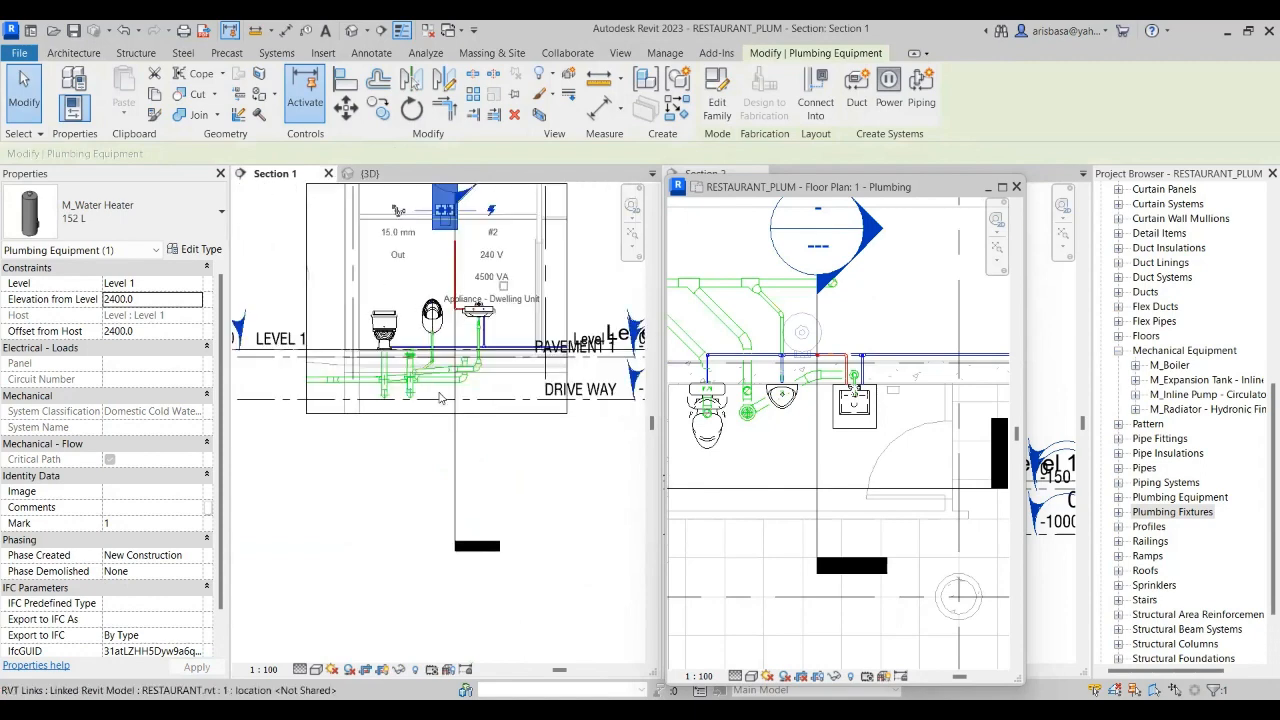
scroll(439, 392, "down", 1)
scroll(442, 222, "up", 4)
scroll(443, 240, "down", 4)
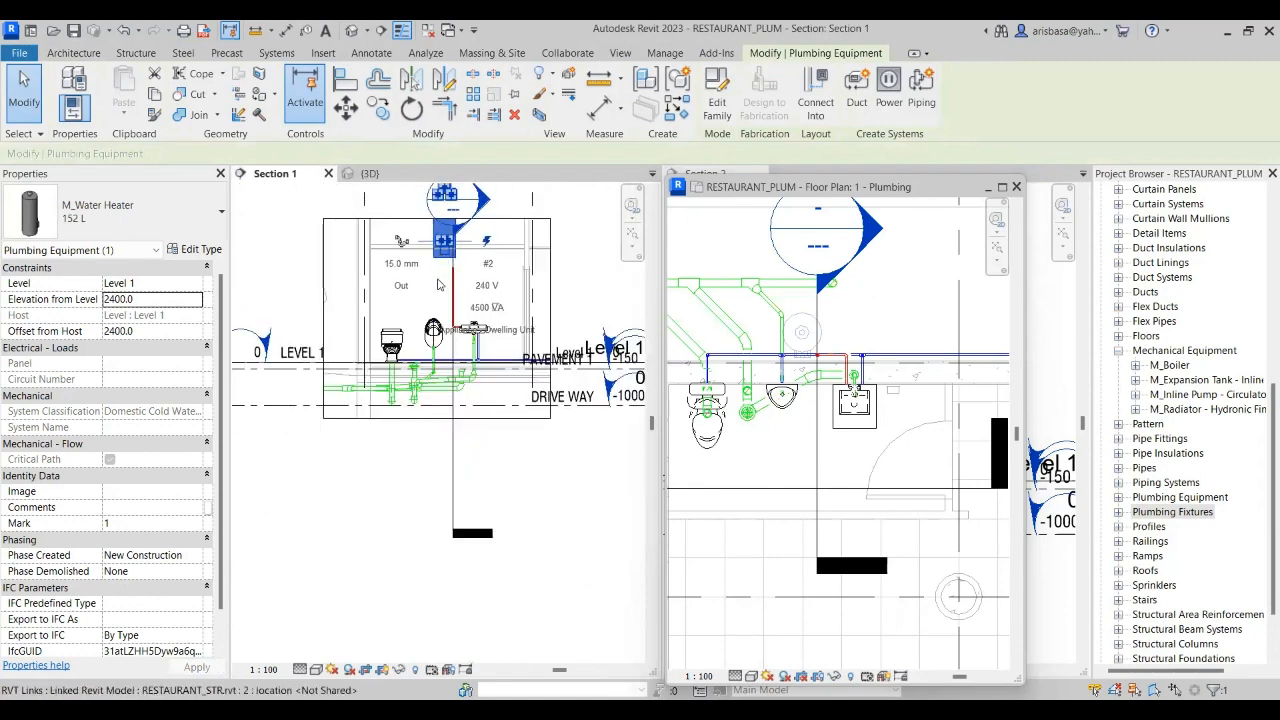
scroll(437, 285, "down", 2)
left_click(447, 413)
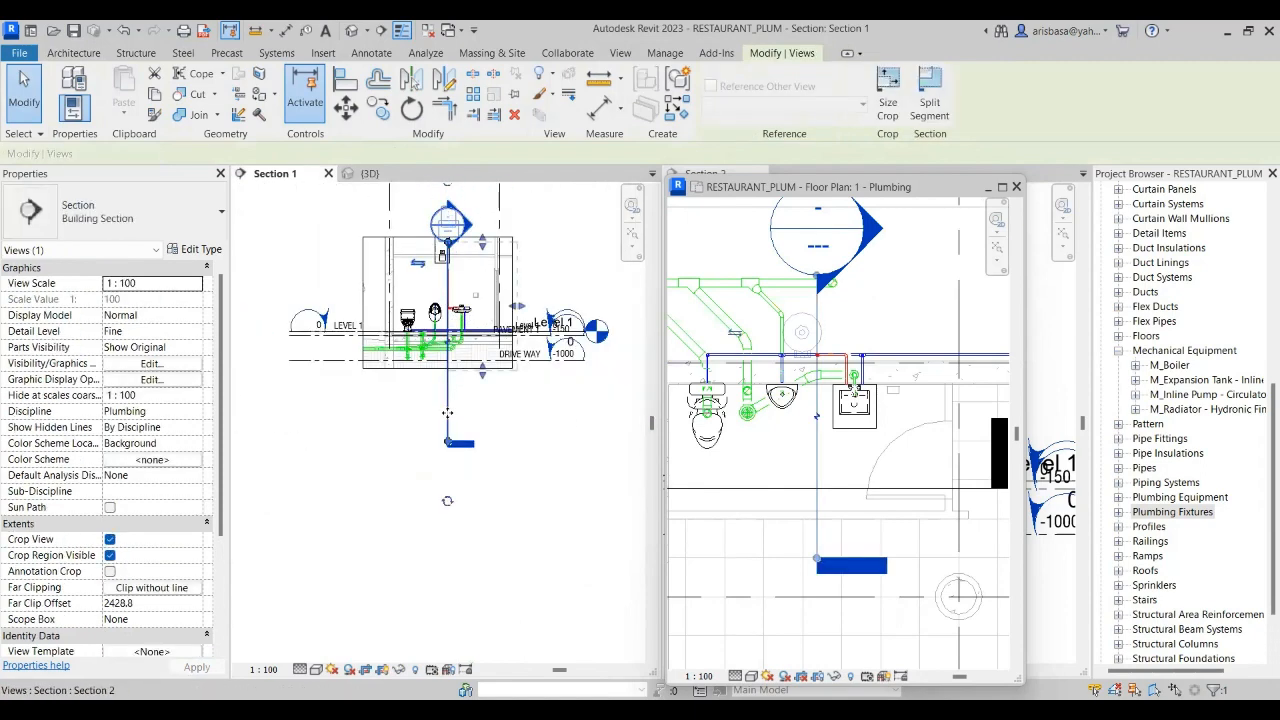
left_click(443, 412)
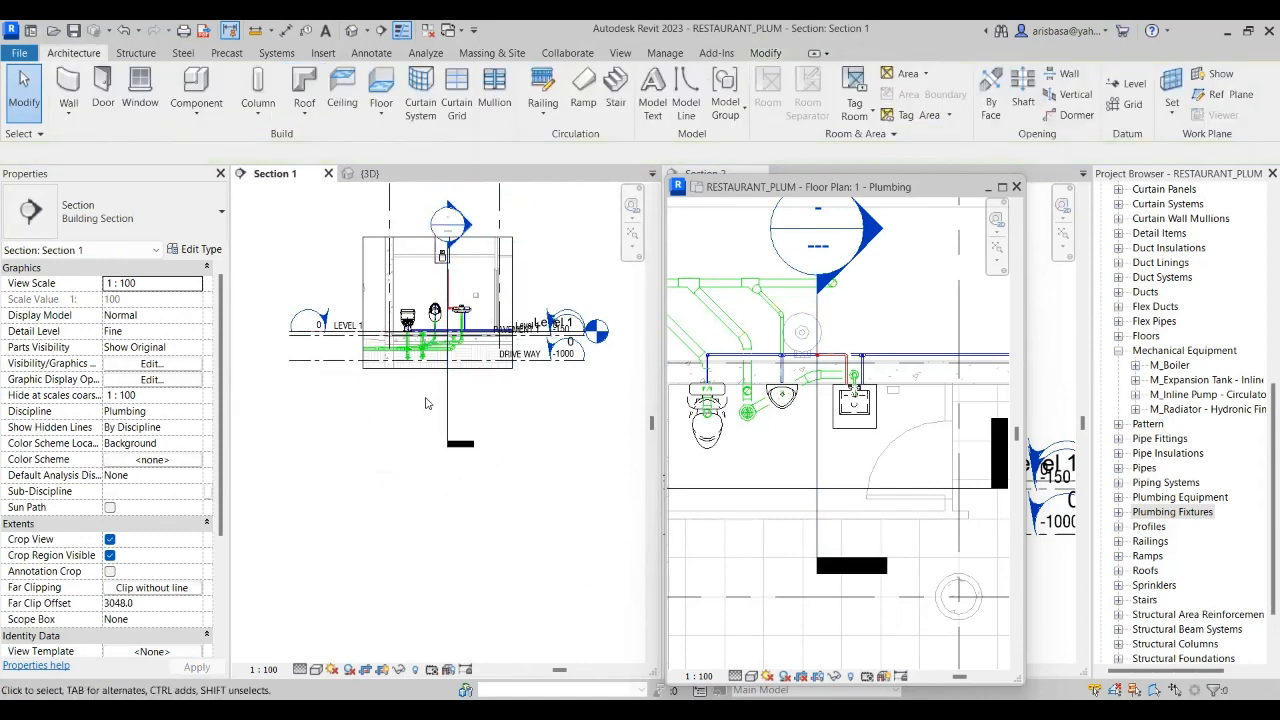
left_click_drag(441, 405, 416, 402)
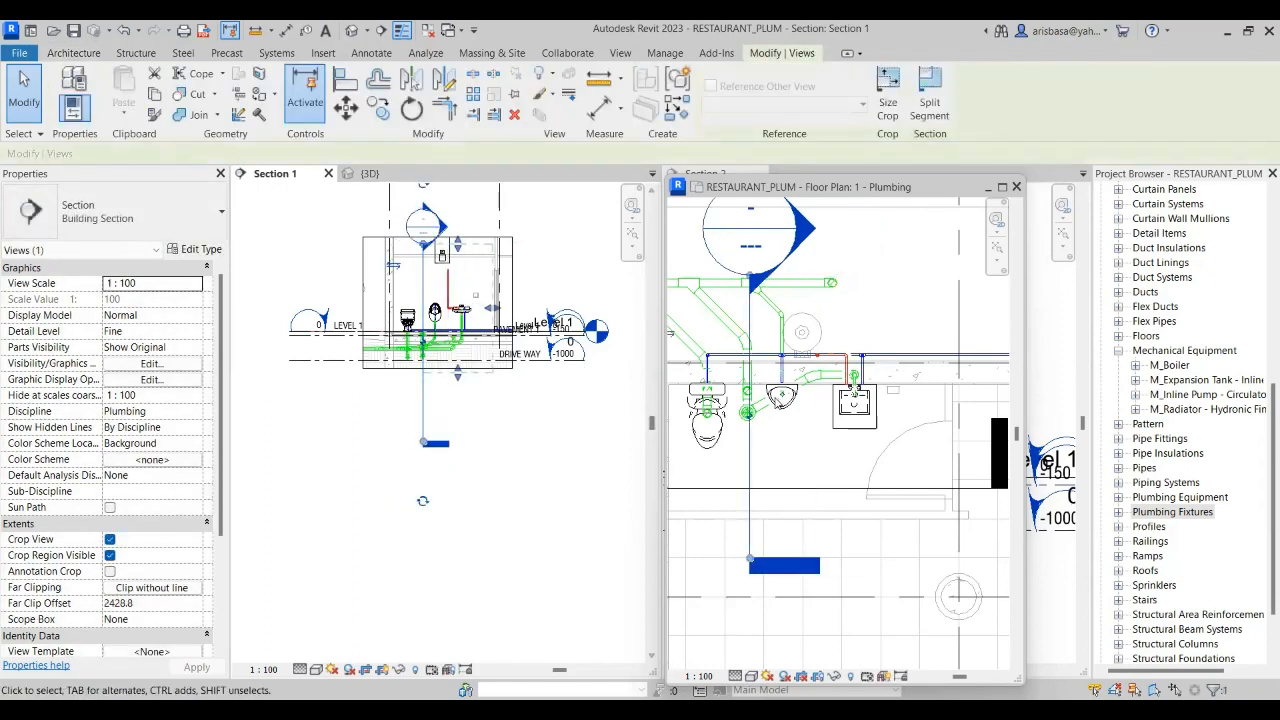
- In the plumbing floor plan, draw a horizontal building section line just outside the restroom wall, spanning the fixtures and the water heater
scroll(826, 360, "down", 6)
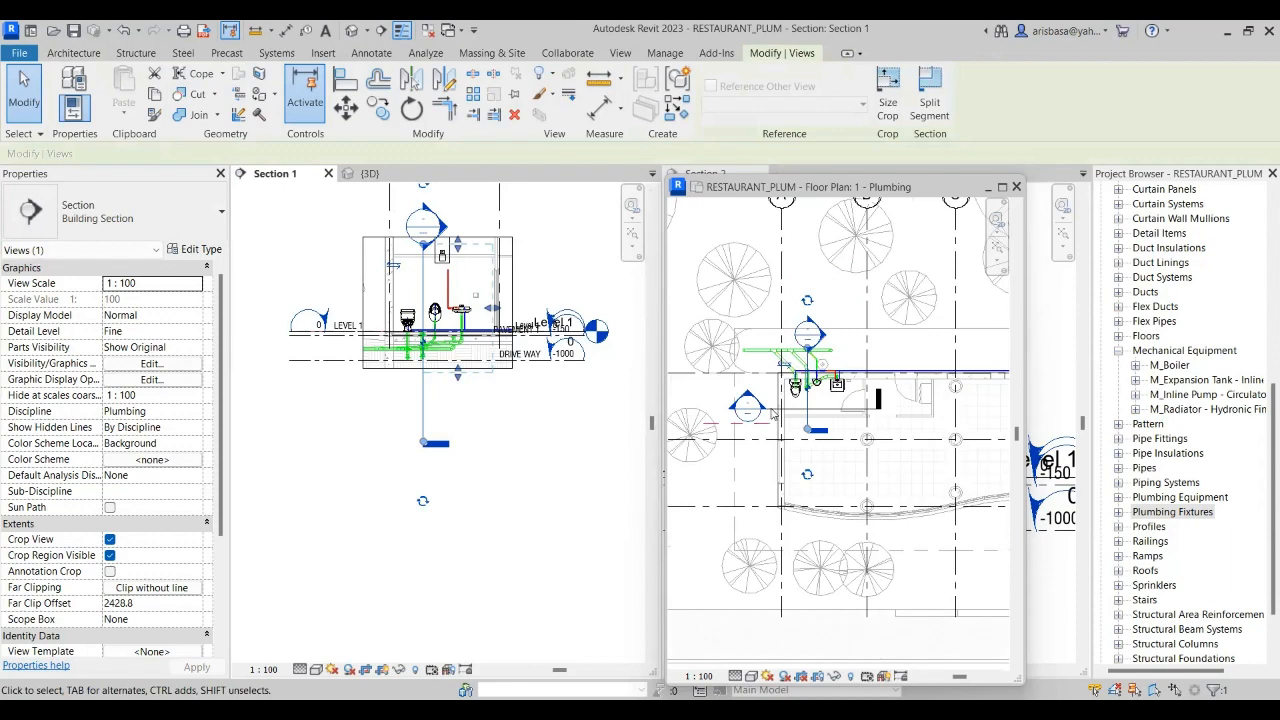
scroll(778, 410, "up", 2)
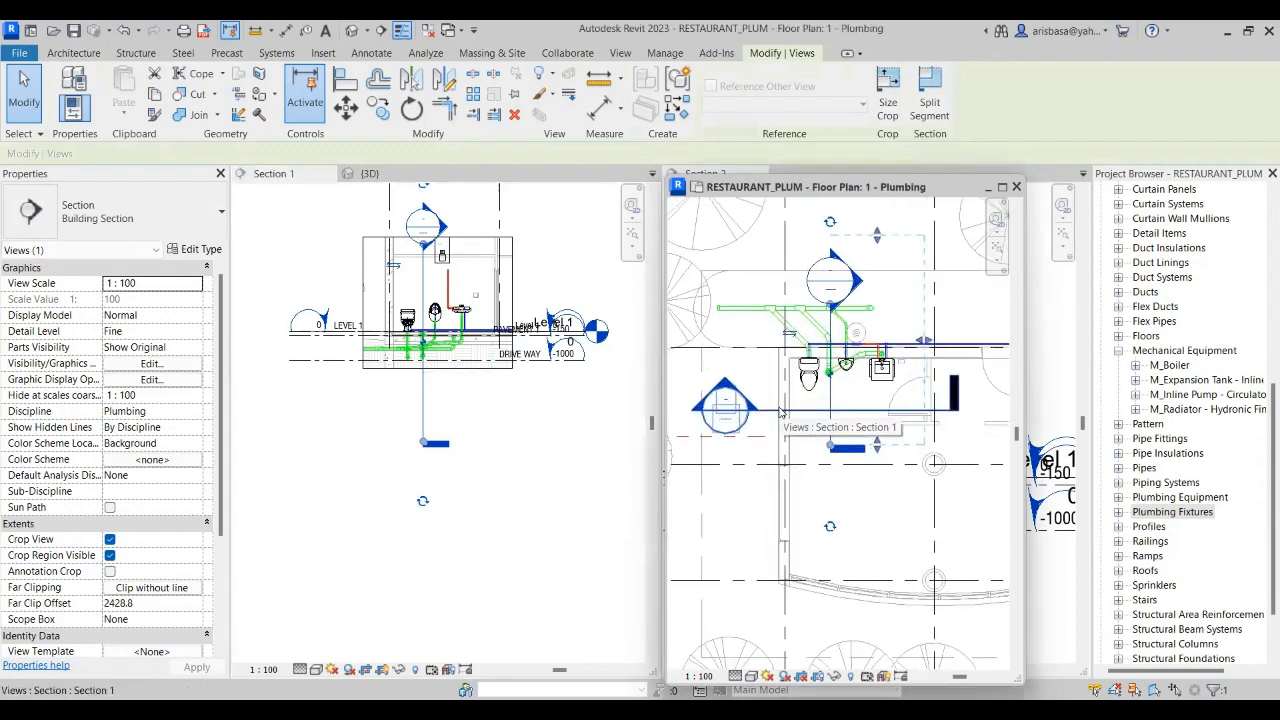
left_click(380, 30)
left_click(741, 331)
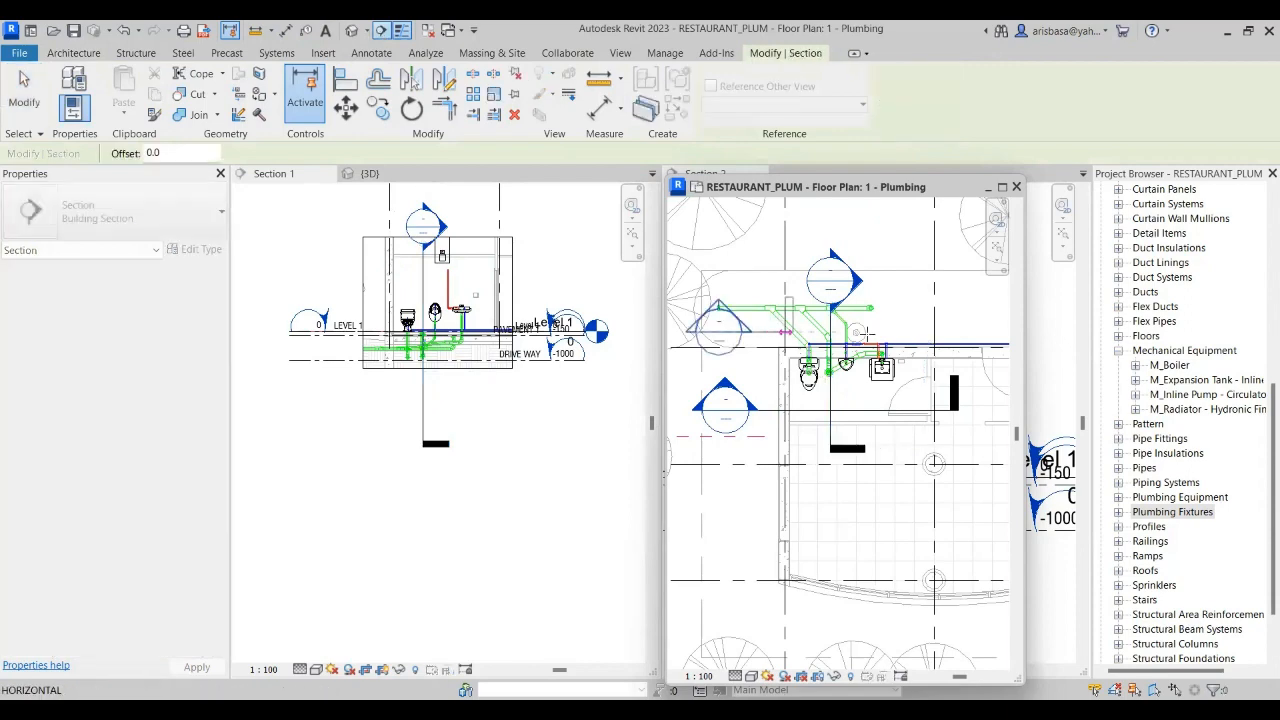
left_click(964, 331)
key("Escape")
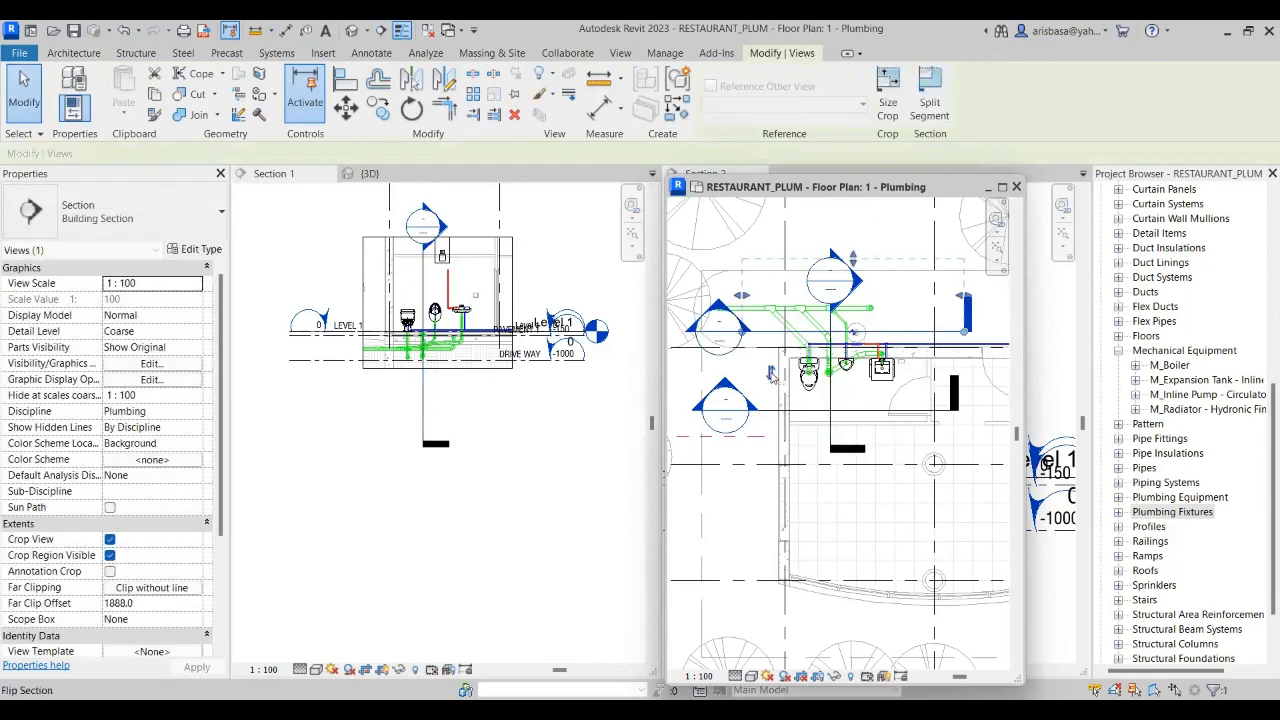
- Flip the new section to face the restroom and shift its line outward, clear of the water heater
right_click(872, 337)
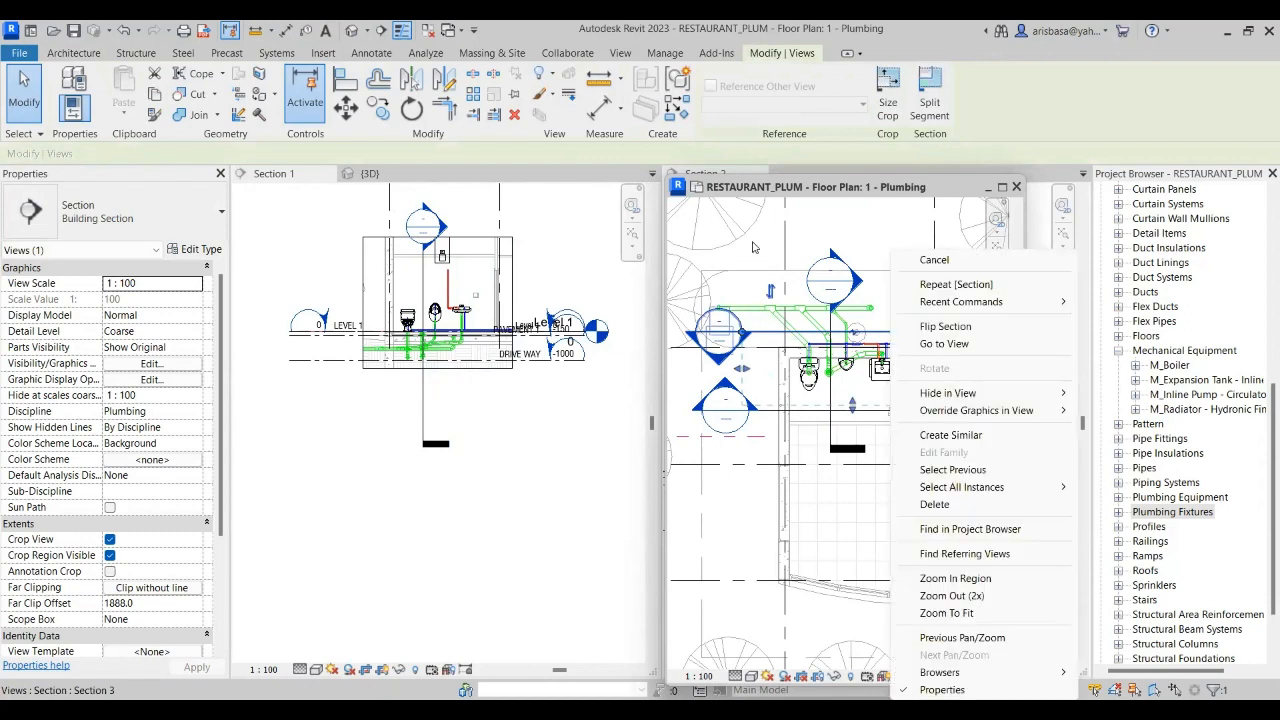
left_click(754, 247)
left_click_drag(757, 336, 766, 315)
- Open the new section's view and extend the upper edge of its crop region above Level 2 to include the water heater
right_click(902, 311)
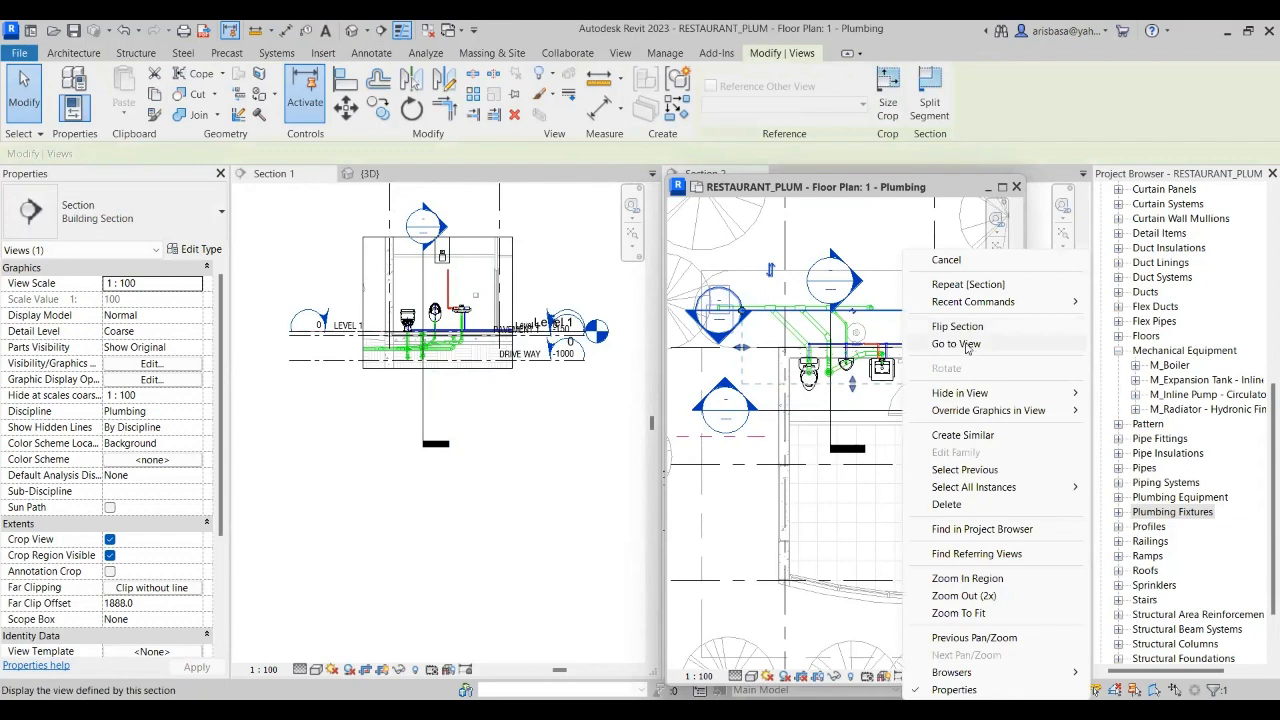
left_click(960, 340)
scroll(385, 380, "up", 3)
scroll(500, 400, "down", 3)
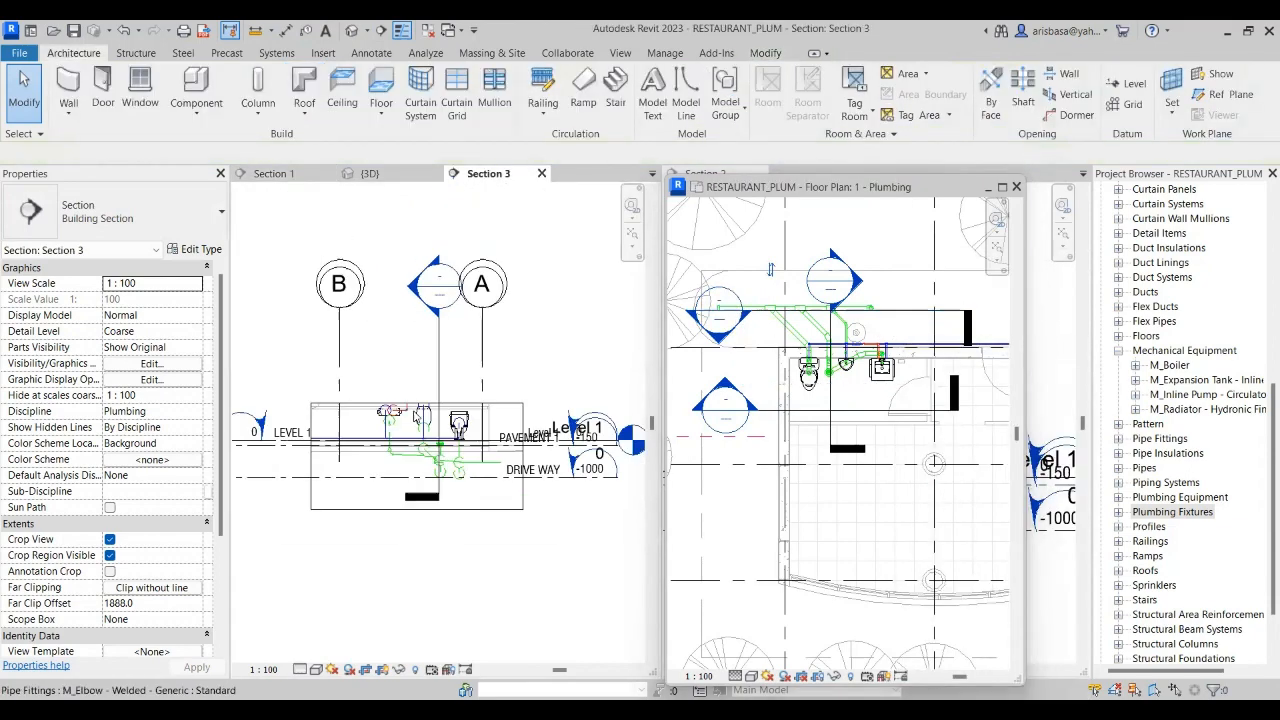
left_click(505, 407)
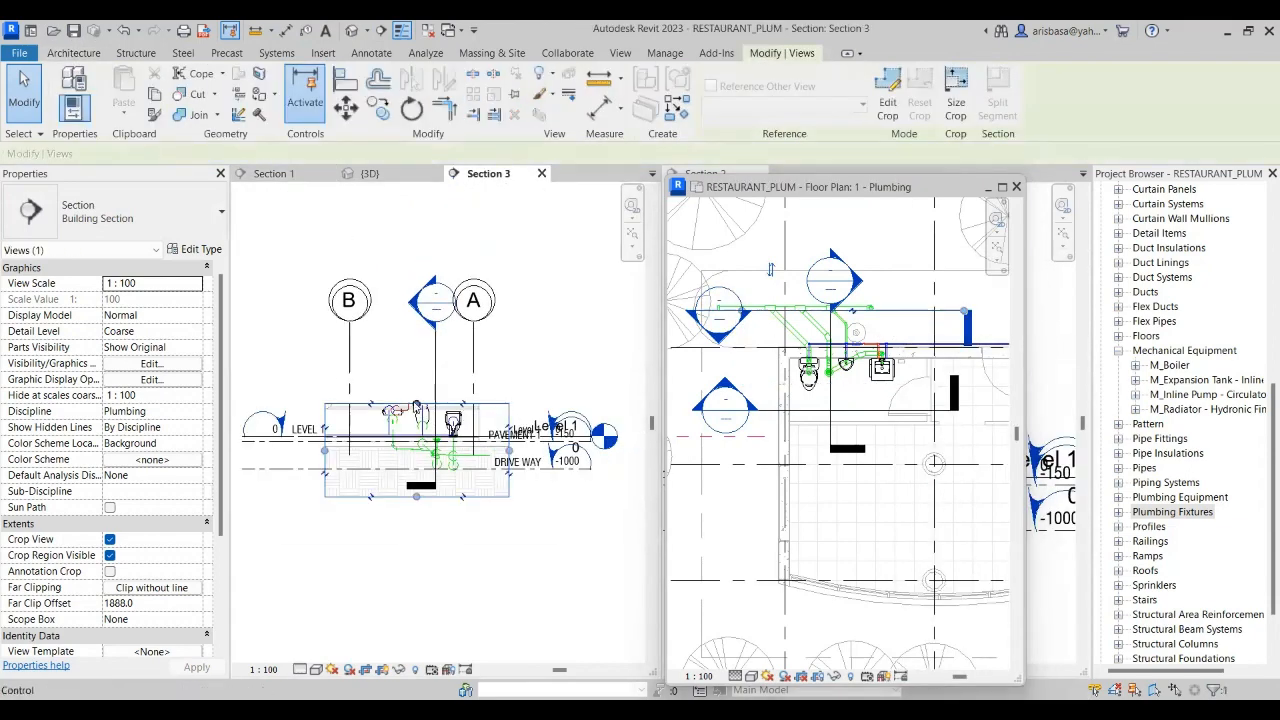
left_click_drag(417, 404, 430, 270)
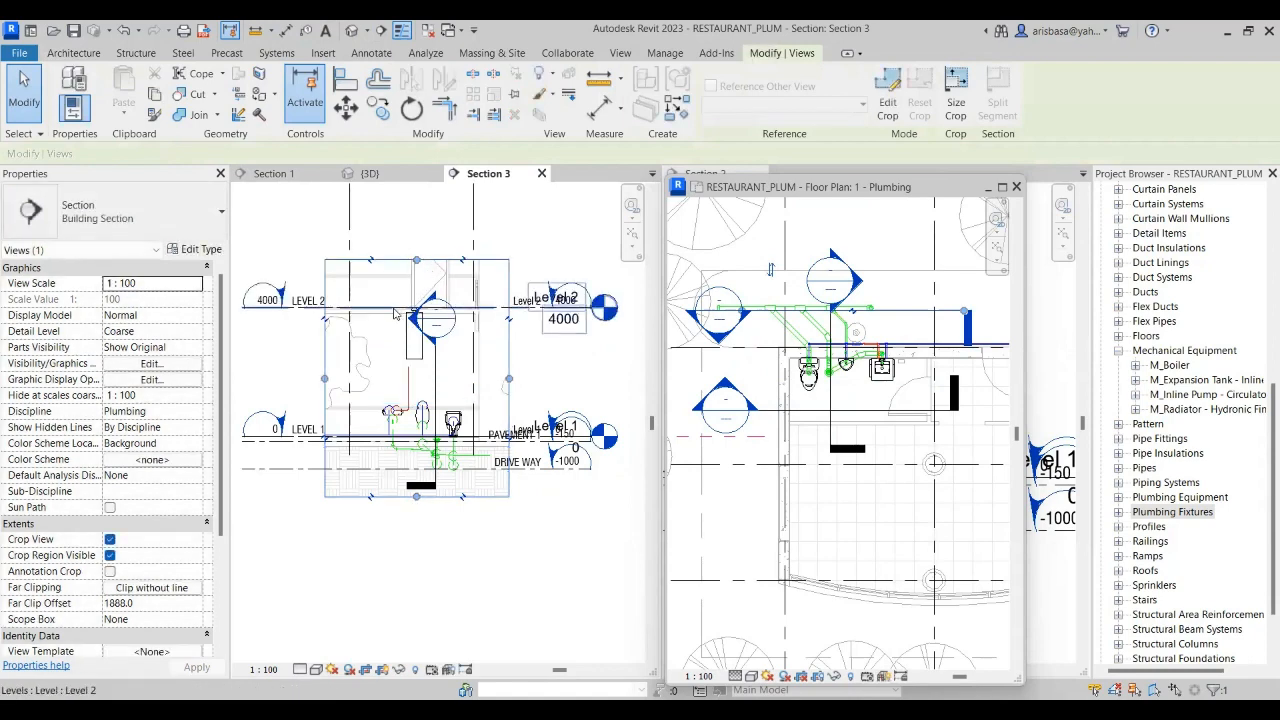
scroll(400, 365, "up", 2)
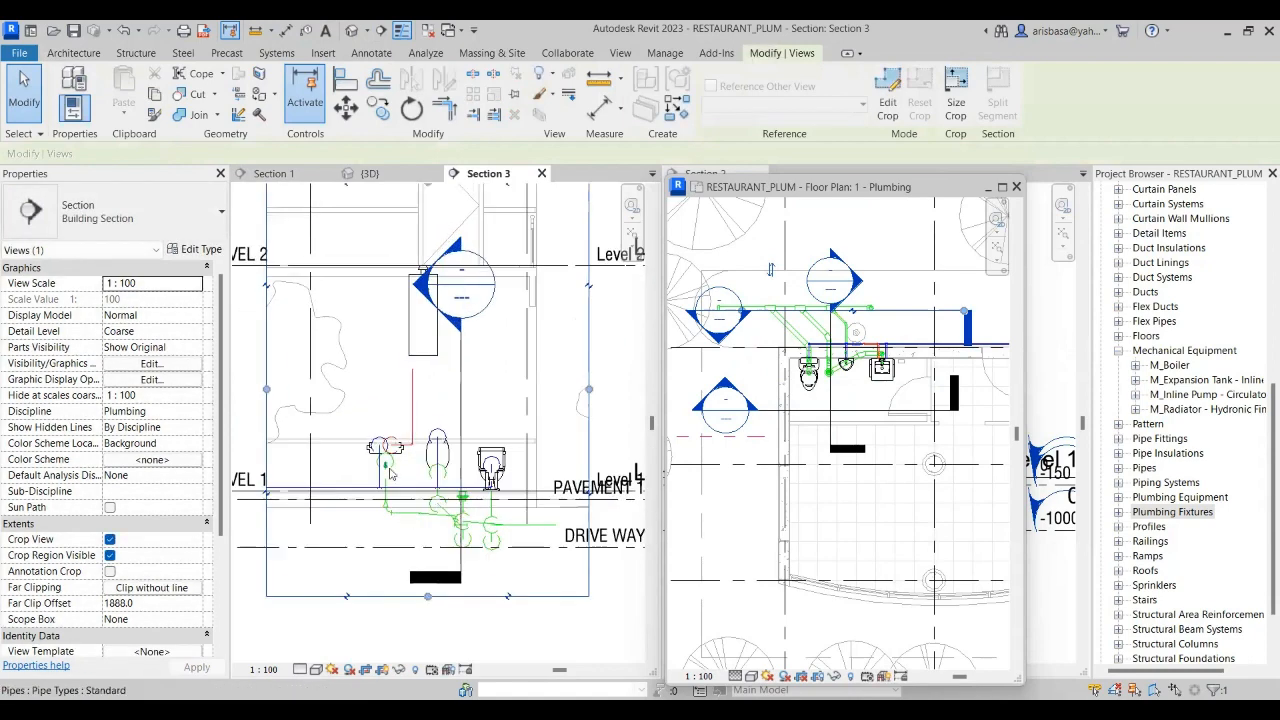
- Set the Section 3 view's detail level to Fine
left_click(300, 669)
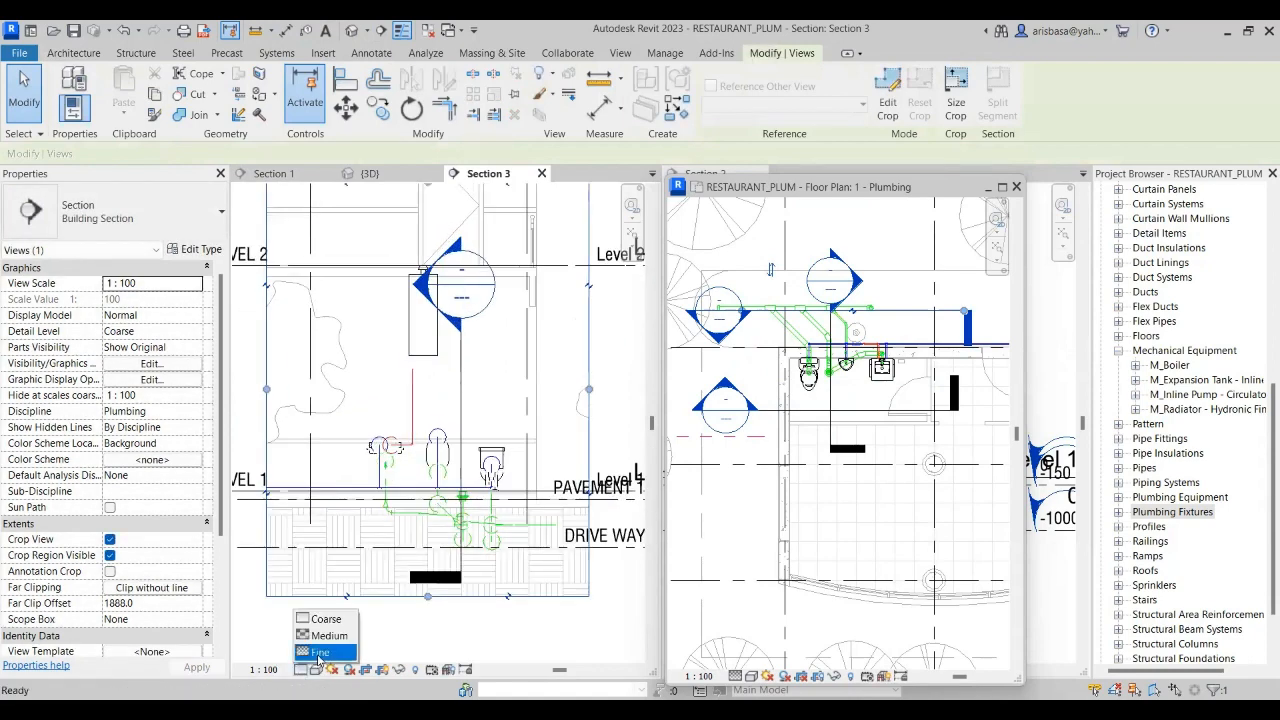
left_click(318, 653)
scroll(430, 320, "up", 4)
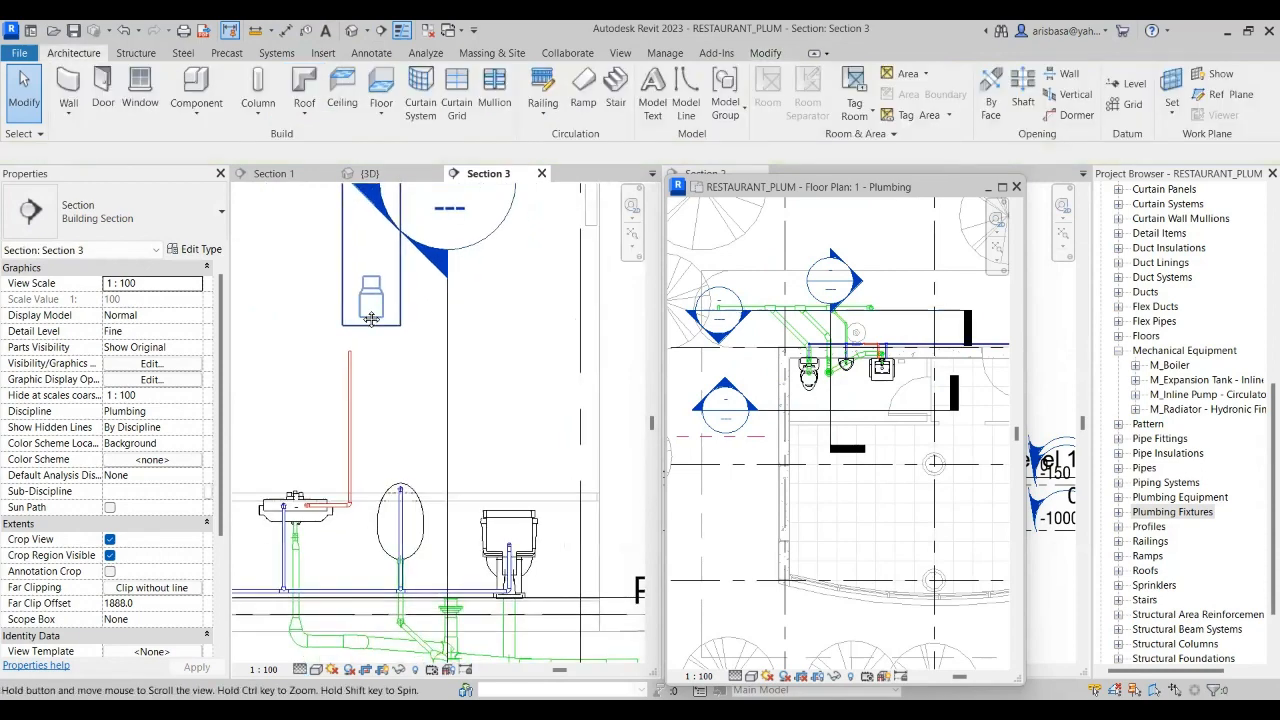
- Run a 20 mm domestic cold water pipe from the water heater's inlet, up to elevation 4148, across past the lavatory, and down to the cold water main
left_click(378, 377)
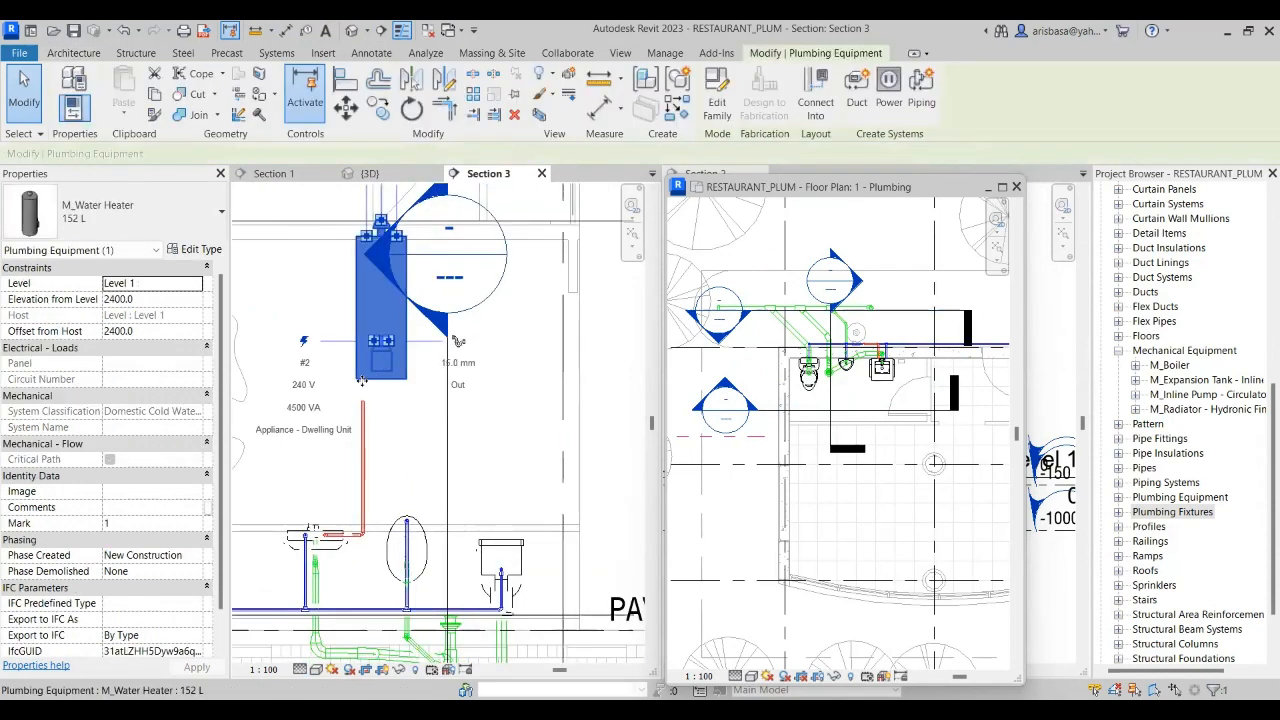
middle_click_drag(367, 390, 392, 461)
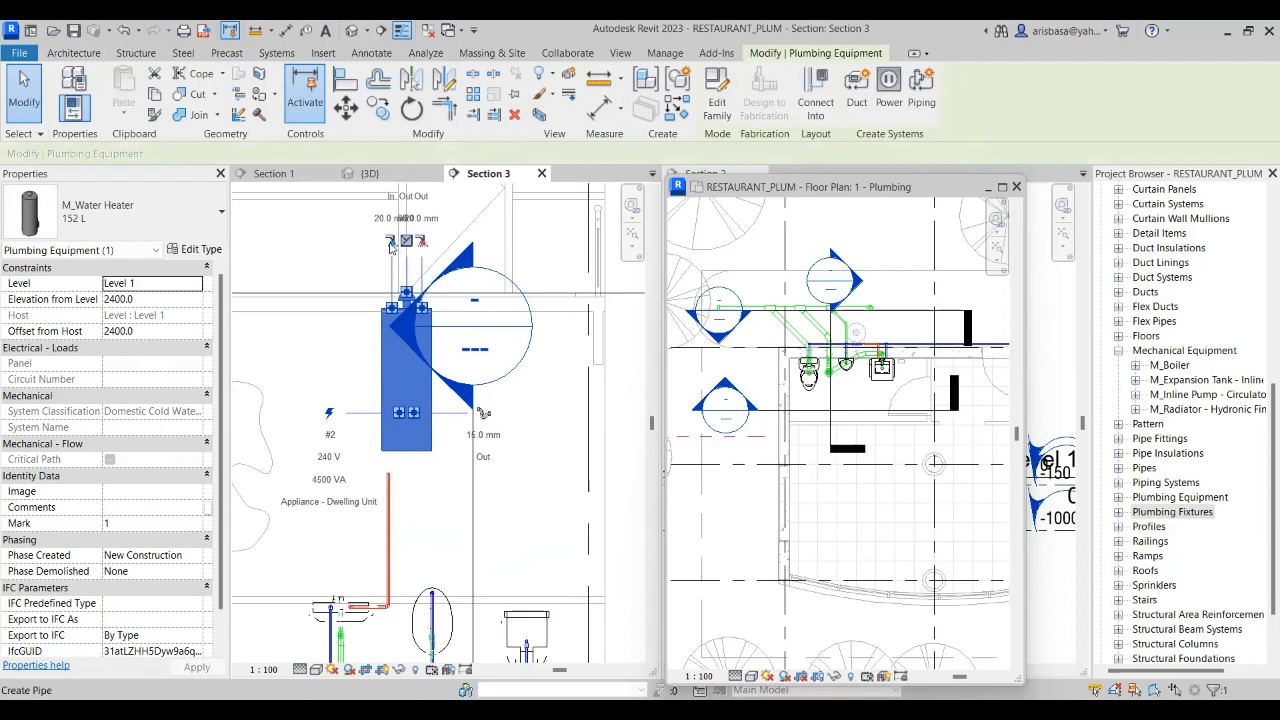
middle_click_drag(333, 479, 391, 284)
scroll(343, 462, "down", 3)
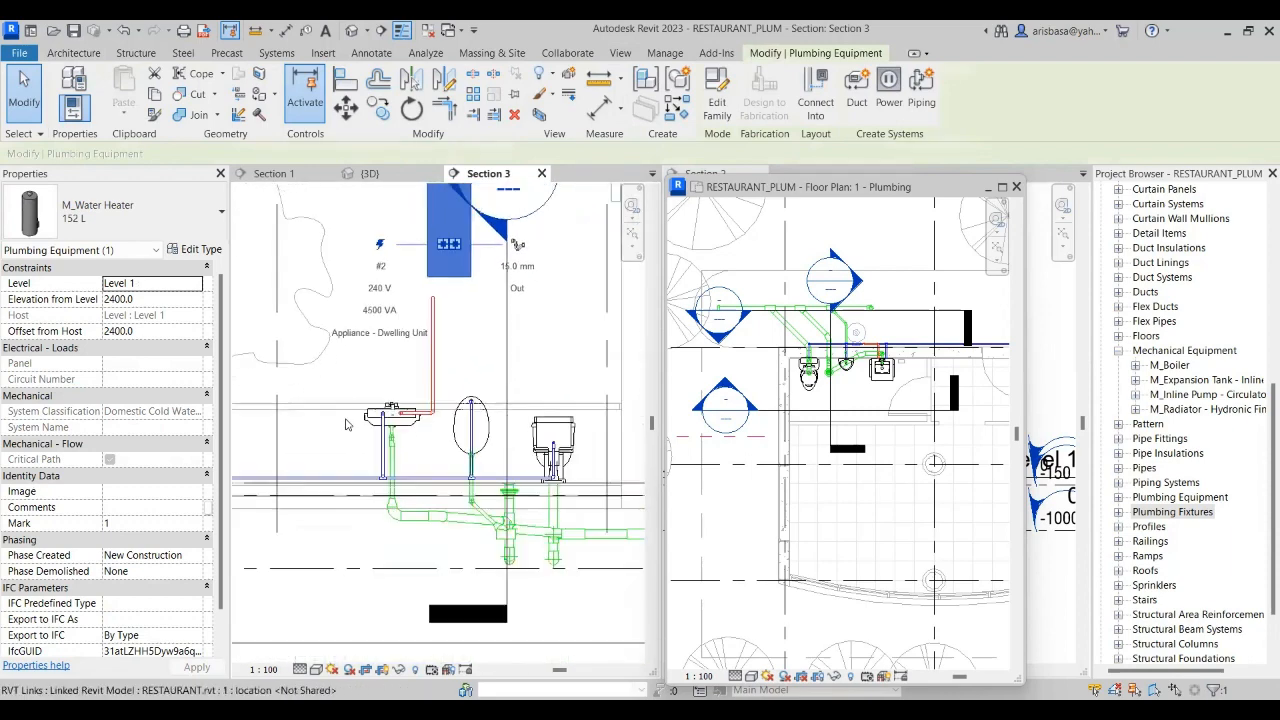
middle_click_drag(356, 399, 354, 465)
middle_click_drag(388, 265, 391, 334)
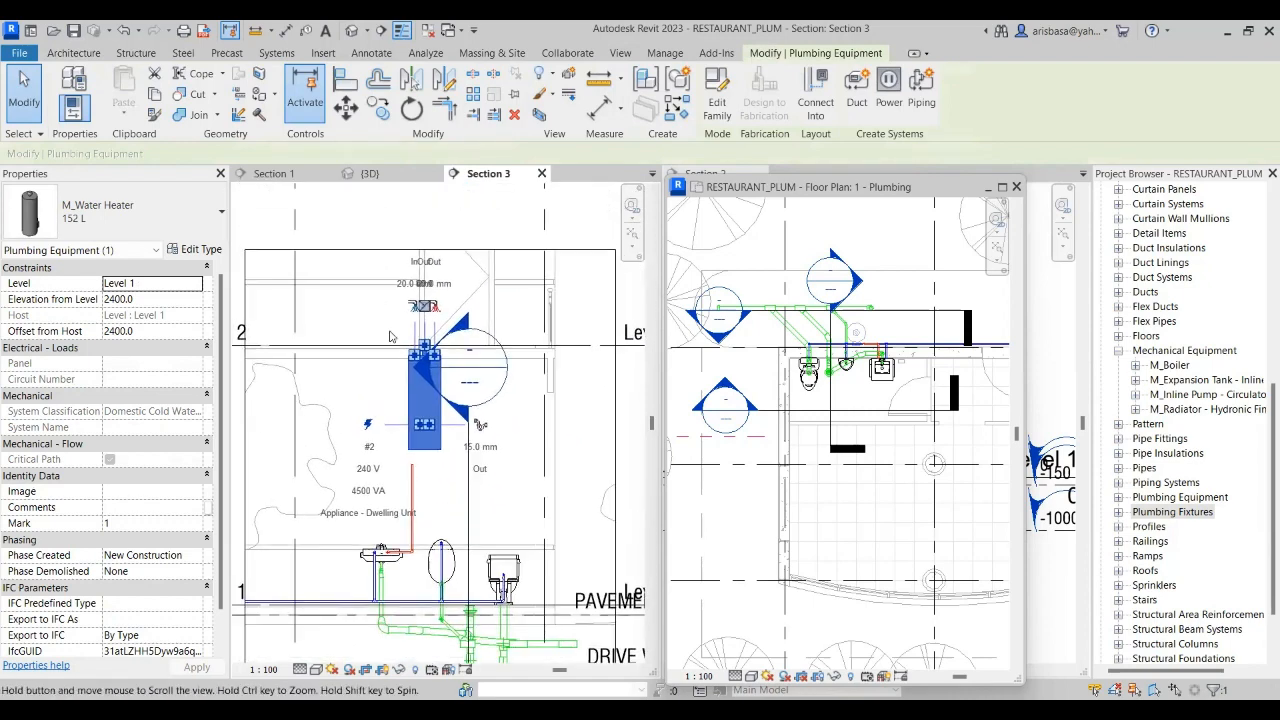
scroll(388, 302, "up", 2)
left_click(430, 316)
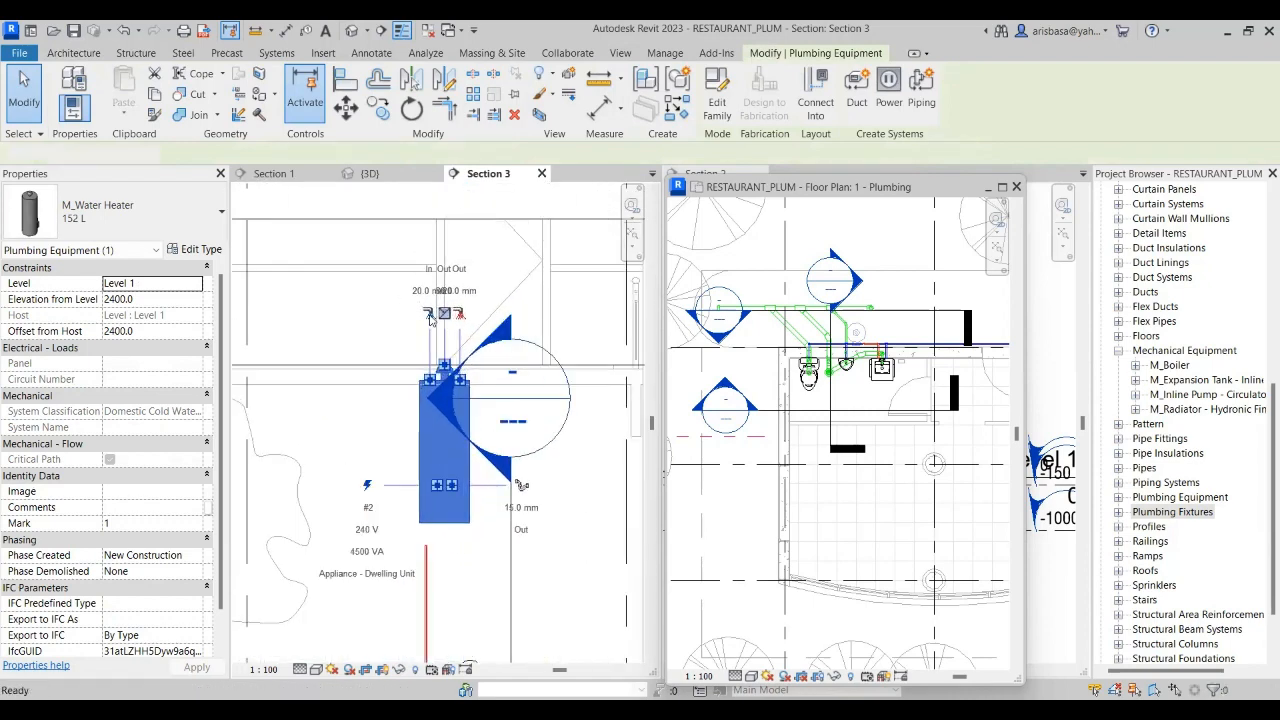
left_click(428, 350)
scroll(387, 340, "down", 2)
middle_click_drag(403, 326, 401, 206)
left_click(400, 206)
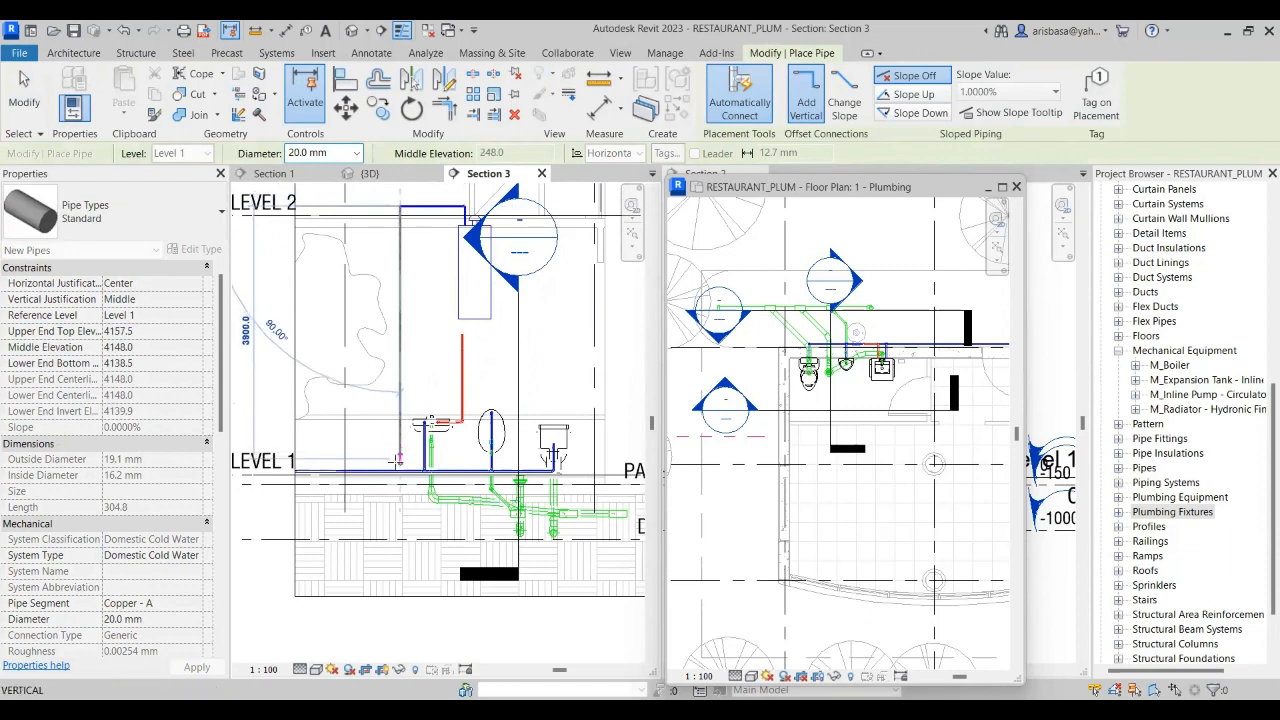
left_click(400, 470)
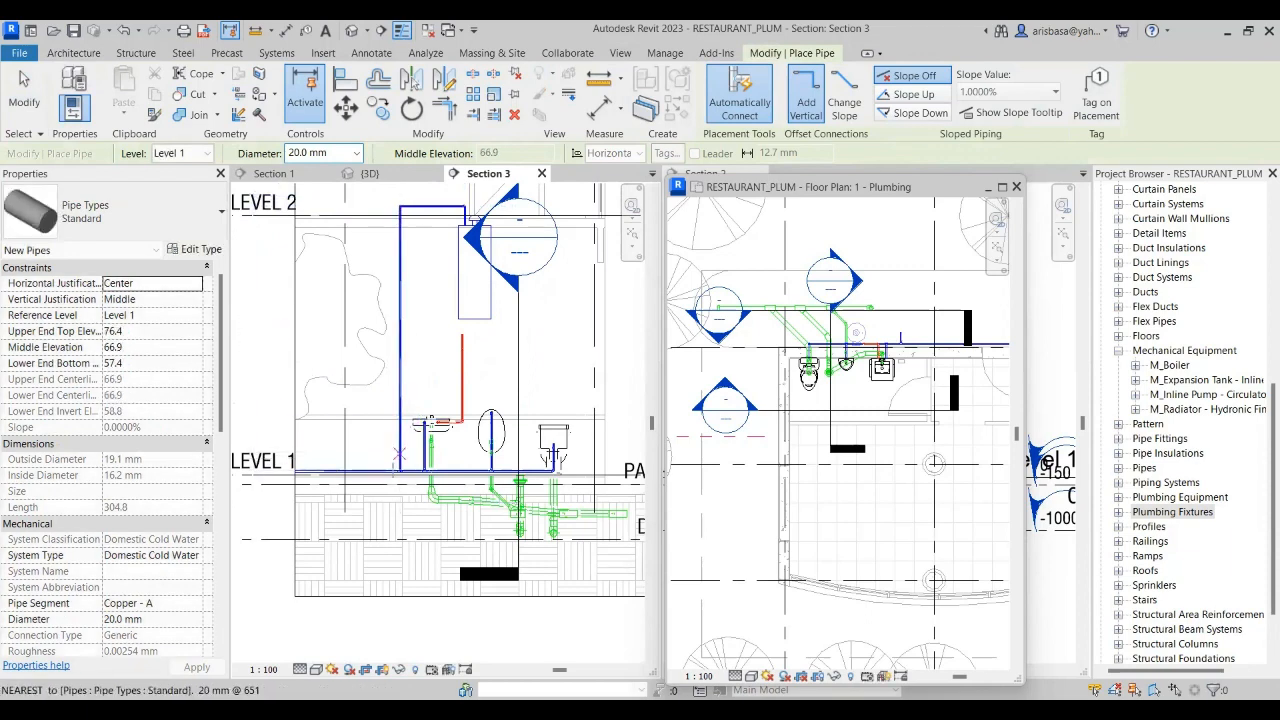
scroll(403, 455, "up", 5)
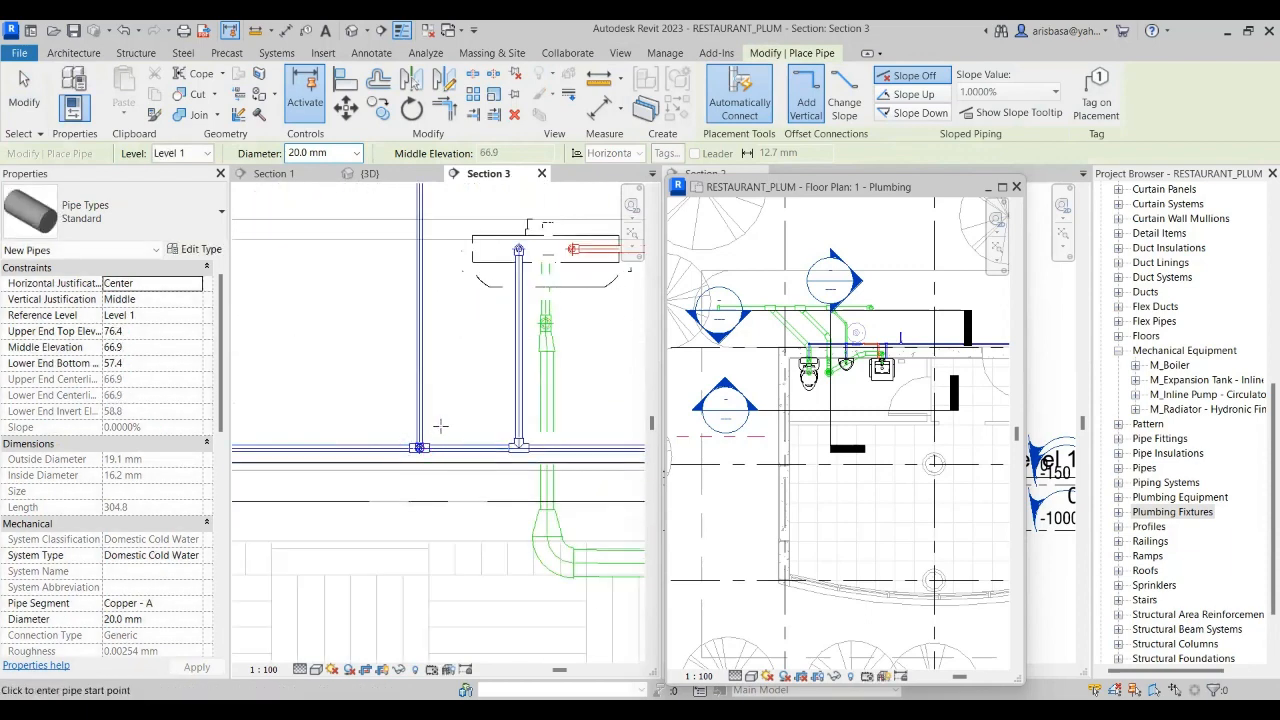
scroll(415, 447, "down", 4)
scroll(428, 445, "down", 1)
key("Escape")
key("Escape")
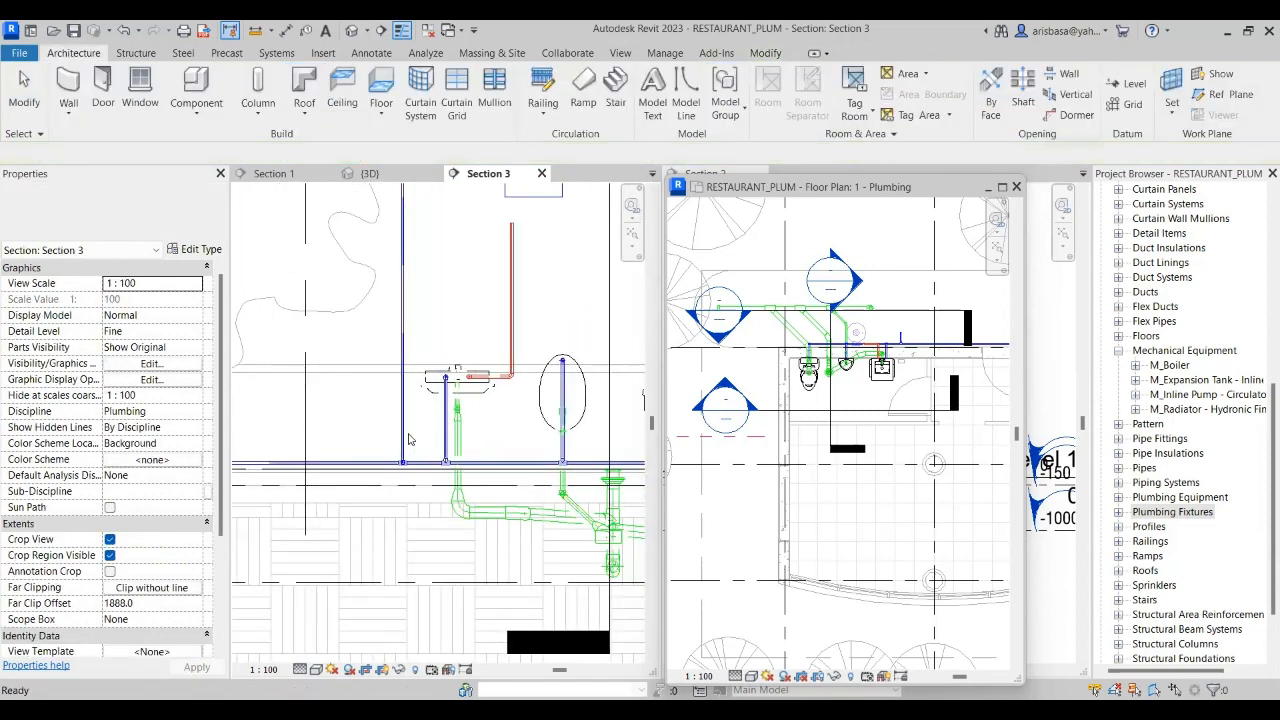
- Move the vertical 25 mm hot water pipe sideways, closer to the lavatory and clear of the water heater
scroll(410, 465, "down", 3)
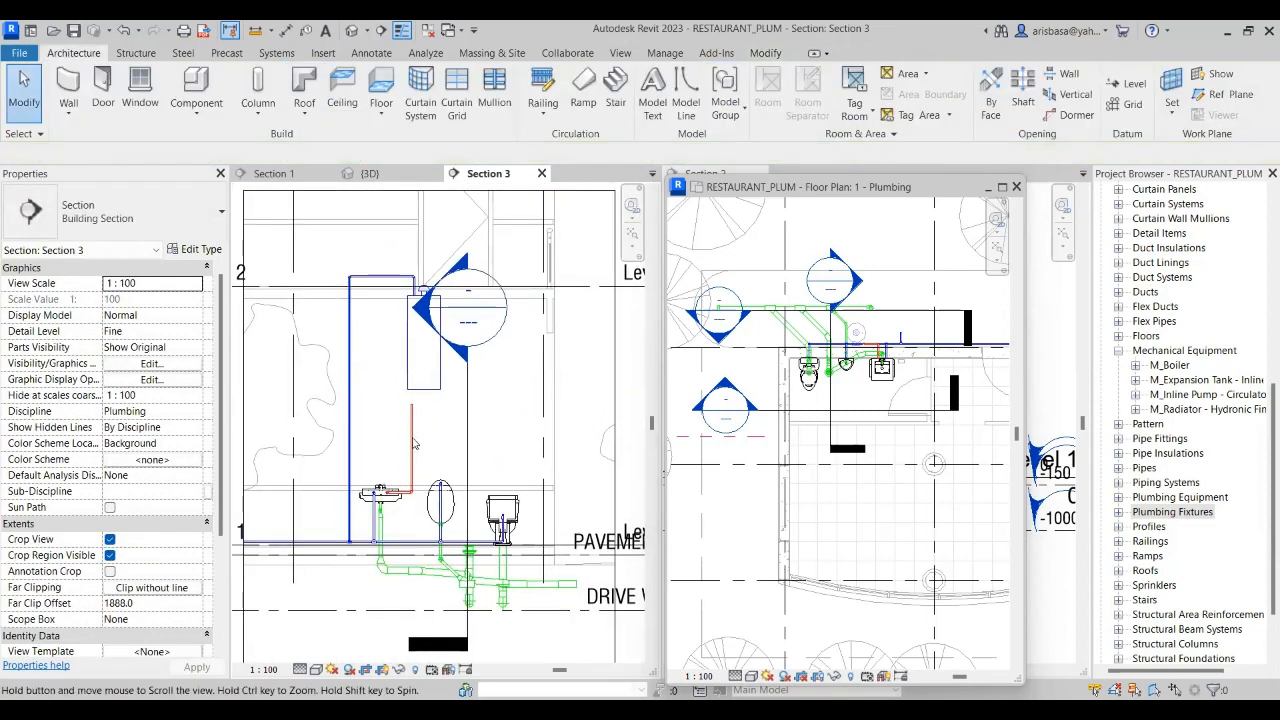
scroll(414, 444, "up", 1)
left_click(412, 444)
scroll(411, 450, "up", 2)
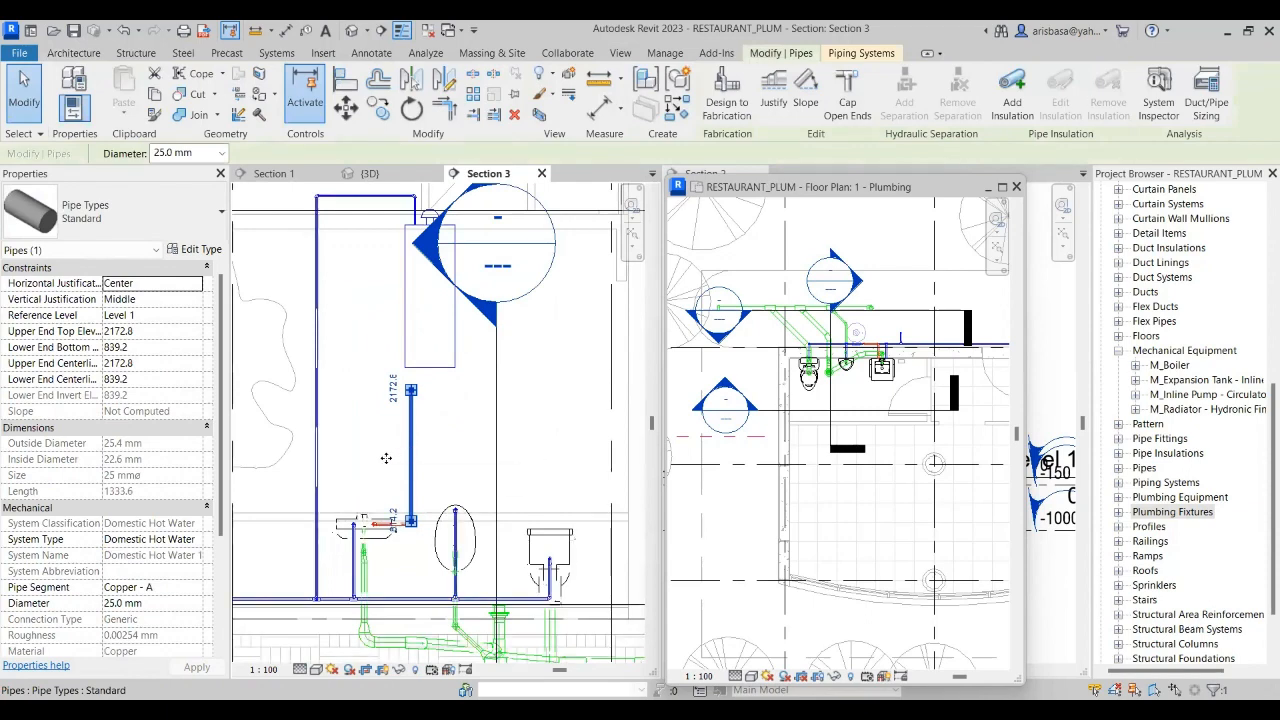
left_click_drag(386, 458, 367, 458)
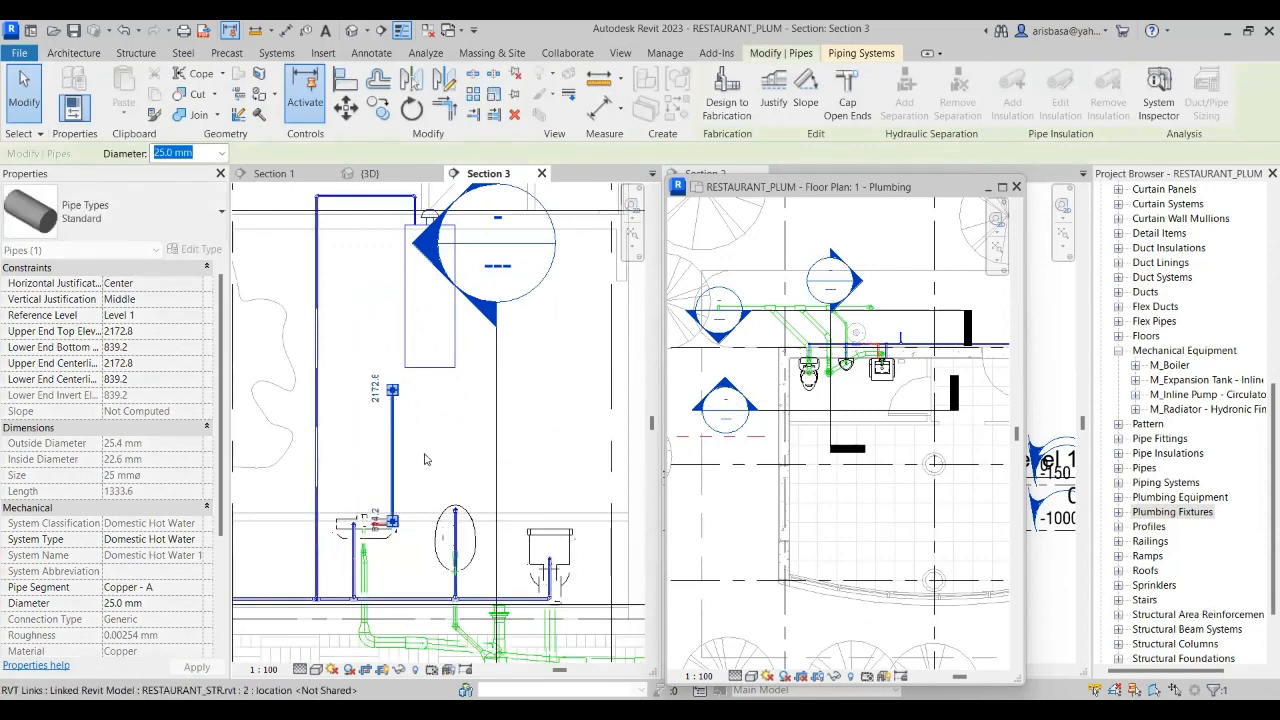
- Draw a 20 mm domestic hot water pipe from the water heater's hot outlet up to elevation 4348 and horizontally to the heater's lavatory-side edge
middle_click_drag(442, 457, 416, 485)
scroll(405, 285, "up", 2)
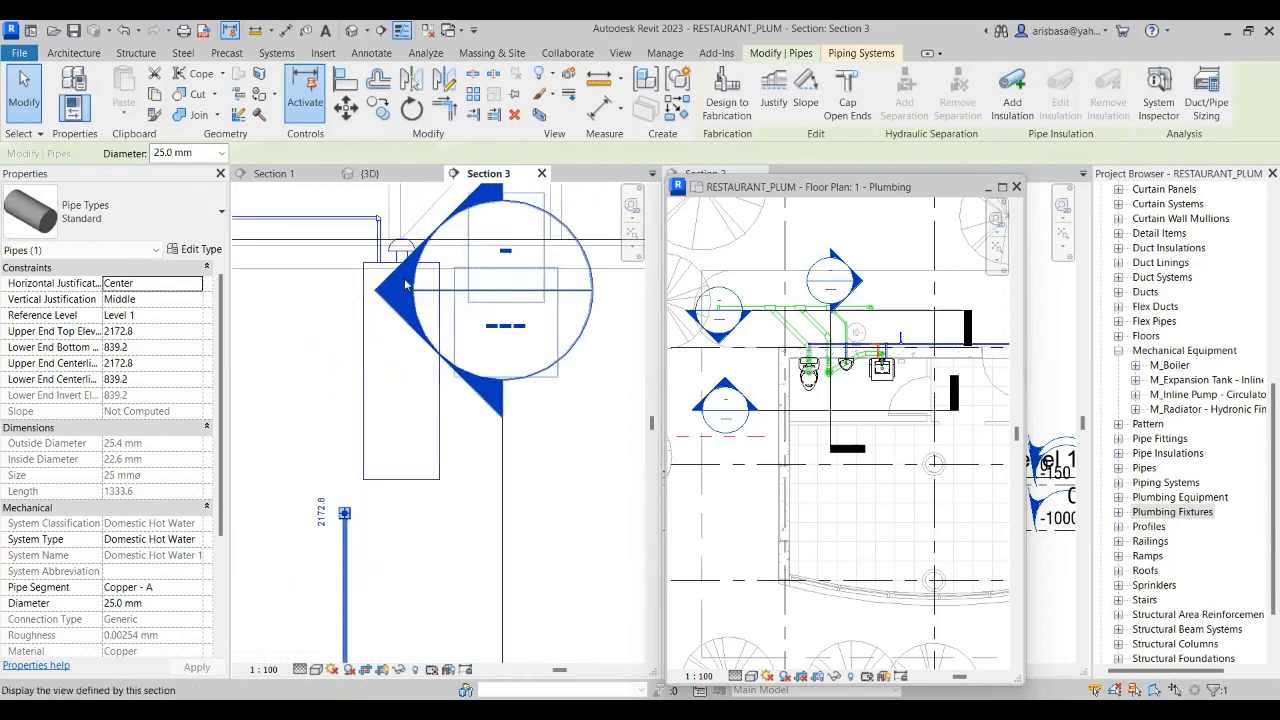
left_click(405, 285)
left_click(432, 265)
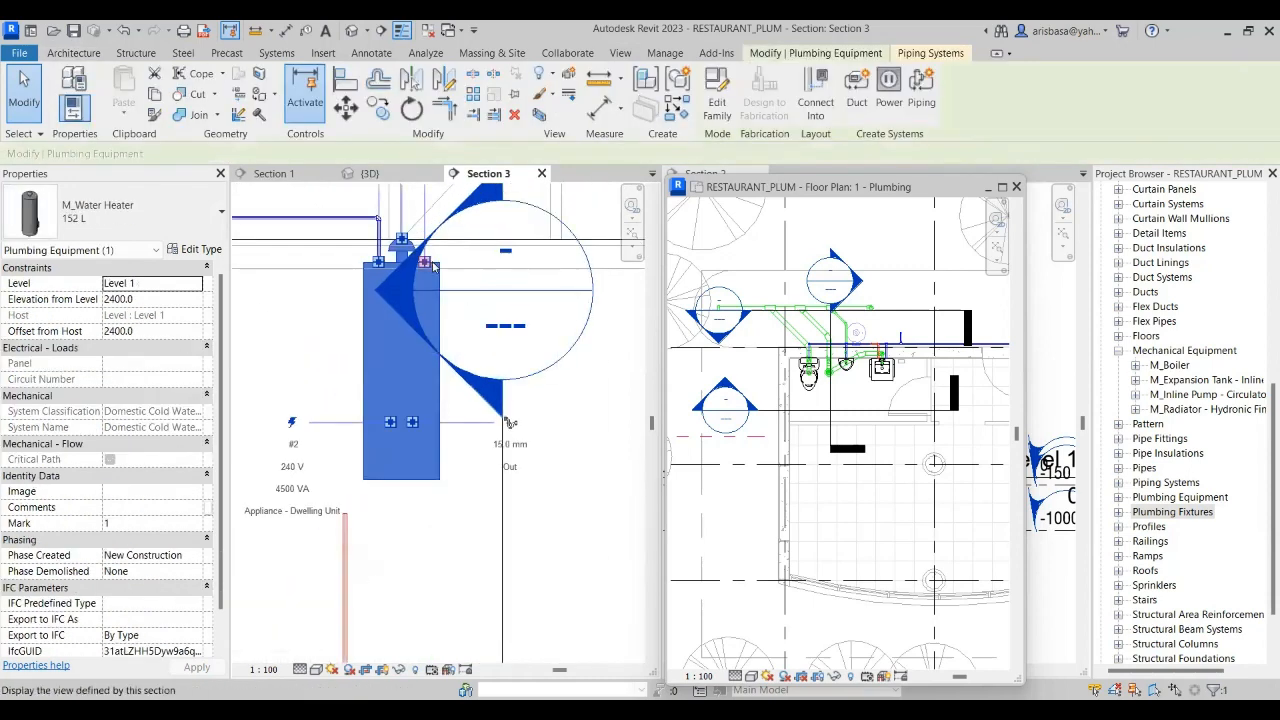
scroll(432, 265, "down", 2)
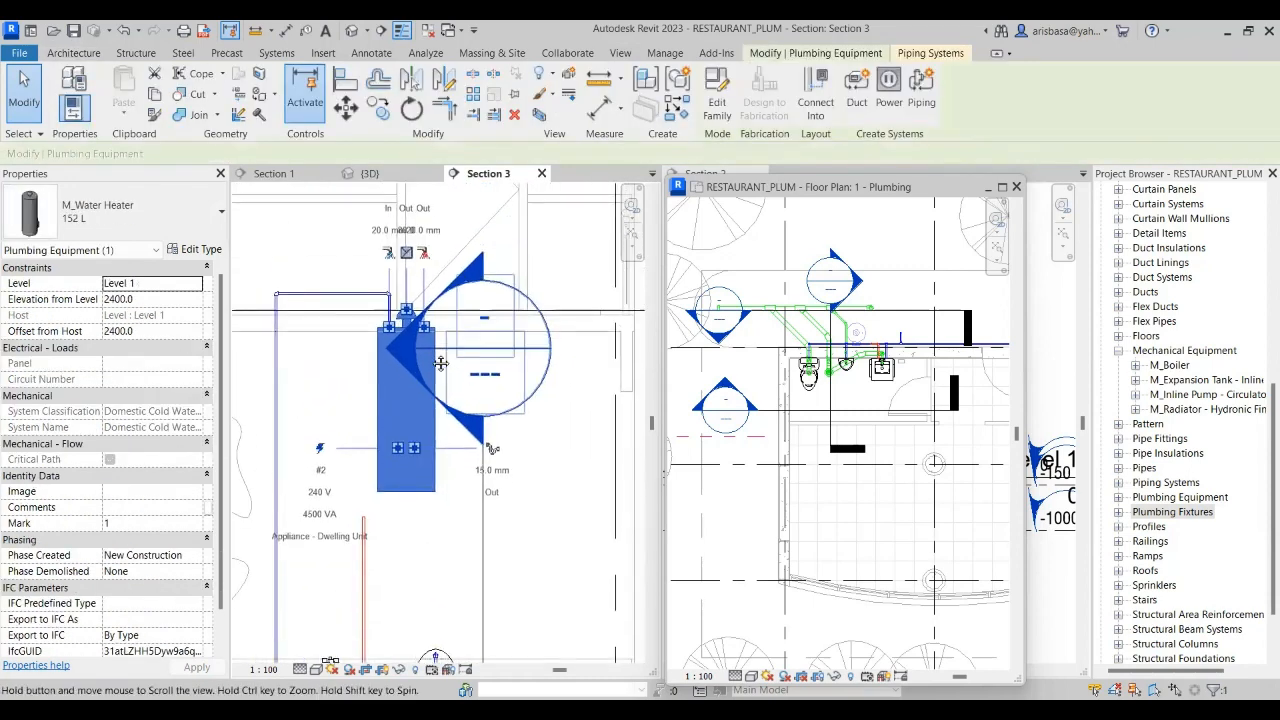
left_click(425, 258)
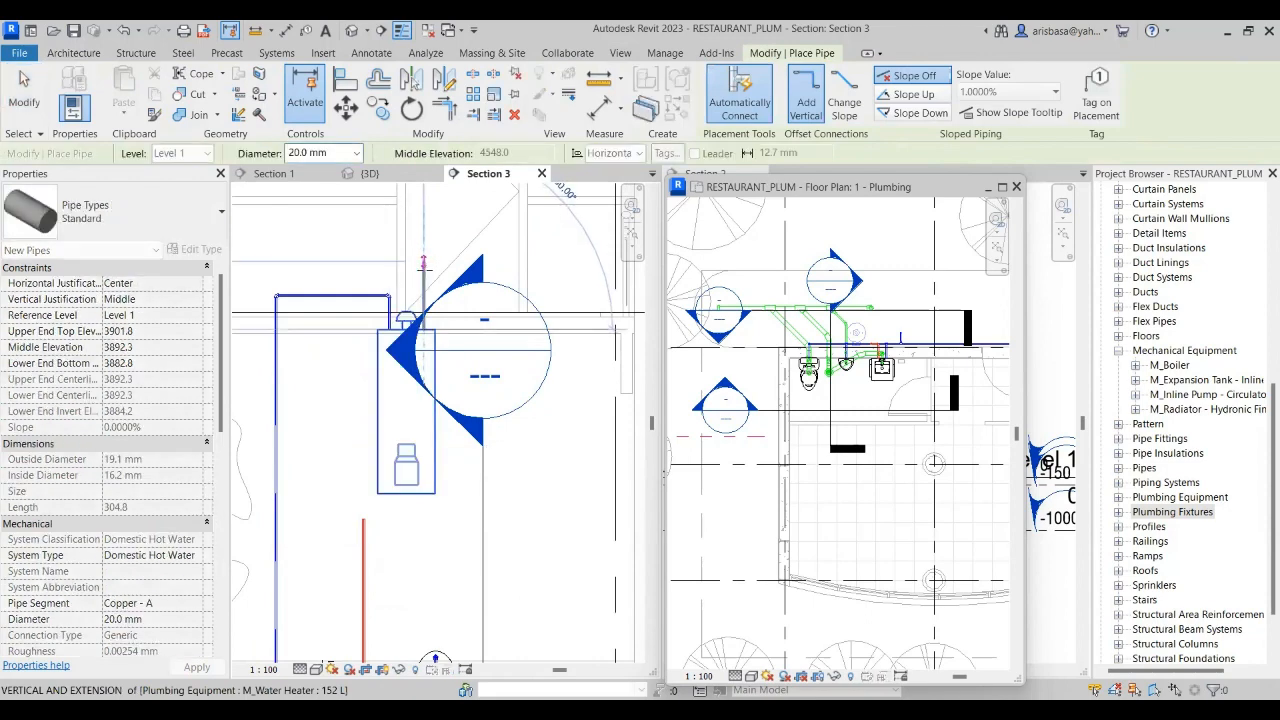
left_click(424, 272)
left_click(378, 272)
key("Escape")
key("Escape")
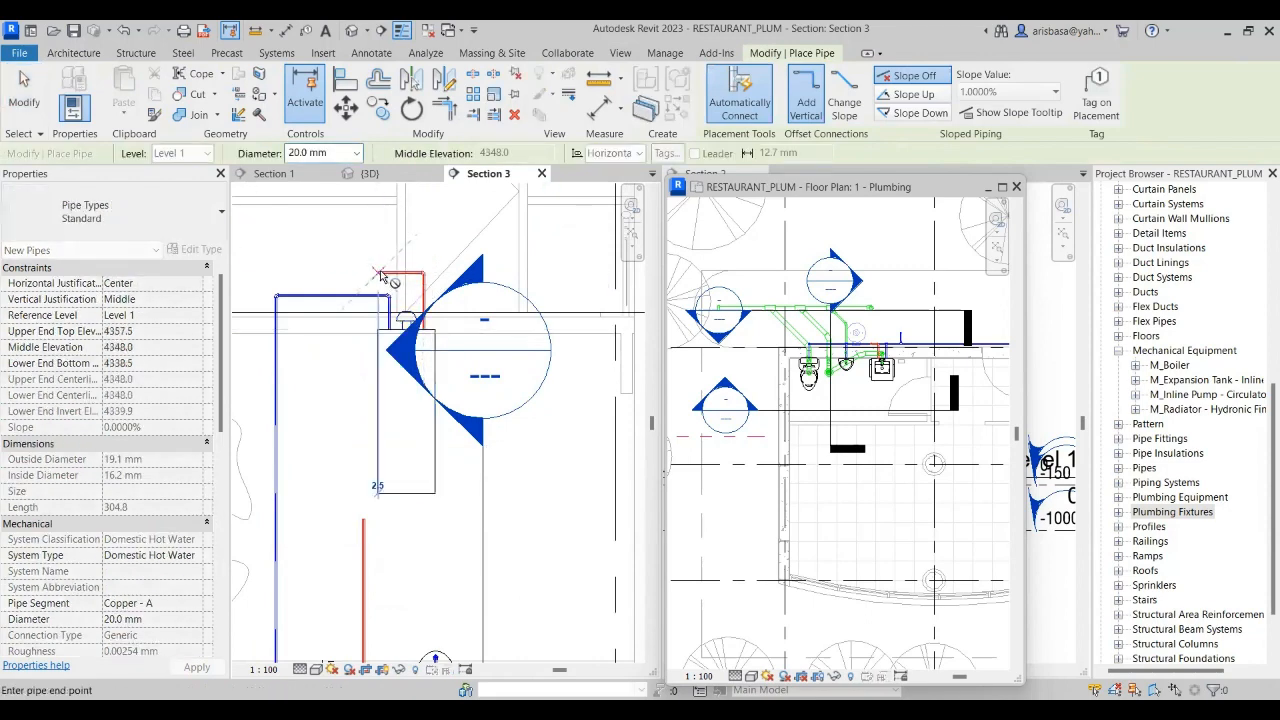
- Trim/extend the vertical 25 mm hot water pipe and the 20 mm hot water pipe from the heater to meet at a corner
middle_click_drag(386, 272, 376, 235)
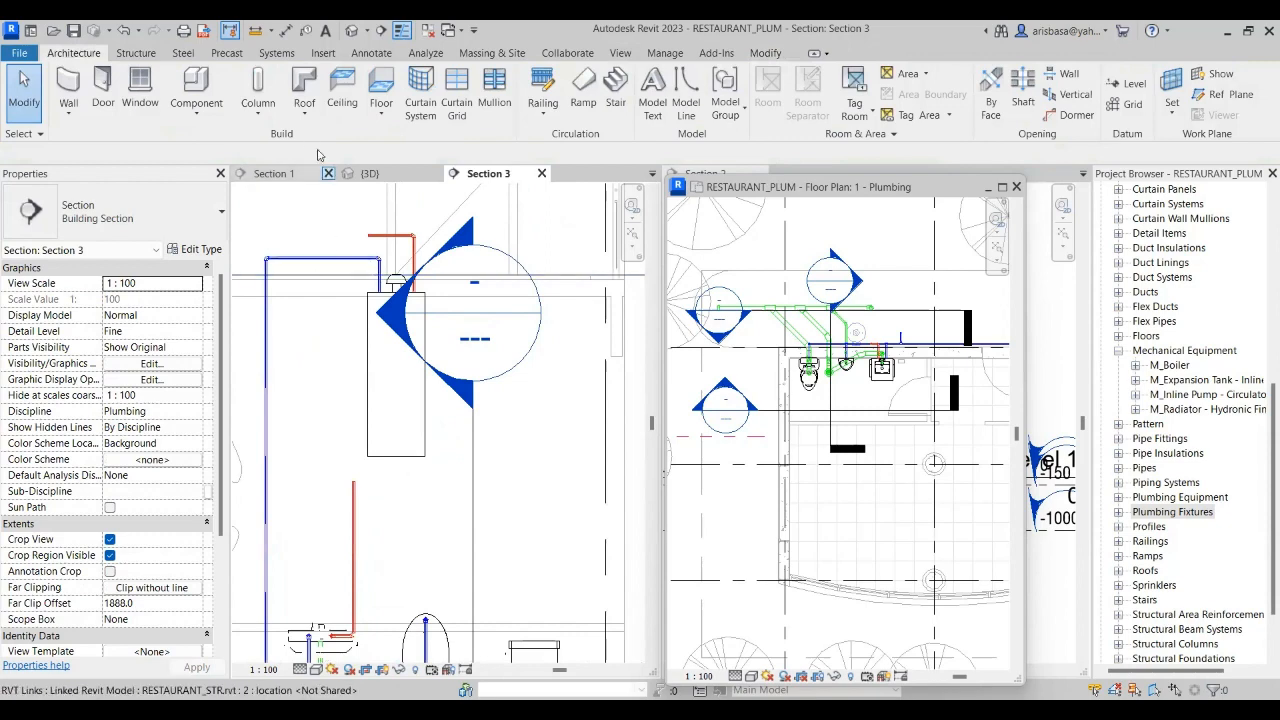
left_click(362, 481)
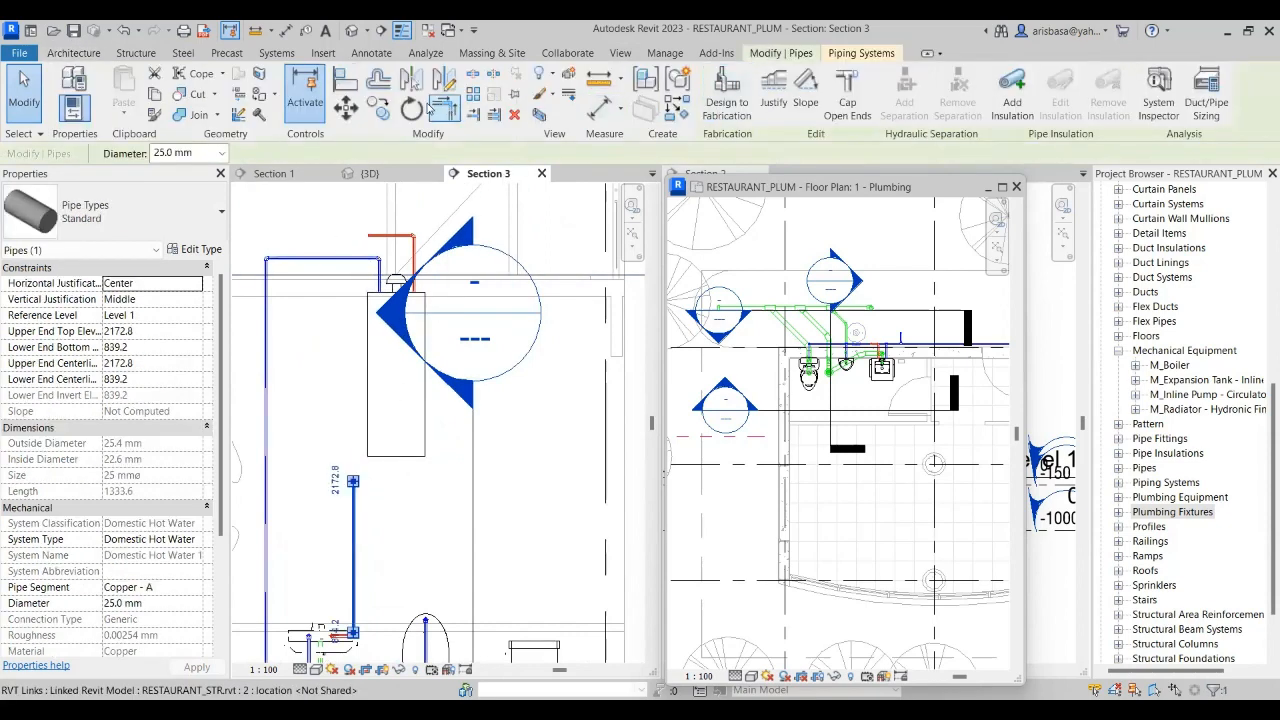
key("Escape")
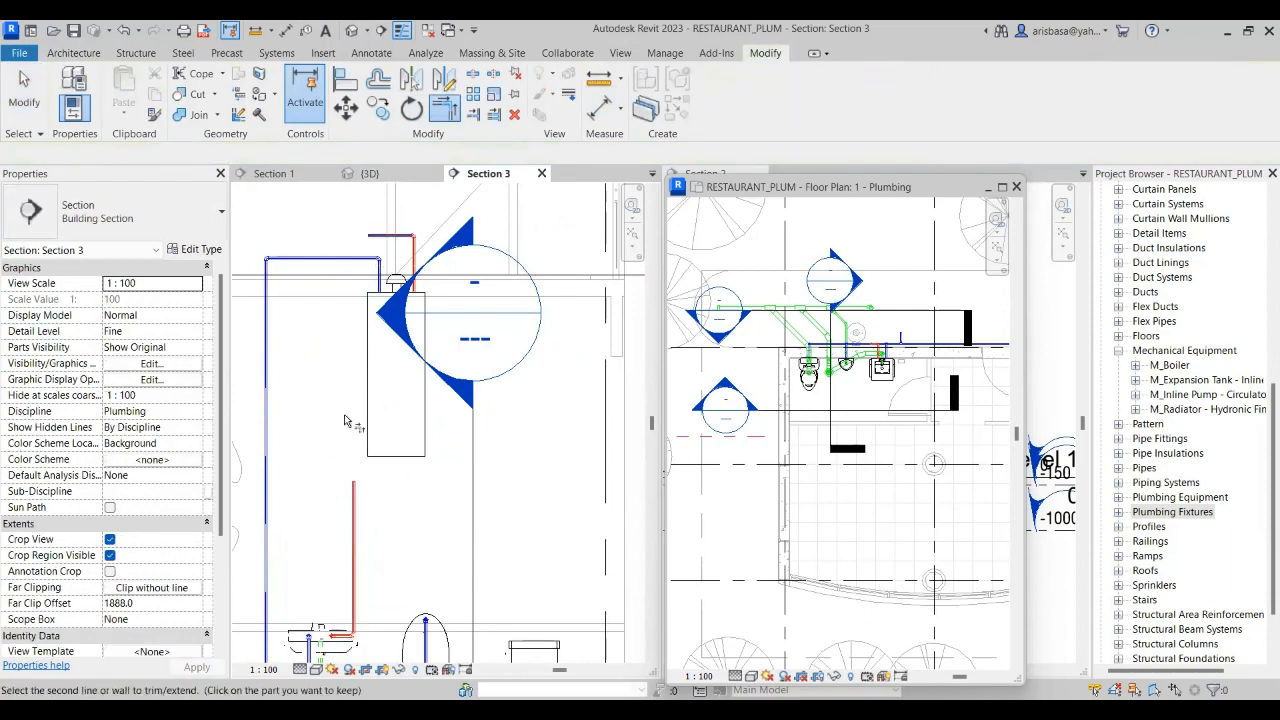
key("t")
key("r")
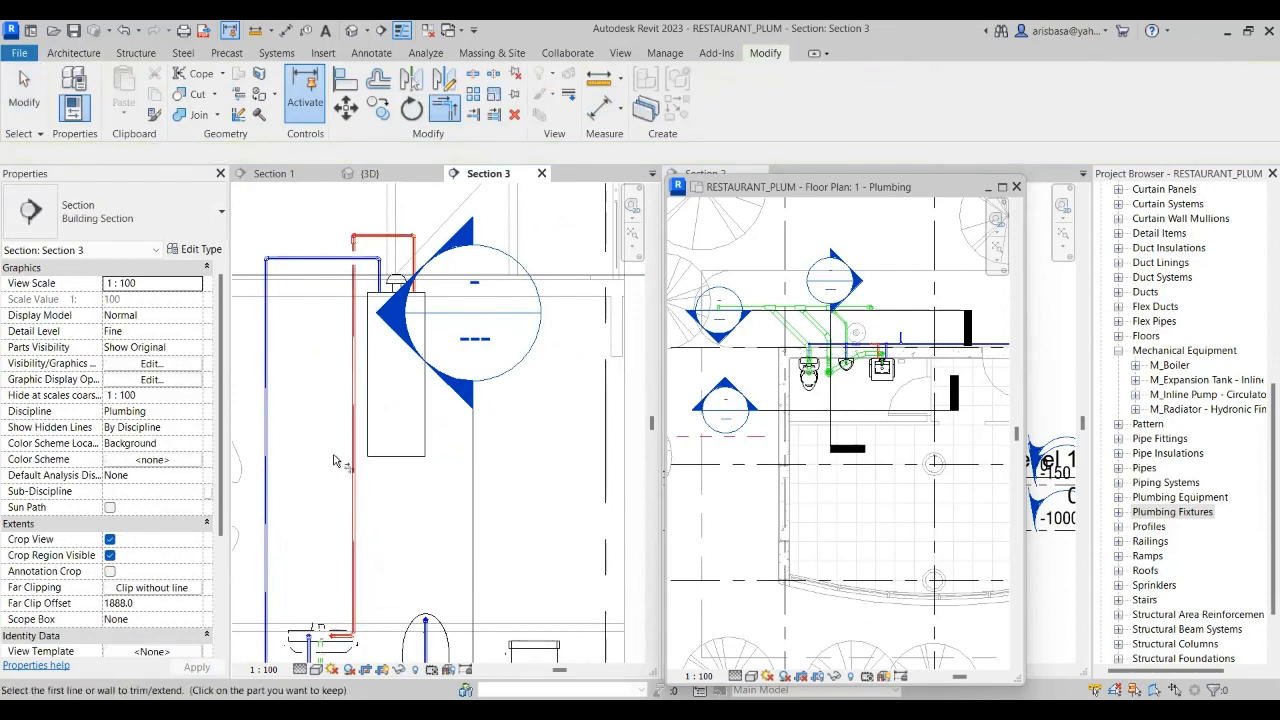
key("Escape")
- In the 3D view, stretch the free end of the 25 mm domestic cold water main outward to a length of about 15100 mm
scroll(424, 338, "down", 3)
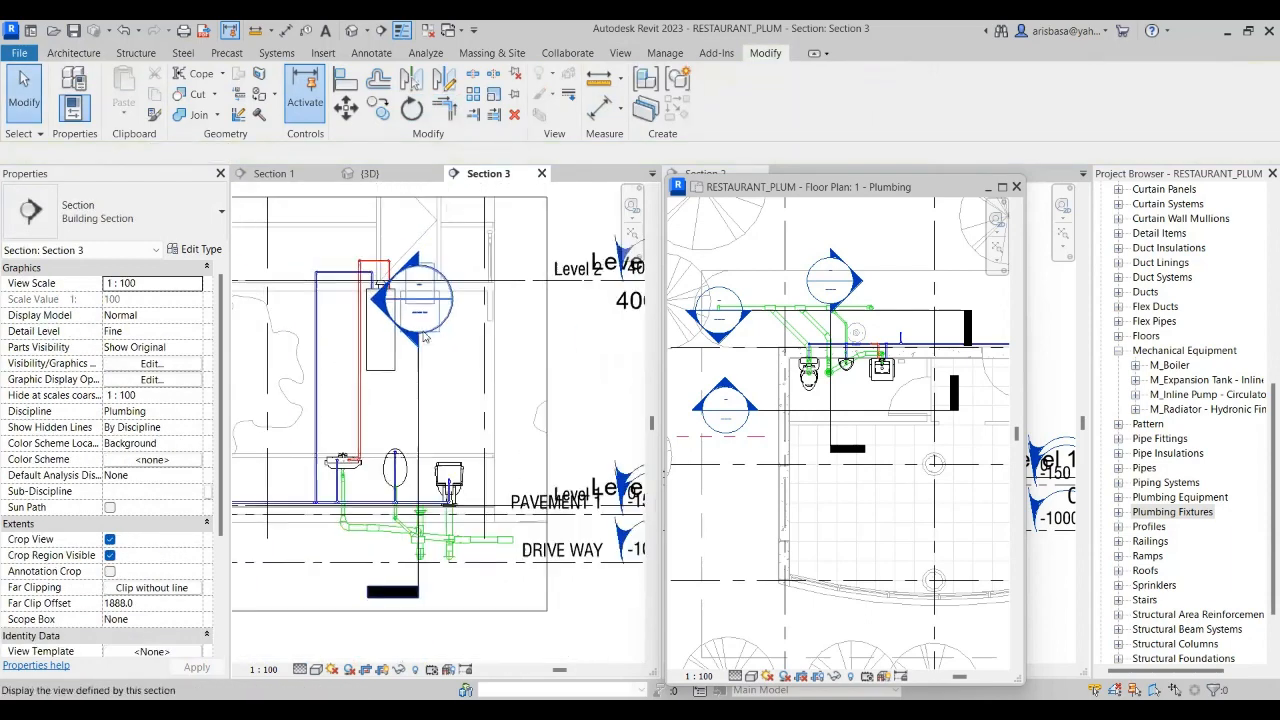
scroll(424, 338, "down", 2)
left_click(389, 175)
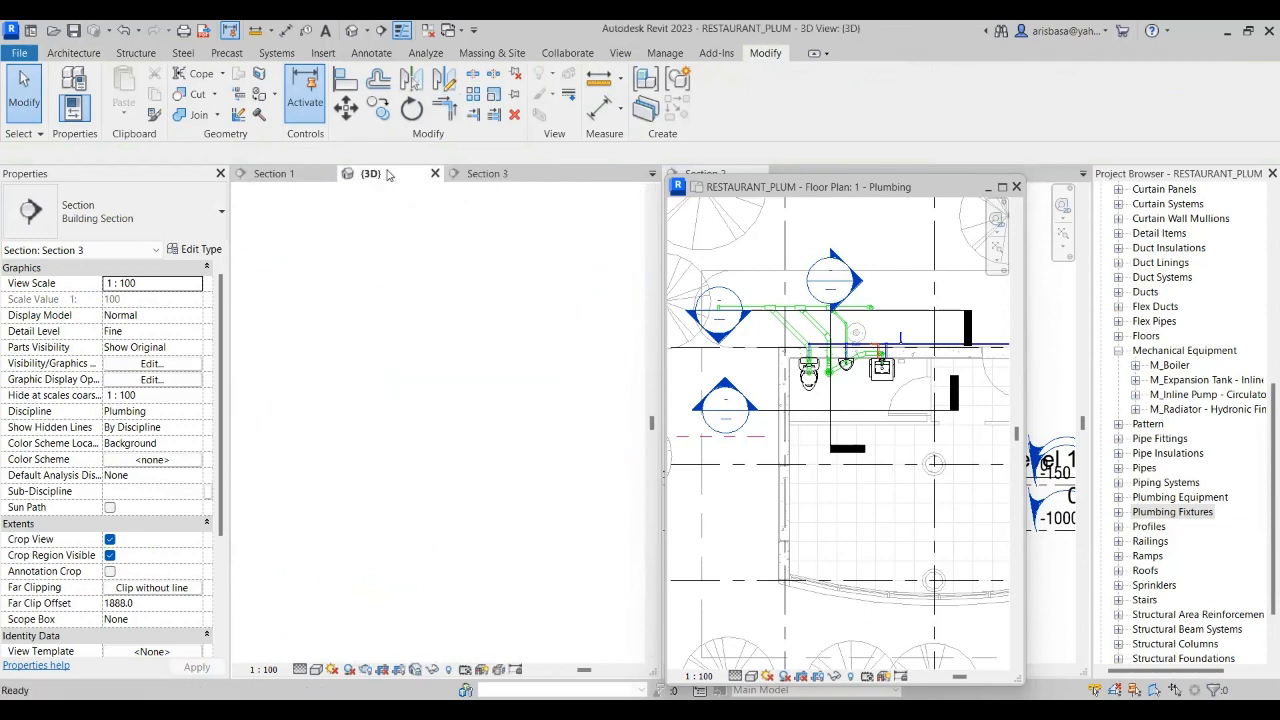
scroll(430, 330, "up", 4)
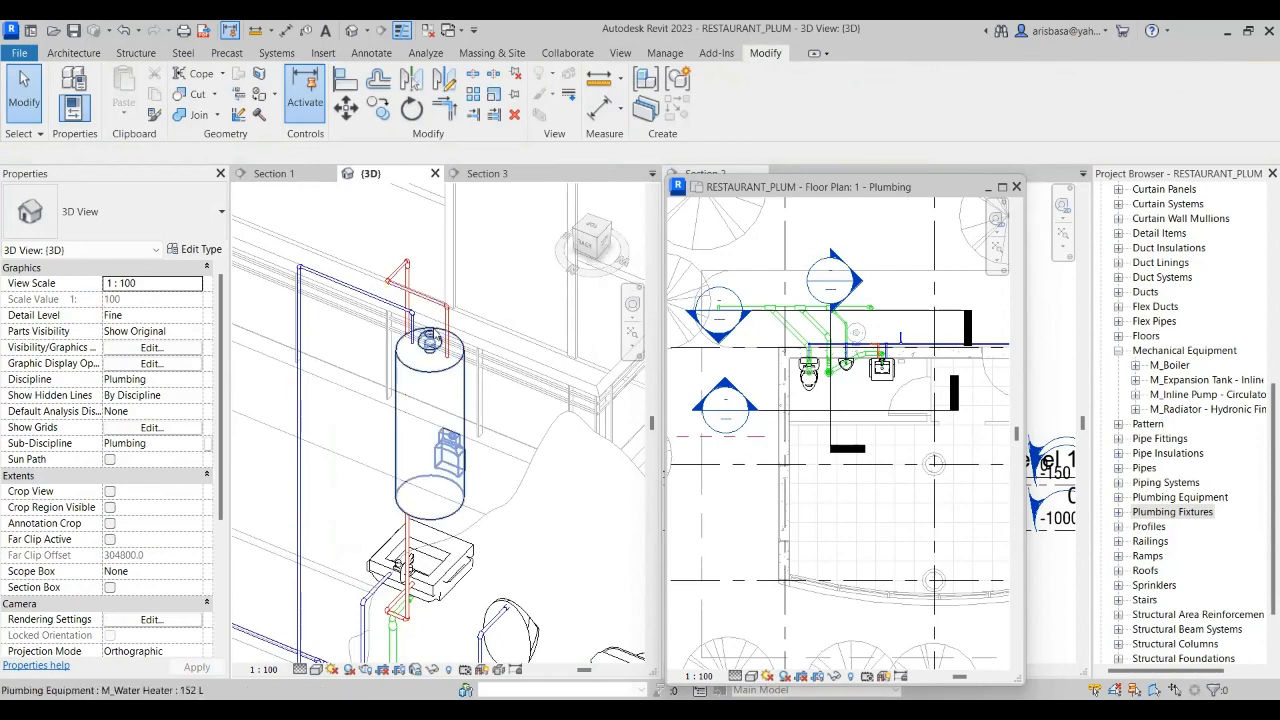
middle_click_drag(456, 458, 620, 434)
scroll(393, 462, "down", 3)
scroll(497, 454, "down", 2)
scroll(446, 436, "down", 2)
middle_click_drag(512, 436, 592, 431)
scroll(344, 462, "up", 2)
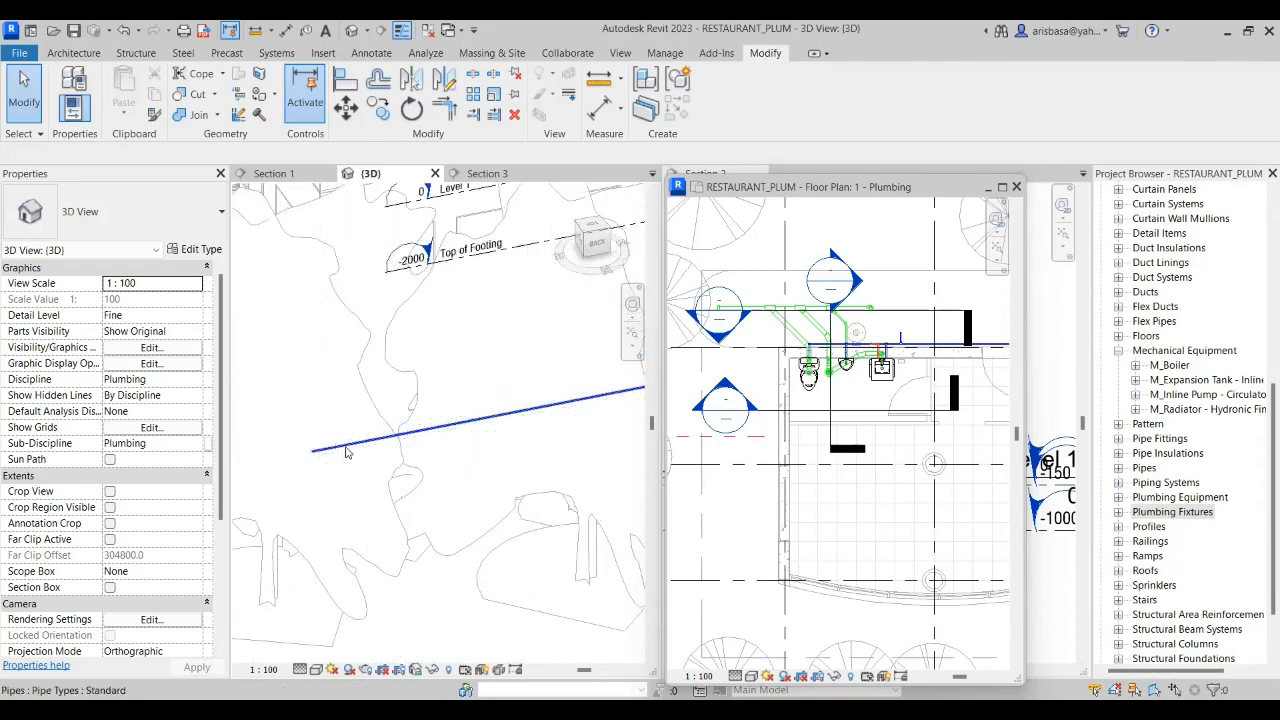
left_click(335, 454)
middle_click_drag(335, 454, 392, 450)
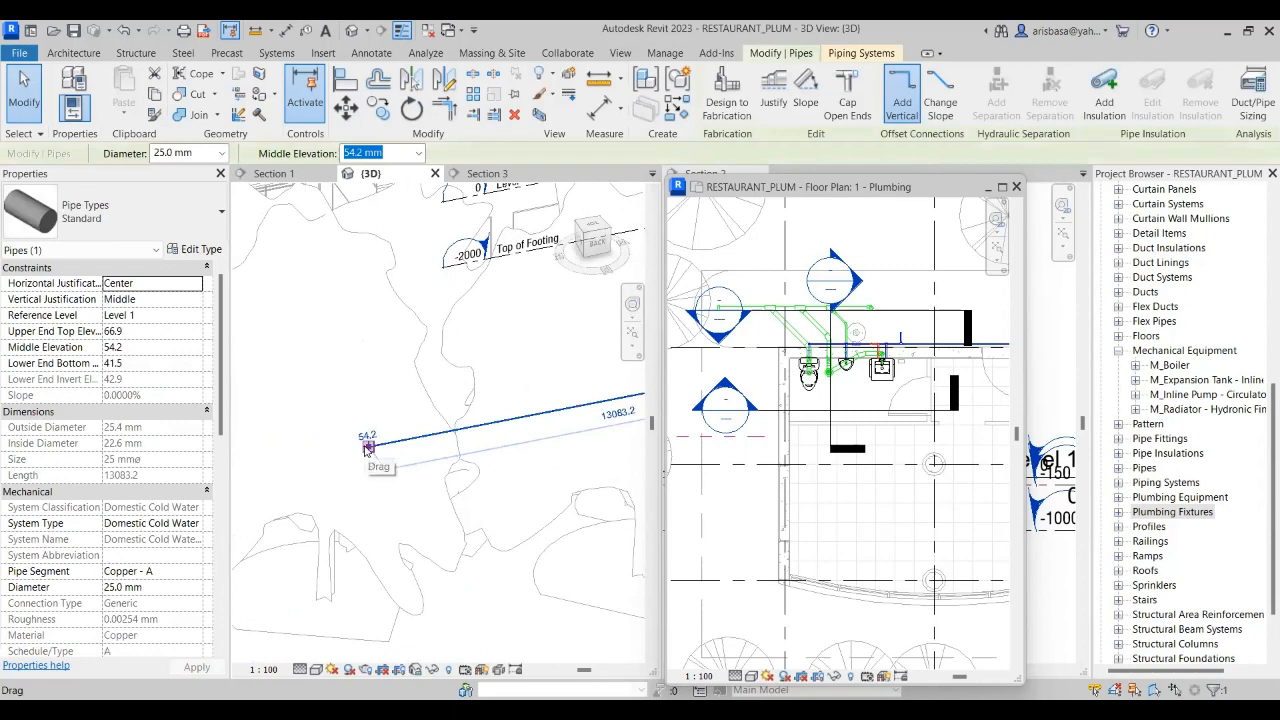
left_click_drag(368, 449, 313, 463)
scroll(335, 470, "down", 1)
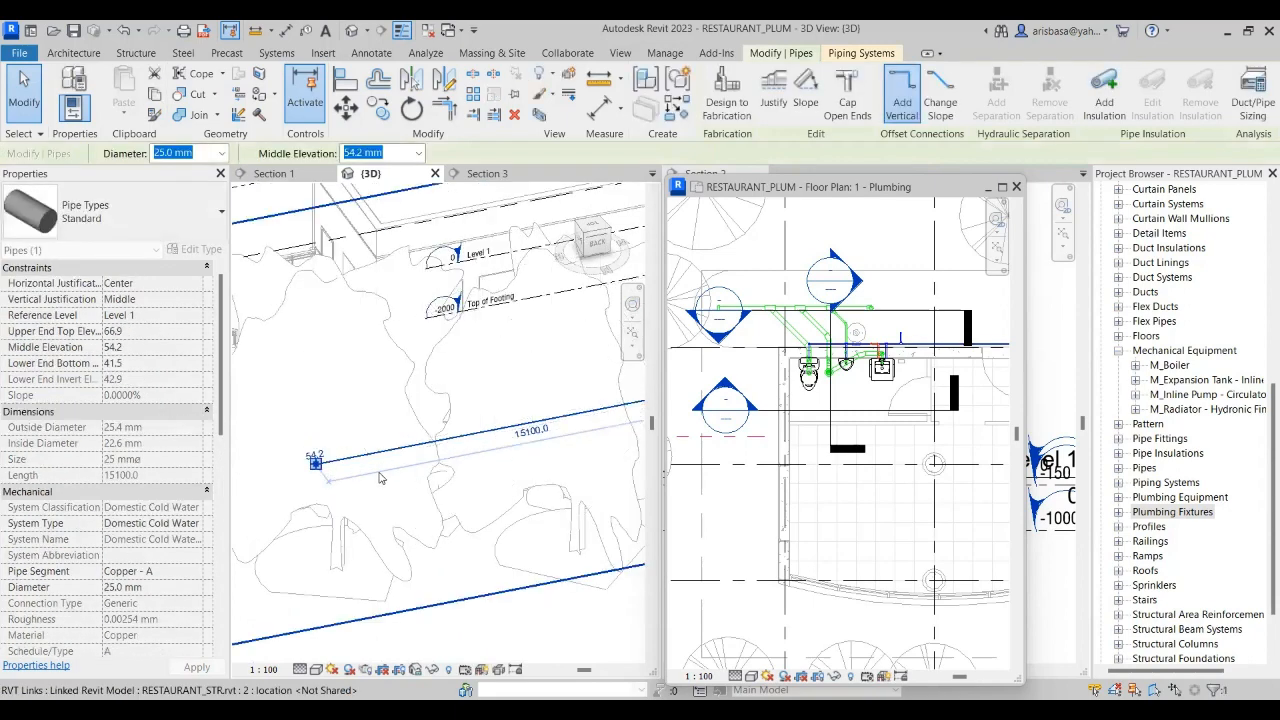
key("Escape")
scroll(342, 444, "down", 2)
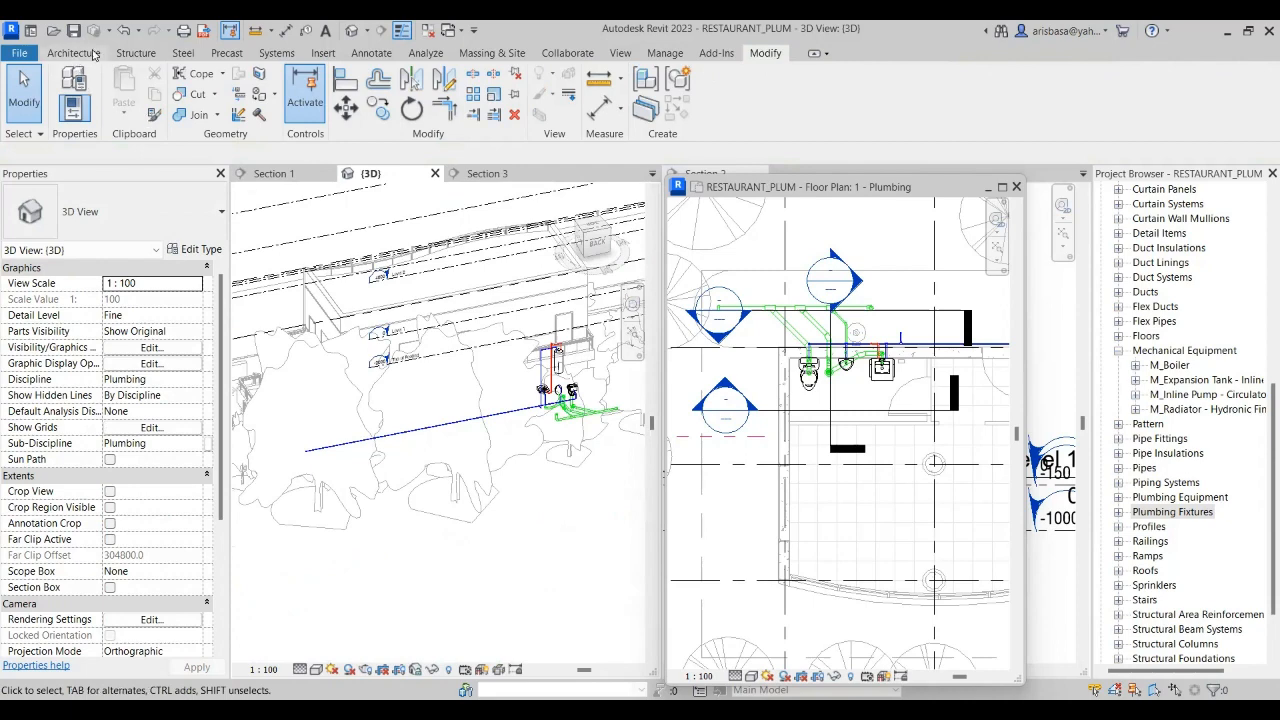
- Start loading a component family and look through the Plumbing library folders, returning to the US library
left_click(90, 53)
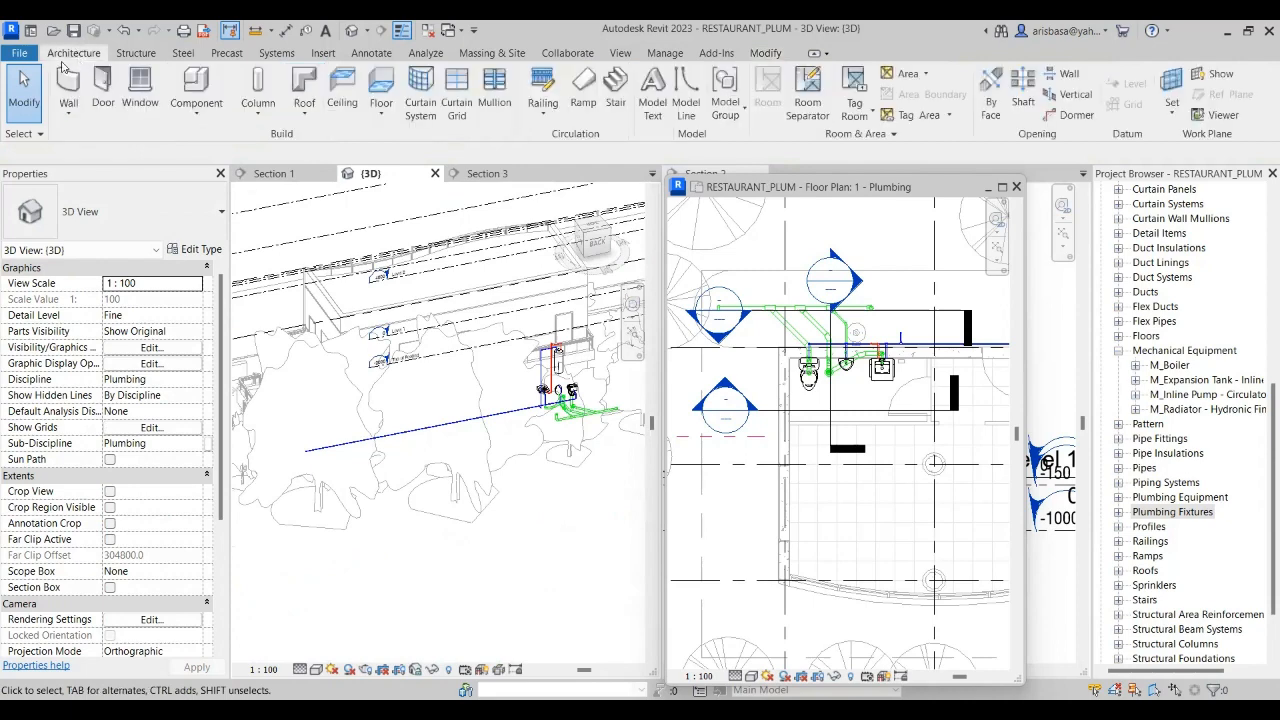
left_click(196, 82)
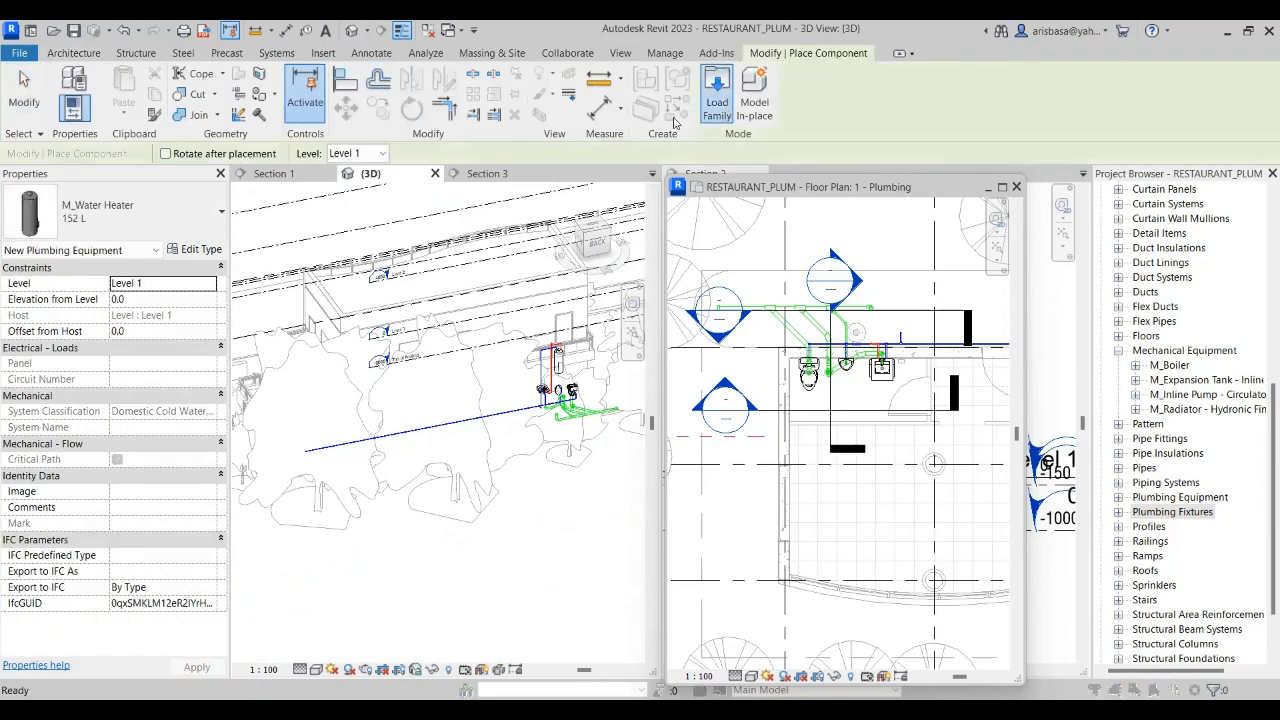
left_click(717, 95)
left_click(825, 111)
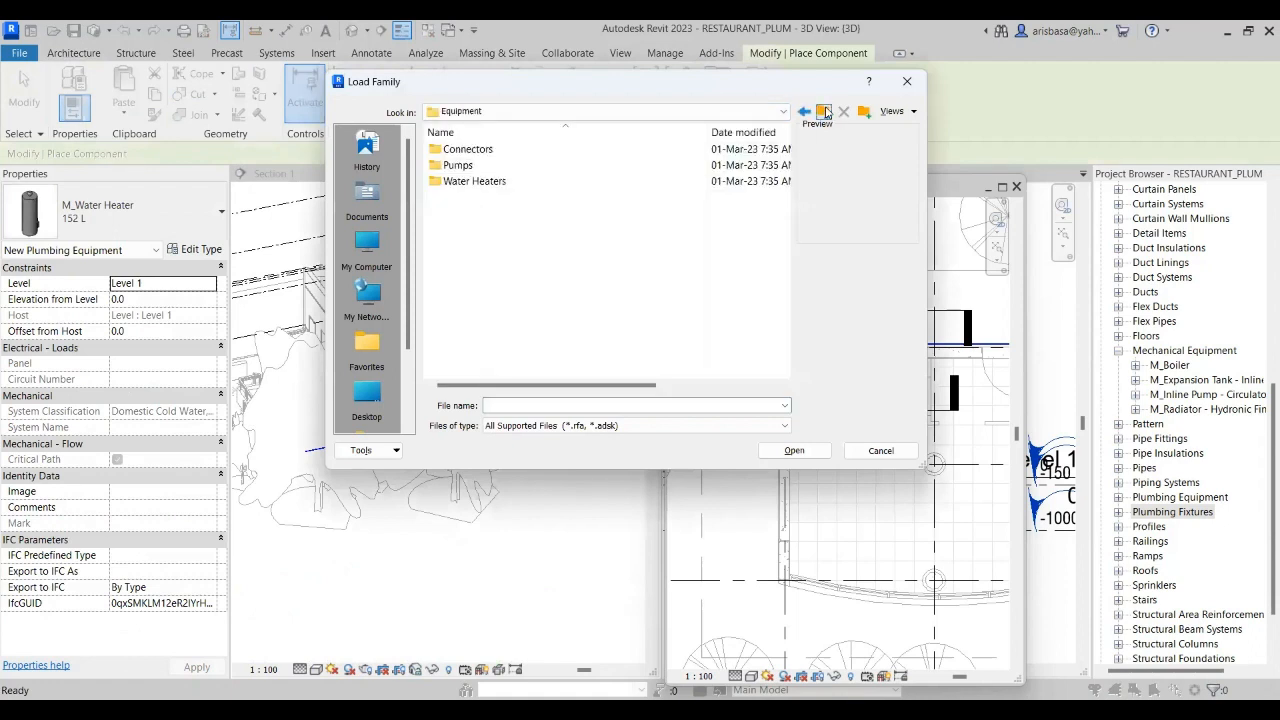
left_click(825, 111)
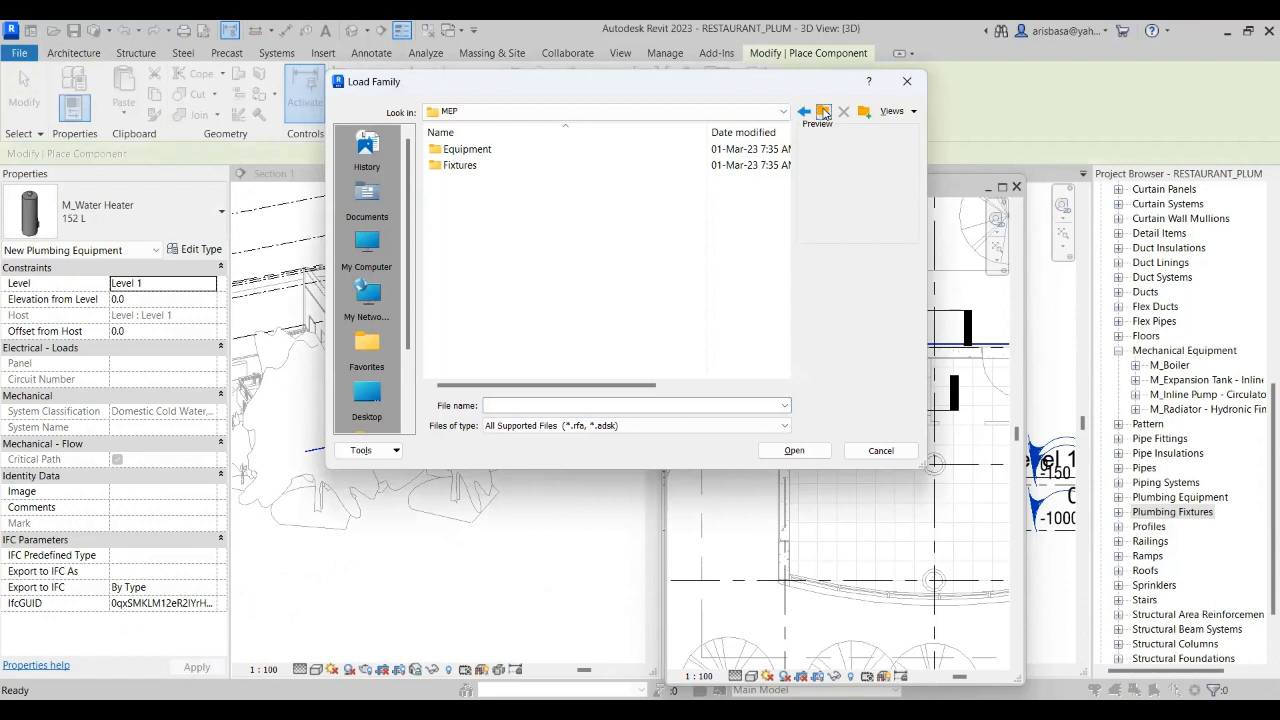
left_click(825, 111)
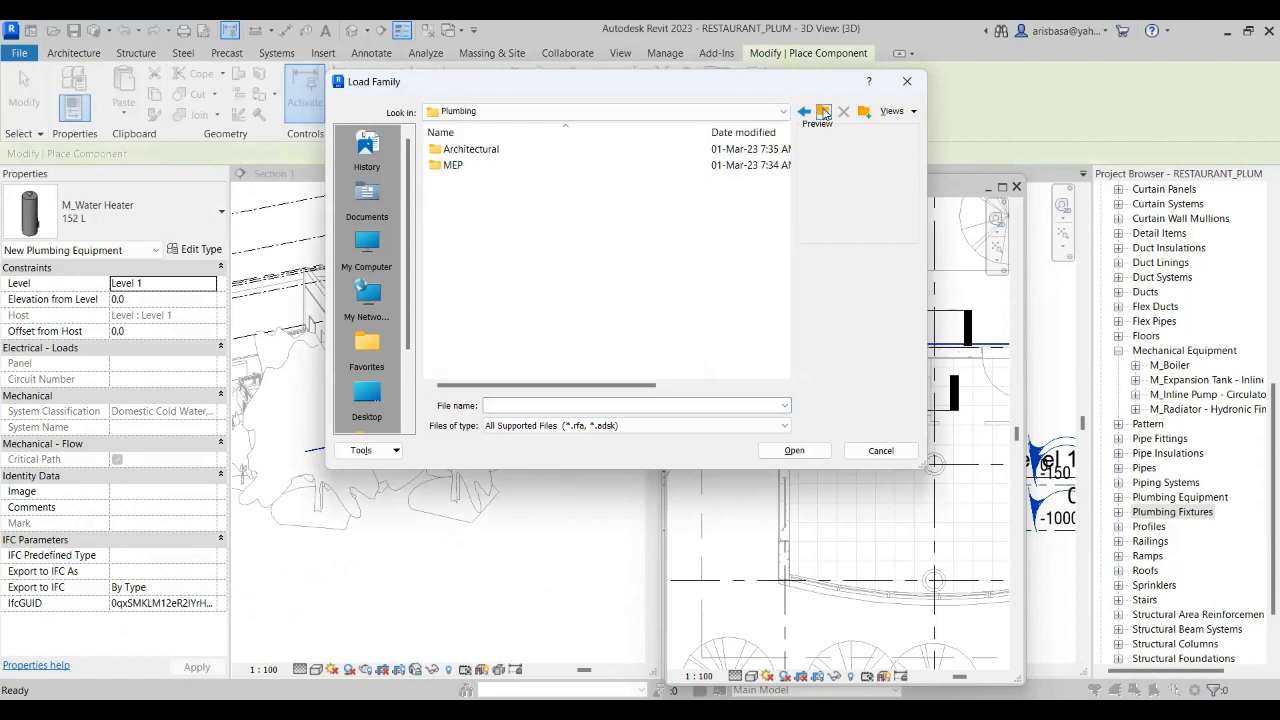
double_click(456, 166)
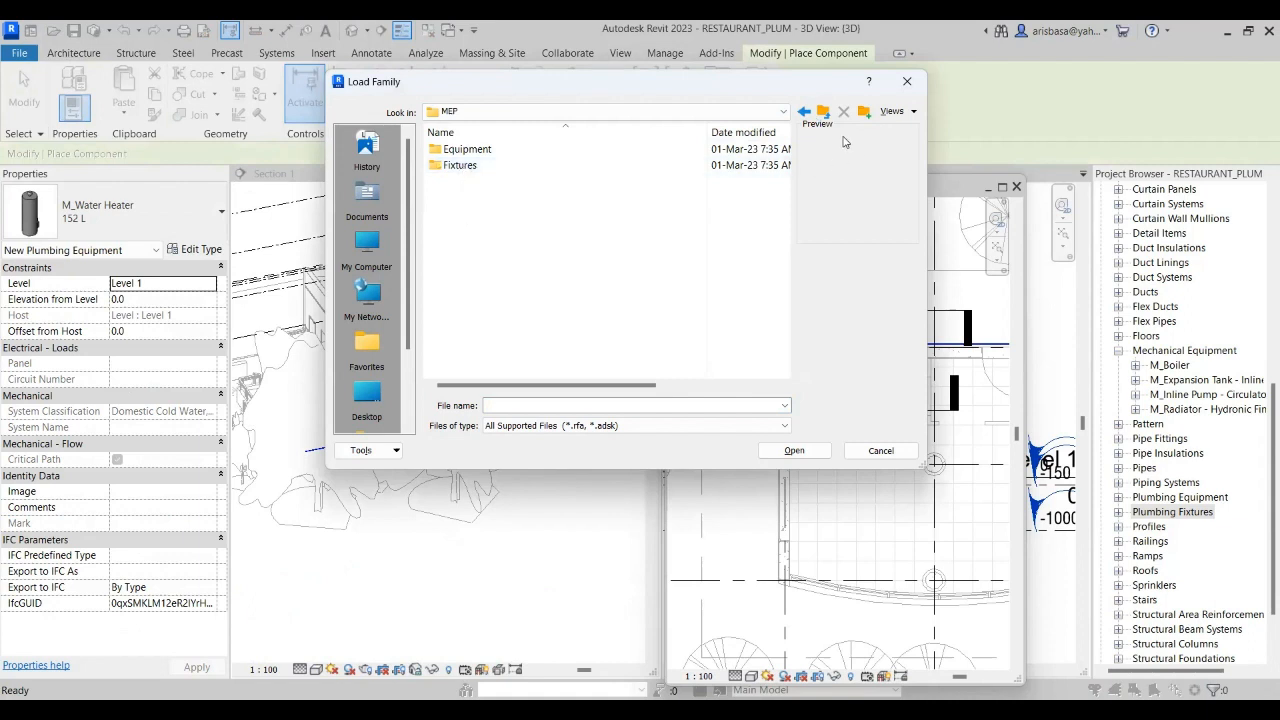
left_click(825, 111)
left_click(825, 111)
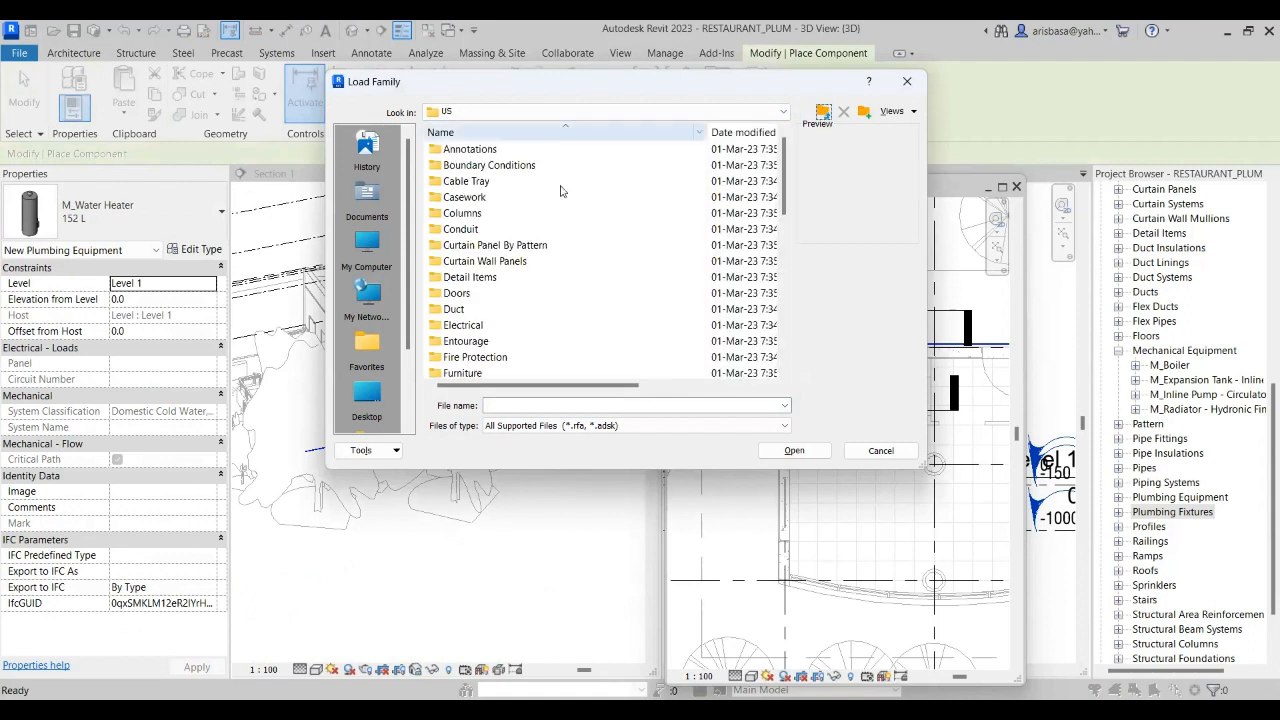
- Browse the family library to the Tanks folder under Mechanical, MEP, Water-Side Components
scroll(478, 318, "down", 3)
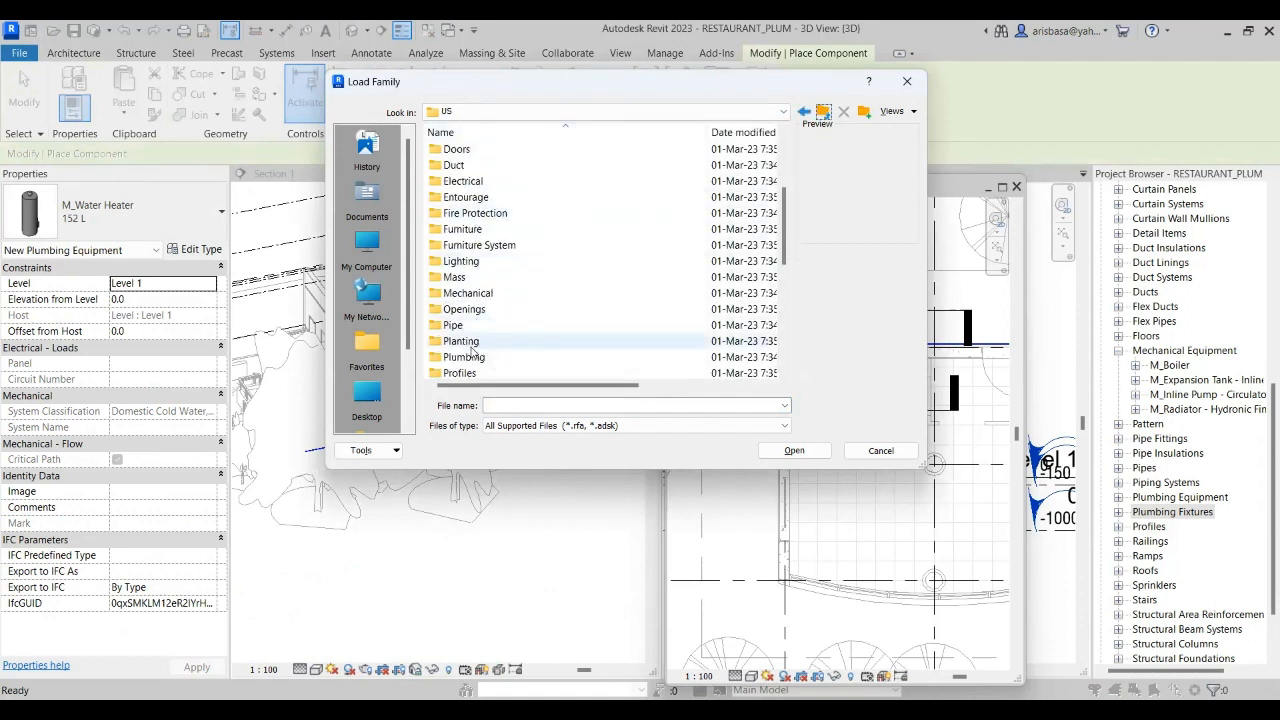
double_click(466, 293)
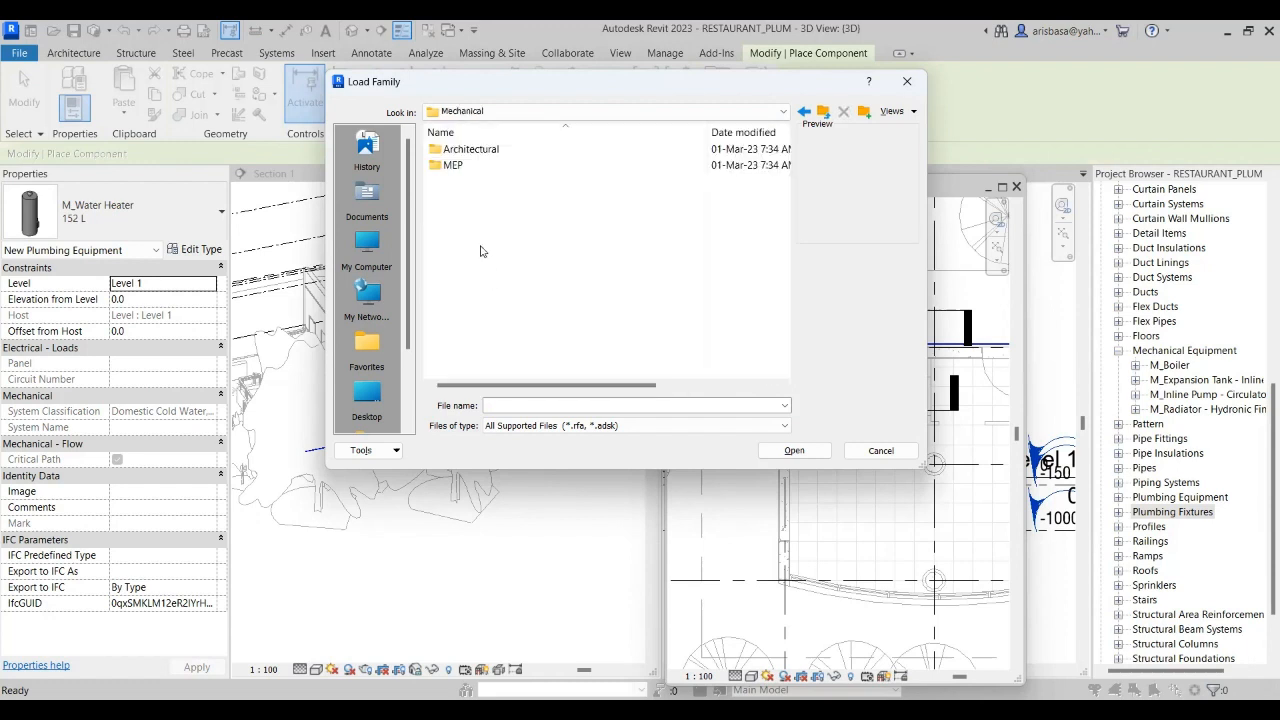
double_click(453, 165)
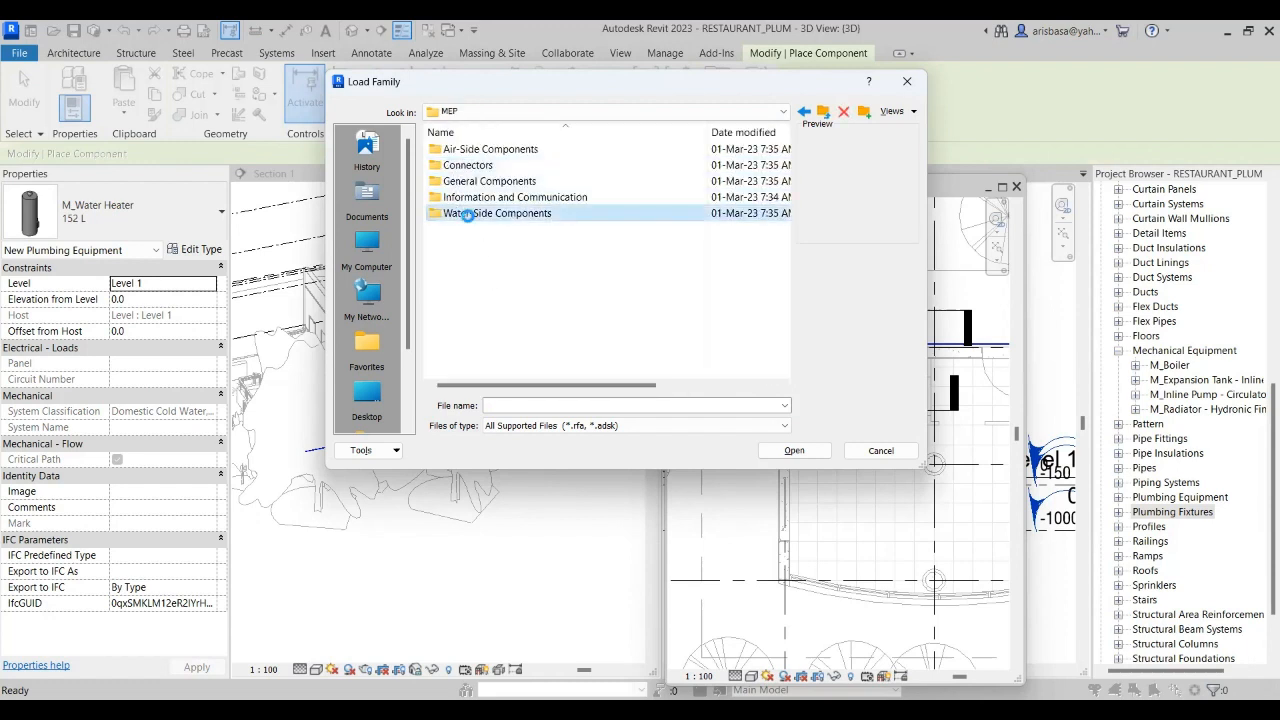
double_click(465, 215)
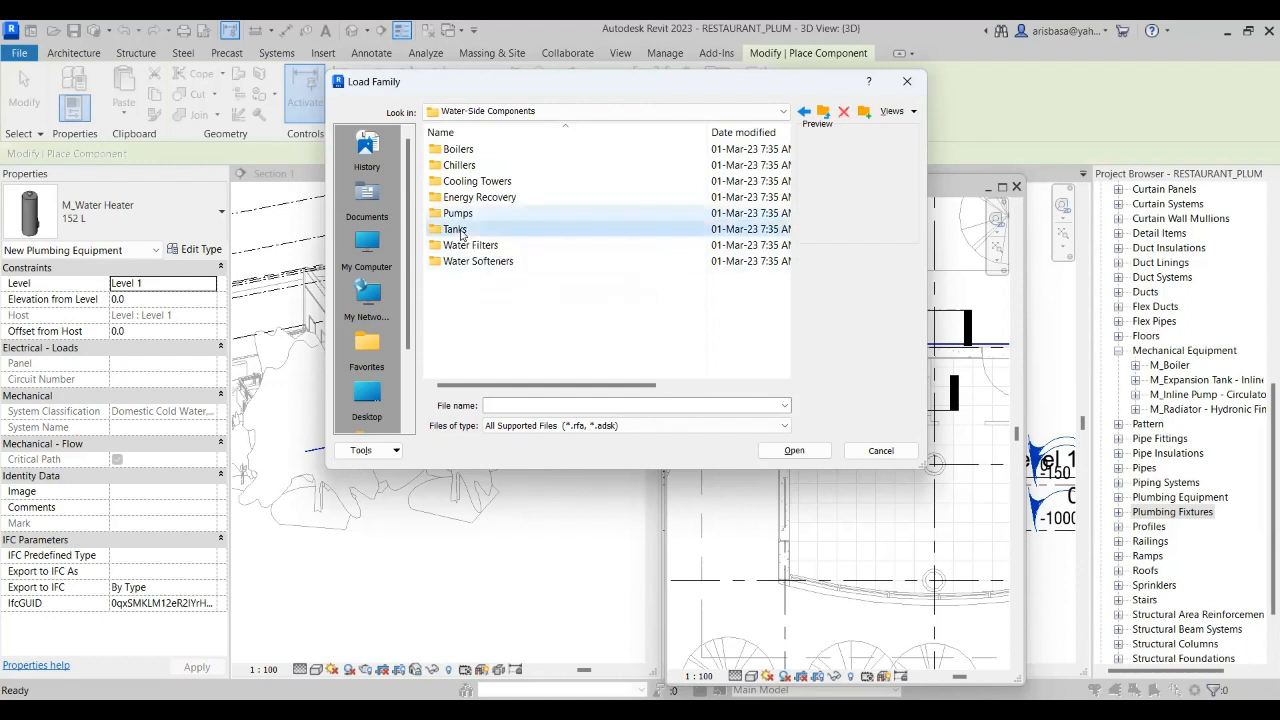
double_click(456, 229)
- Preview the expansion tank families and try to load M_Expansion Tank - Inline.rfa, without overwriting any existing version
left_click(499, 199)
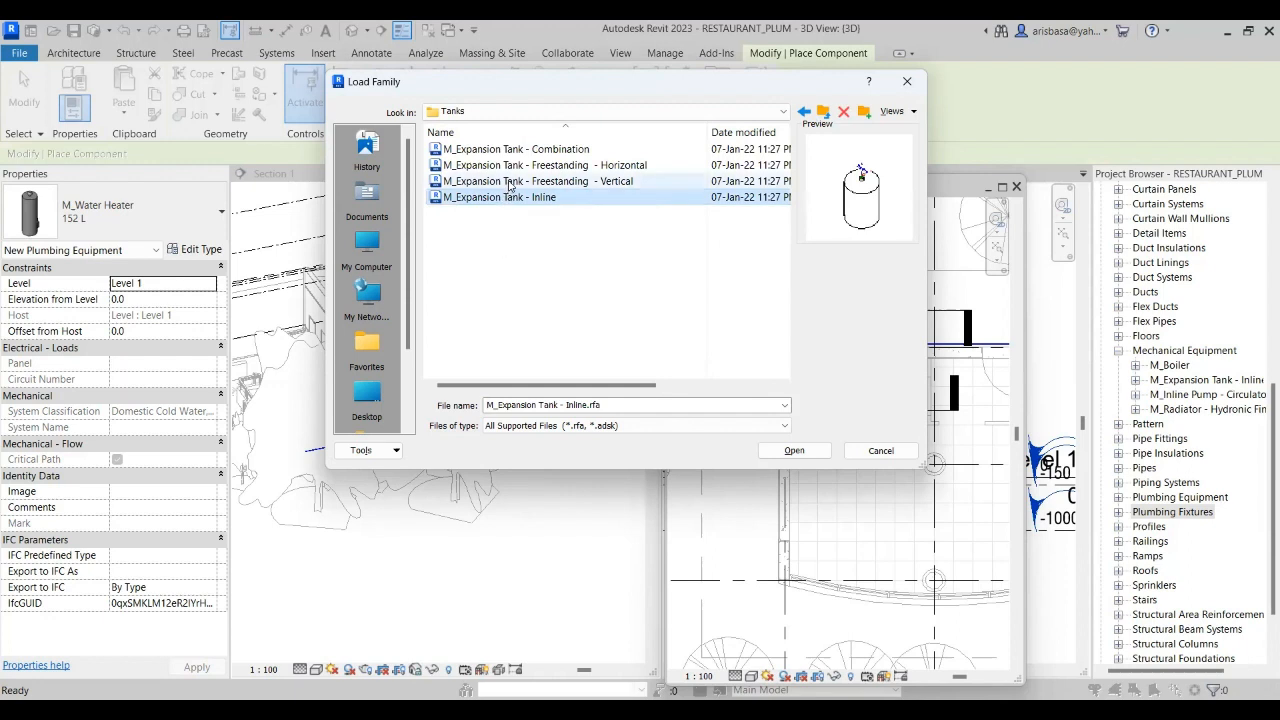
left_click(509, 183)
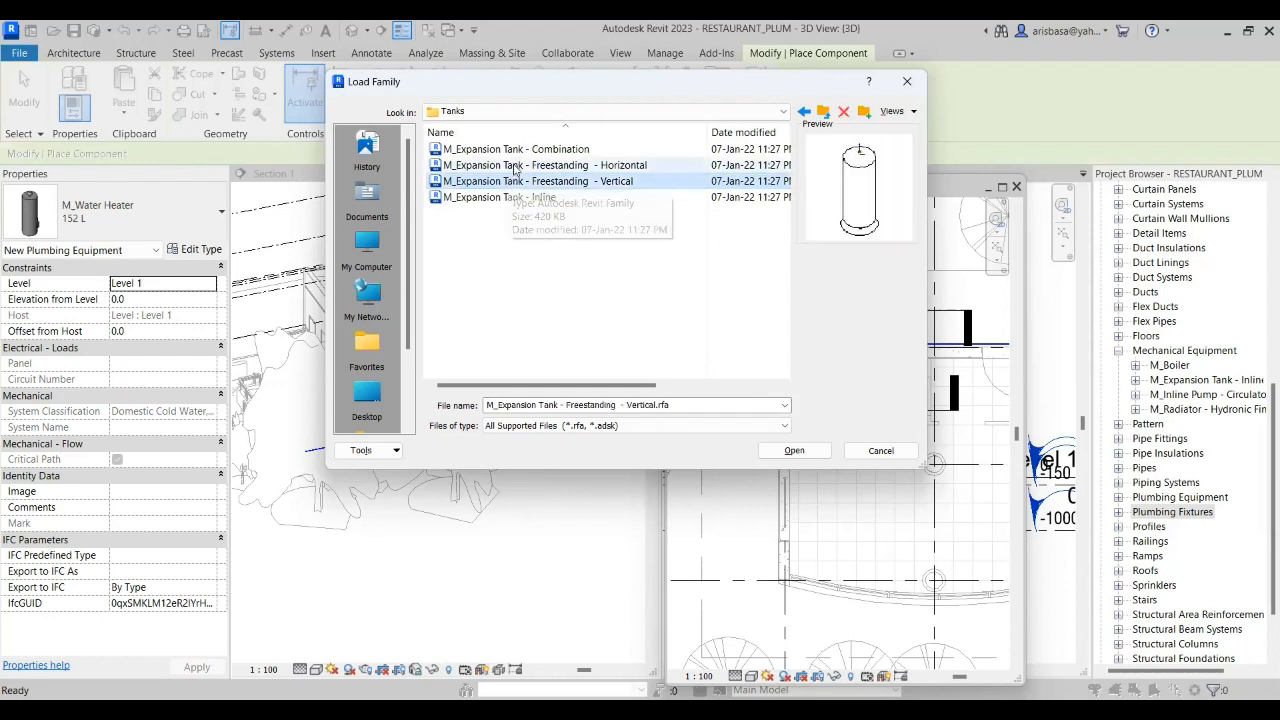
left_click(514, 167)
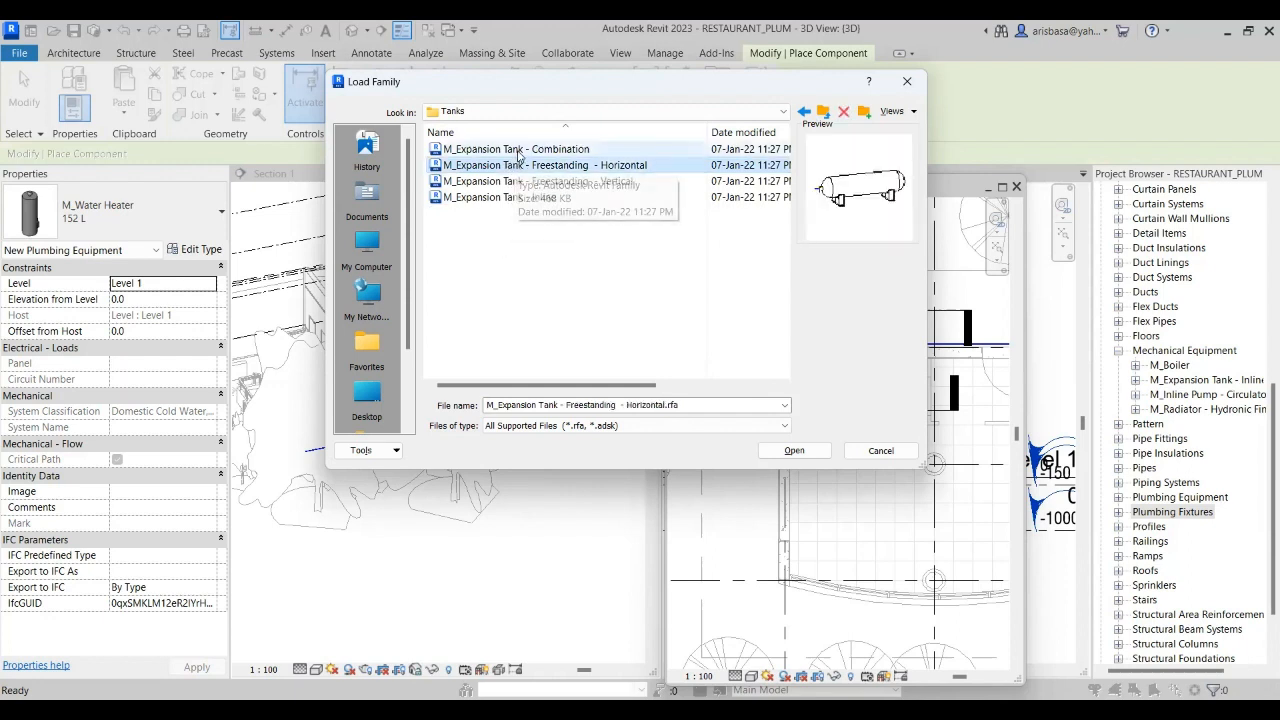
left_click(517, 151)
left_click(516, 199)
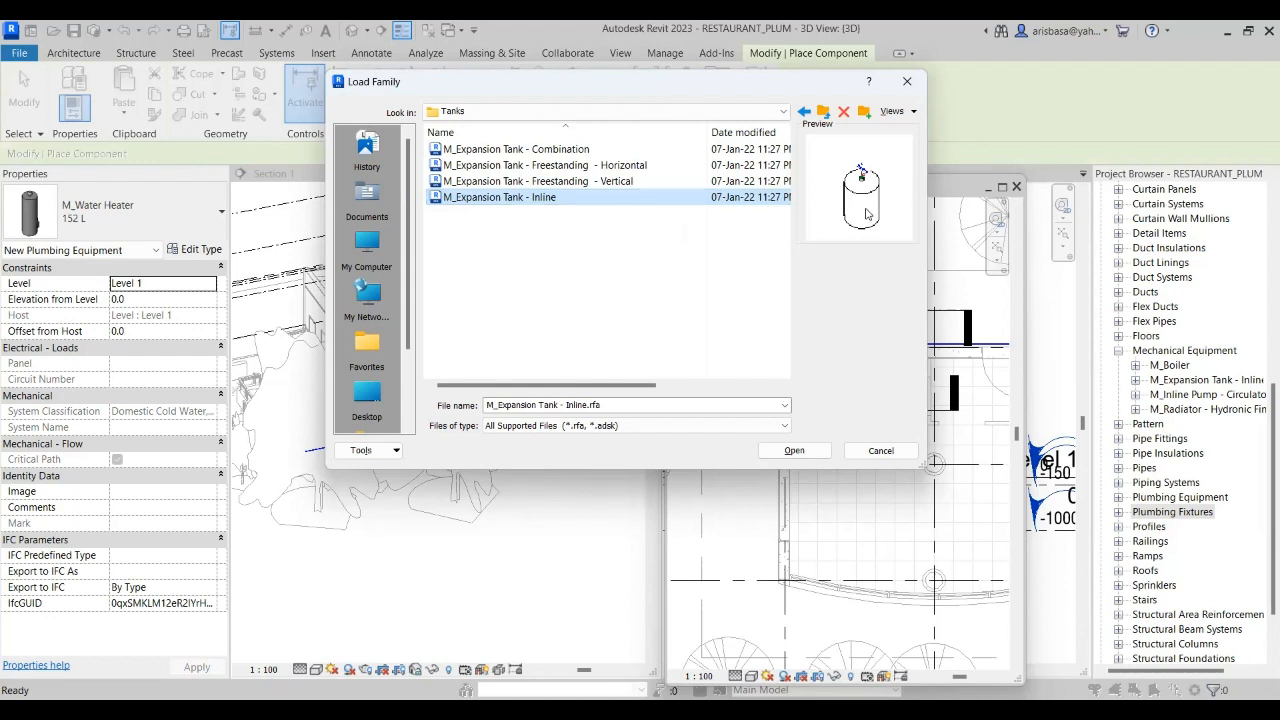
left_click(796, 451)
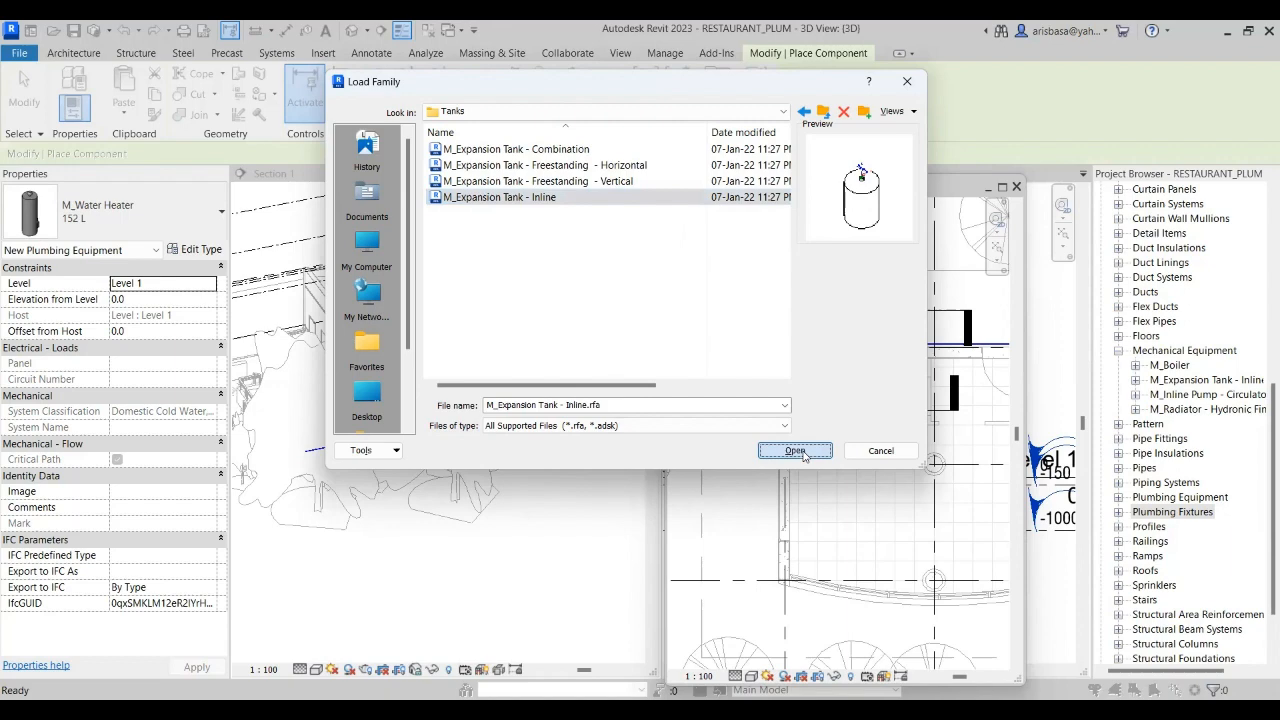
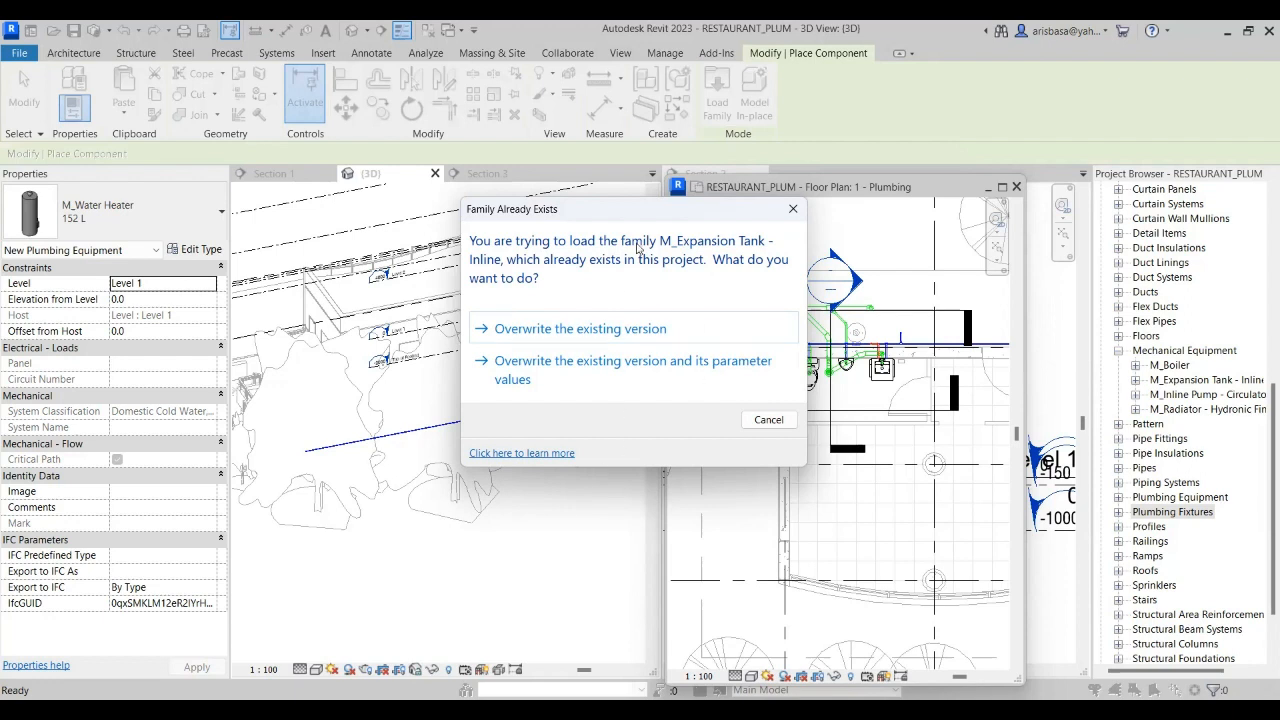
left_click_drag(644, 209, 653, 133)
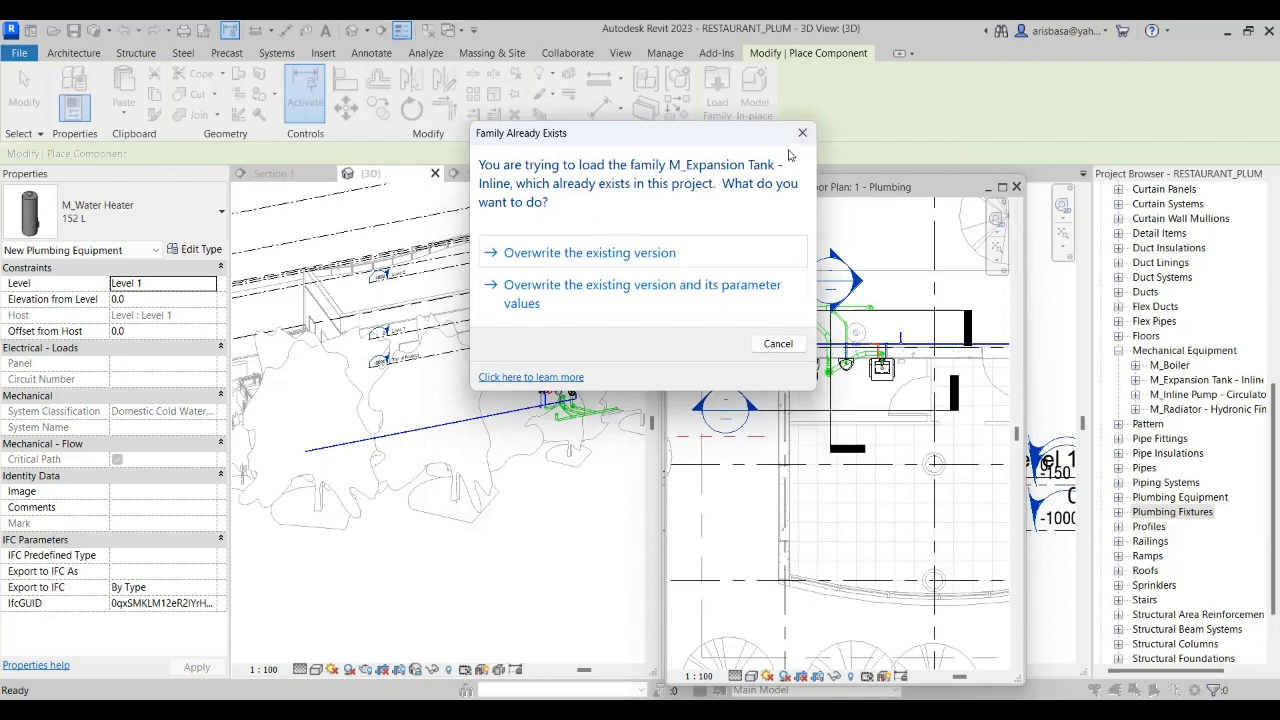
left_click(777, 343)
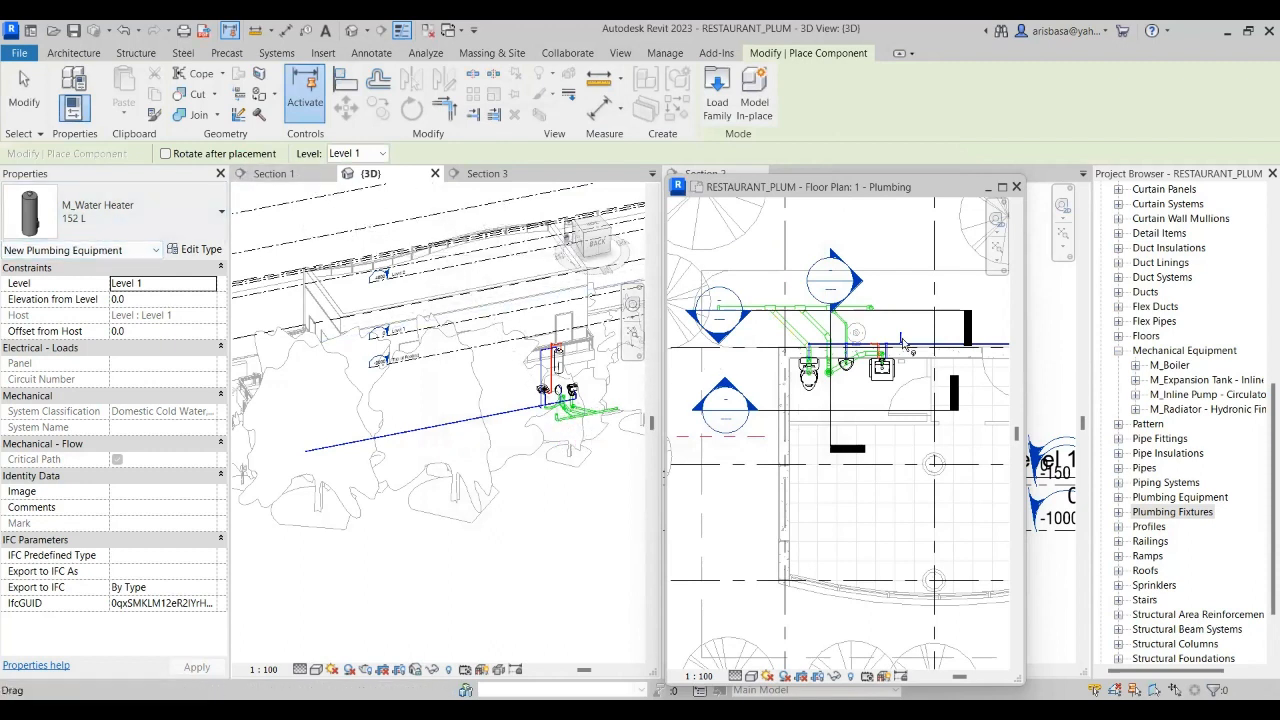
key("Escape")
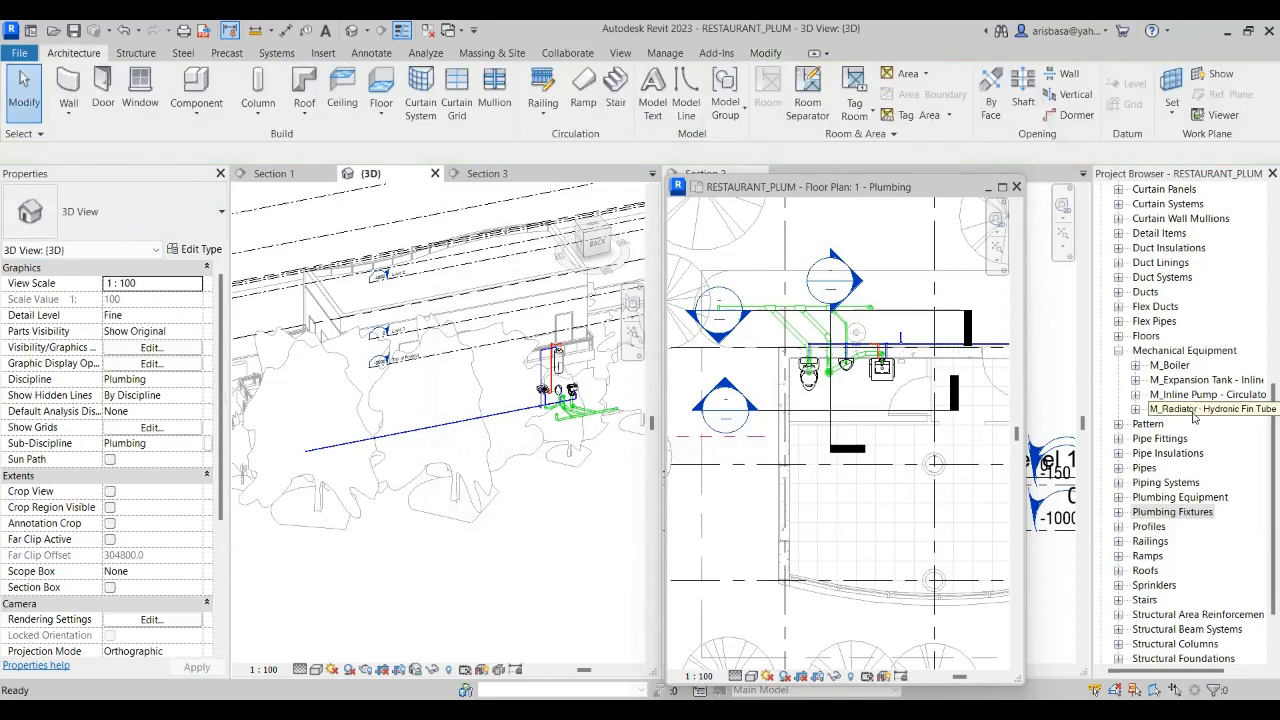
- Expand the project's M_Expansion Tank - Inline mechanical equipment family and select its 53 L type
left_click(1135, 380)
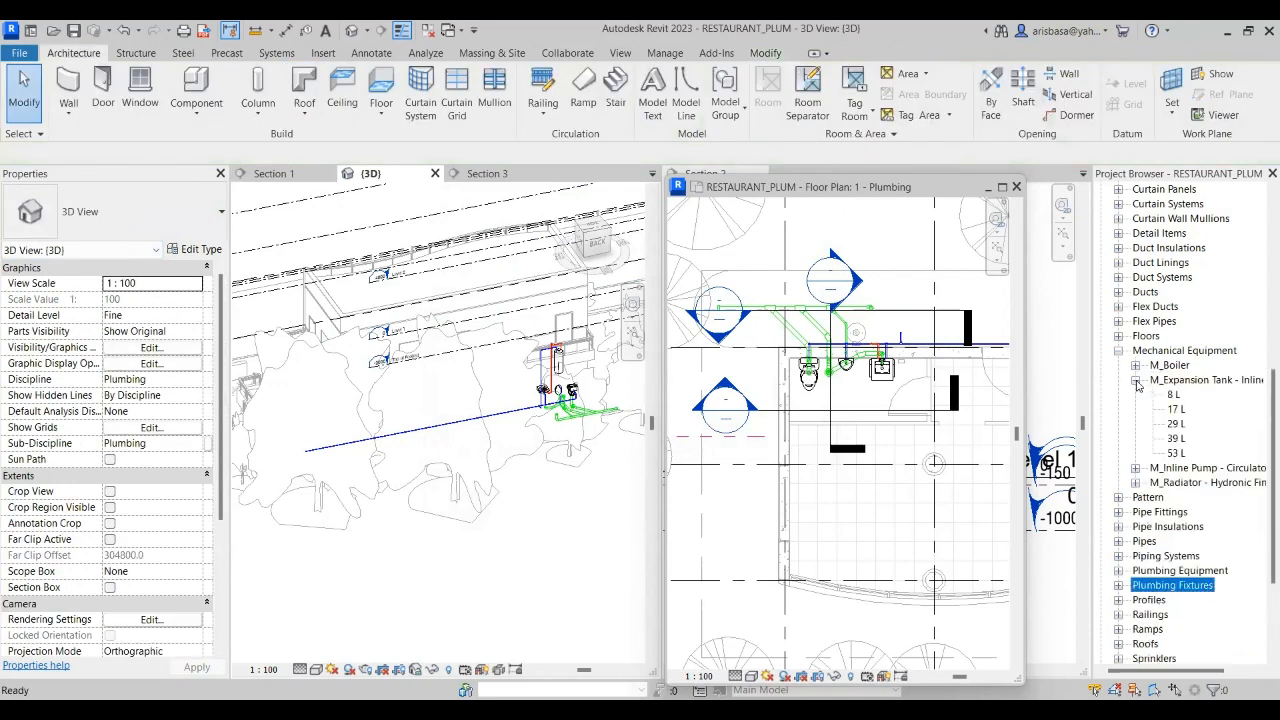
left_click(1177, 454)
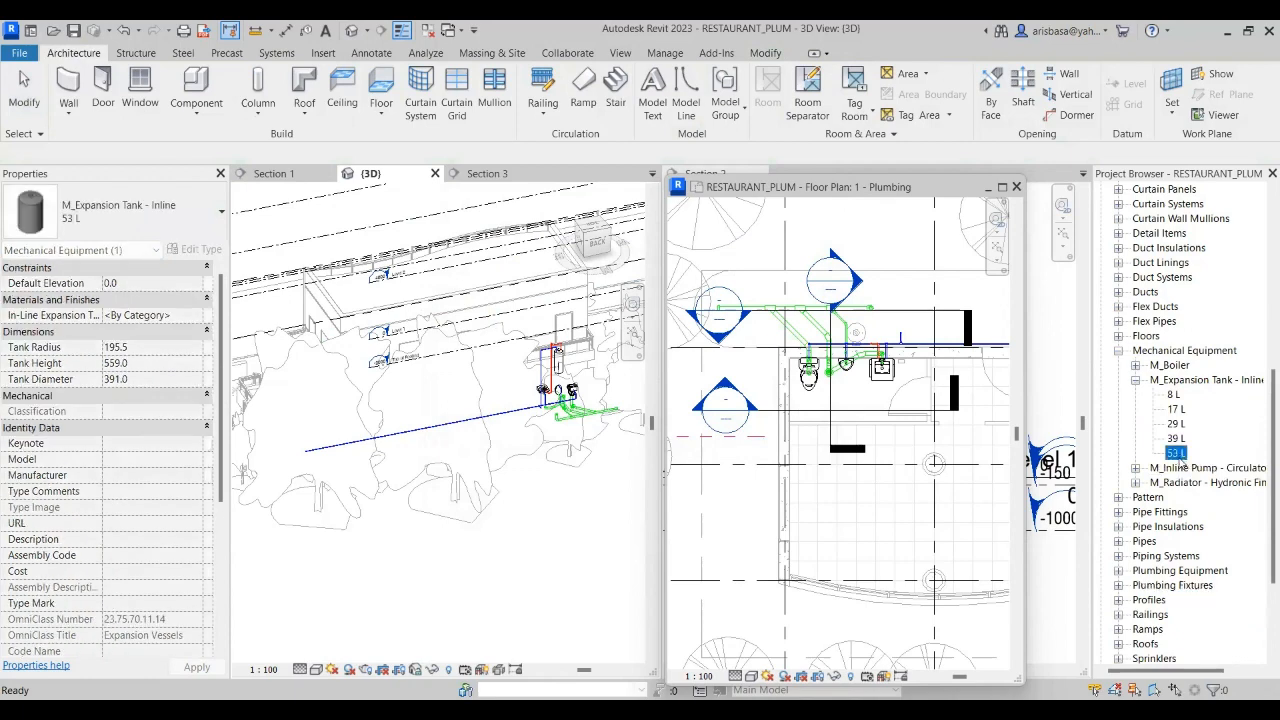
left_click(456, 462)
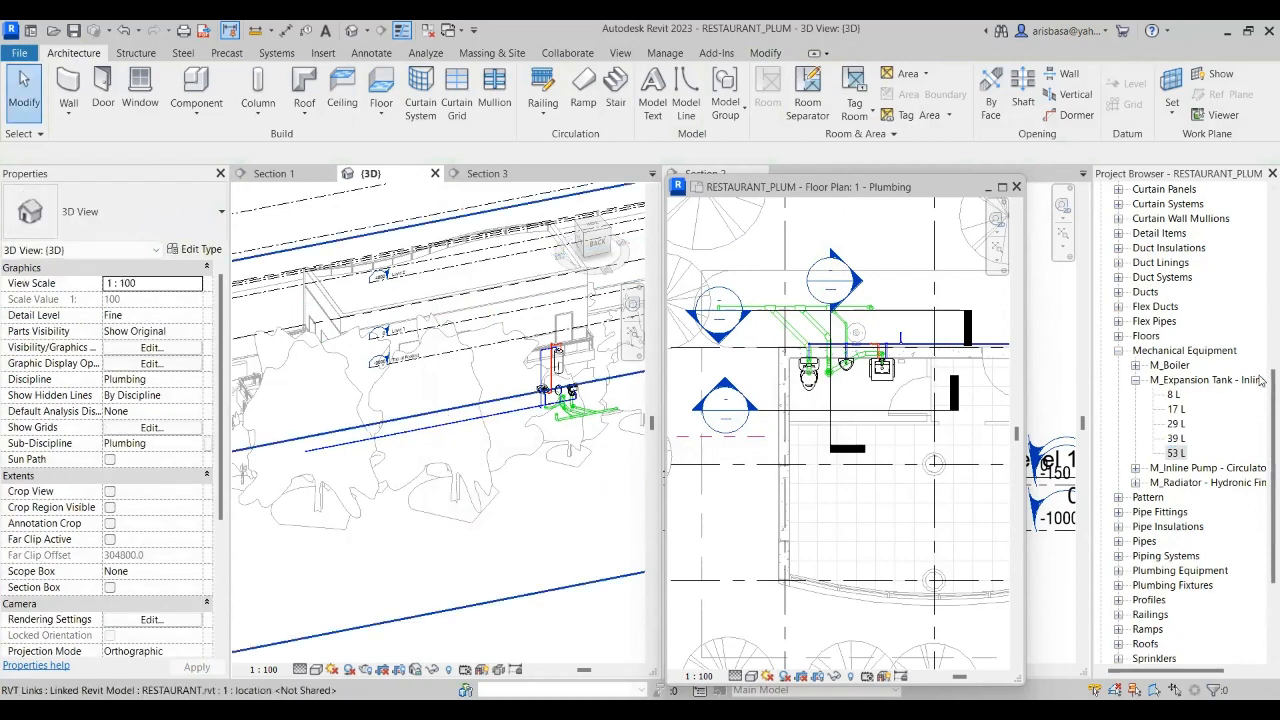
scroll(1260, 300, "up", 9)
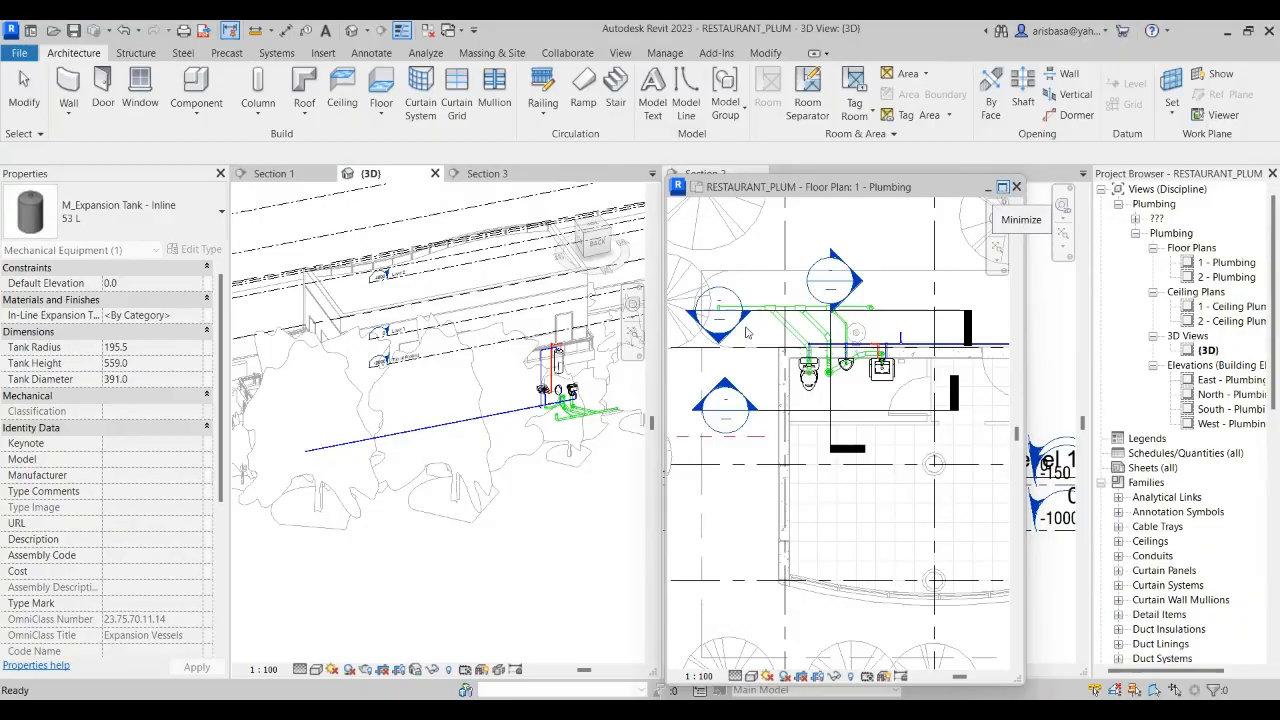
- Narrow the 3D view and widen the floating 1 - Plumbing floor plan window beside it
left_click(1002, 187)
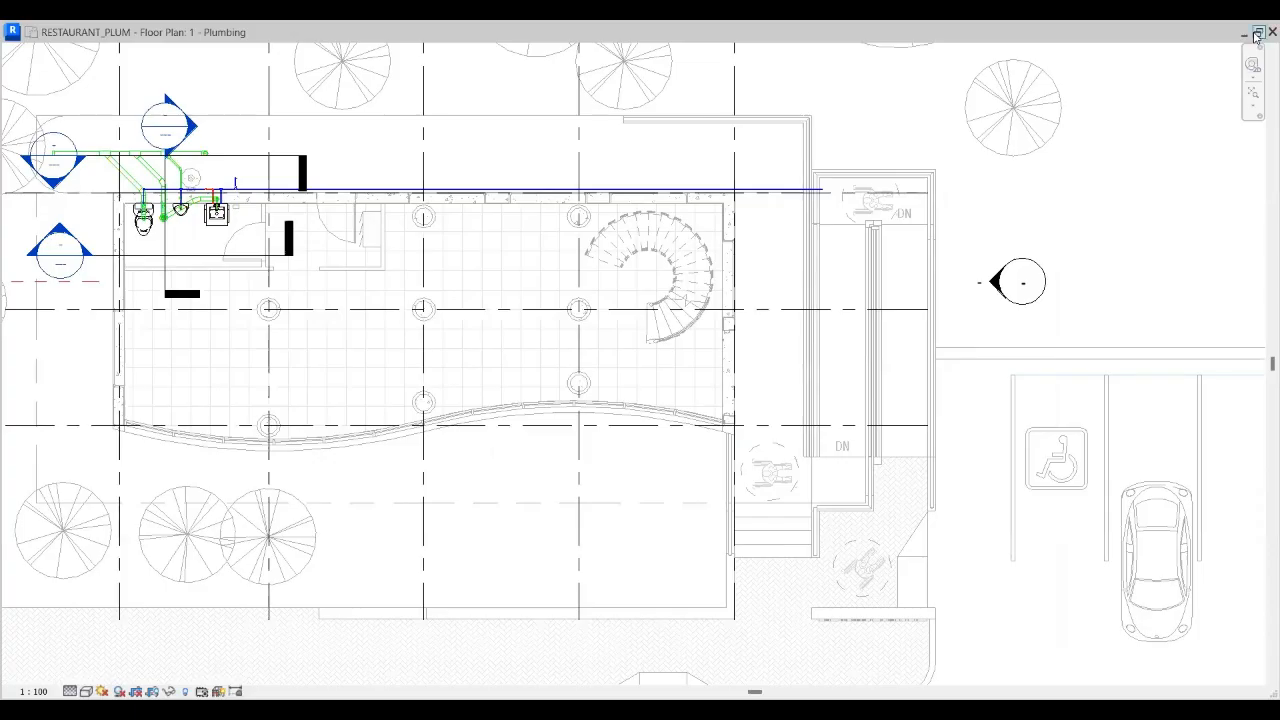
left_click(1258, 32)
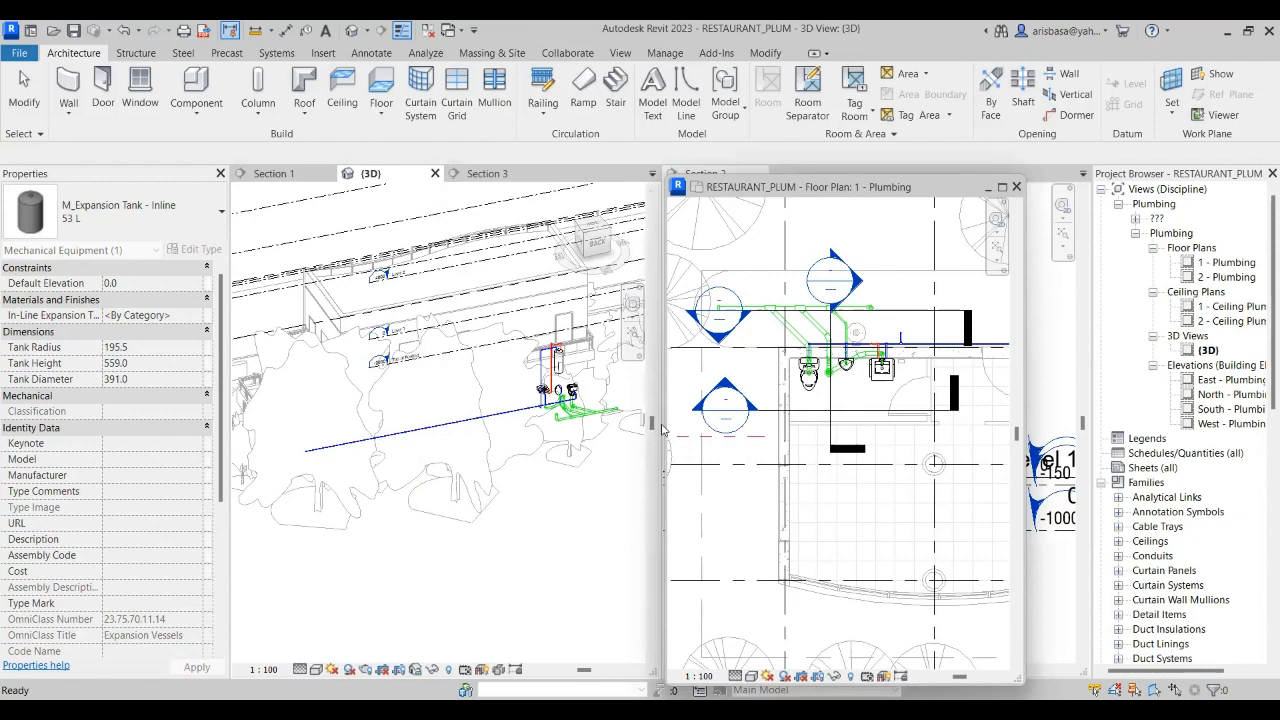
left_click_drag(660, 423, 562, 430)
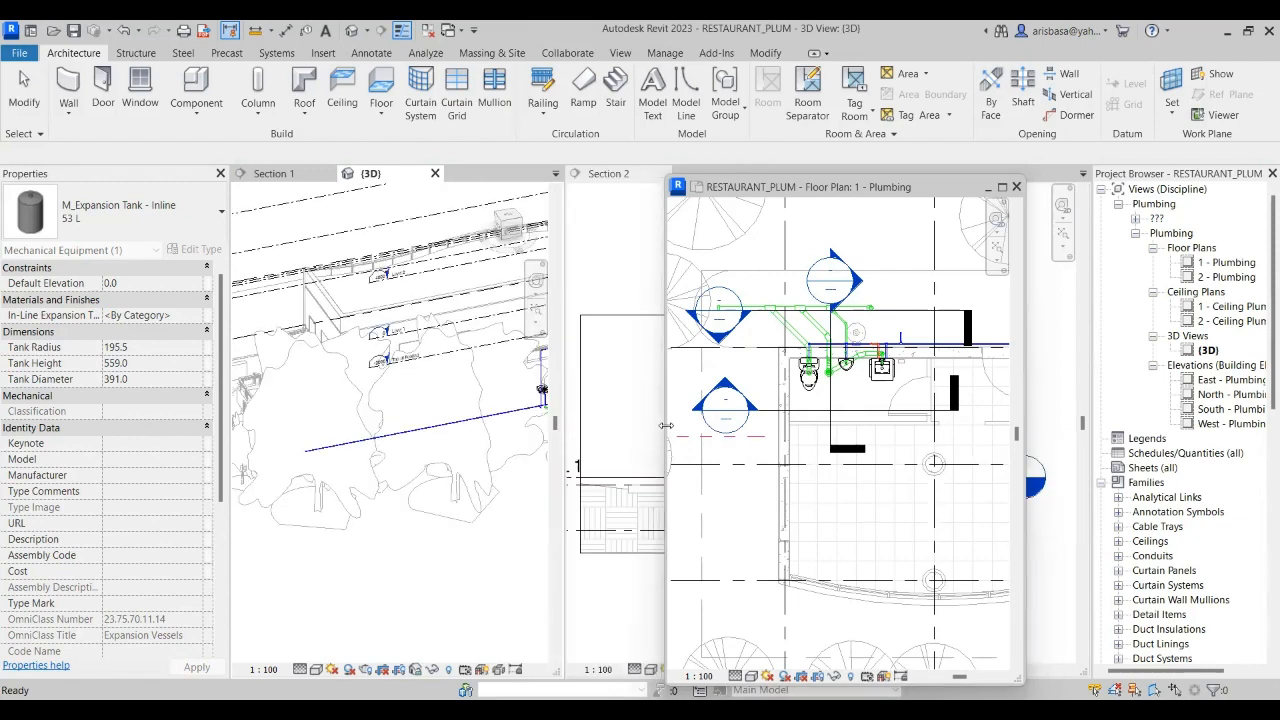
left_click_drag(666, 425, 585, 428)
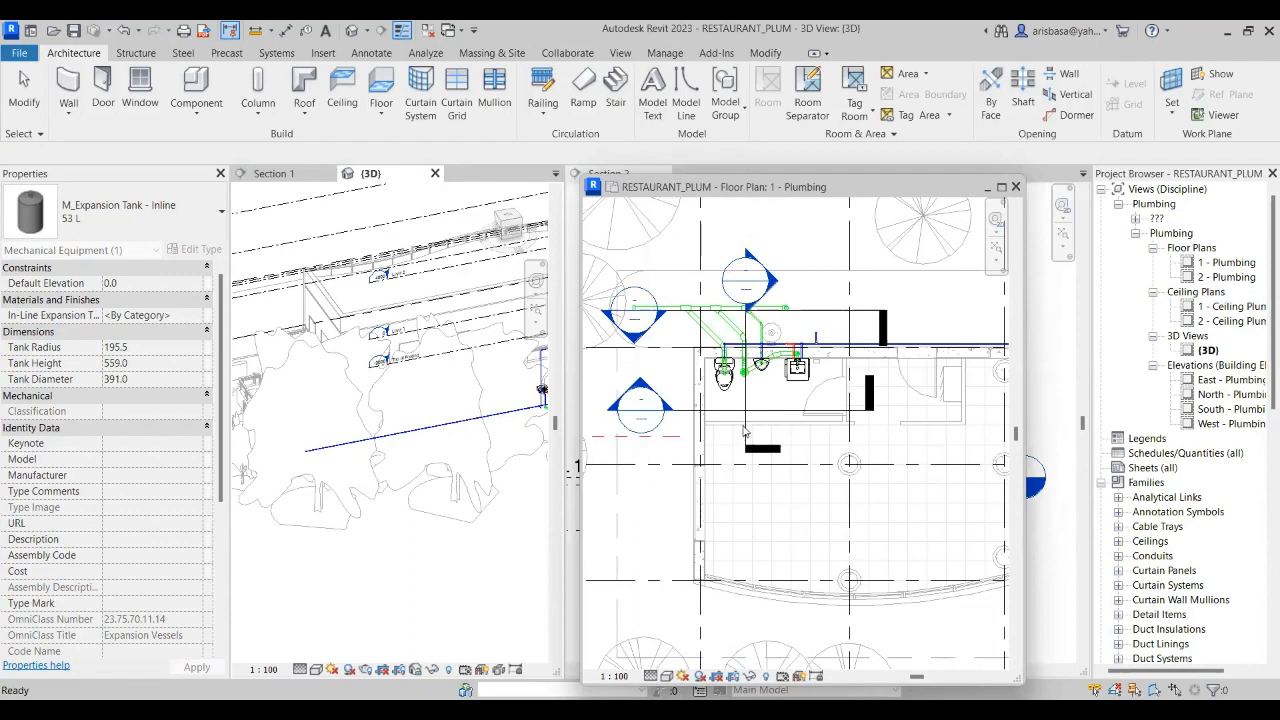
- Shorten the domestic cold water pipe along the building's outer wall to about 7800 mm by pulling back its free end
scroll(744, 431, "down", 2)
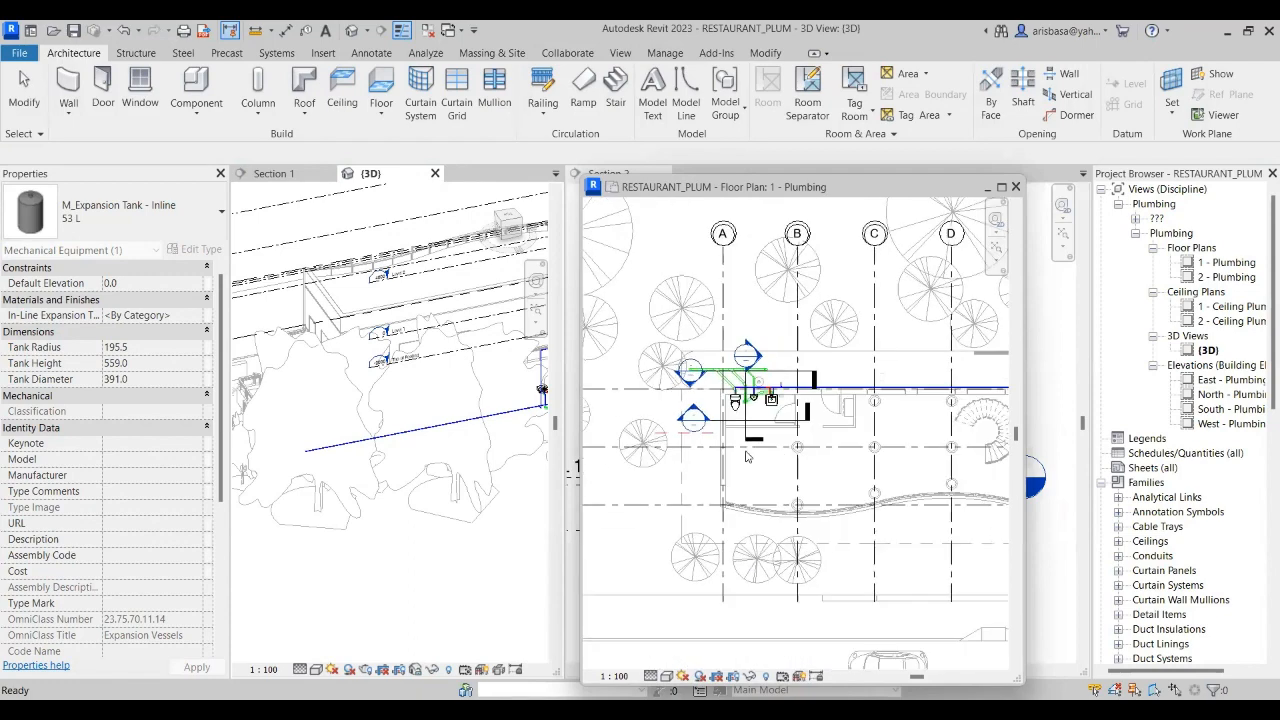
scroll(735, 467, "down", 2)
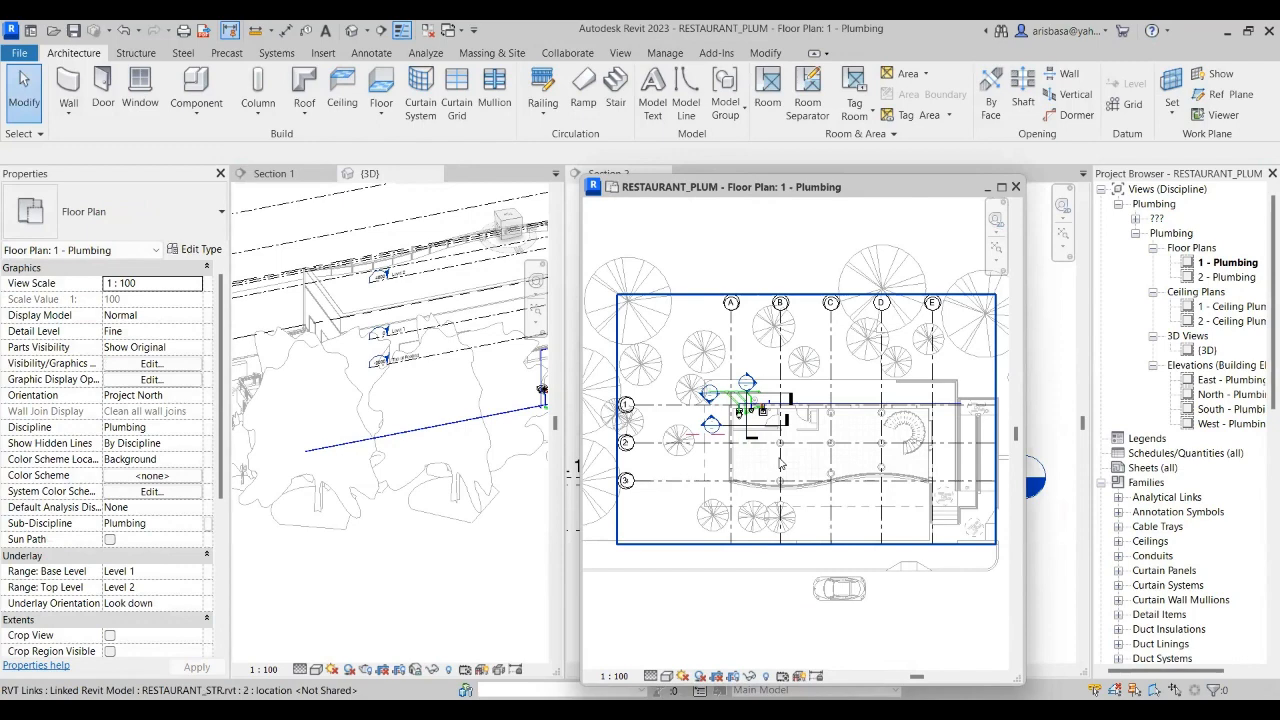
scroll(764, 461, "up", 6)
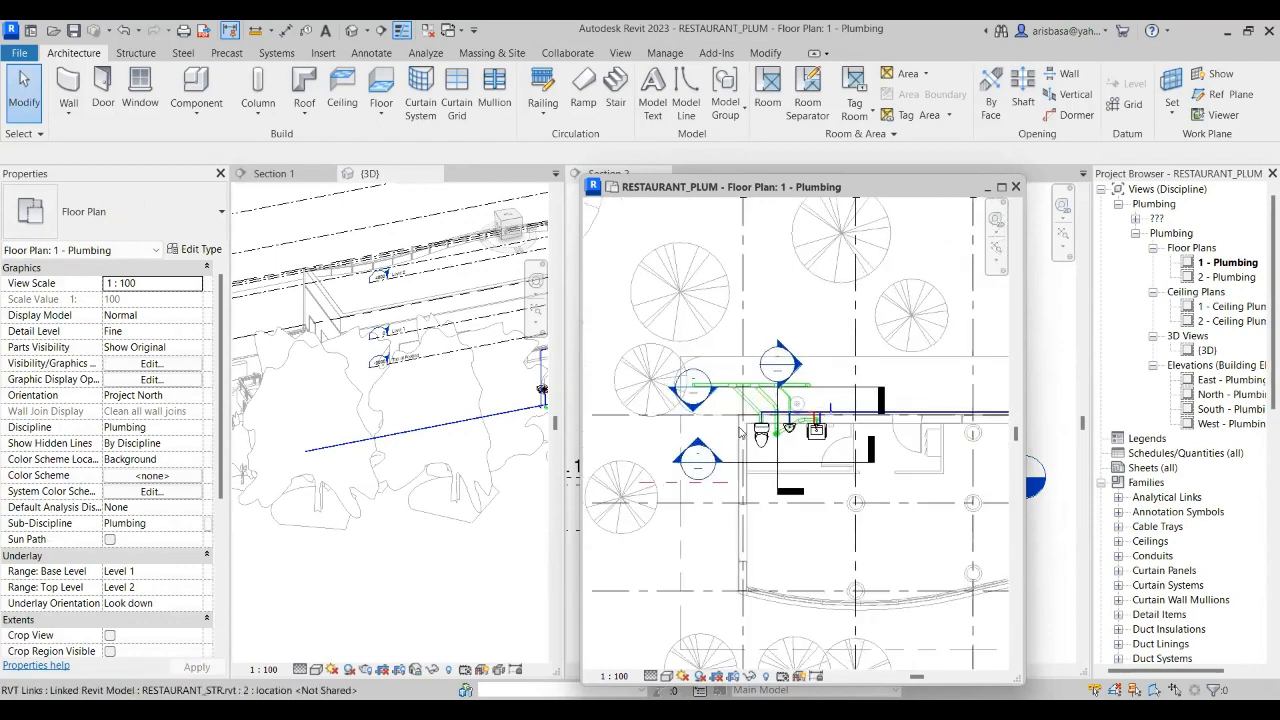
middle_click_drag(737, 443, 907, 394)
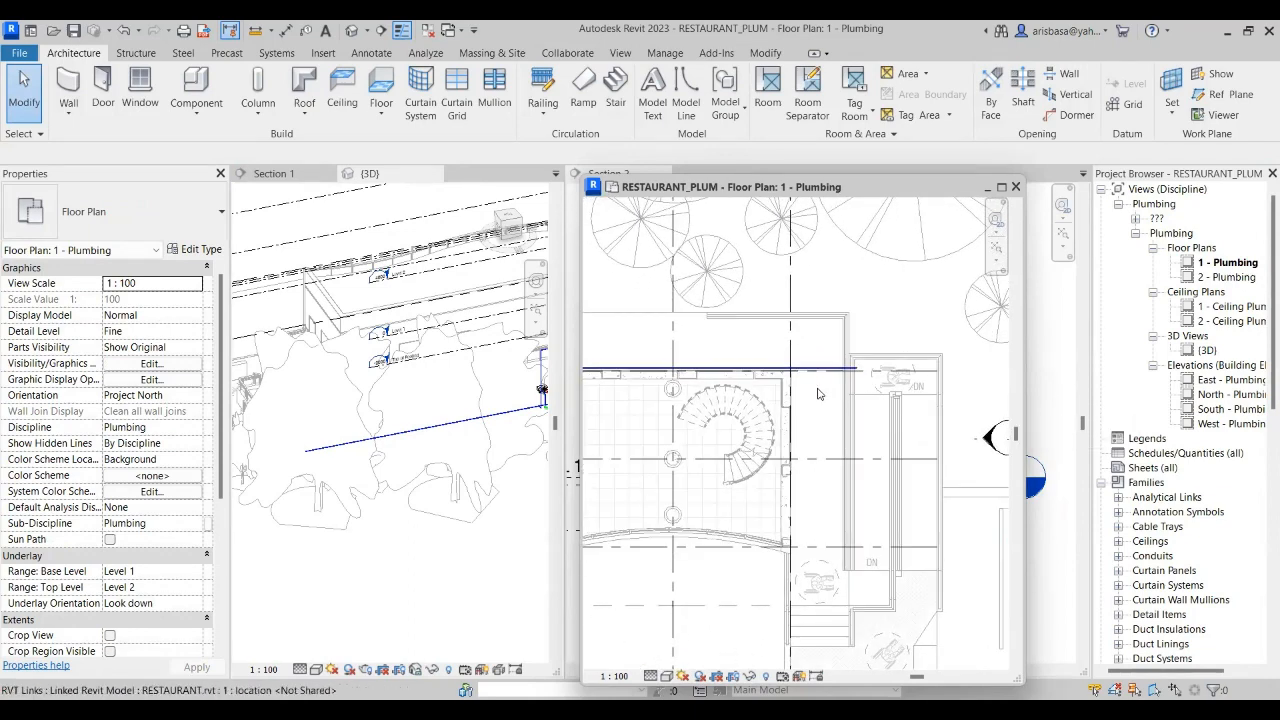
key("p")
key("i")
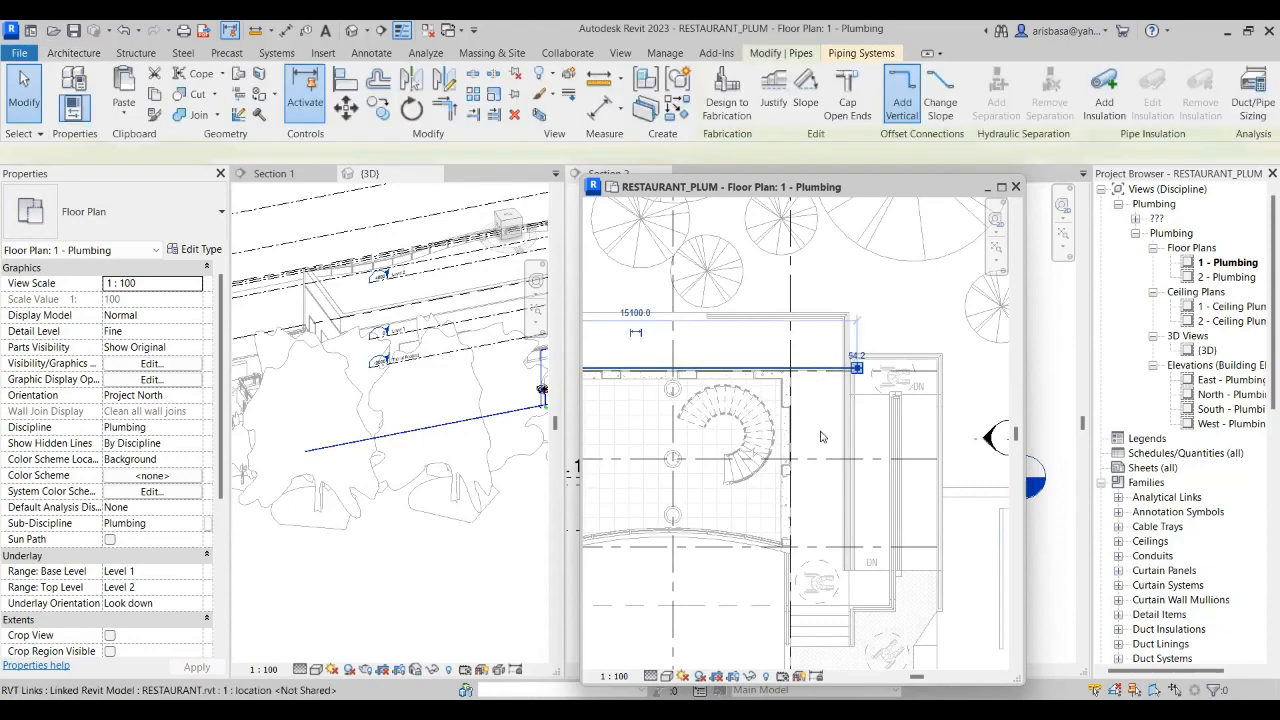
middle_click_drag(818, 502, 884, 523)
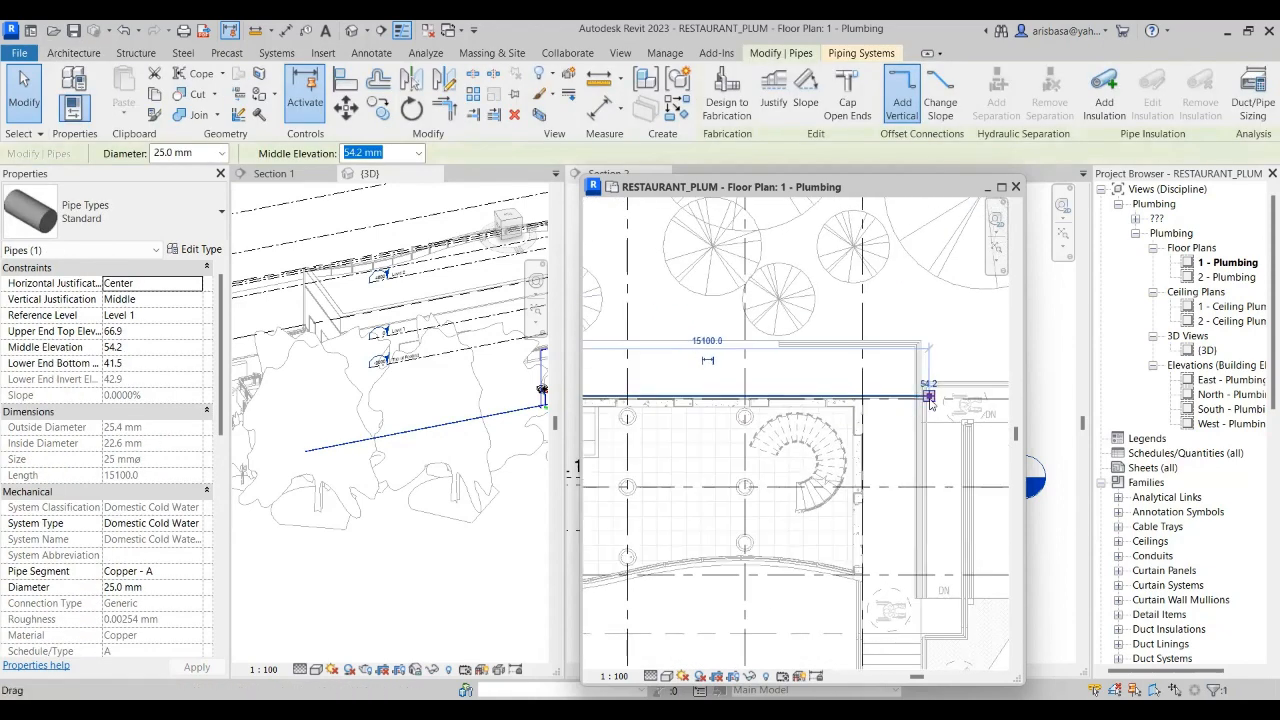
left_click_drag(929, 400, 716, 397)
middle_click_drag(743, 463, 767, 456)
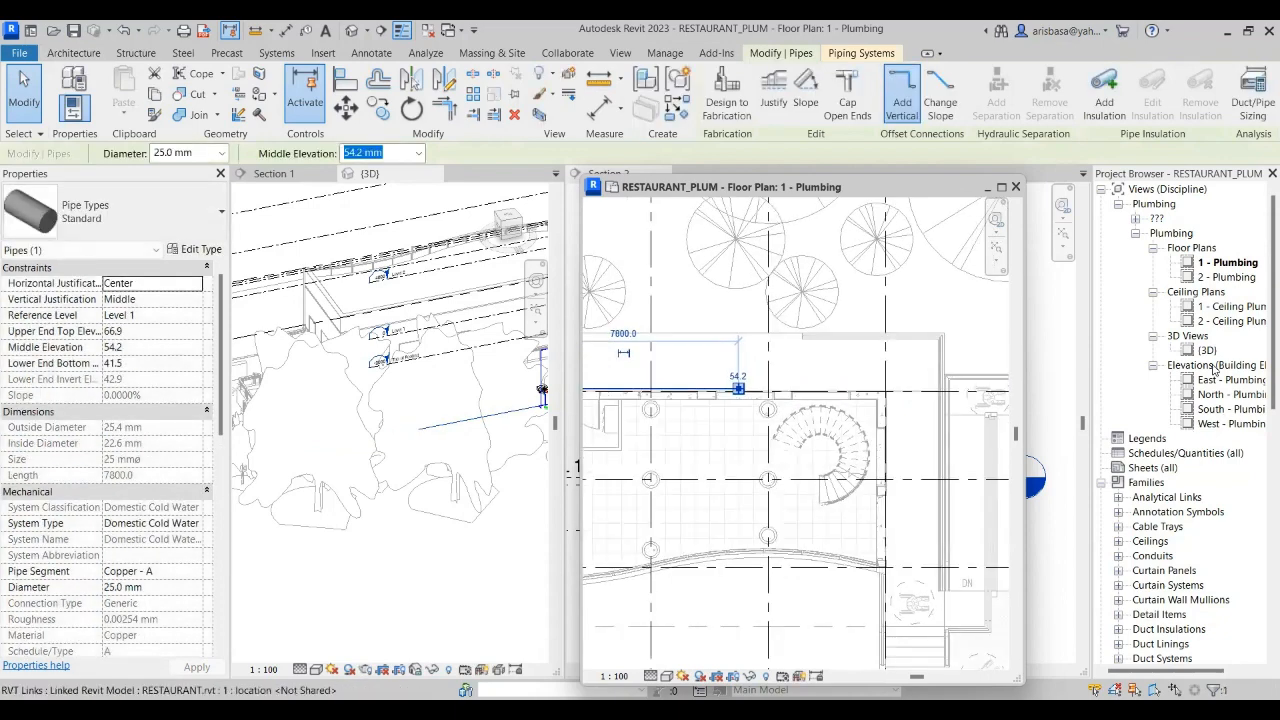
- Place a 53 L M_Expansion Tank - Inline on Level 1 just beyond the cold water pipe's free end
scroll(1160, 510, "down", 4)
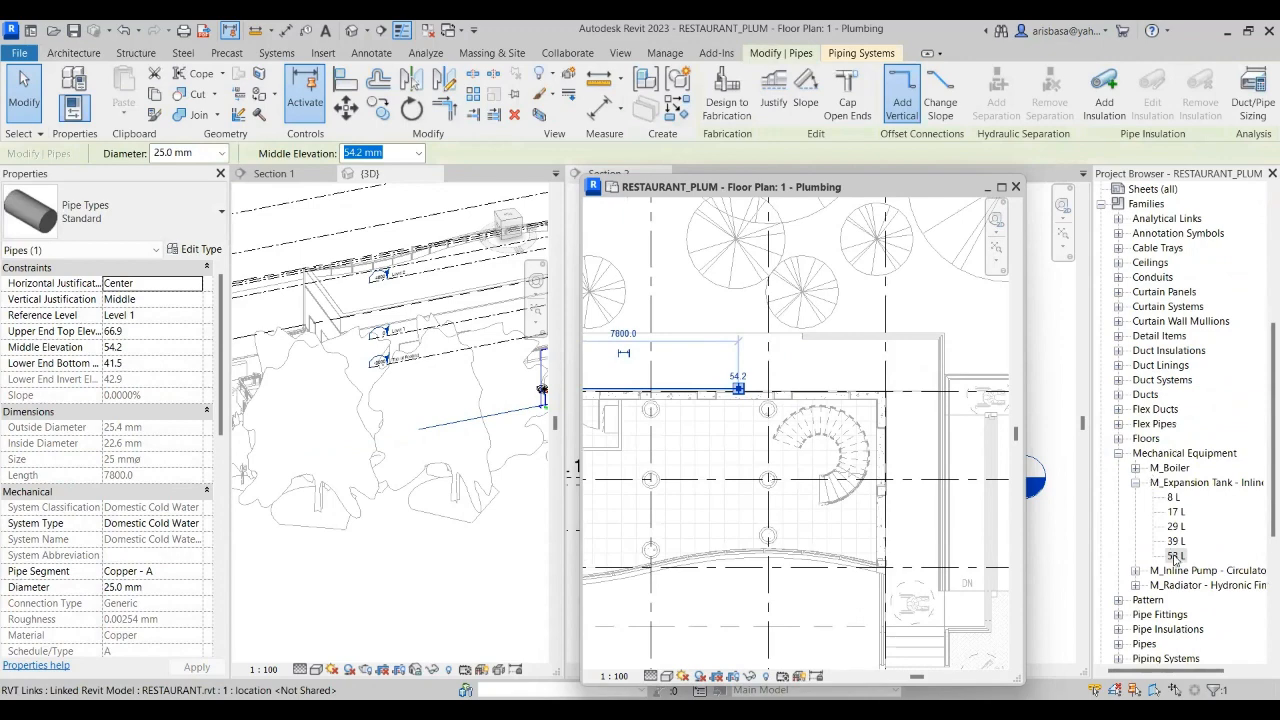
left_click(1176, 557)
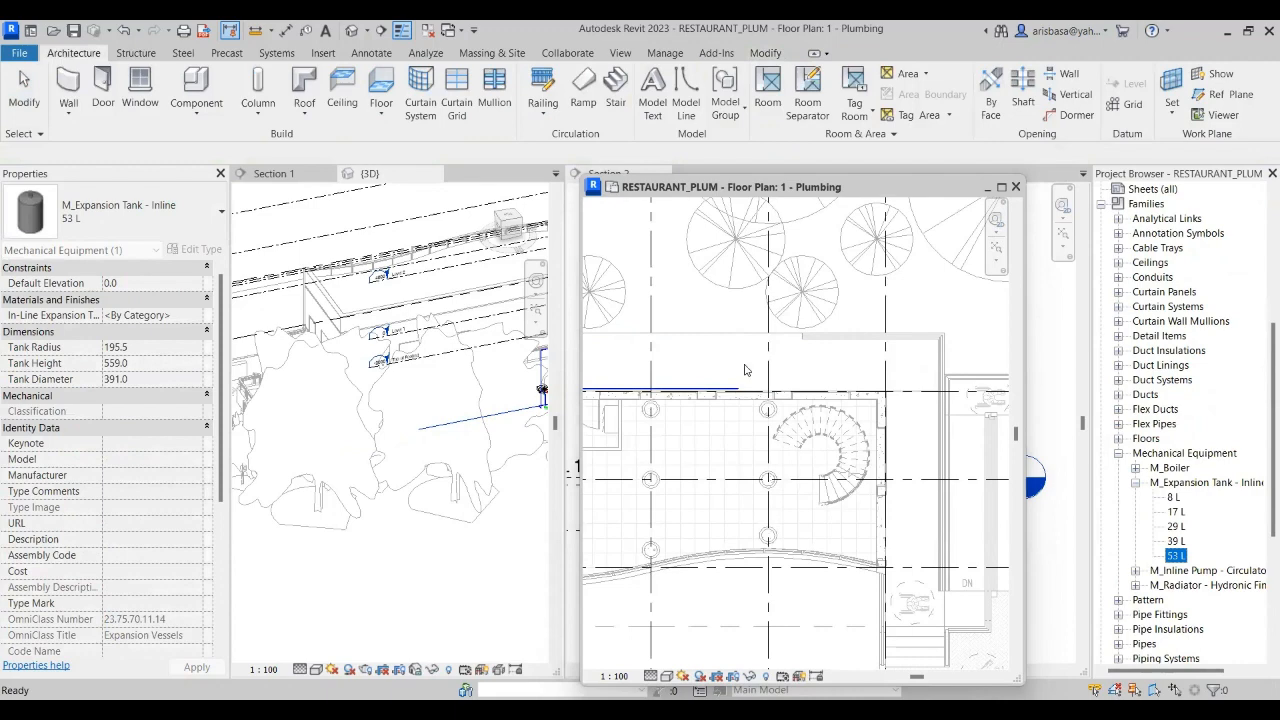
left_click_drag(744, 370, 744, 371)
scroll(745, 373, "up", 5)
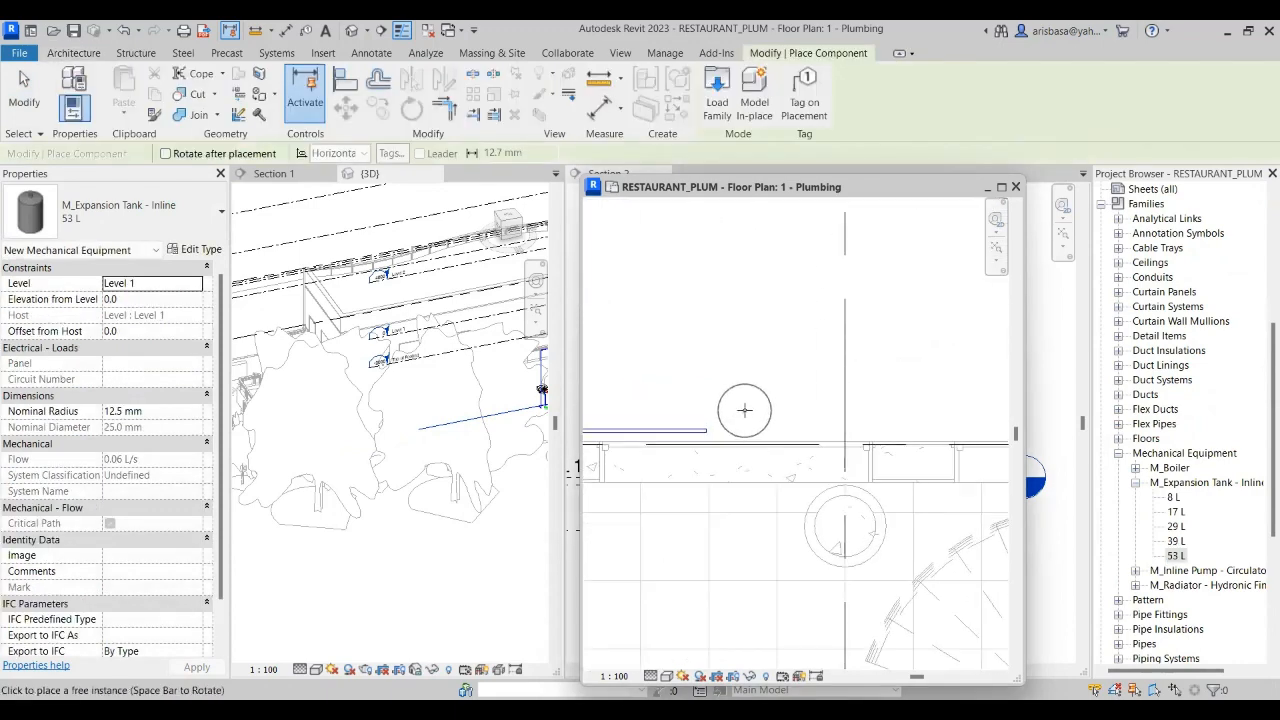
middle_click_drag(744, 410, 851, 357)
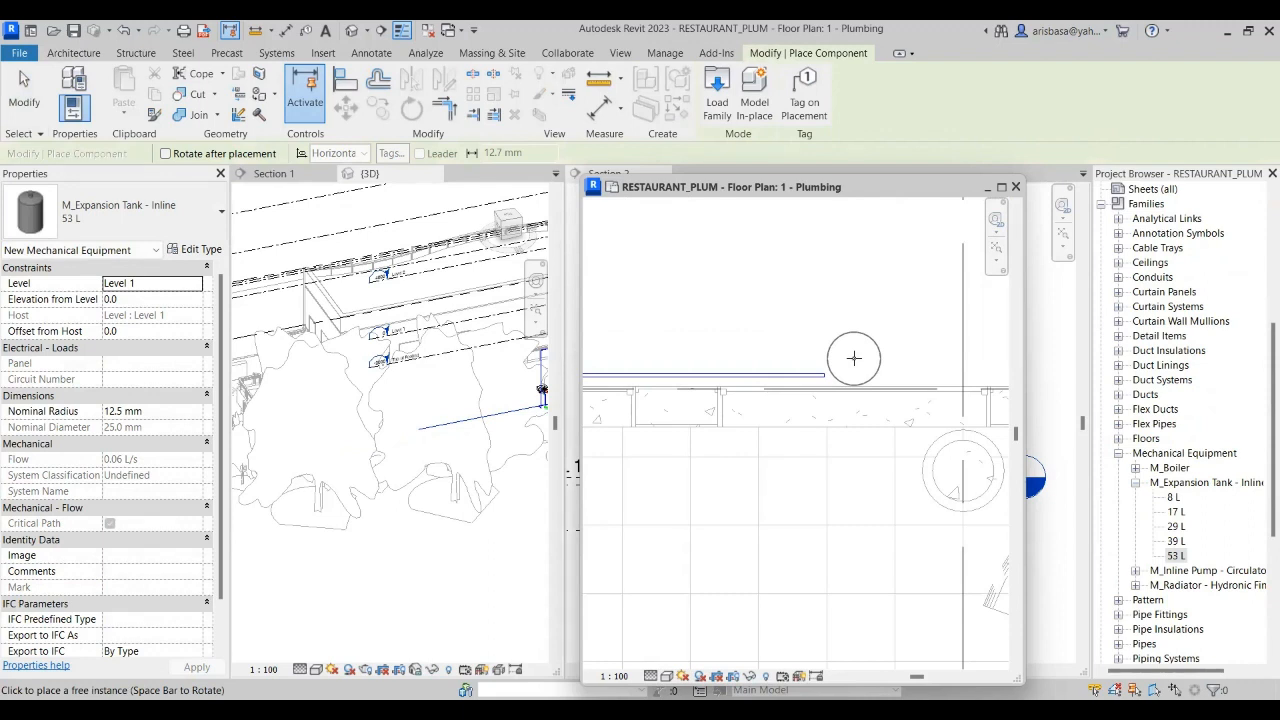
left_click(854, 358)
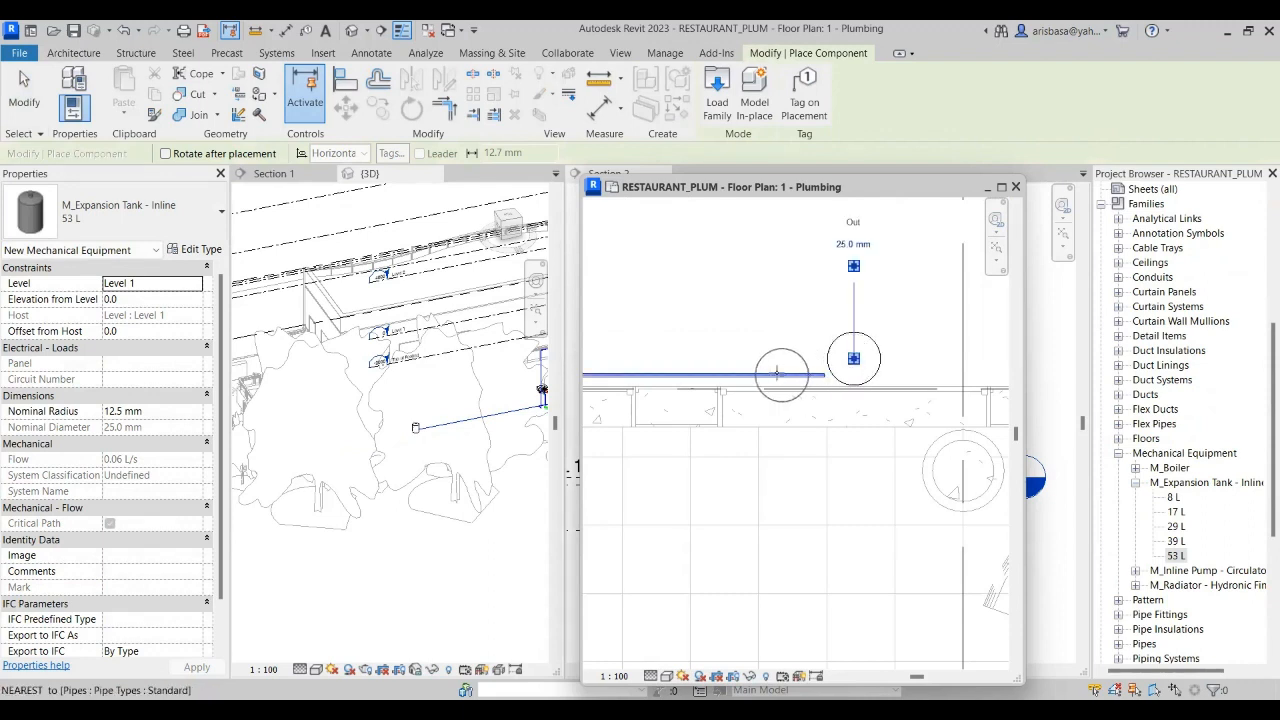
key("Escape")
key("Escape")
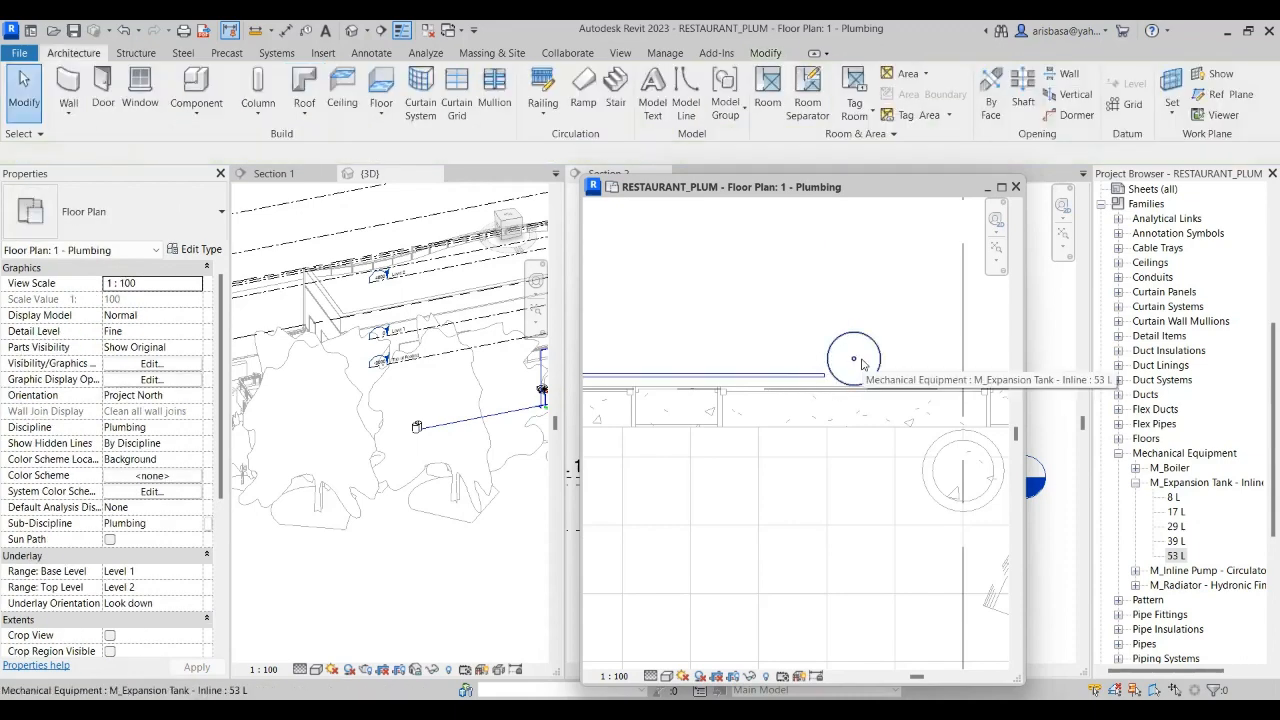
- Activate the Section 2 view and minimize the floating 1 - Plumbing floor plan window
scroll(896, 335, "down", 2)
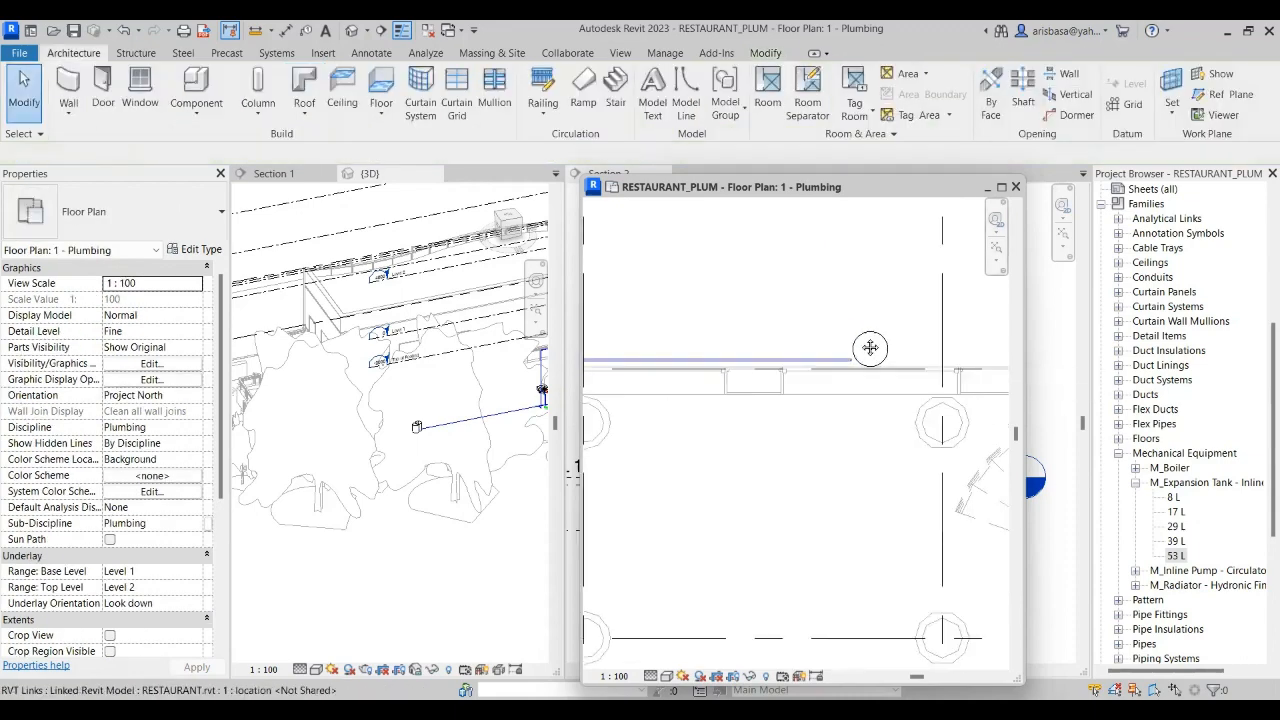
middle_click_drag(869, 349, 743, 394)
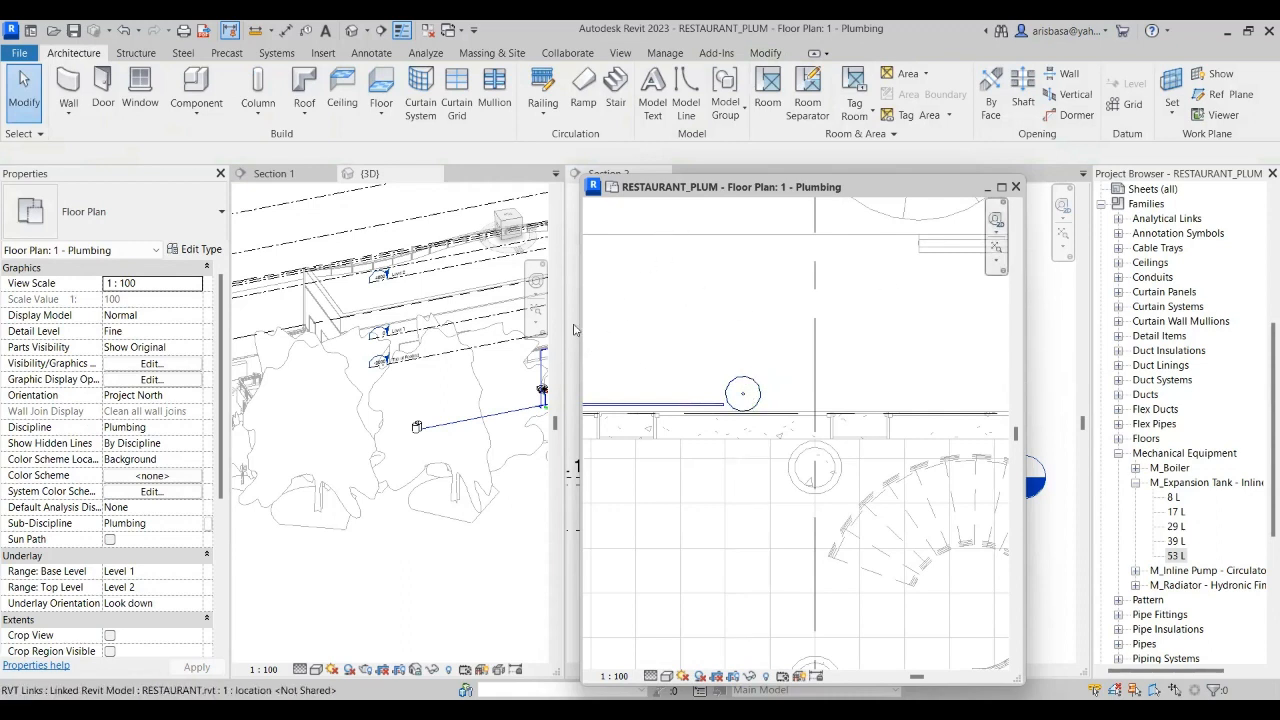
left_click(628, 173)
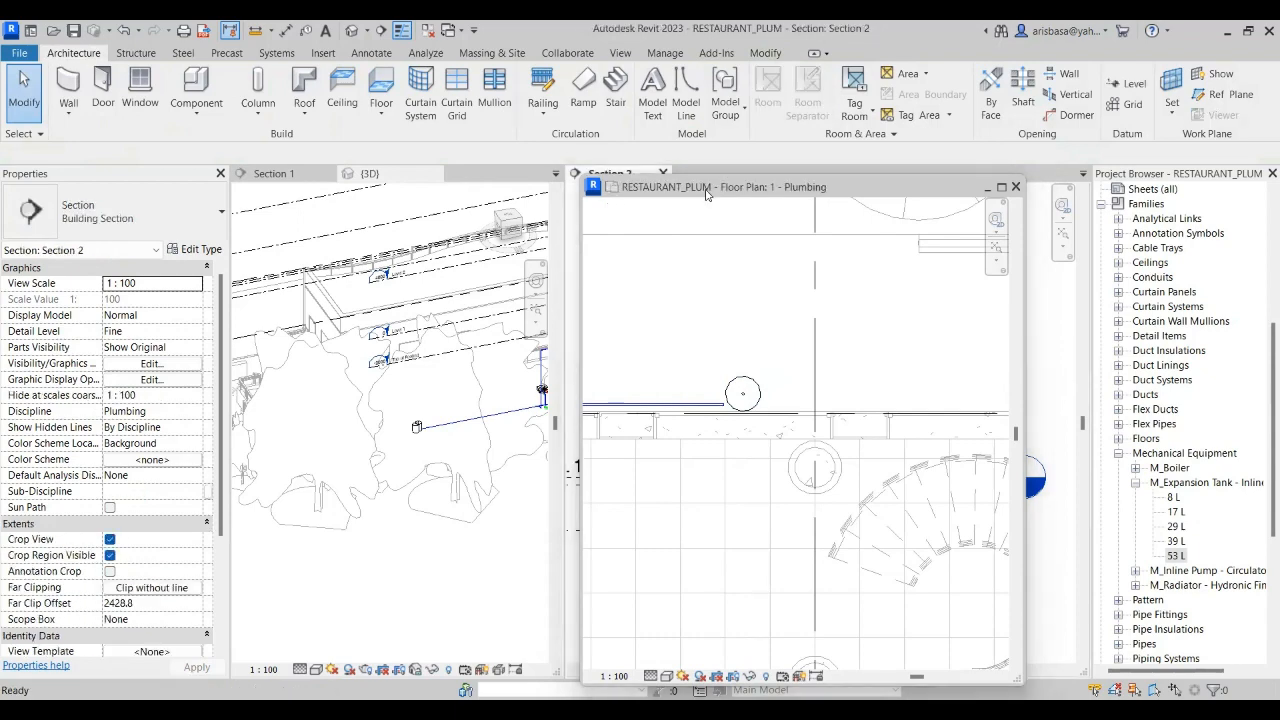
left_click(988, 187)
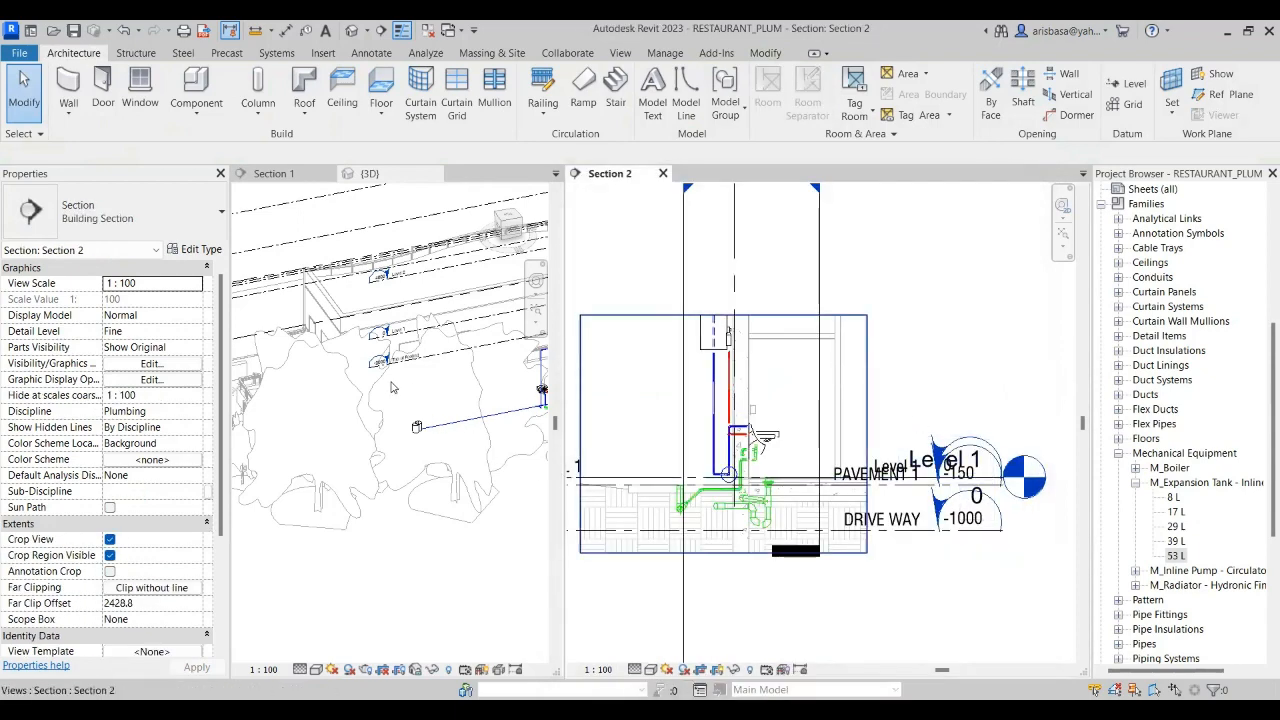
- Check the open views, including Section 1, and return to the 3D view
scroll(391, 381, "down", 2)
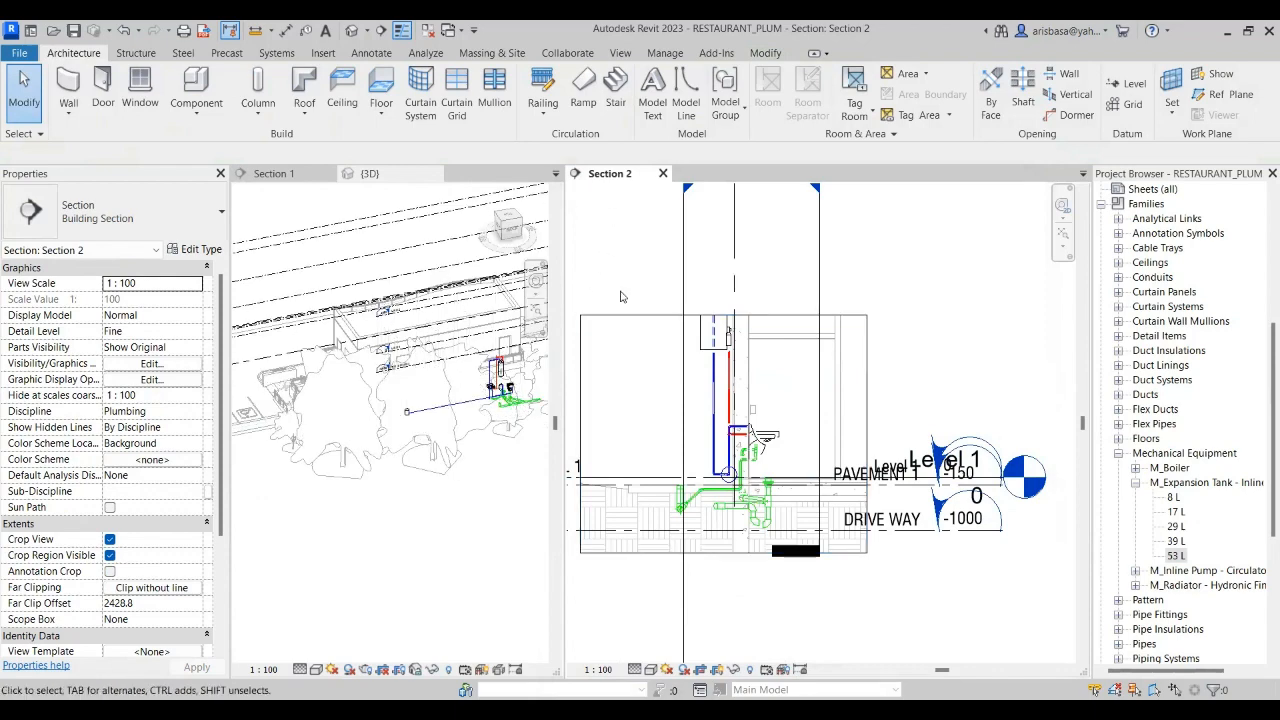
left_click(1083, 173)
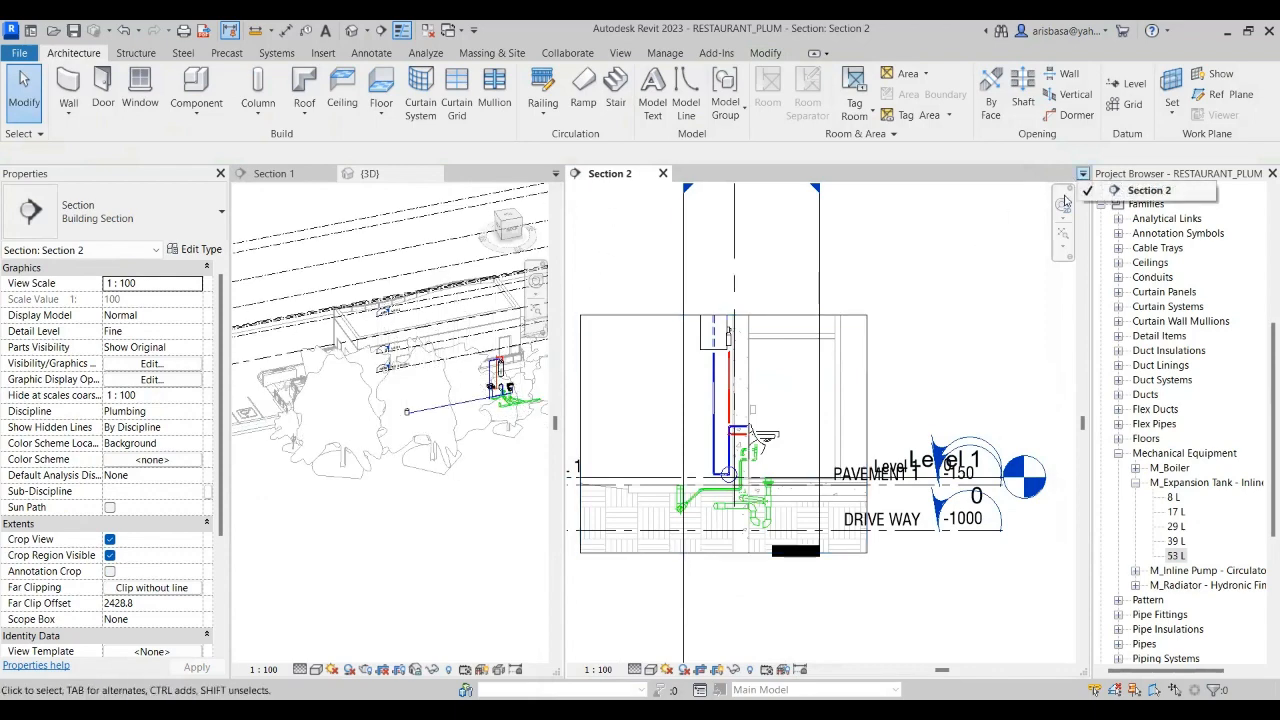
left_click(878, 230)
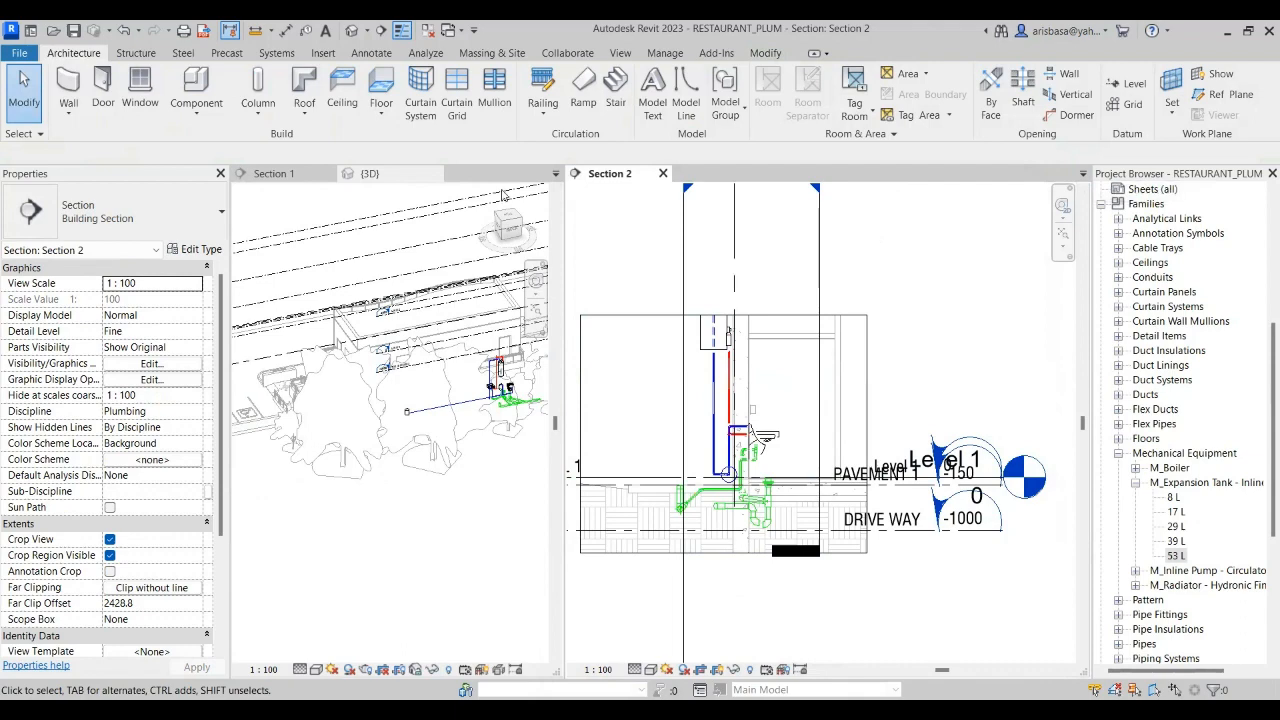
left_click(272, 173)
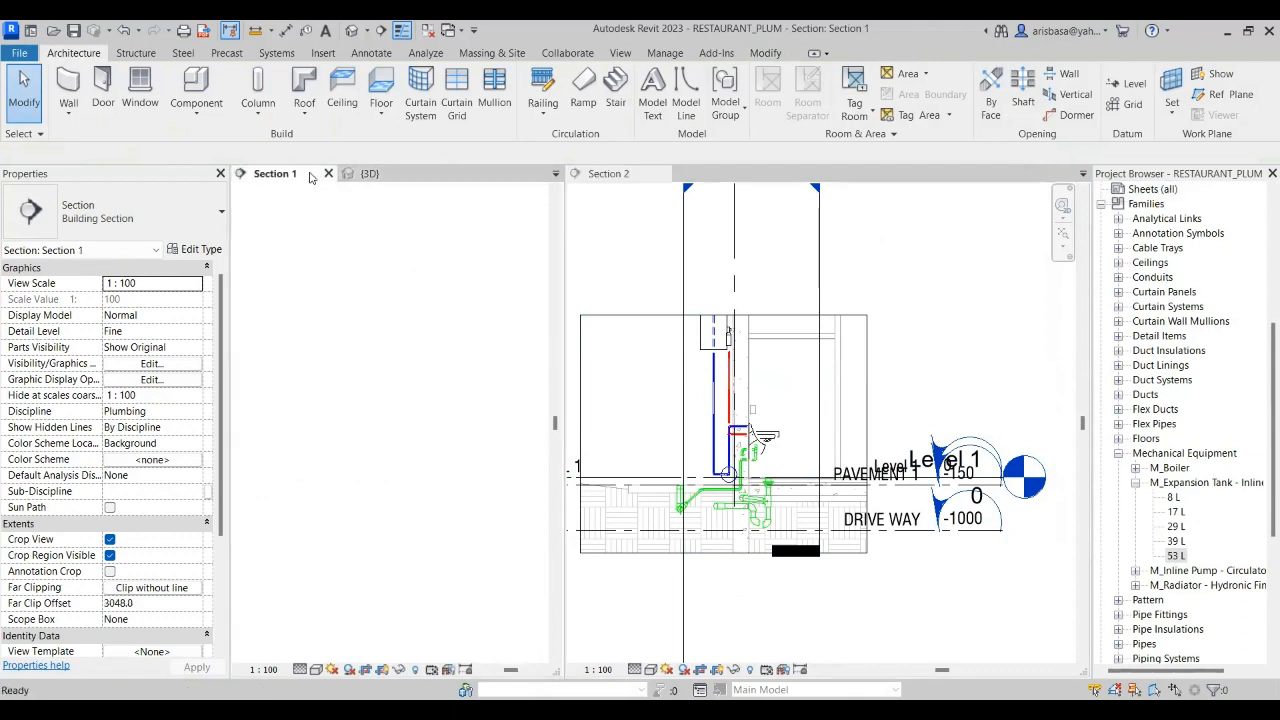
left_click(397, 177)
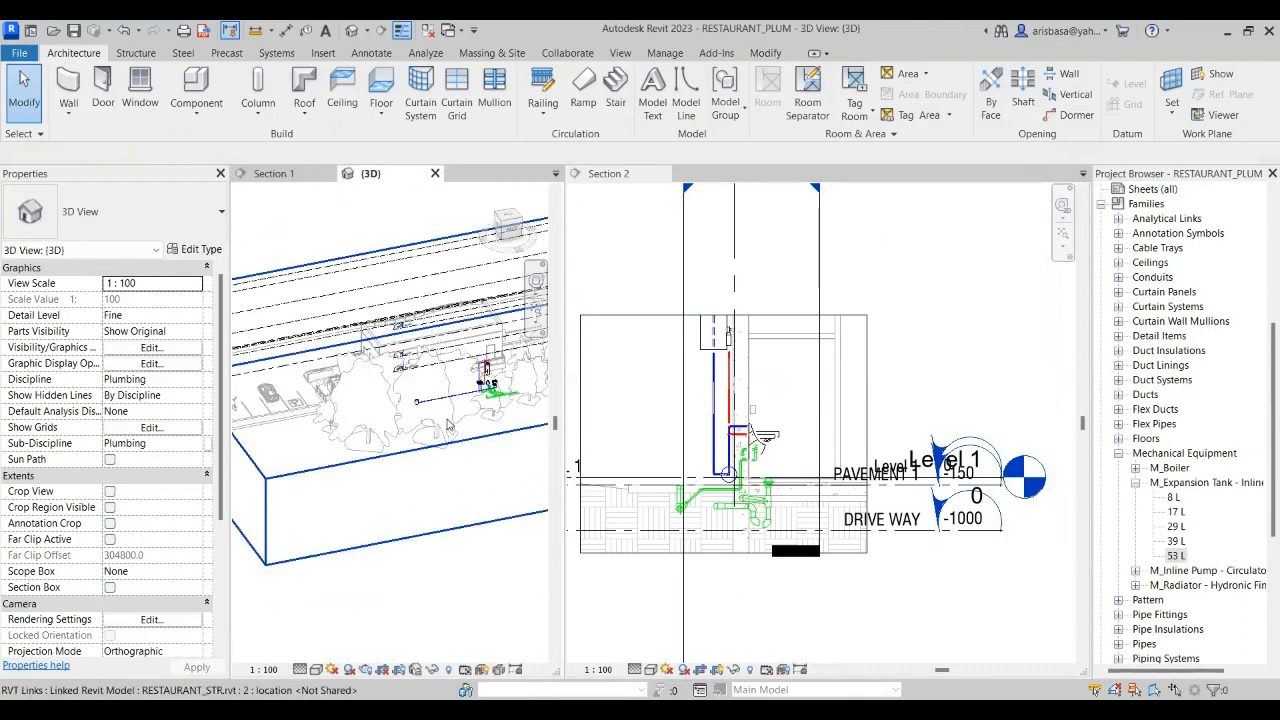
- Try to draw a 25 mm vertical pipe upward from the expansion tank's outlet connector in the 3D view
middle_click_drag(449, 423, 428, 400, "shift")
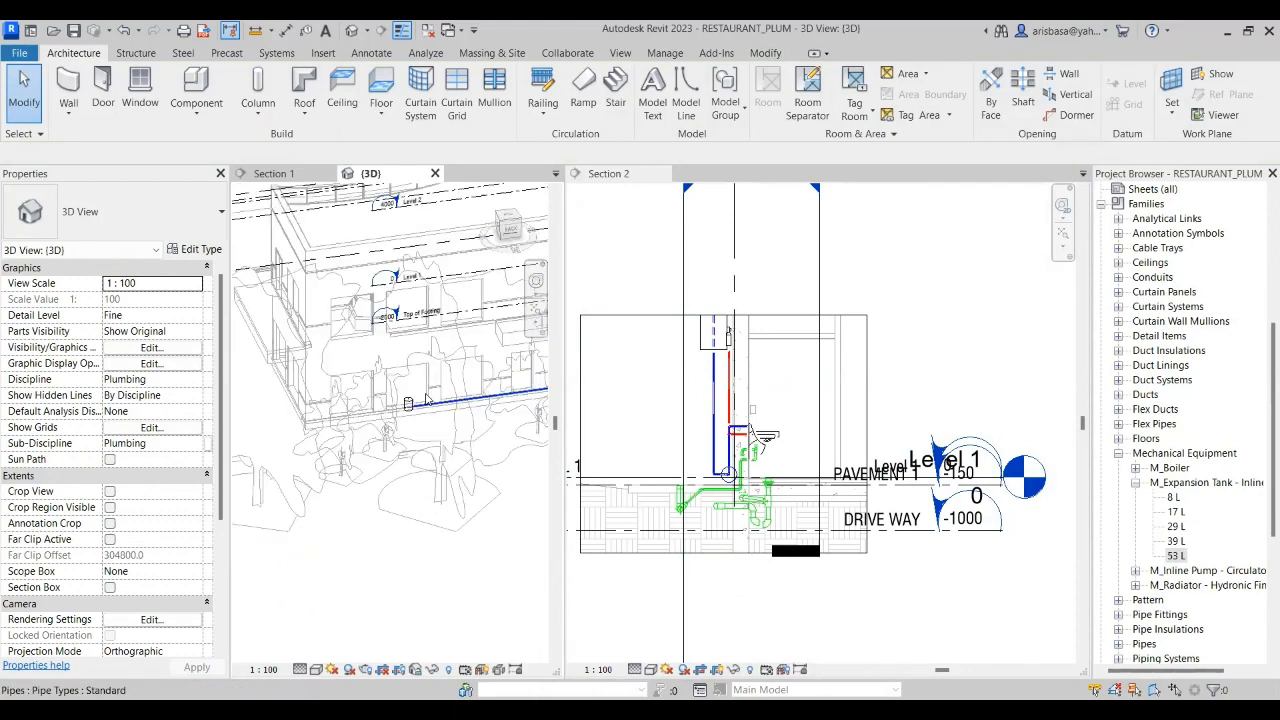
scroll(425, 399, "up", 8)
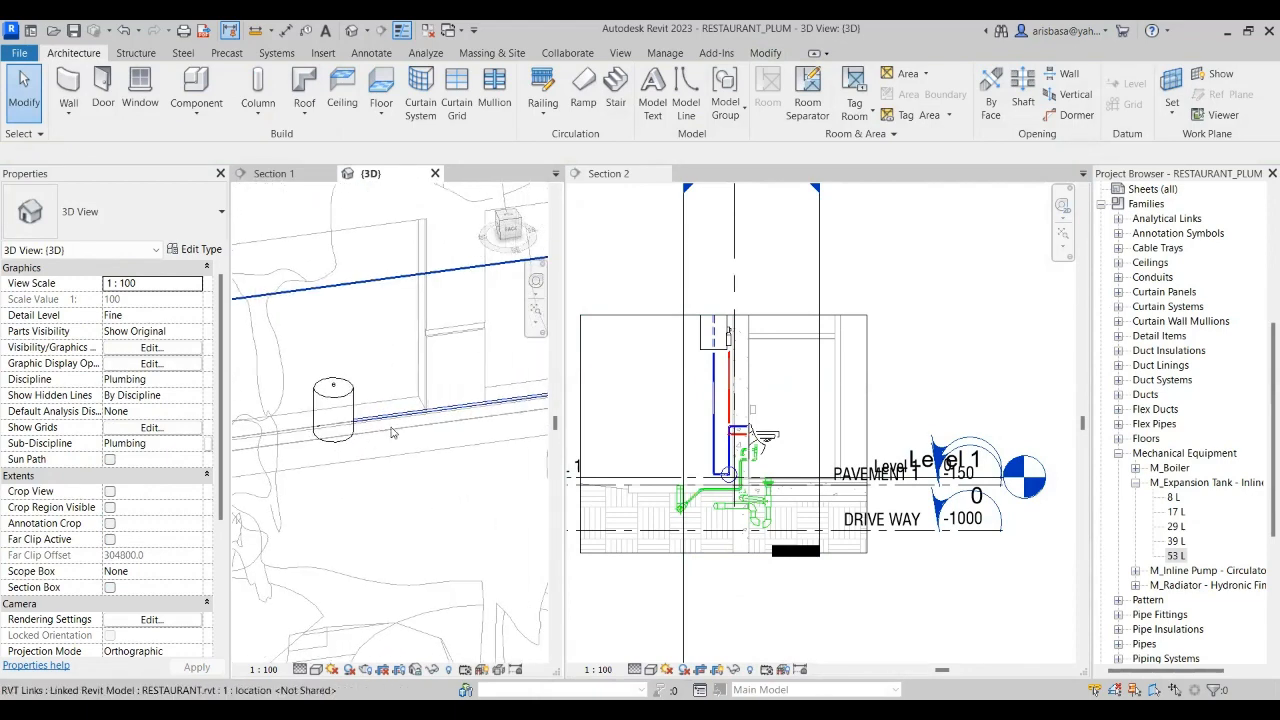
left_click(334, 410)
scroll(334, 335, "up", 2)
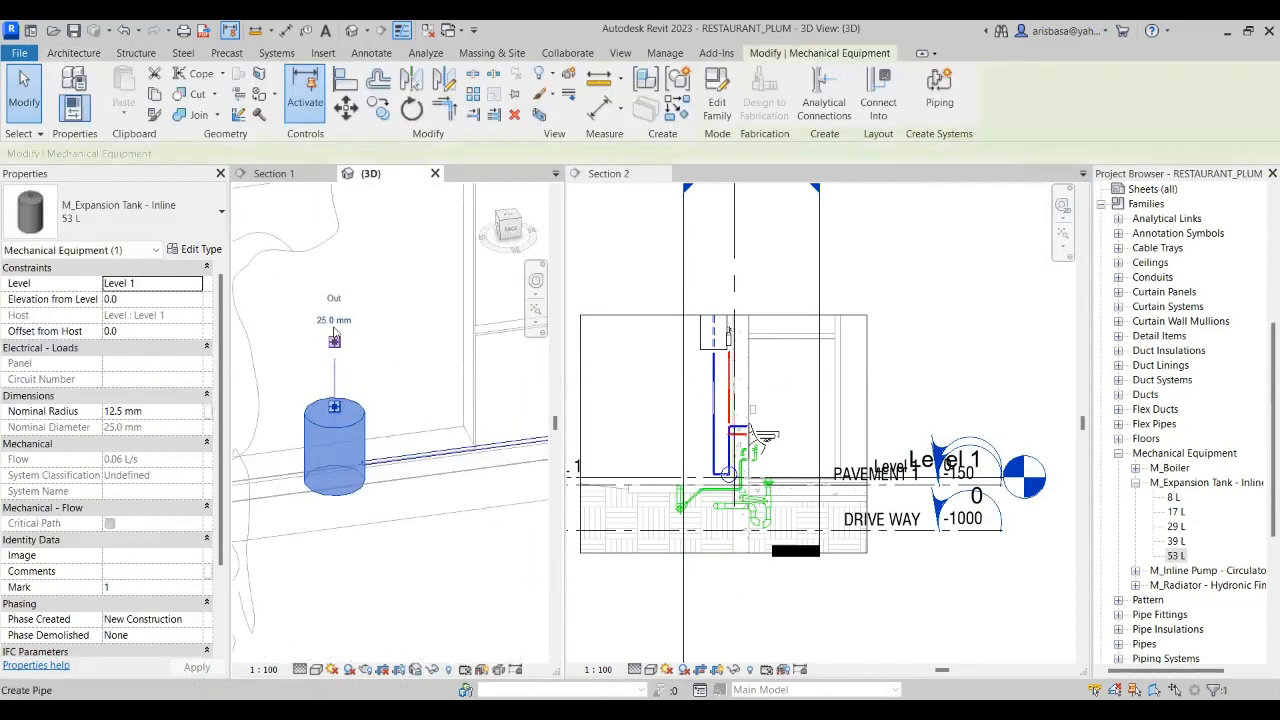
scroll(334, 335, "up", 1)
middle_click_drag(389, 366, 366, 295)
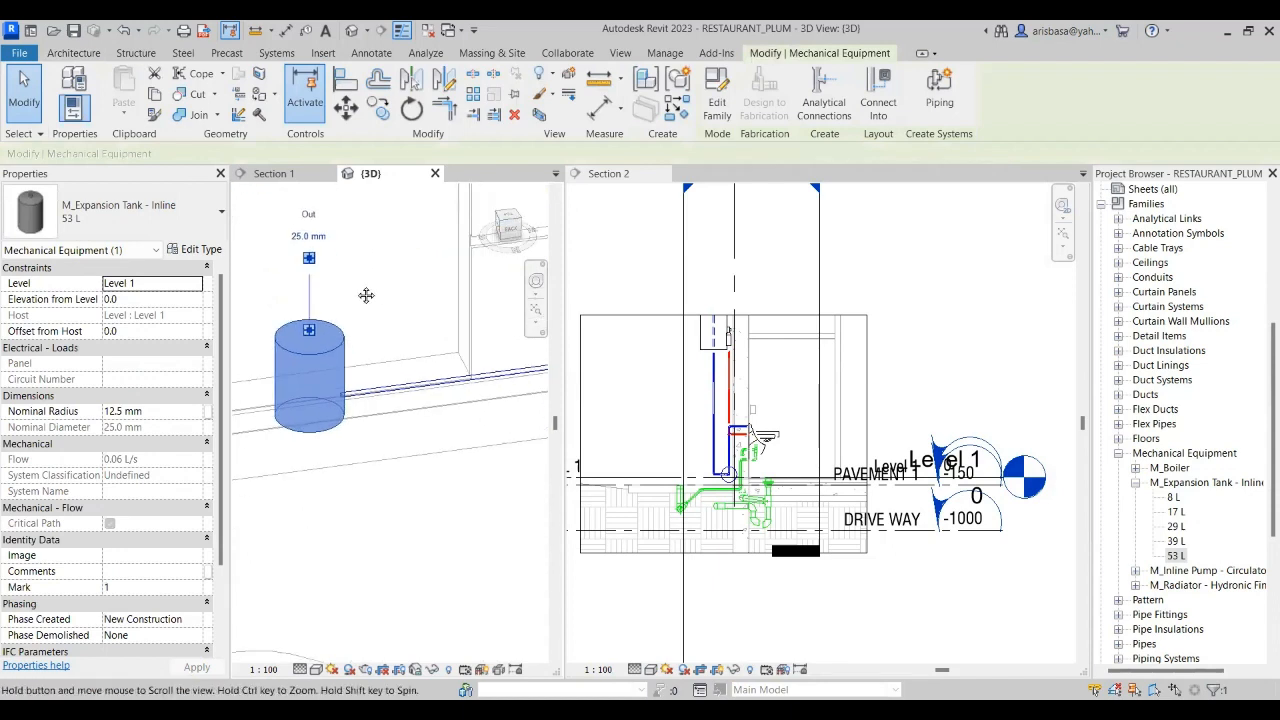
left_click(309, 264)
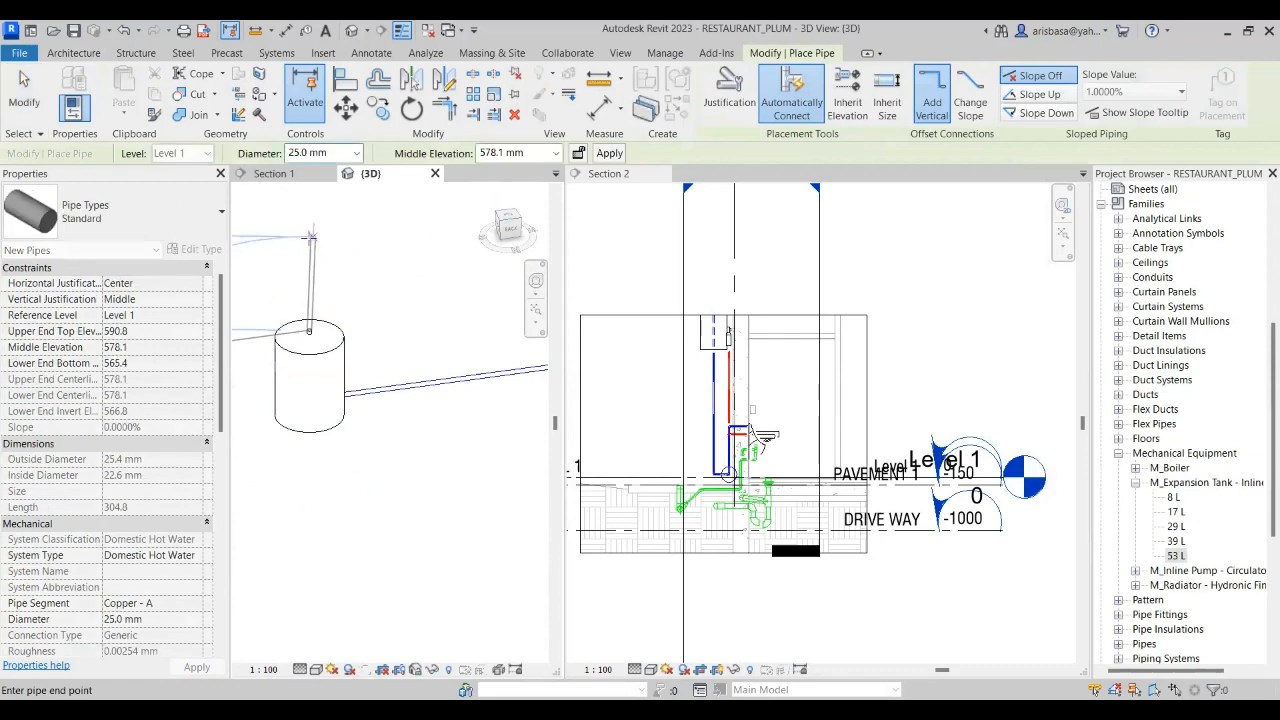
left_click(310, 303)
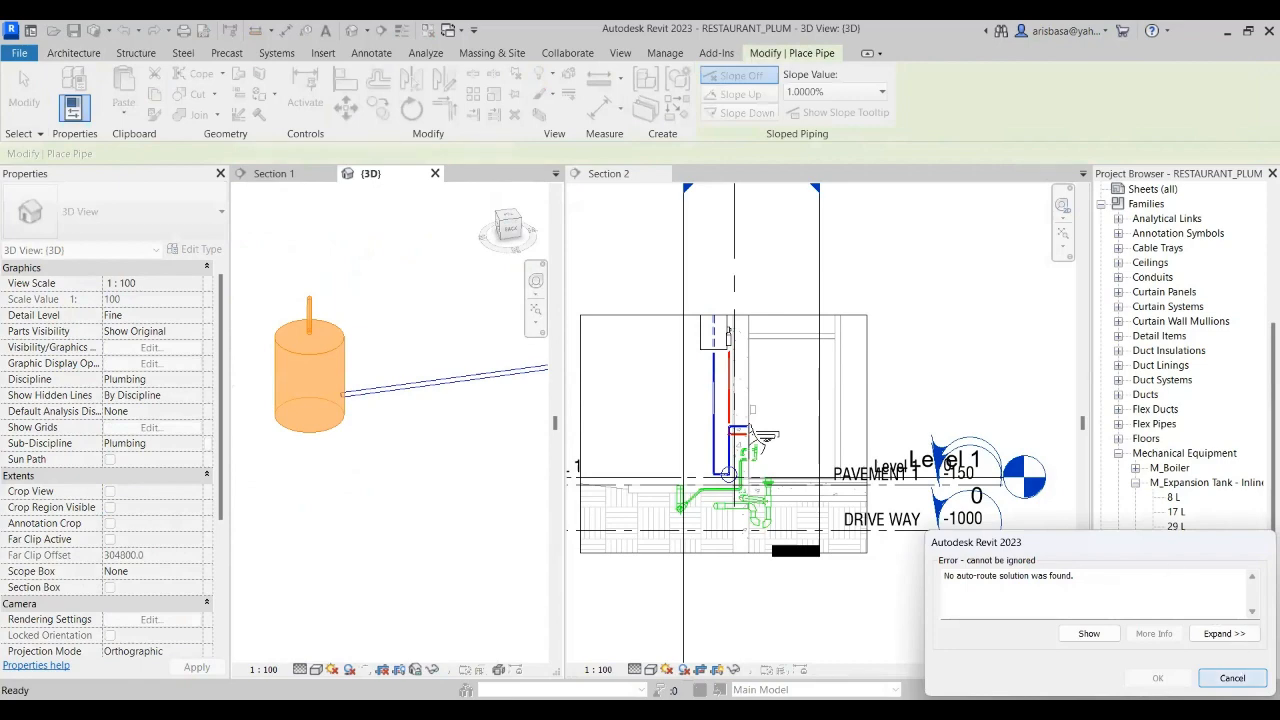
left_click(1236, 678)
key("Escape")
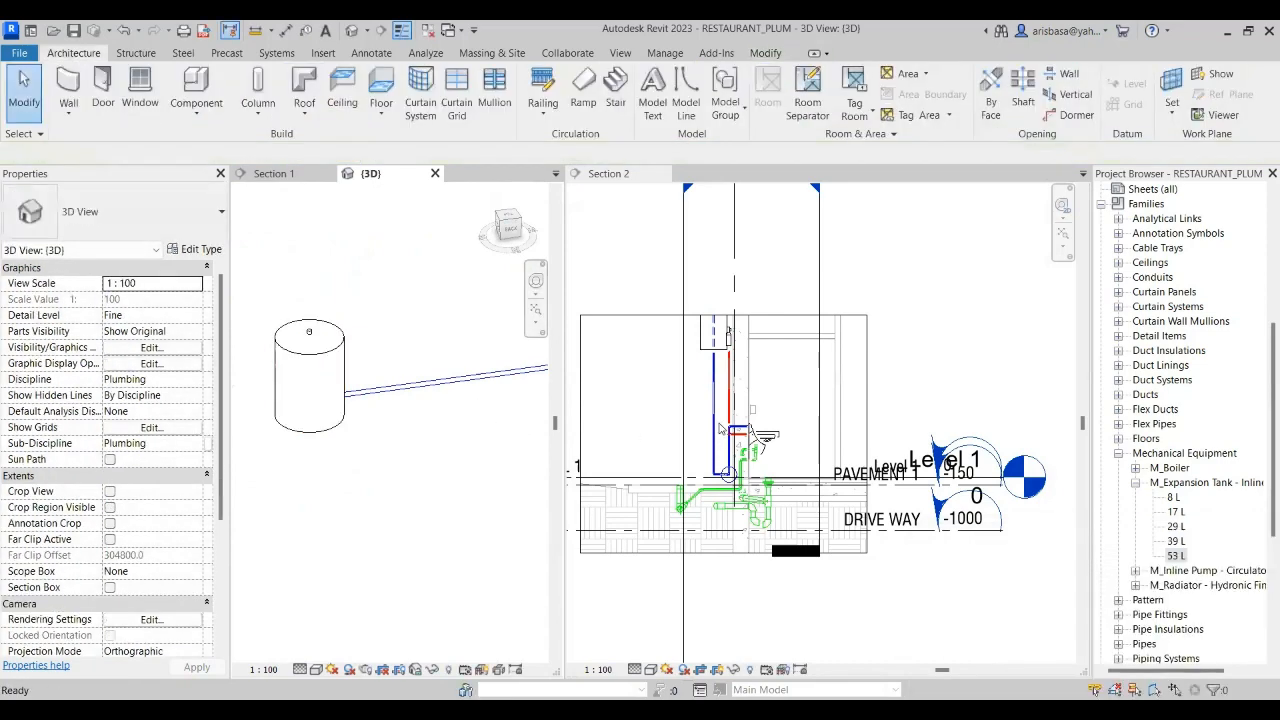
- Open the Section 3 view from the building sections in the project browser
scroll(752, 428, "down", 2)
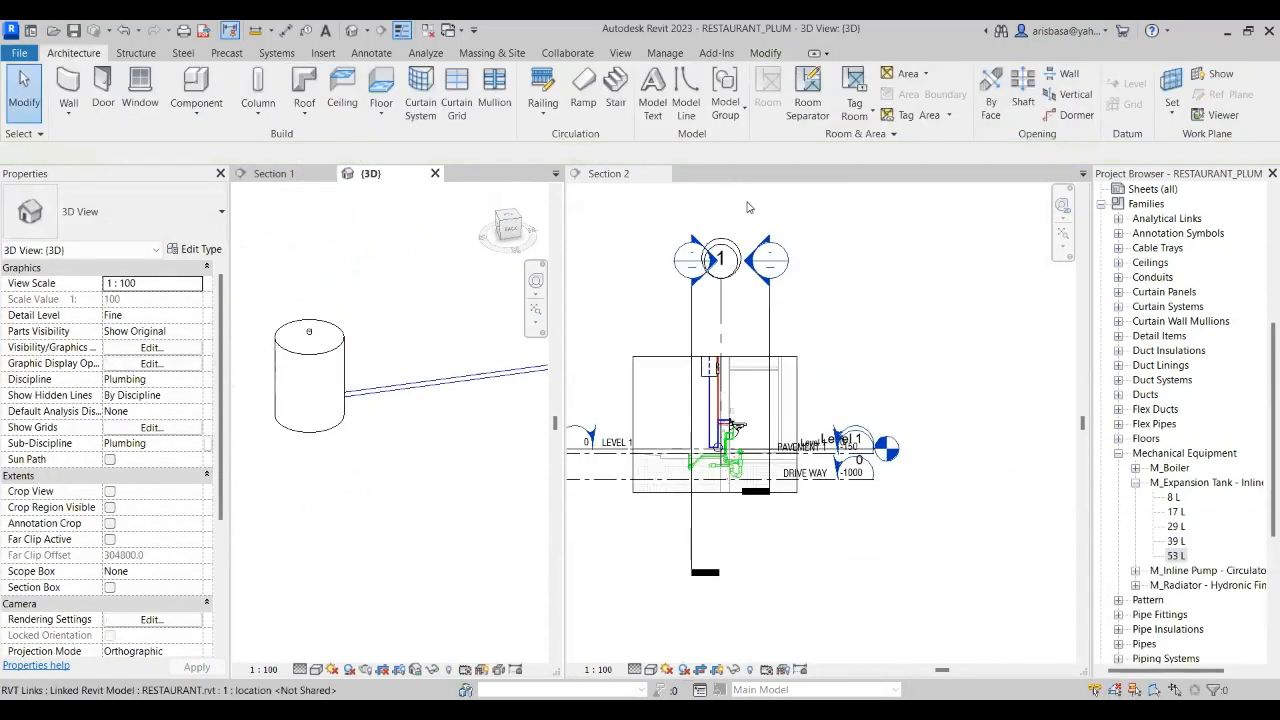
scroll(1228, 406, "up", 6)
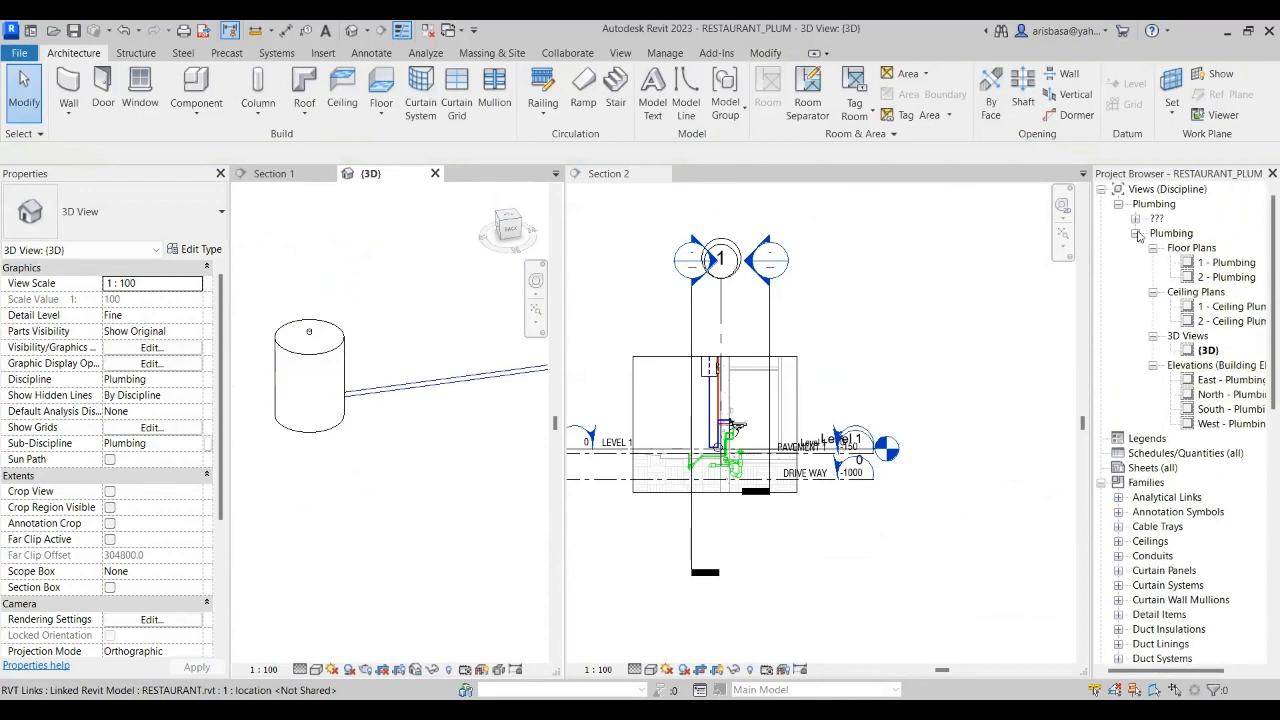
left_click(1137, 219)
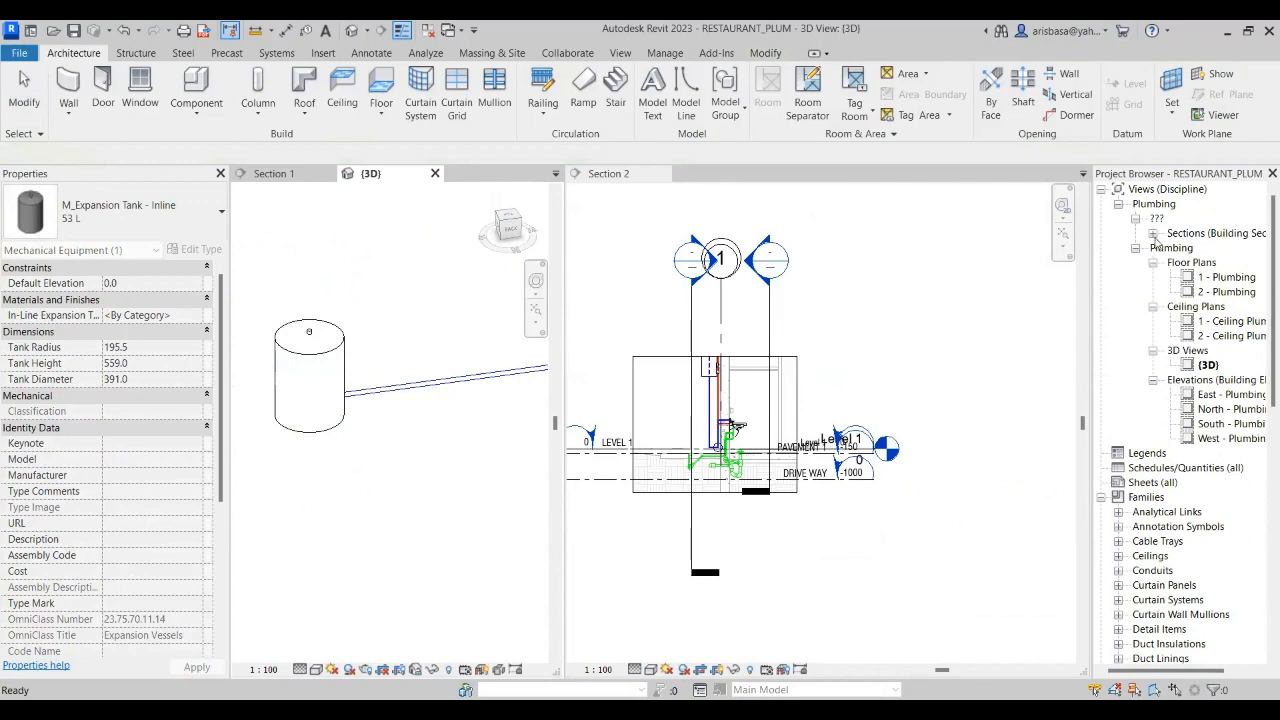
left_click(1153, 234)
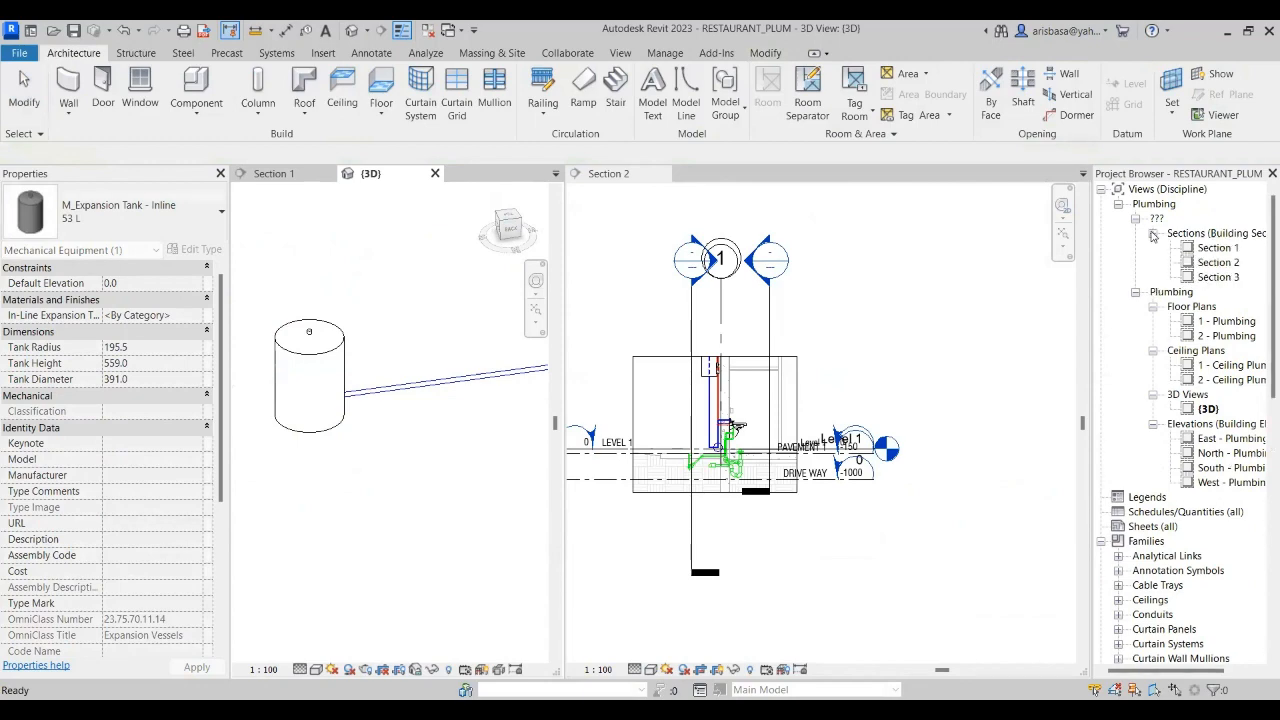
double_click(1219, 277)
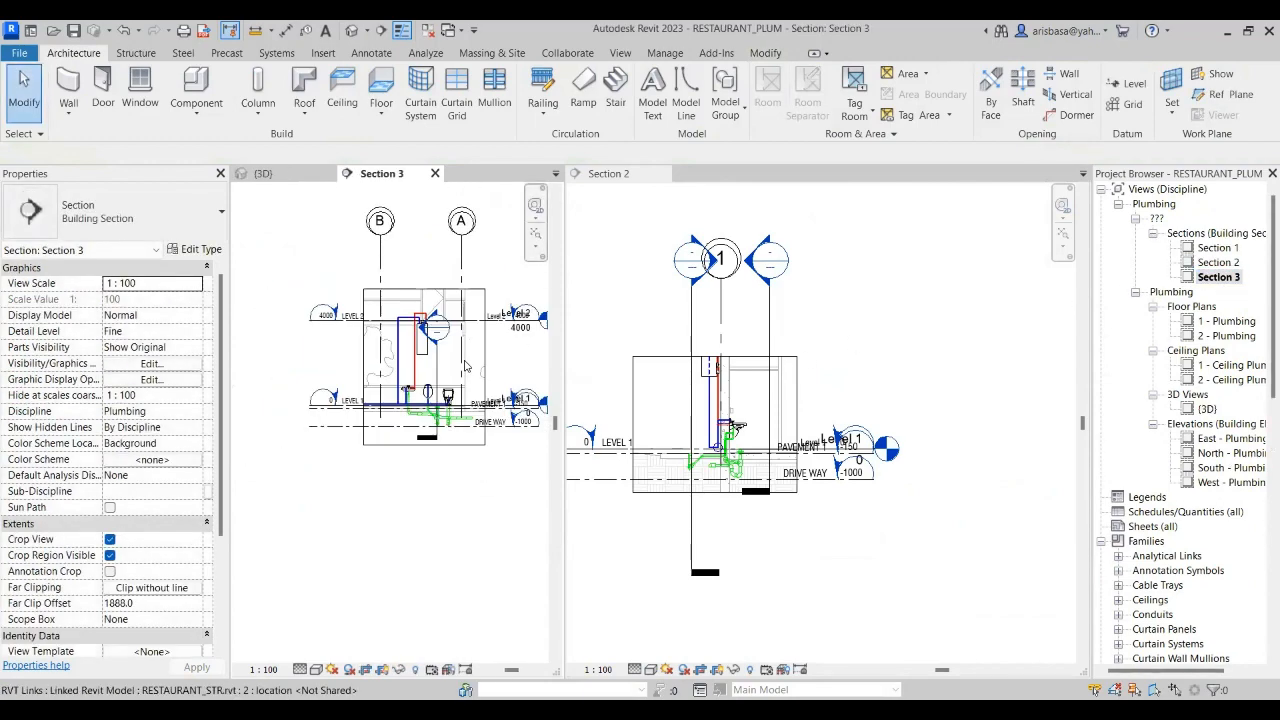
- Extend the Section 3 crop region past grid E so that it takes in the expansion tank
scroll(465, 367, "down", 3)
left_click(691, 425)
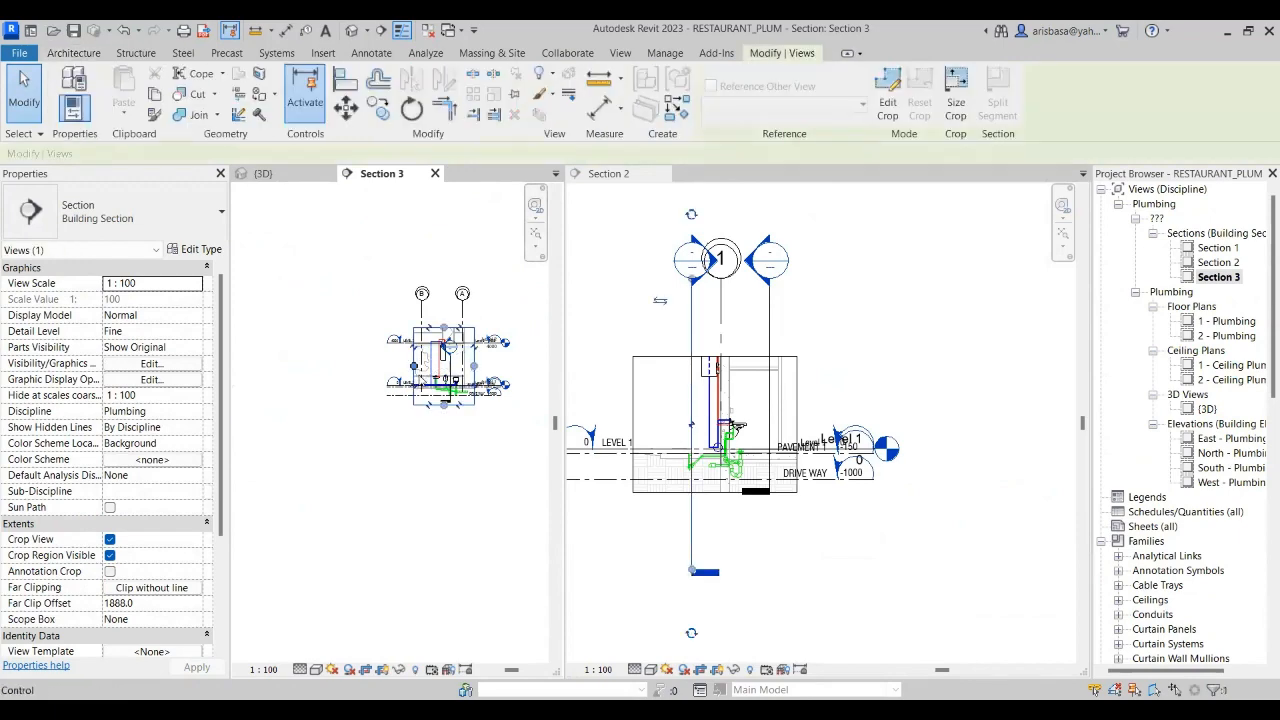
left_click_drag(413, 366, 282, 366)
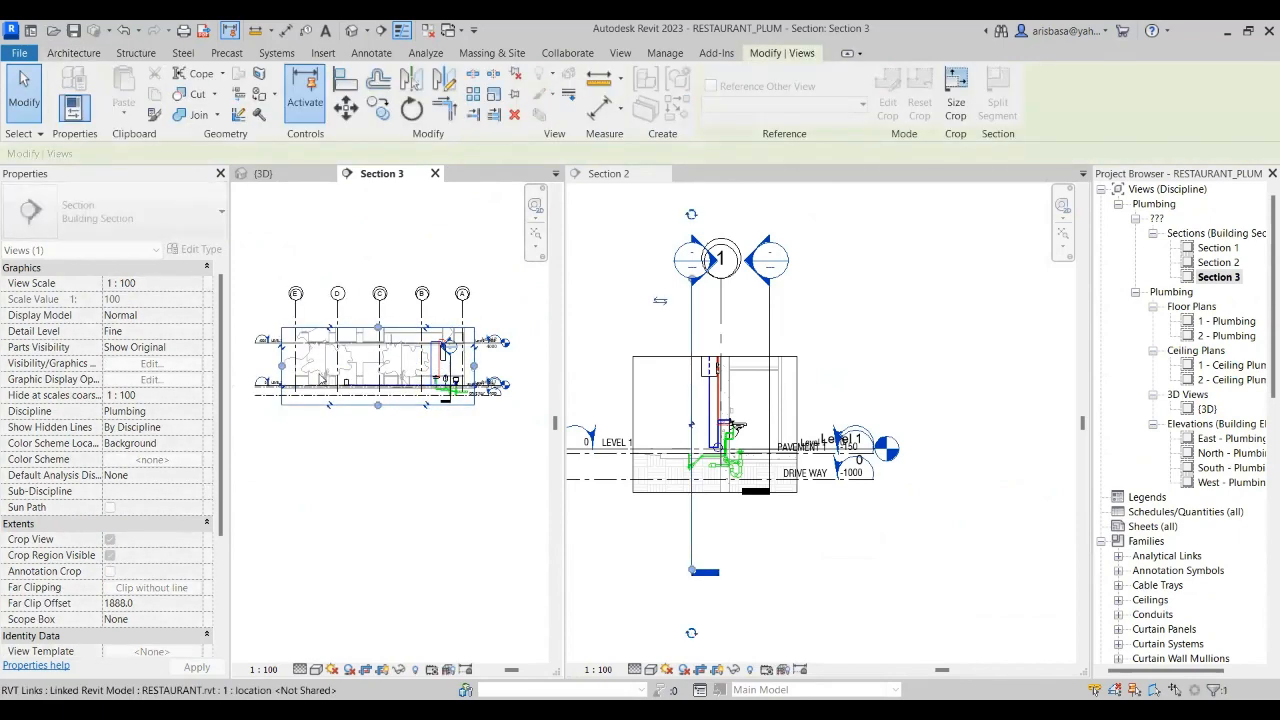
scroll(346, 382, "up", 5)
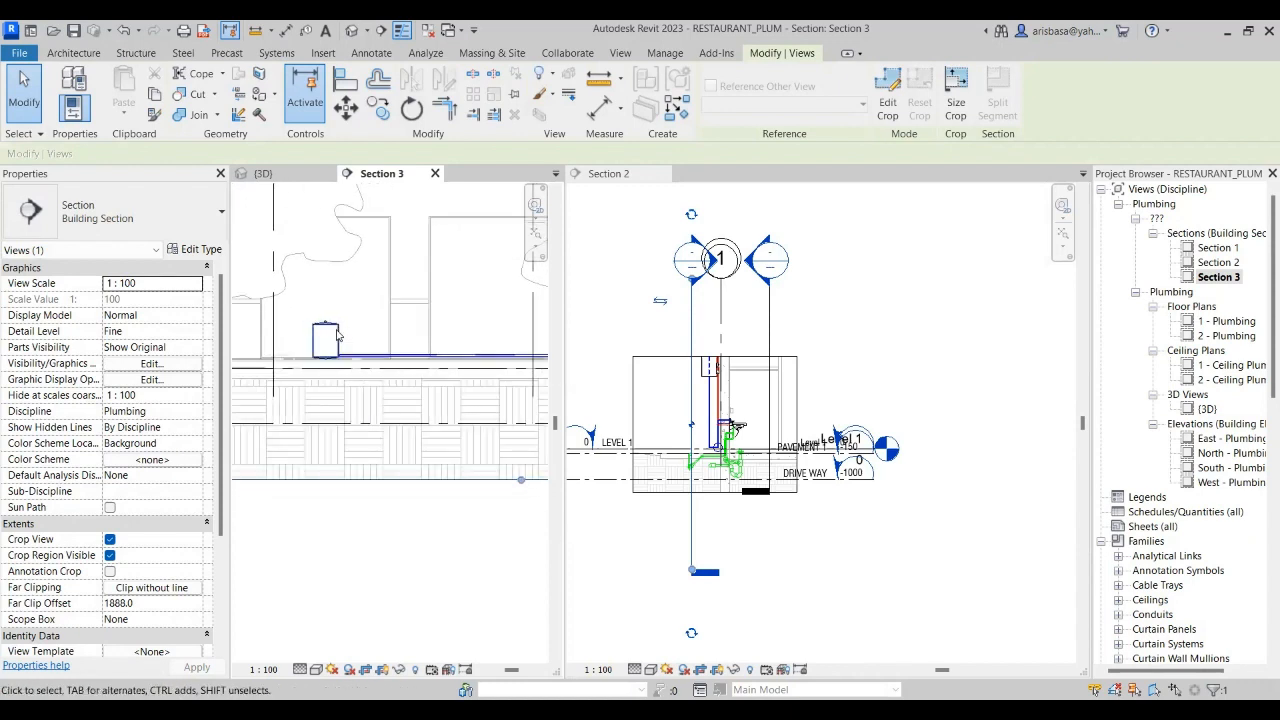
- Draw a 25 mm pipe from the expansion tank's outlet up to about 878 mm elevation, 300 mm across and down to about 278 mm
left_click(328, 338)
scroll(330, 375, "up", 5)
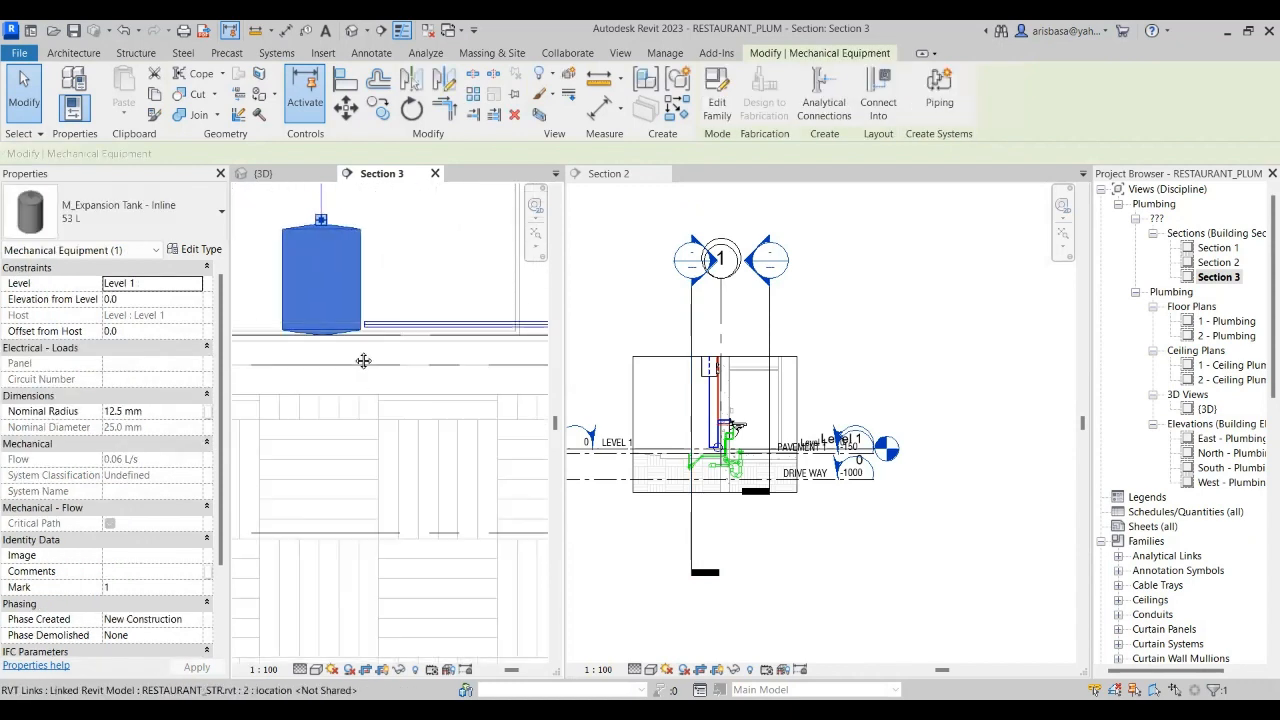
scroll(357, 376, "down", 3)
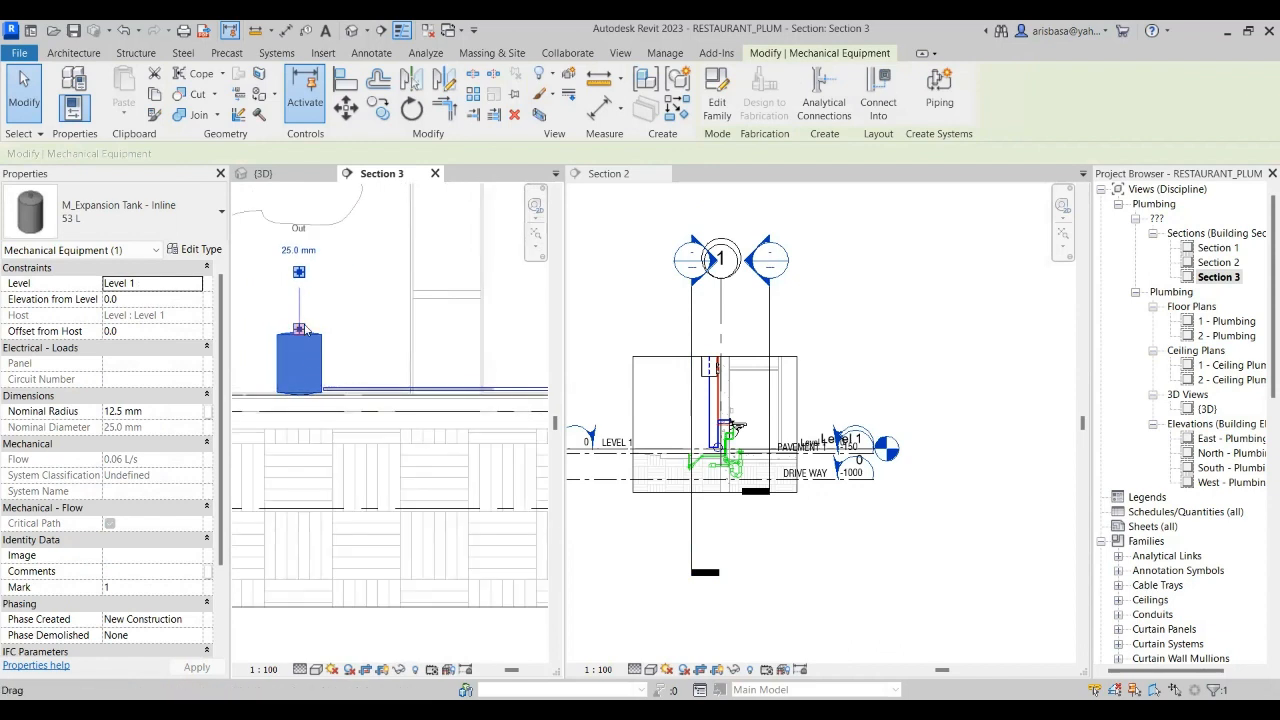
left_click(298, 273)
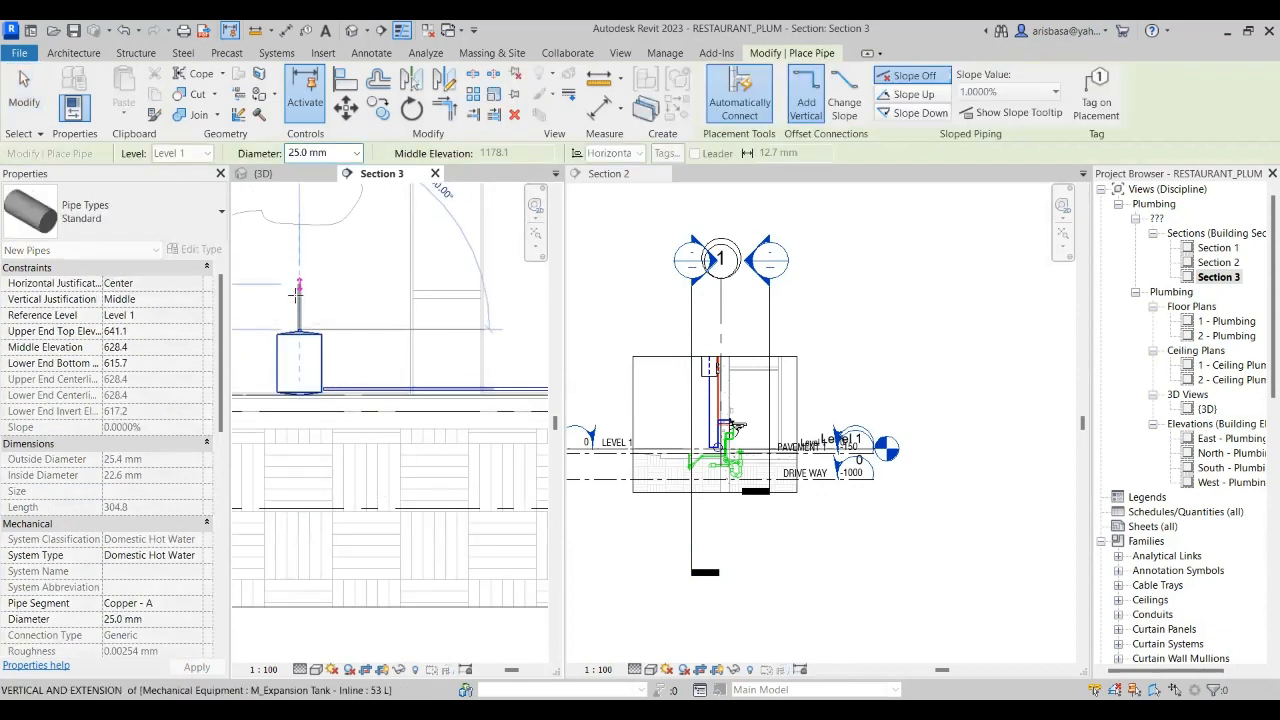
left_click(297, 296)
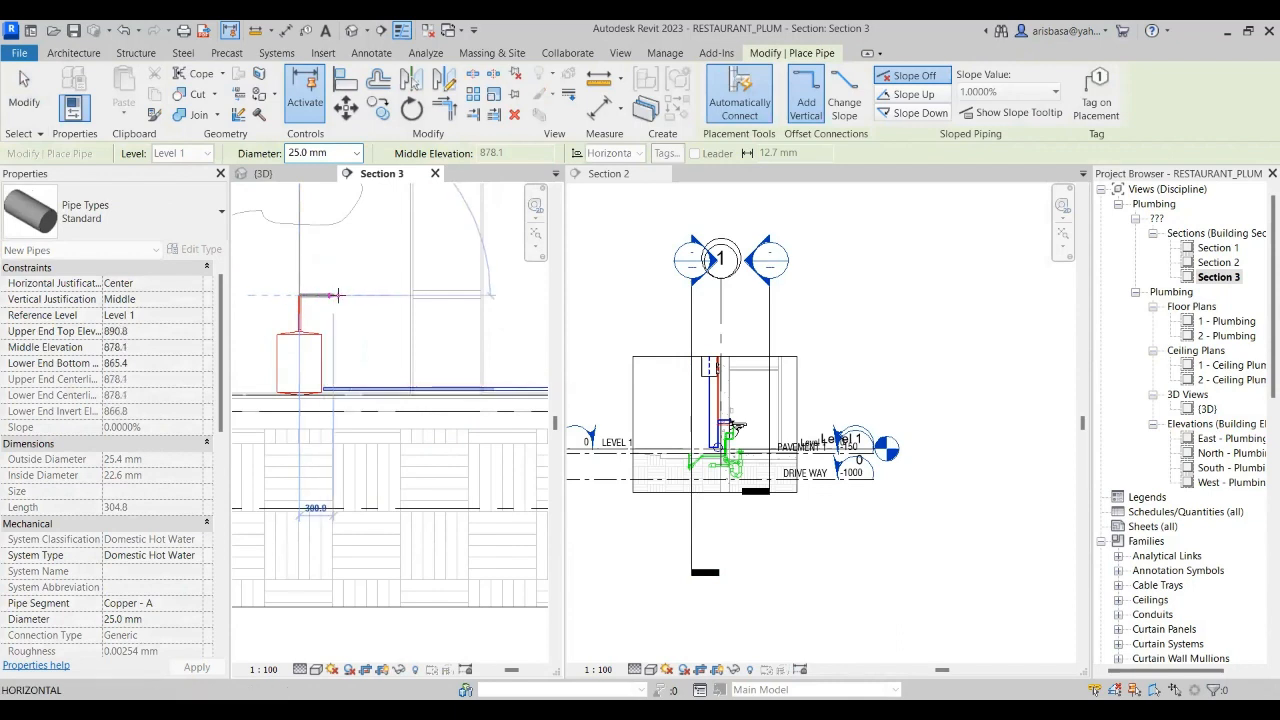
left_click(334, 296)
left_click(334, 364)
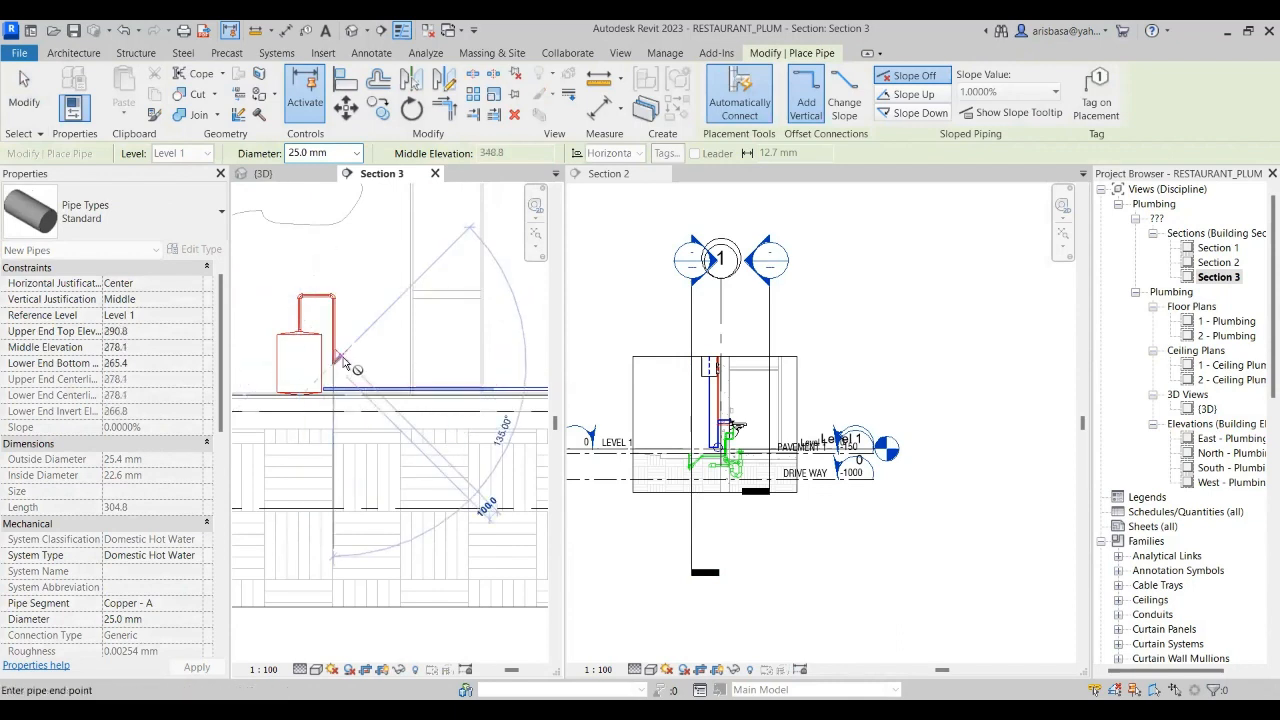
scroll(344, 354, "up", 2)
scroll(360, 360, "down", 2)
key("Escape")
key("Escape")
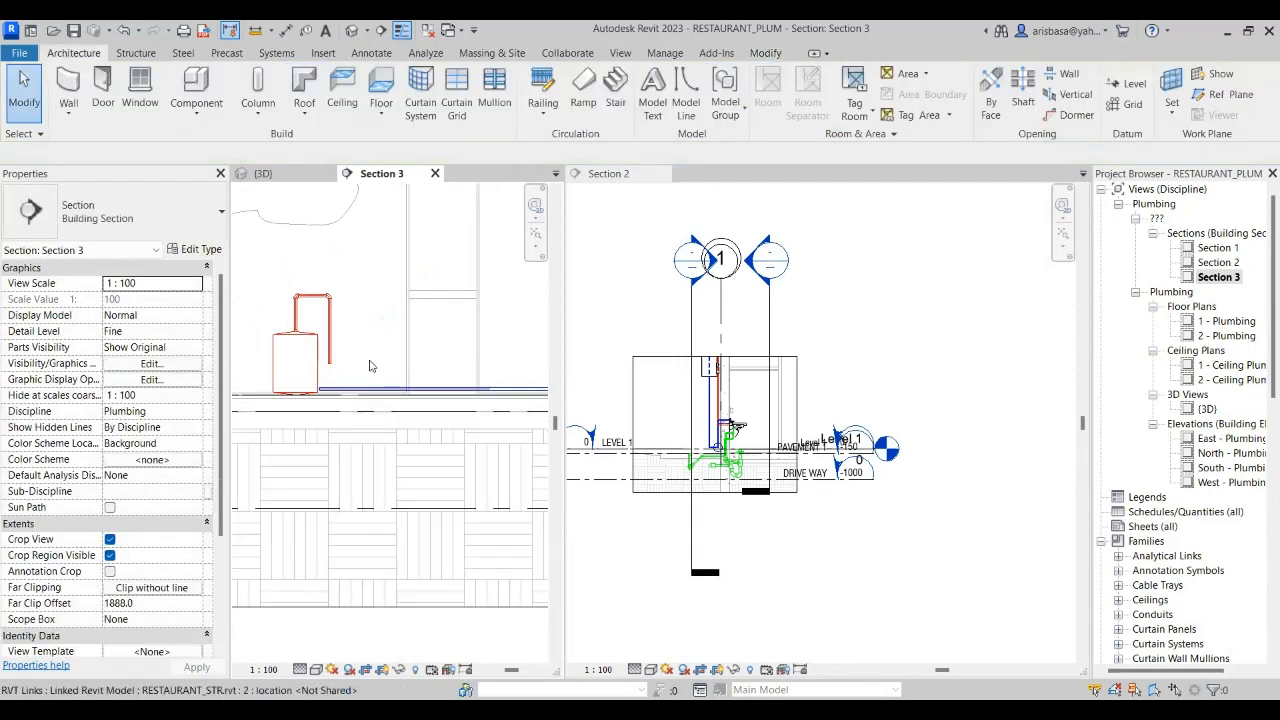
- Trim/extend the descending pipe beside the tank to a corner with the horizontal cold water pipe
scroll(346, 354, "up", 2)
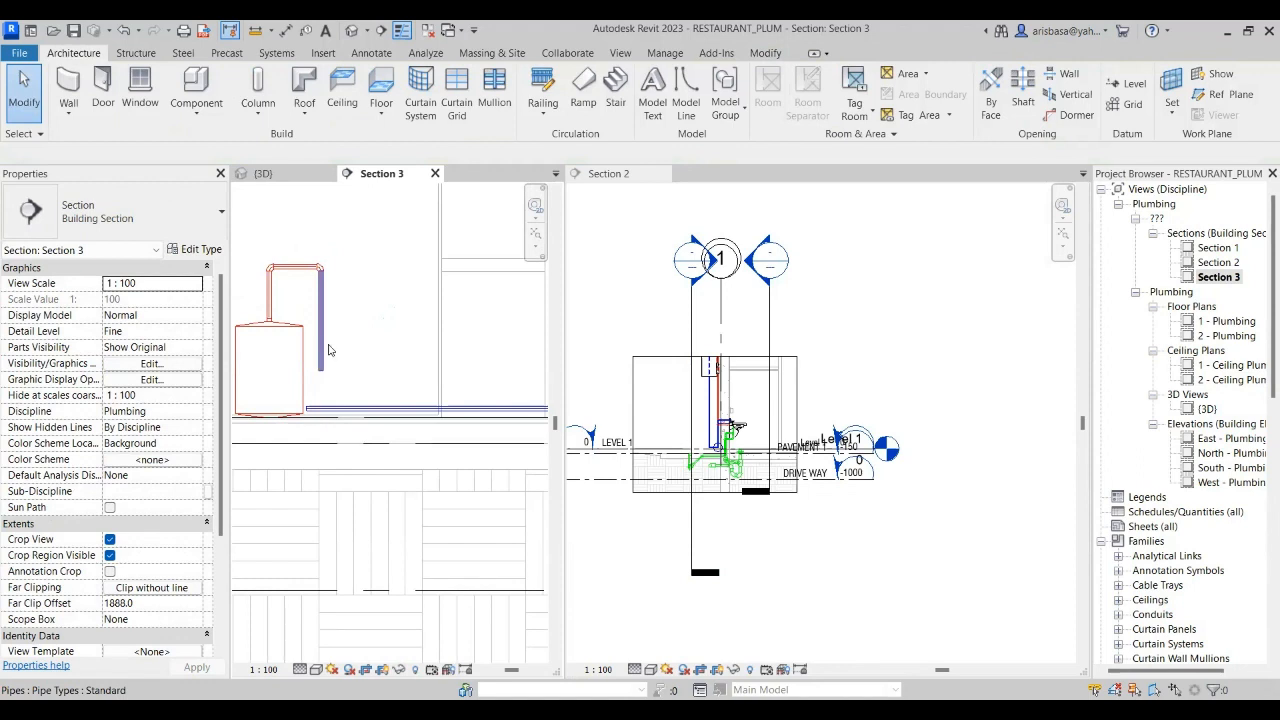
key("t")
key("r")
left_click(322, 350)
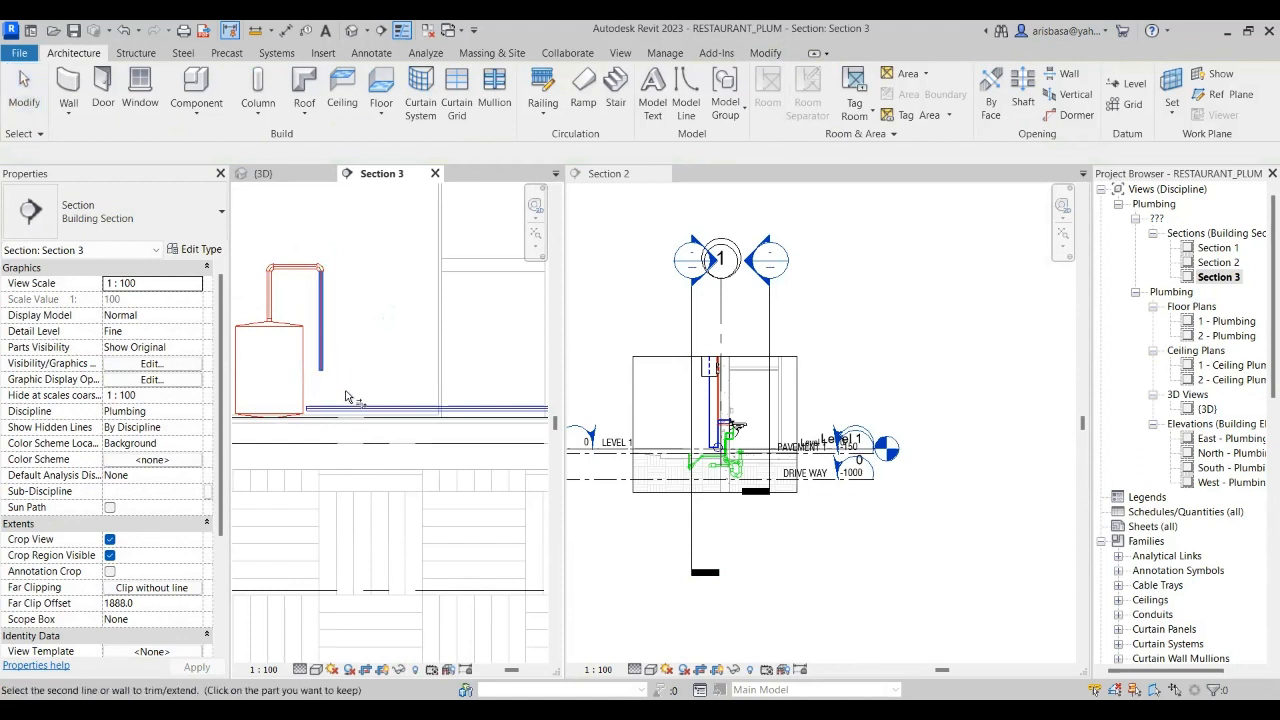
left_click(352, 408)
scroll(375, 350, "down", 3)
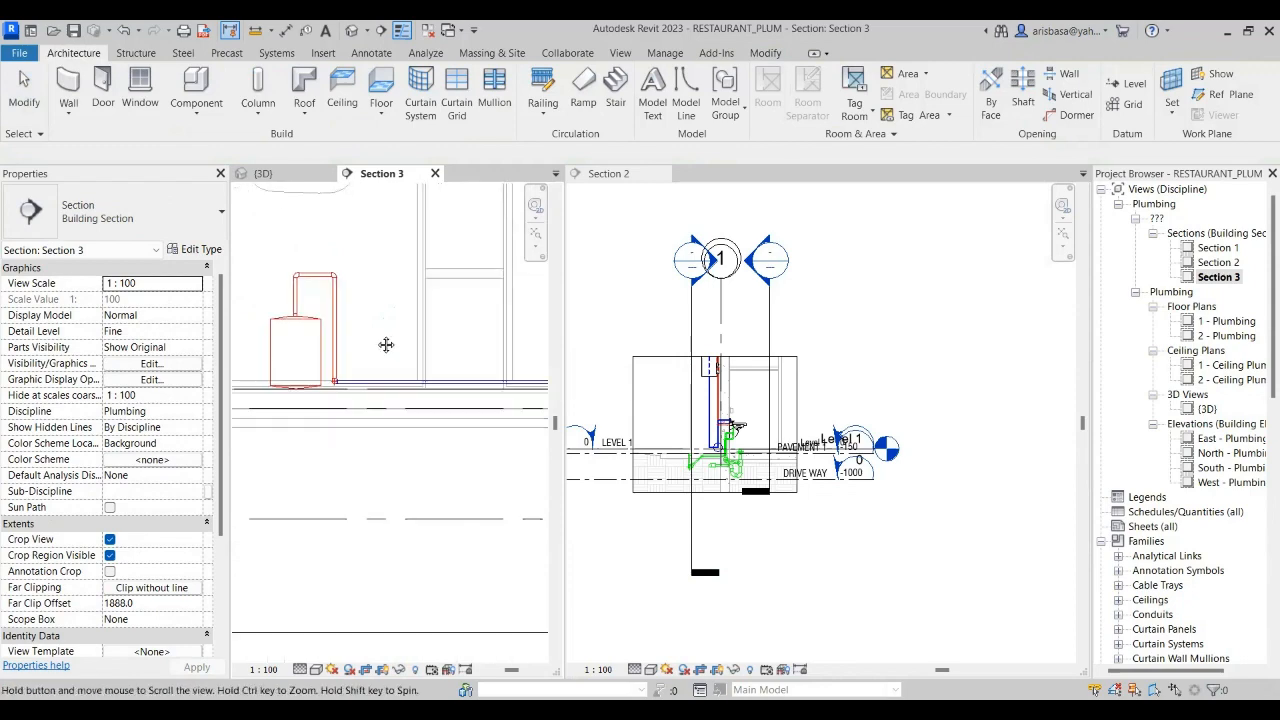
key("Escape")
- Try to change the system type of the vertical pipe beside the expansion tank
scroll(375, 360, "up", 4)
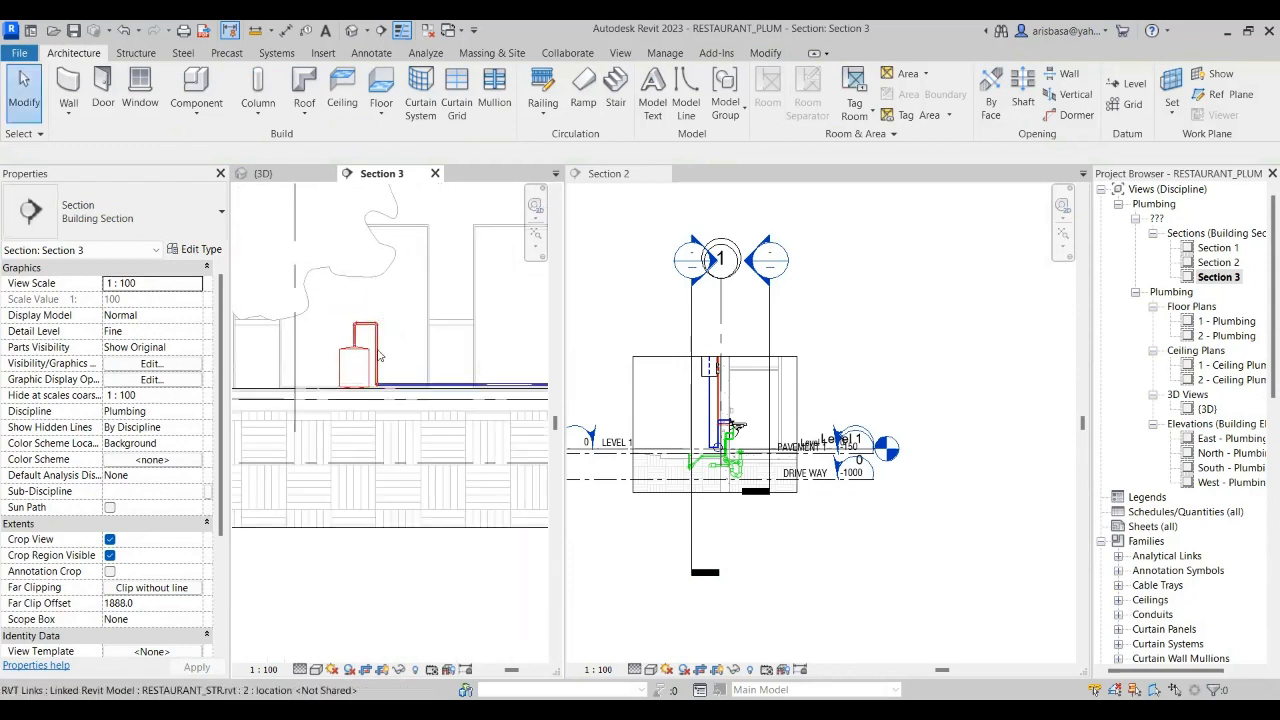
left_click(376, 349)
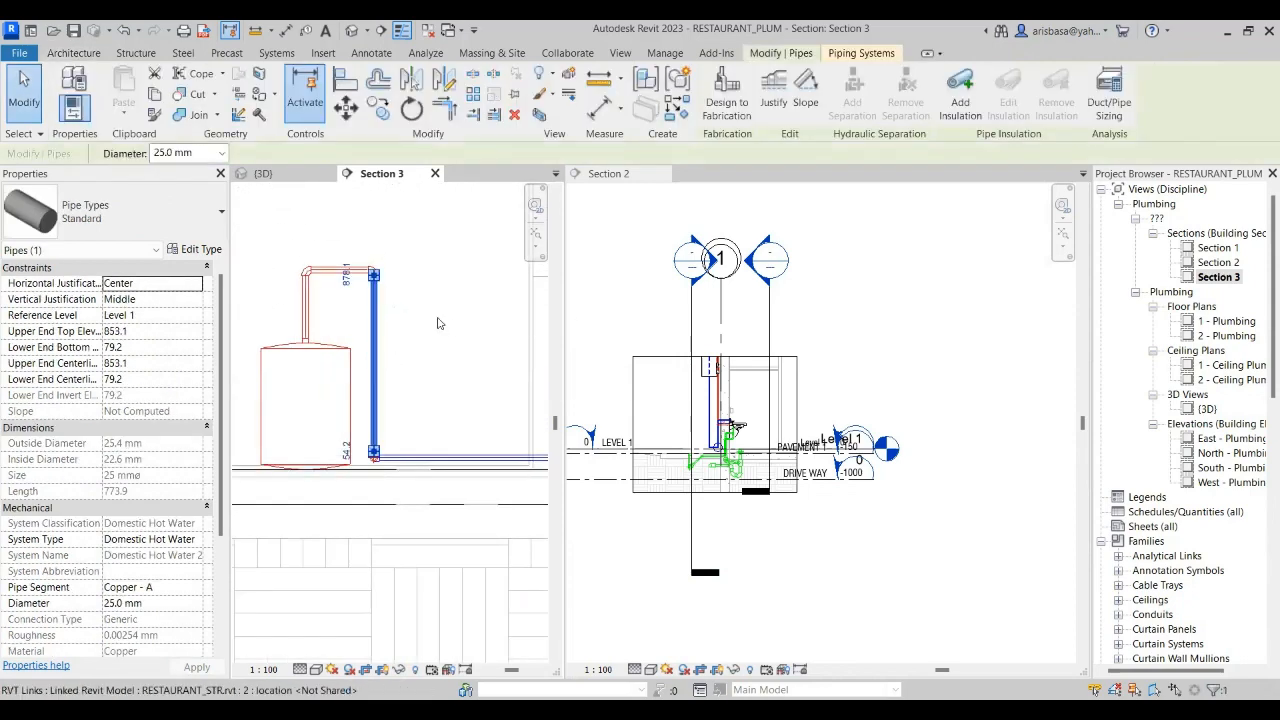
scroll(160, 340, "down", 3)
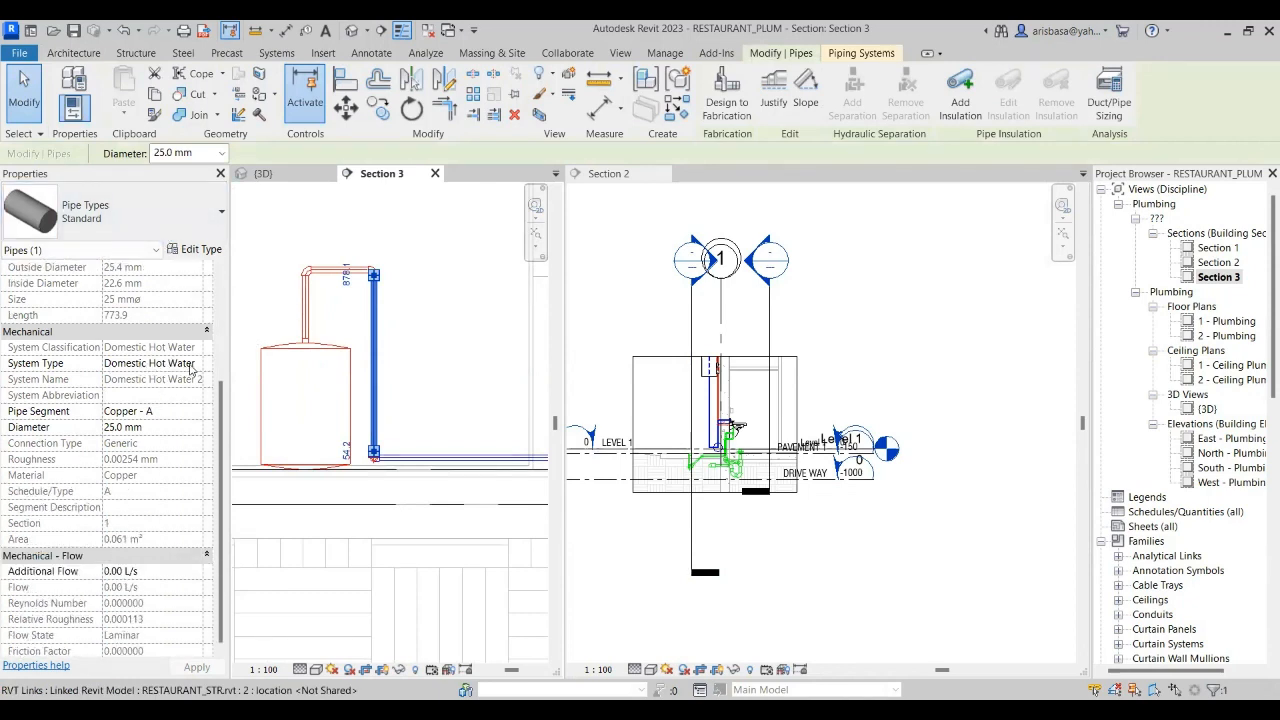
left_click(180, 363)
left_click(195, 364)
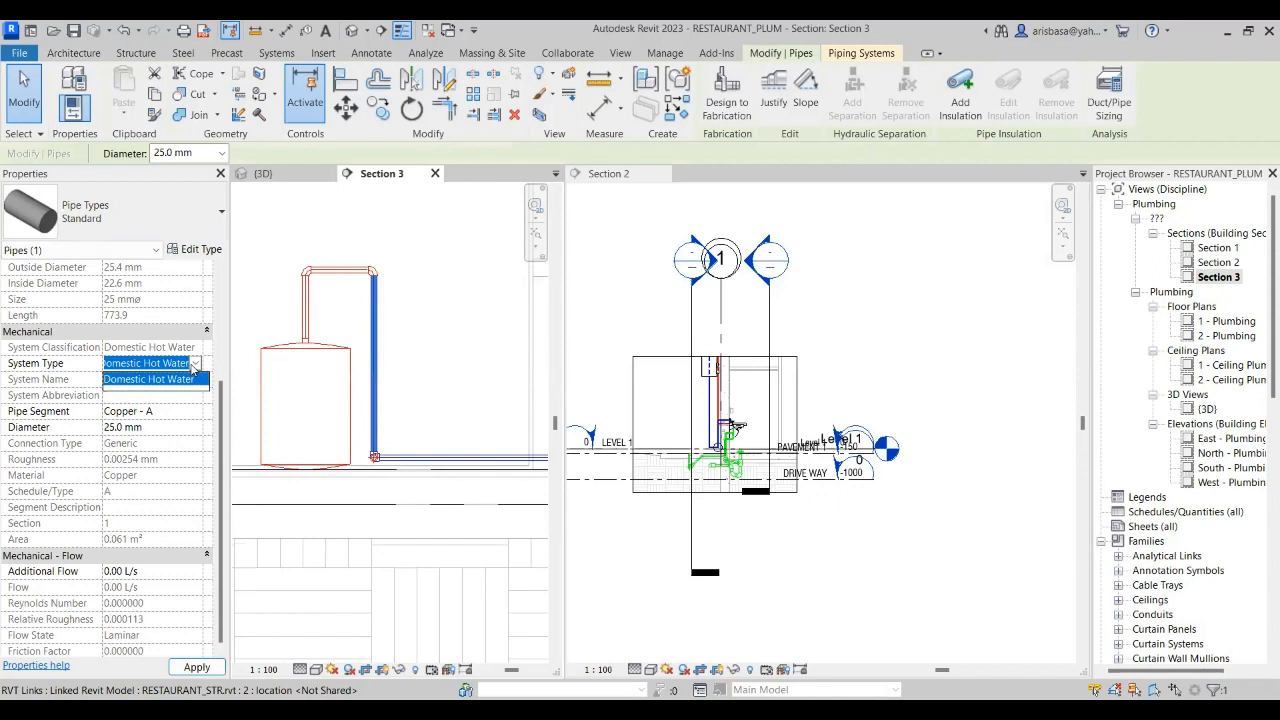
left_click(190, 379)
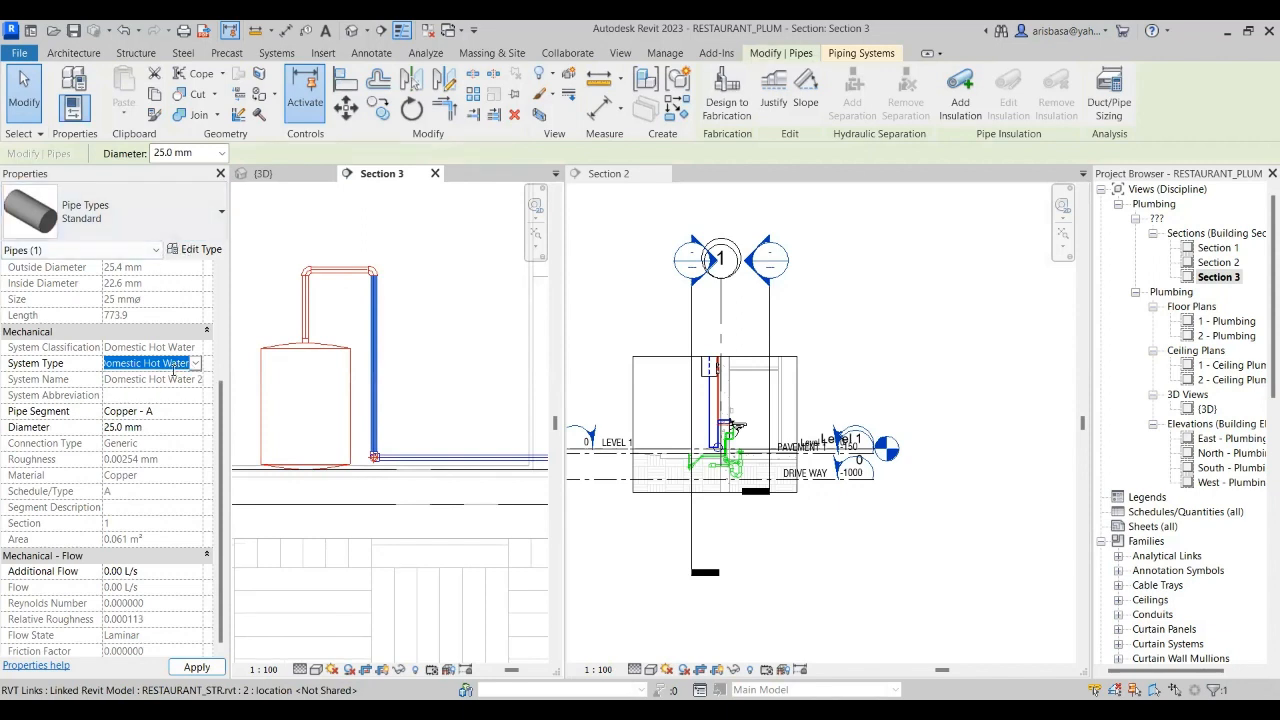
left_click_drag(225, 413, 222, 296)
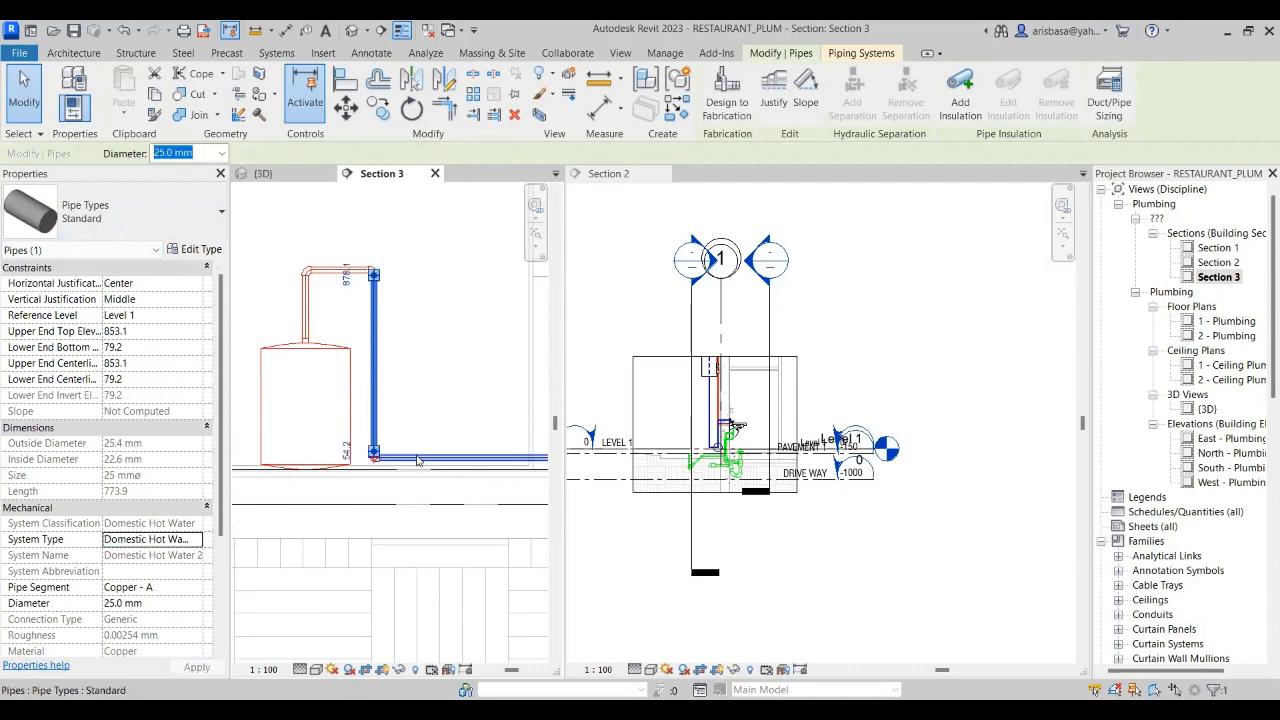
- Try to match the vertical pipe's type to the horizontal cold water pipe
key("Escape")
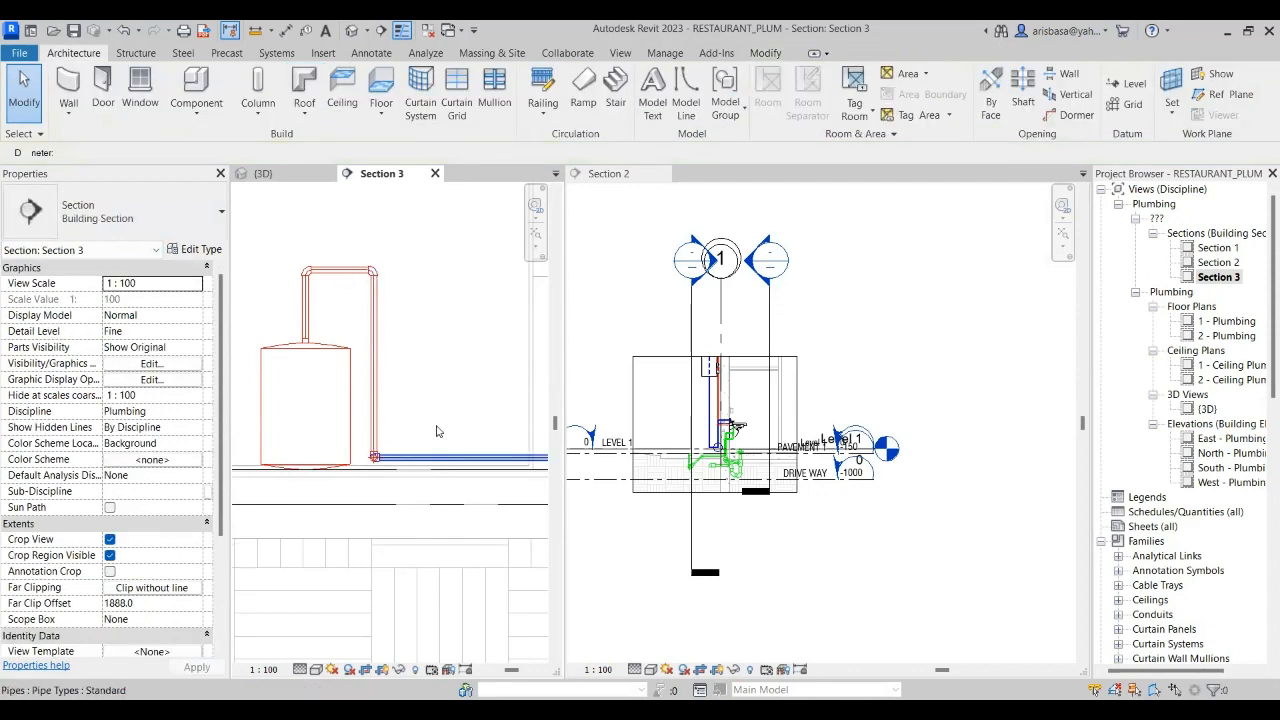
left_click(436, 456)
left_click(154, 114)
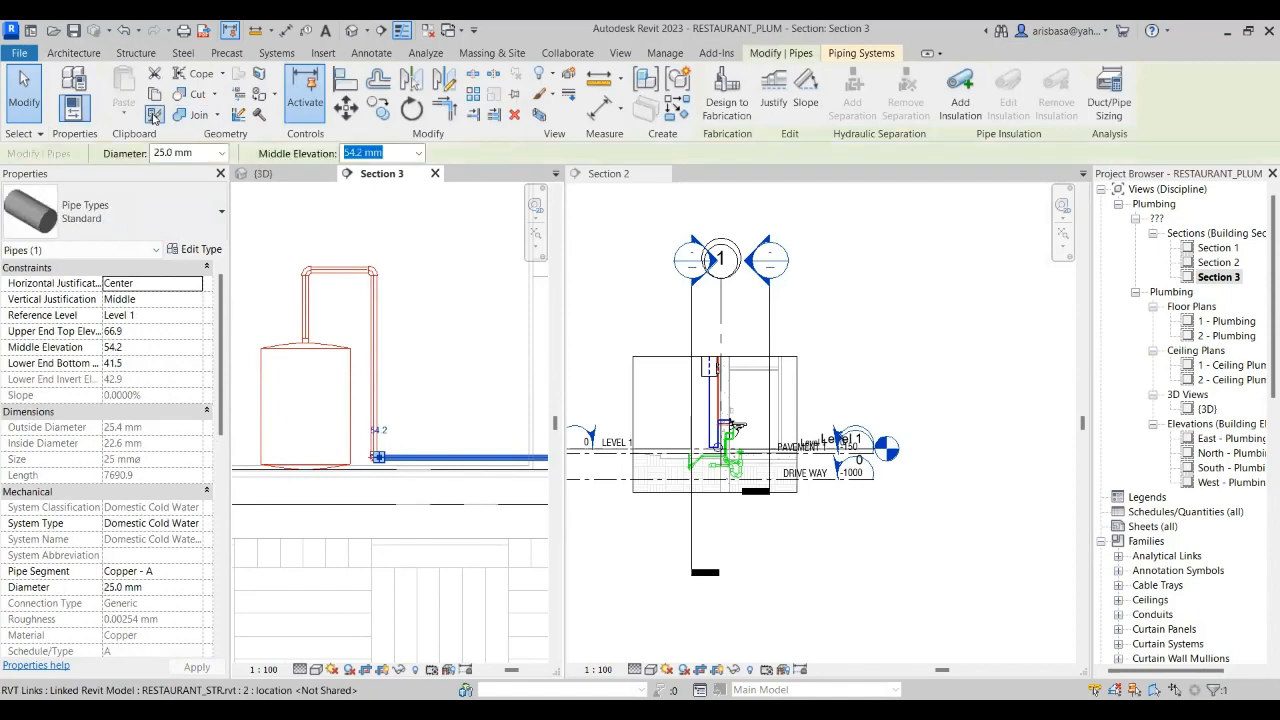
left_click(375, 390)
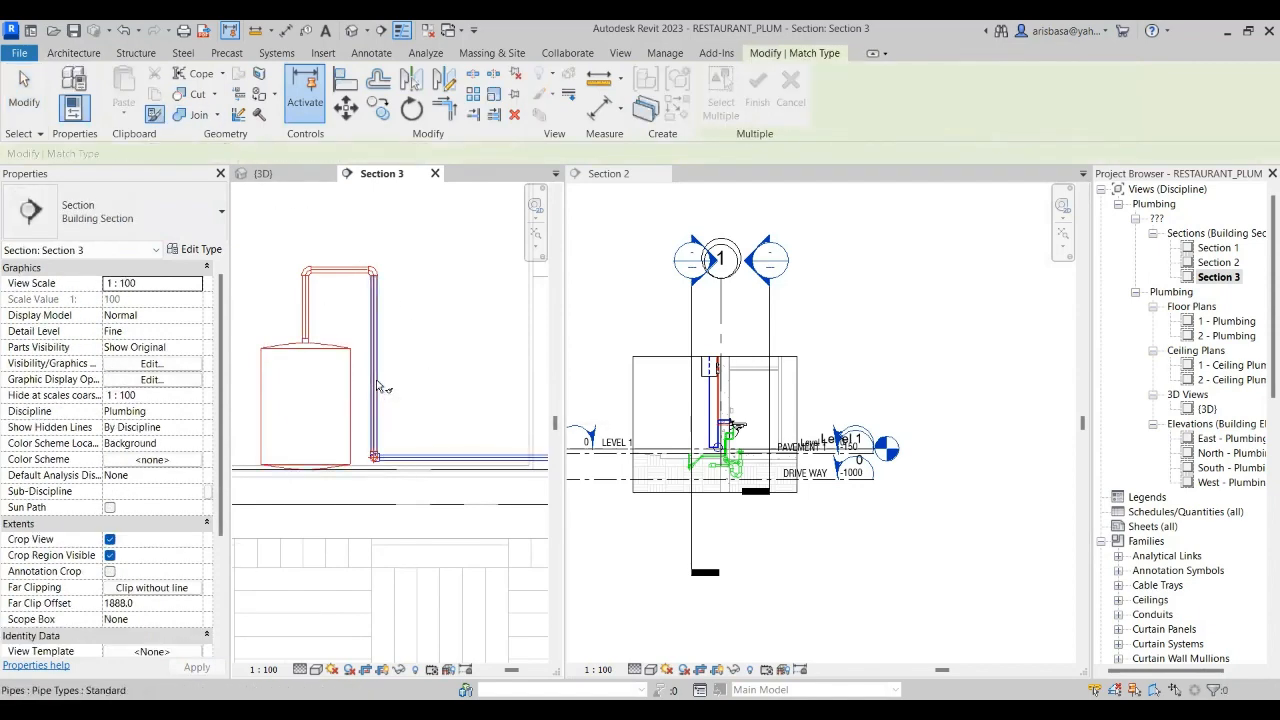
key("Escape")
- Examine the properties of the vertical pipe and expansion tank, and review the piping run back to the restroom
left_click(378, 349)
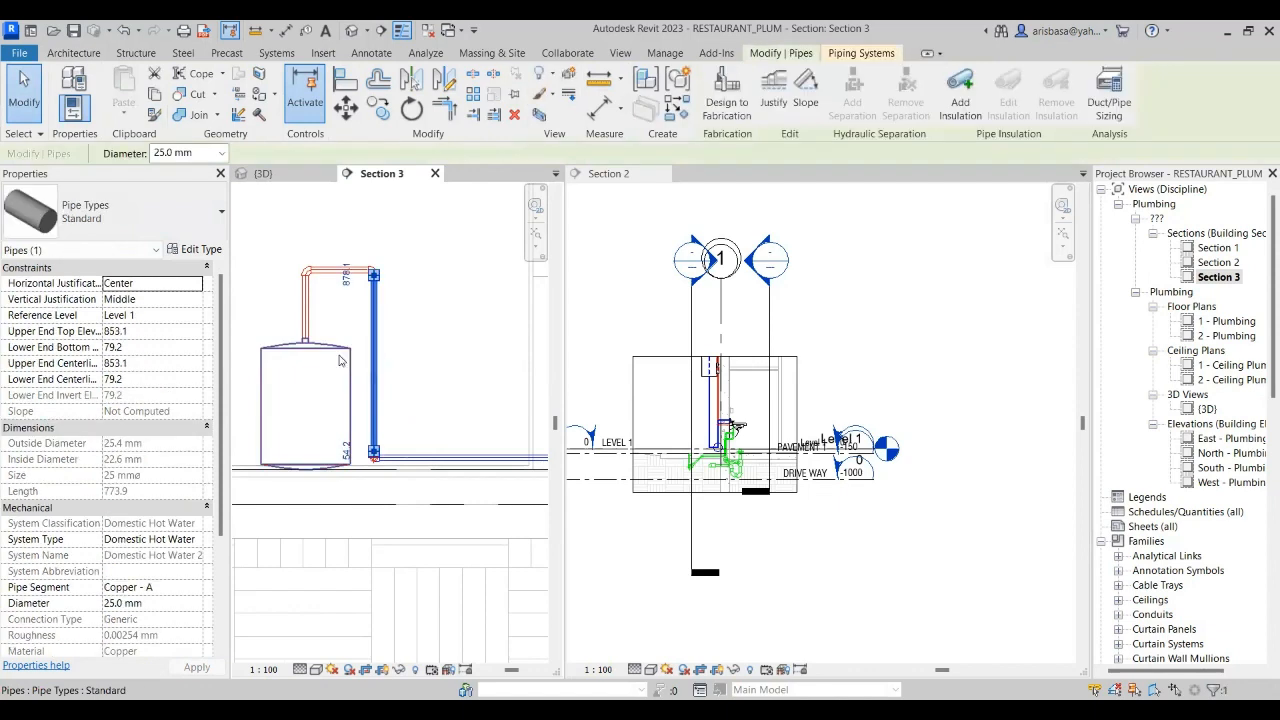
left_click(333, 360)
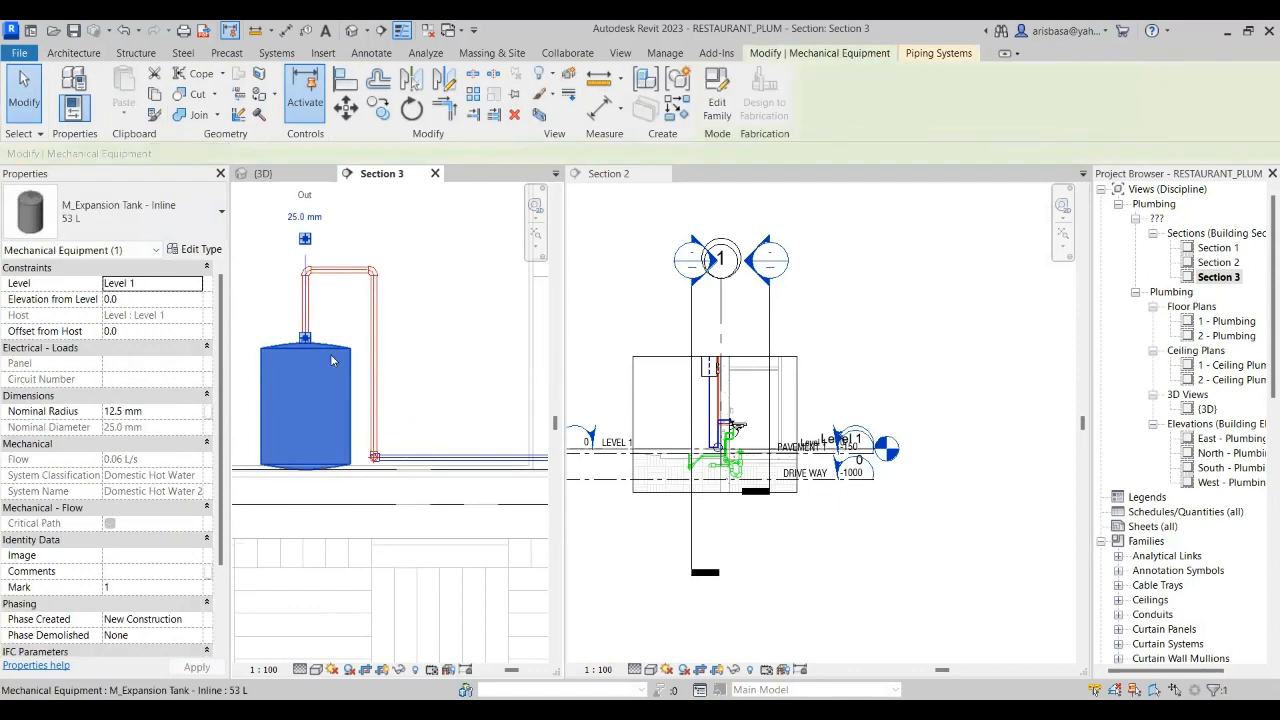
left_click(432, 375)
scroll(423, 374, "down", 5)
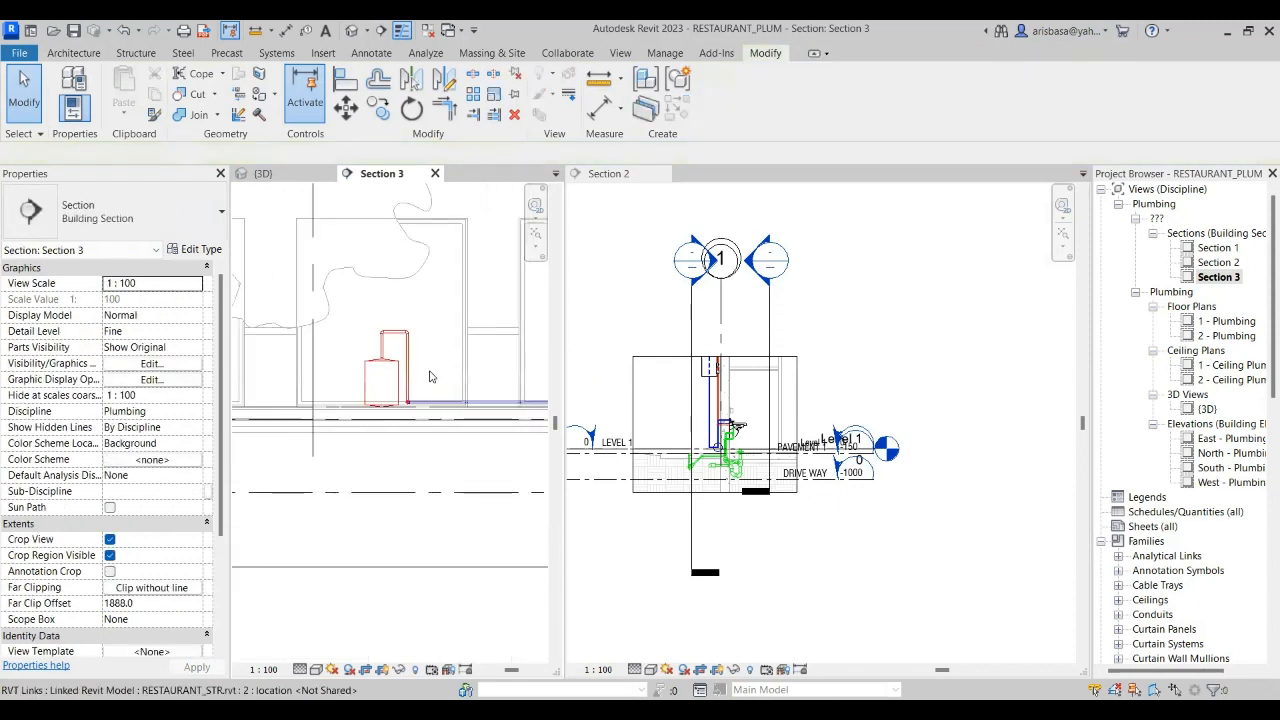
scroll(389, 368, "down", 1)
middle_click_drag(371, 414, 488, 436)
scroll(349, 386, "down", 3)
scroll(311, 364, "up", 4)
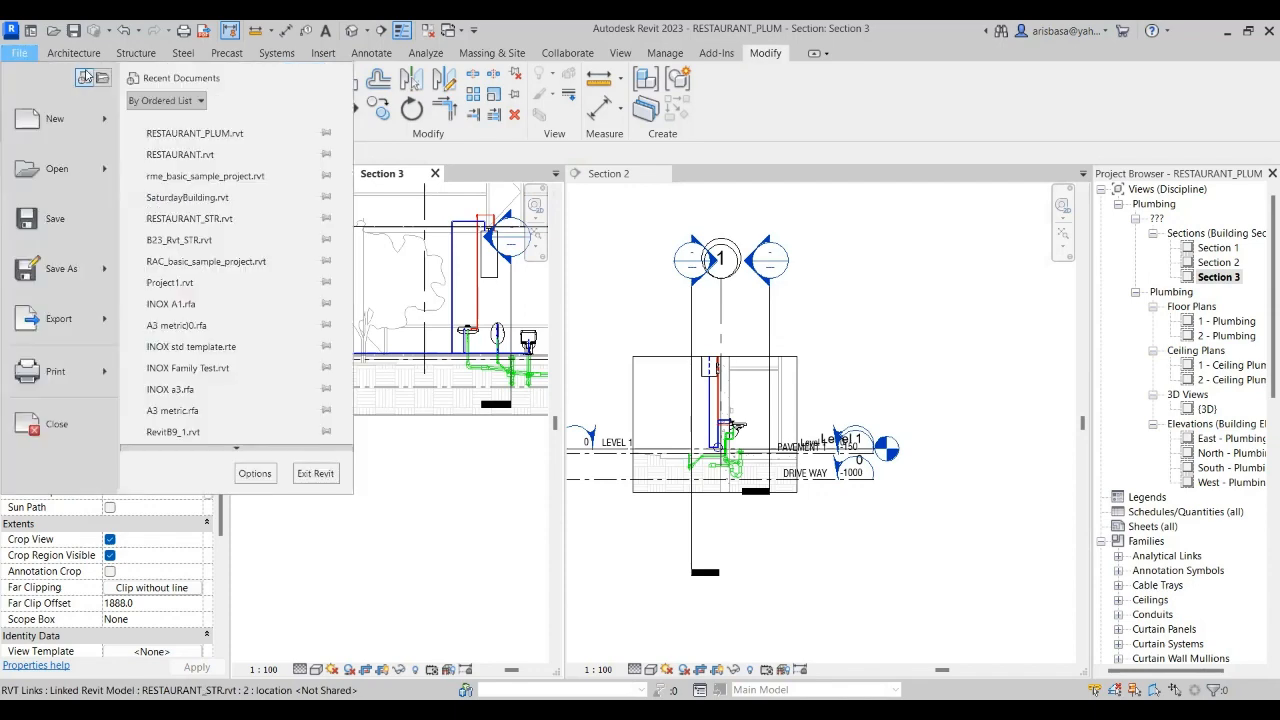
- Start loading a component family and browse to the MEP library's General Components Tanks folder
left_click(82, 56)
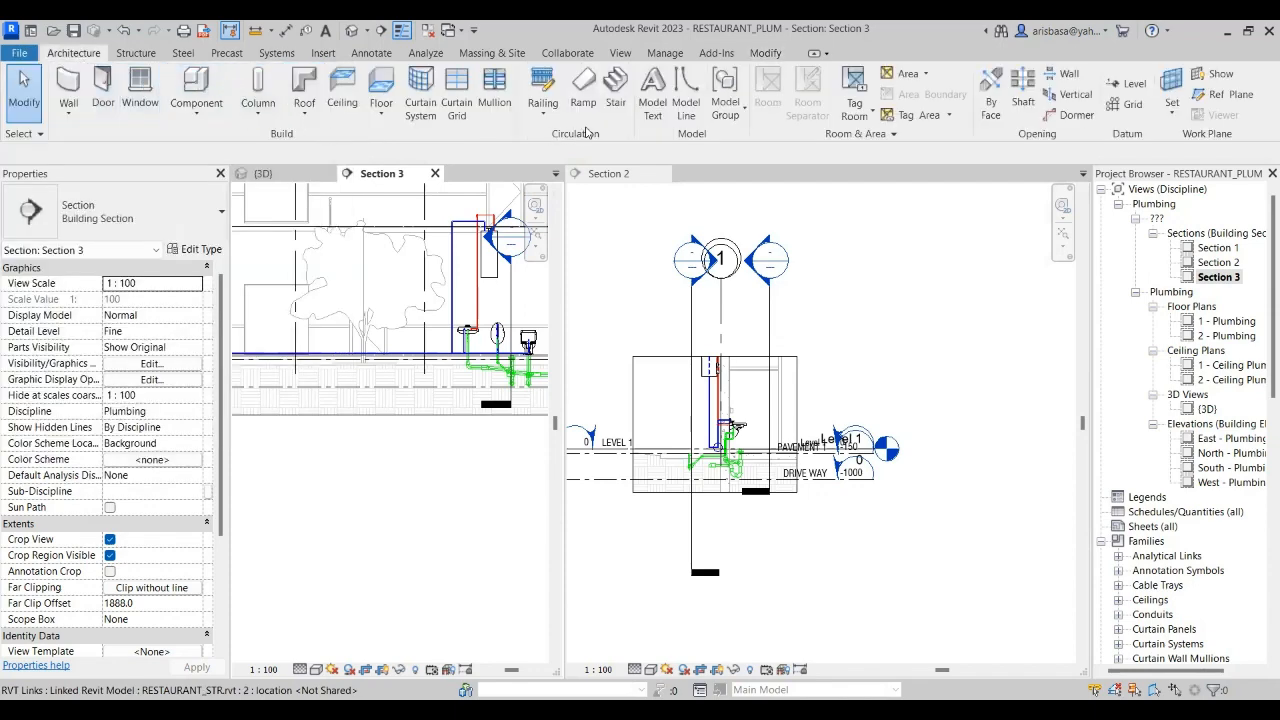
left_click(207, 103)
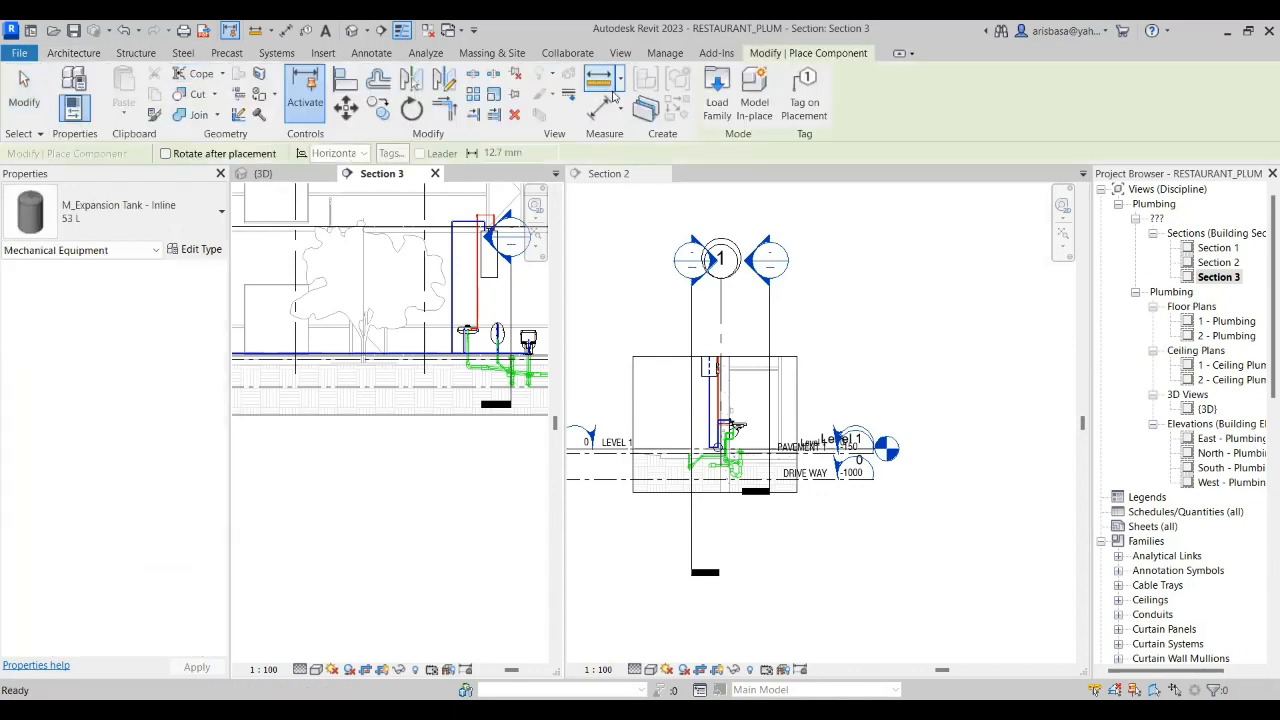
left_click(708, 110)
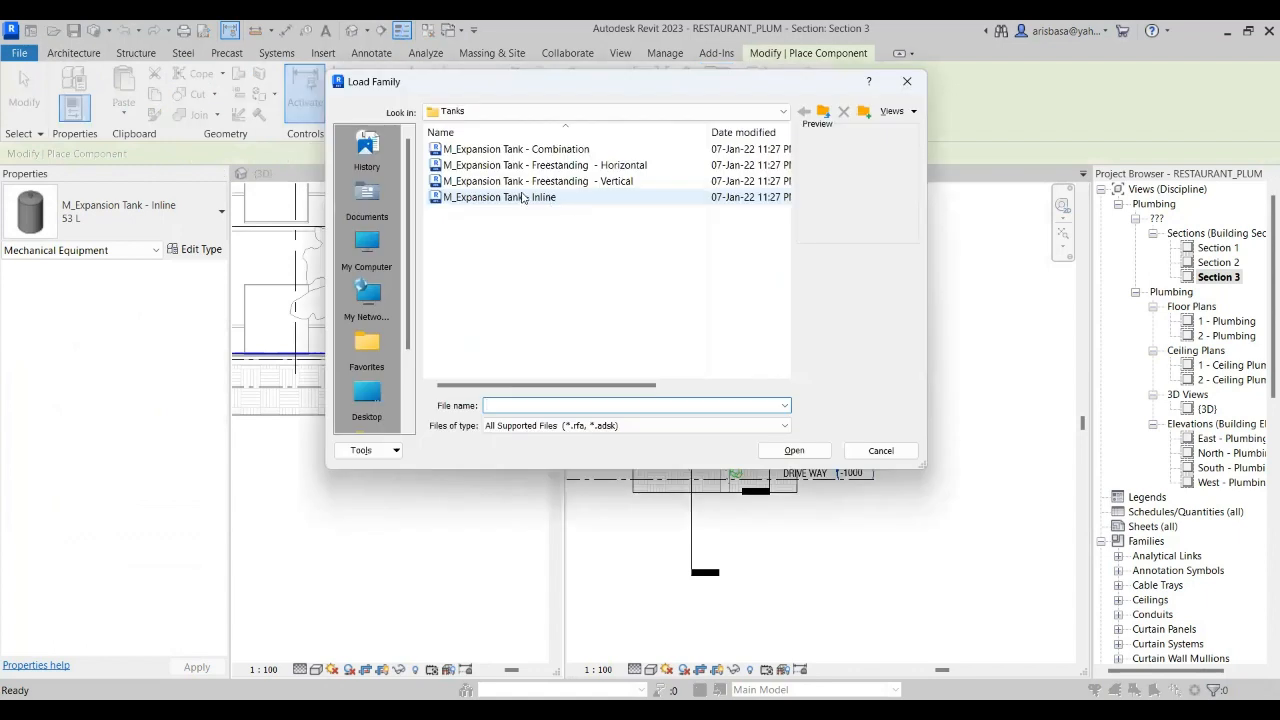
left_click(821, 112)
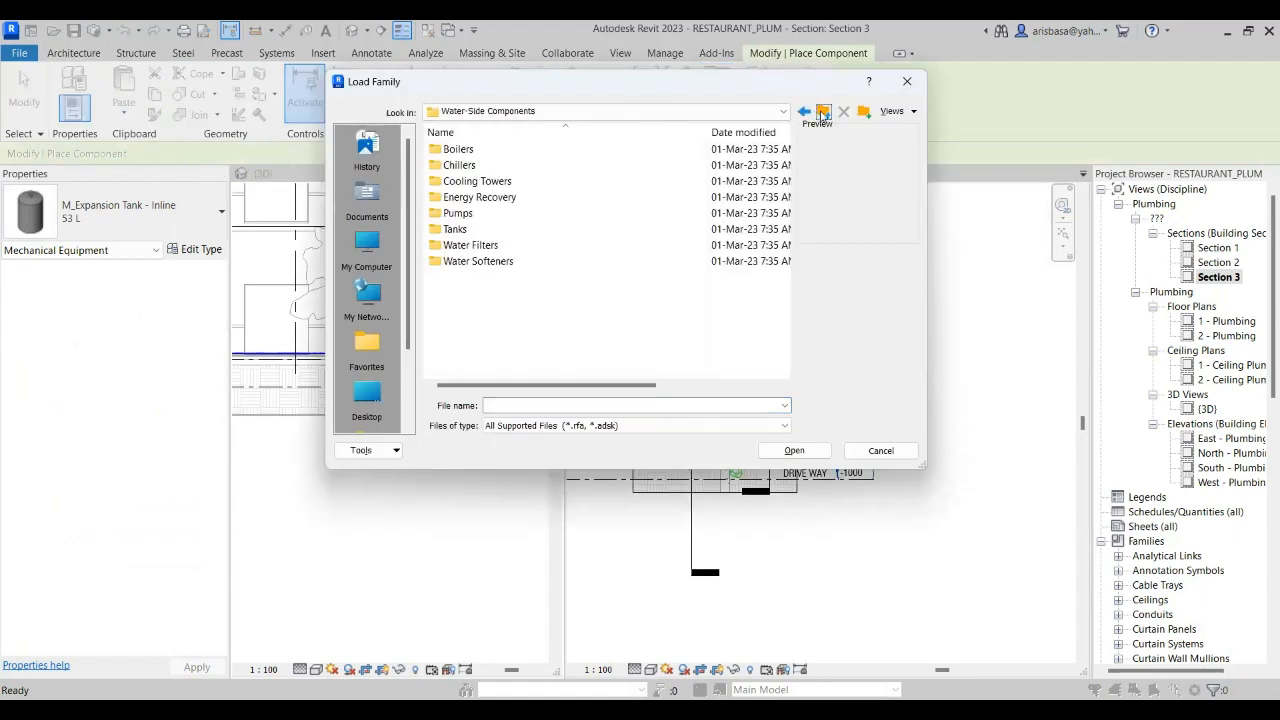
left_click(821, 112)
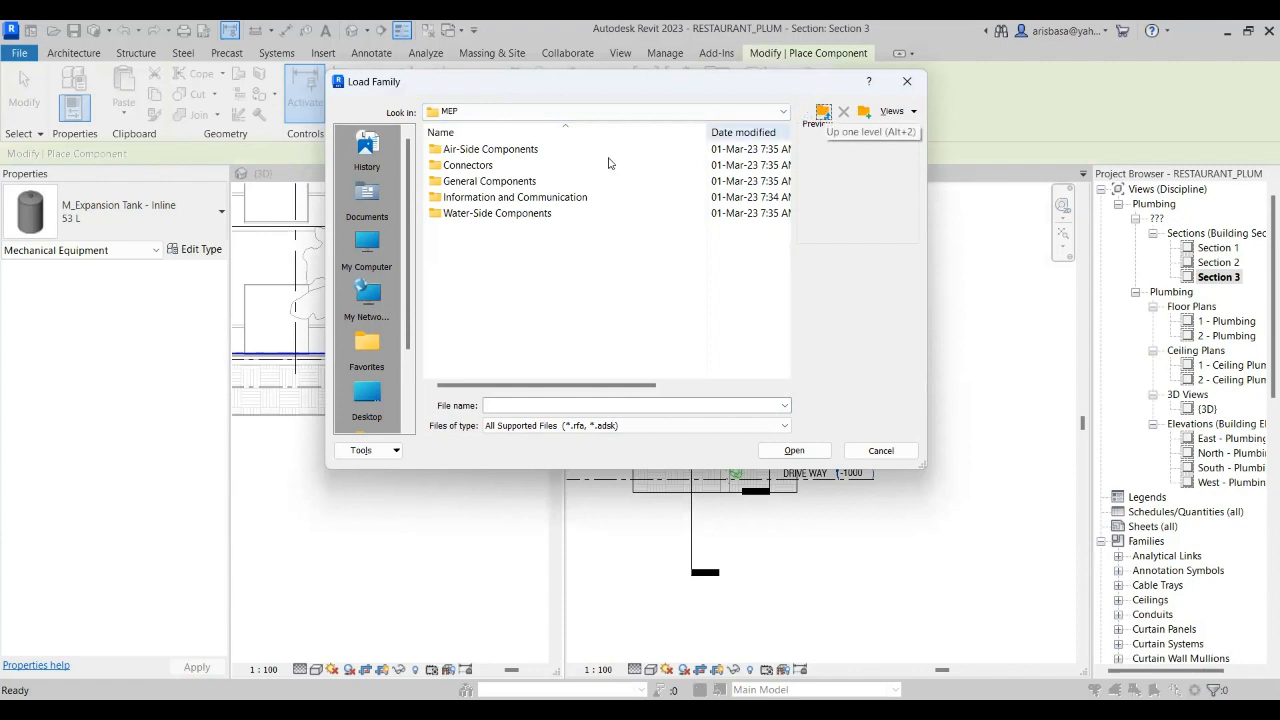
double_click(491, 181)
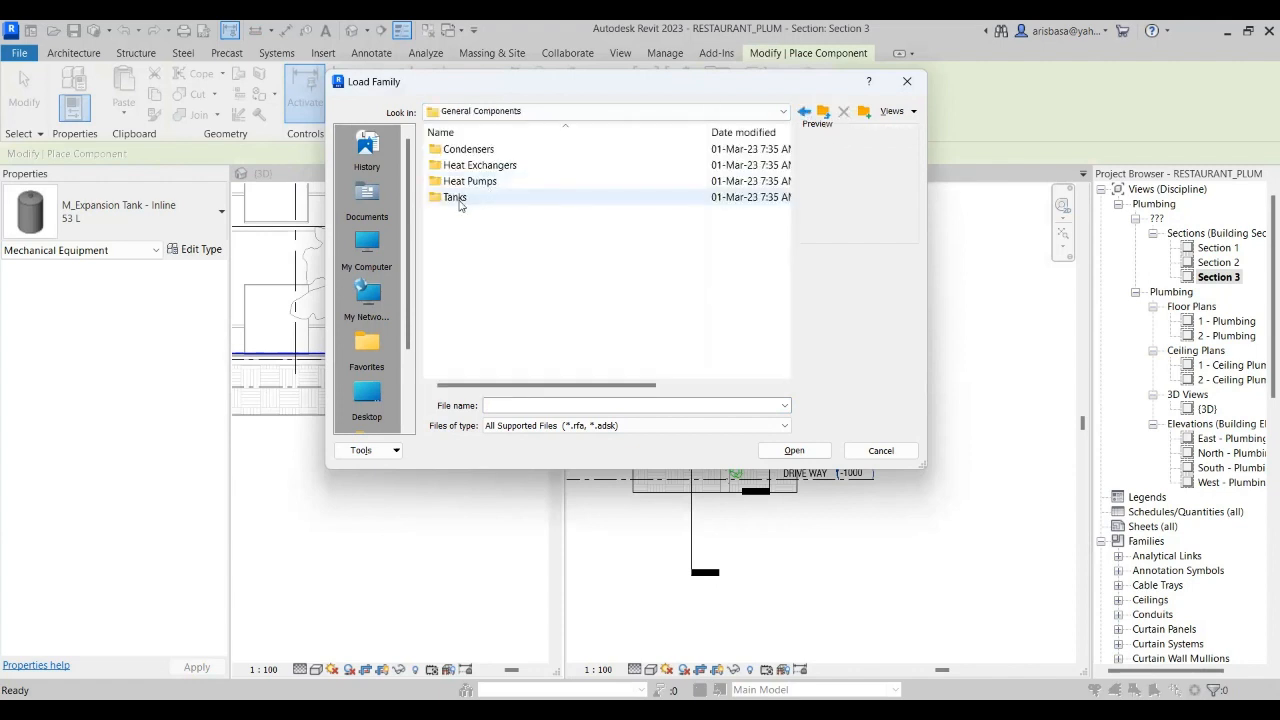
double_click(458, 201)
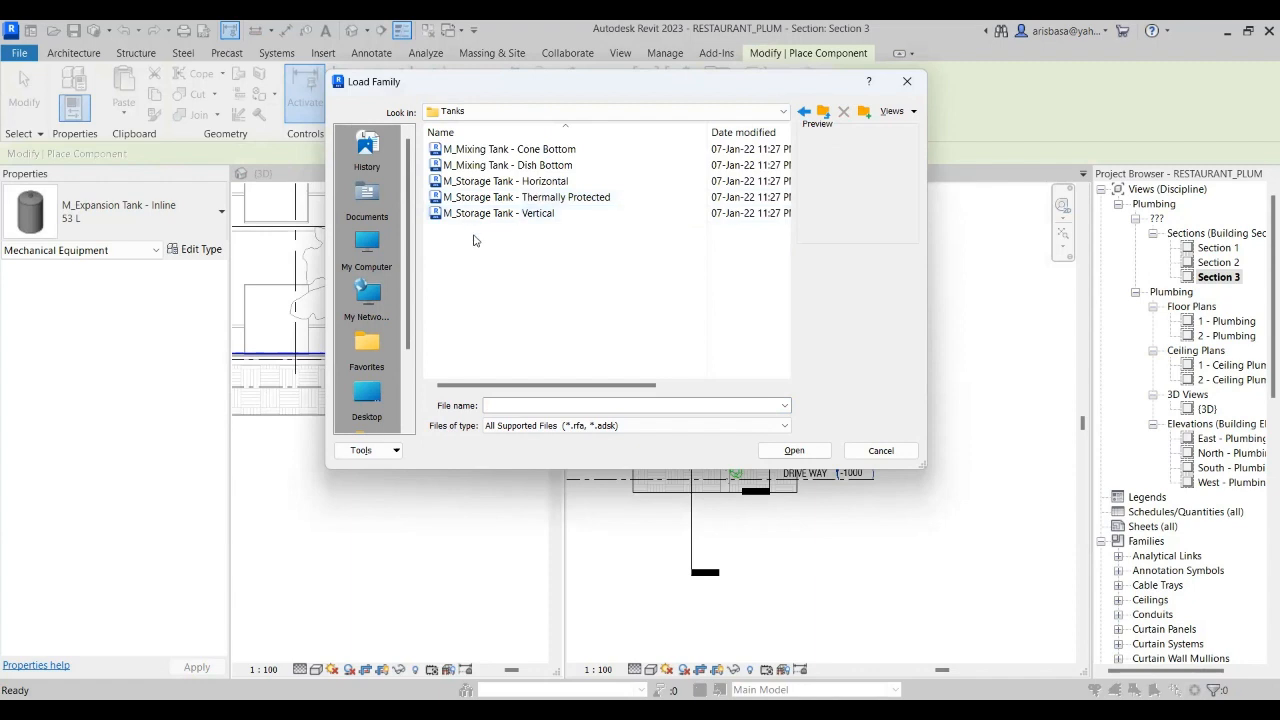
- Preview the storage tank families and load M_Storage Tank - Horizontal into the project
left_click(501, 183)
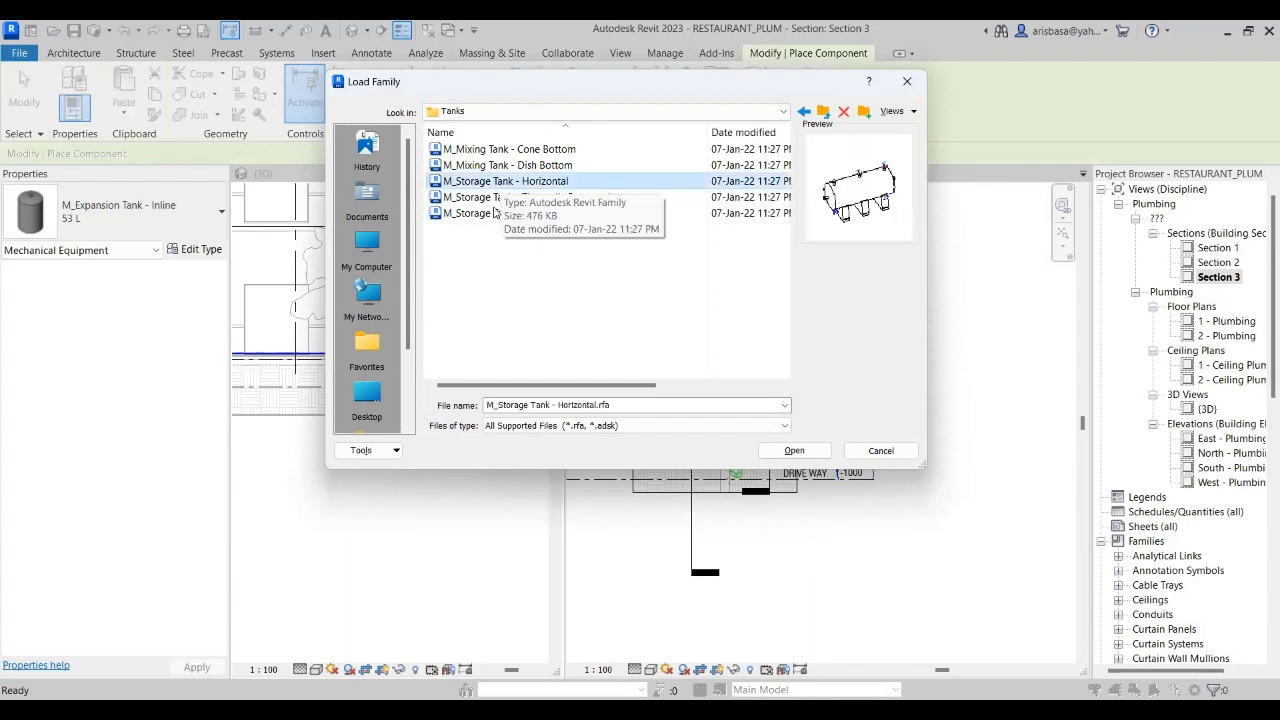
left_click(494, 199)
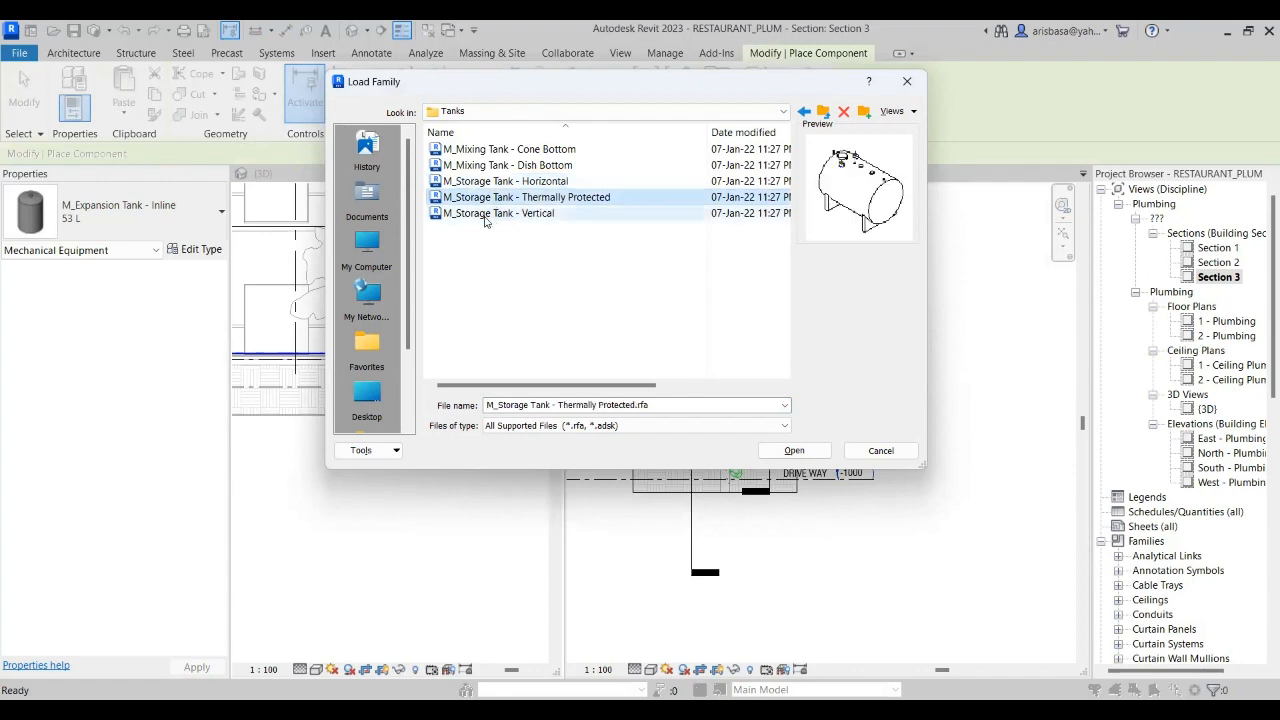
left_click(486, 216)
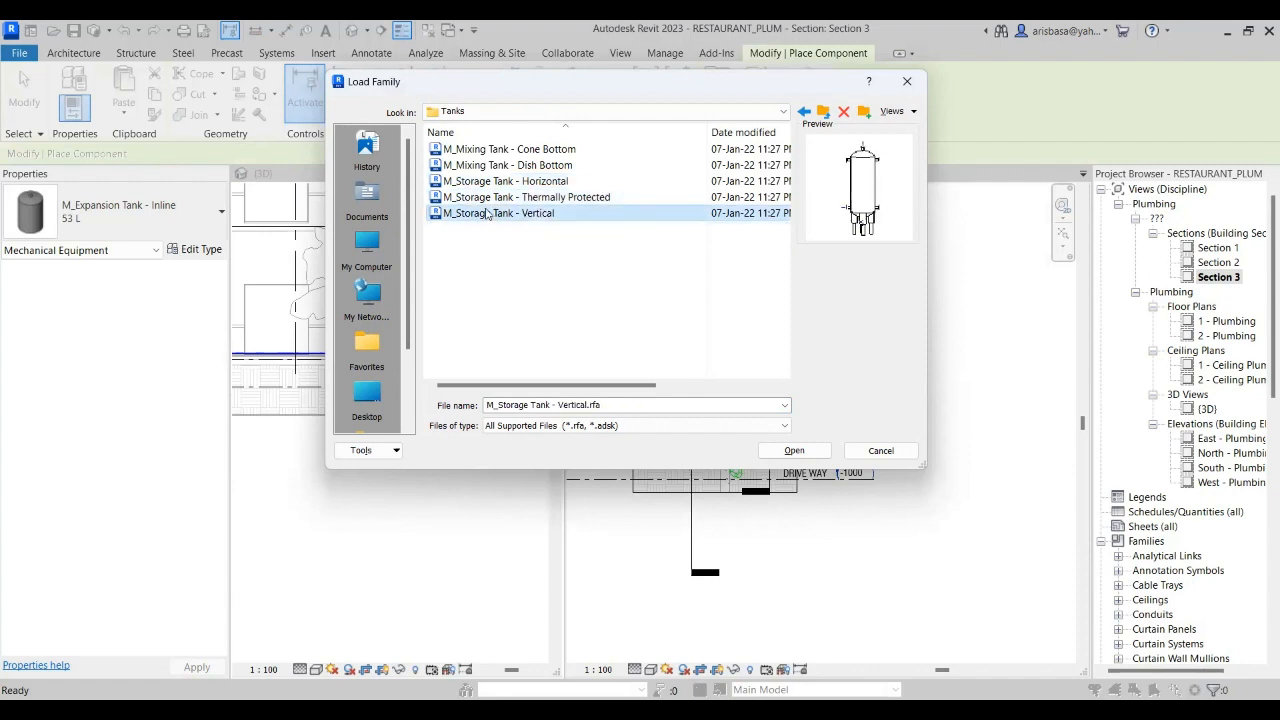
left_click(497, 183)
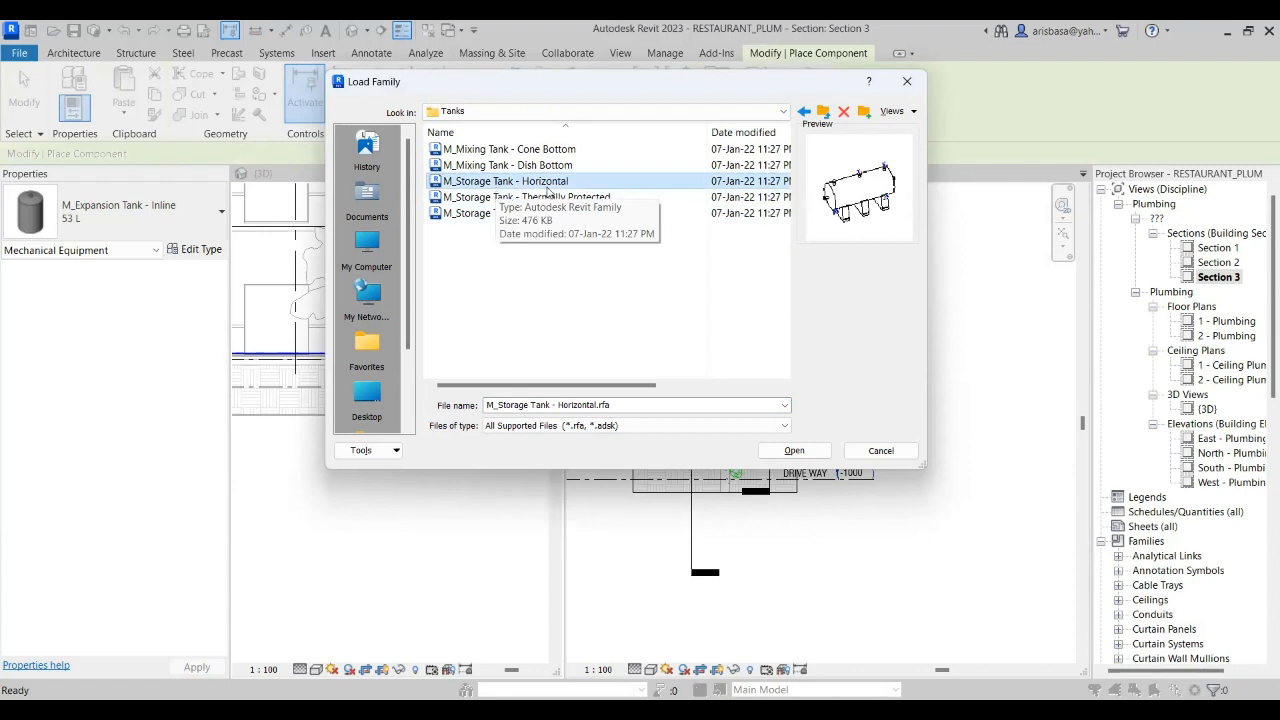
left_click(818, 459)
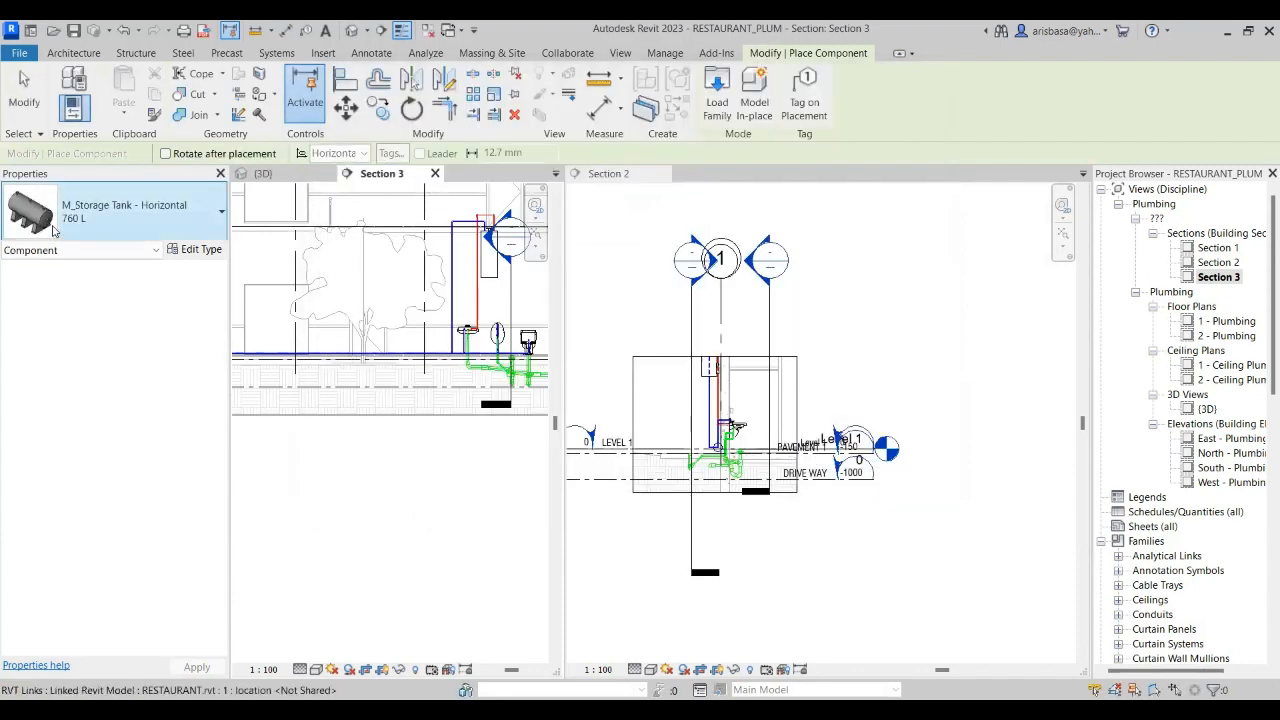
- Place a 760 L horizontal storage tank in the 1 - Plumbing floor plan, outside the wall beside the expansion tank
scroll(682, 416, "down", 2)
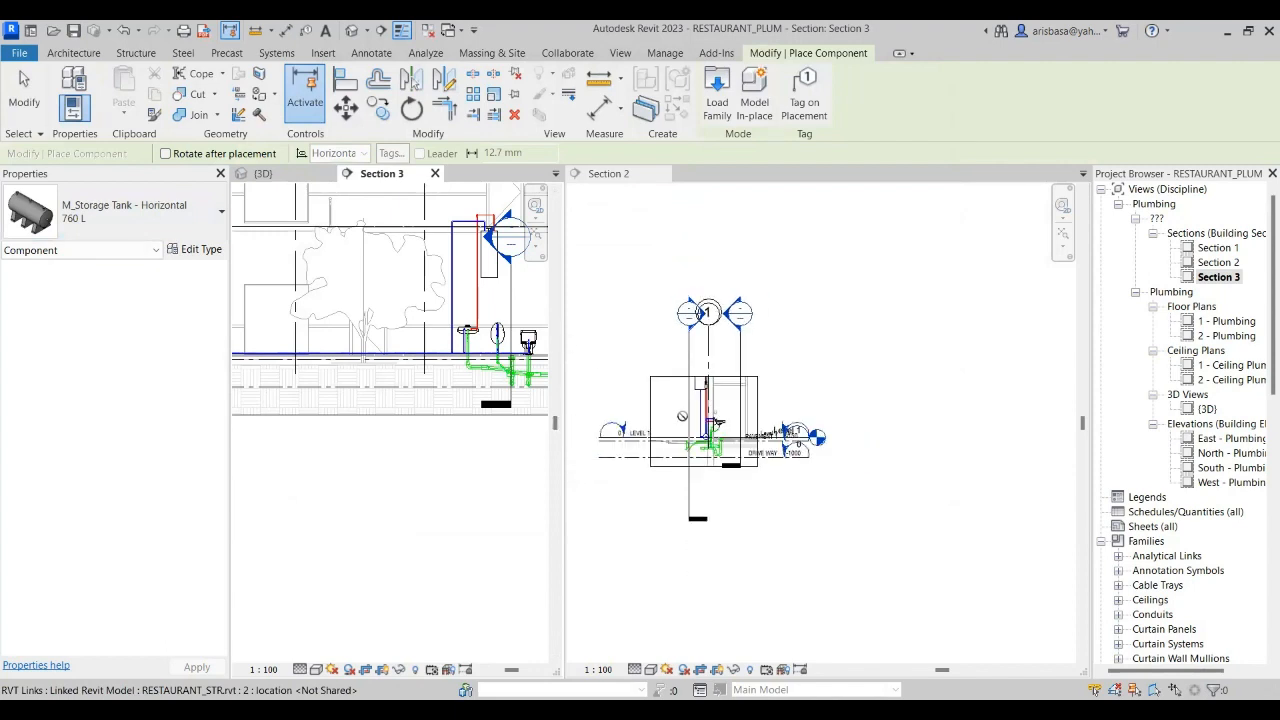
scroll(682, 416, "down", 2)
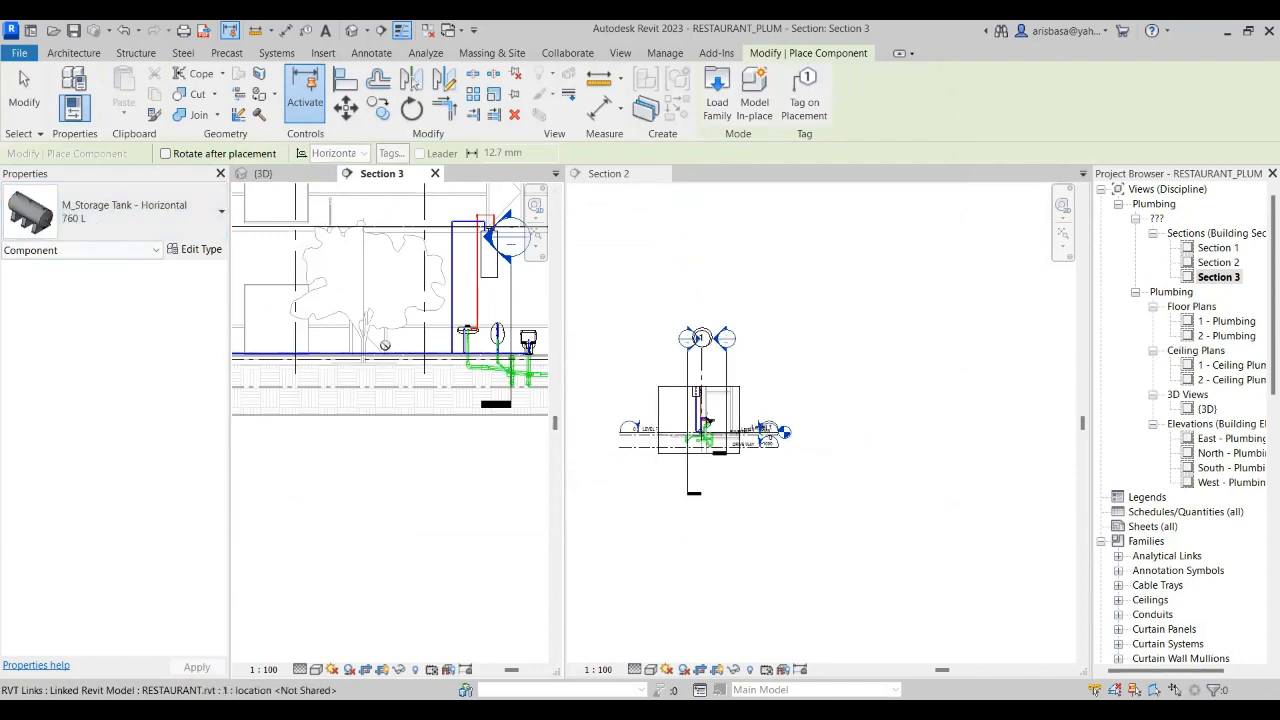
scroll(390, 340, "down", 2)
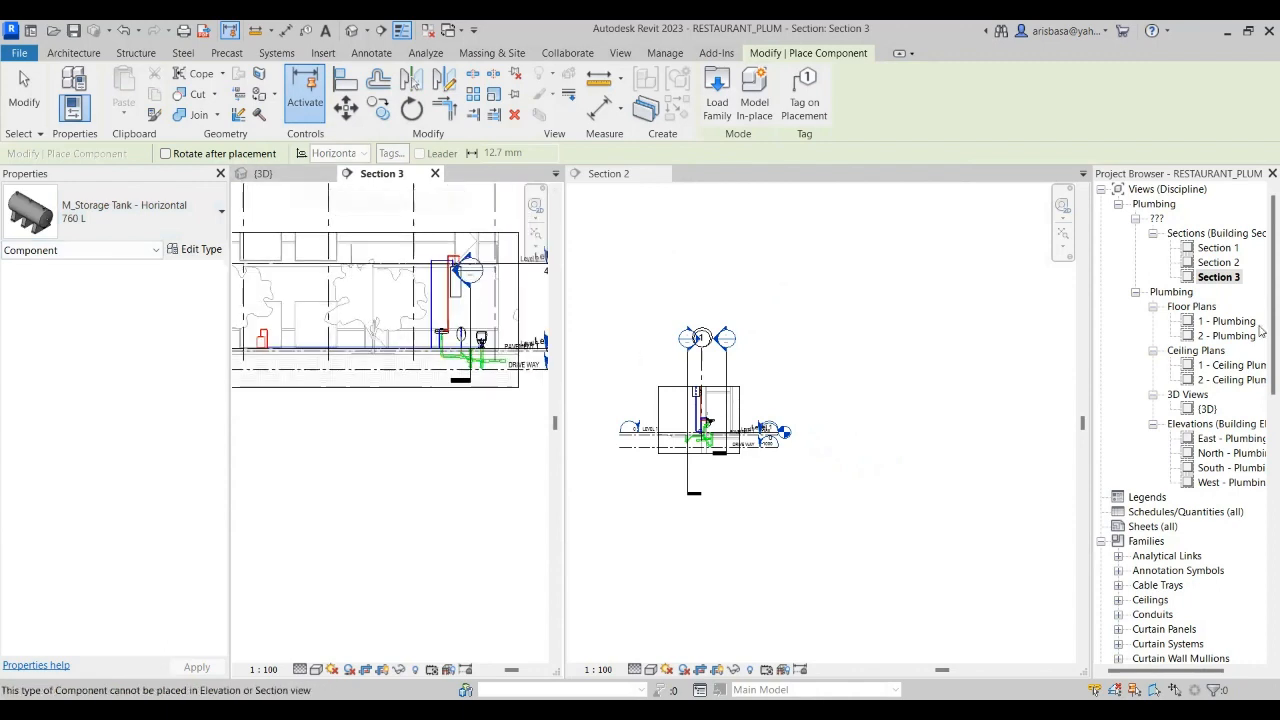
double_click(1224, 321)
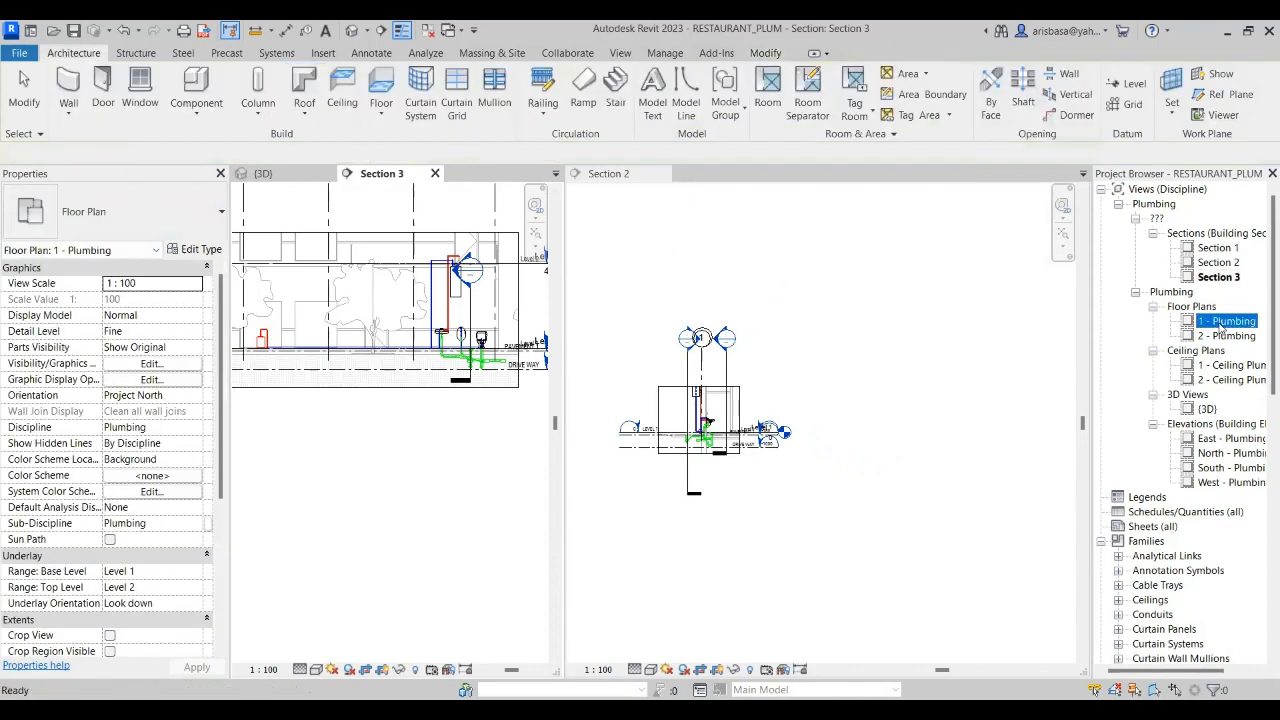
scroll(757, 433, "down", 4)
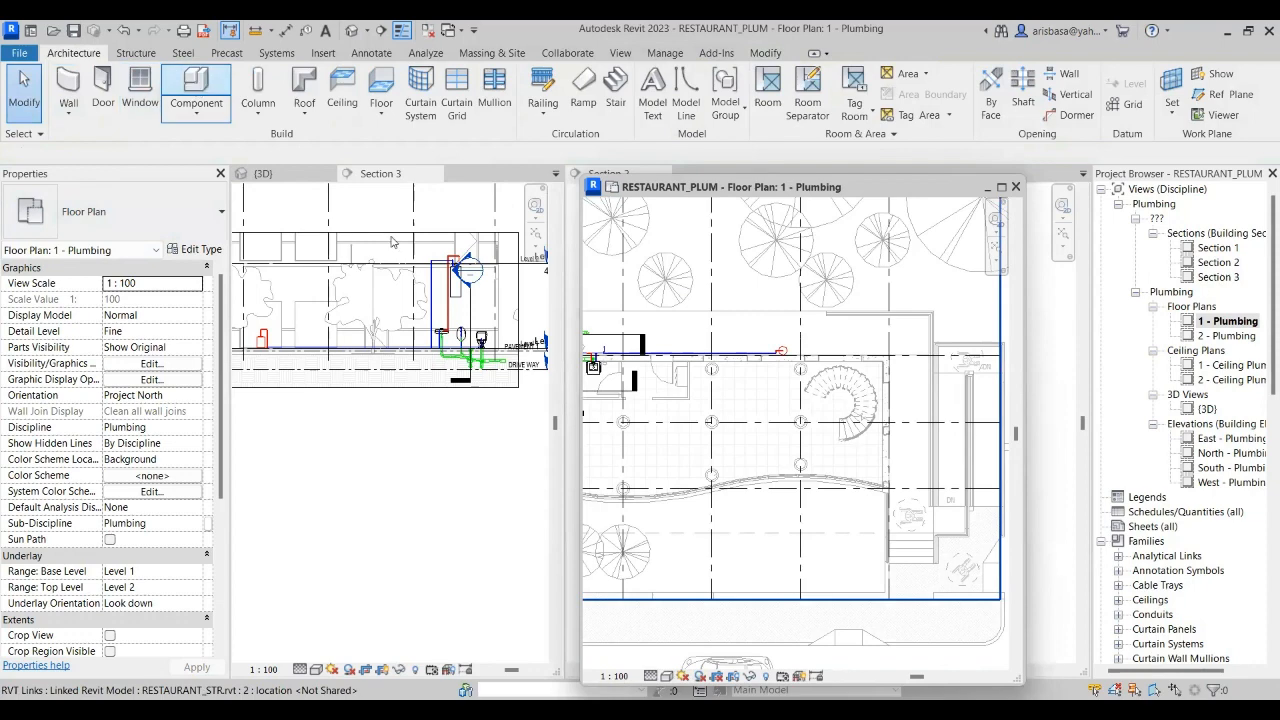
scroll(819, 343, "up", 4)
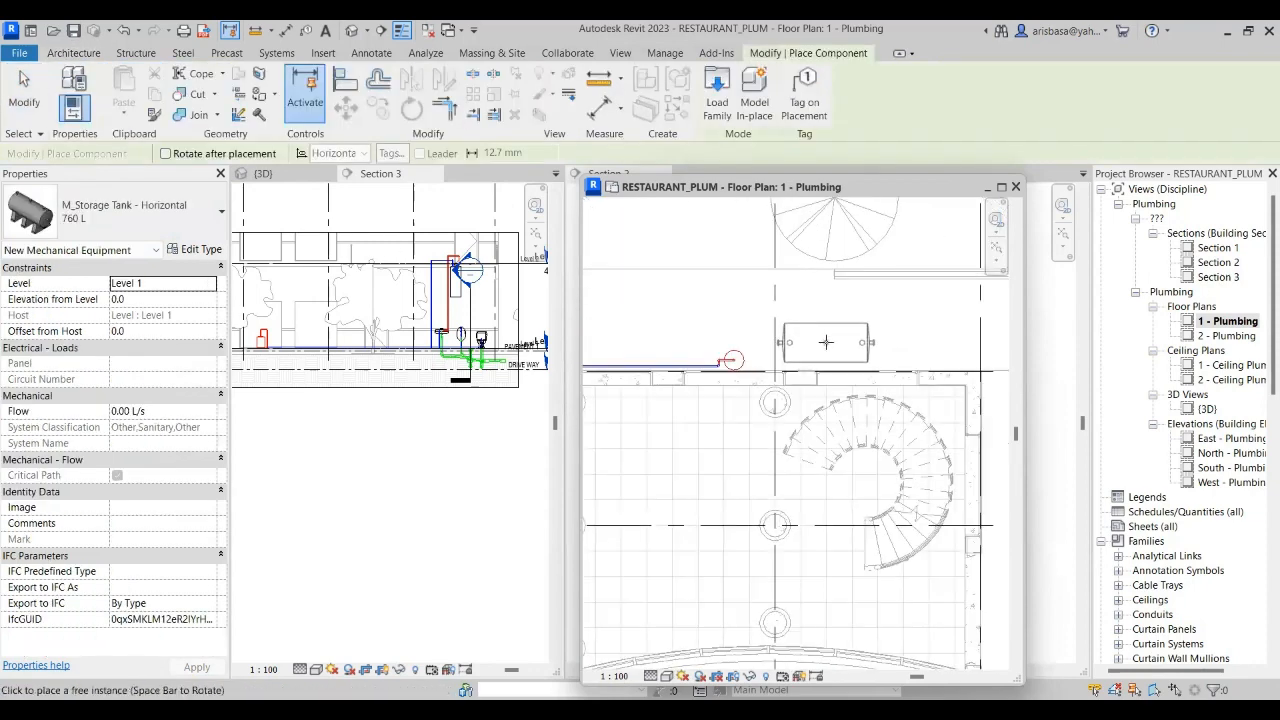
left_click(828, 342)
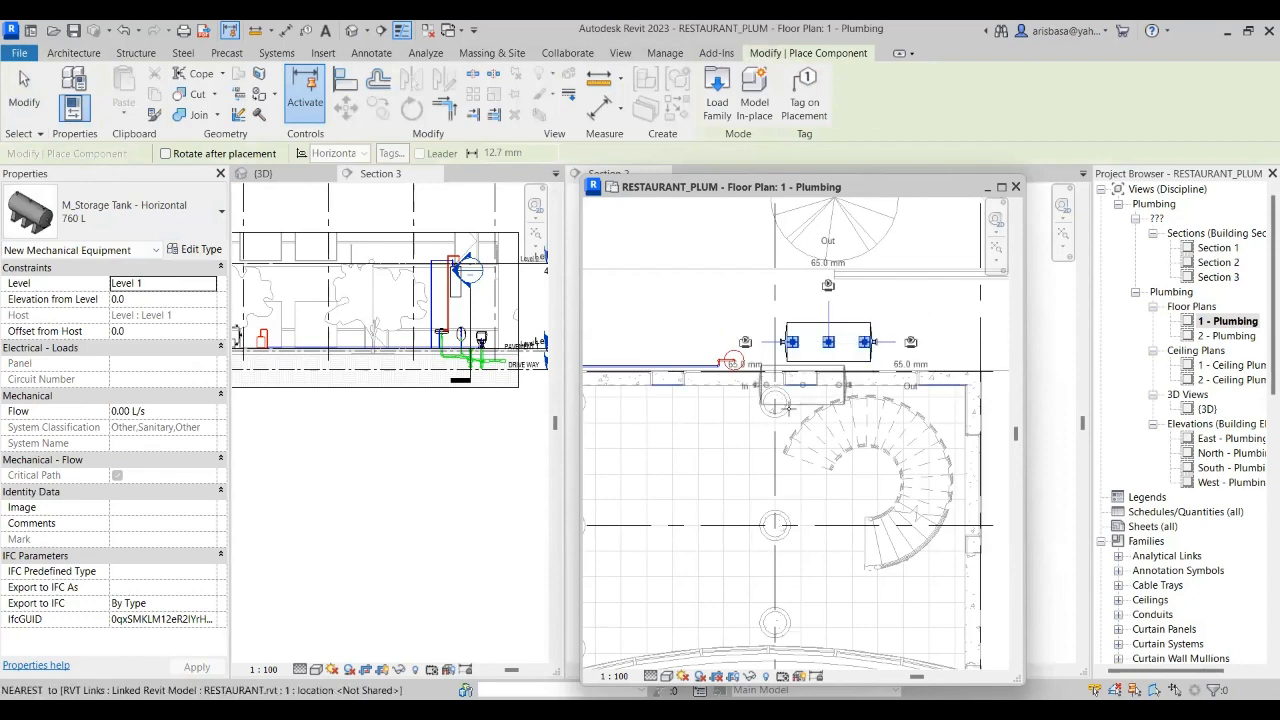
key("Escape")
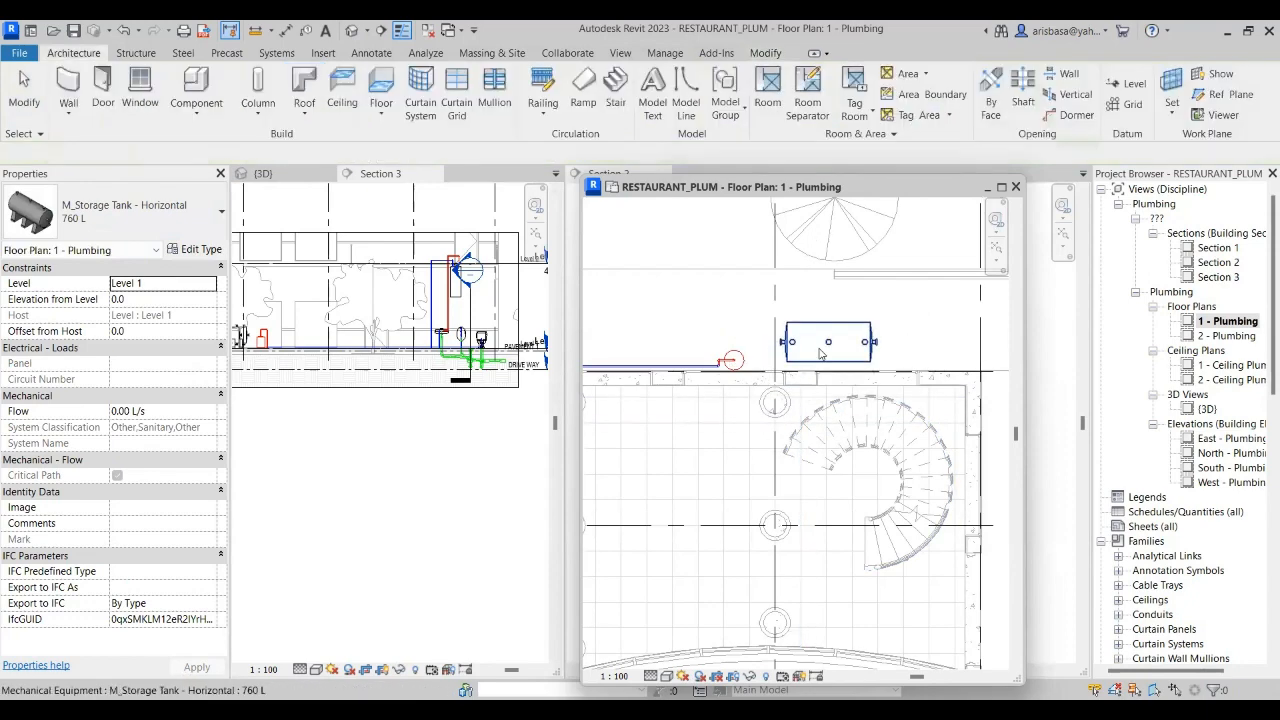
- Examine the storage tank's inlet and outlet connectors and its position relative to the expansion tank
scroll(815, 346, "up", 2)
left_click(807, 344)
scroll(807, 344, "up", 2)
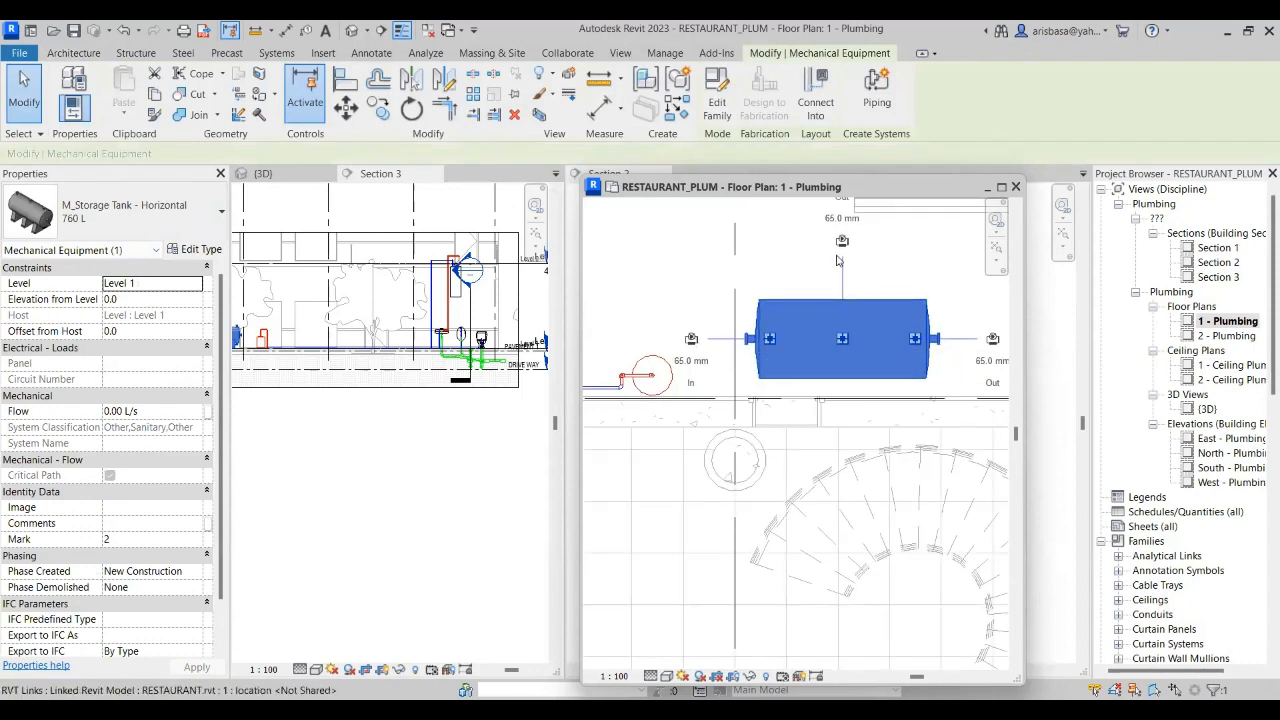
middle_click_drag(964, 364, 880, 366)
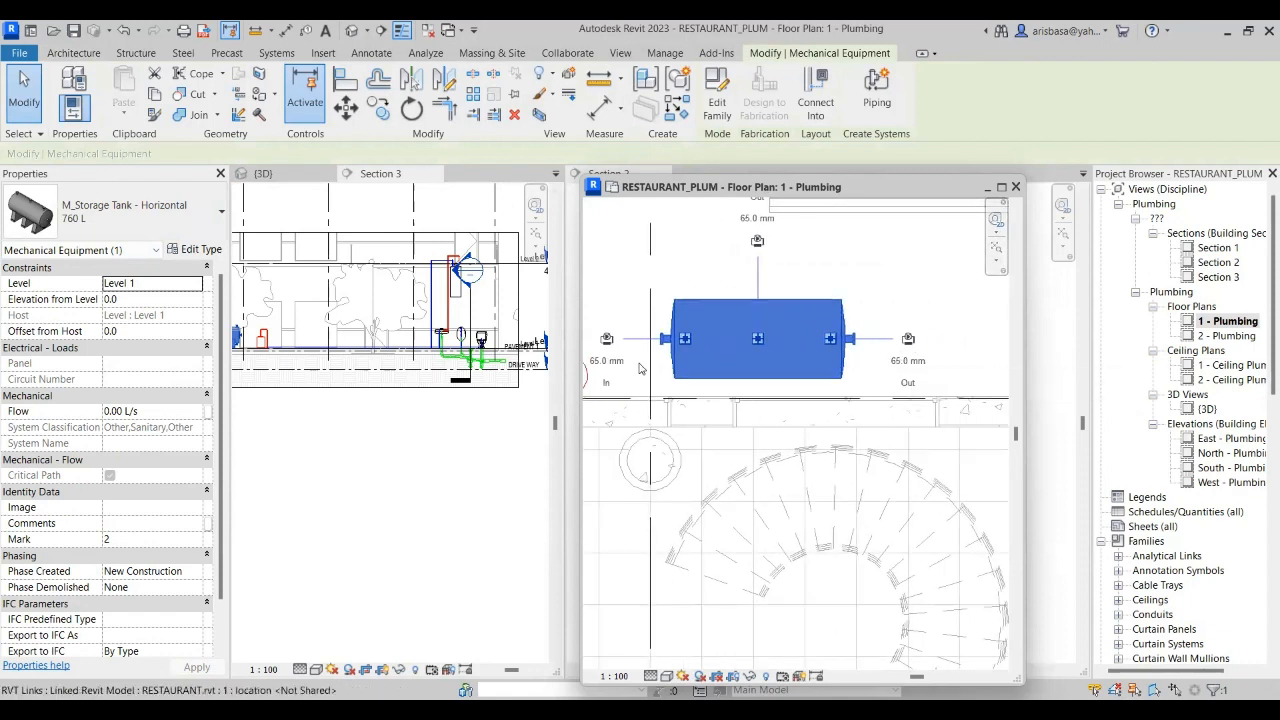
scroll(755, 355, "down", 1)
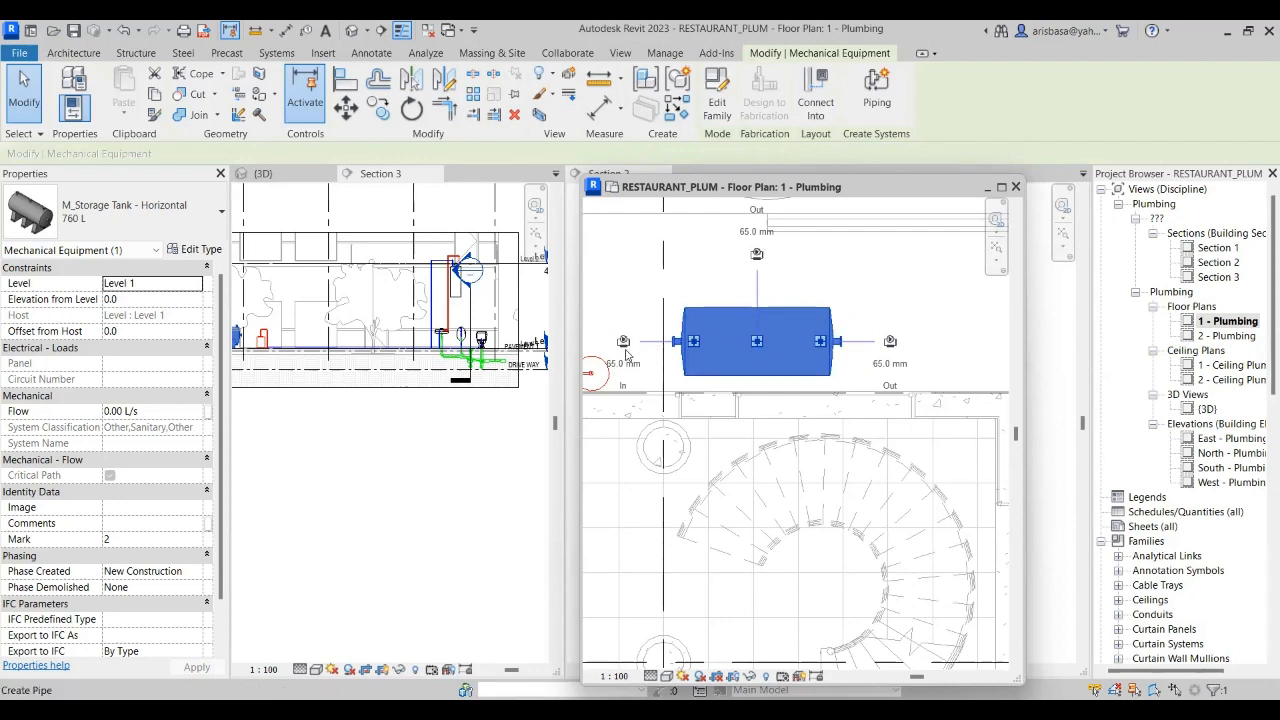
middle_click_drag(787, 327, 889, 303)
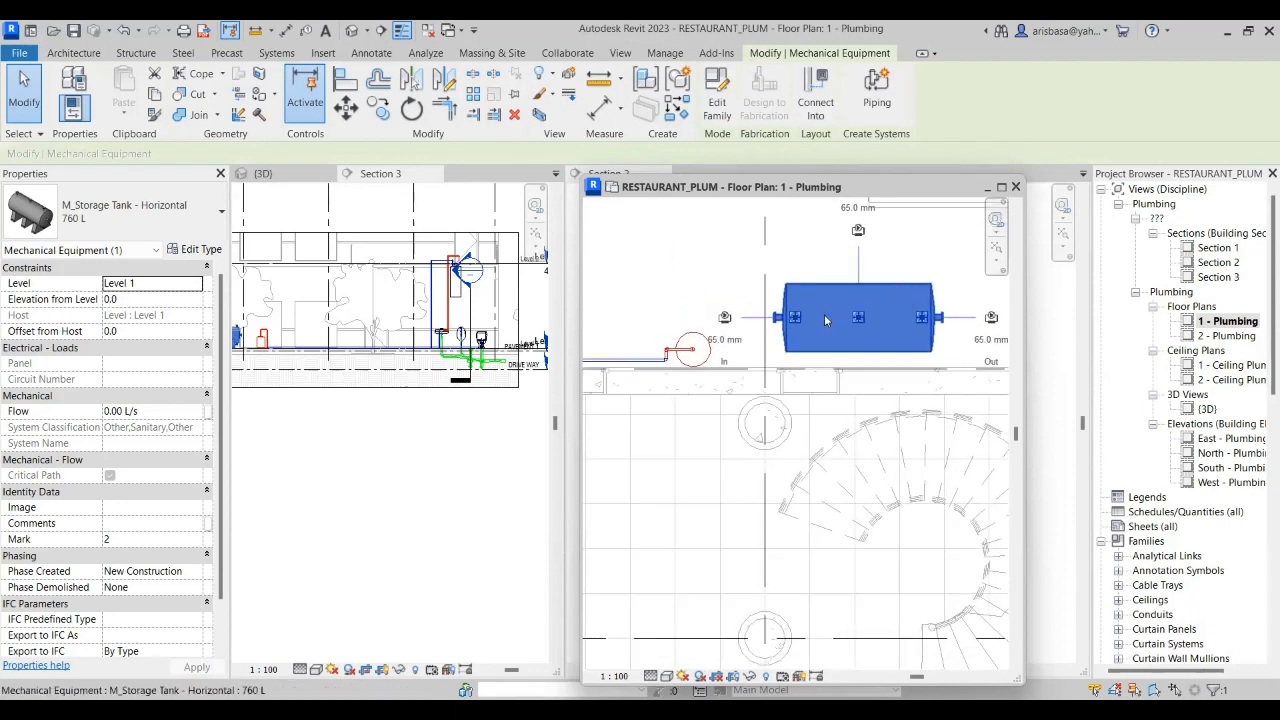
key("Escape")
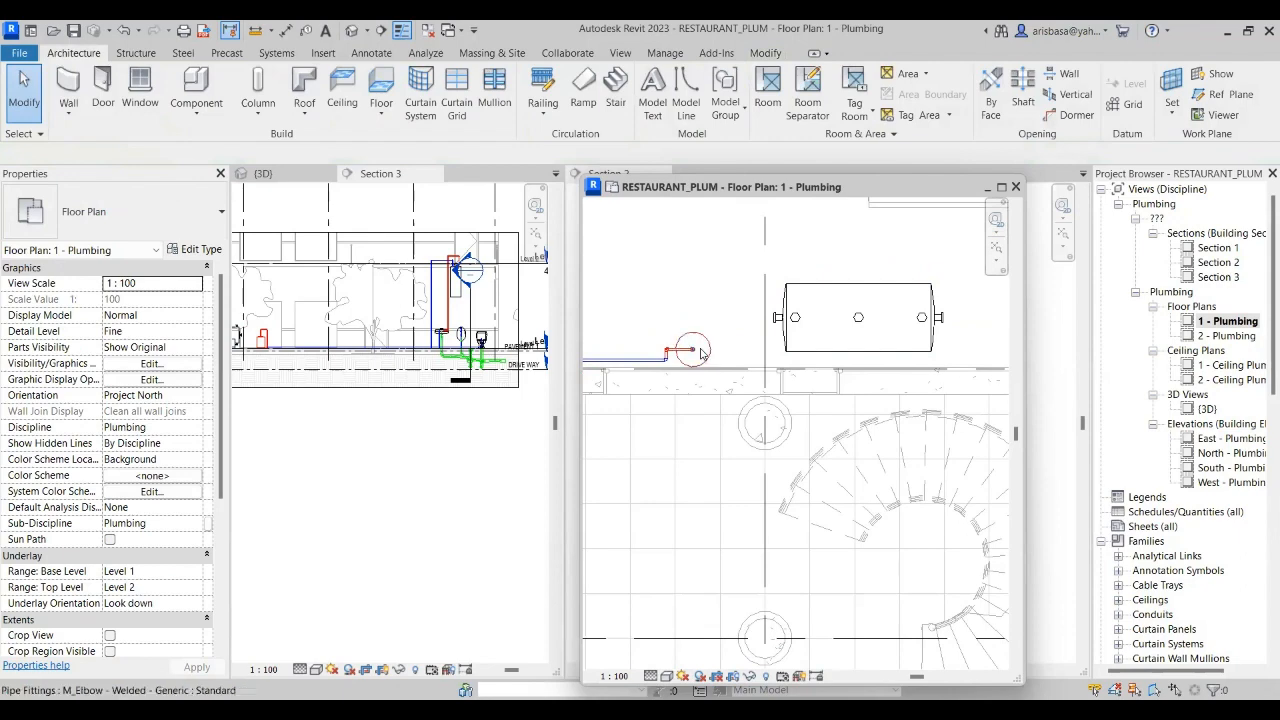
- Delete the inline expansion tank, its short connecting pipe and the leftover piece at the tank's former position
left_click(709, 365)
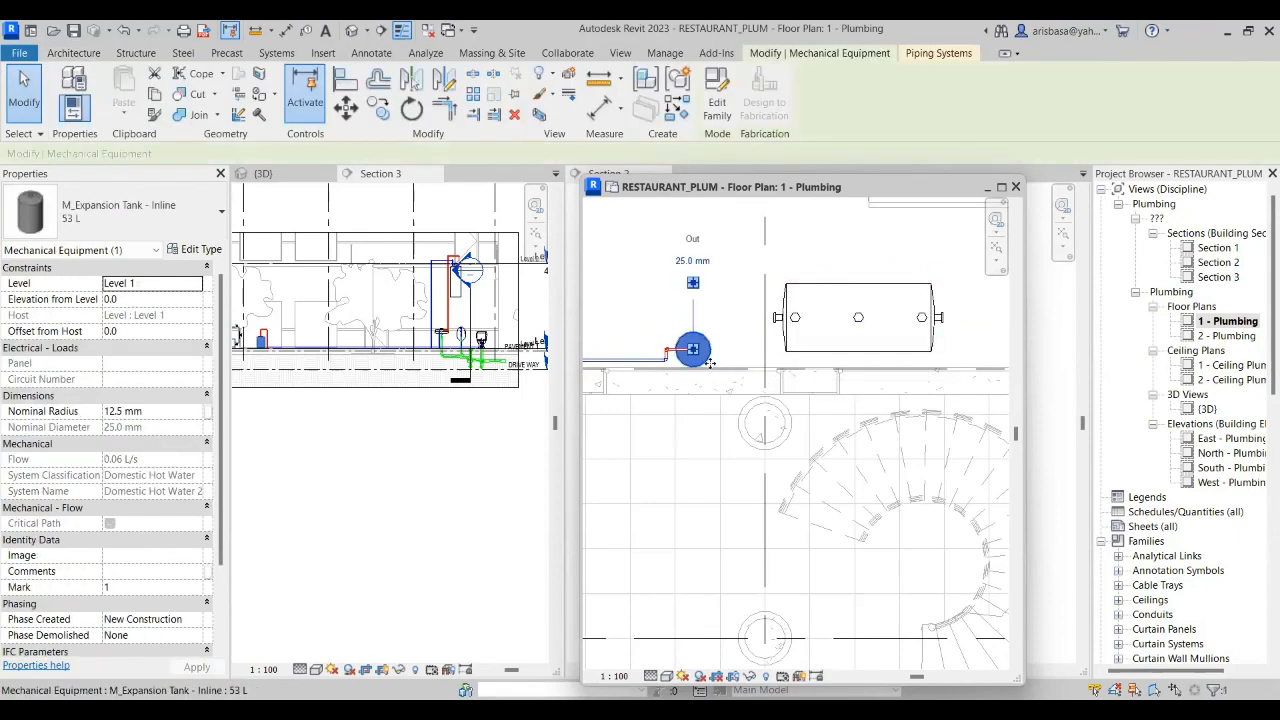
key("Delete")
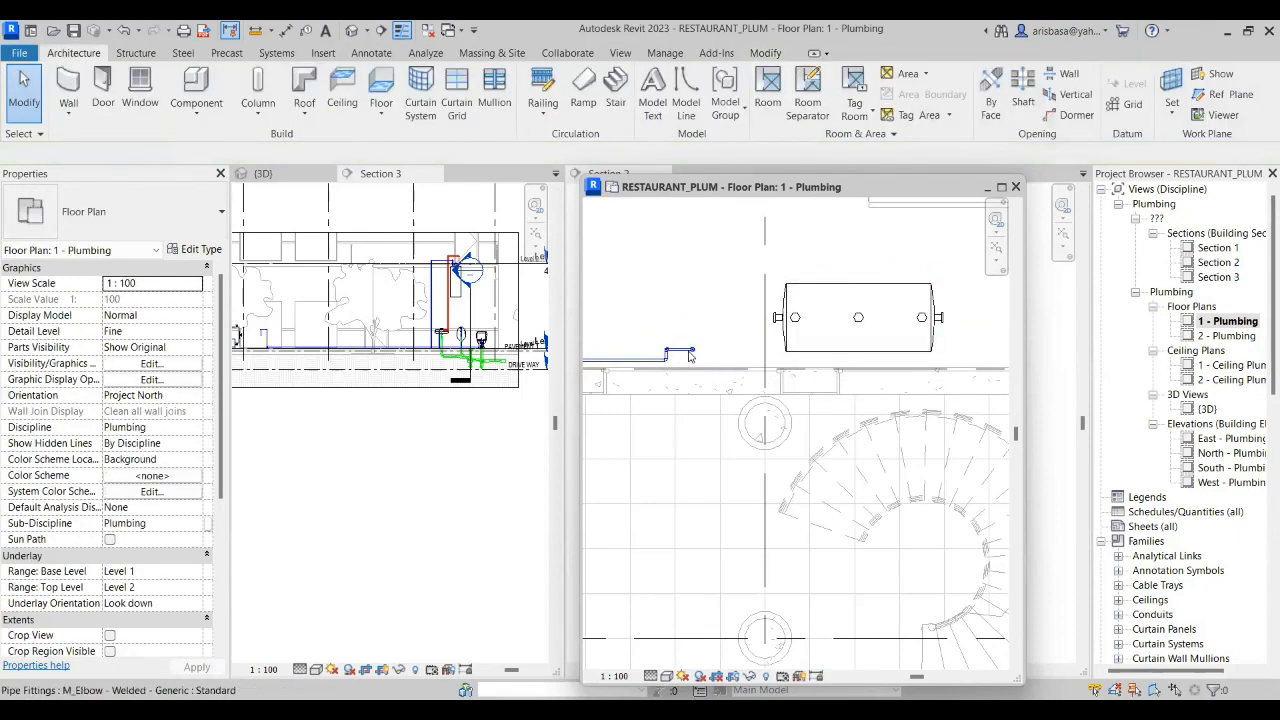
left_click(680, 352)
key("Delete")
scroll(690, 355, "up", 2)
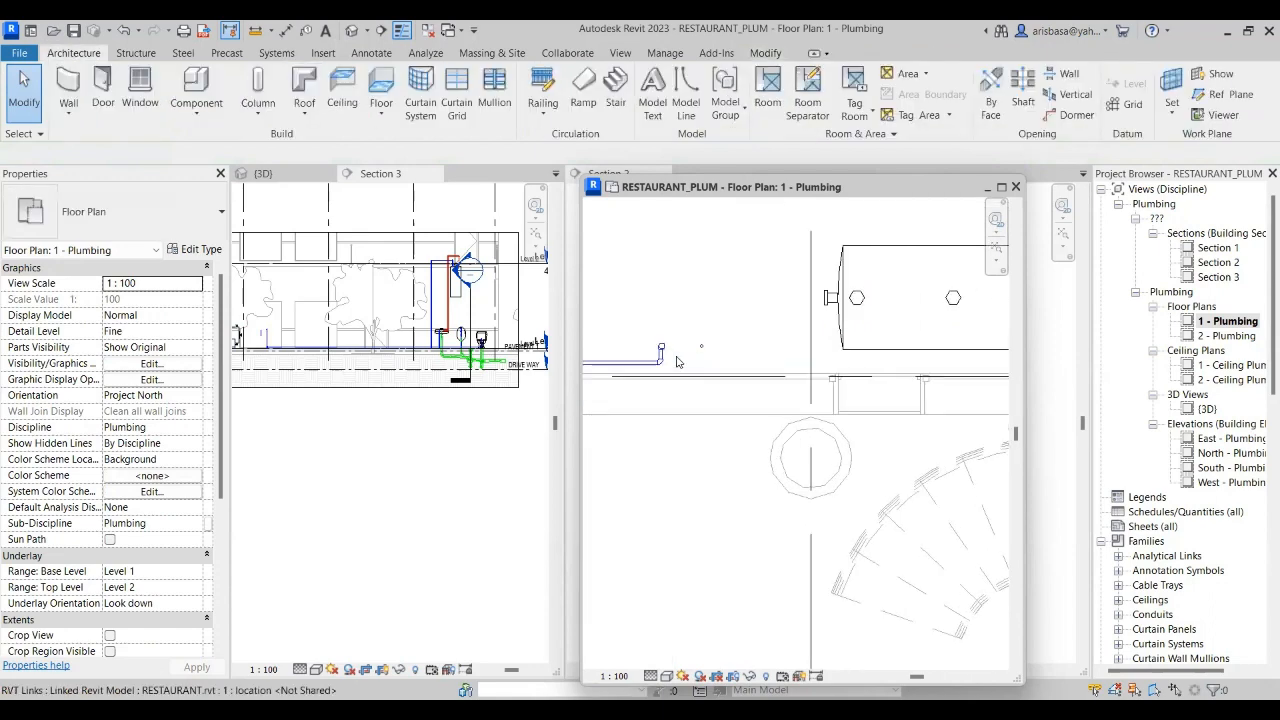
left_click(701, 347)
key("Delete")
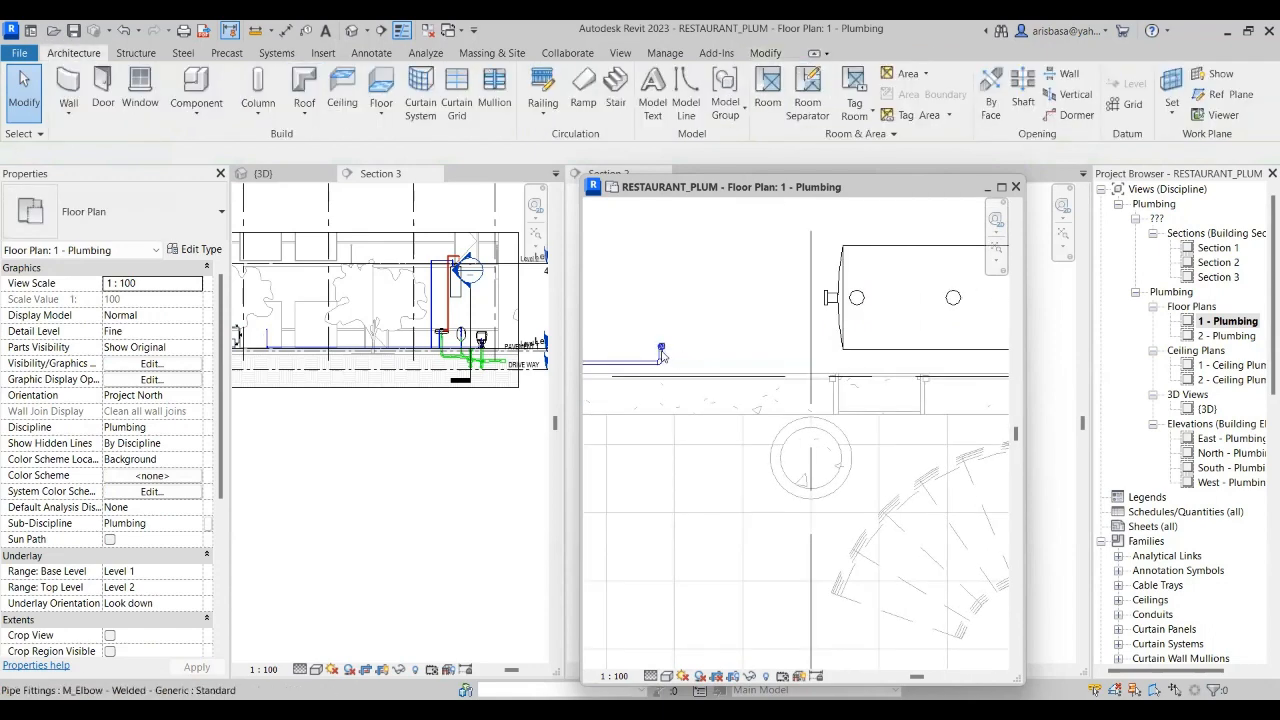
- Delete the vertical pipe and elbow at the end of the cold water run
left_click(662, 352)
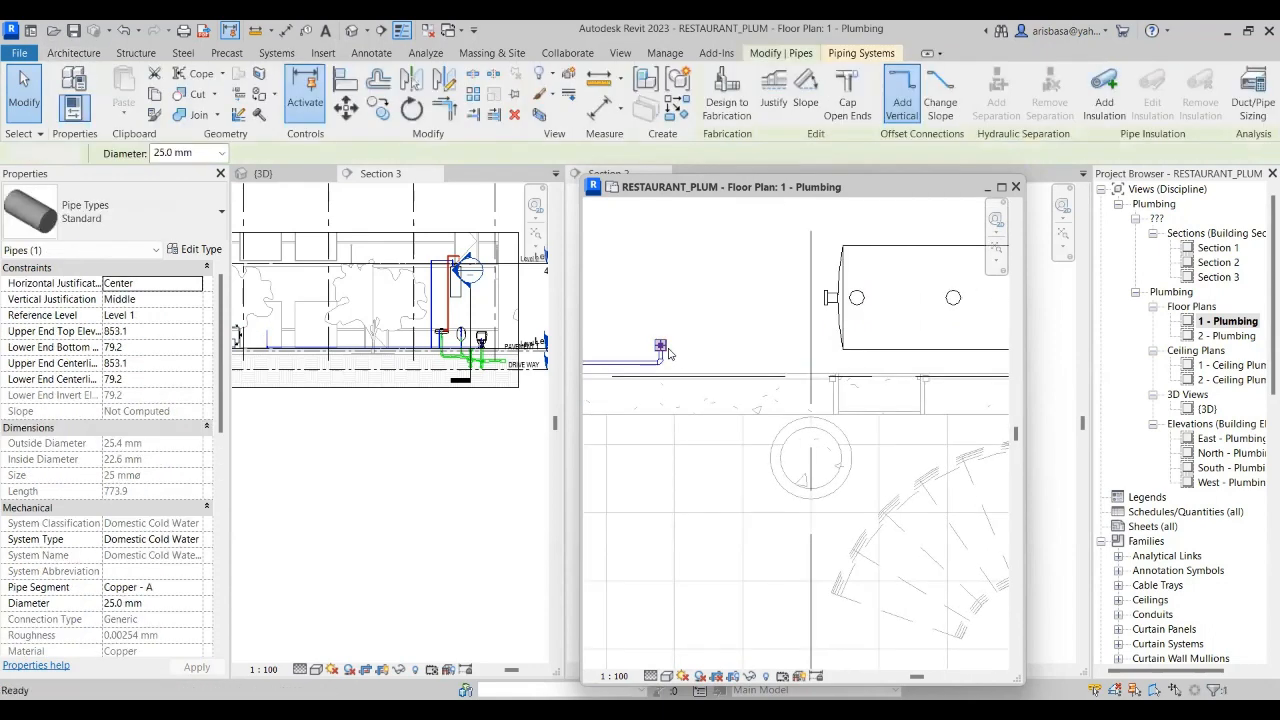
key("Escape")
left_click(661, 348)
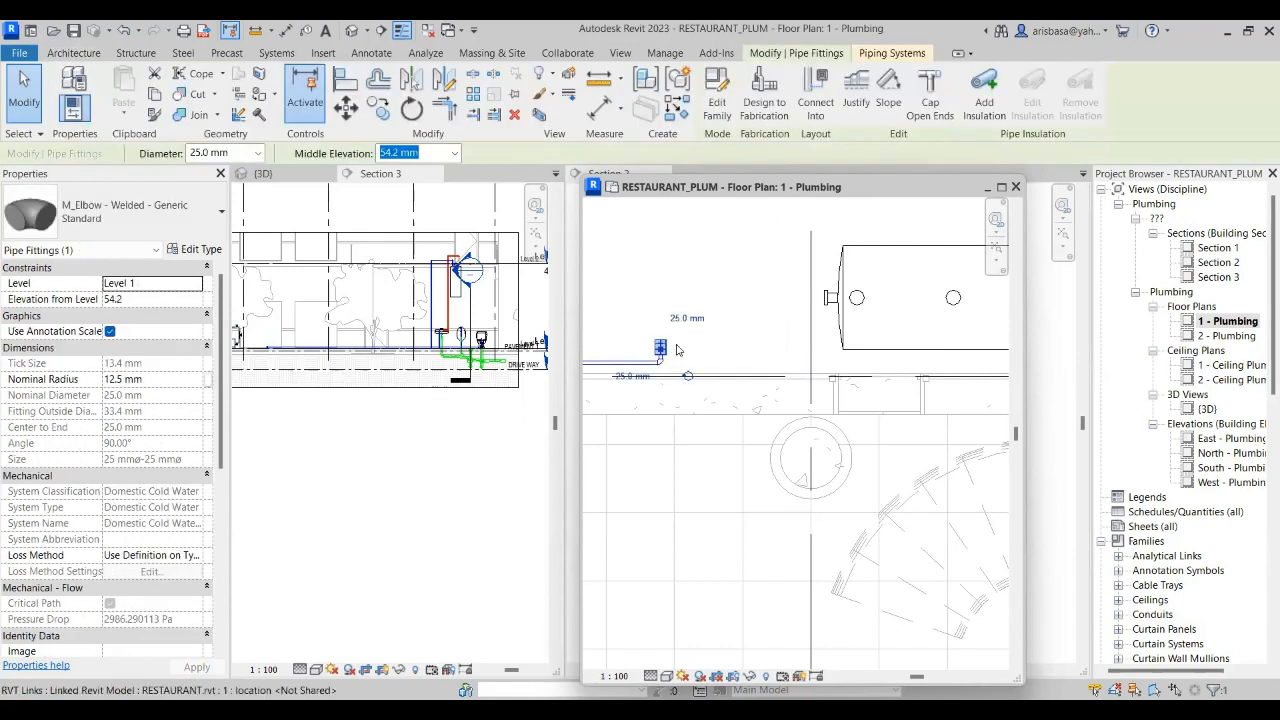
key("Delete")
- Try to draw a 65 mm pipe from the storage tank's end inlet toward the cold water run
middle_click_drag(688, 347, 650, 333)
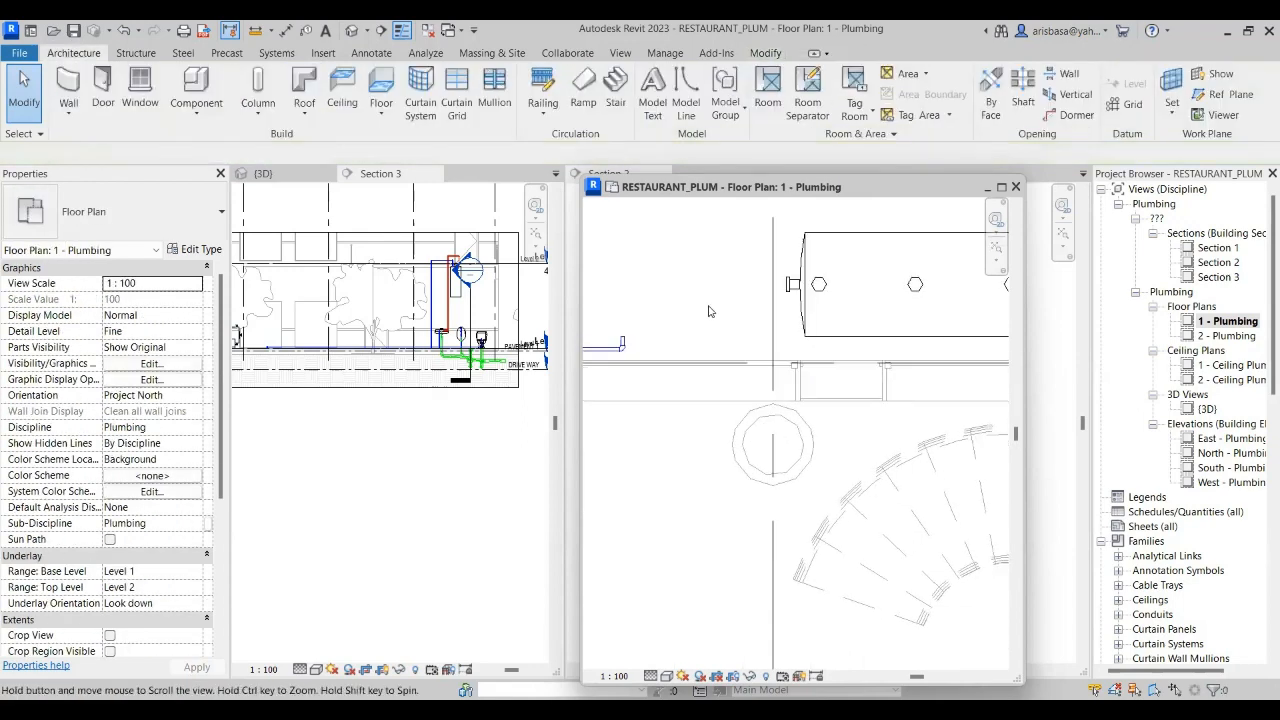
left_click(790, 287)
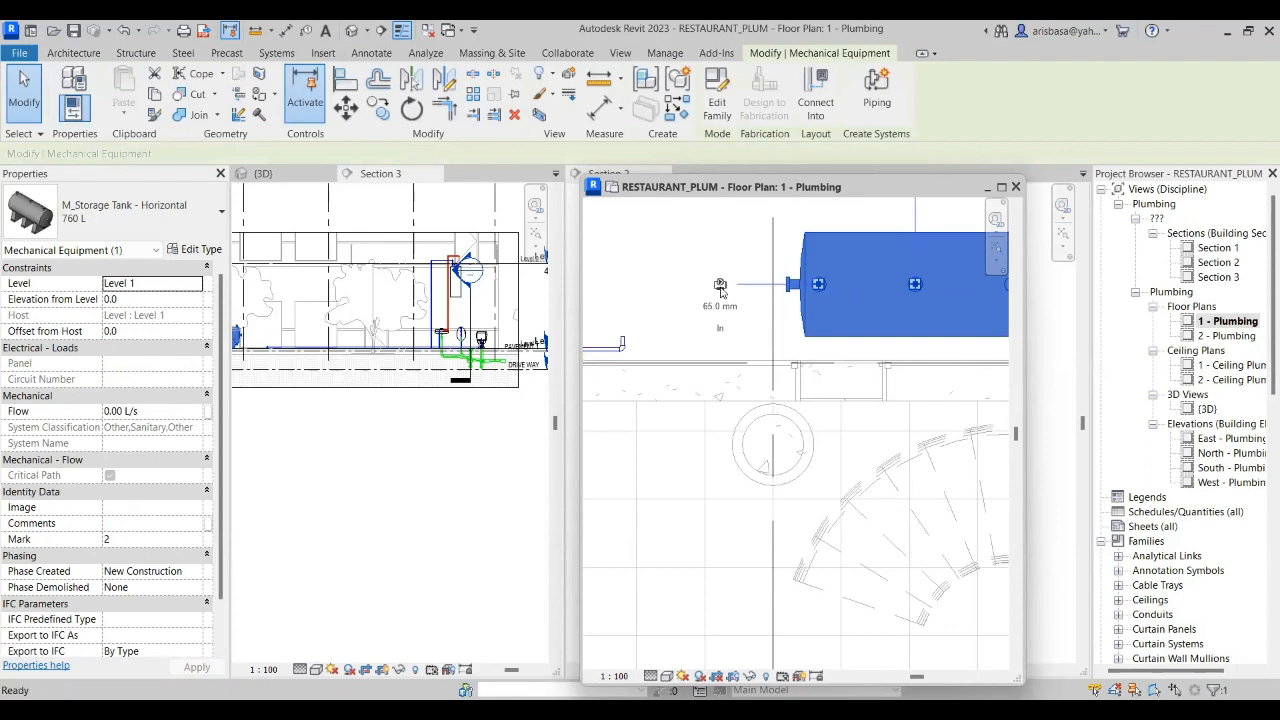
left_click(720, 286)
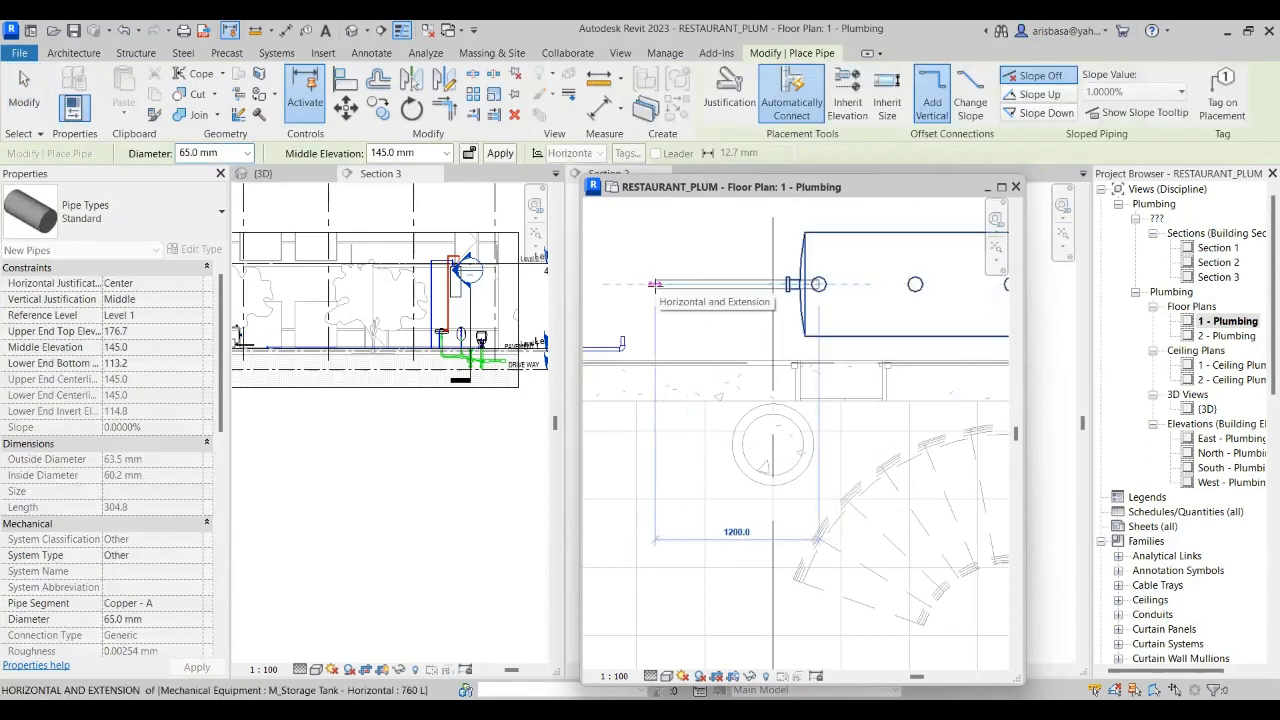
middle_click_drag(655, 285, 720, 285)
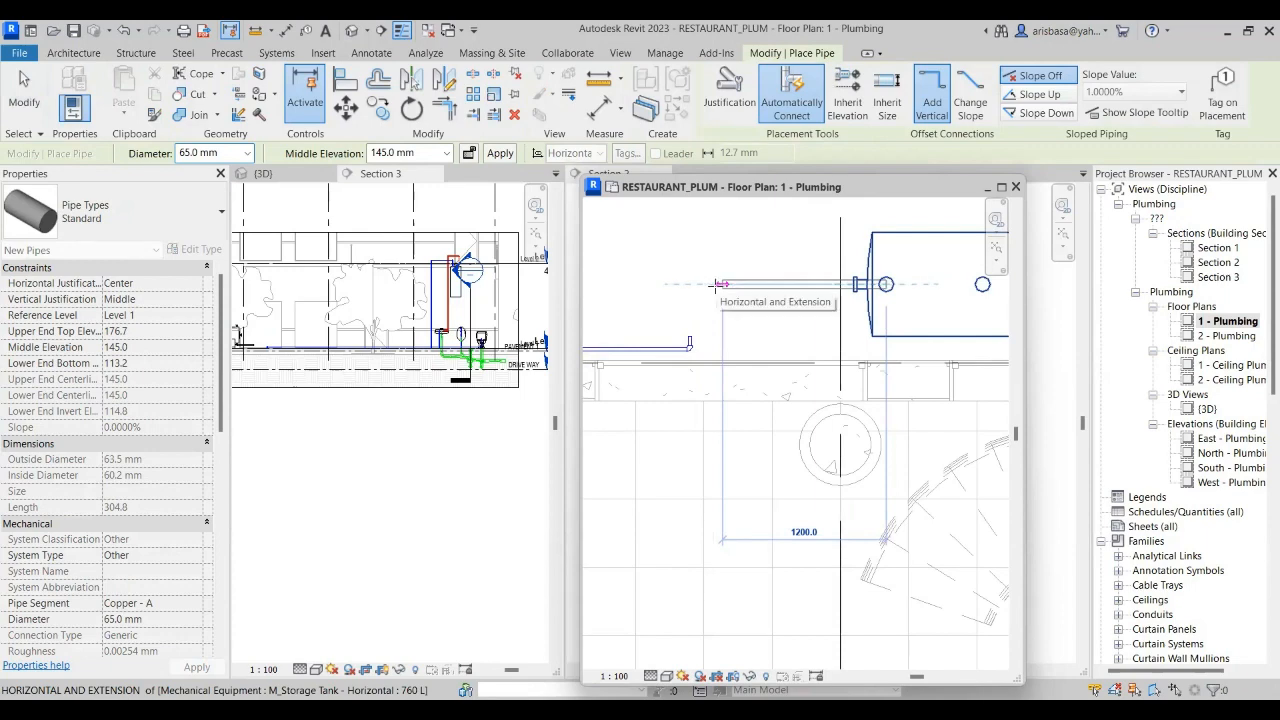
left_click(822, 326)
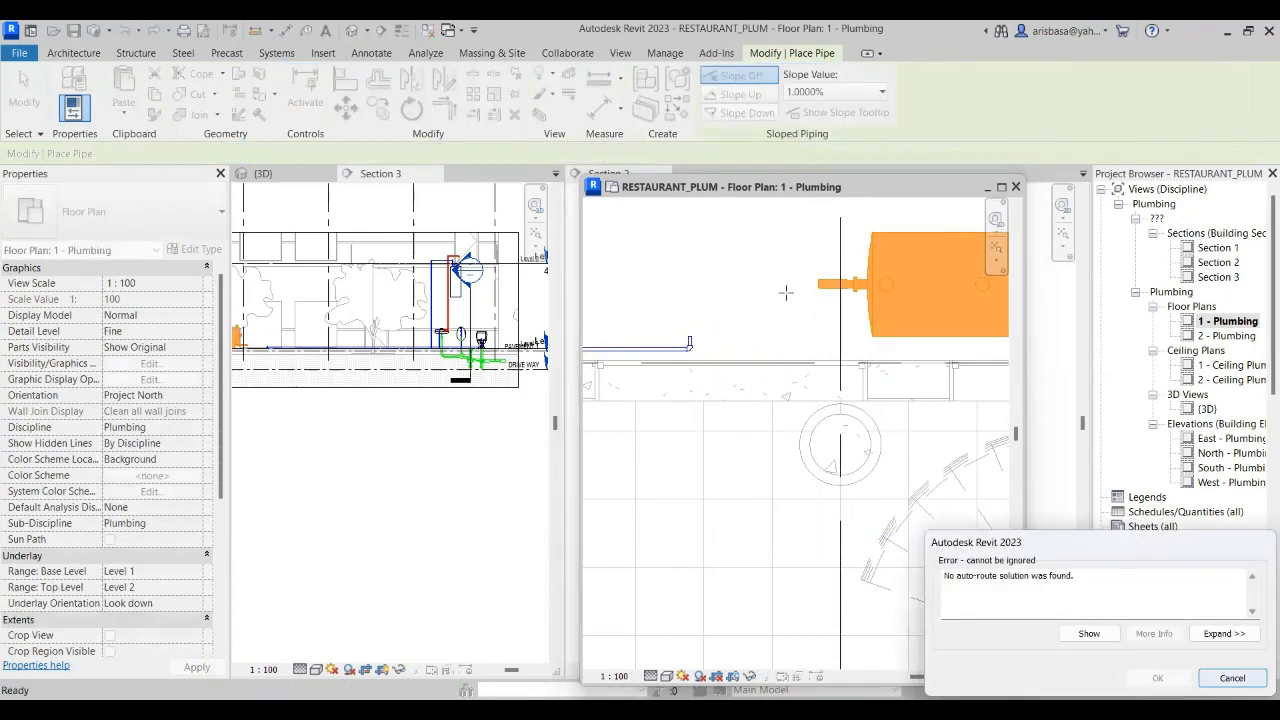
key("Escape")
key("Escape")
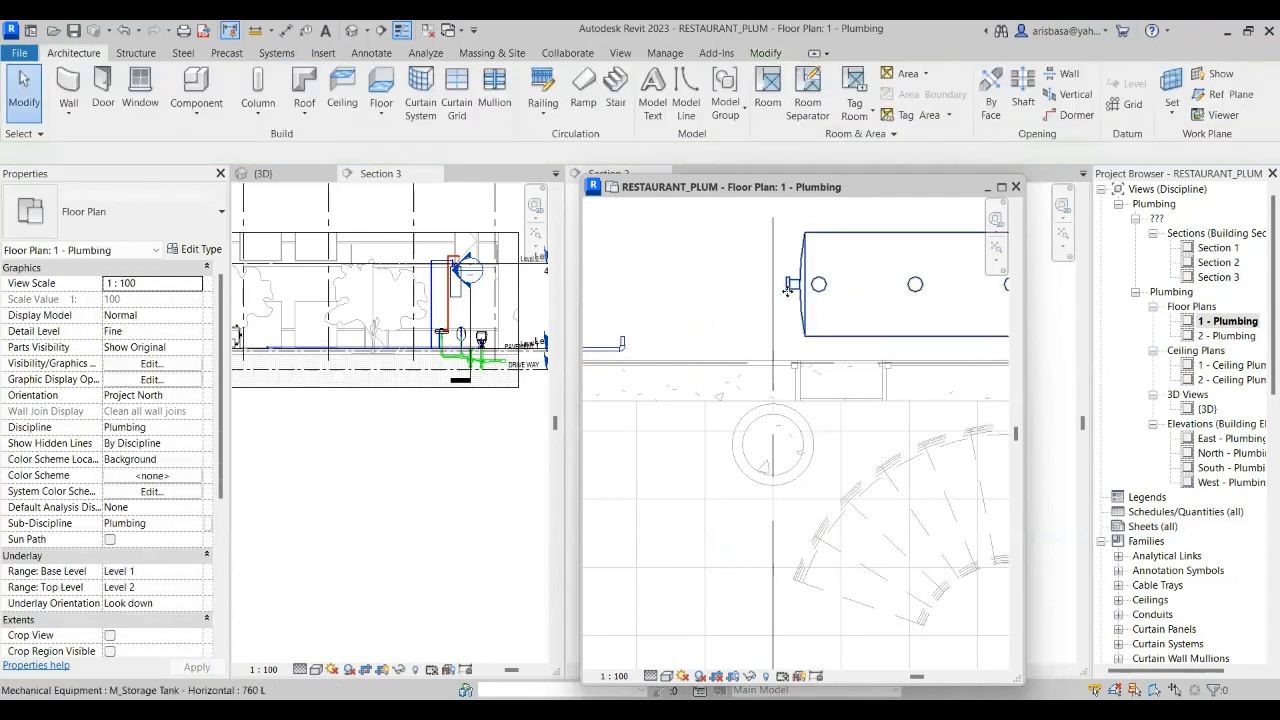
left_click(760, 290)
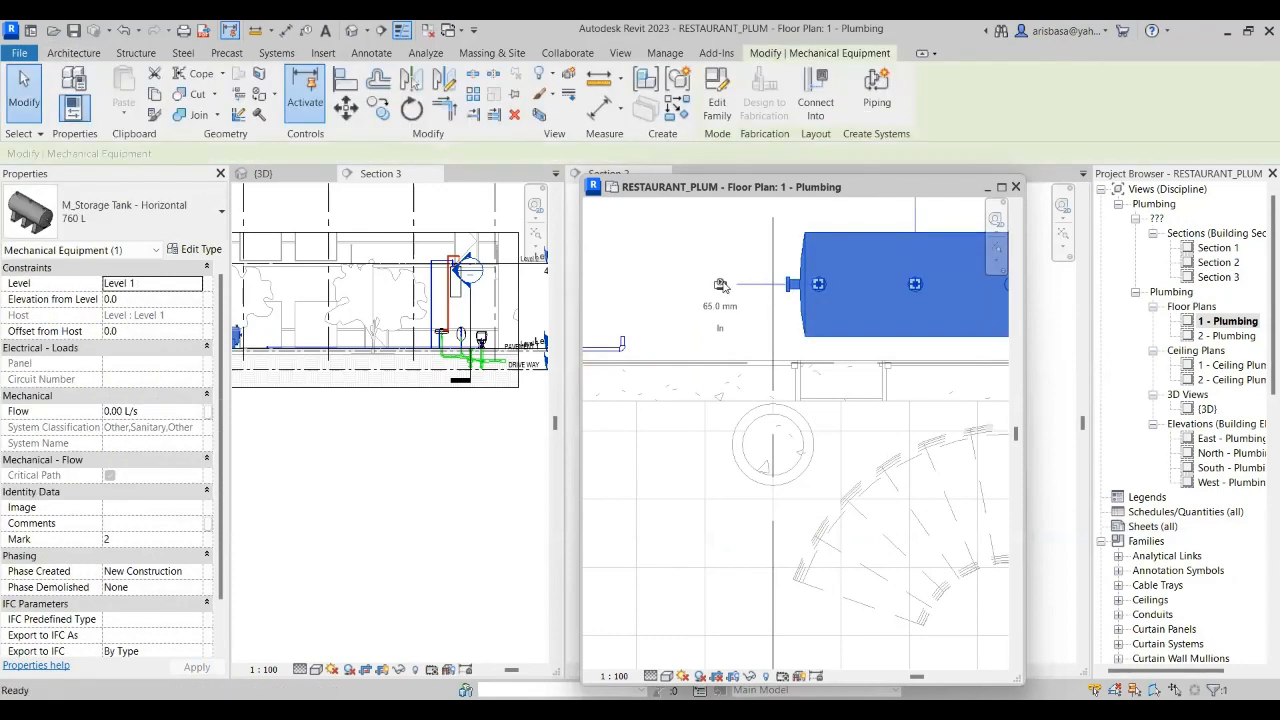
left_click(720, 285)
left_click(621, 284)
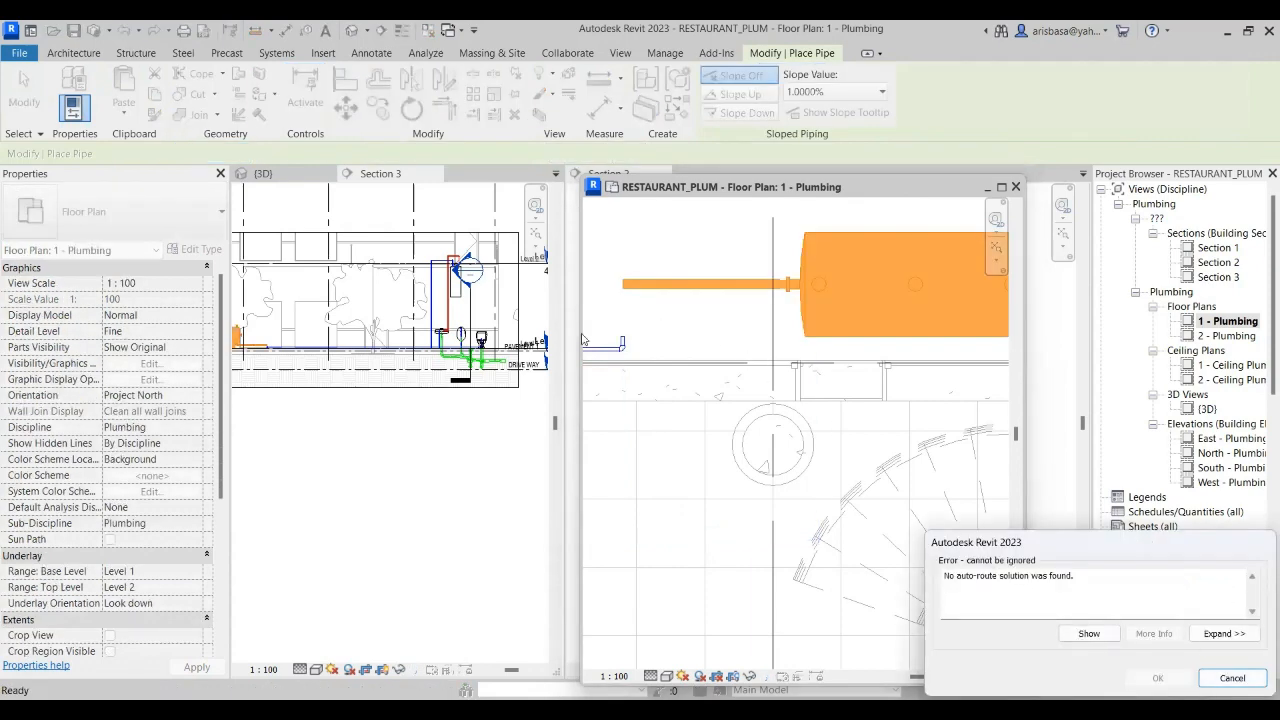
key("Escape")
- Extend the short stub at the end of the cold water run until it lines up with the storage tank's end inlet
scroll(625, 342, "up", 1)
left_click(621, 348)
key("Escape")
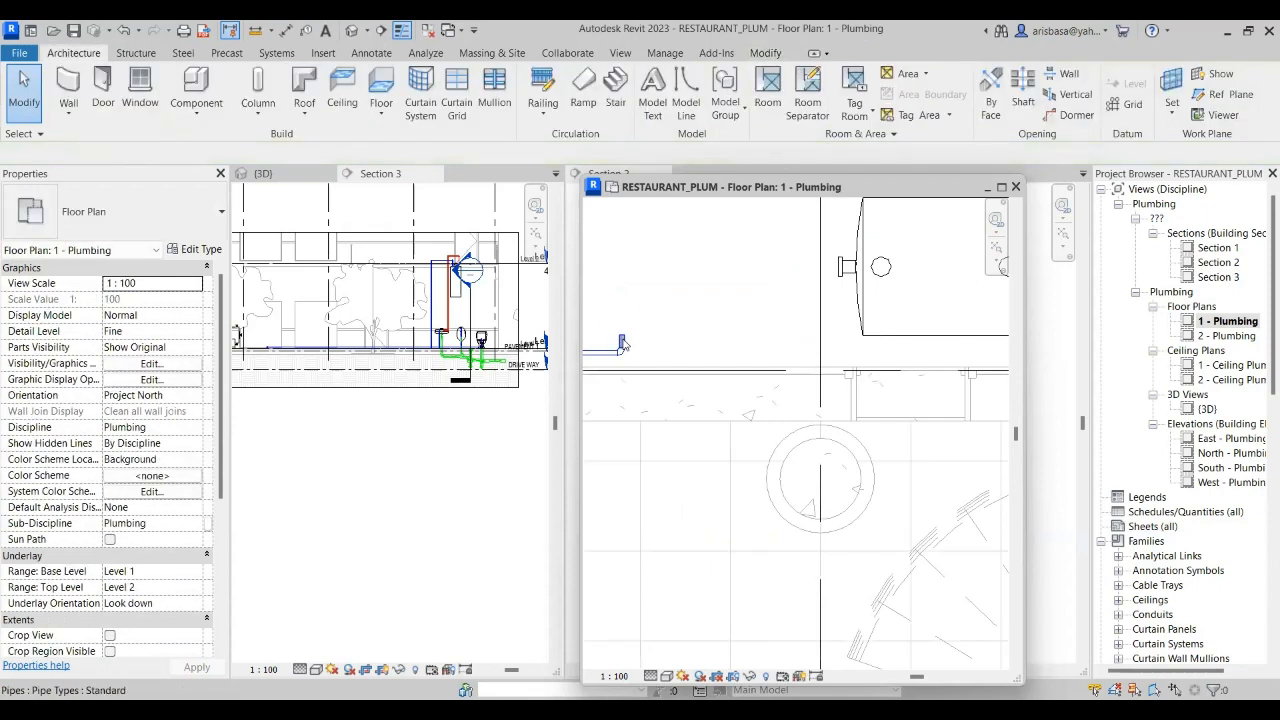
left_click(622, 340)
left_click_drag(622, 336, 621, 266)
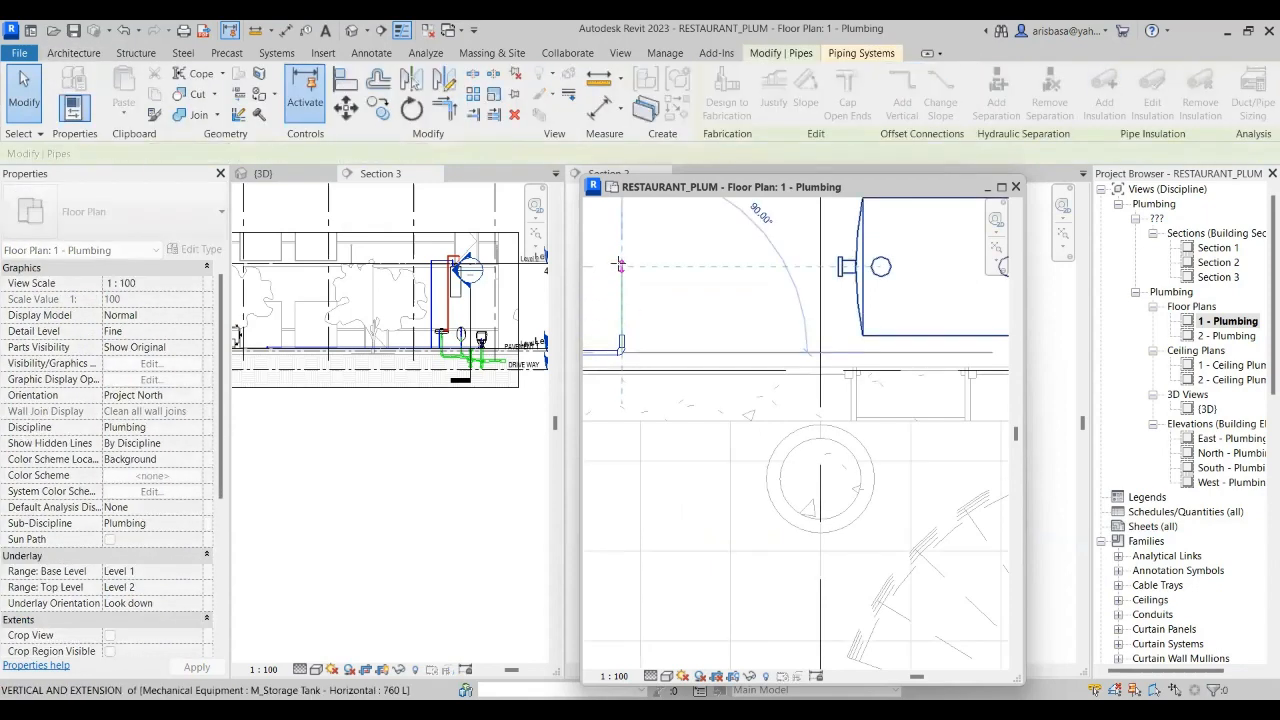
middle_click_drag(677, 319, 680, 339)
key("Escape")
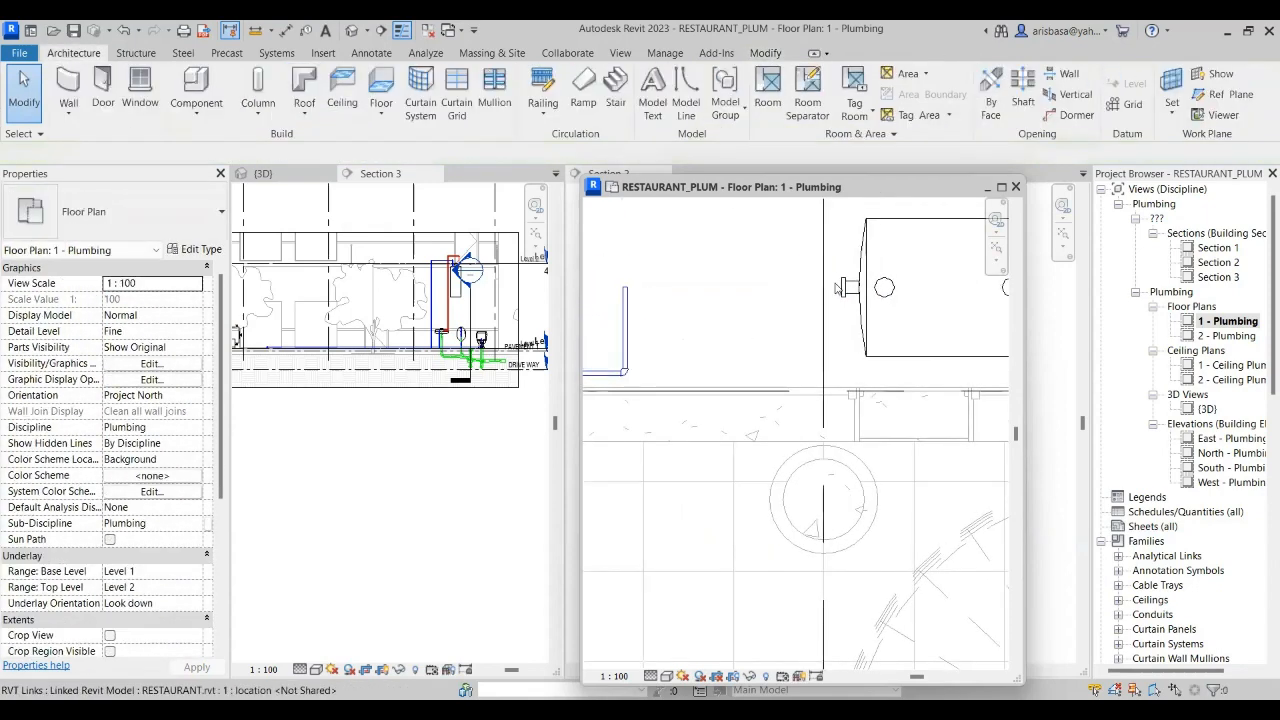
- Try to pipe the storage tank's end inlet directly to the open end of the extended cold water pipe
left_click(850, 287)
left_click(847, 288)
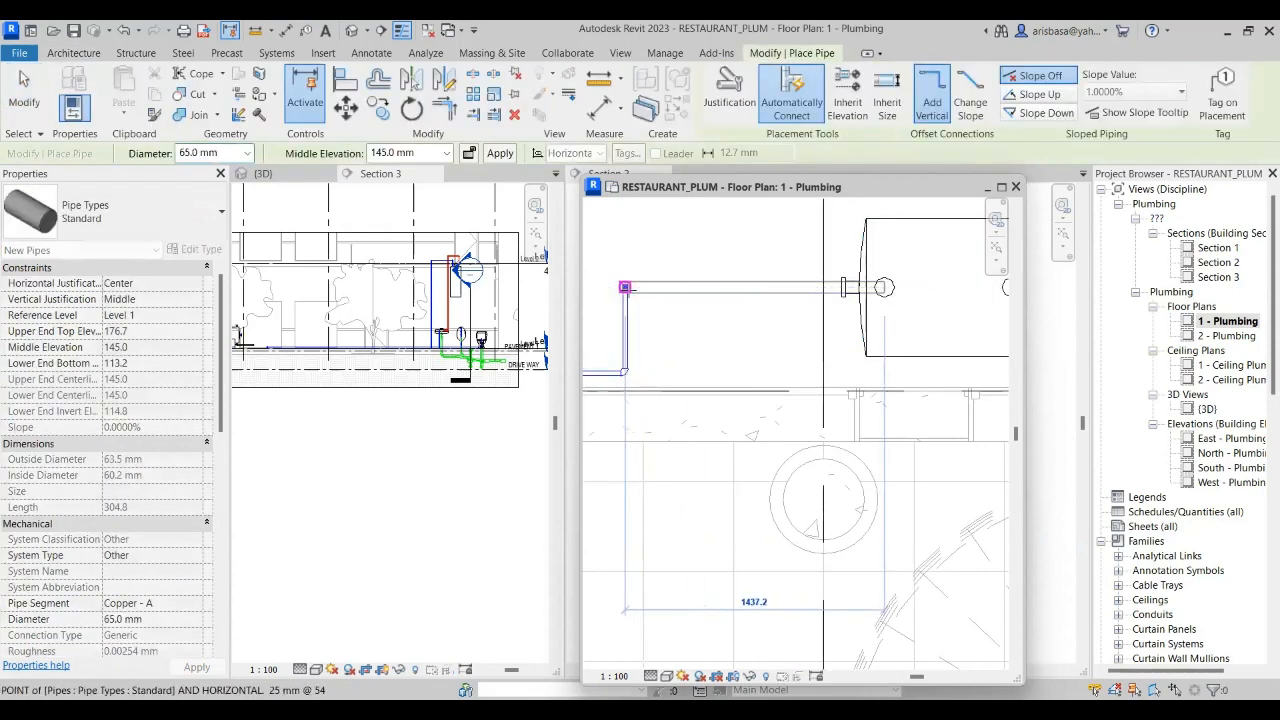
left_click(661, 356)
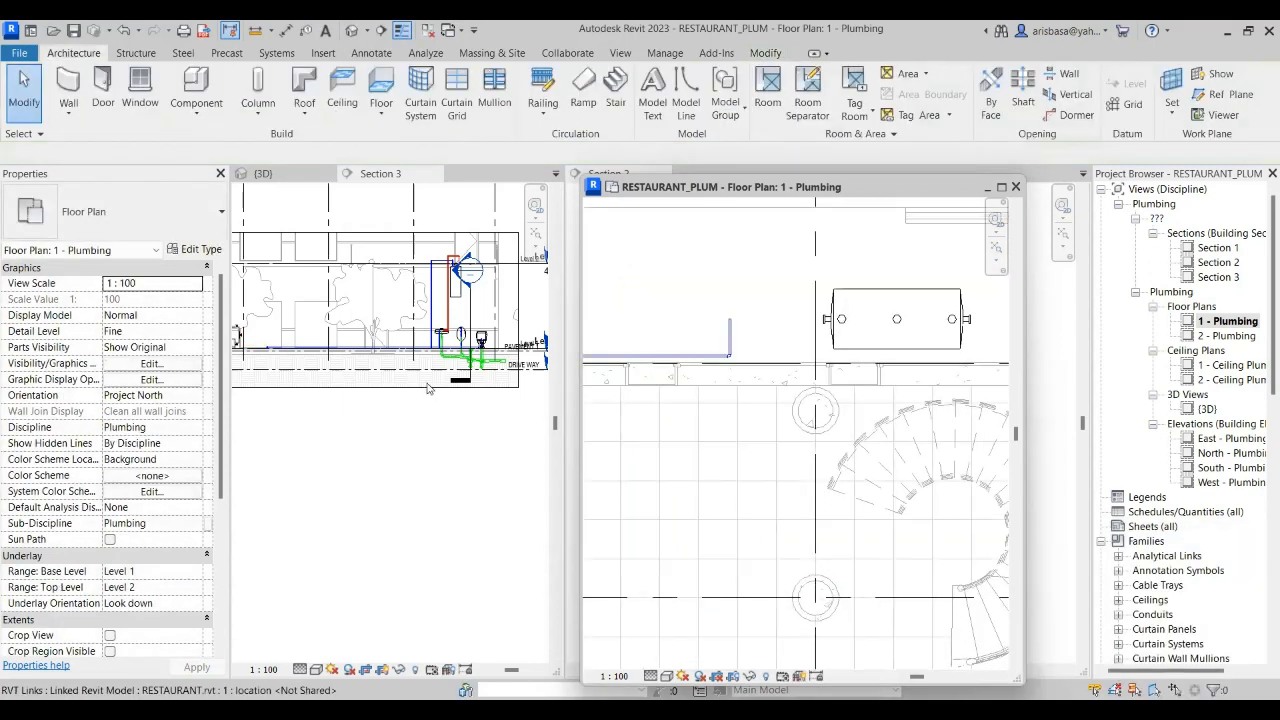
- In Section 3, draw a 65 mm pipe down from the tank's bottom inlet and horizontally toward the cold water run
scroll(409, 391, "down", 2)
scroll(351, 404, "up", 6)
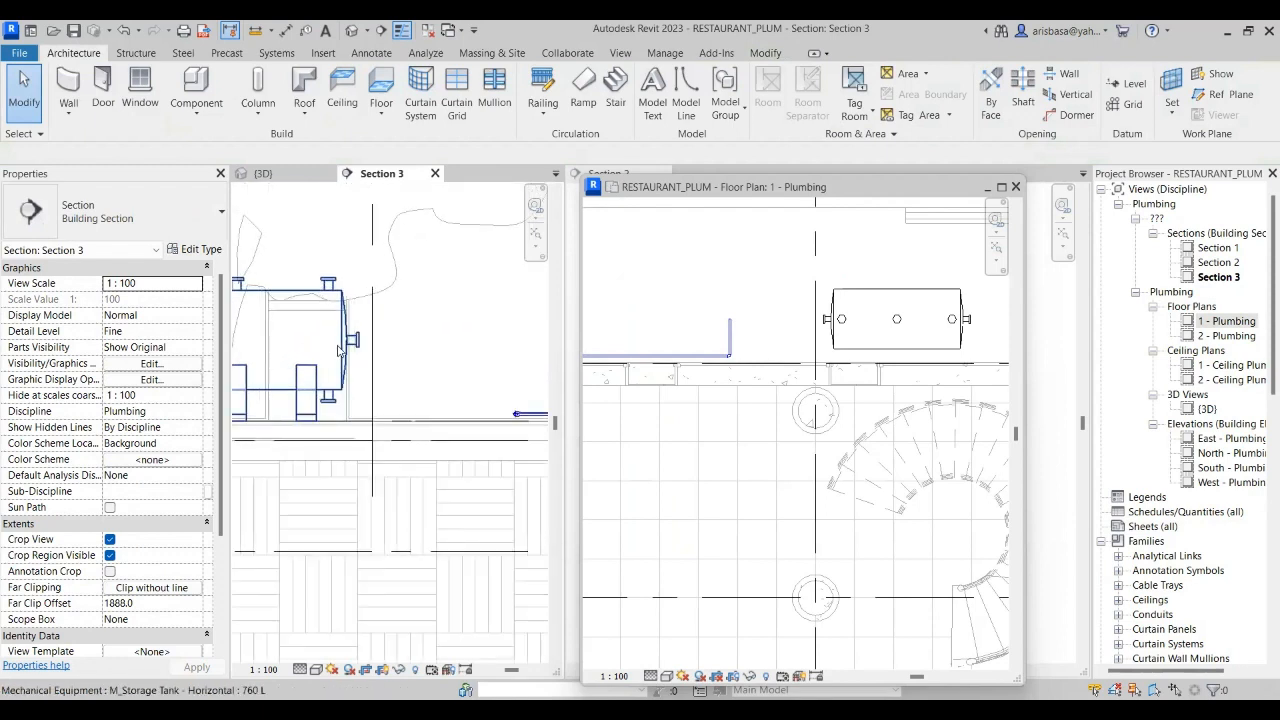
left_click(325, 350)
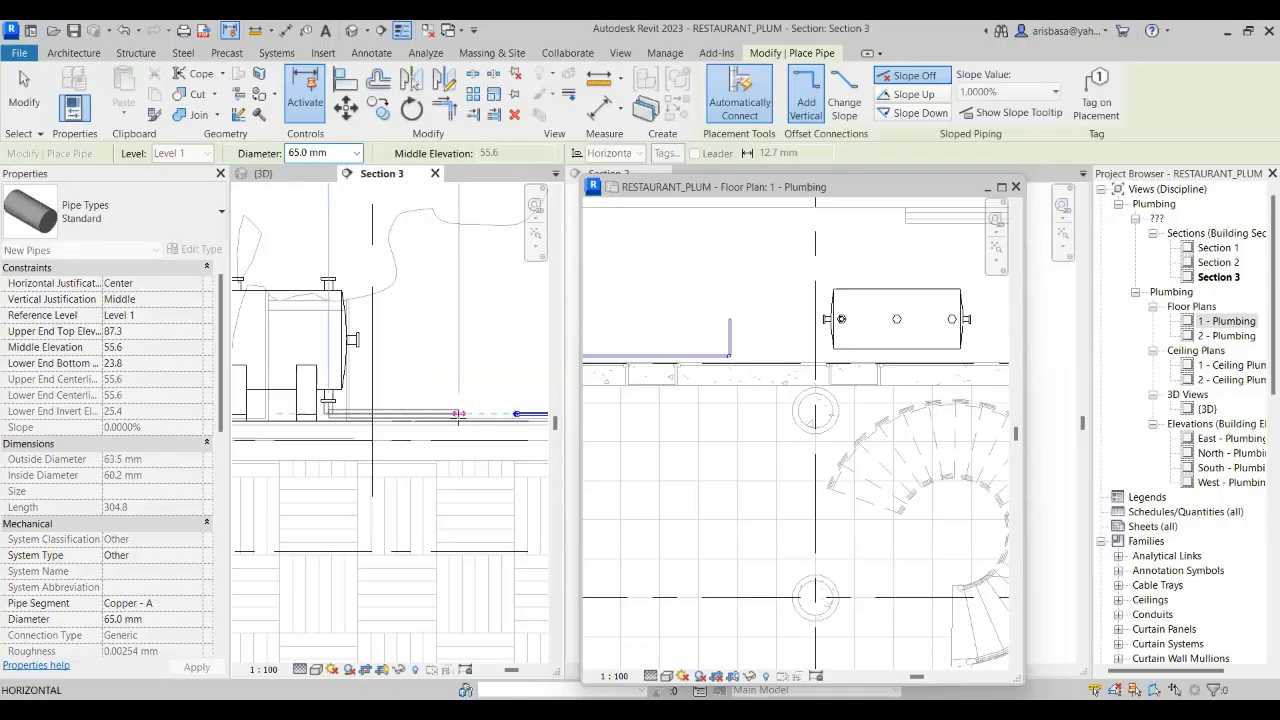
middle_click_drag(469, 412, 383, 394)
key("Escape")
key("Escape")
- In the floor plan, join the cold water branch to the tank's 65 mm inlet pipe with Trim/Extend to Corner
scroll(492, 412, "up", 3)
scroll(386, 376, "down", 2)
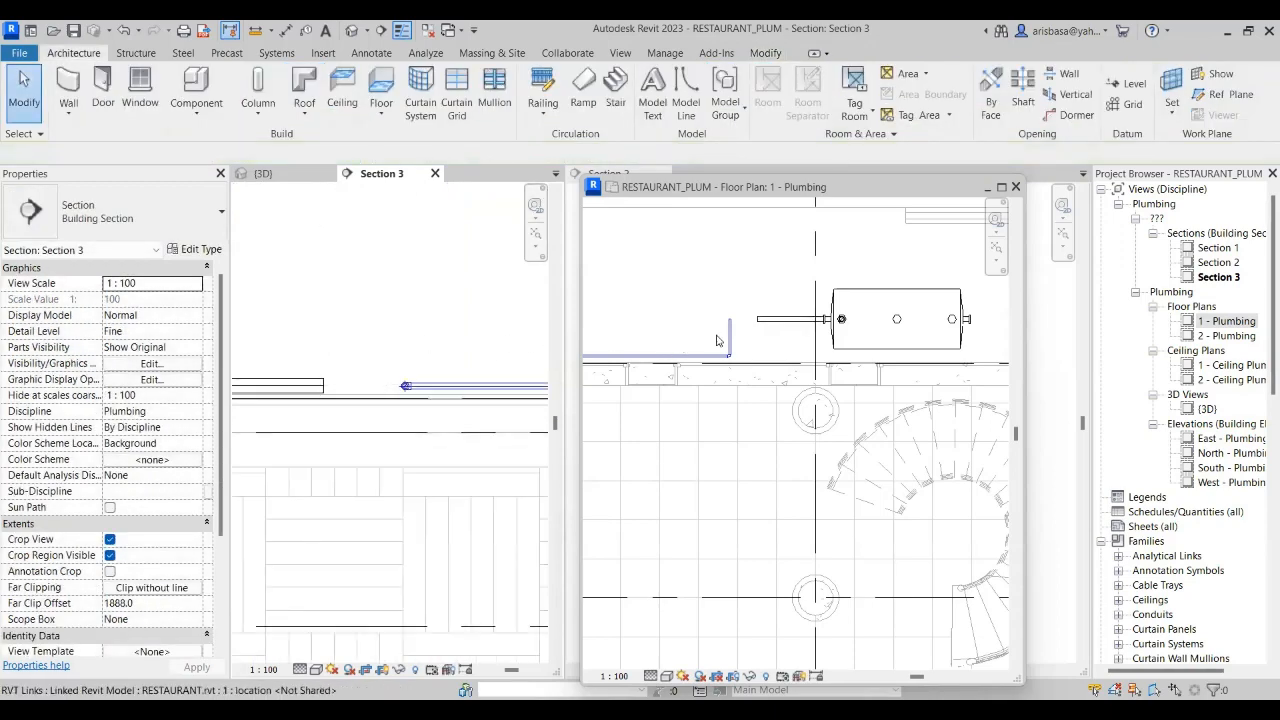
scroll(733, 331, "up", 2)
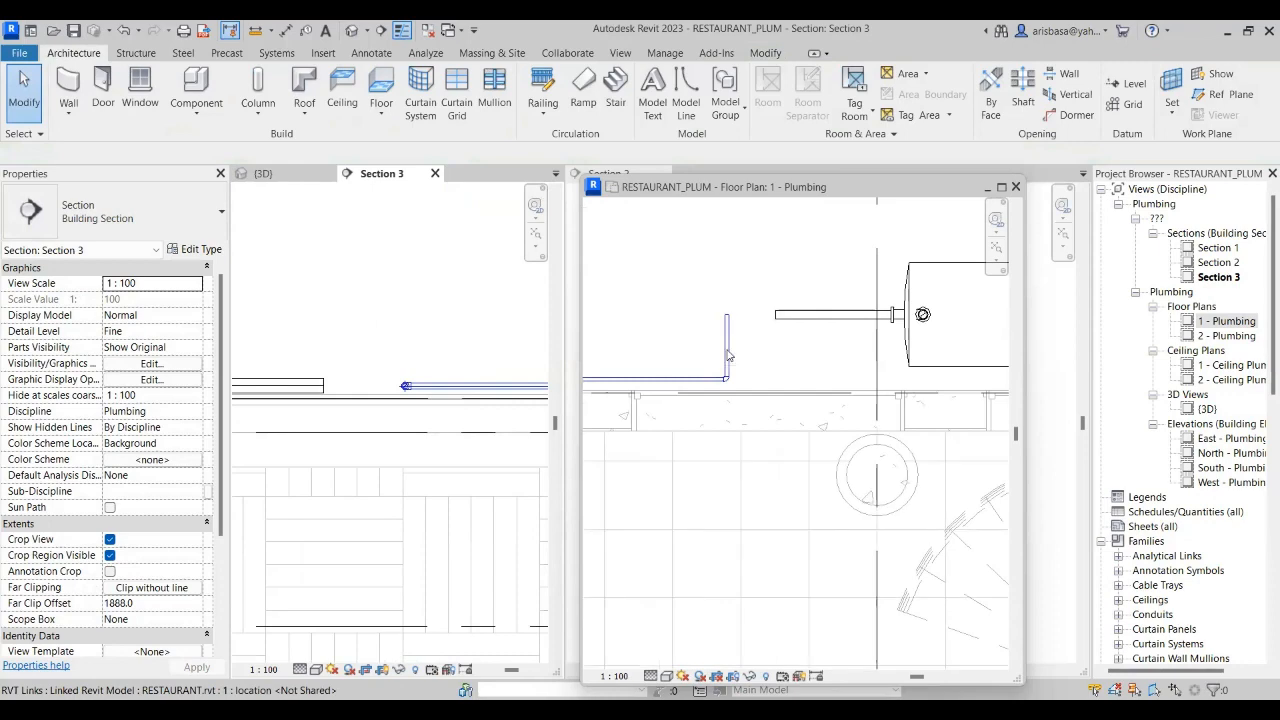
left_click(728, 355)
left_click(727, 331)
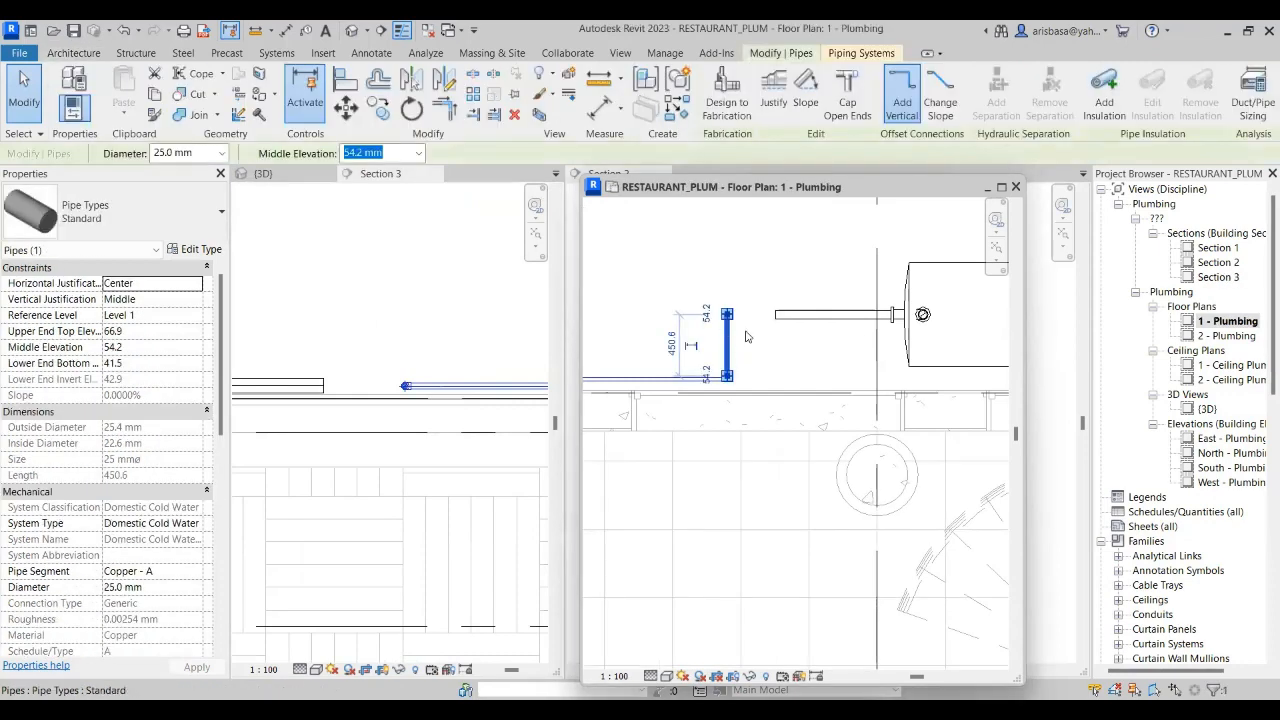
left_click(731, 297)
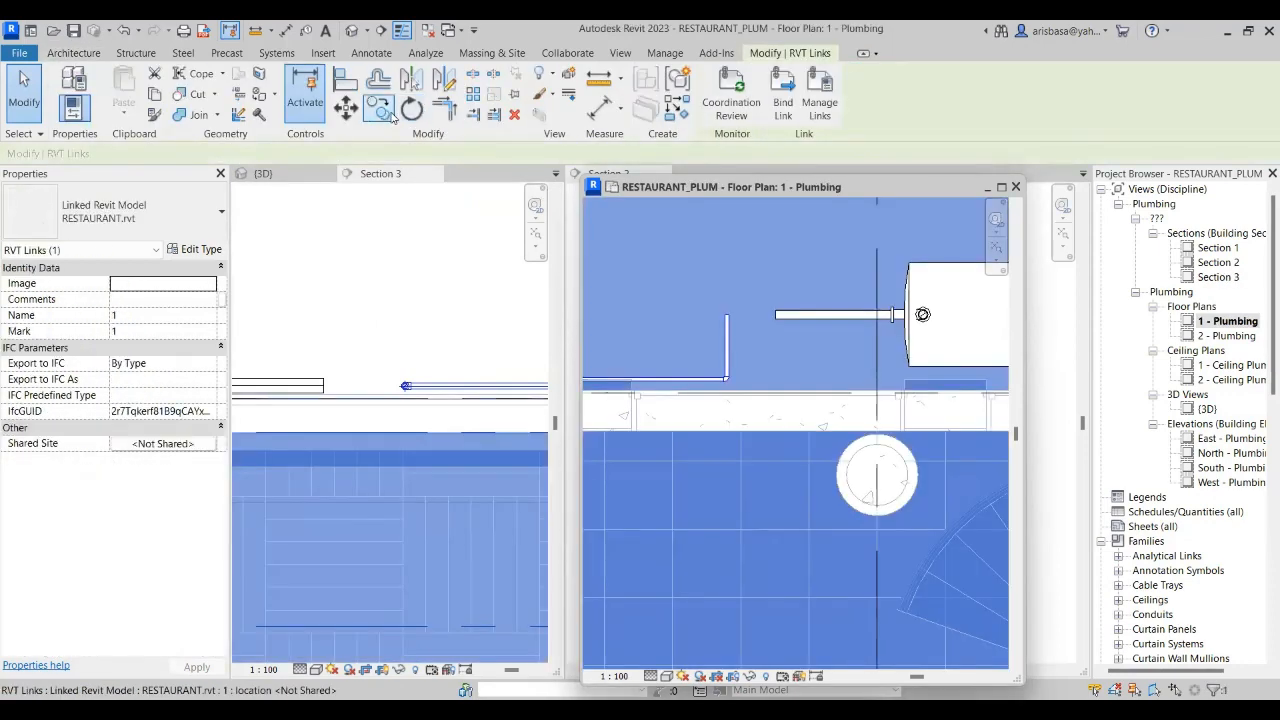
left_click(727, 330)
left_click(800, 313)
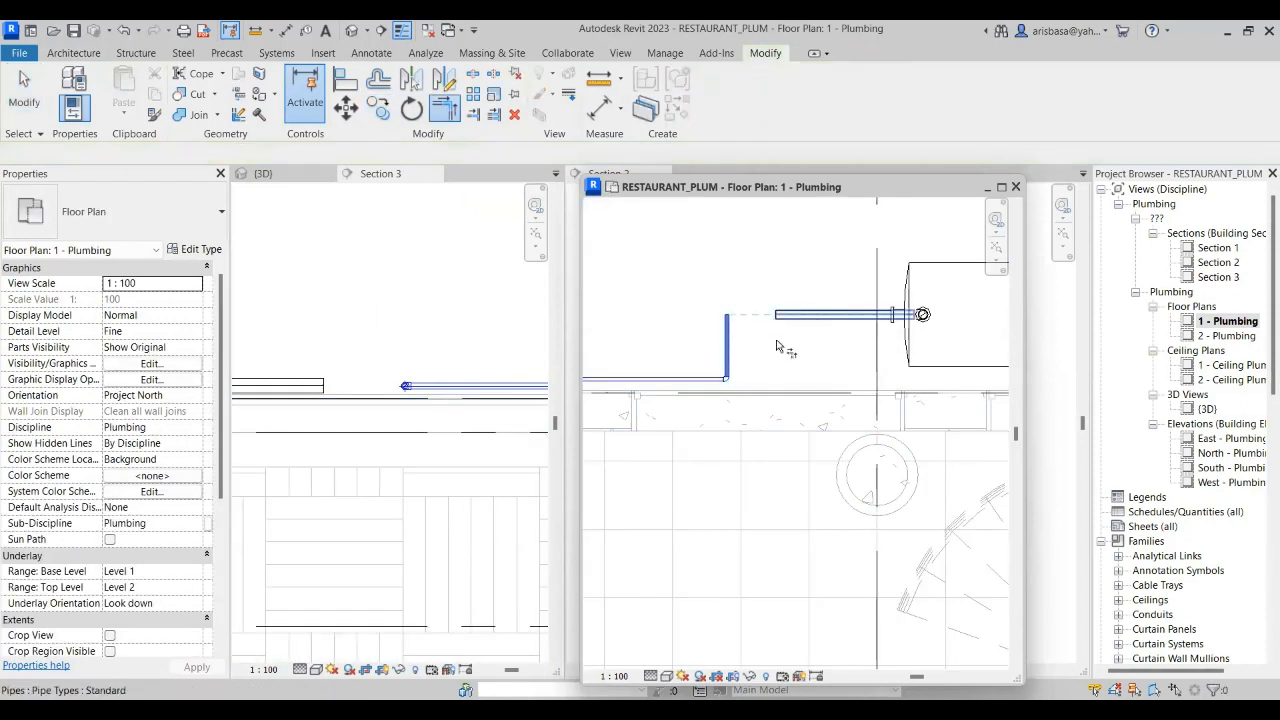
key("Escape")
- Minimize the 1 - Plumbing floor plan and show the {3D} view across the full drawing area
scroll(493, 400, "down", 4)
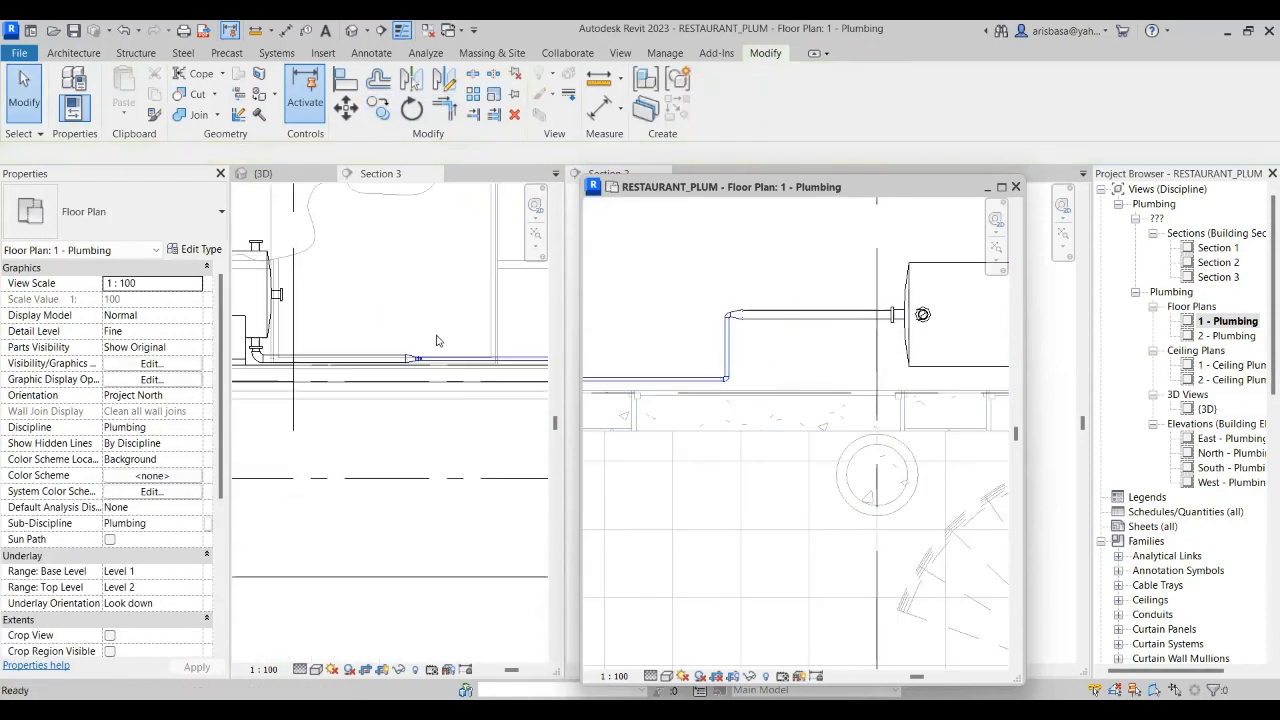
scroll(790, 325, "down", 5)
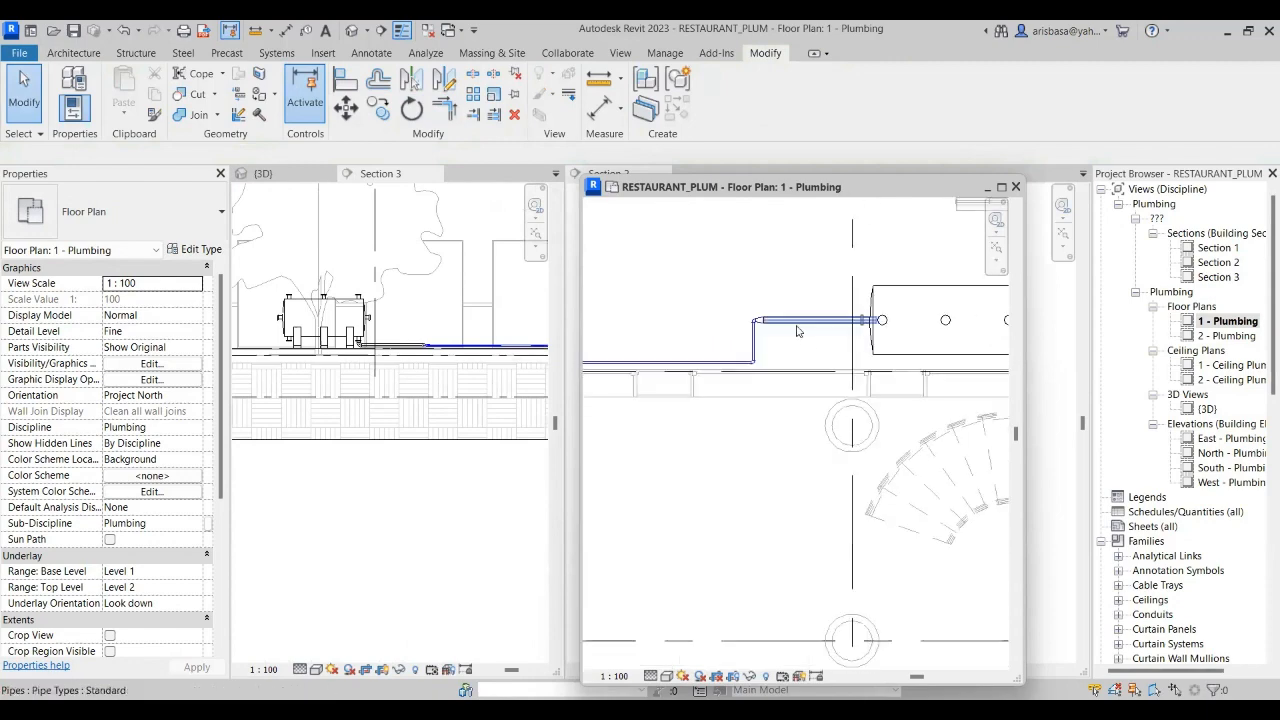
left_click(988, 187)
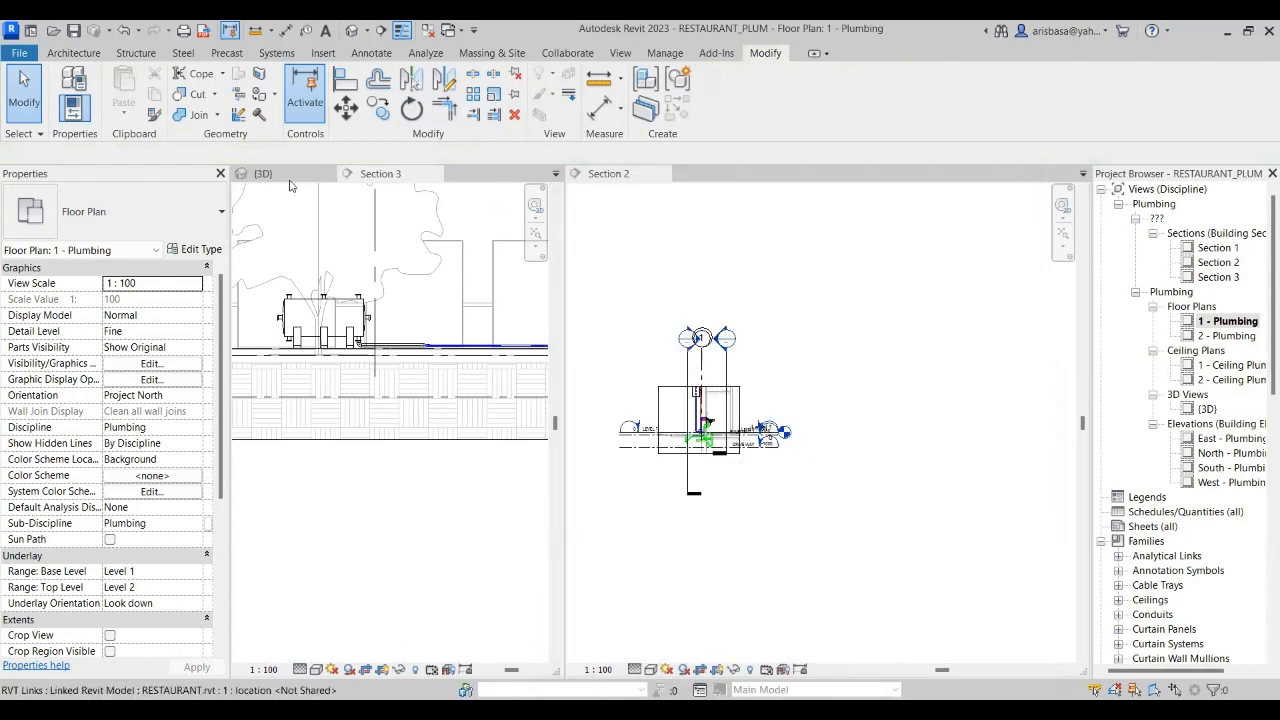
left_click(289, 176)
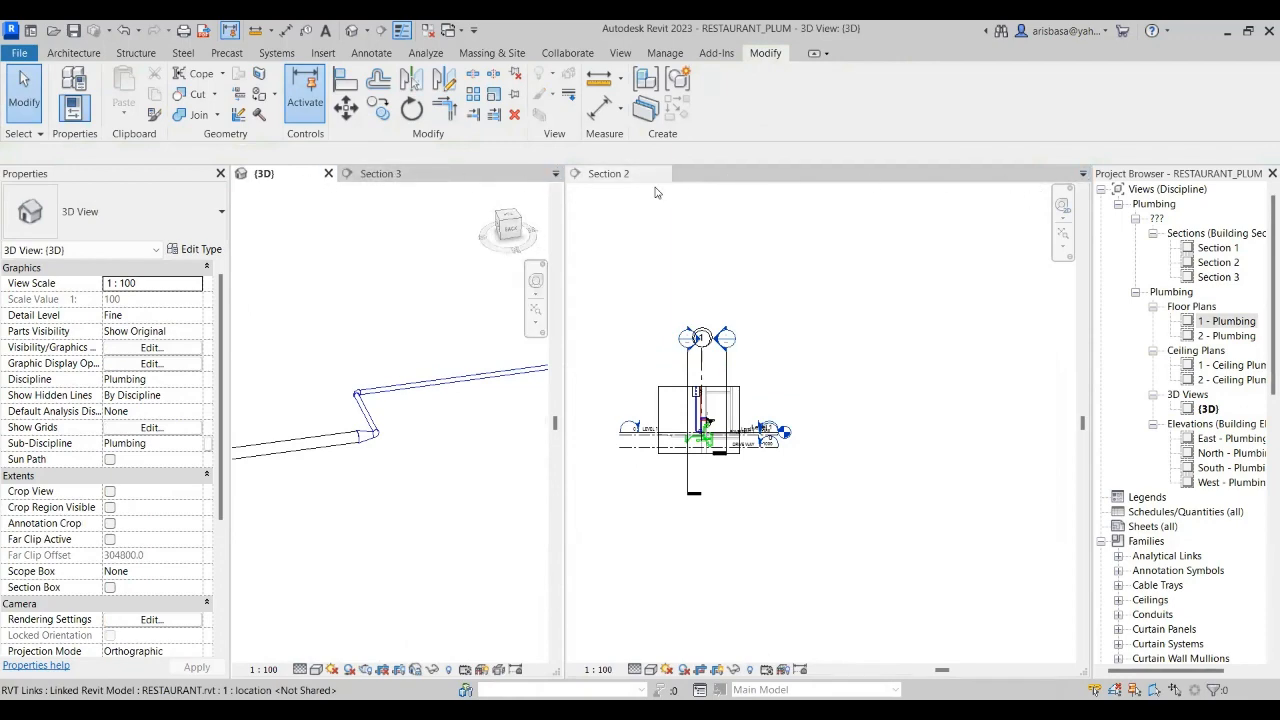
left_click(663, 174)
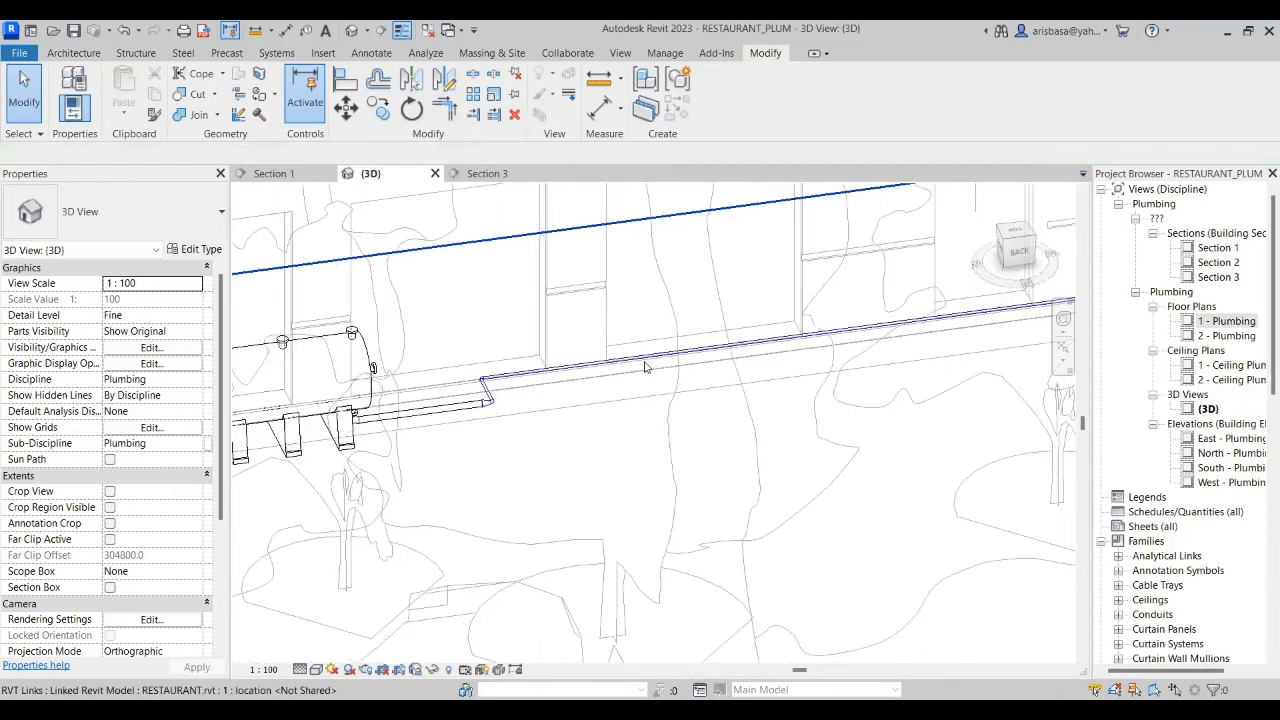
- Examine in 3D the tank's connection to the cold water run, its inlet and outlet connectors, and the route to the restroom fixtures
scroll(657, 367, "down", 8)
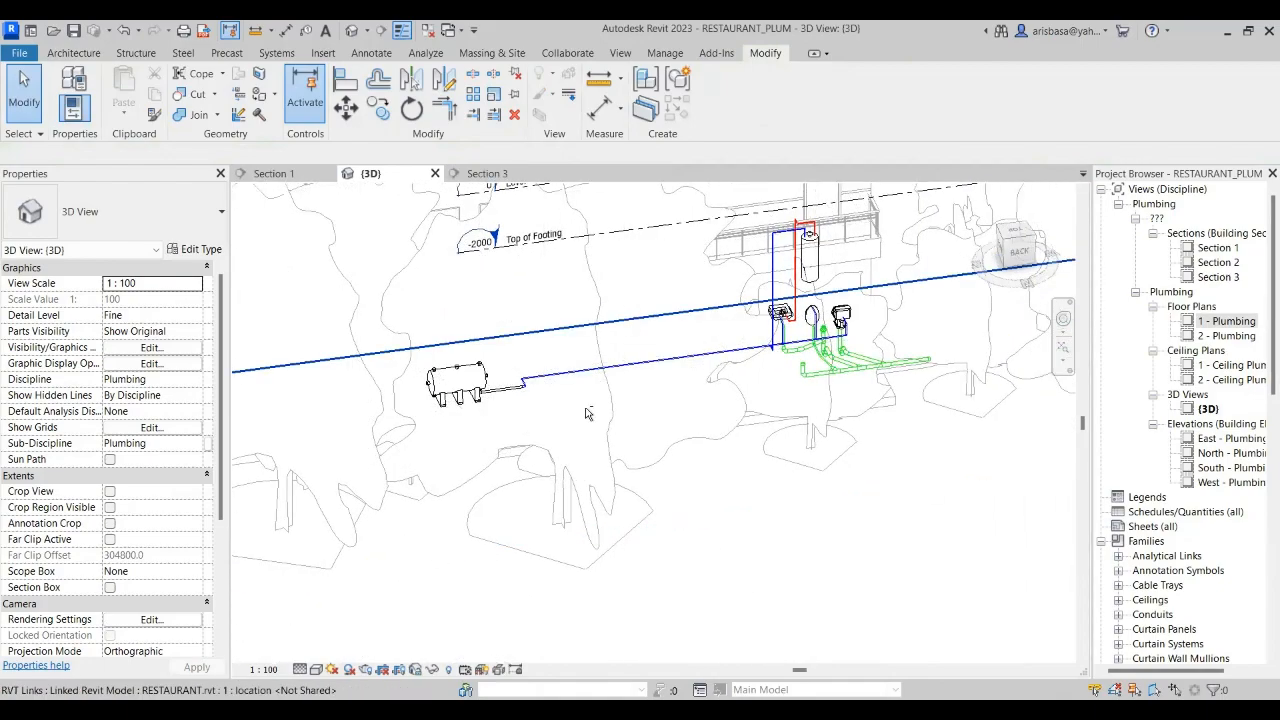
middle_click_drag(589, 414, 629, 466, "shift")
scroll(617, 411, "up", 5)
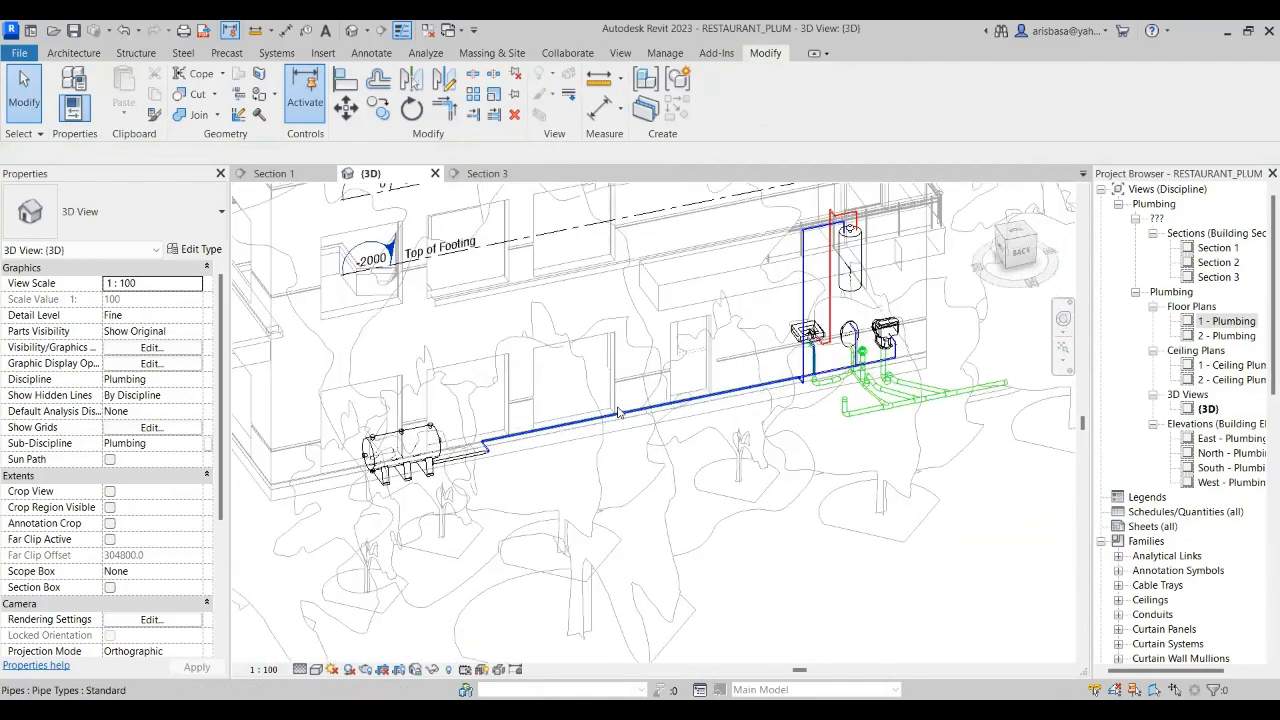
middle_click_drag(536, 461, 748, 398)
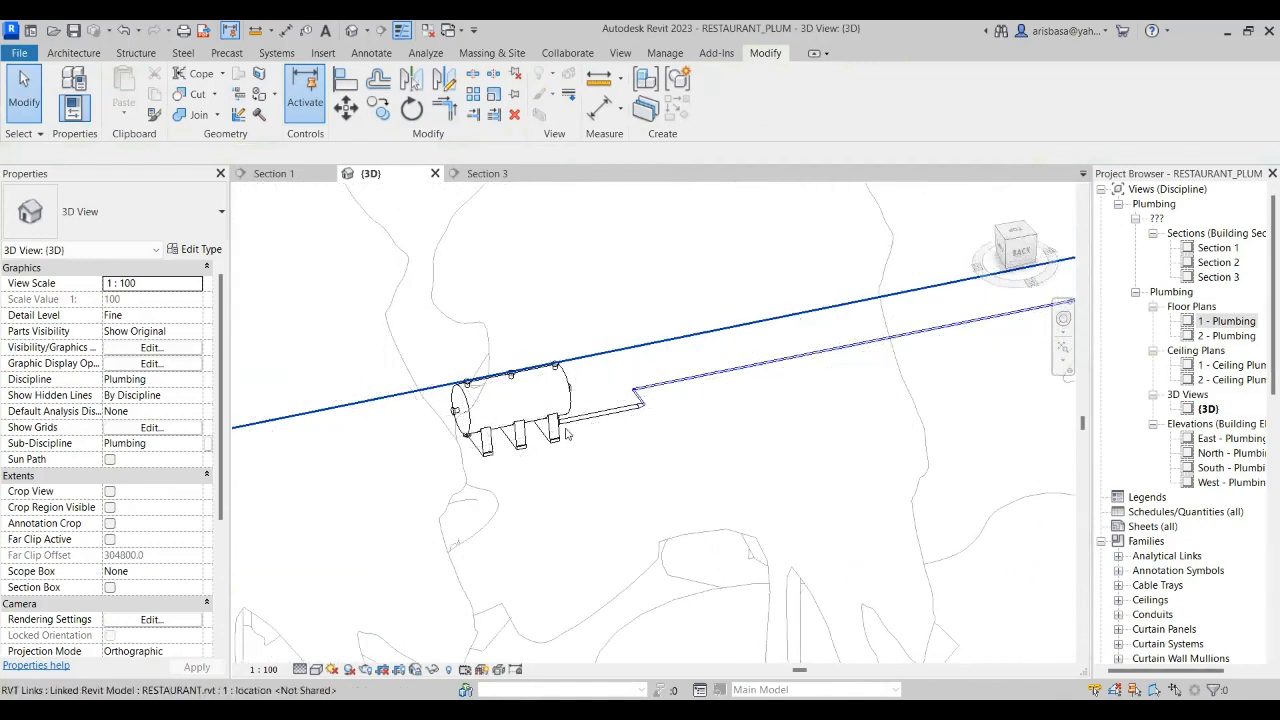
scroll(463, 432, "up", 1)
left_click(445, 412)
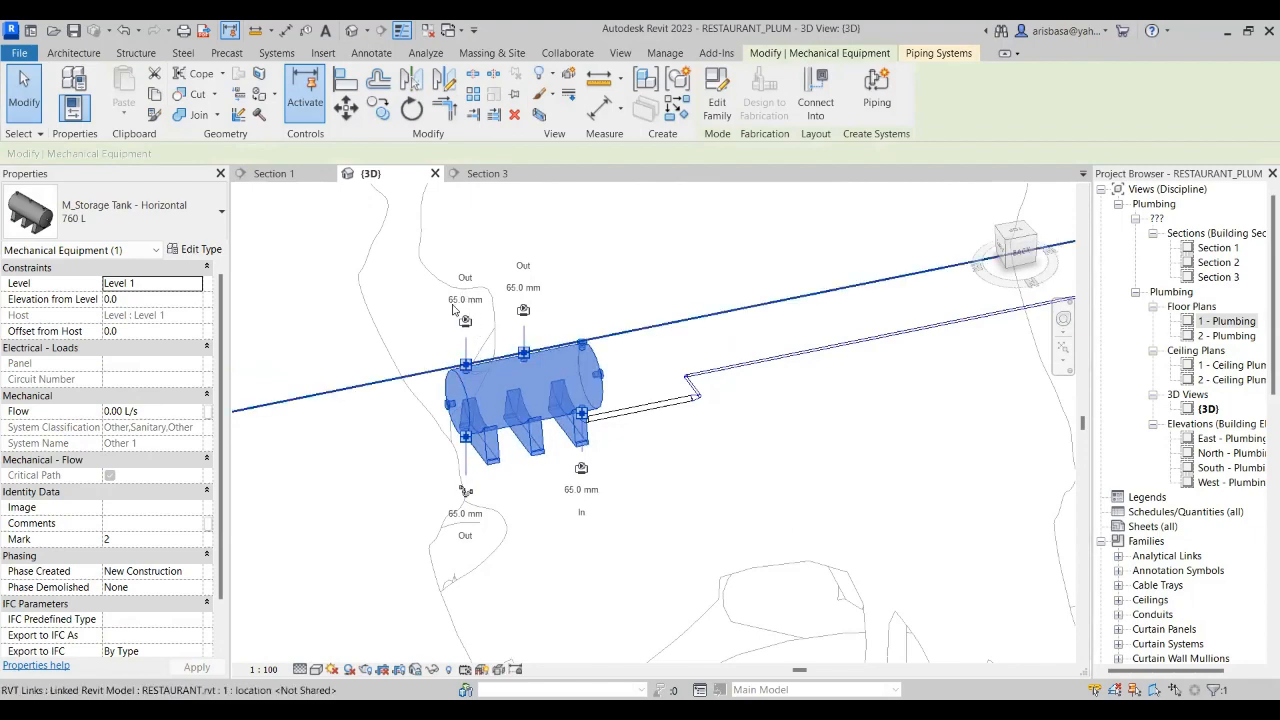
scroll(410, 408, "down", 1)
middle_click_drag(410, 408, 577, 301)
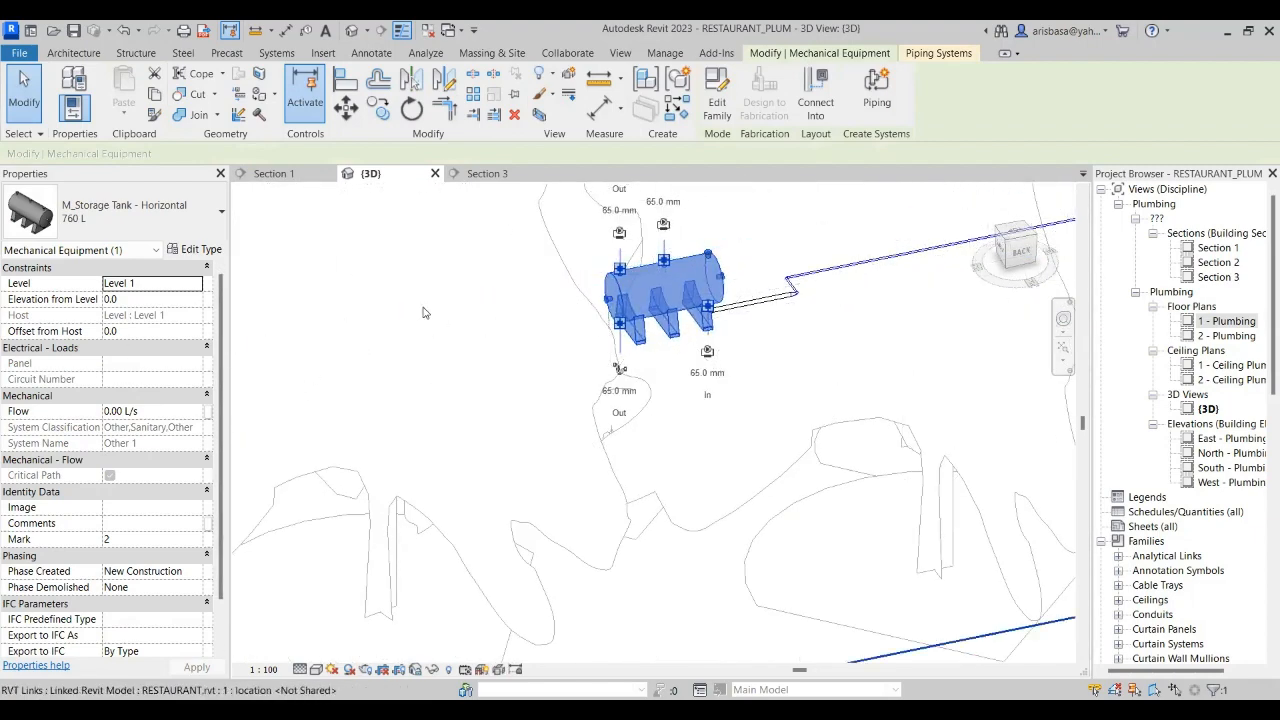
scroll(422, 313, "down", 3)
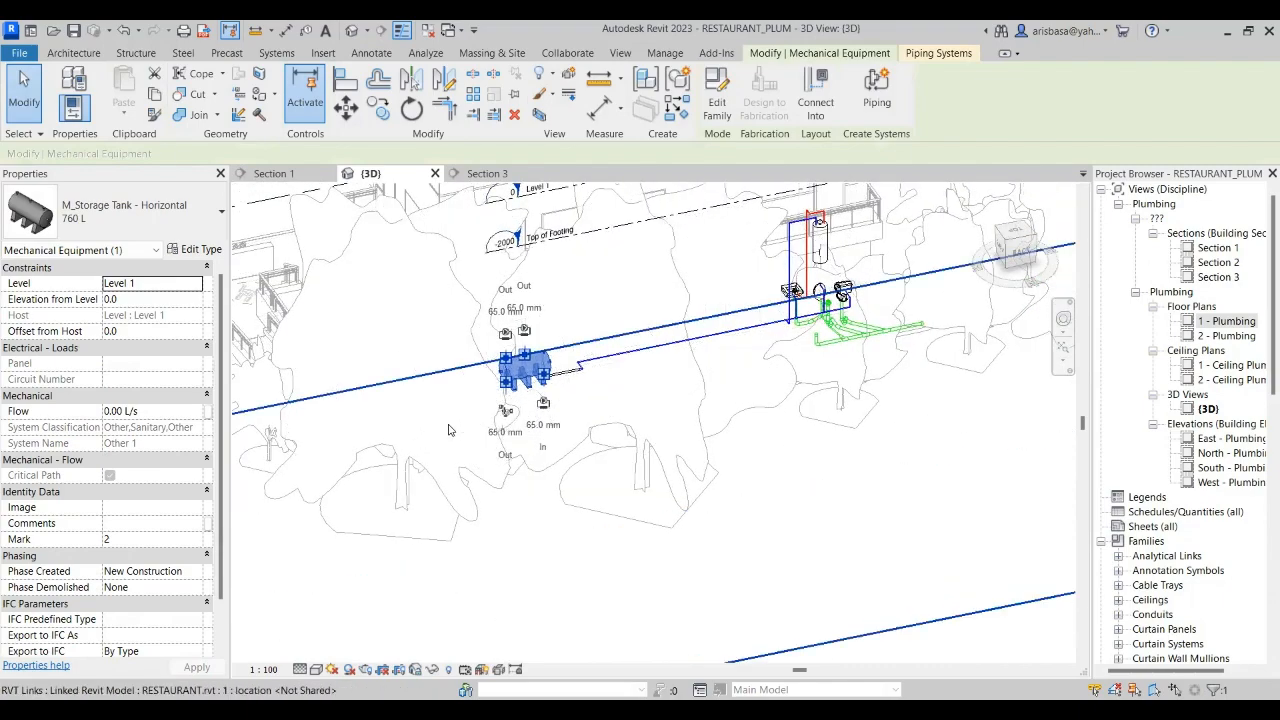
left_click(449, 430)
scroll(548, 408, "down", 1)
middle_click_drag(570, 399, 503, 451)
scroll(573, 379, "up", 3)
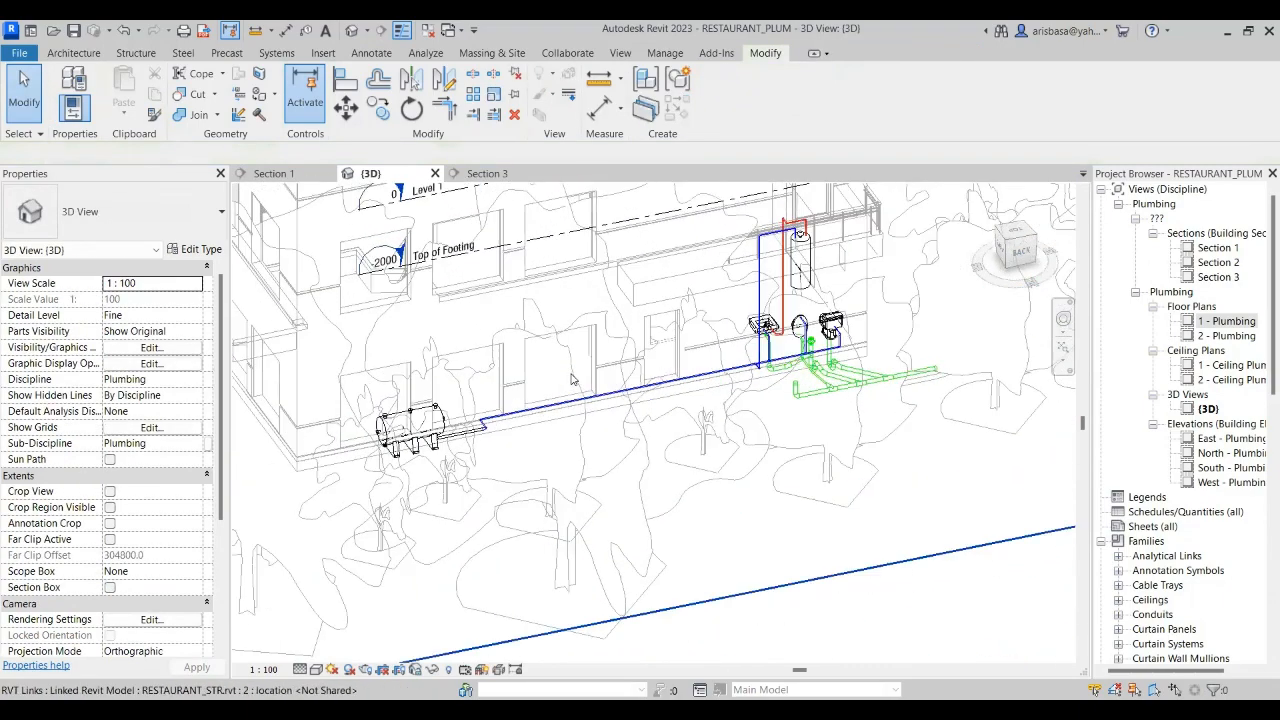
scroll(572, 379, "up", 2)
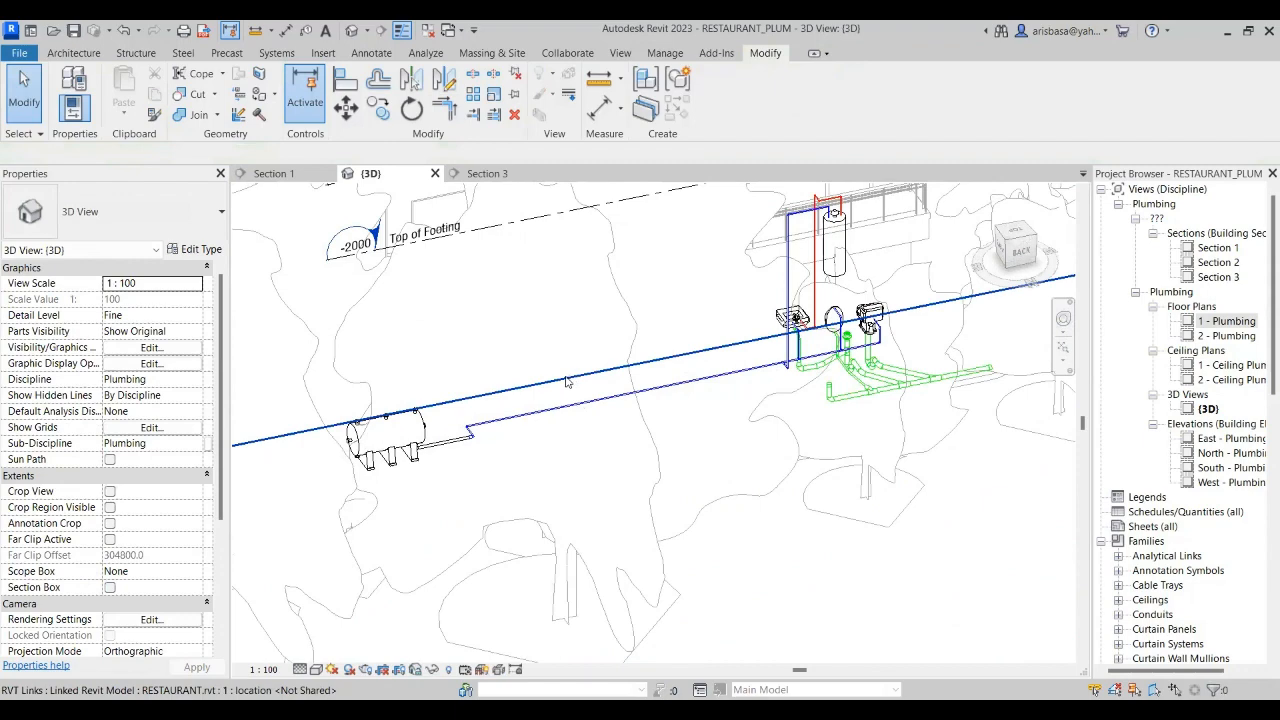
scroll(390, 450, "up", 2)
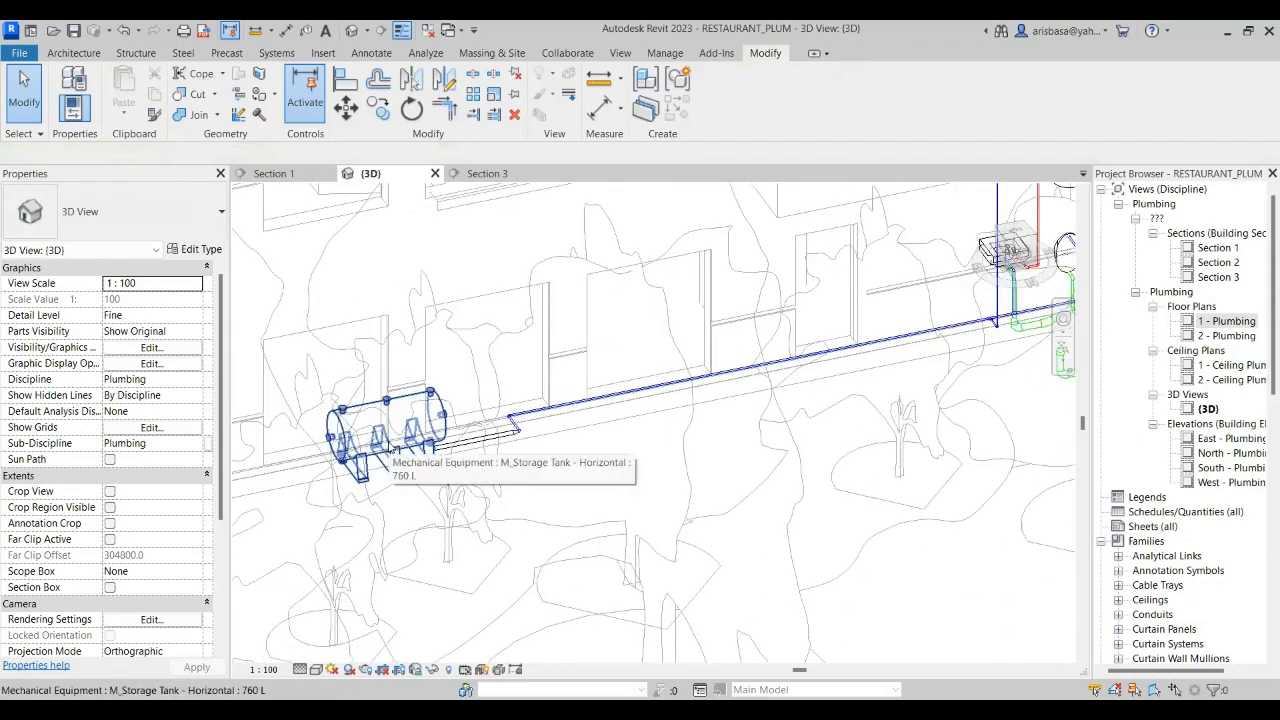
left_click(390, 450)
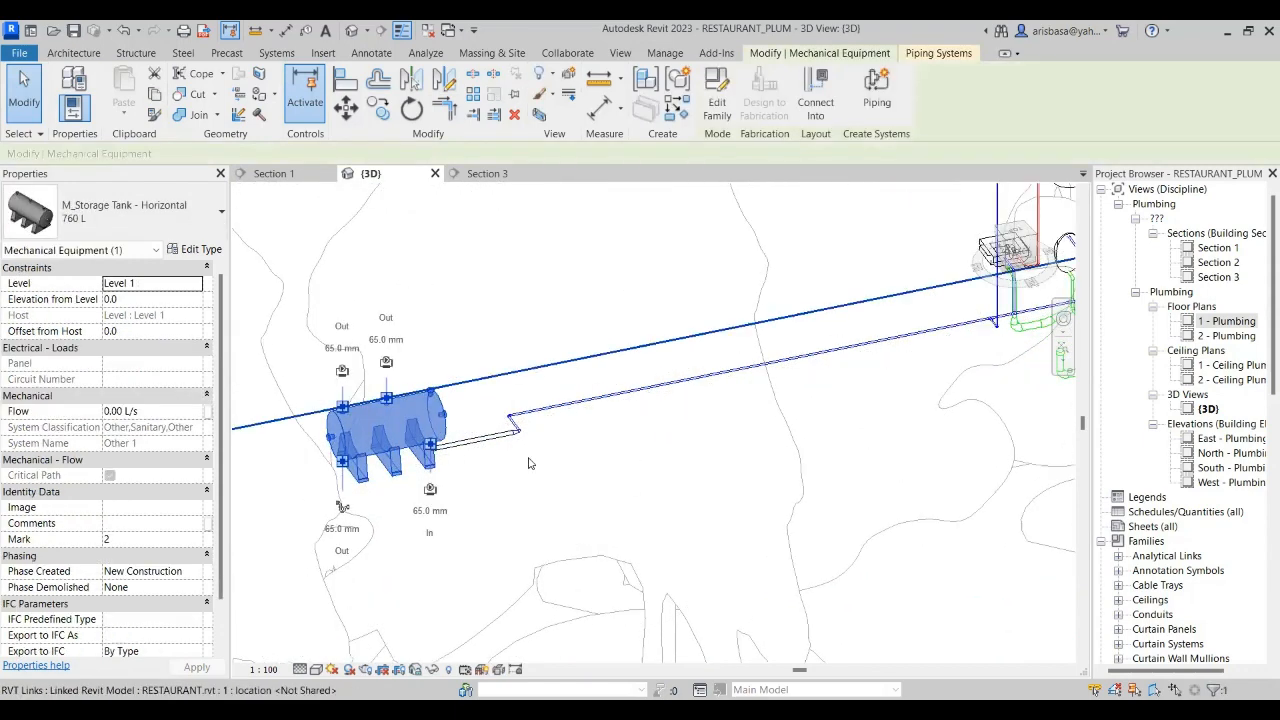
- Check the horizontal storage tank's connectors in 3D and bring up the 1 - Plumbing floor plan at the tank
middle_click_drag(541, 462, 563, 415)
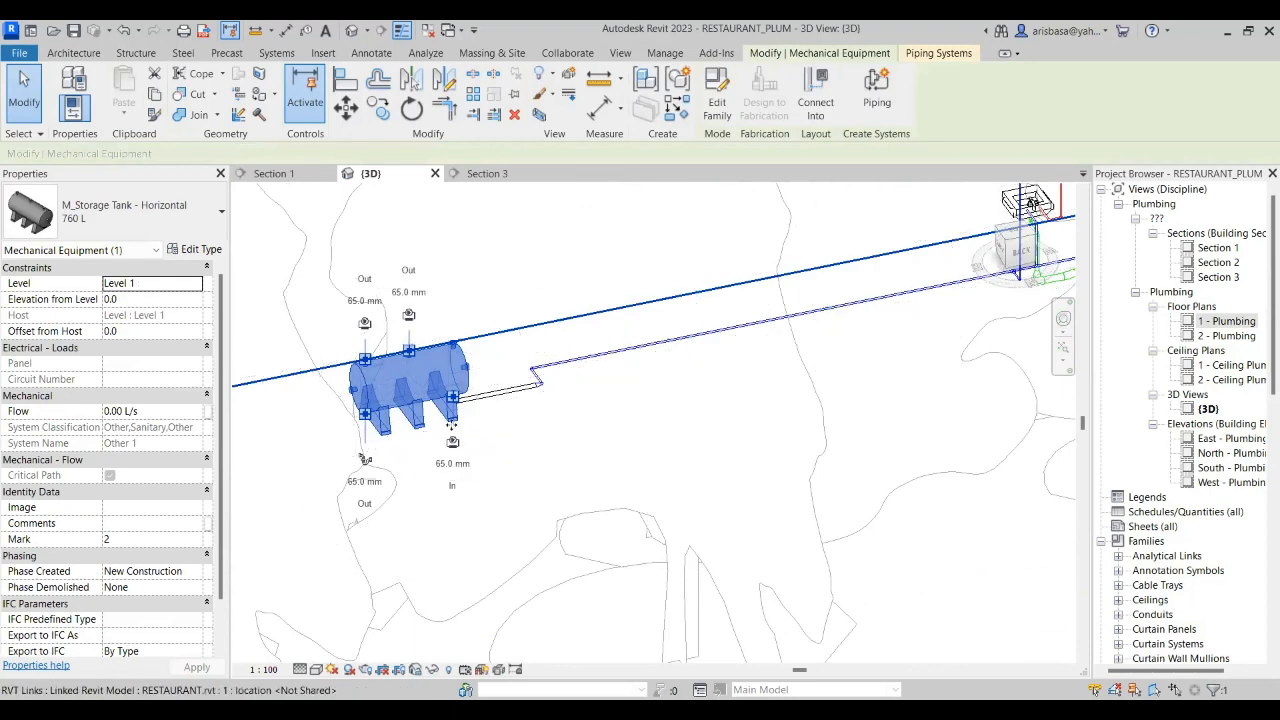
scroll(451, 424, "up", 3)
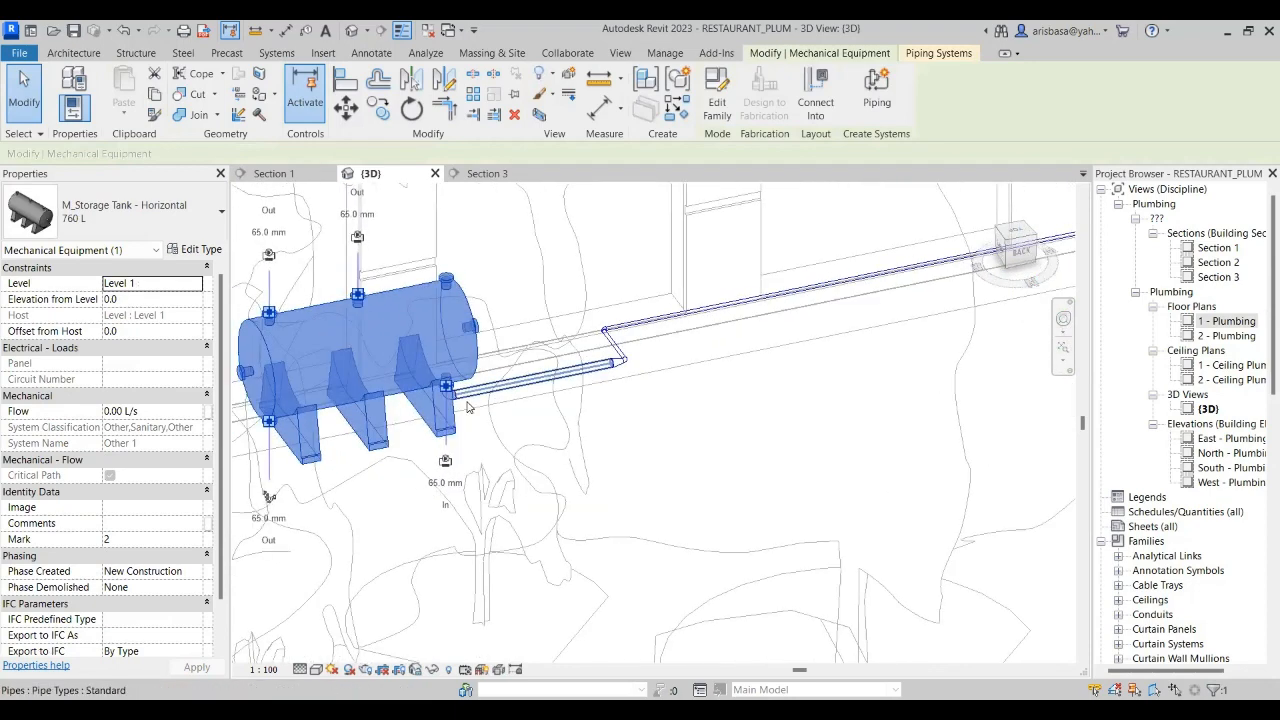
middle_click_drag(594, 423, 695, 401)
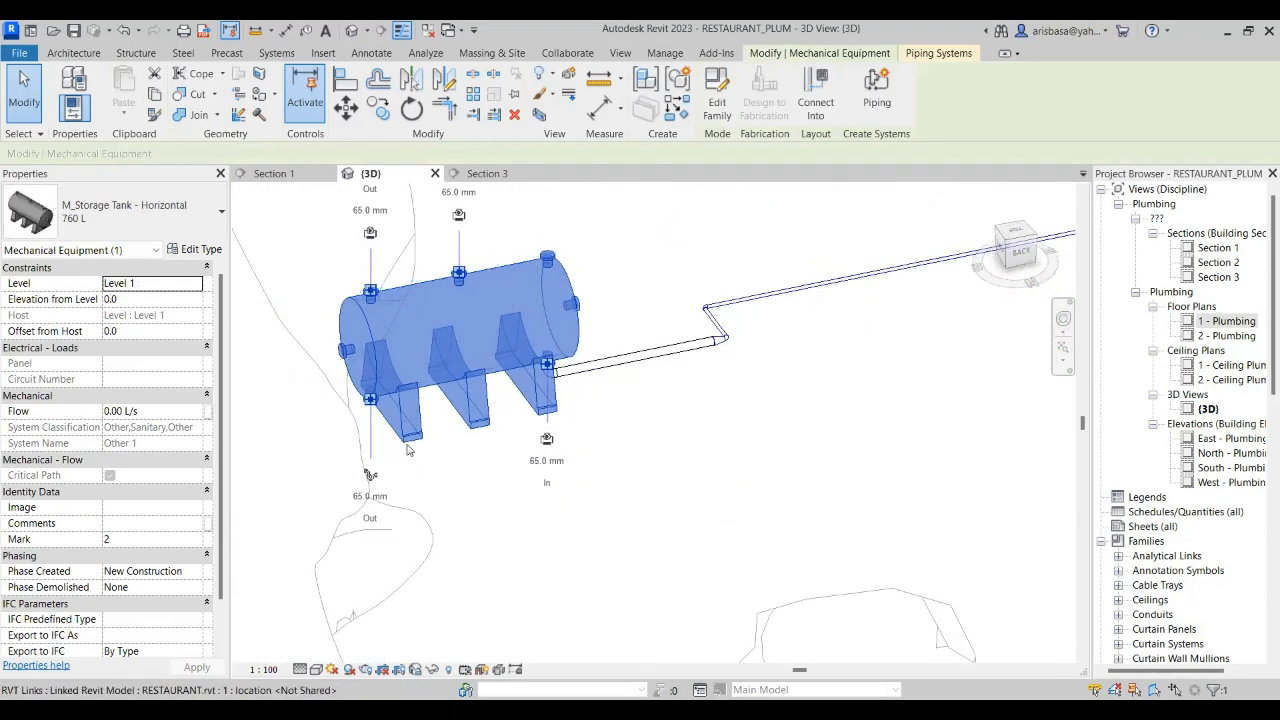
key("Escape")
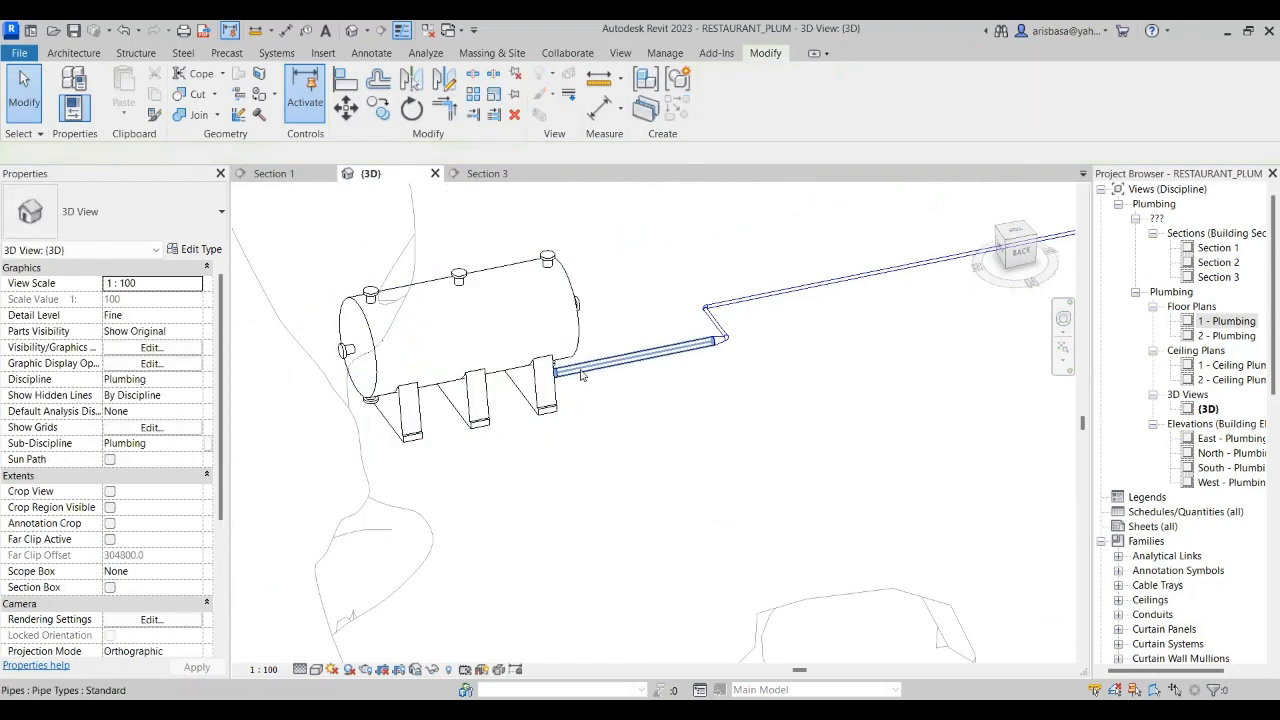
left_click(391, 363)
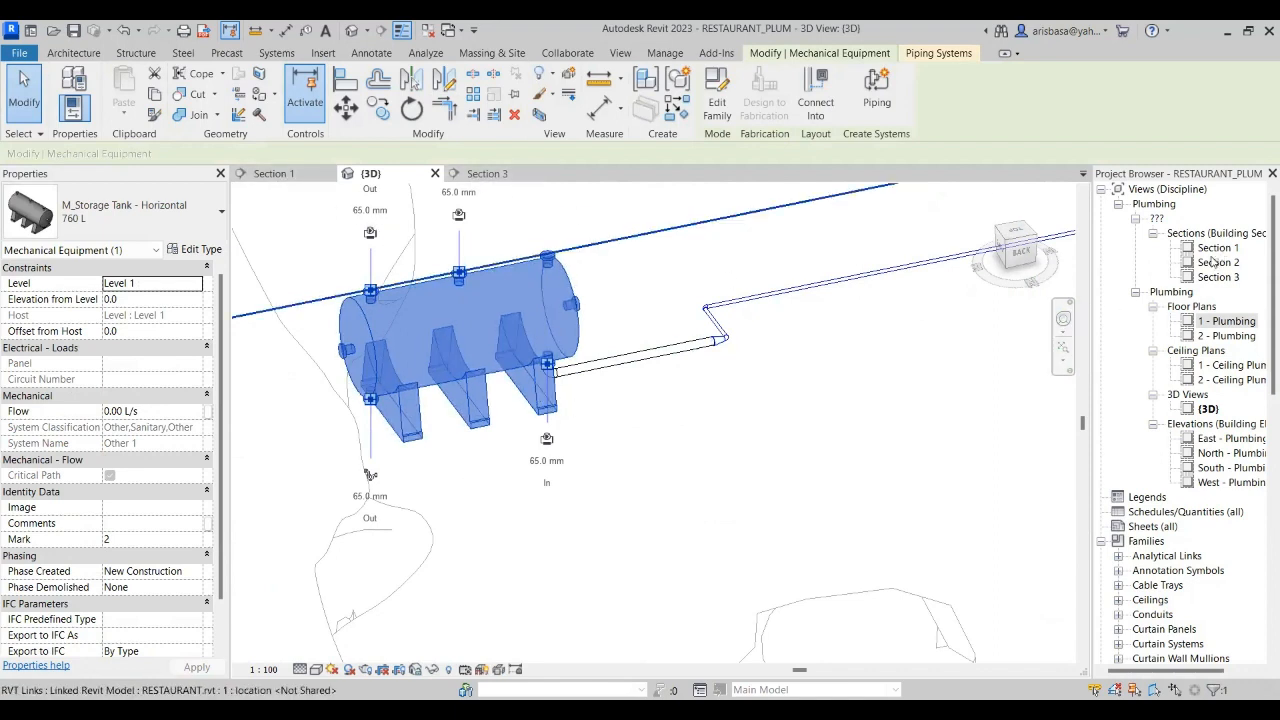
left_click(1212, 321)
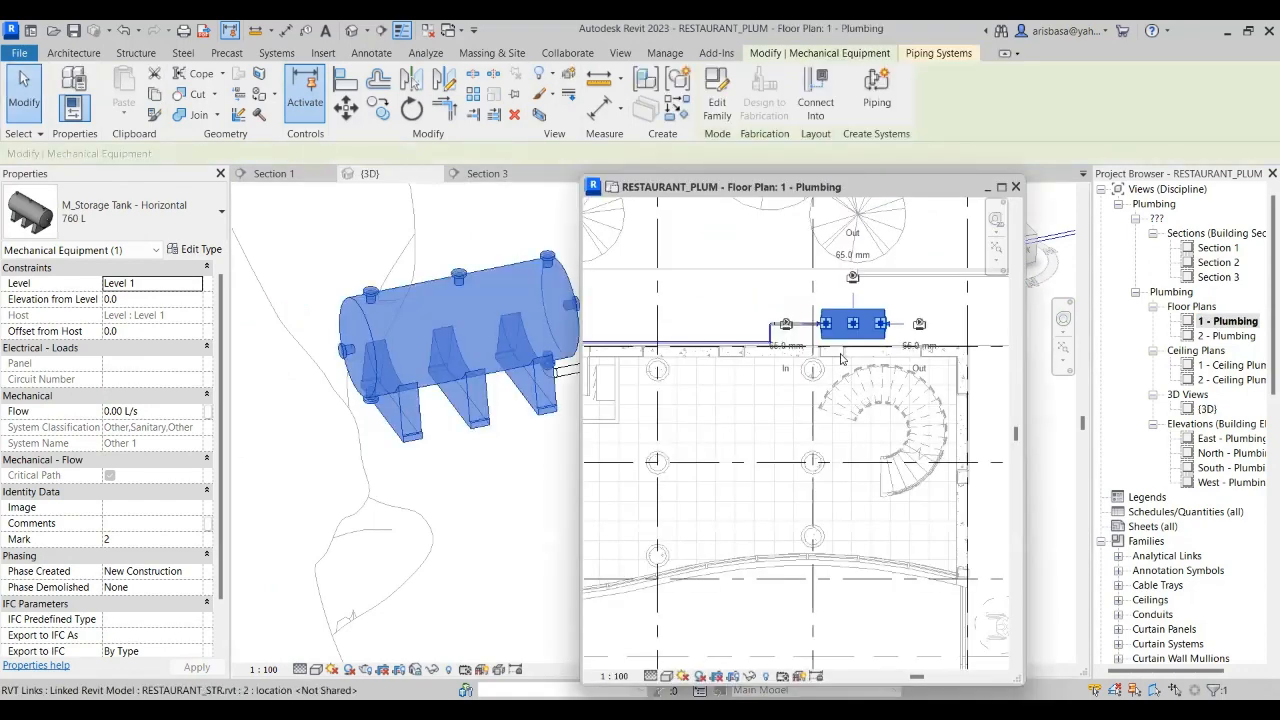
scroll(850, 323, "up", 2)
middle_click_drag(894, 295, 760, 337)
key("Escape")
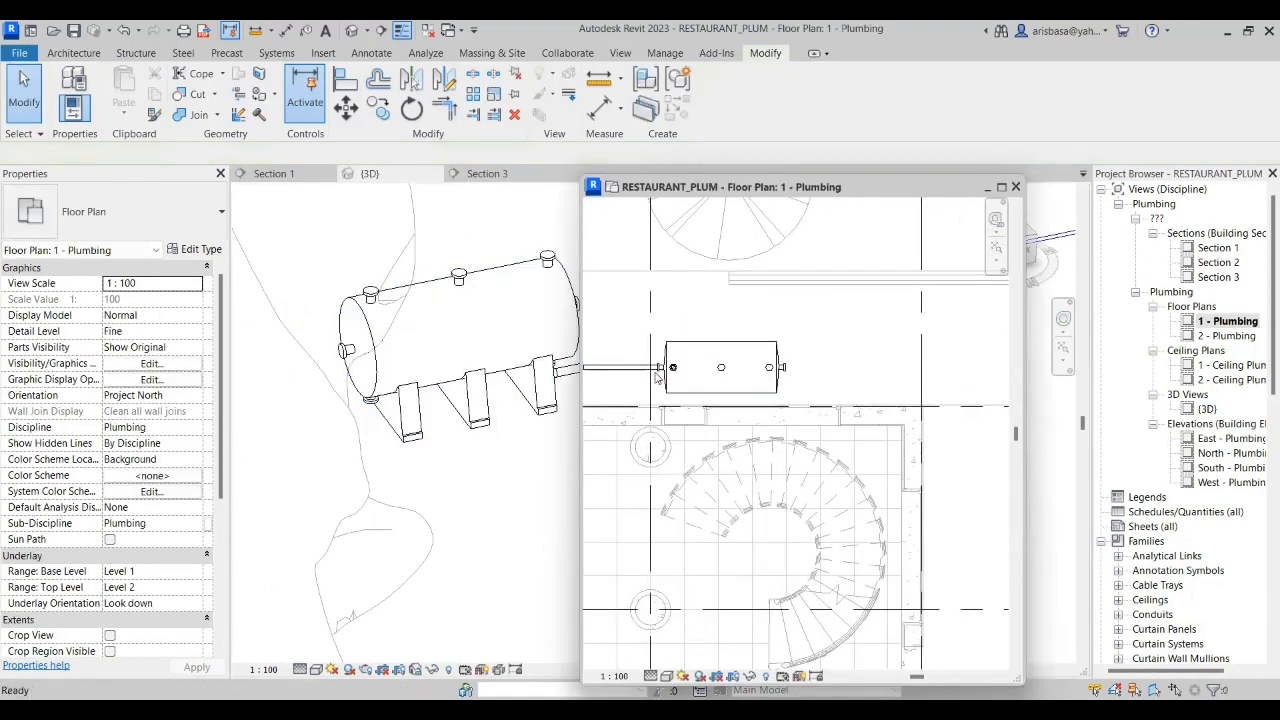
- Try deleting the 65 mm pipe between the tank and the cold water run, and undo the deletion
scroll(652, 372, "up", 4)
left_click(631, 370)
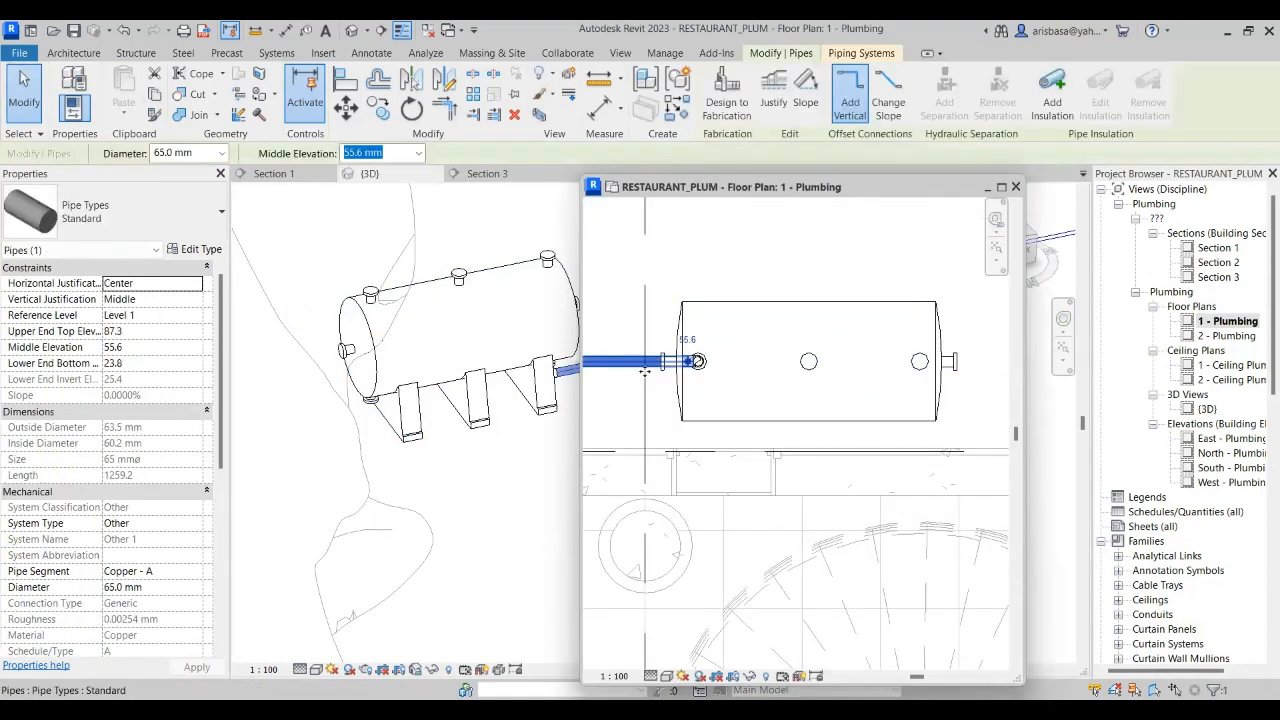
middle_click_drag(631, 370, 823, 362)
key("Delete")
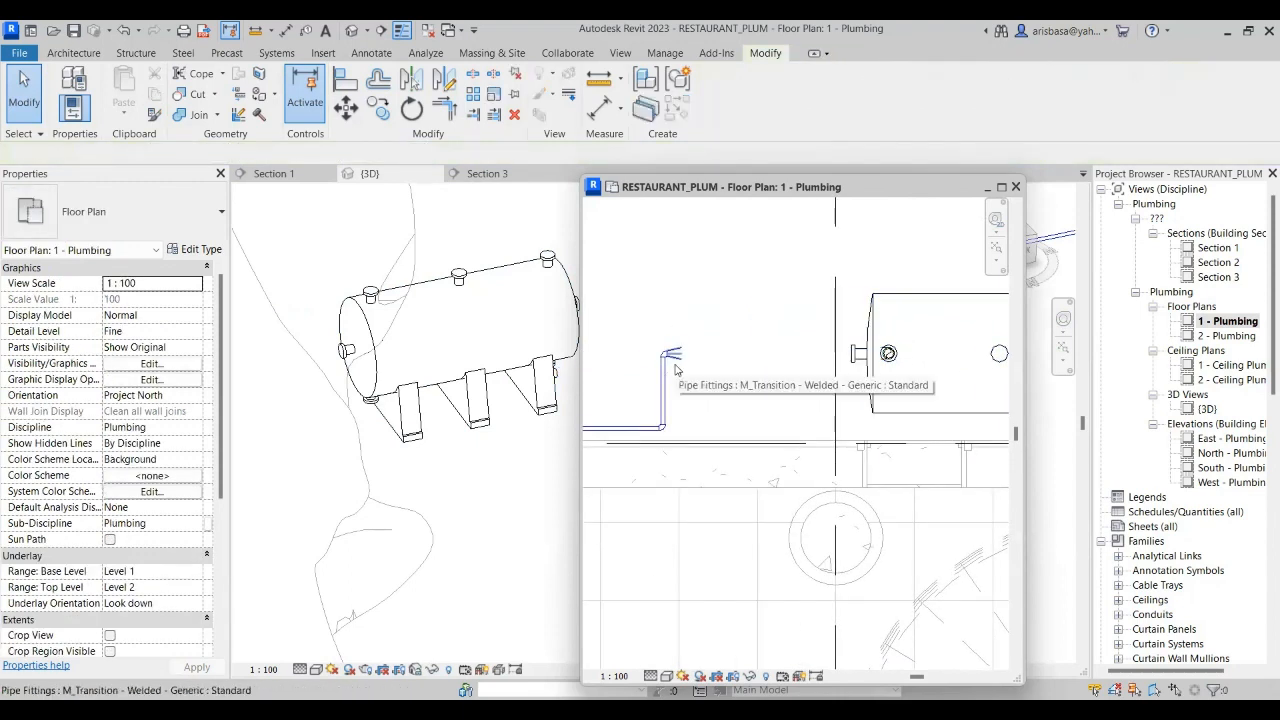
key("ctrl+z")
scroll(676, 372, "down", 2)
middle_click_drag(676, 372, 668, 387)
- Try mirroring the storage tank about its own left/right center axis in the floor plan and check its connectors in 3D
left_click(830, 333)
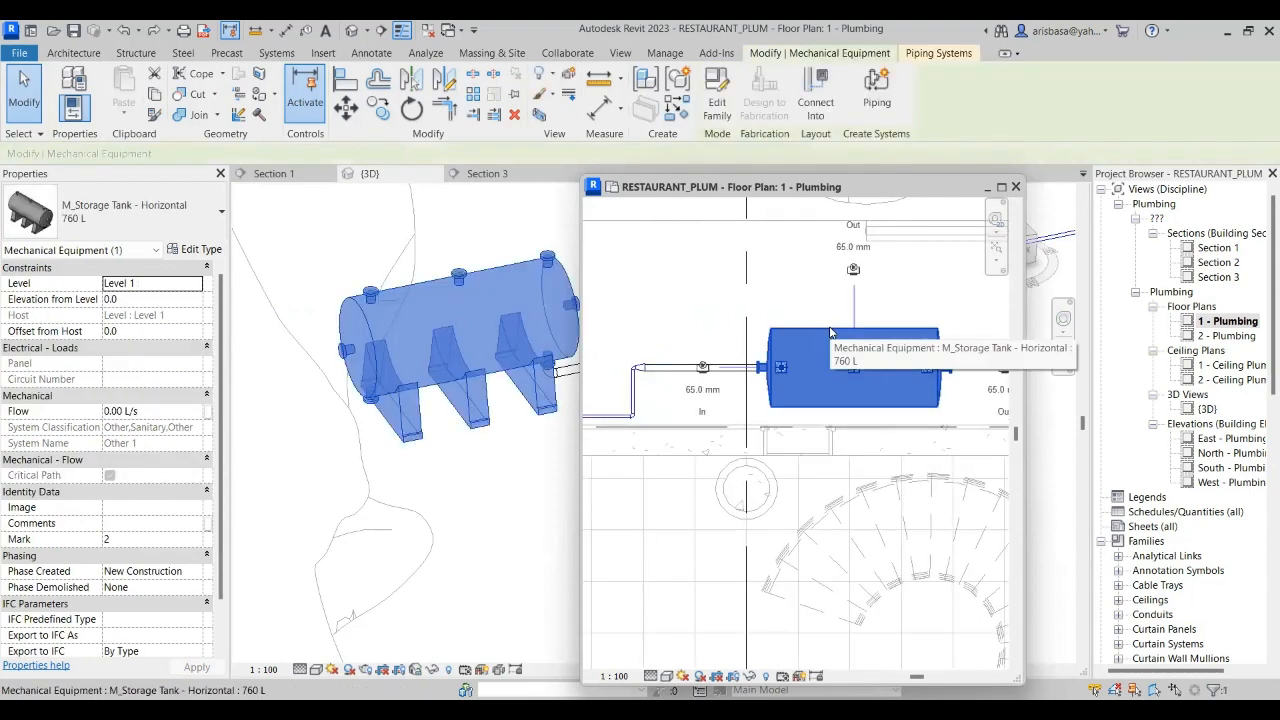
right_click(829, 335)
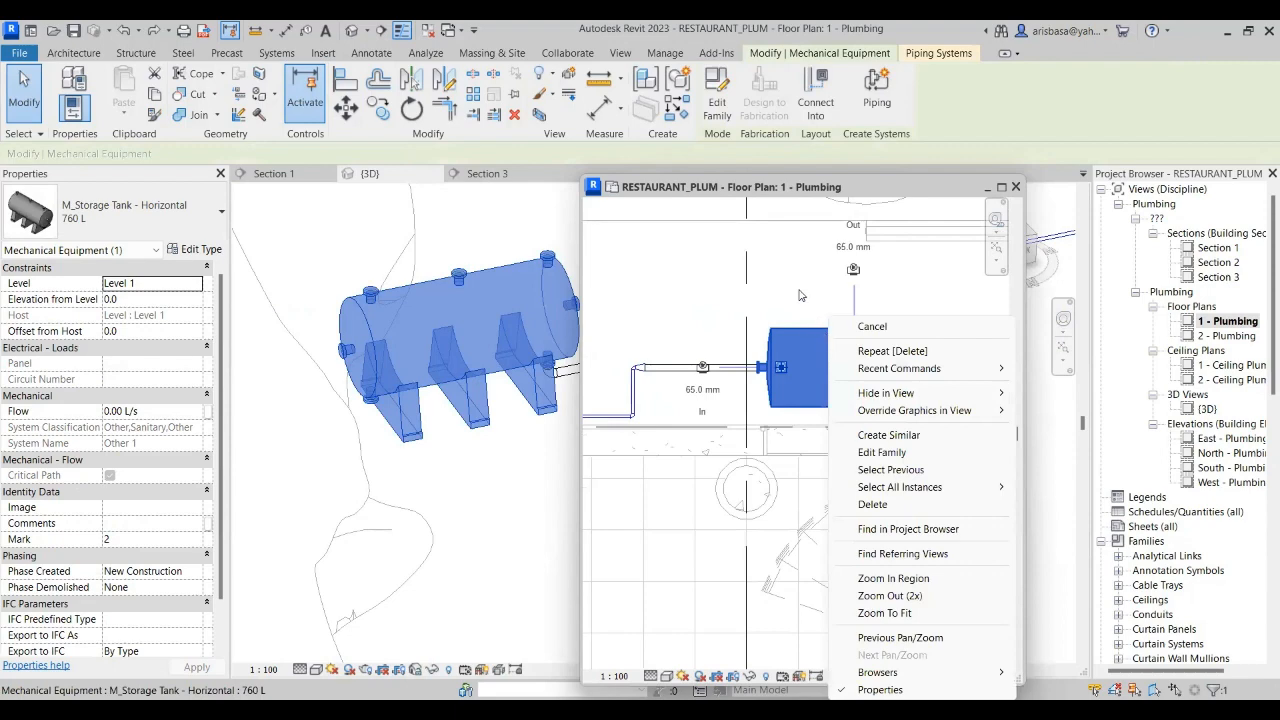
key("Escape")
scroll(837, 327, "down", 4)
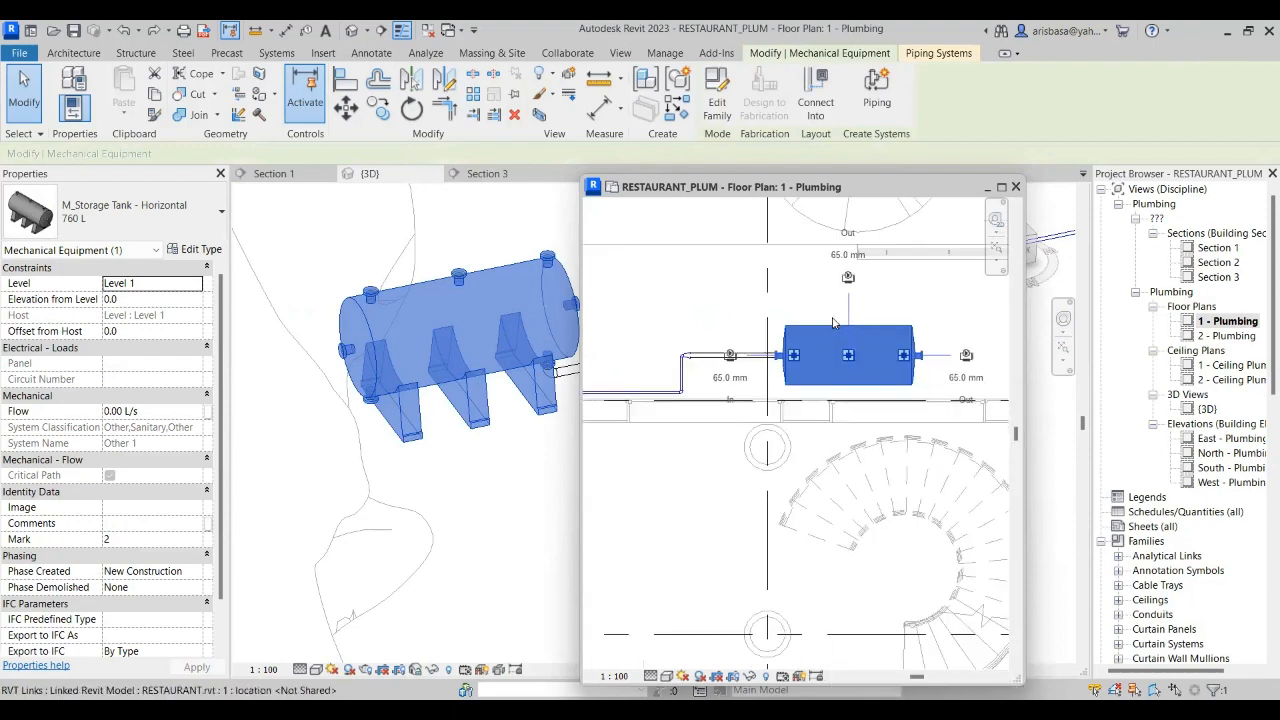
middle_click_drag(841, 327, 739, 314)
scroll(739, 314, "up", 2)
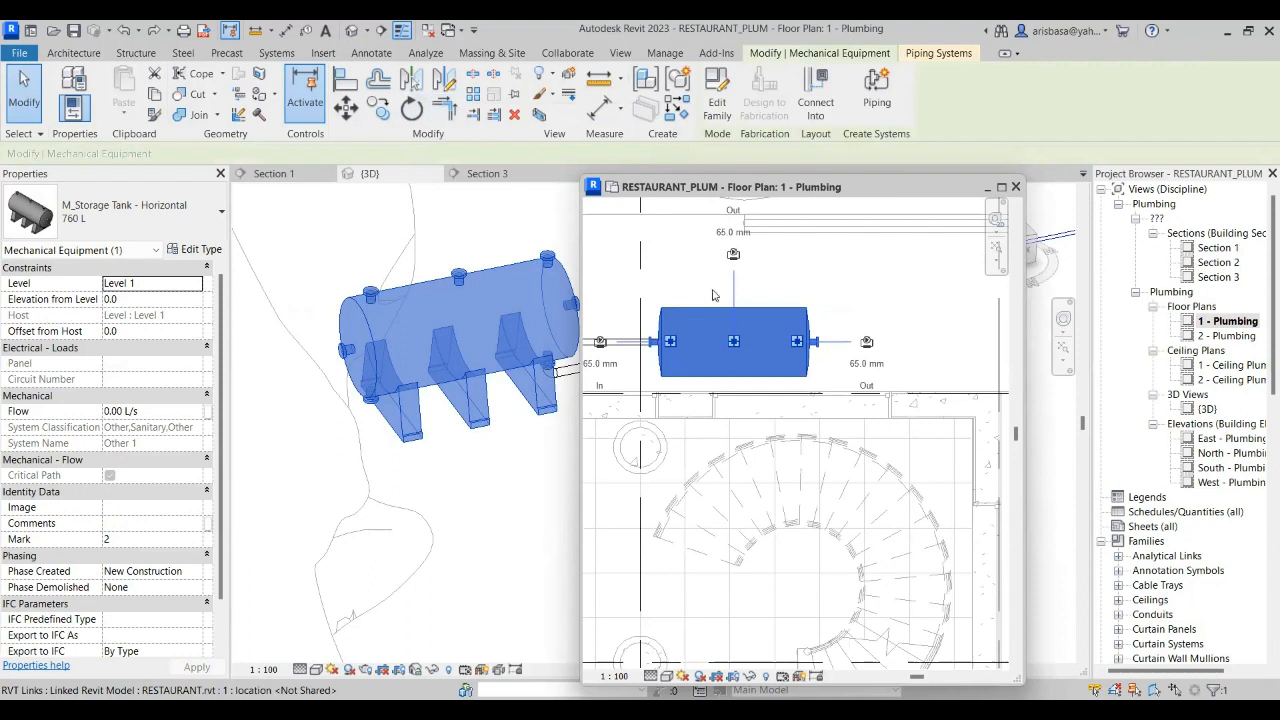
middle_click_drag(742, 310, 757, 303)
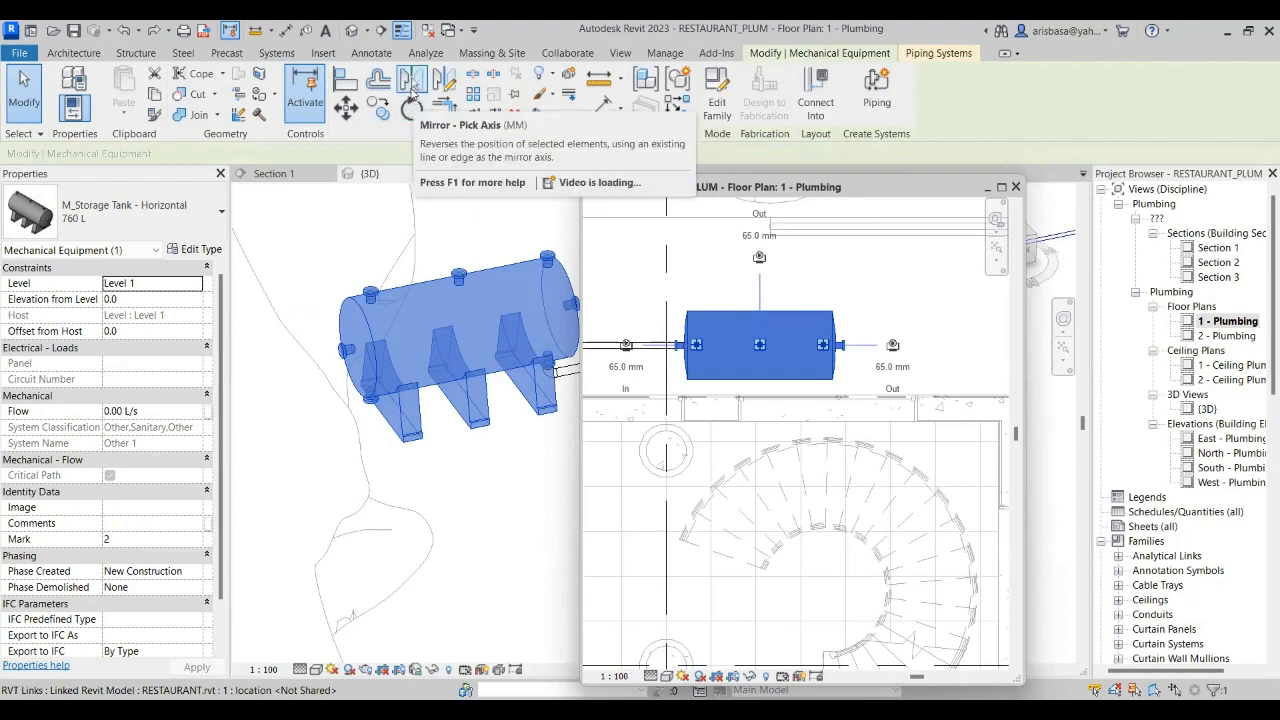
key("m")
key("m")
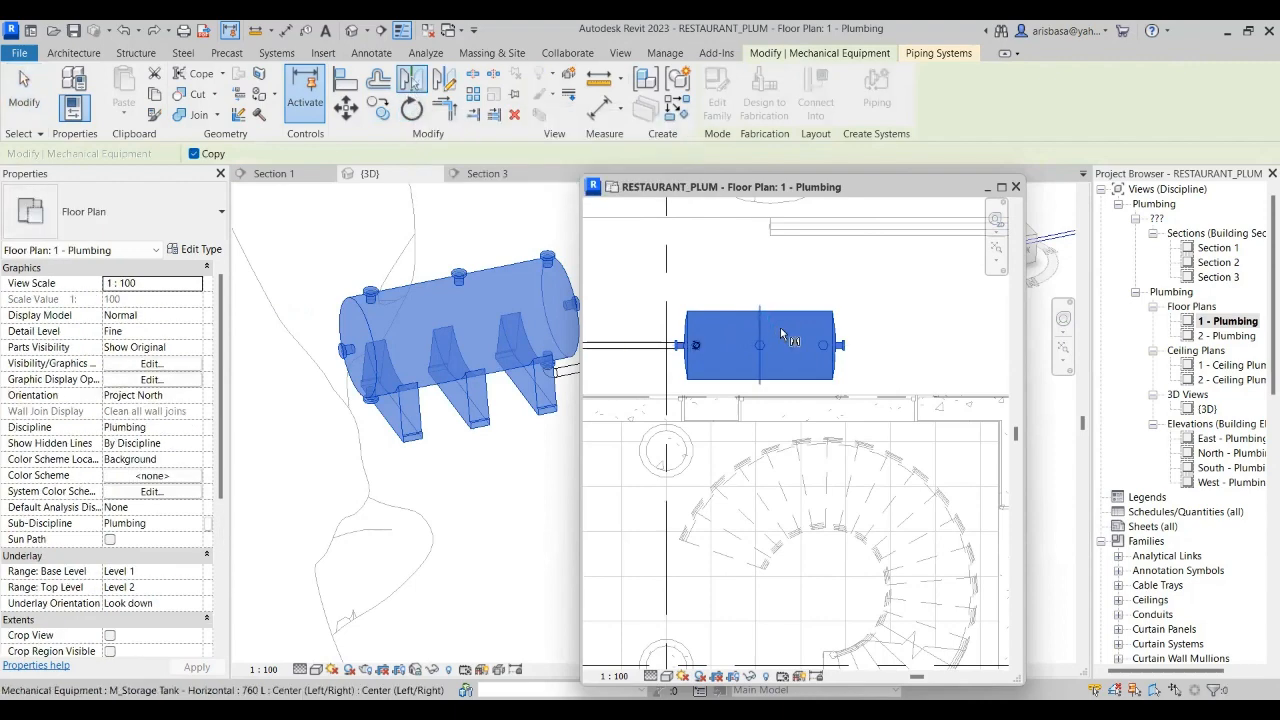
left_click(782, 333)
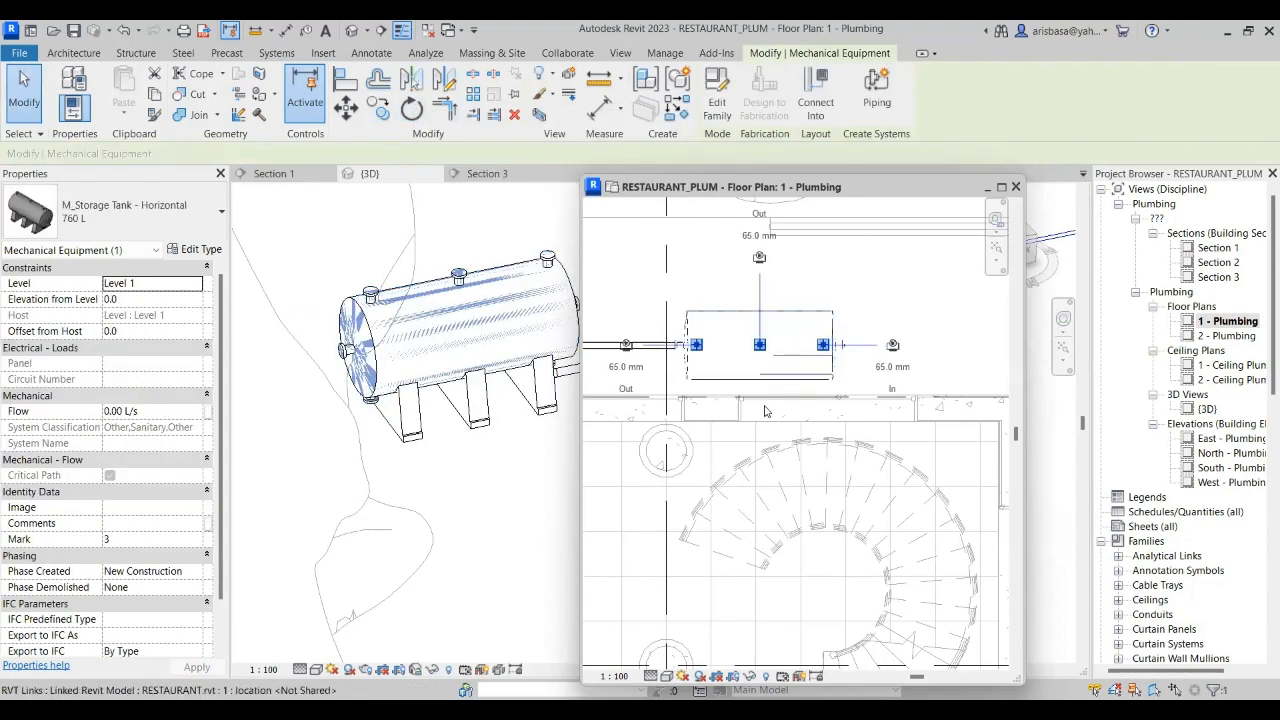
left_click(623, 433)
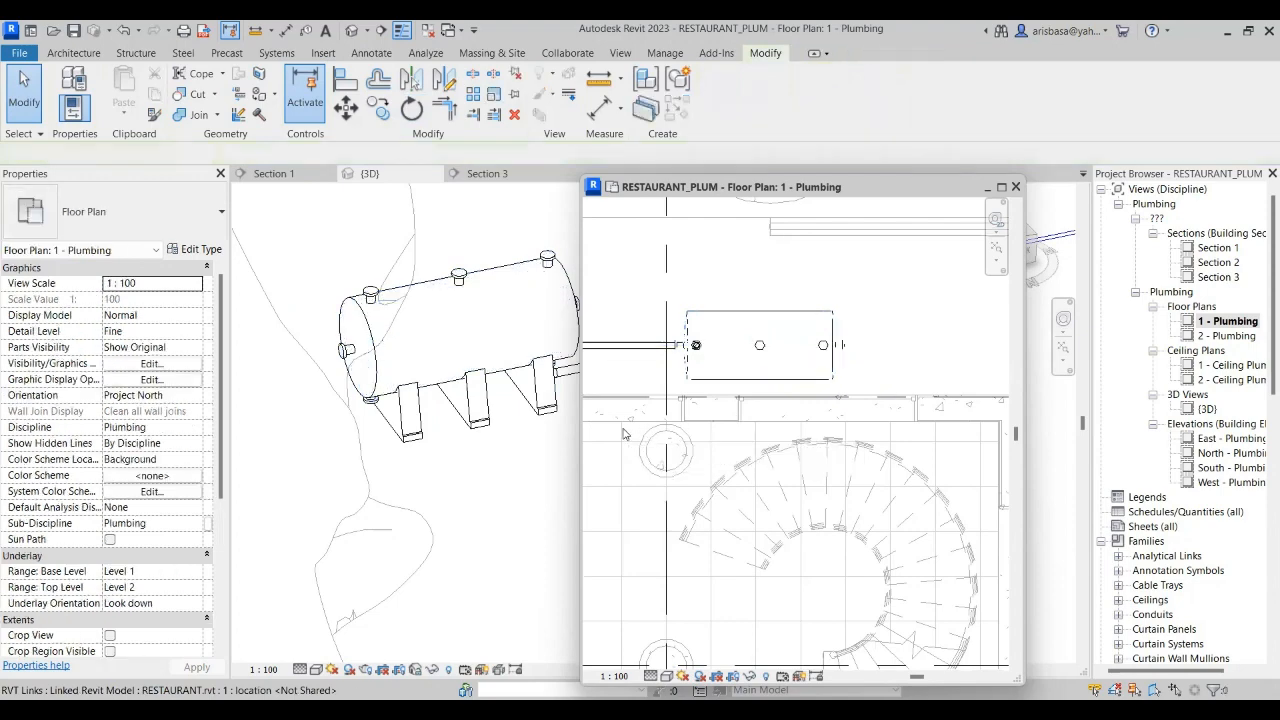
left_click(482, 396)
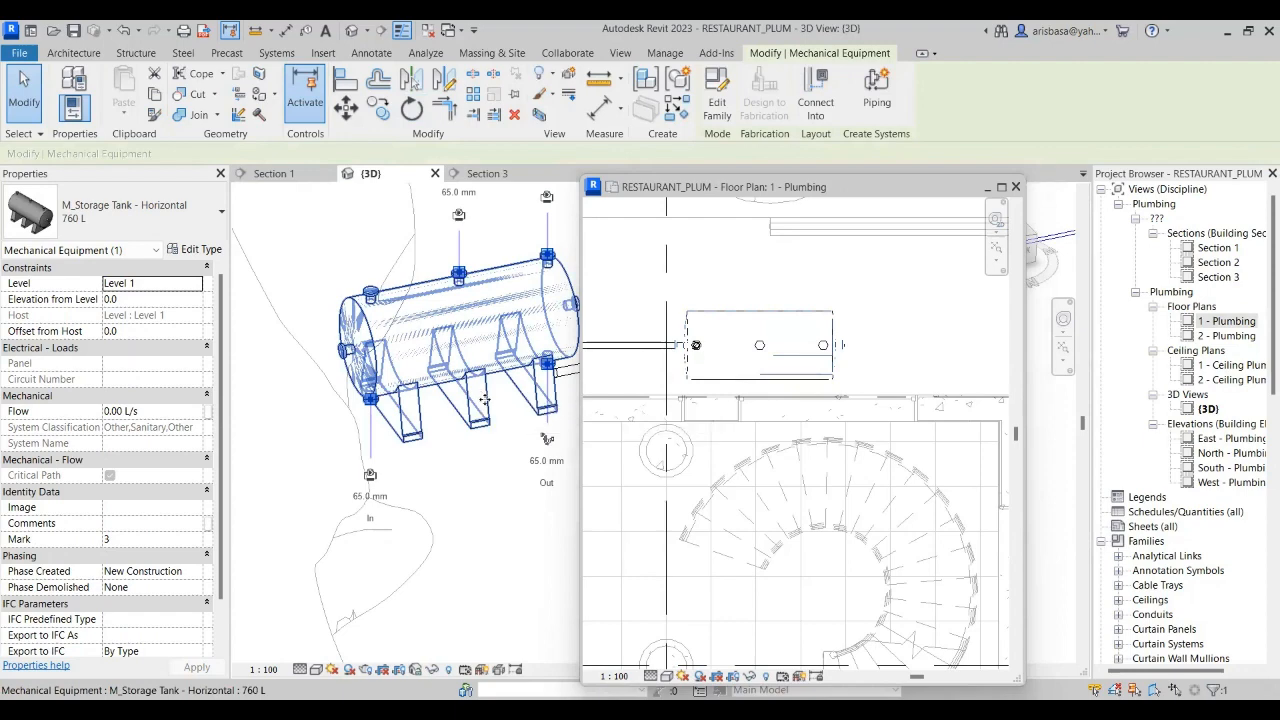
key("Escape")
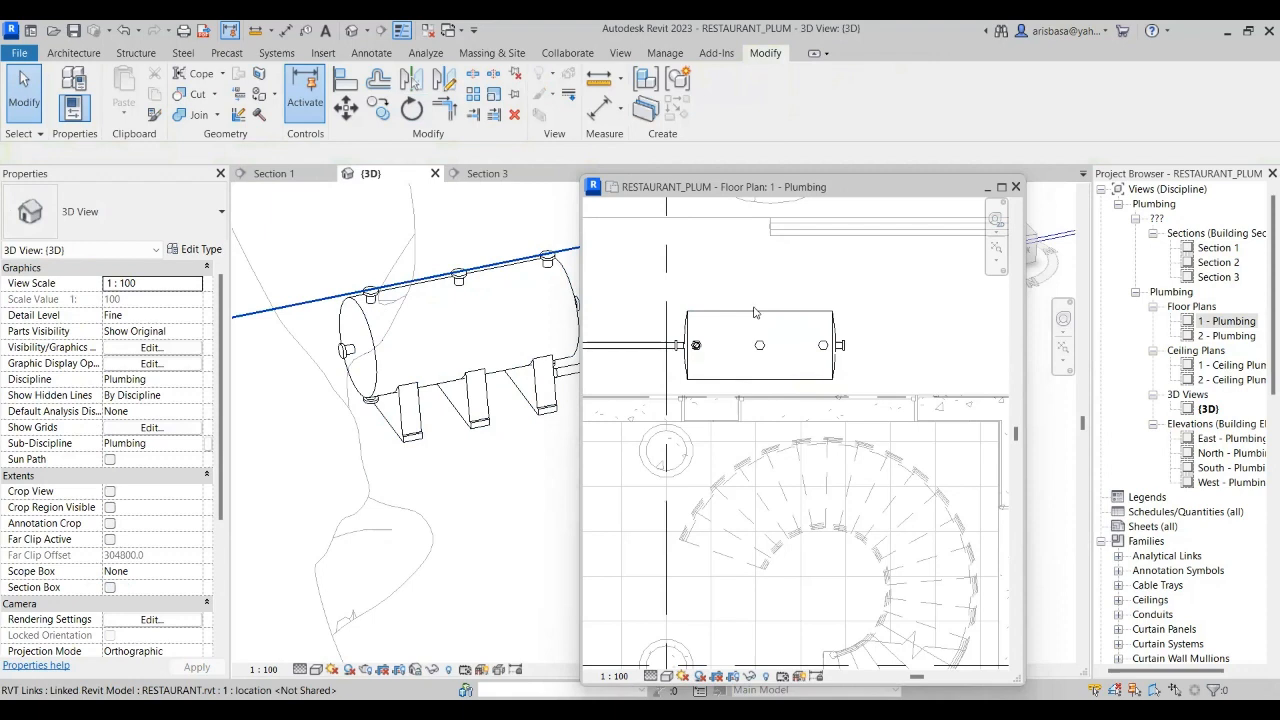
- Rotate the storage tank 180° about its center in the floor plan to swap the inlet and outlet ends
left_click(750, 320)
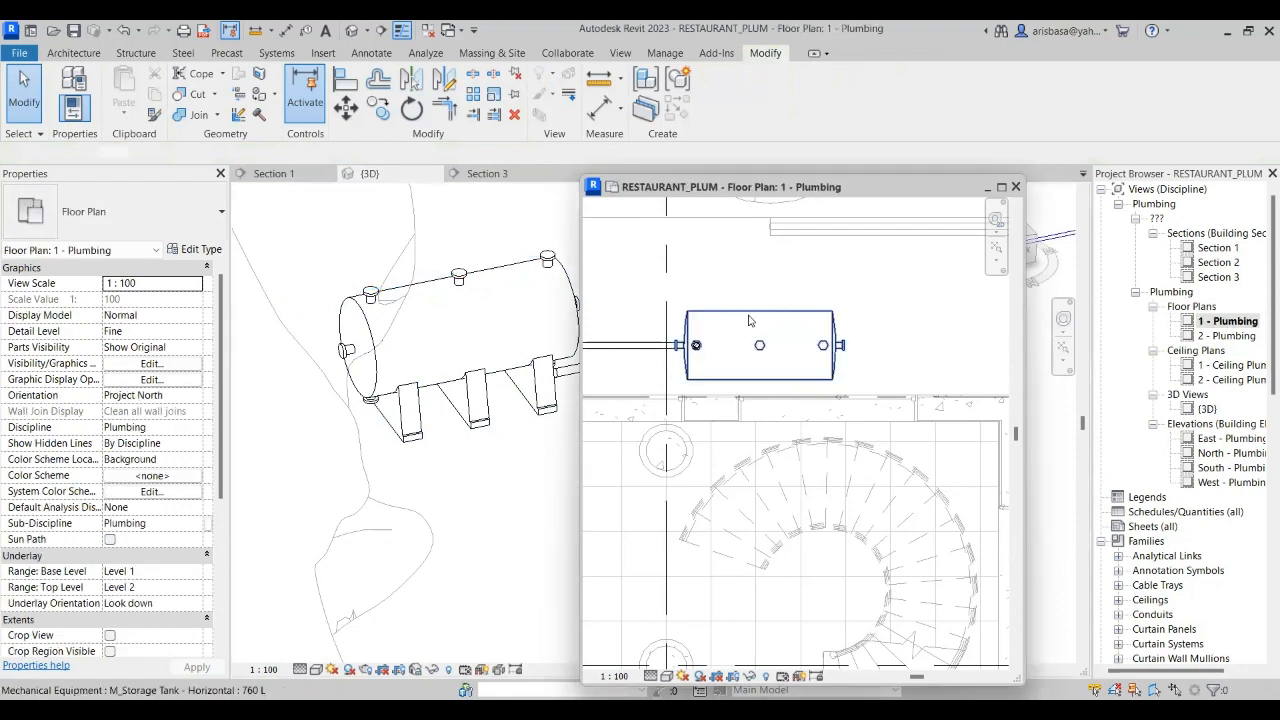
left_click(755, 320)
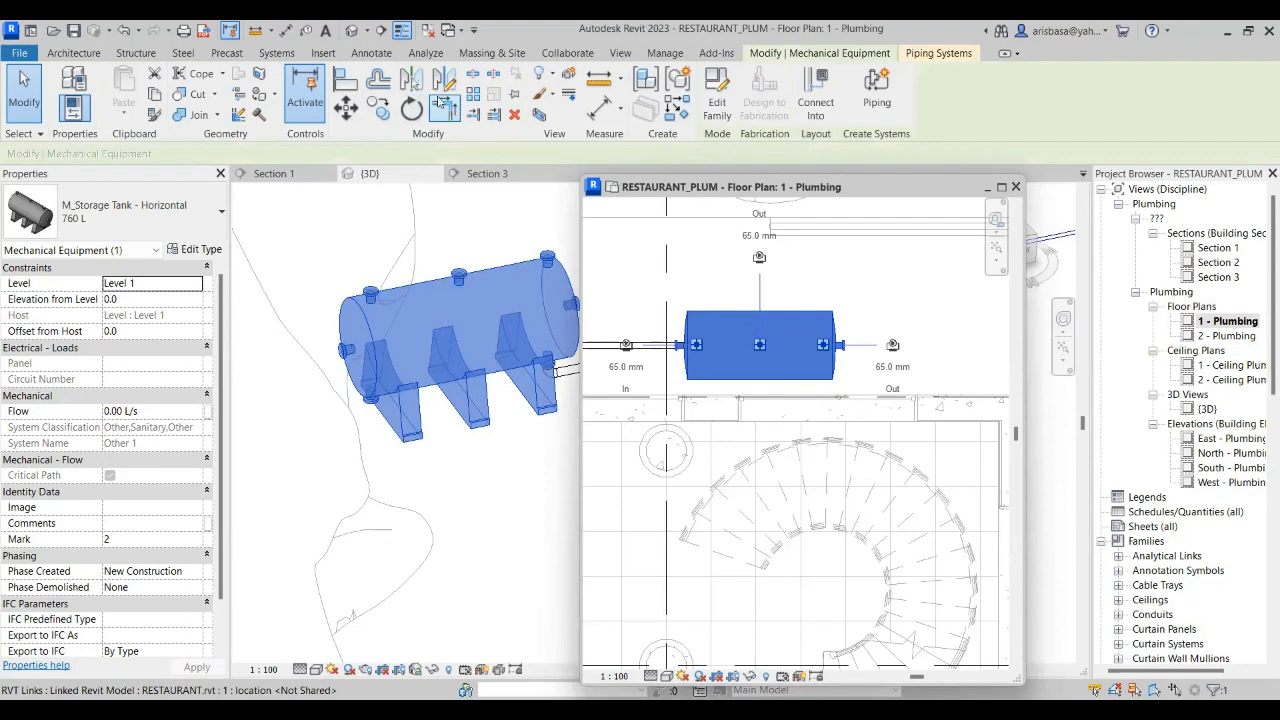
key("r")
key("o")
left_click(760, 258)
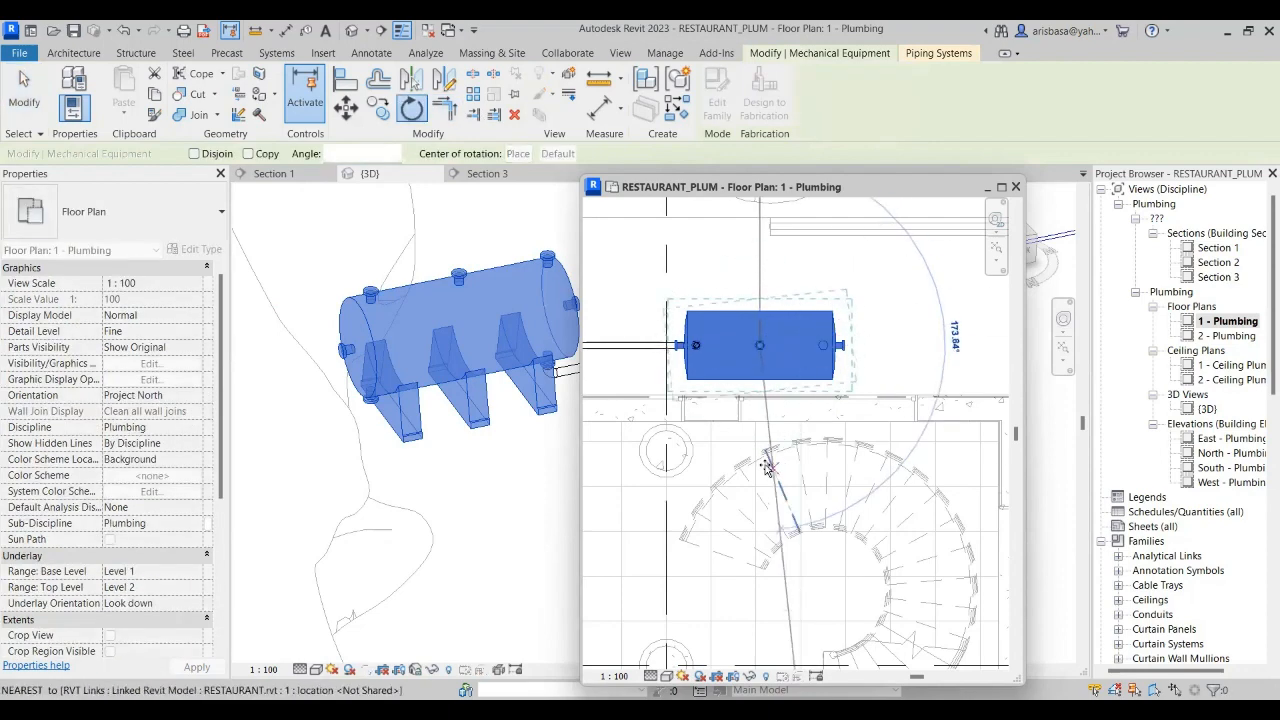
left_click(762, 392)
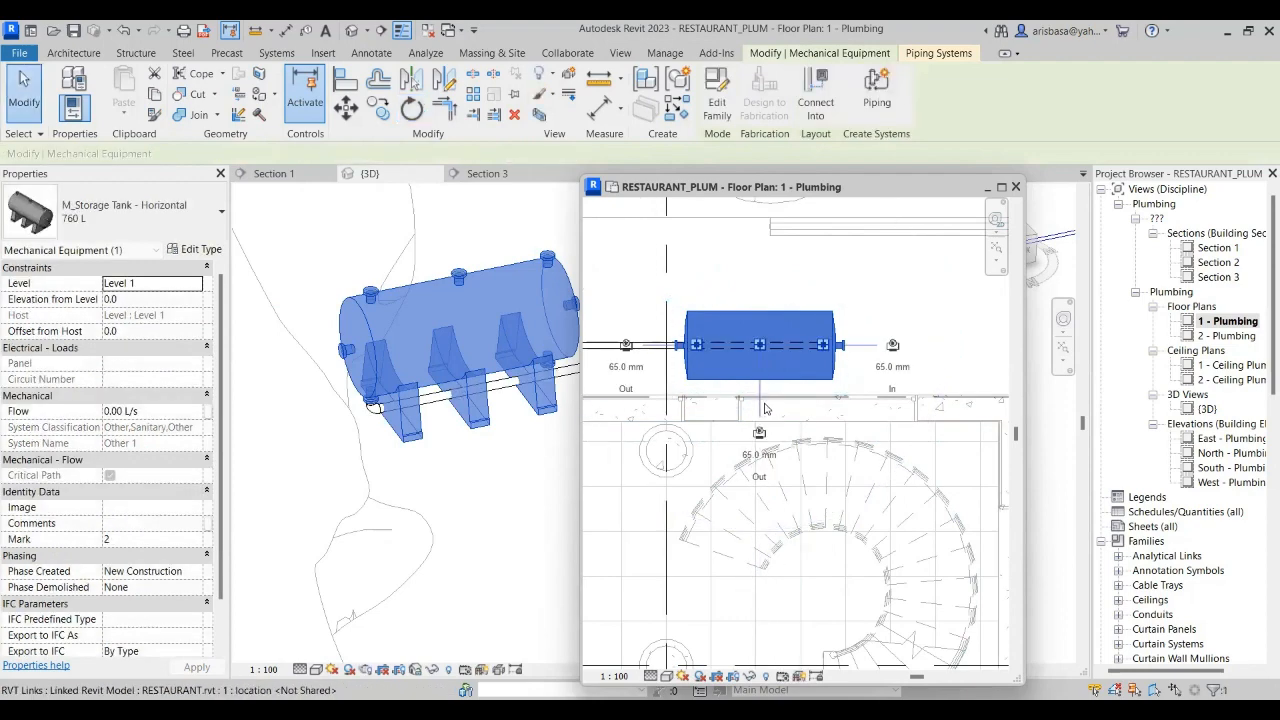
key("Escape")
- Try shortening the 65 mm pipe under the tank by pulling its far end back to the tank's near end
scroll(647, 362, "up", 1)
middle_click_drag(697, 367, 898, 367)
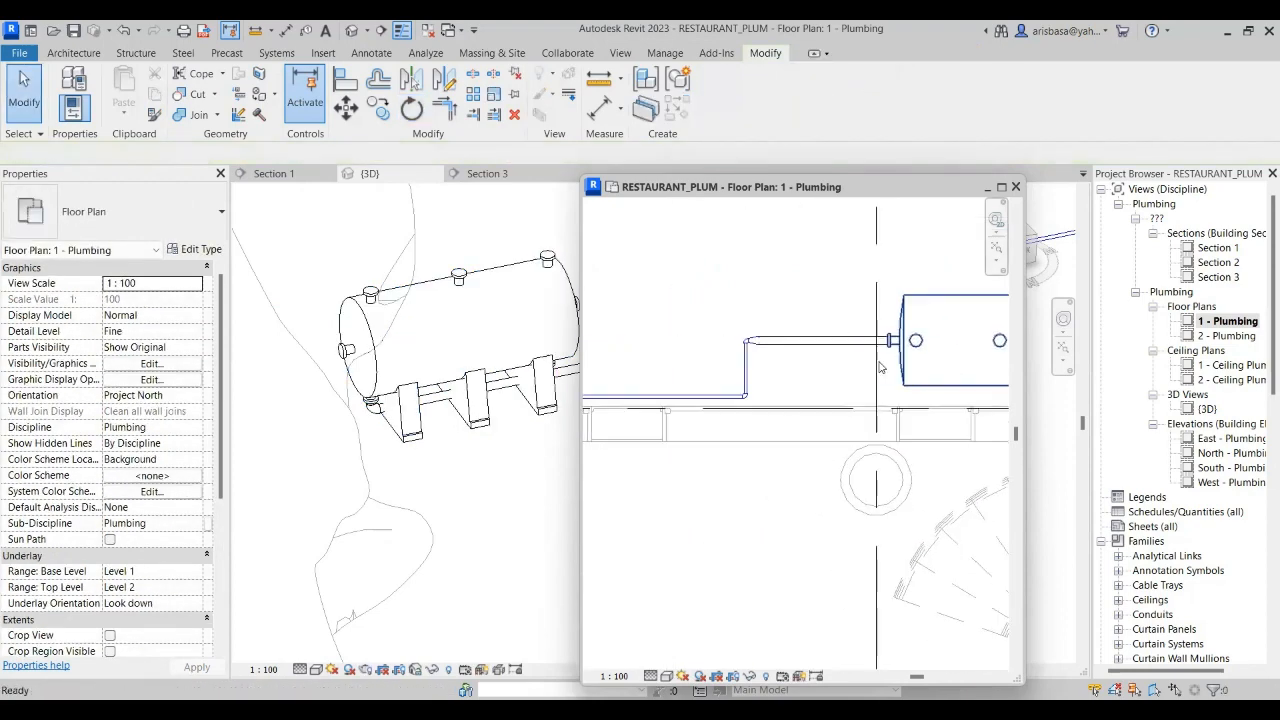
left_click(786, 348)
scroll(786, 350, "down", 1)
middle_click_drag(795, 360, 669, 363)
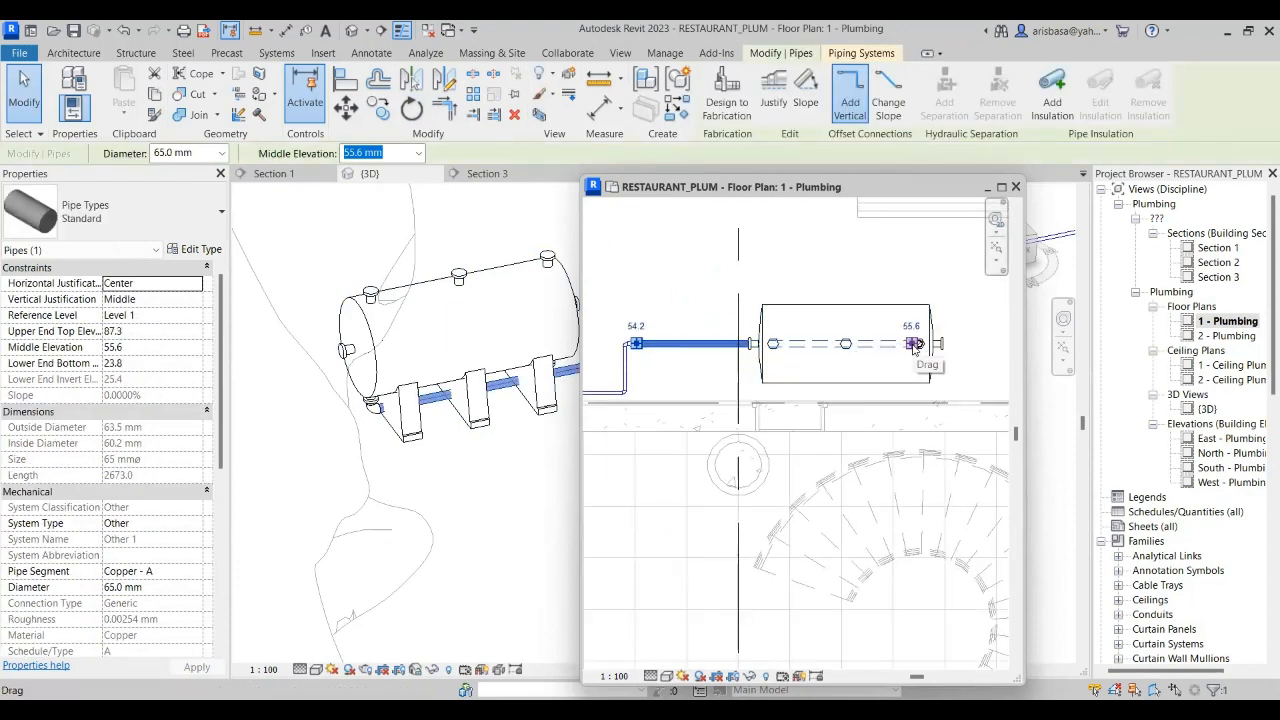
left_click_drag(913, 345, 748, 345)
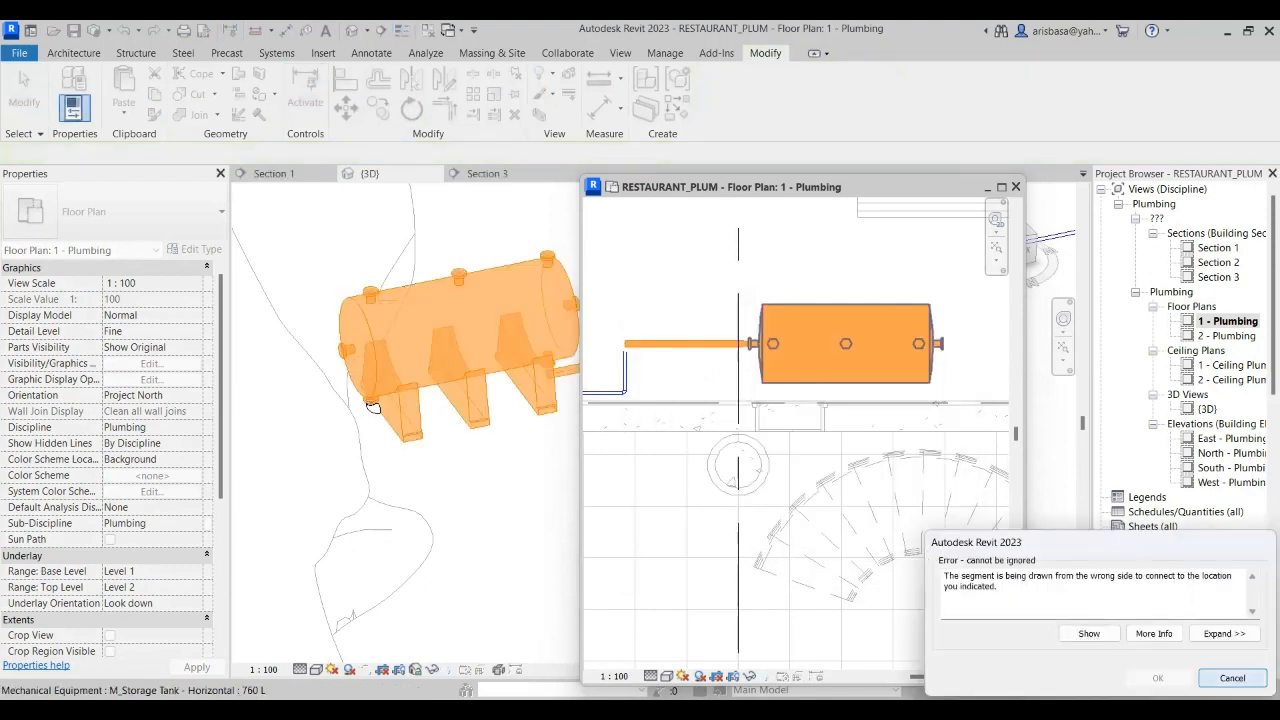
key("Escape")
- In the 3D view, delete the horizontal 65 mm pipe running beneath the storage tank
scroll(514, 443, "down", 2)
scroll(470, 437, "up", 2)
middle_click_drag(470, 437, 370, 368)
left_click(368, 368)
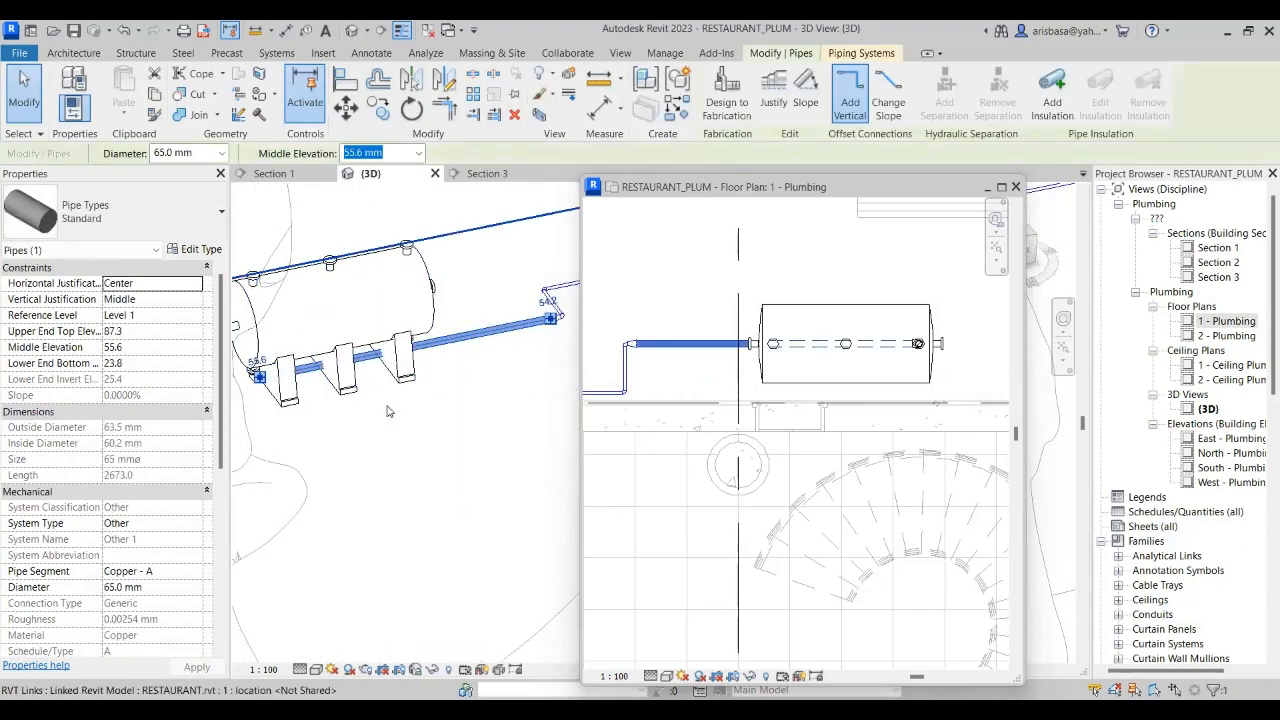
middle_click_drag(430, 409, 456, 401)
scroll(423, 403, "down", 2)
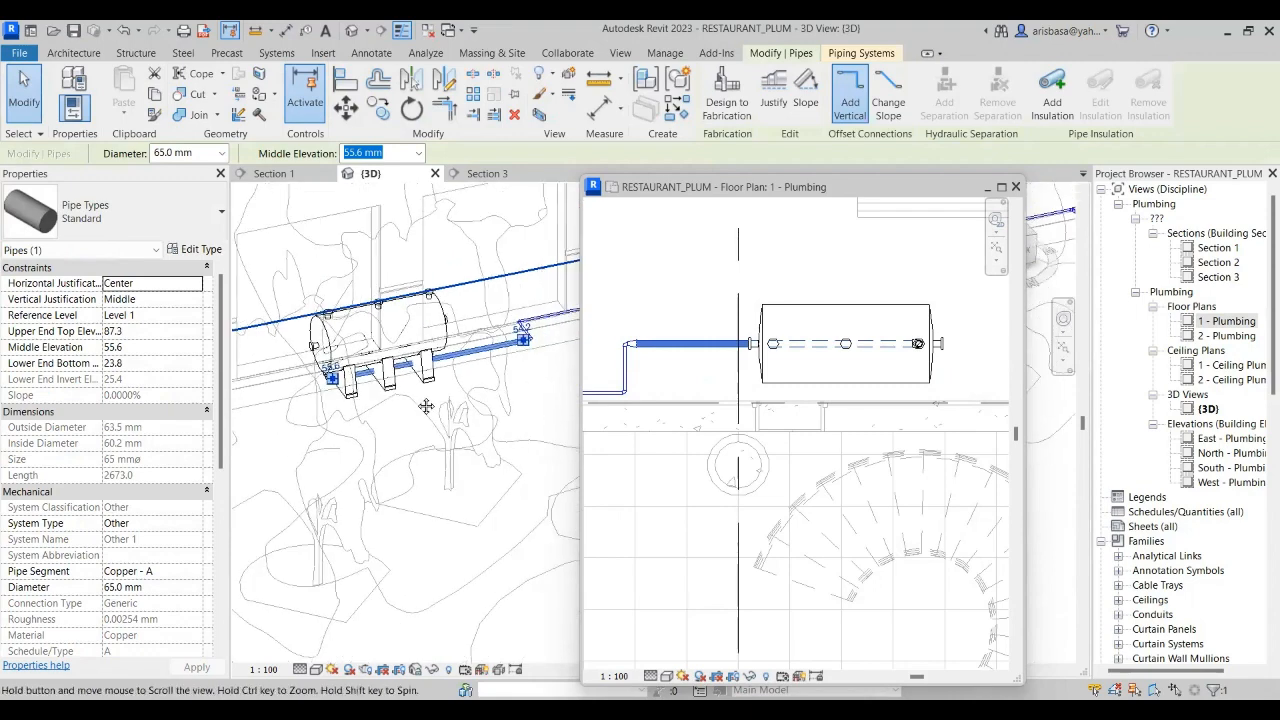
key("Delete")
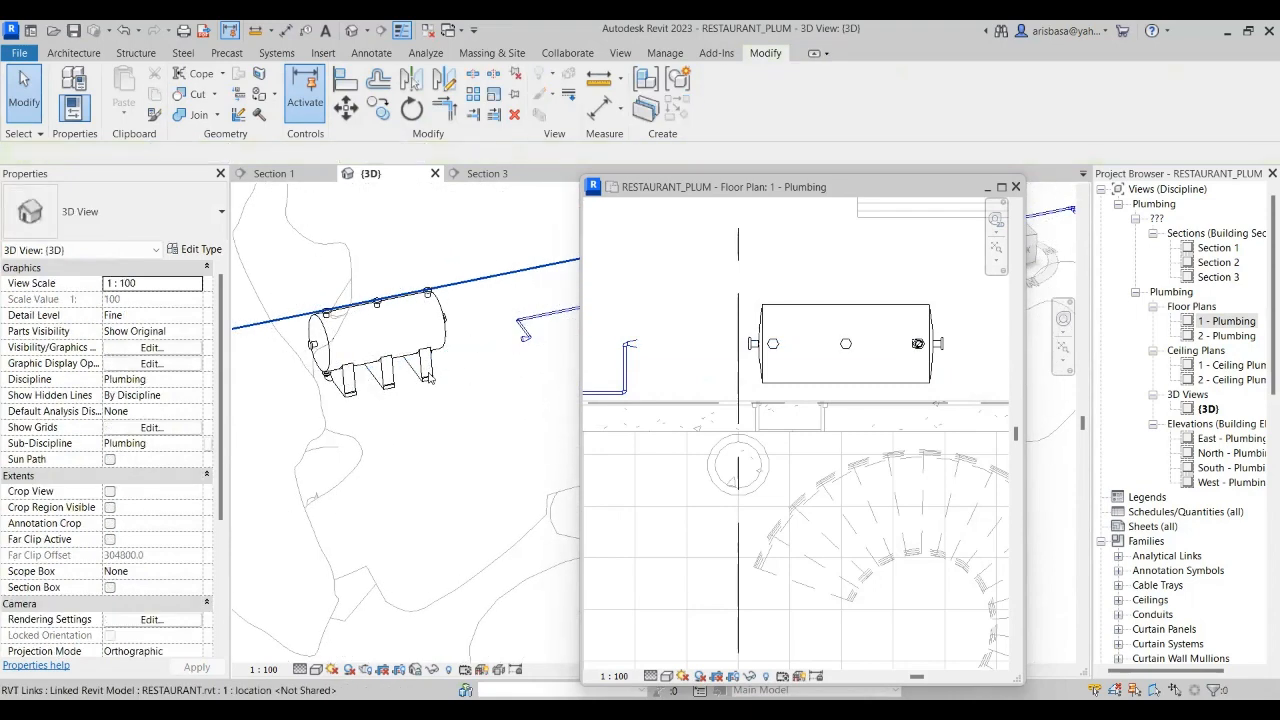
- Delete the leftover welded elbow below the tank's bottom inlet
scroll(322, 387, "up", 2)
scroll(322, 387, "up", 4)
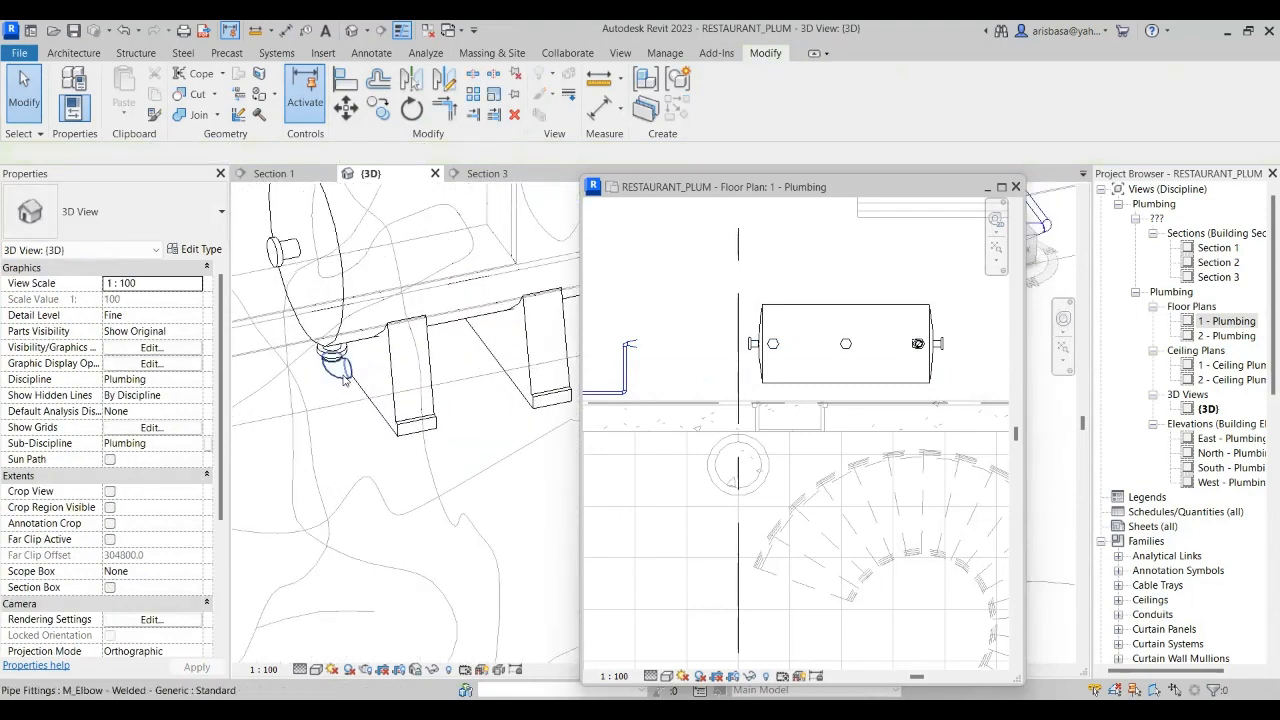
left_click(337, 367)
key("Delete")
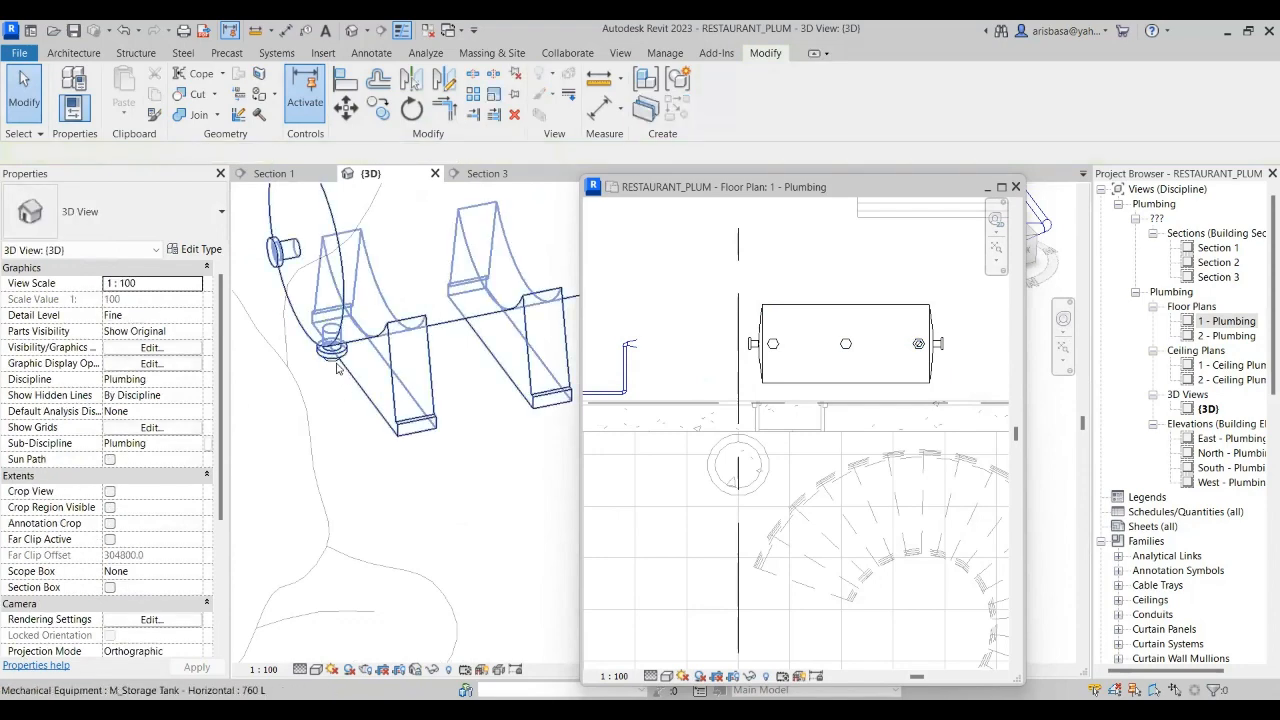
- Extend the 65 mm vertical pipe stub at the tank's bottom inlet downward by 300 mm
left_click(337, 369)
left_click(337, 469)
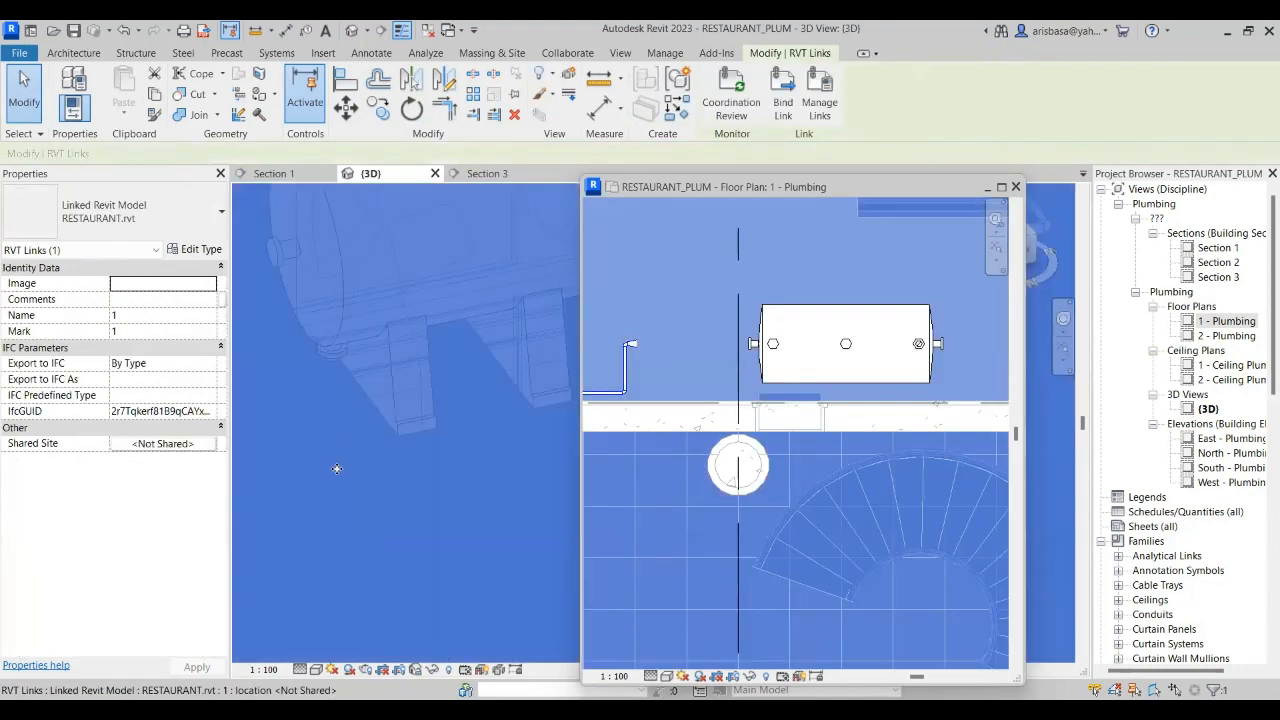
key("Escape")
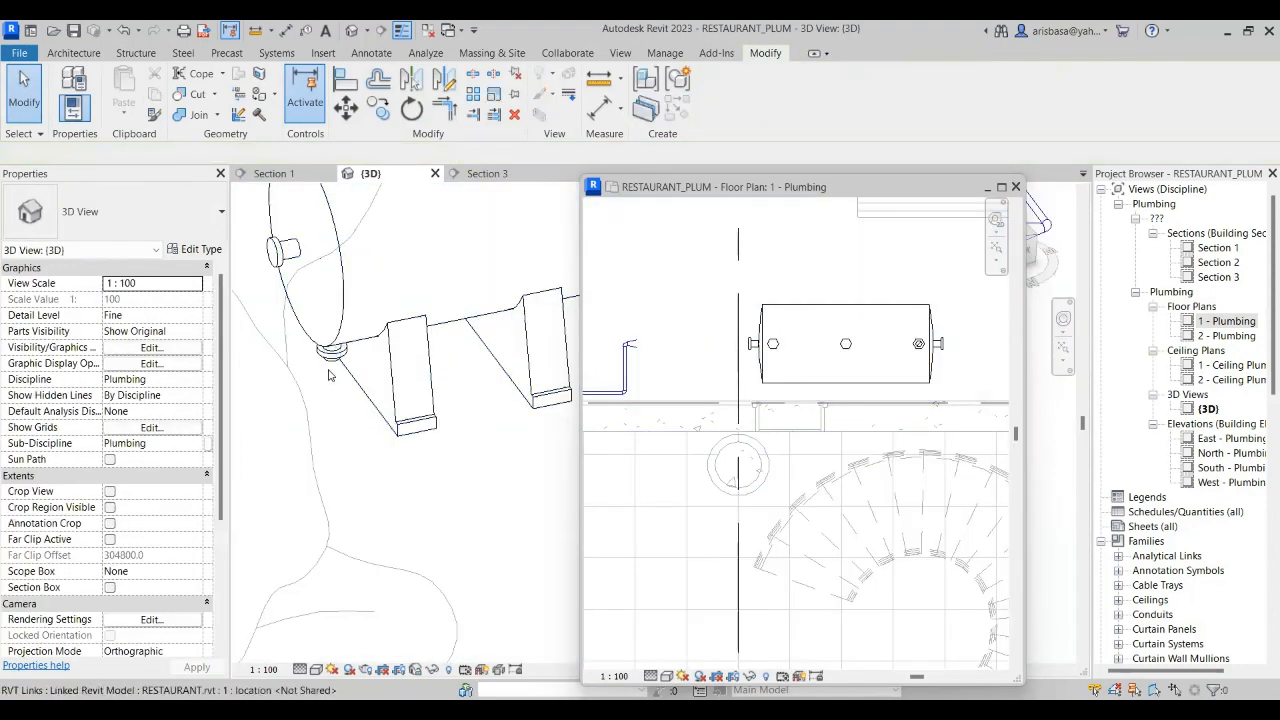
left_click(331, 373)
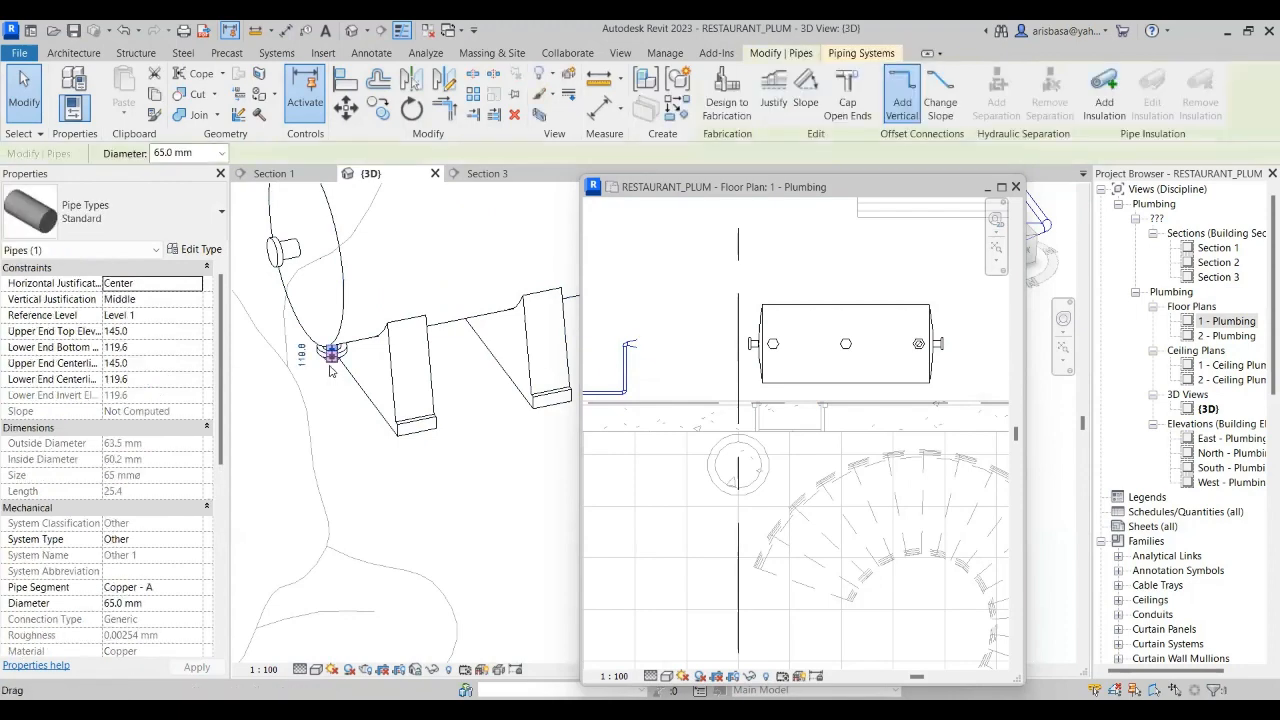
left_click_drag(331, 366, 323, 433)
scroll(334, 425, "down", 1)
middle_click_drag(338, 423, 202, 410)
scroll(451, 386, "down", 2)
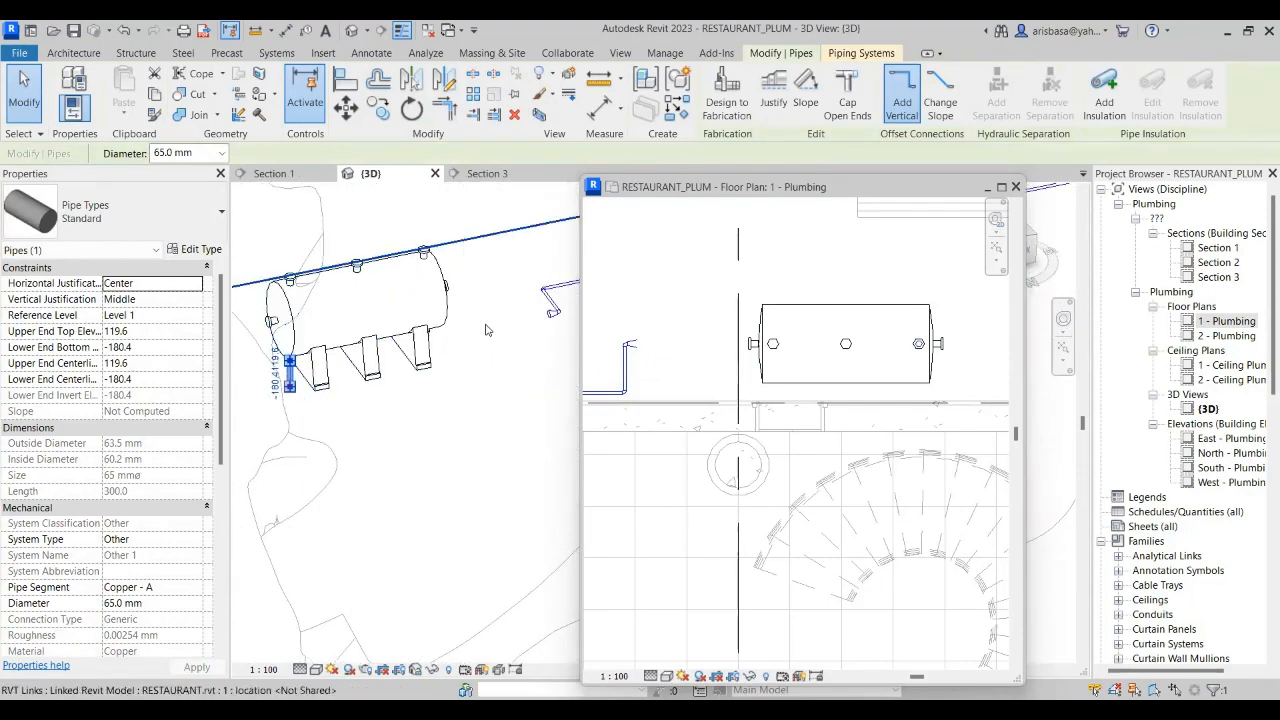
- In Section 3, try to draw a 65 mm pipe straight down from the storage tank's unconnected bottom connector
left_click(451, 296)
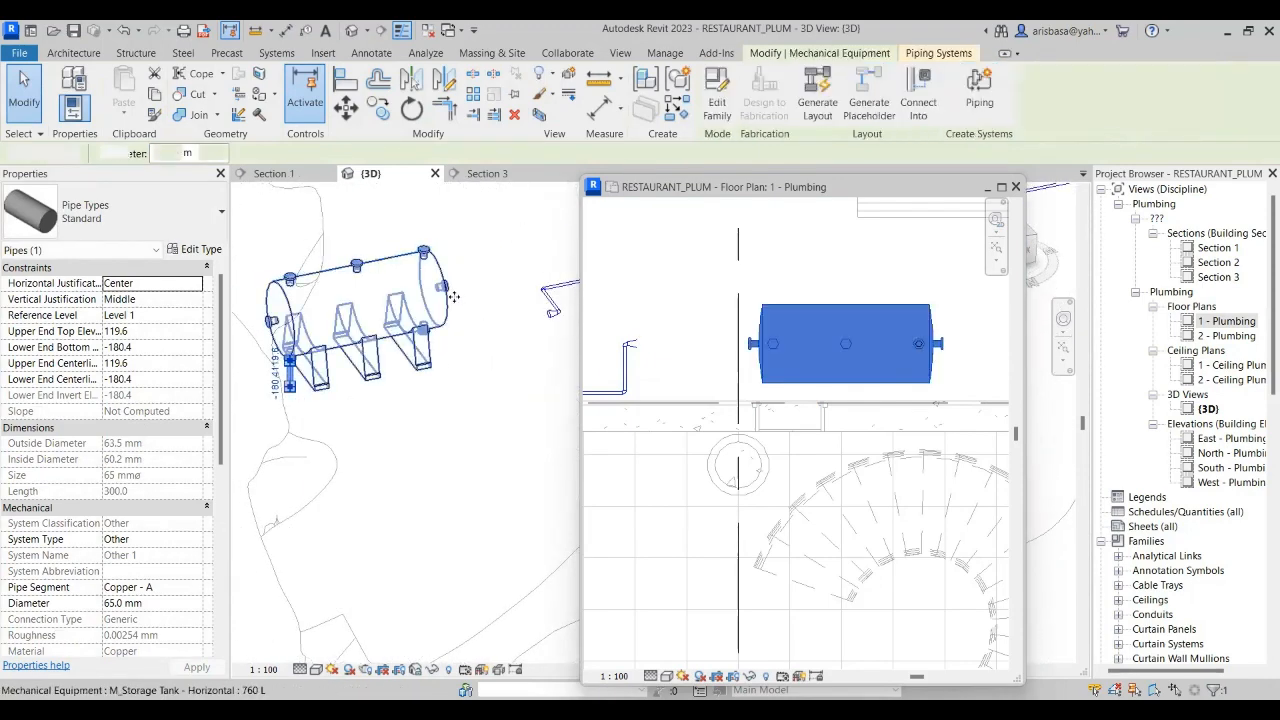
left_click(424, 395)
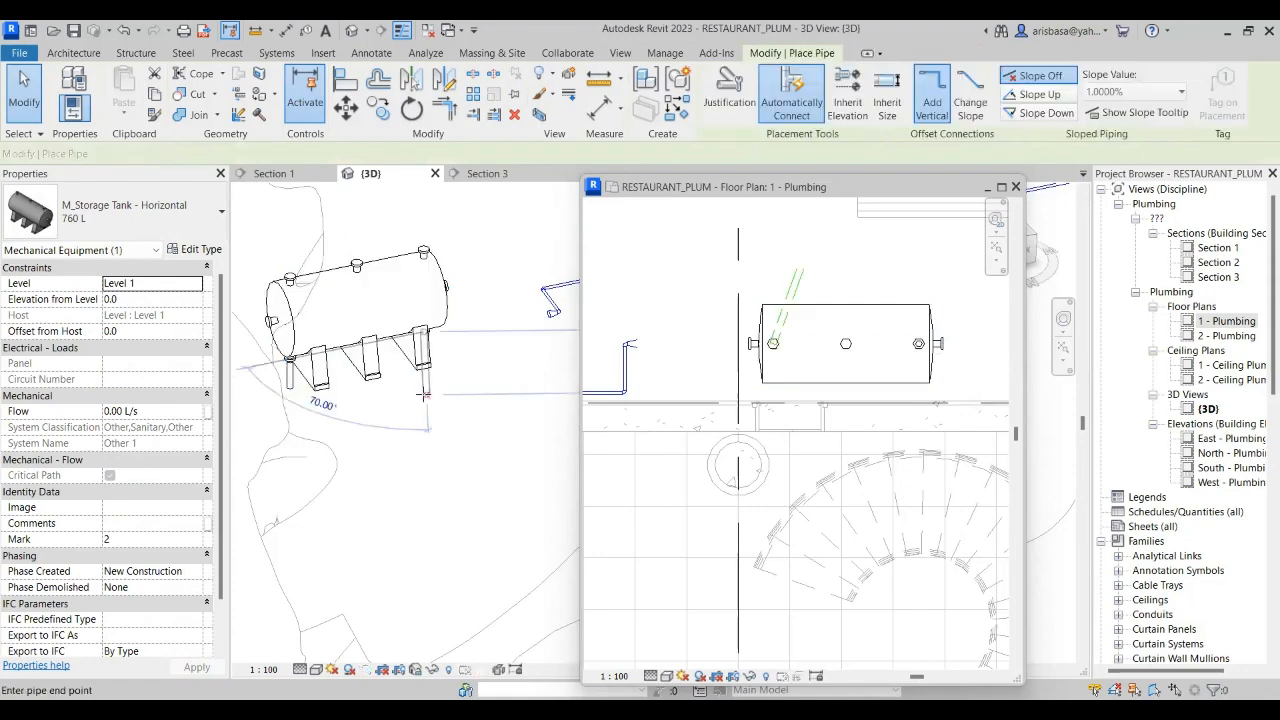
scroll(451, 354, "down", 1)
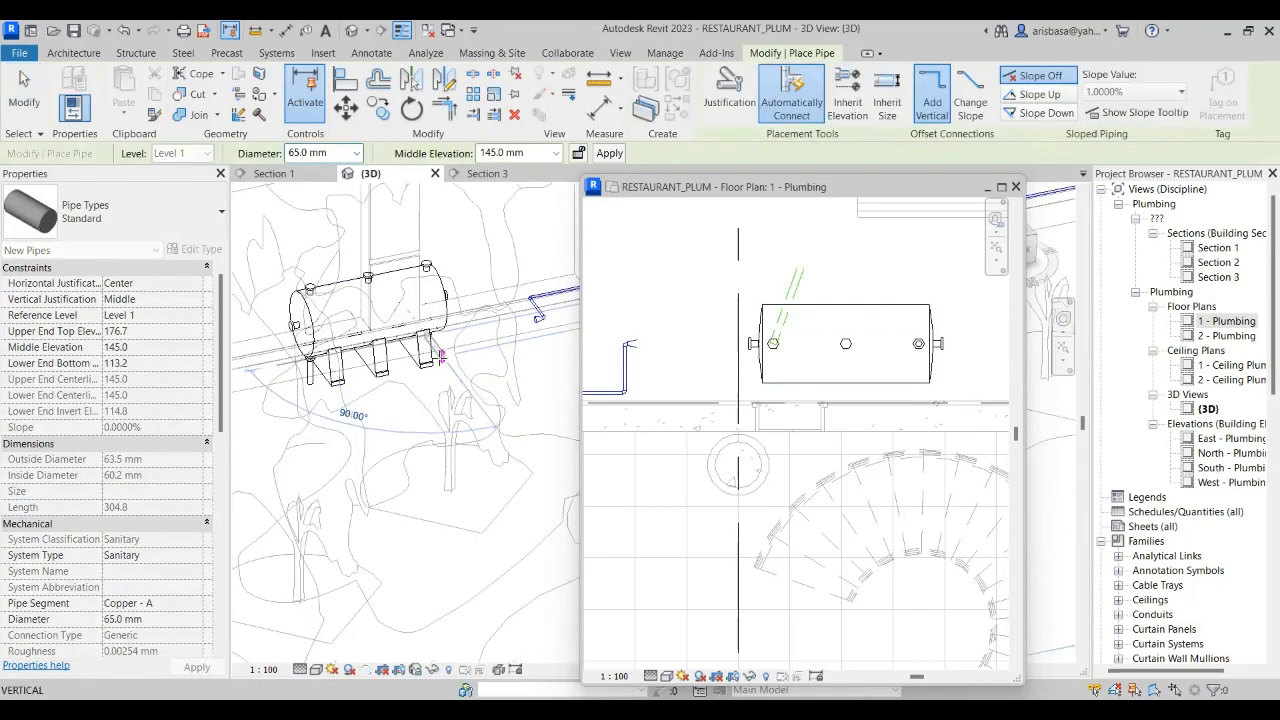
left_click(487, 173)
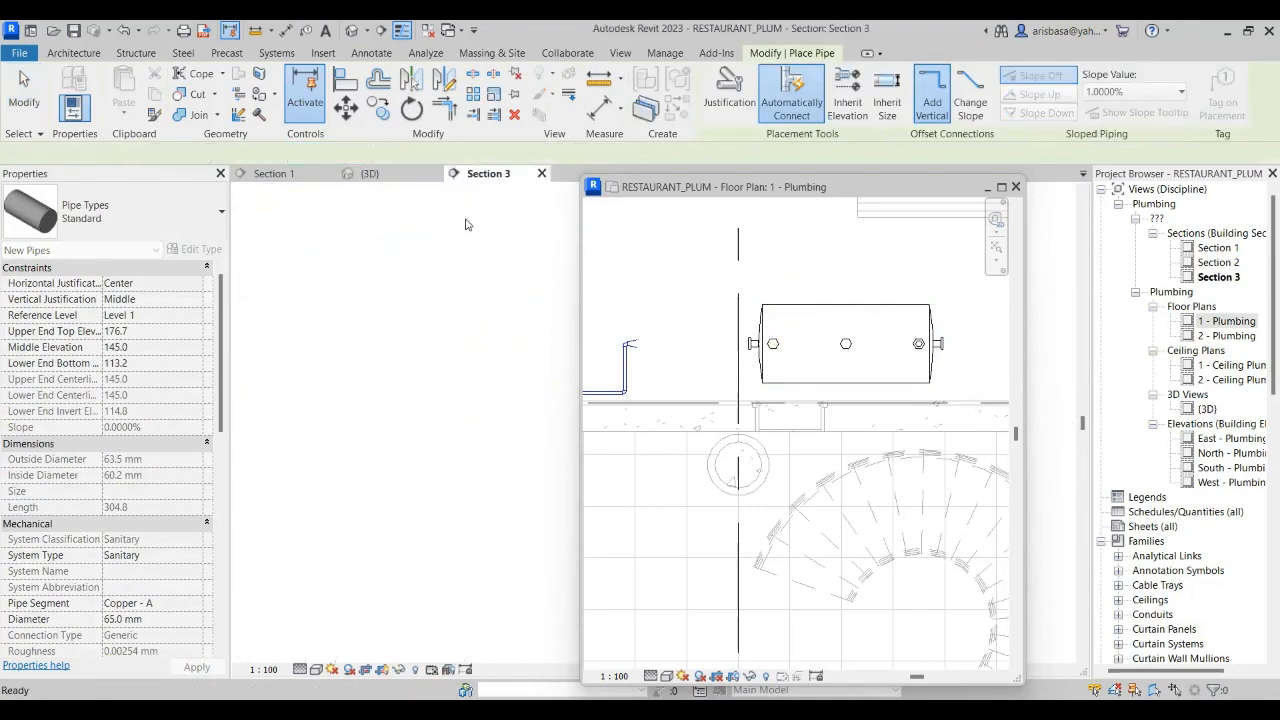
scroll(354, 343, "up", 4)
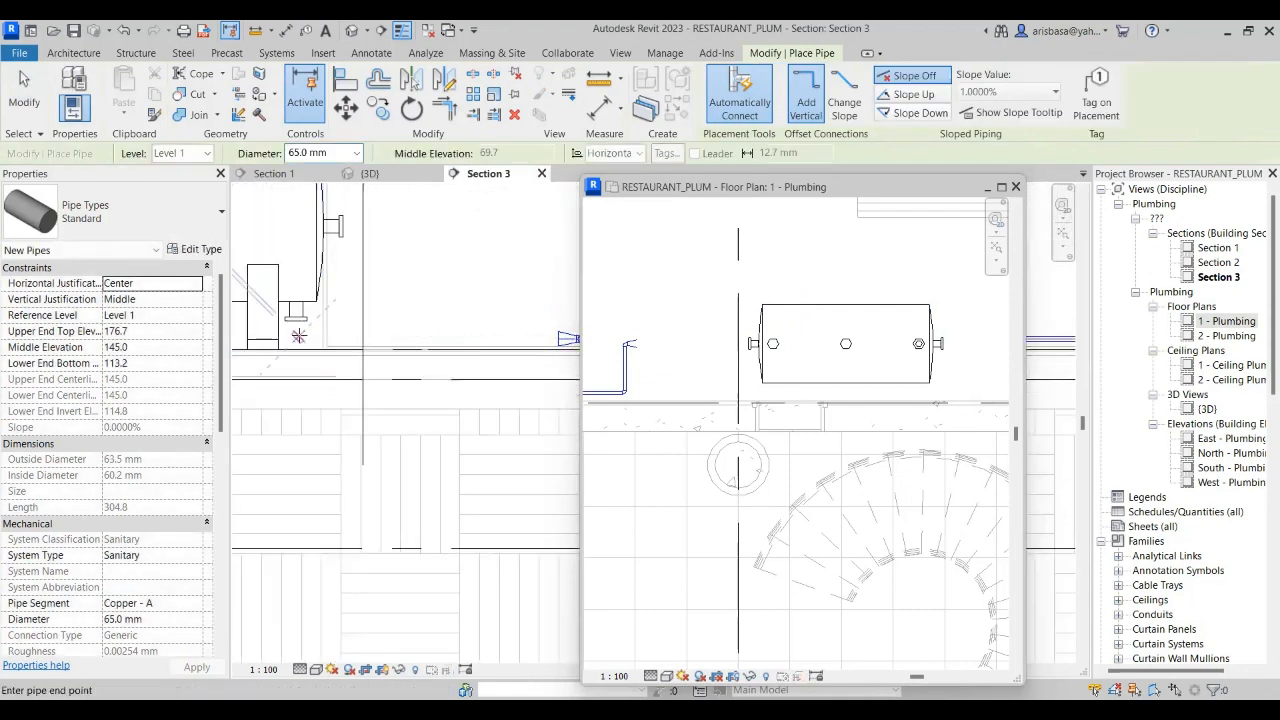
left_click(296, 337)
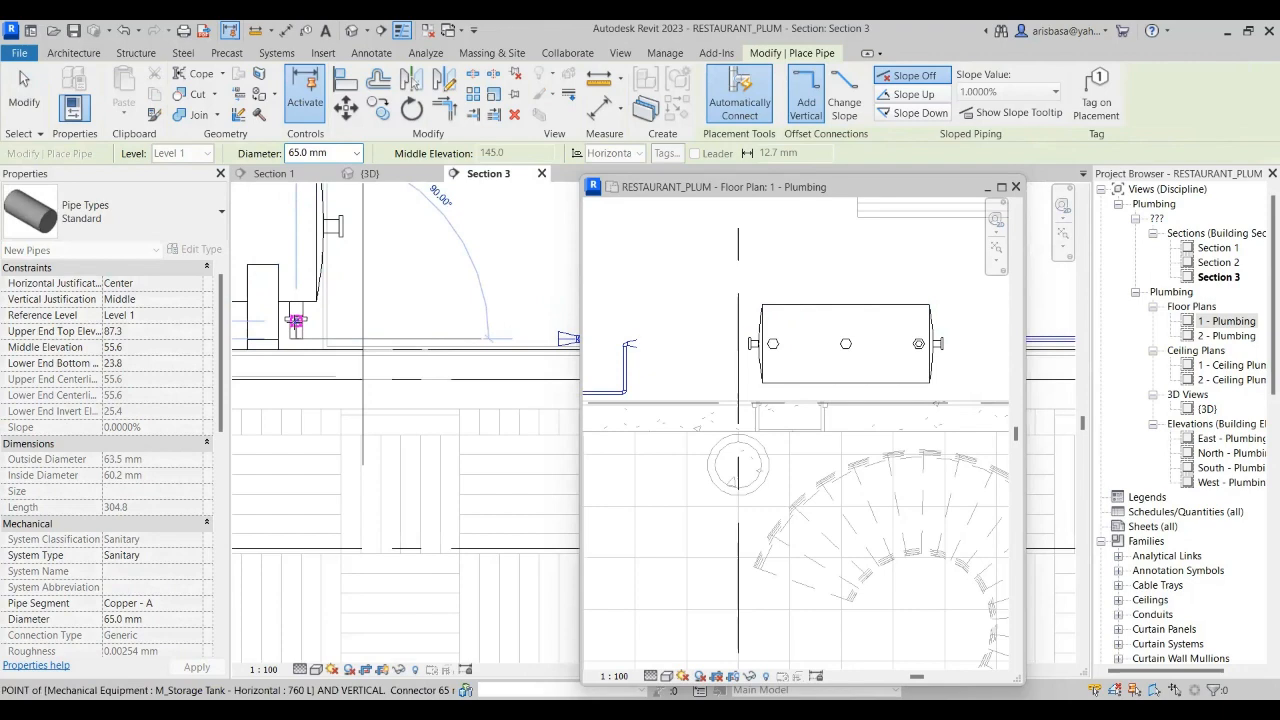
left_click(296, 321)
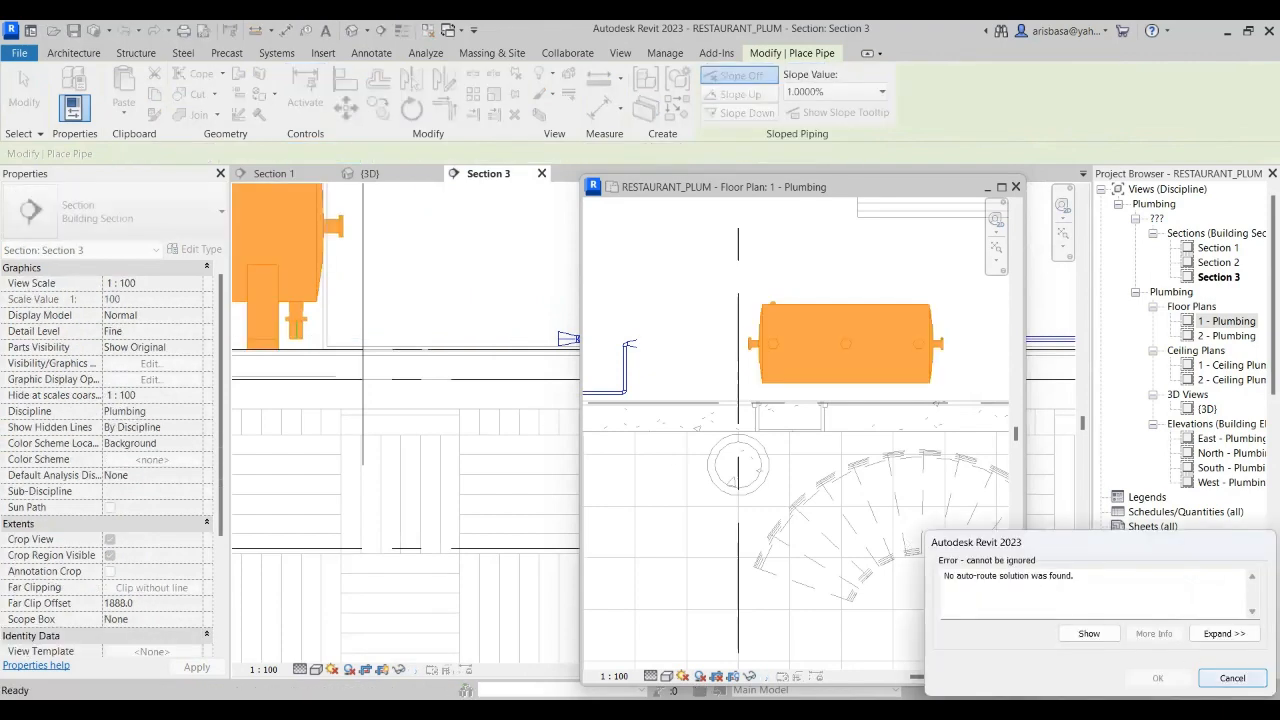
key("Escape")
key("Escape")
- Draw a vertical 65 mm pipe down from the storage tank's unconnected bottom connector to about Level 1
left_click(299, 328)
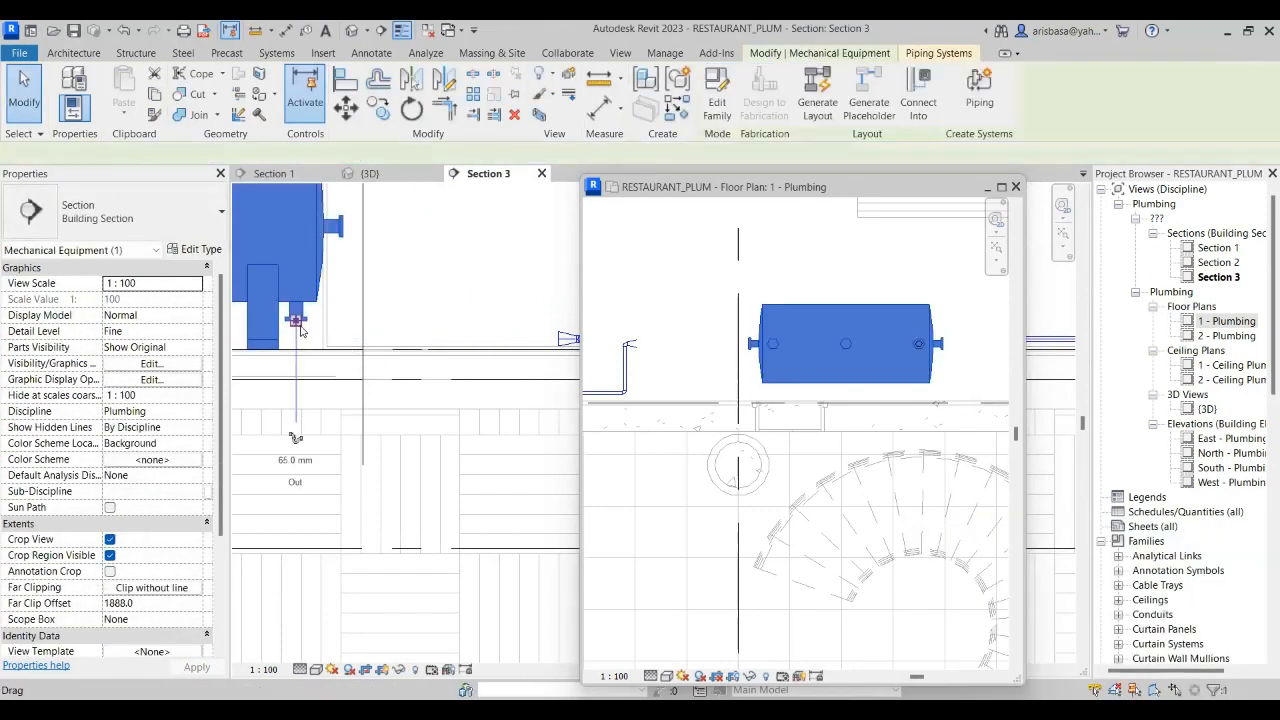
left_click(296, 437)
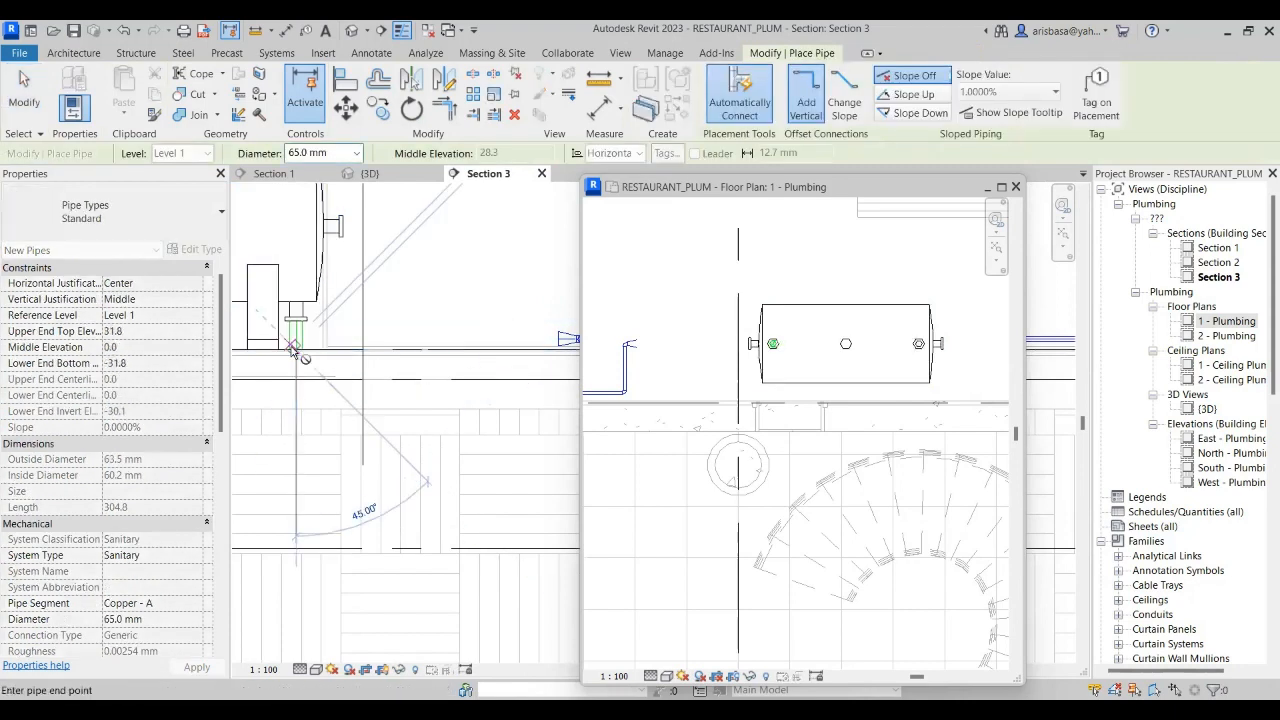
key("Escape")
key("Escape")
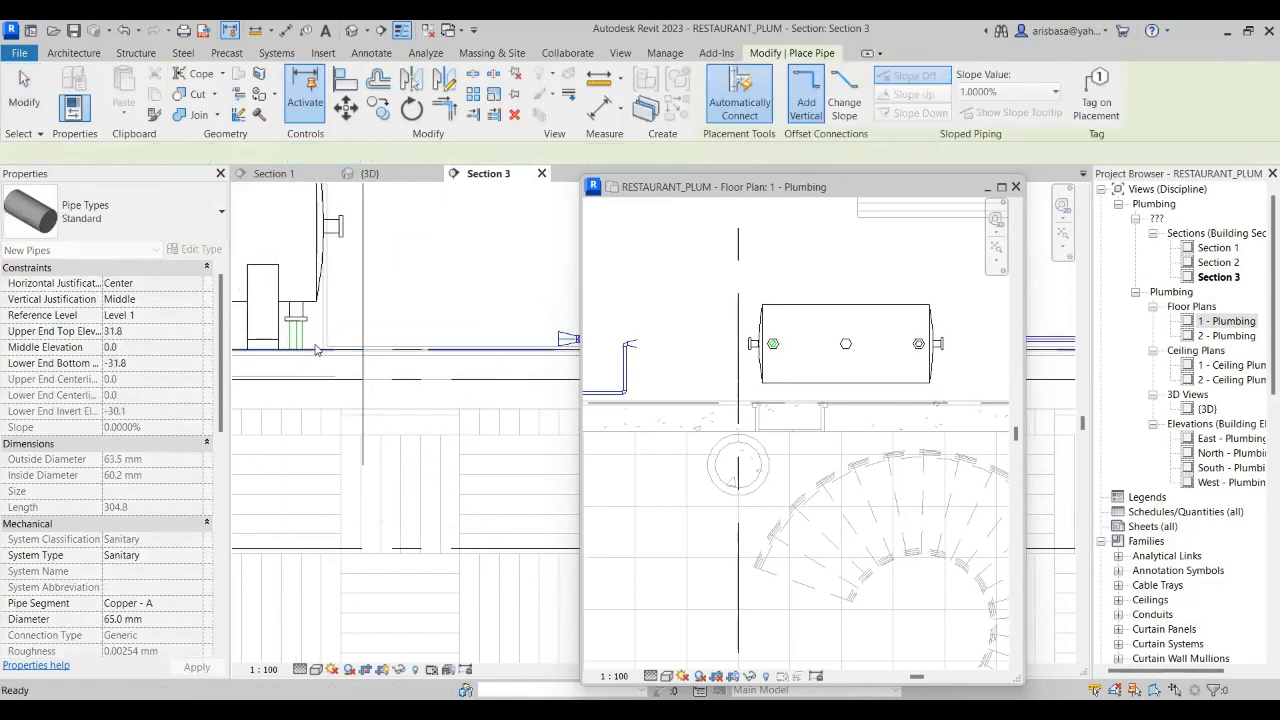
- Delete the pipe transition and the leftover welded elbow at the open tank end of the cold water run
scroll(316, 352, "down", 1)
middle_click_drag(322, 354, 294, 349)
left_click(497, 343)
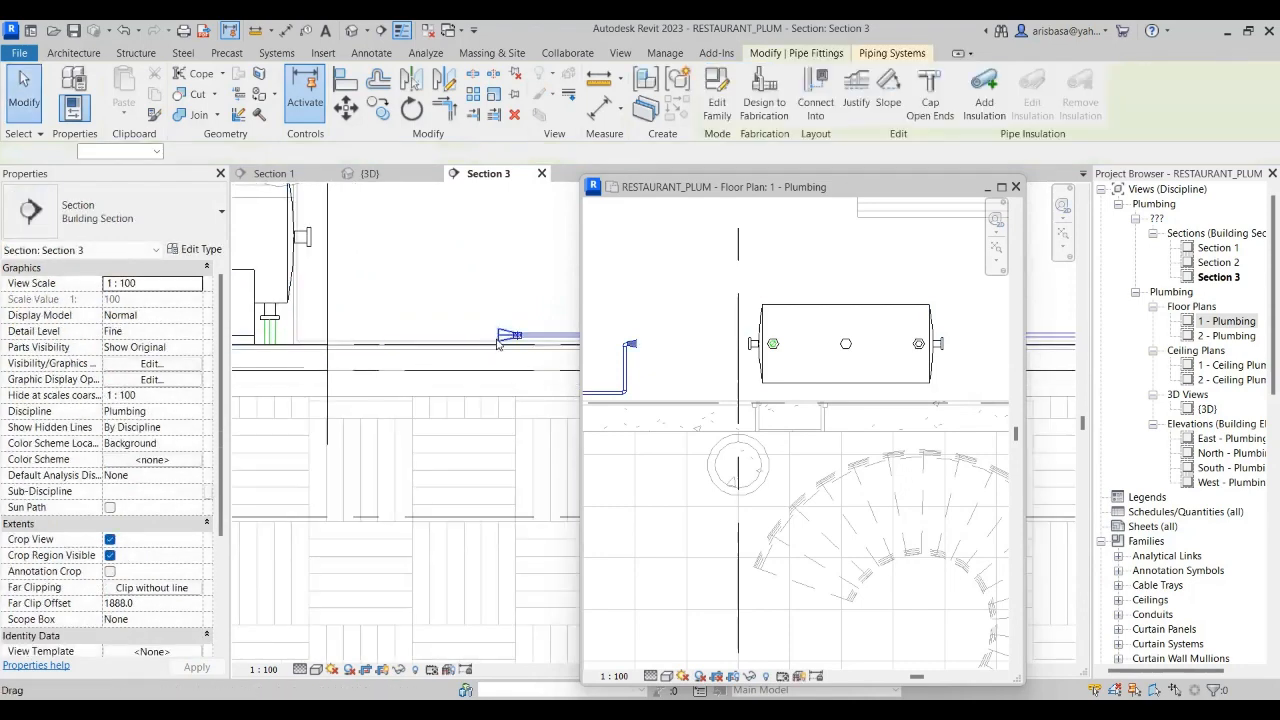
key("Delete")
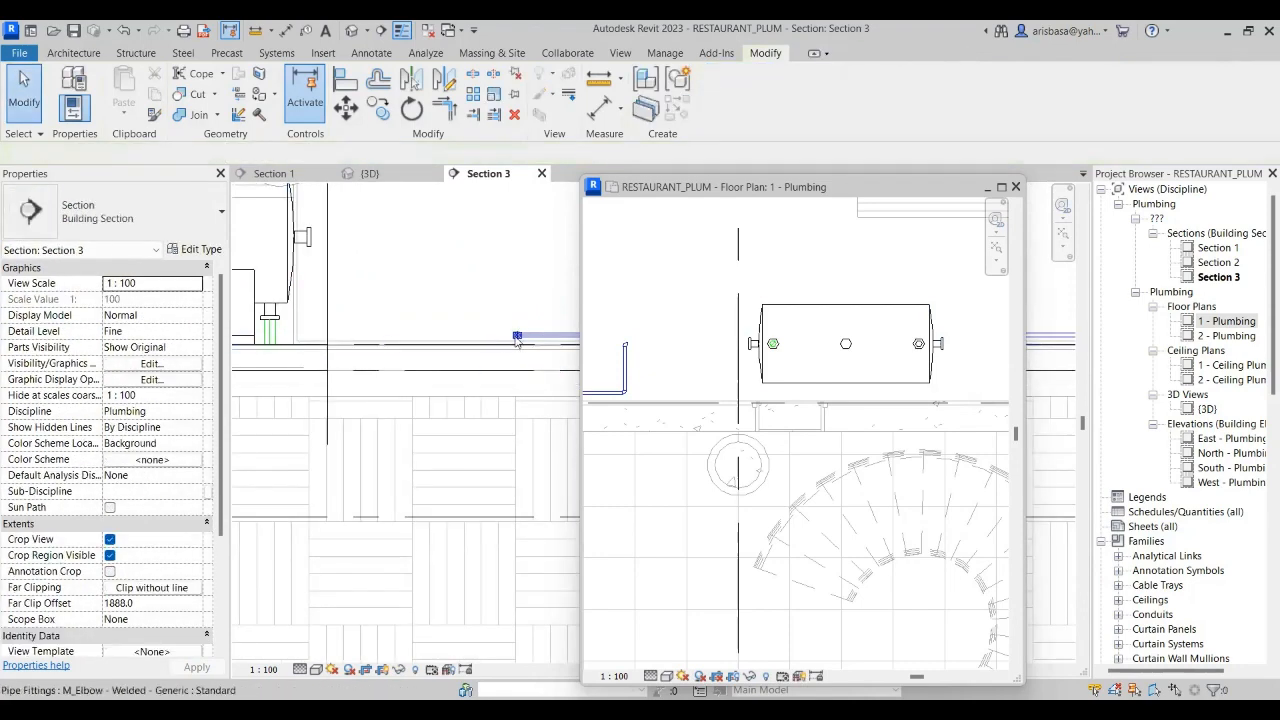
left_click(498, 343)
key("Delete")
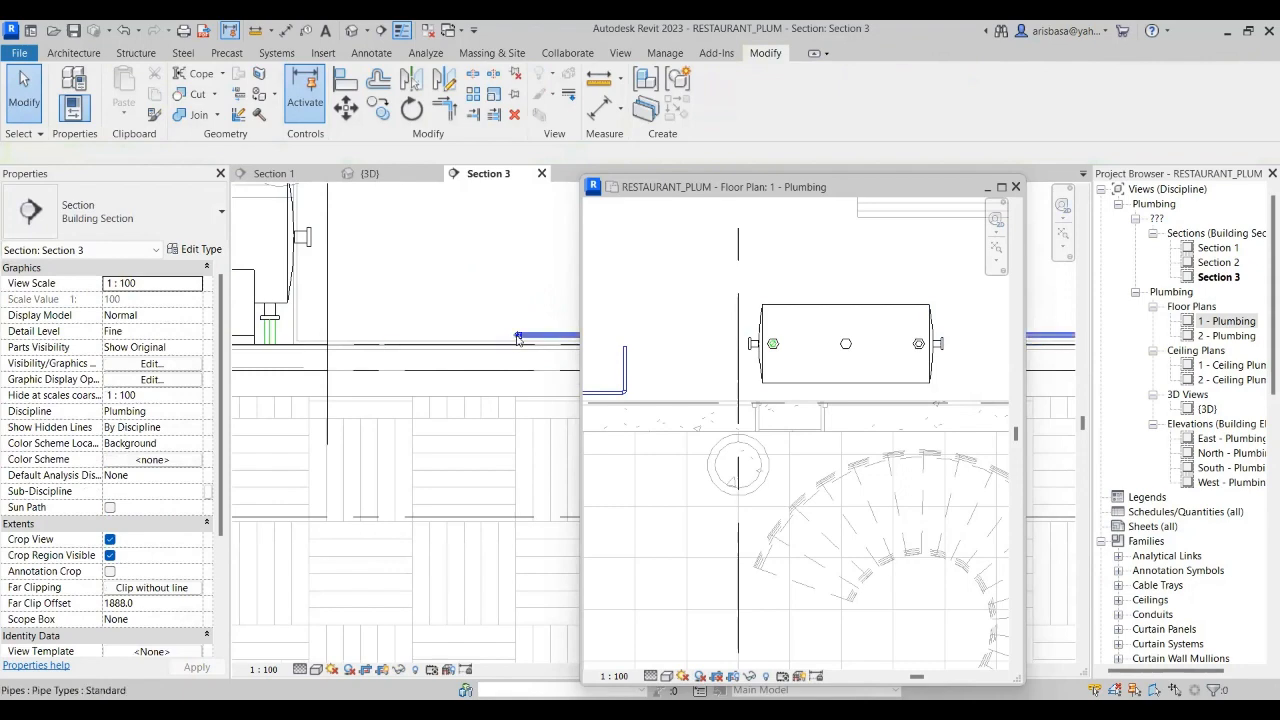
left_click(517, 339)
key("Delete")
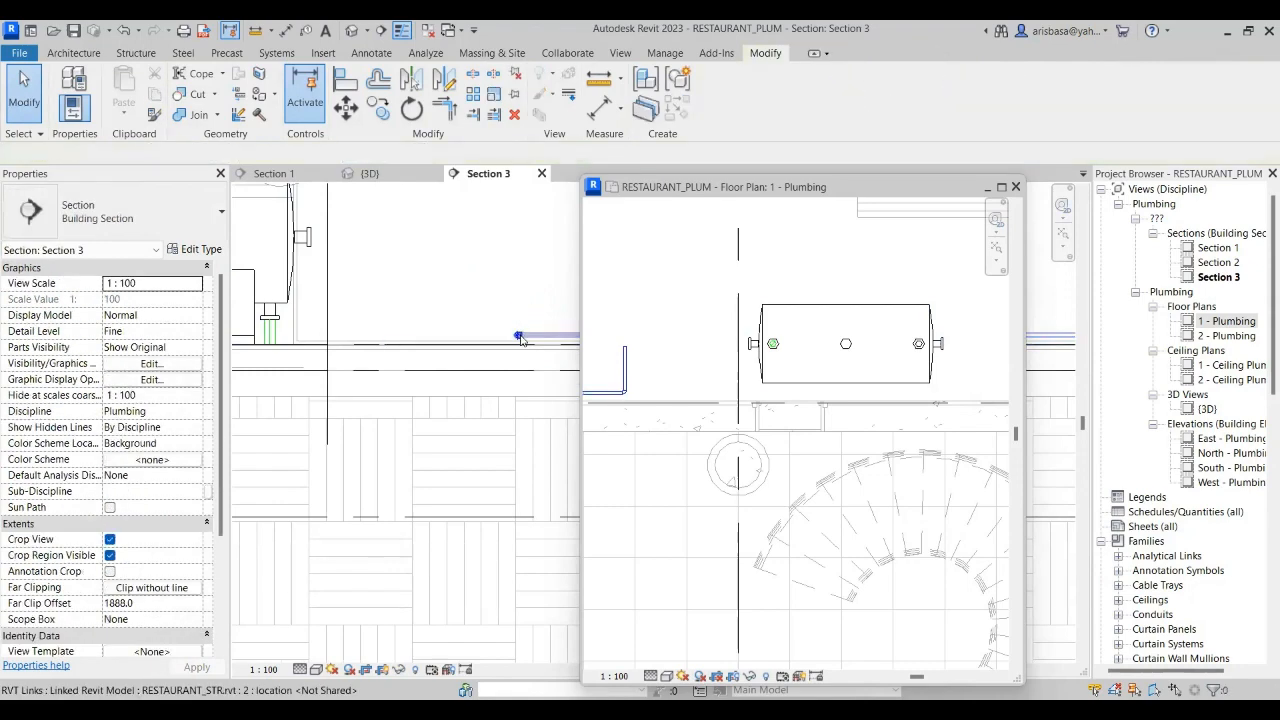
left_click(519, 339)
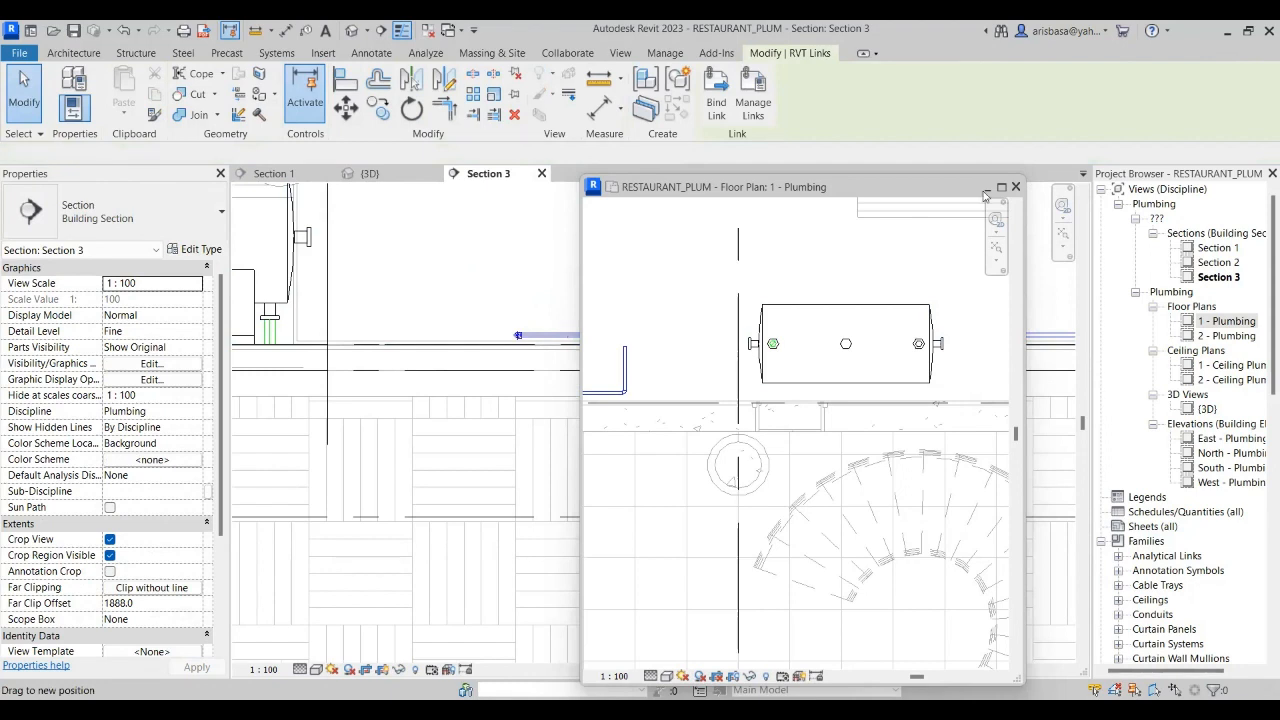
key("Delete")
- Join the short 25 mm cold water pipe to the tank's new vertical 65 mm pipe with Trim/Extend to Corner
scroll(505, 338, "up", 4)
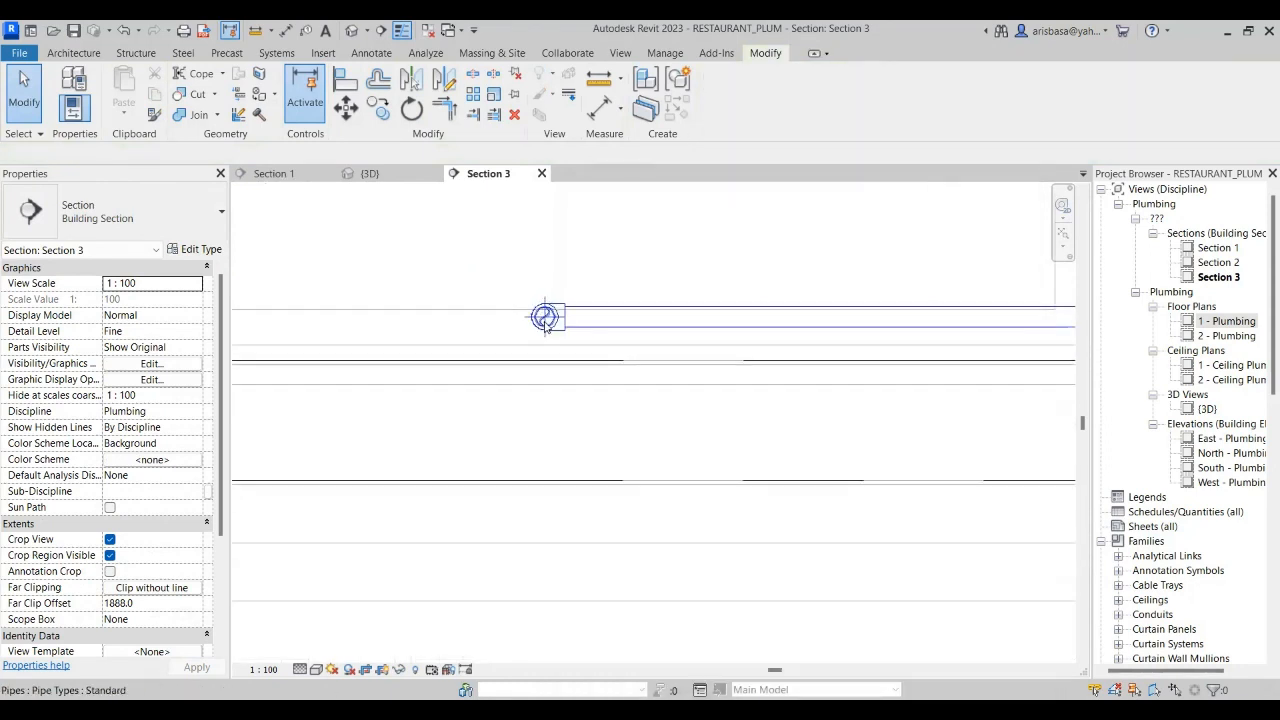
left_click(547, 320)
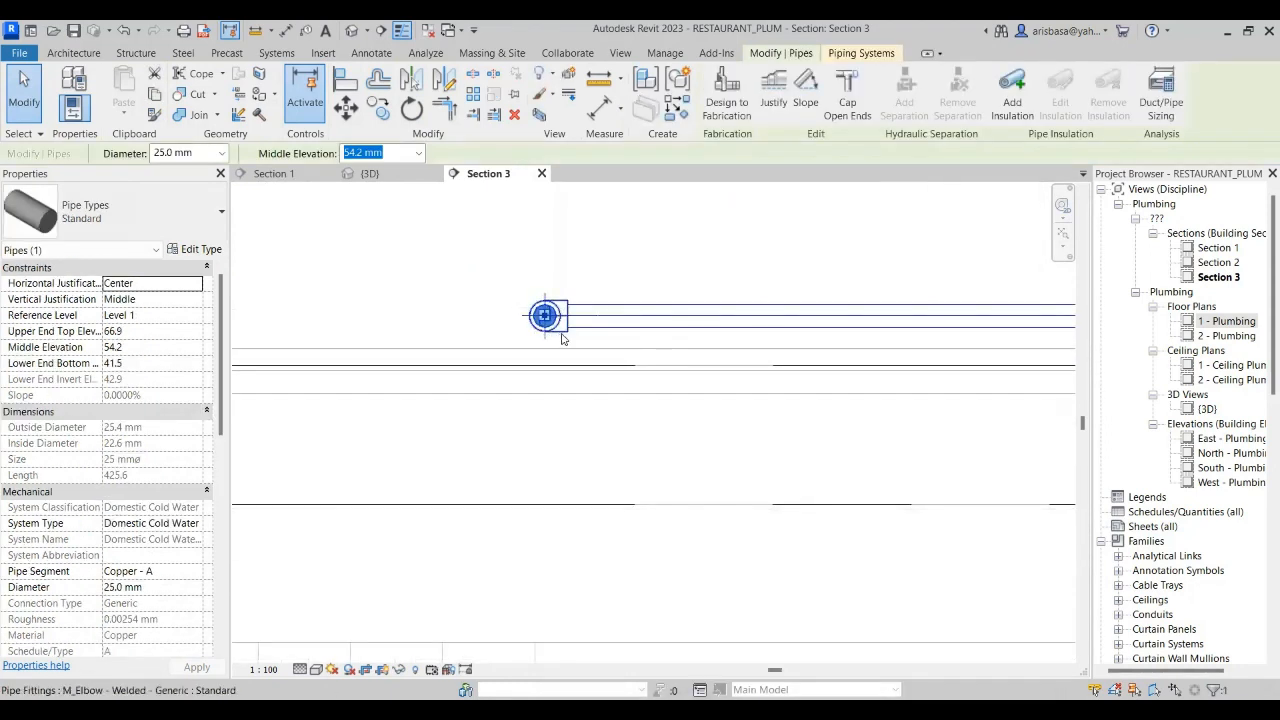
key("Escape")
left_click(551, 330)
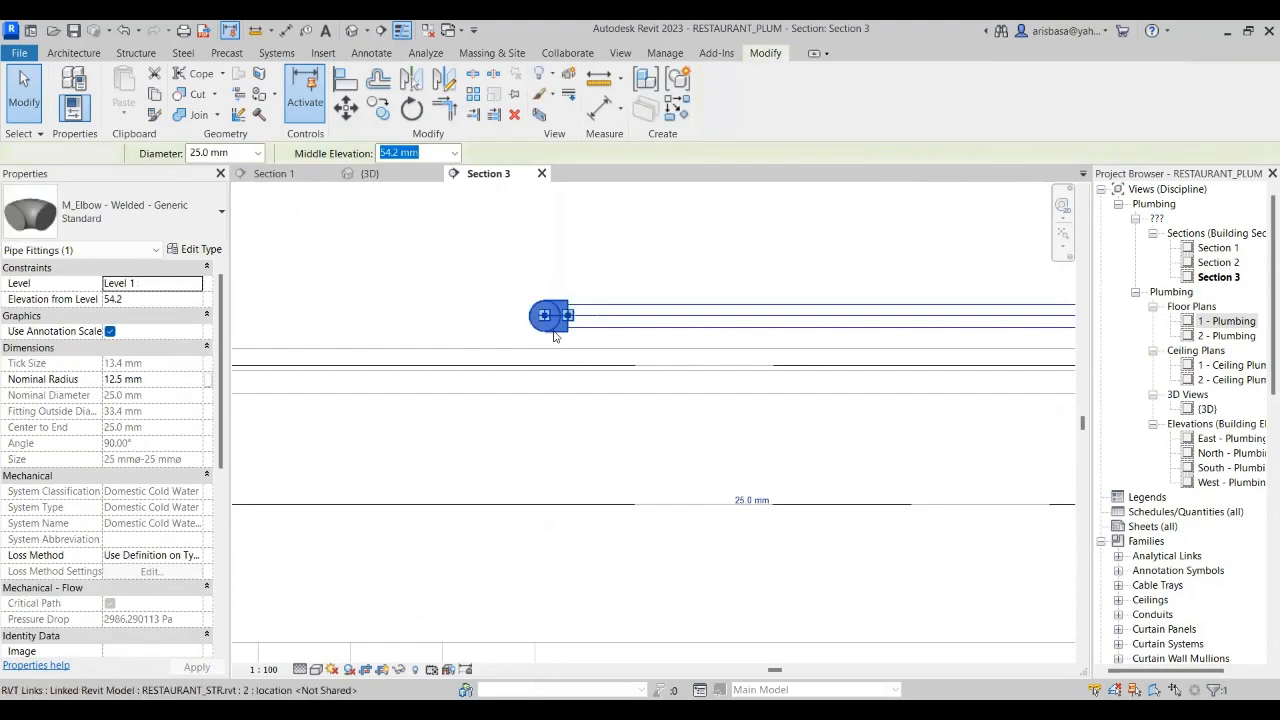
key("Escape")
scroll(551, 334, "down", 4)
scroll(445, 332, "up", 3)
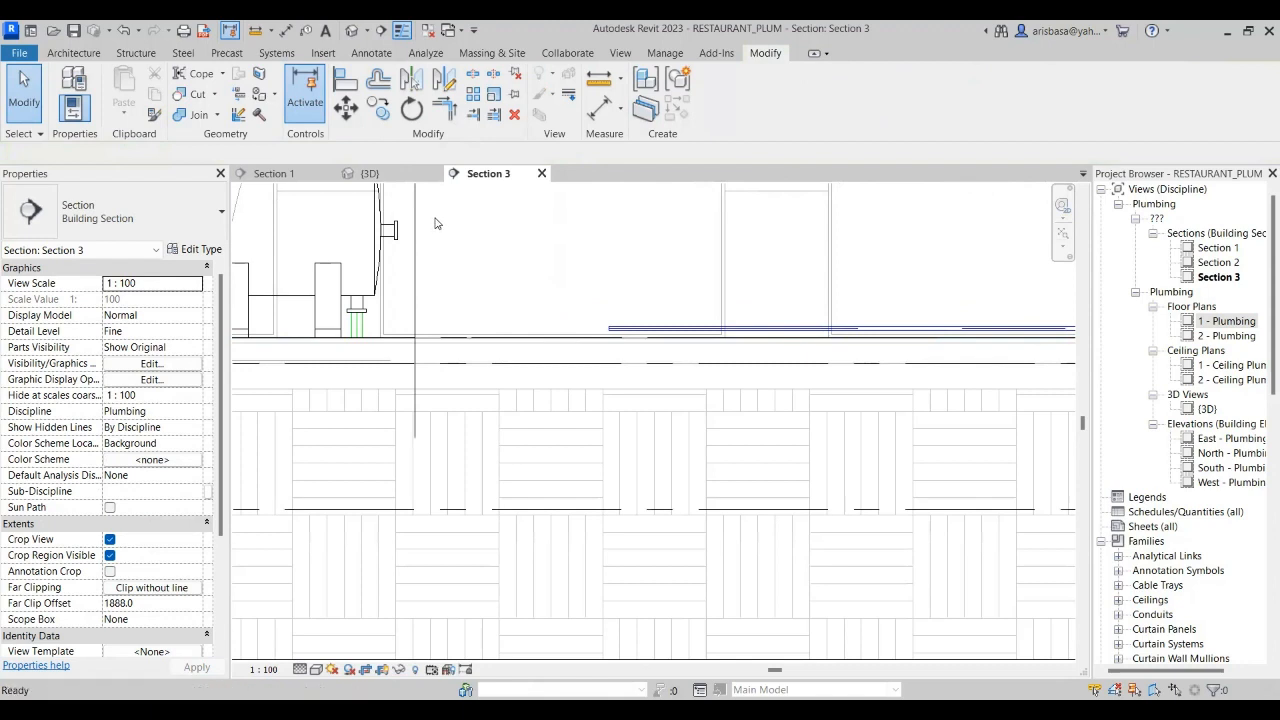
left_click(447, 115)
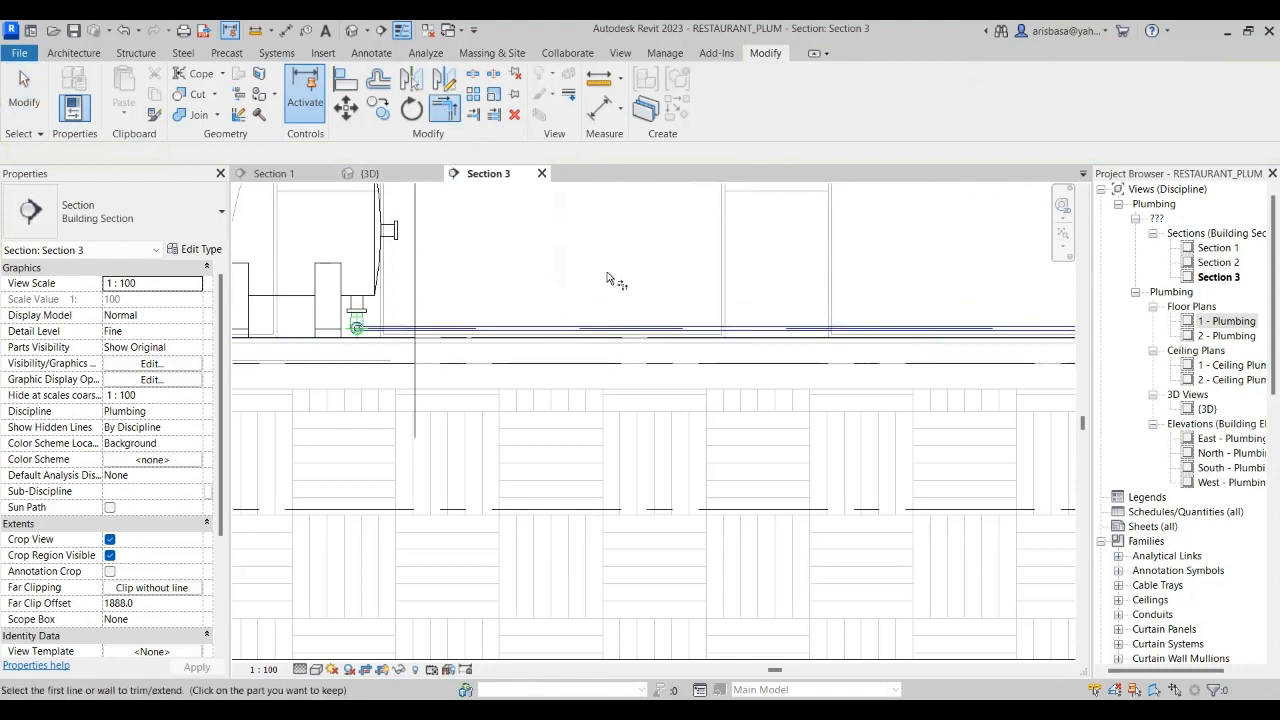
scroll(607, 279, "down", 2)
key("Escape")
- Draw a horizontal 65 mm pipe at -180.4 mm elevation from the lower end of the tank's 300 mm vertical pipe, running away from the building
scroll(539, 217, "down", 2)
middle_click_drag(539, 217, 595, 273)
scroll(347, 358, "up", 3)
left_click(387, 370)
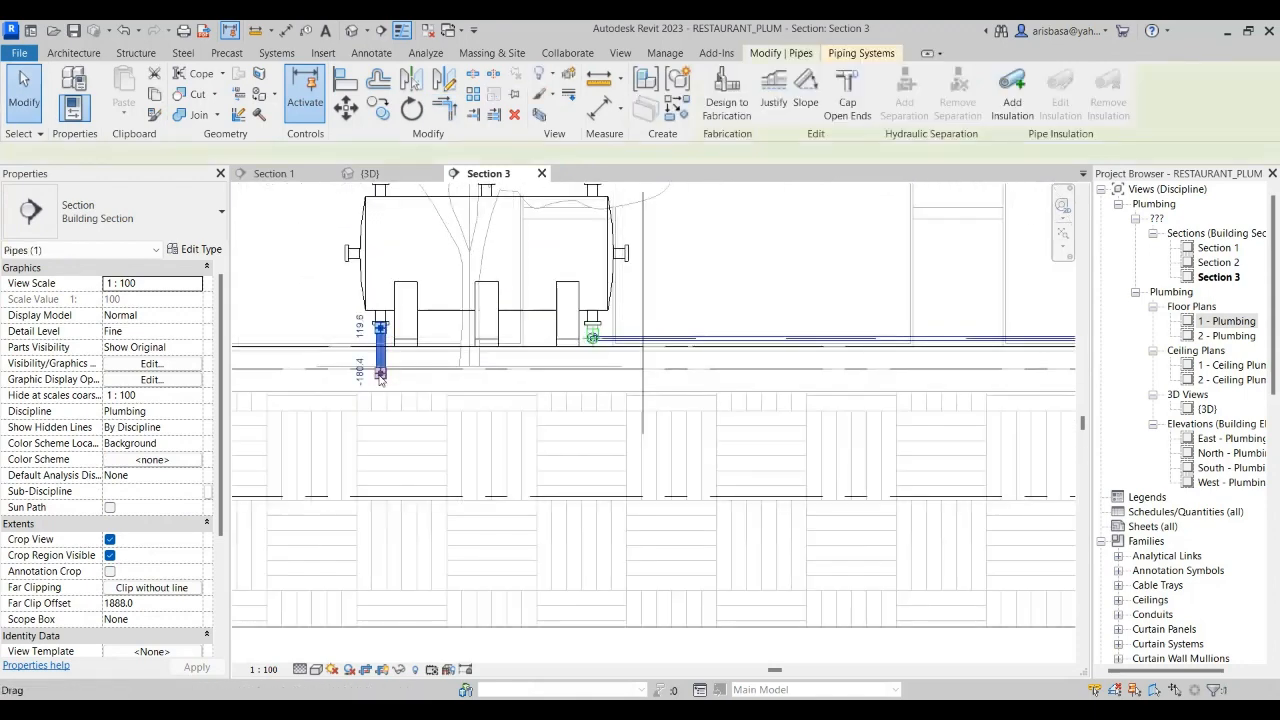
middle_click_drag(387, 370, 627, 331)
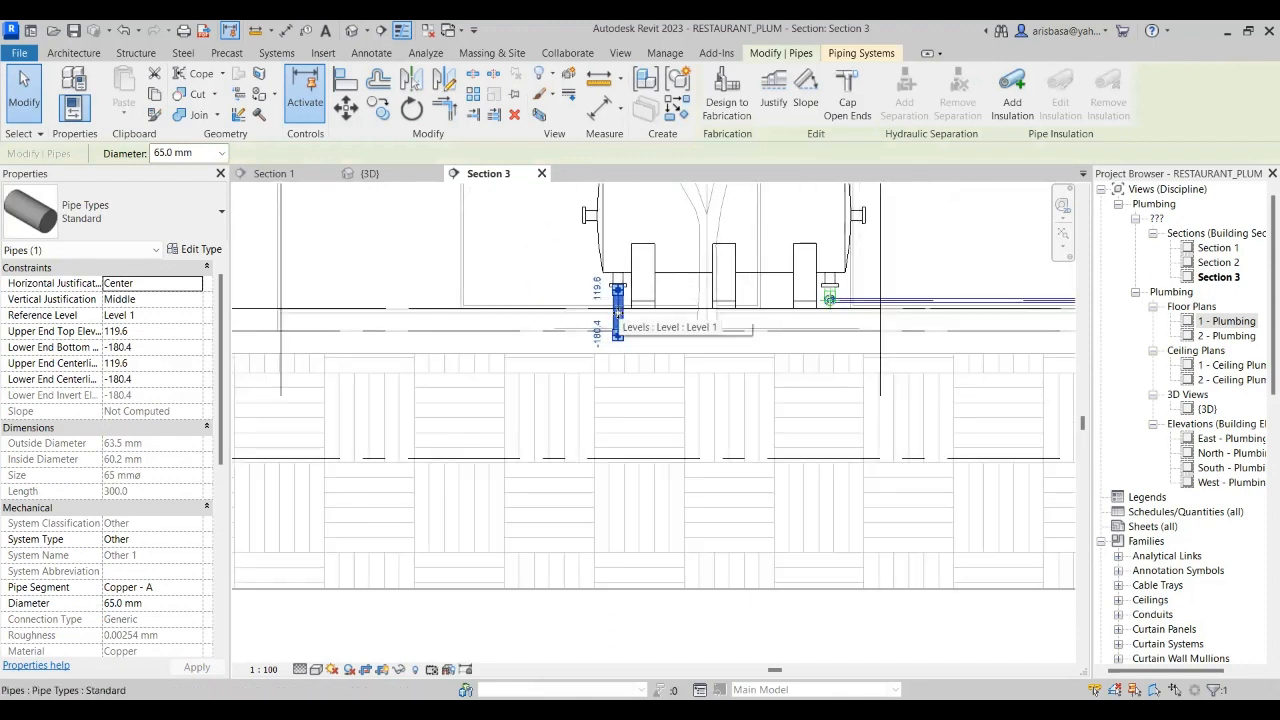
right_click(620, 317)
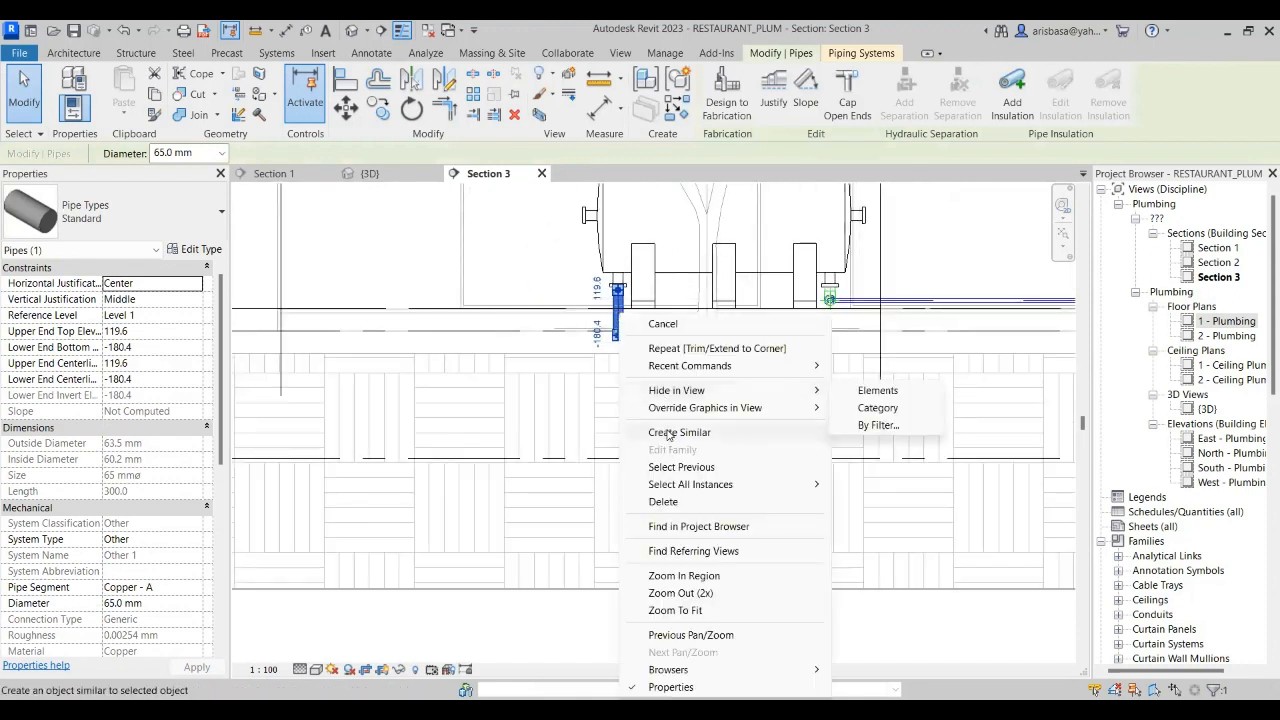
left_click(672, 432)
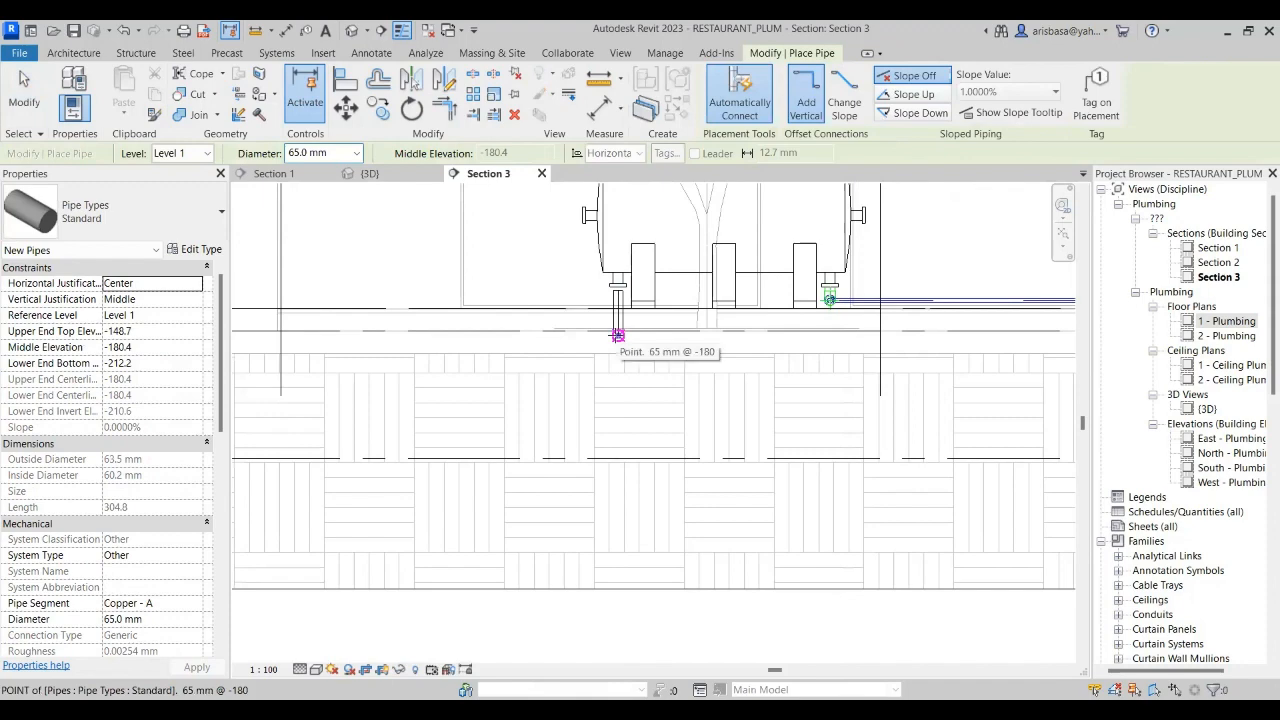
left_click(618, 335)
scroll(450, 335, "down", 3)
middle_click_drag(486, 336, 794, 343)
scroll(757, 340, "up", 1)
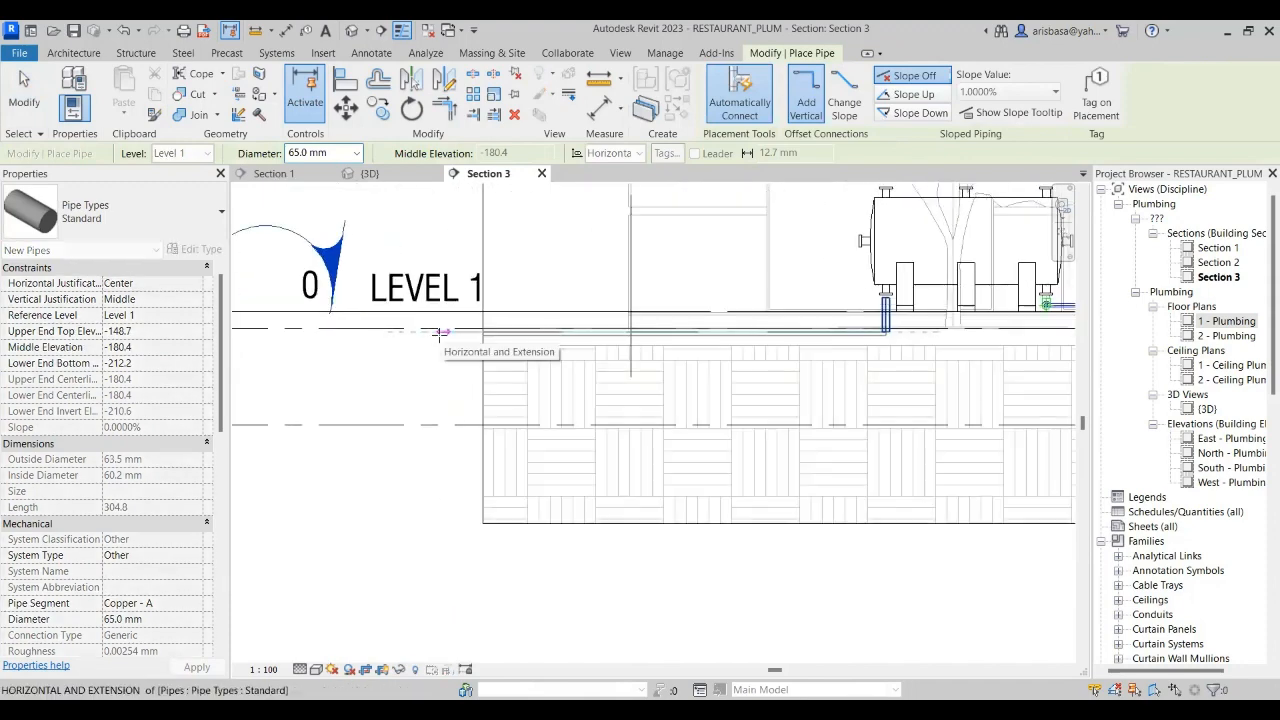
left_click(439, 335)
key("Escape")
key("Escape")
scroll(551, 349, "down", 2)
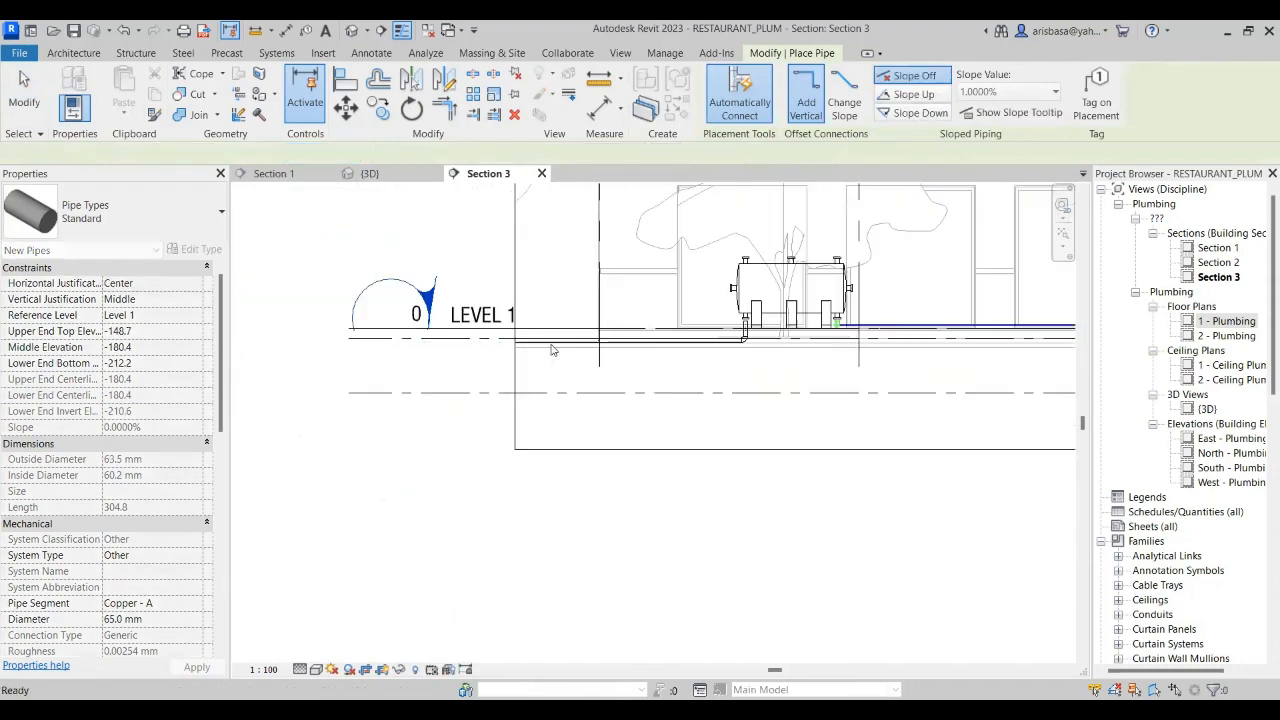
scroll(551, 349, "down", 1)
- Inspect the tank's two bottom pipe connections and the cold water run to the restroom fixtures in the 3D view
left_click(390, 174)
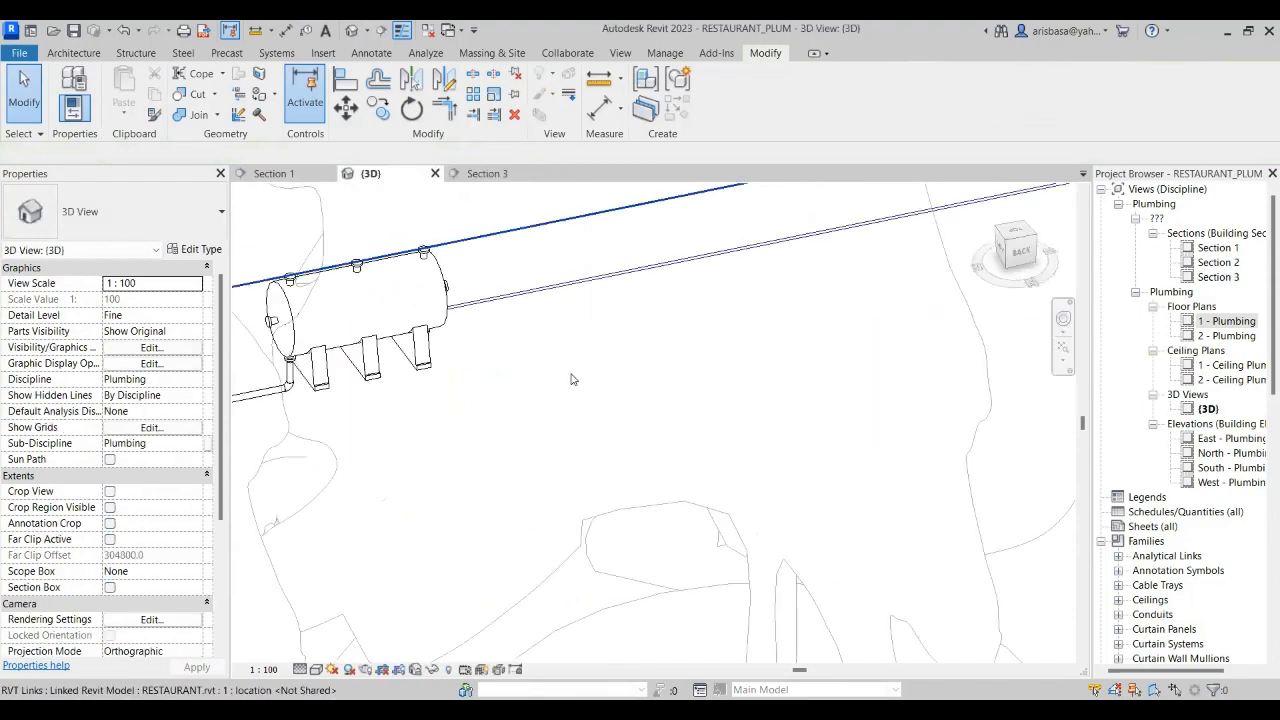
middle_click_drag(571, 379, 395, 372, "shift")
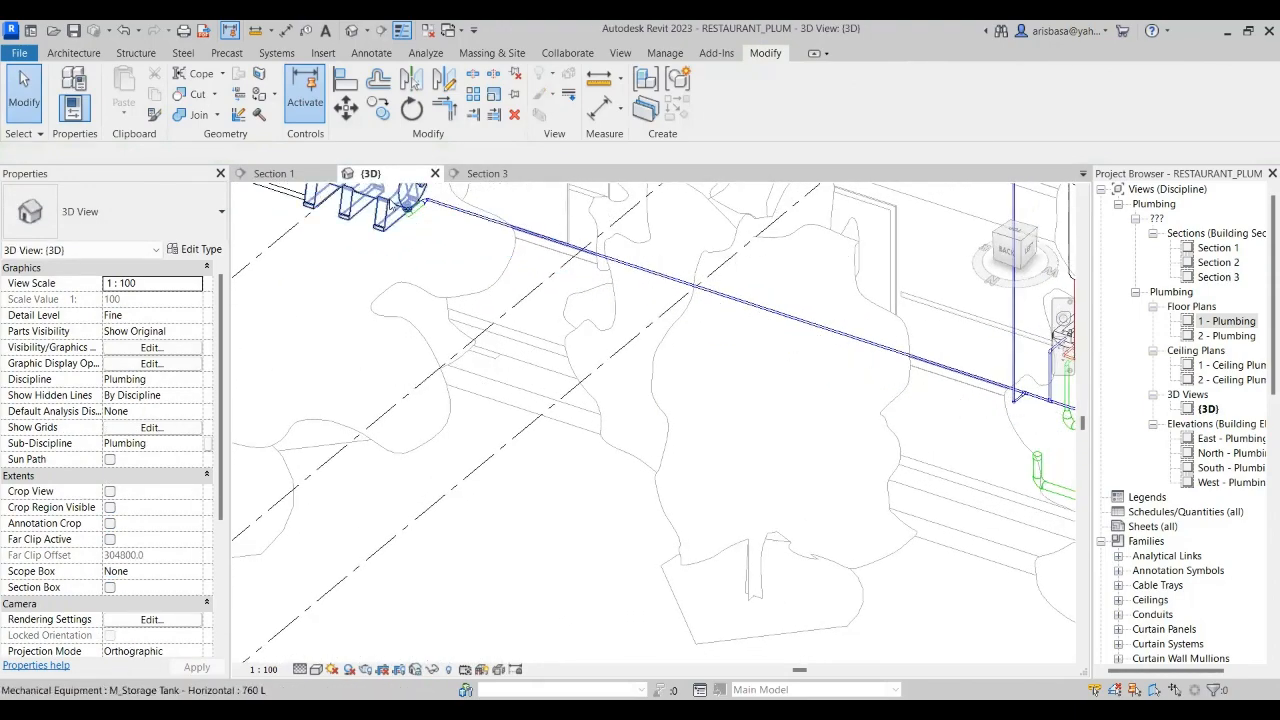
scroll(392, 200, "up", 5)
middle_click_drag(440, 231, 443, 446)
scroll(438, 412, "up", 1)
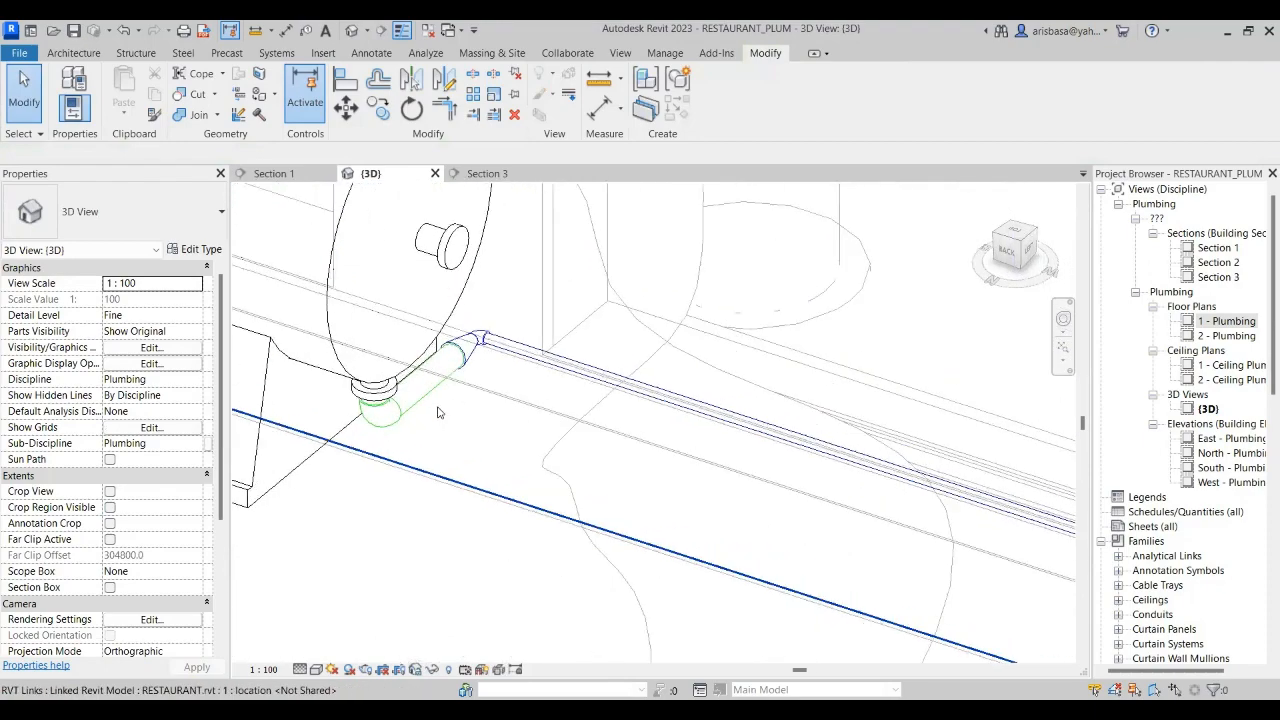
scroll(627, 404, "down", 6)
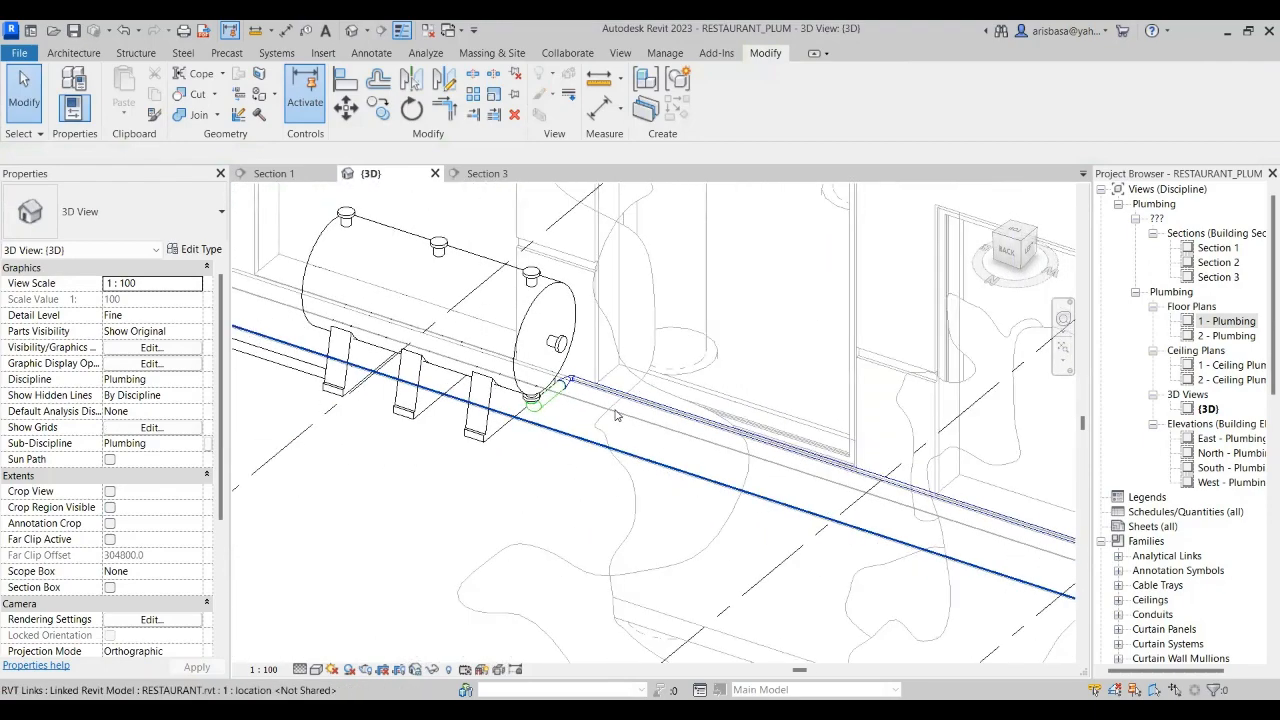
scroll(617, 415, "down", 2)
middle_click_drag(574, 481, 695, 483)
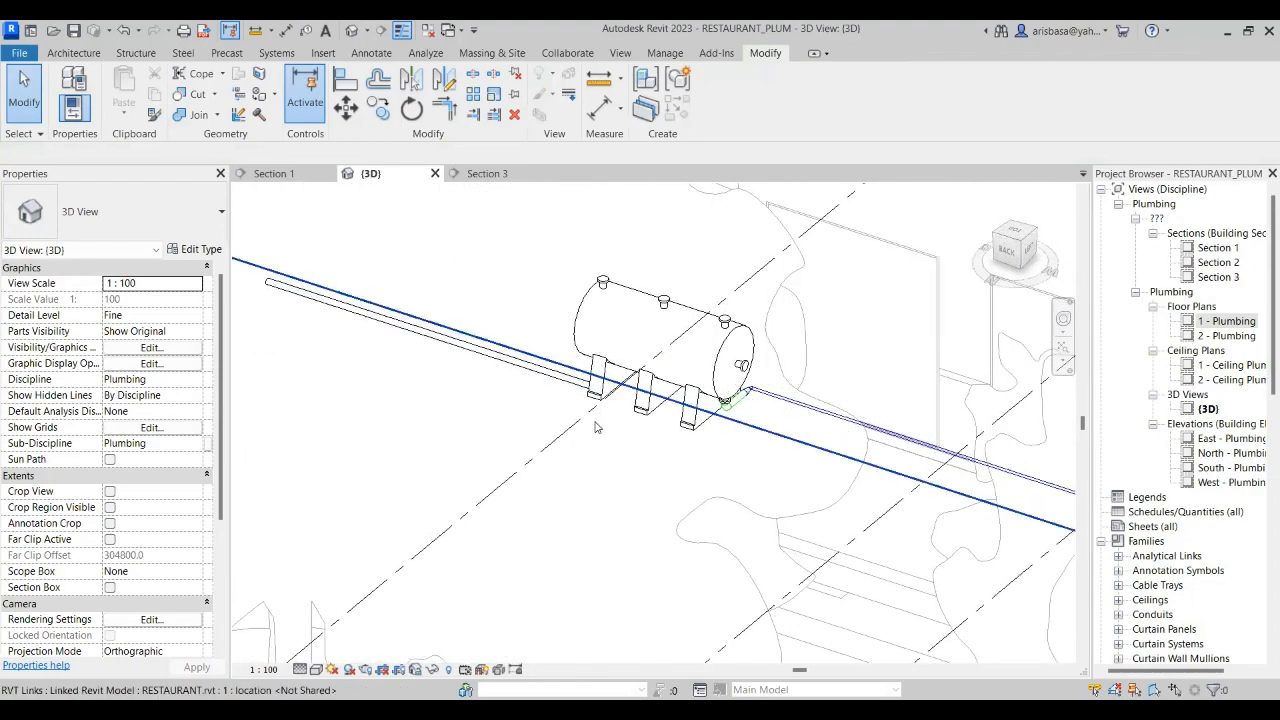
middle_click_drag(570, 390, 640, 380, "shift")
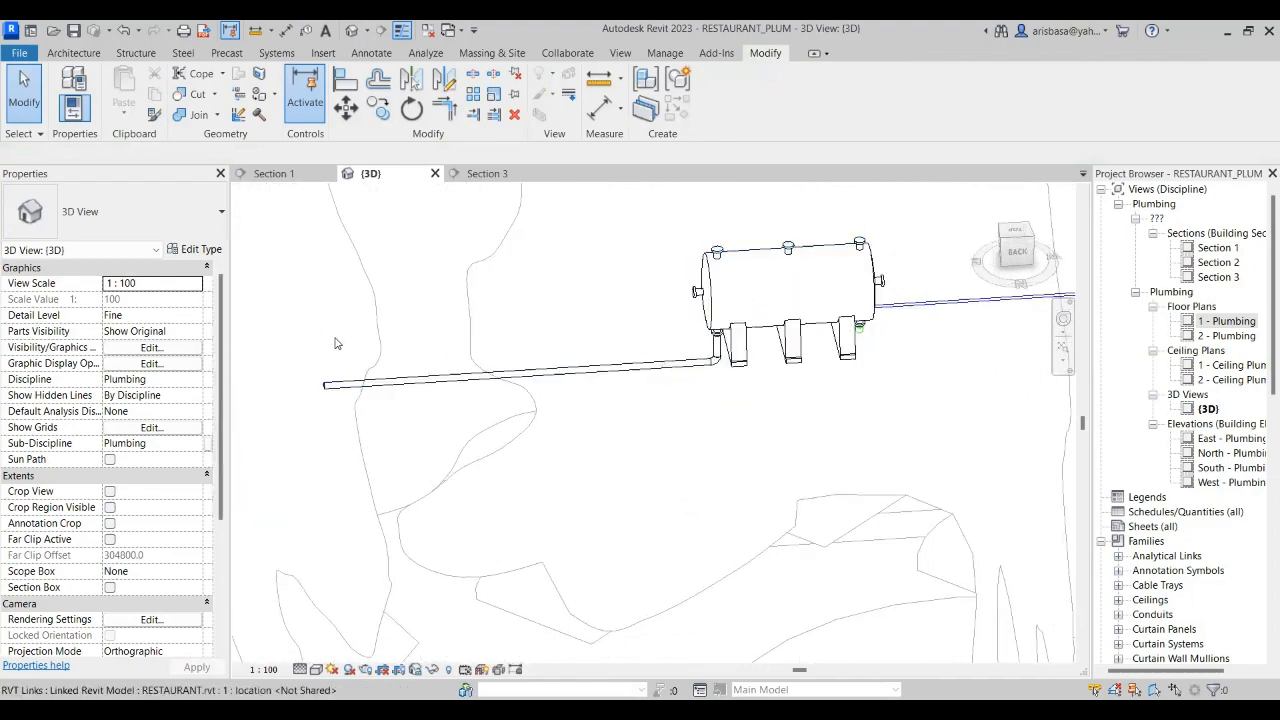
scroll(296, 342, "down", 5)
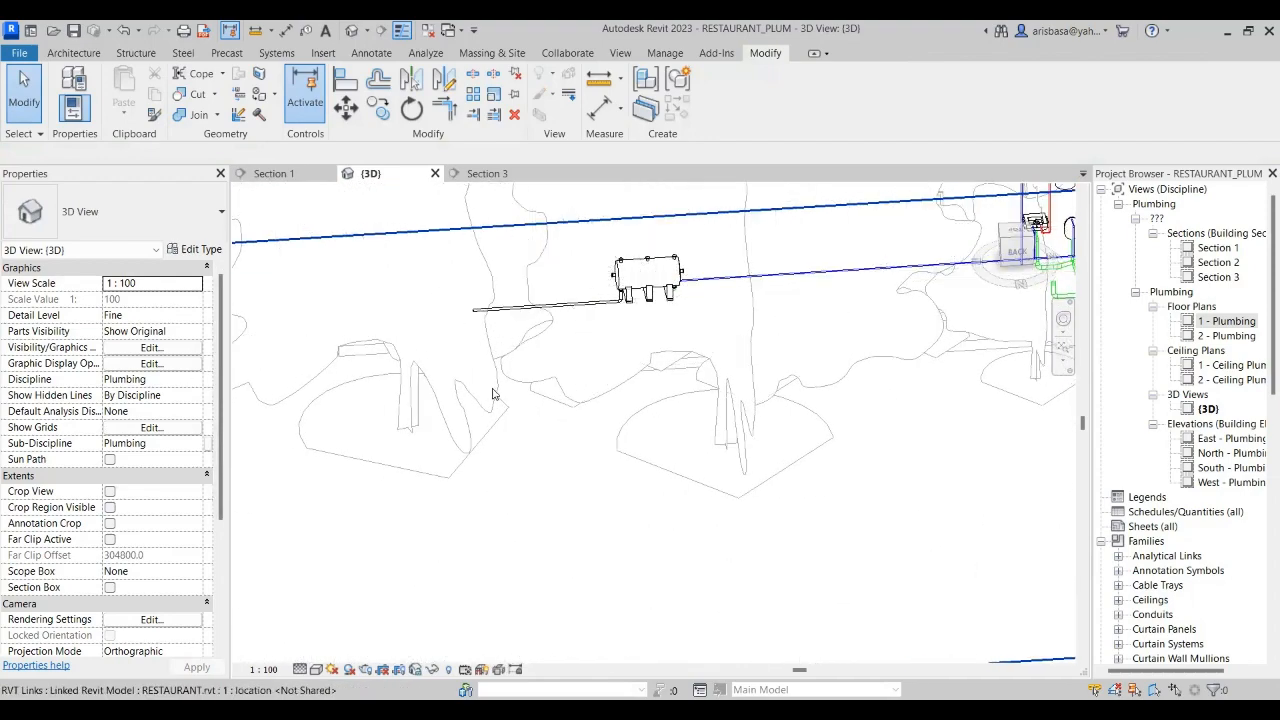
middle_click_drag(457, 293, 448, 458, "shift")
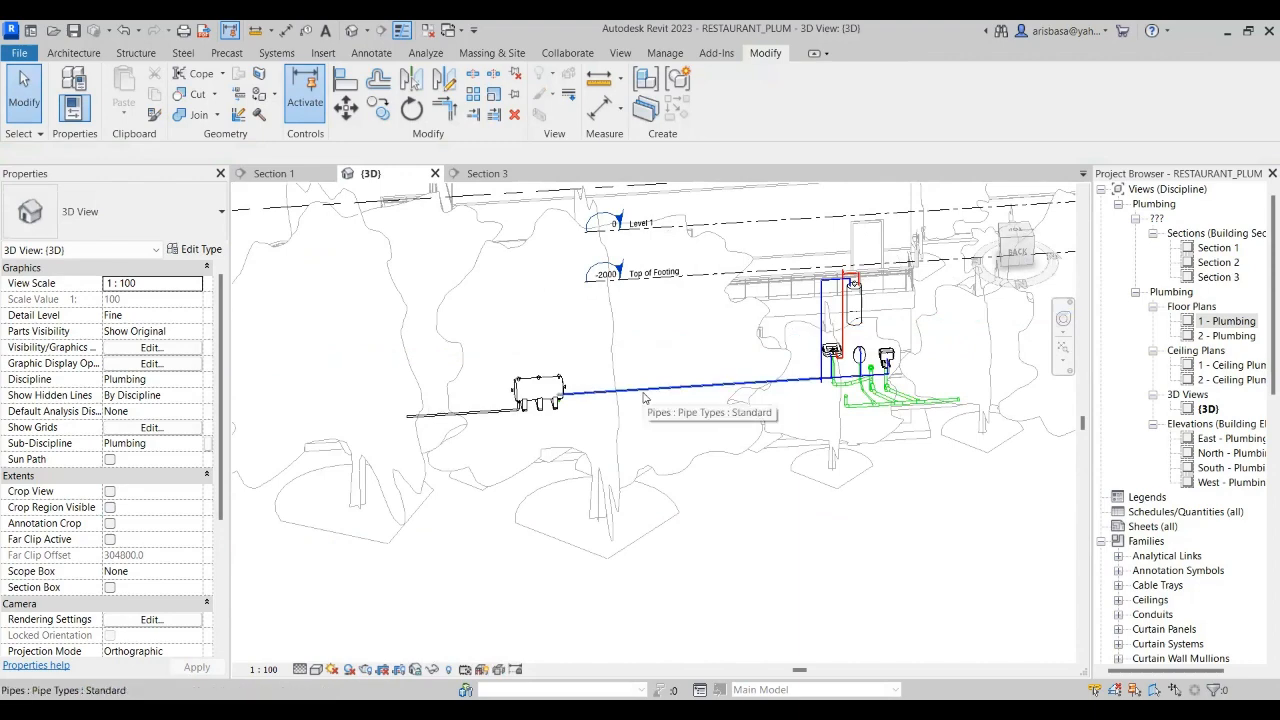
scroll(683, 342, "up", 3)
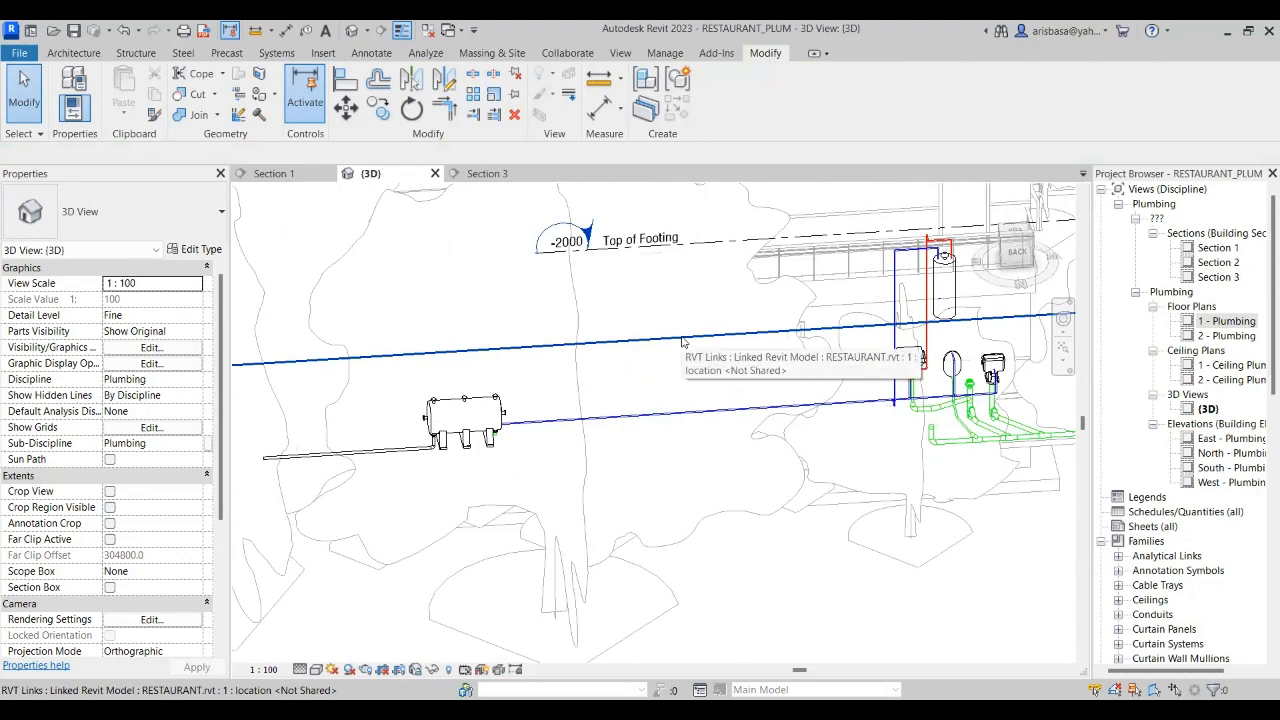
- Review the complete plumbing layout in the 3D view, from the storage tank along the cold water run to the restroom fixtures, water heater and drainage pipes
scroll(683, 342, "up", 3)
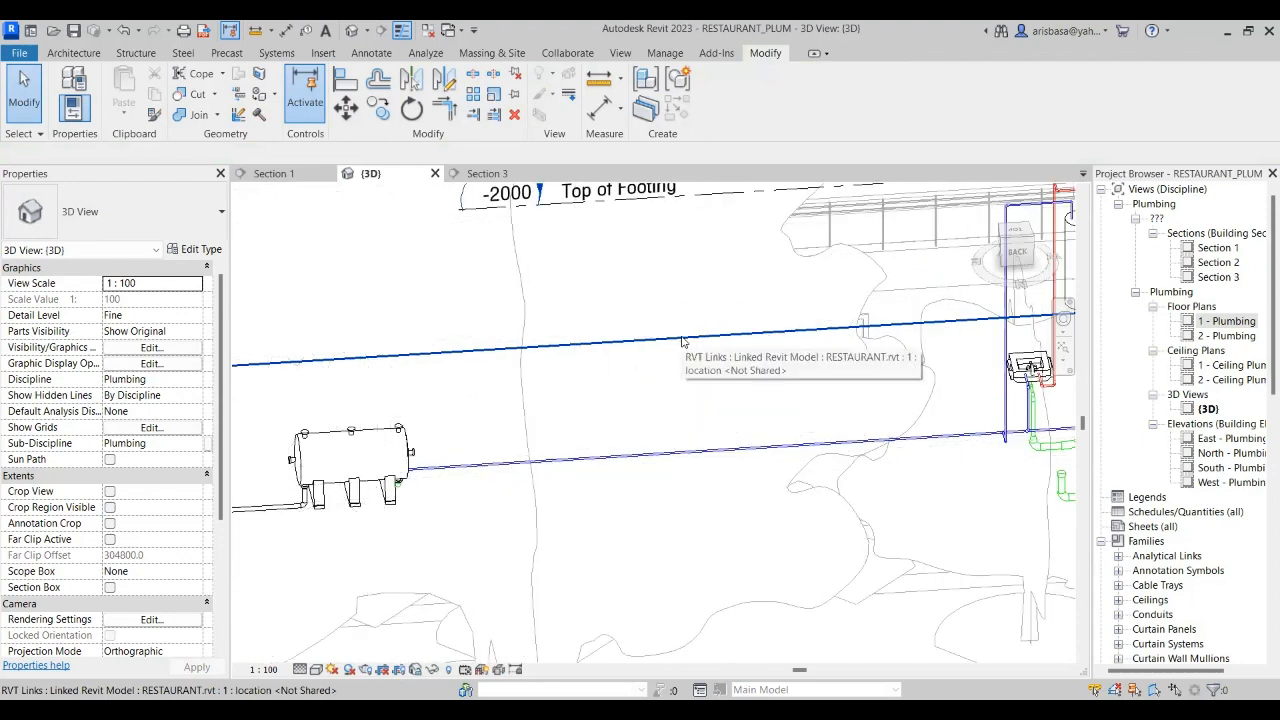
scroll(678, 350, "down", 5)
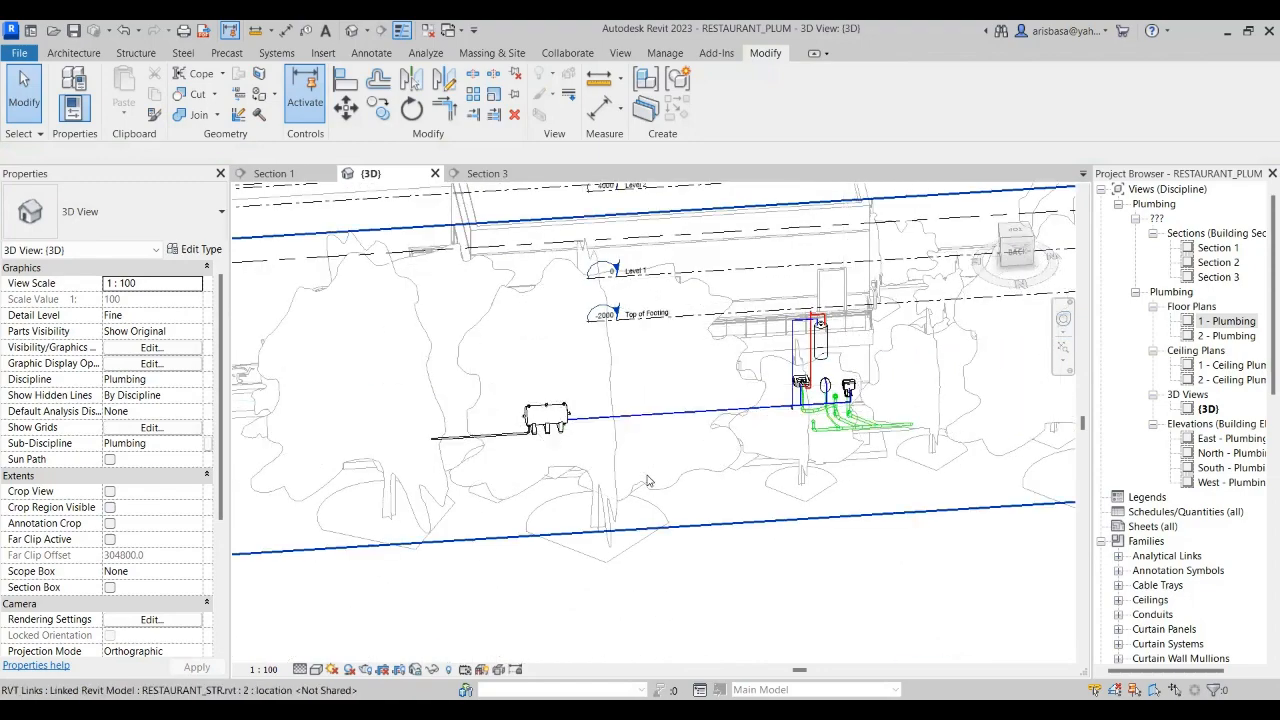
scroll(640, 484, "up", 2)
scroll(676, 434, "up", 3)
middle_click_drag(676, 428, 596, 341)
scroll(729, 455, "down", 5)
scroll(642, 323, "up", 6)
scroll(632, 447, "down", 5)
scroll(630, 446, "down", 3)
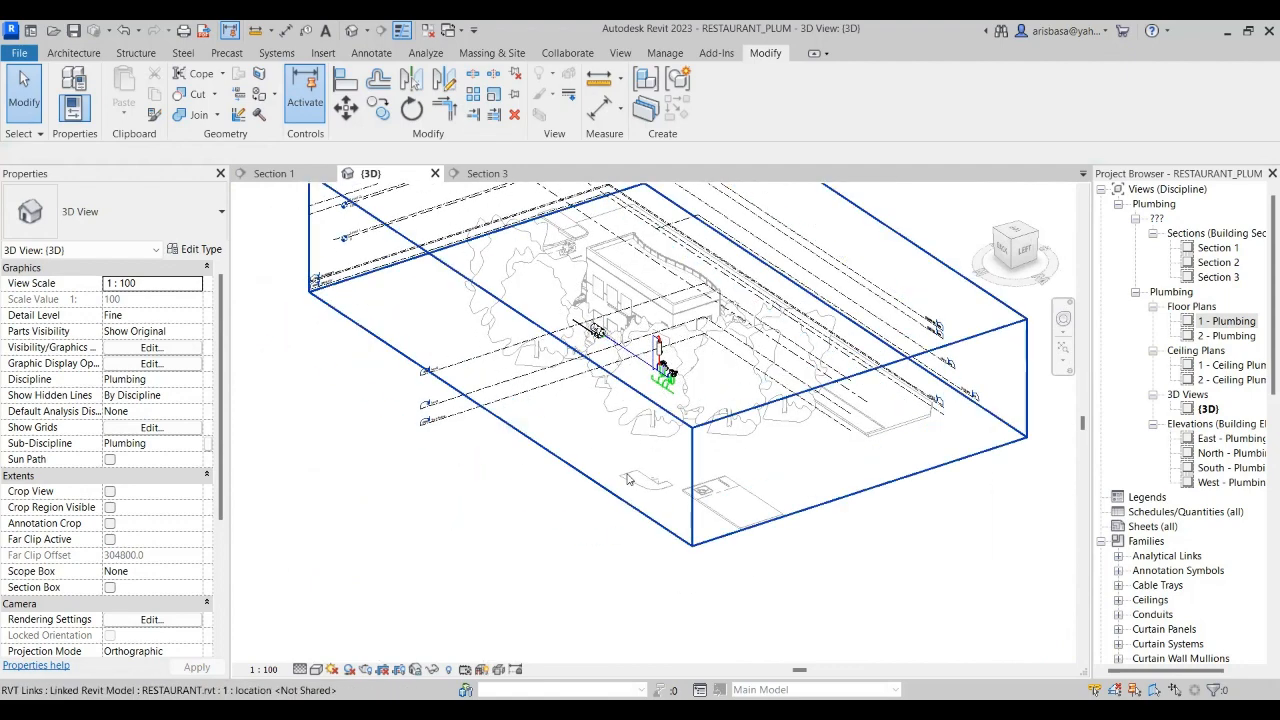
left_click(628, 480)
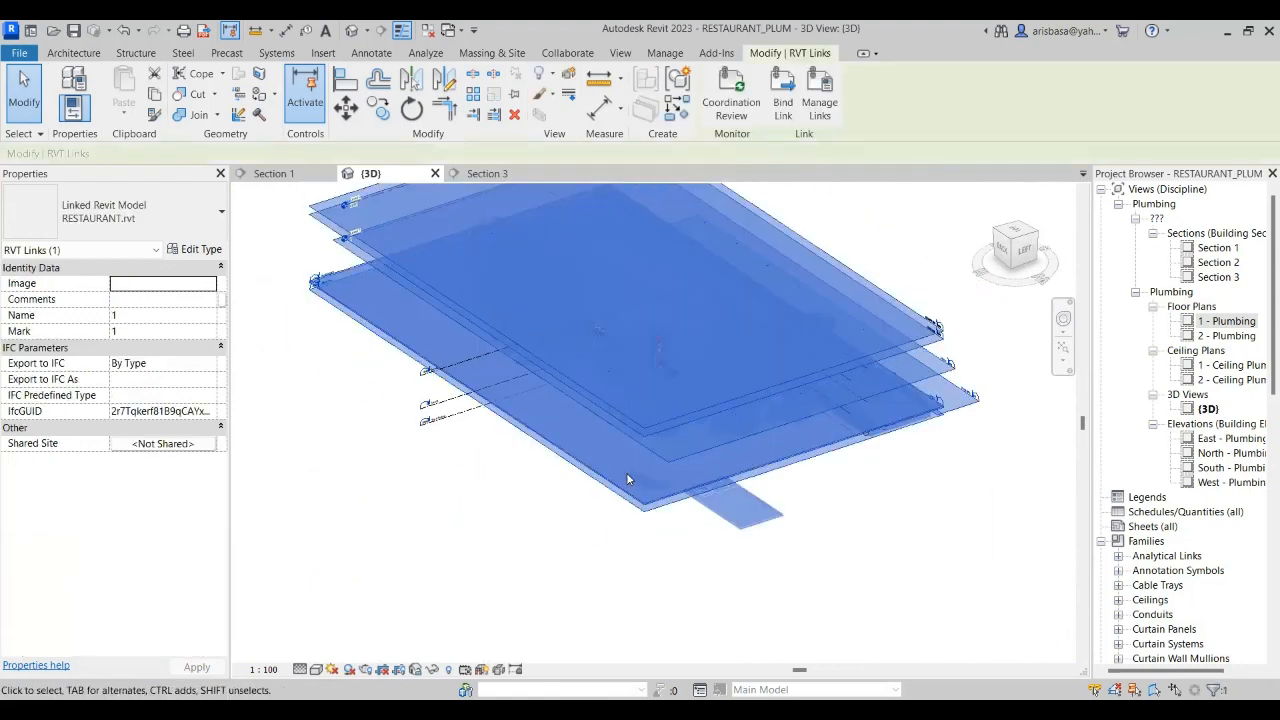
key("Escape")
scroll(588, 388, "up", 5)
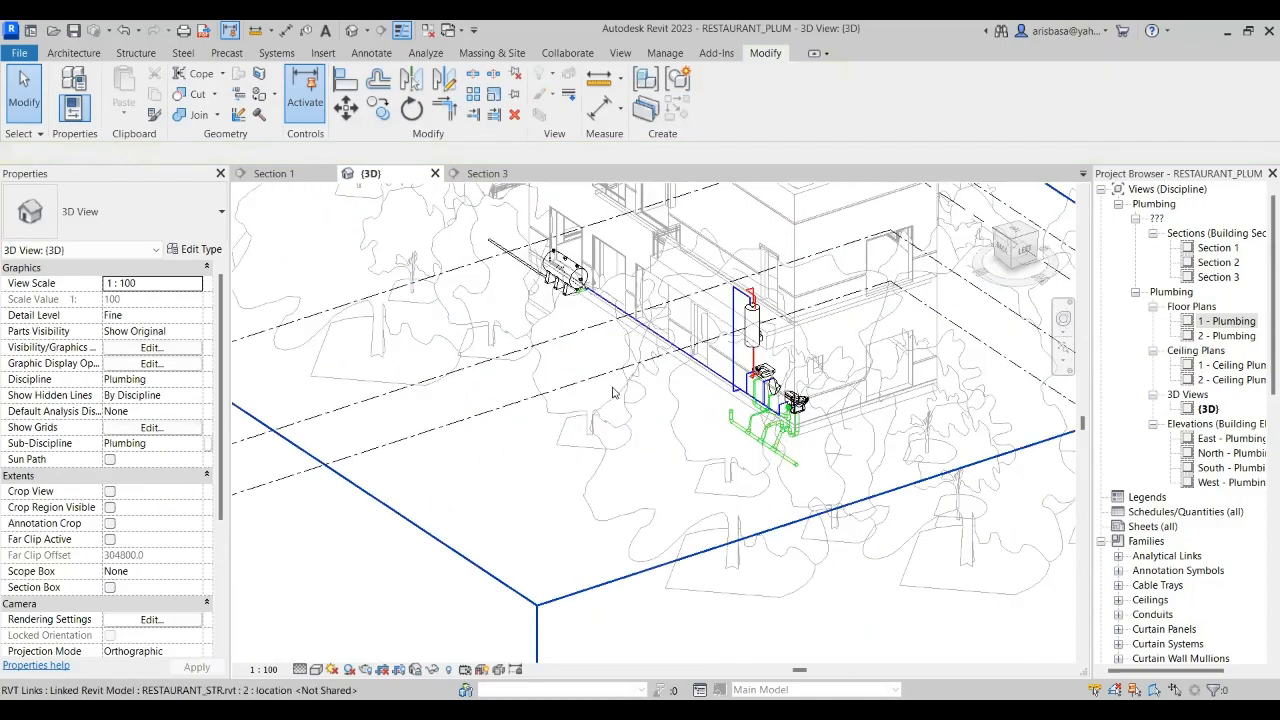
middle_click_drag(613, 408, 810, 350)
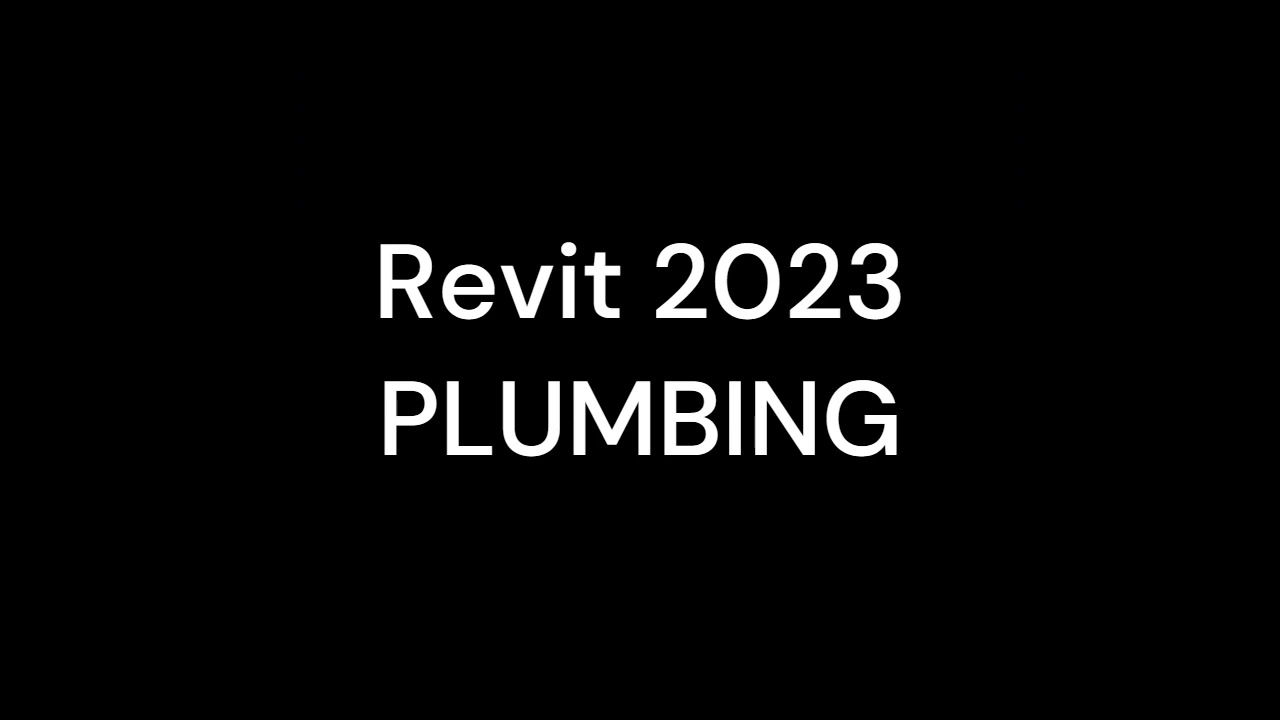